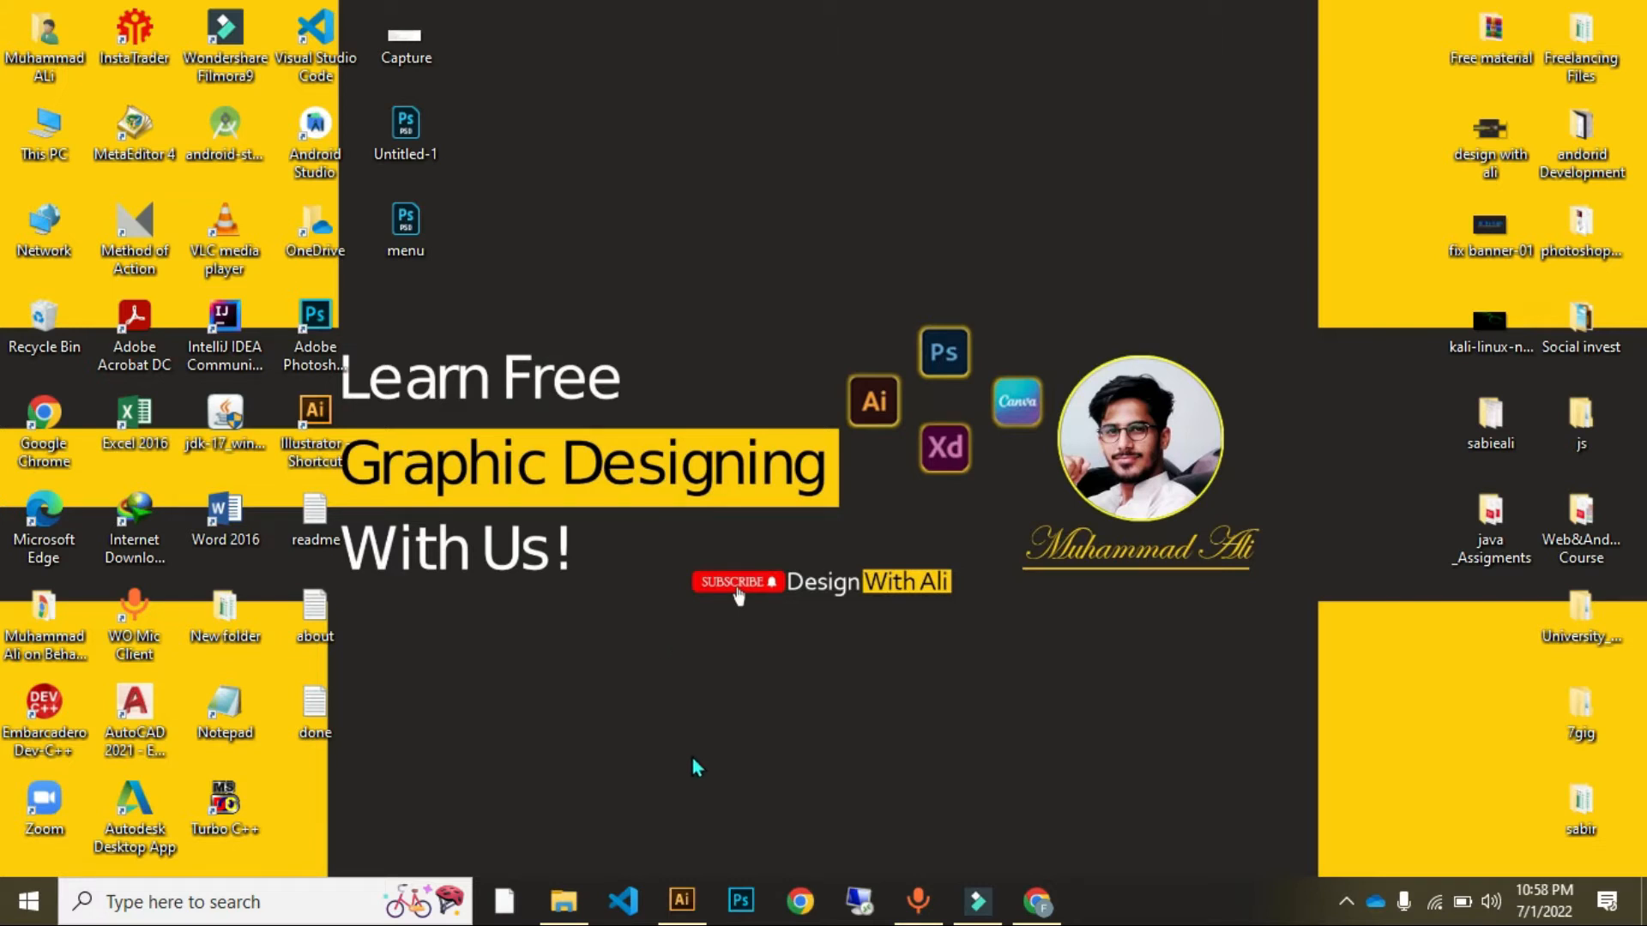
# Step: Switch to Illustrator and create a landscape A4 CMYK document in pixels named Class 3
pyautogui.click(683, 902)
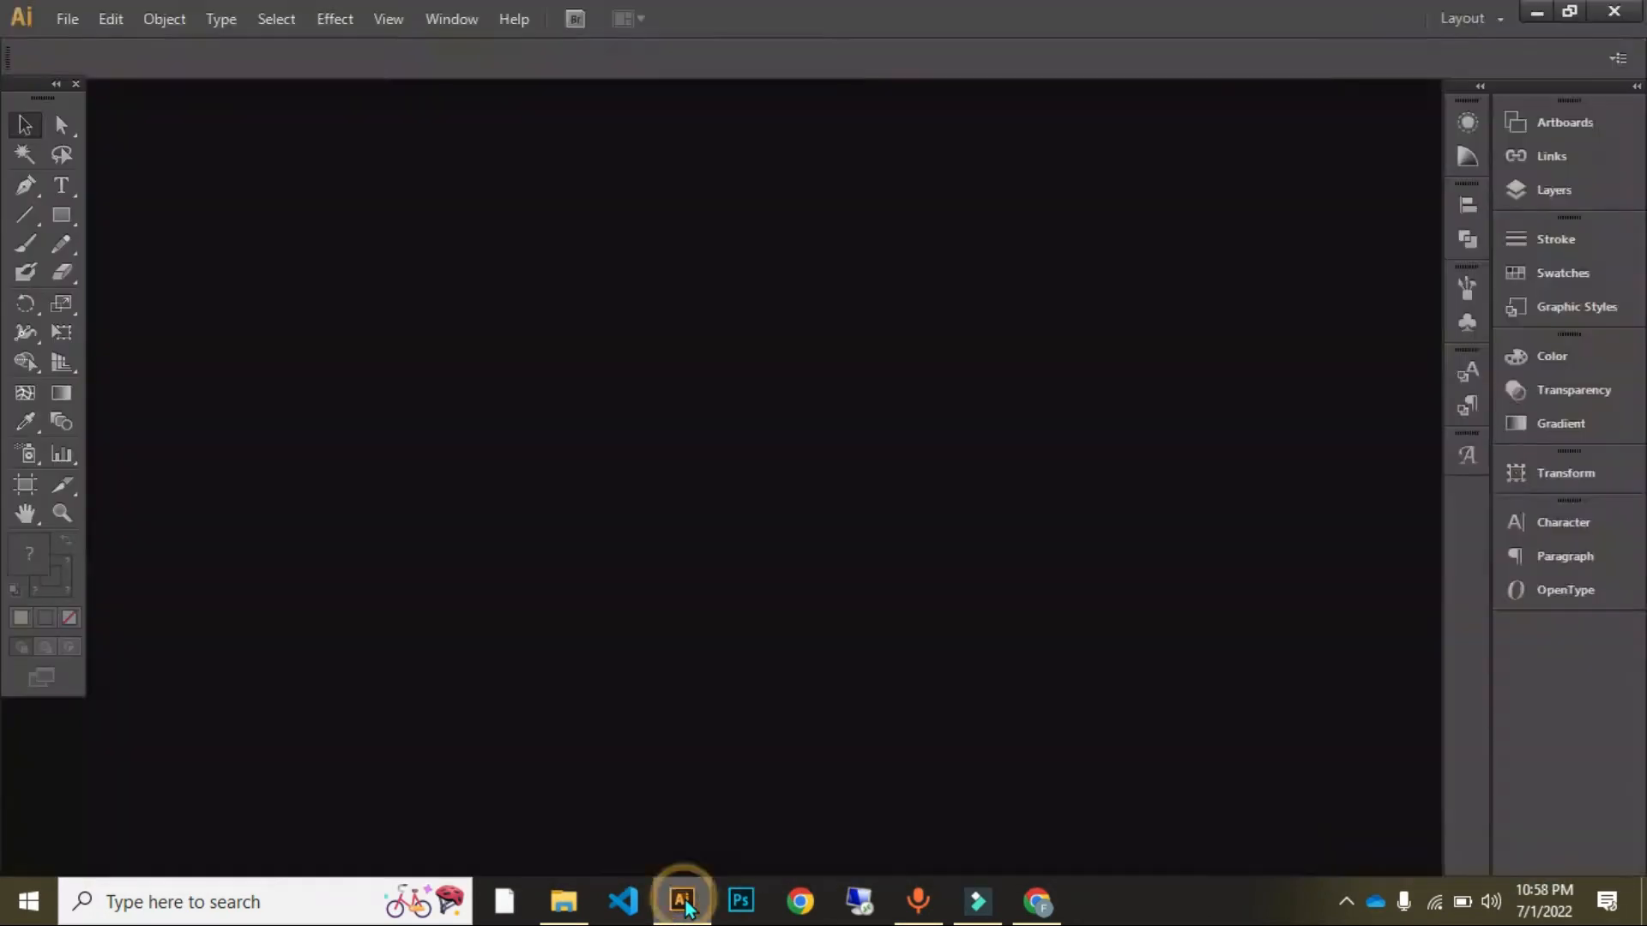
pyautogui.click(60, 102)
pyautogui.moveTo(61, 112); pyautogui.dragTo(61, 116)
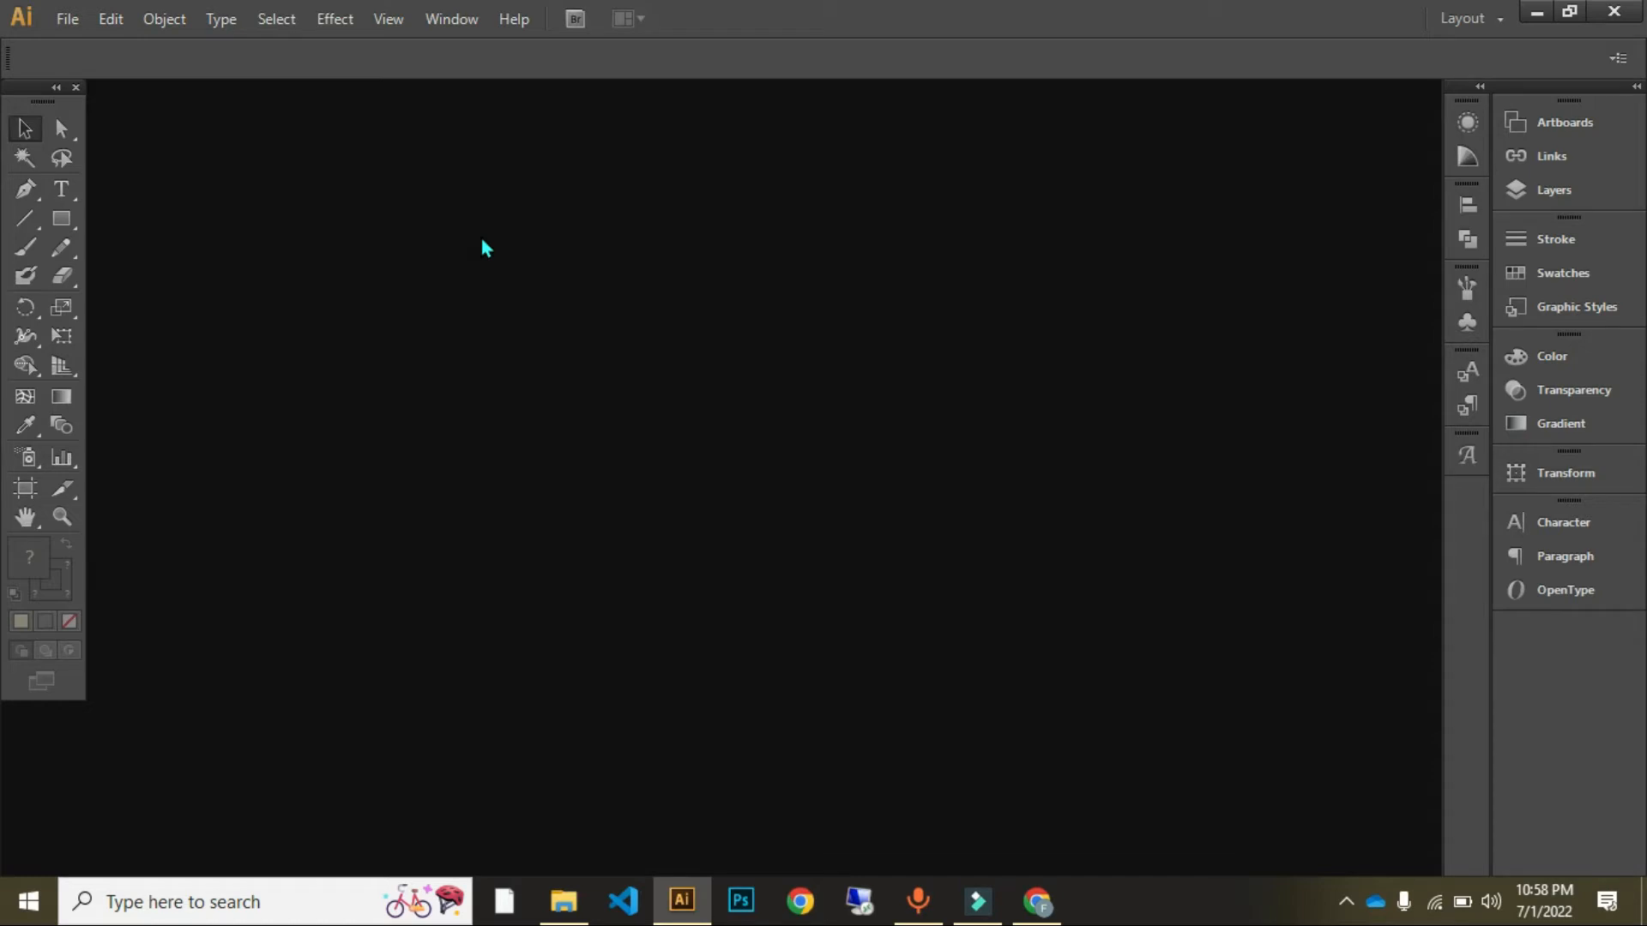
pyautogui.hotkey('ctrl', 'n')
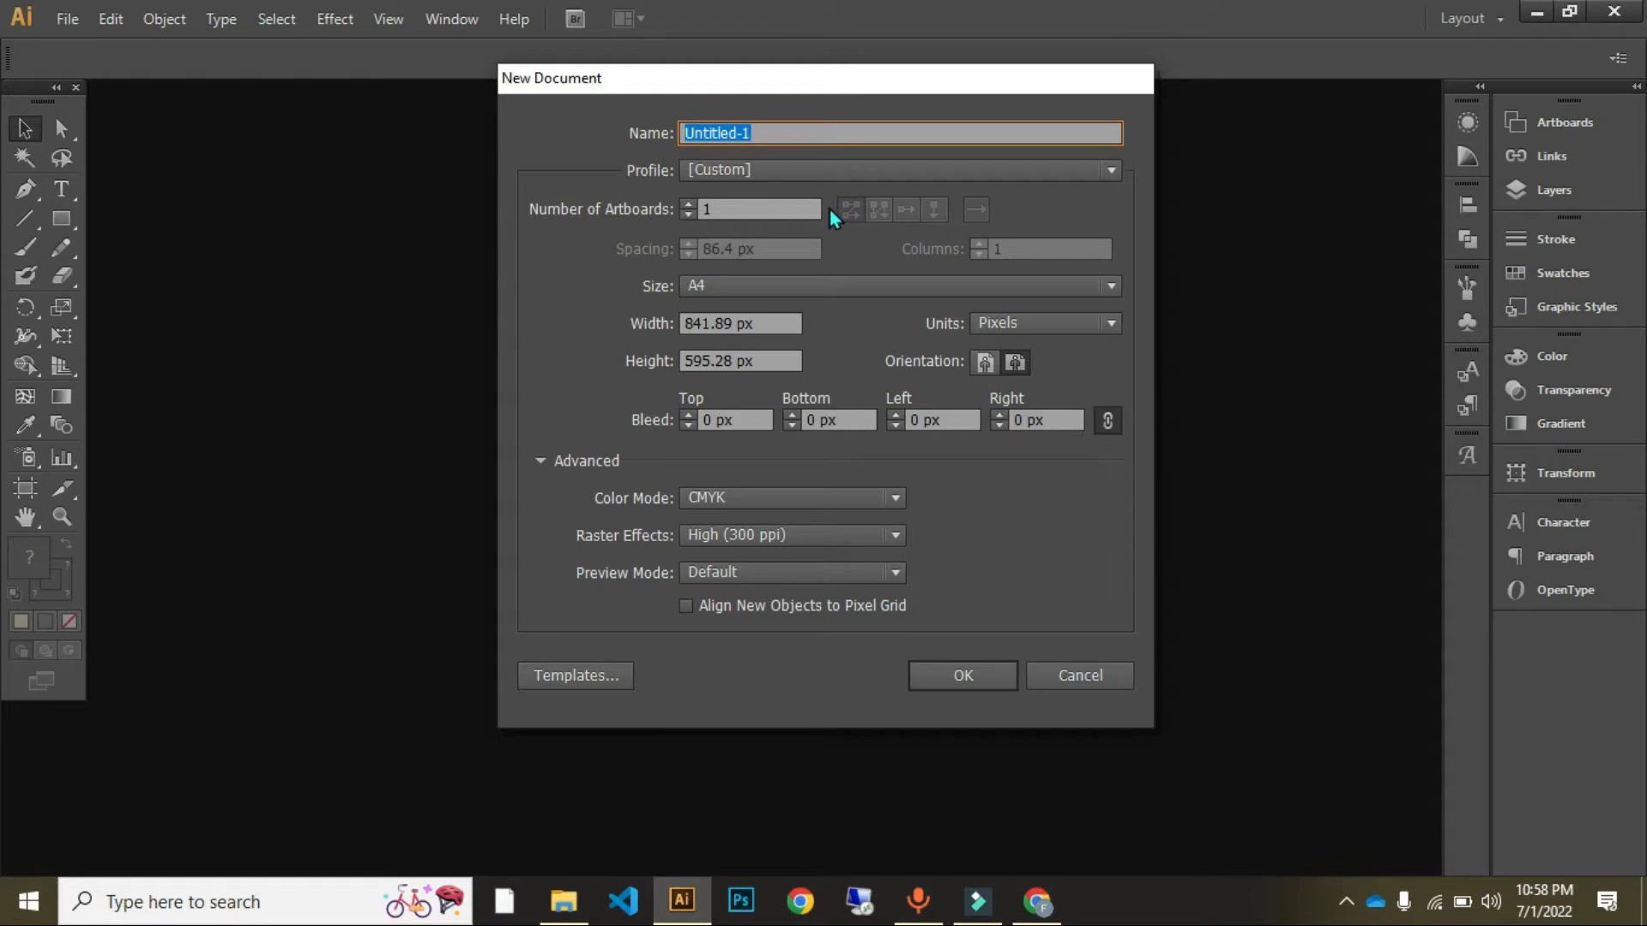
pyautogui.press('BackSpace')
pyautogui.write('Class 3')
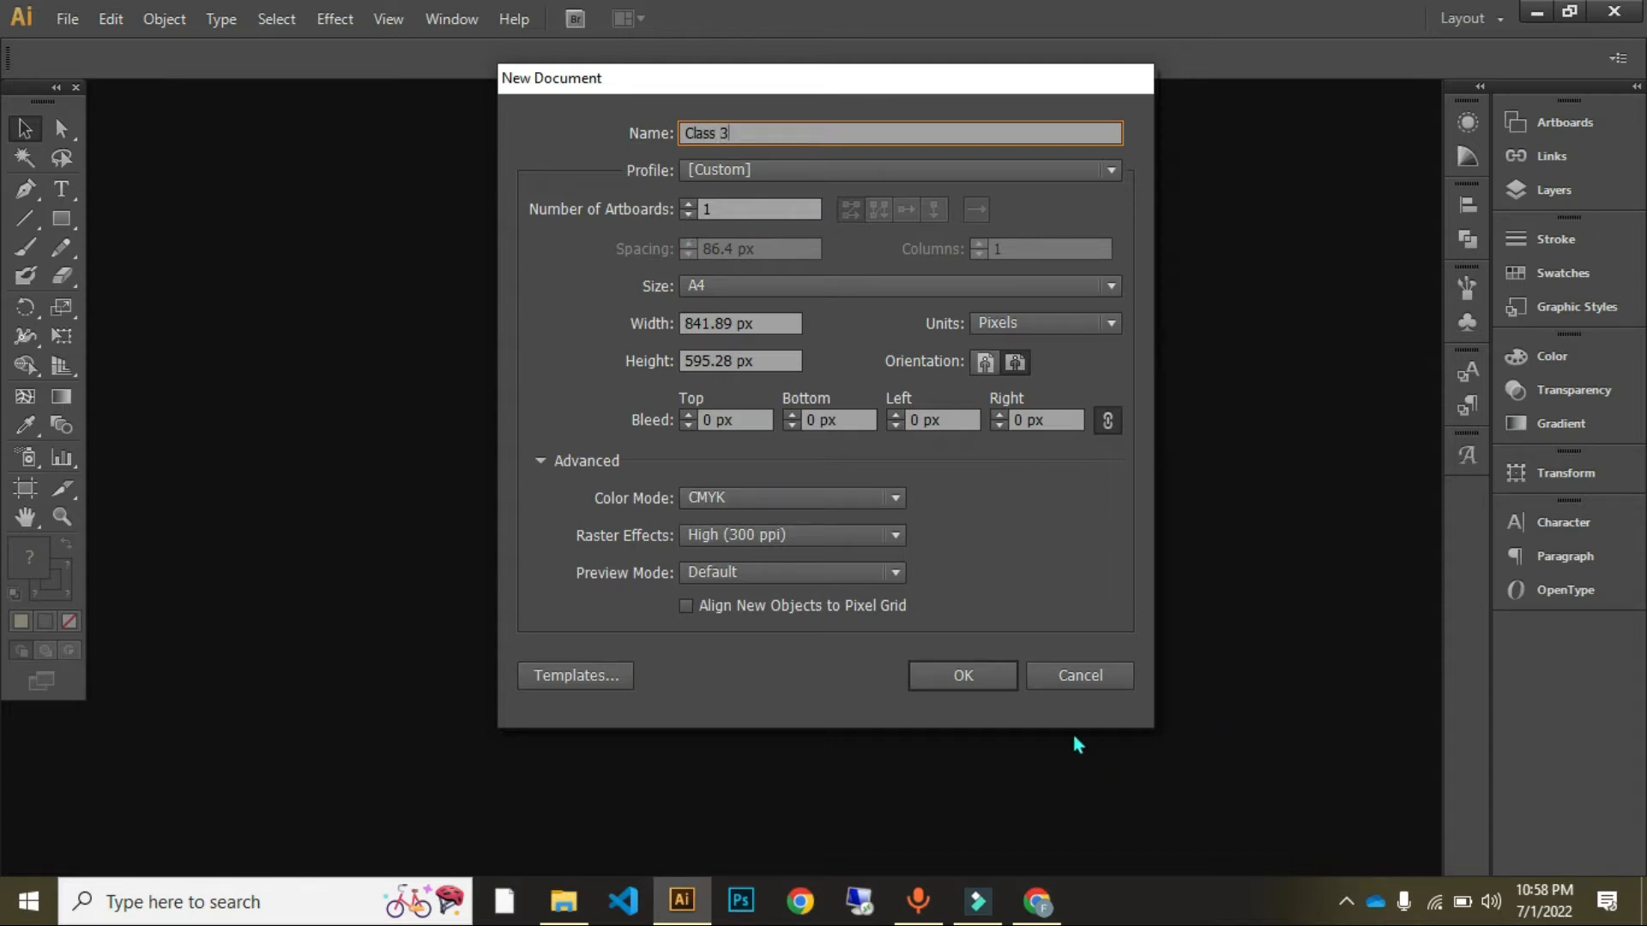
pyautogui.click(1008, 679)
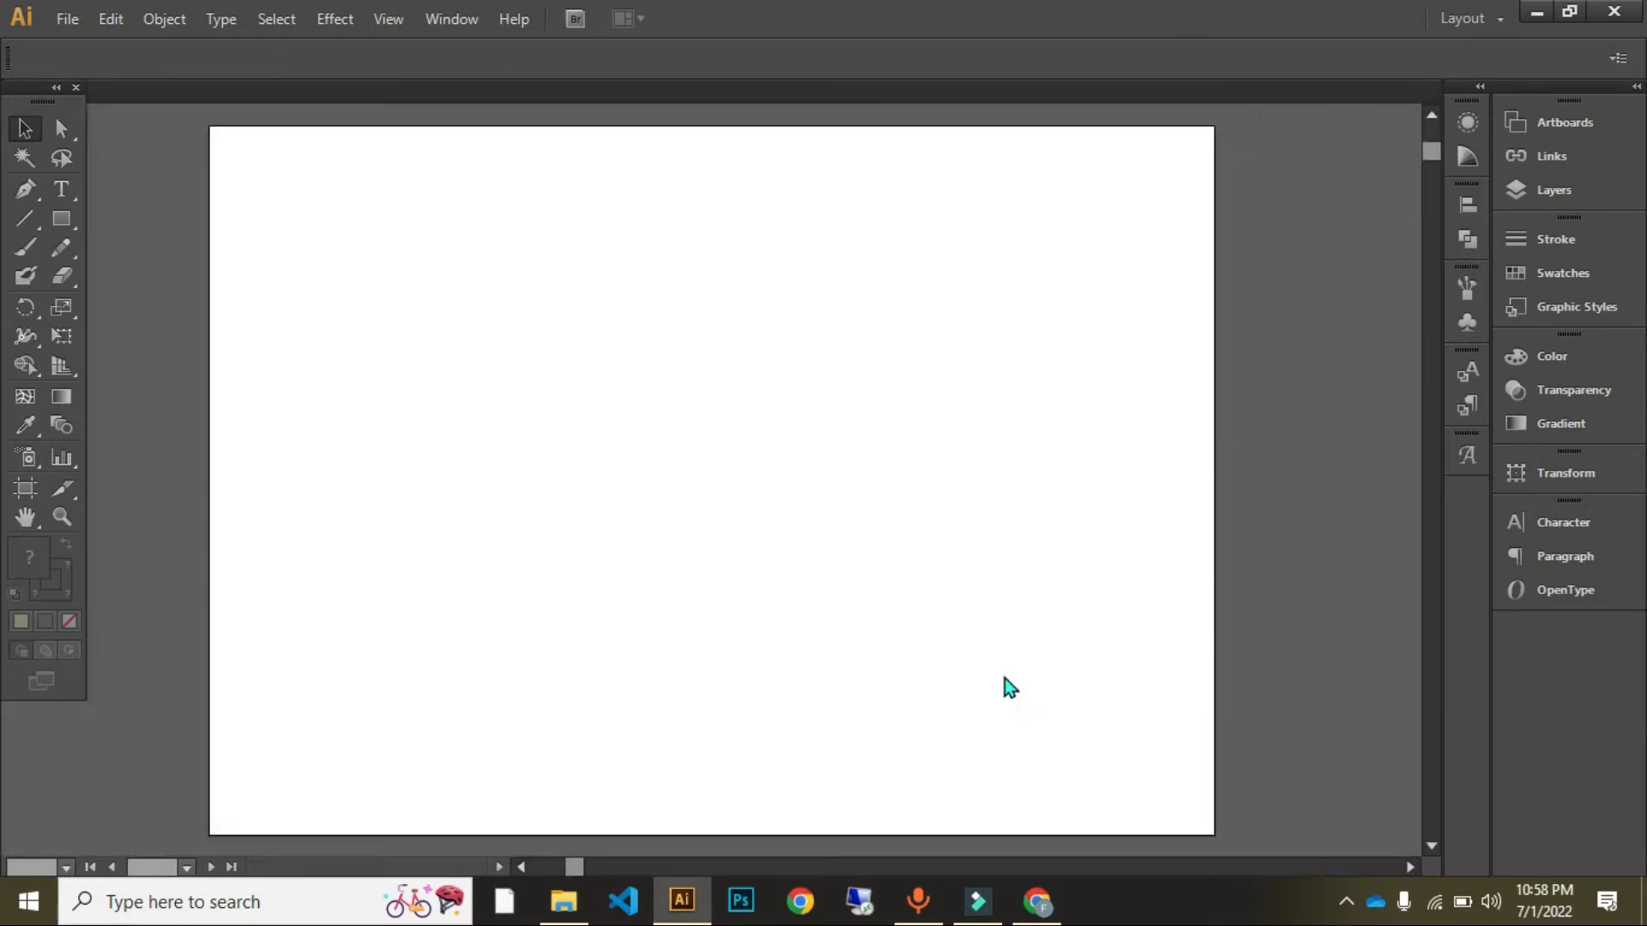
# Step: Draw a tall, narrow ellipse in the upper middle of the artboard with the Ellipse tool and select it
pyautogui.moveTo(40, 104); pyautogui.dragTo(55, 136)
pyautogui.moveTo(849, 377); pyautogui.dragTo(893, 375)
pyautogui.press('space')
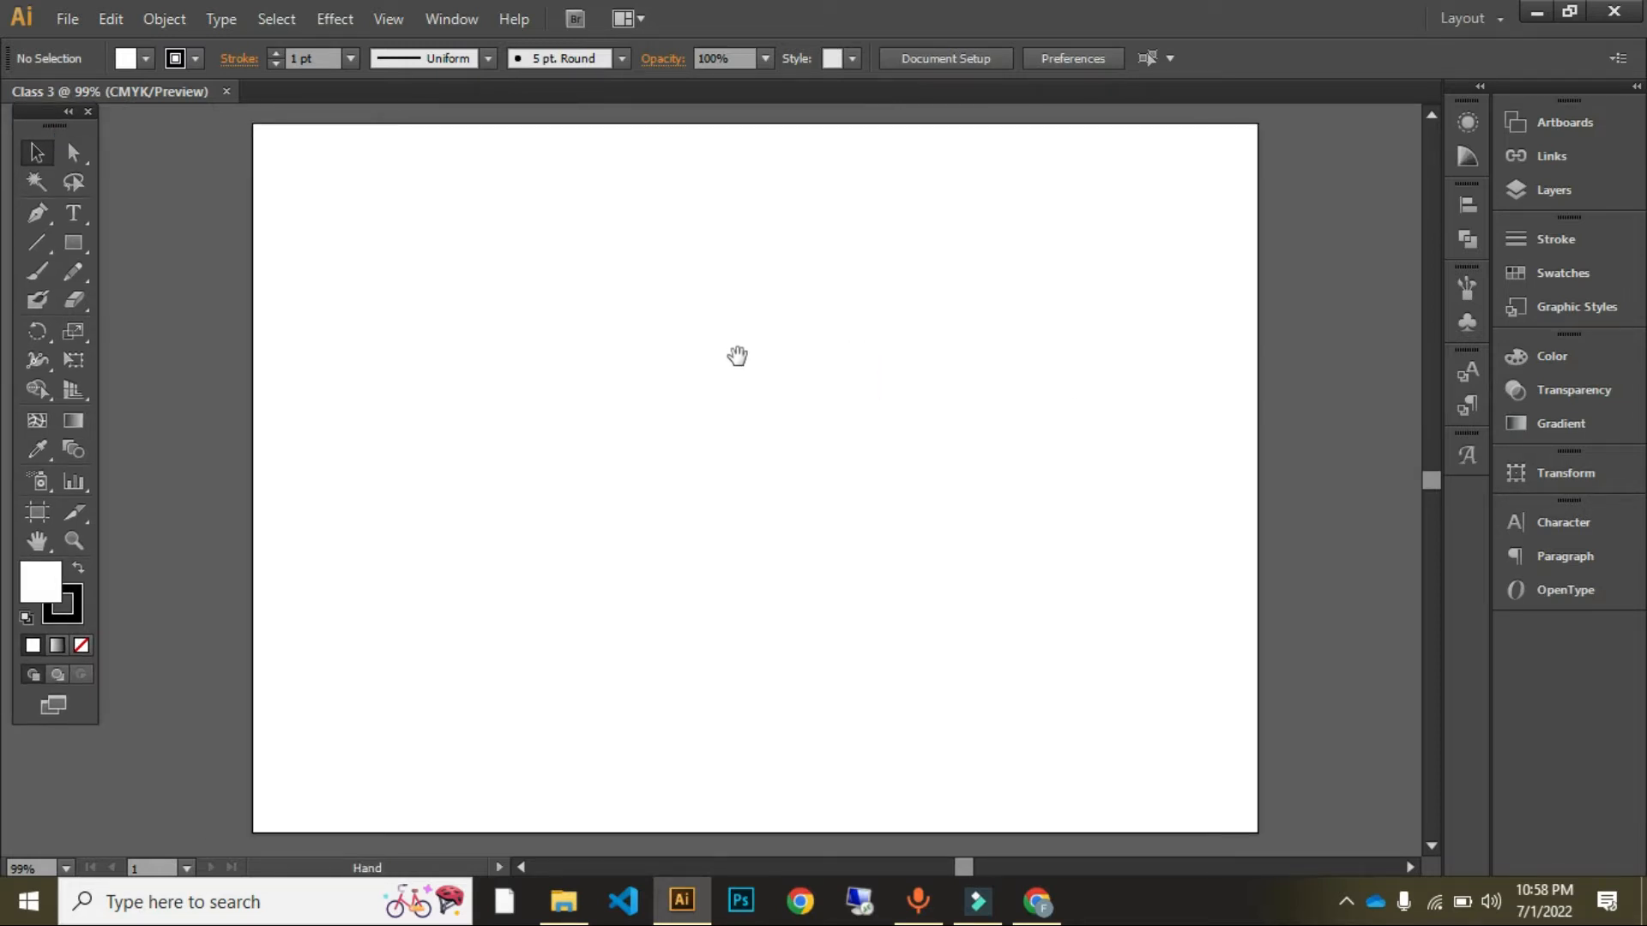
pyautogui.press('space')
pyautogui.click(75, 243)
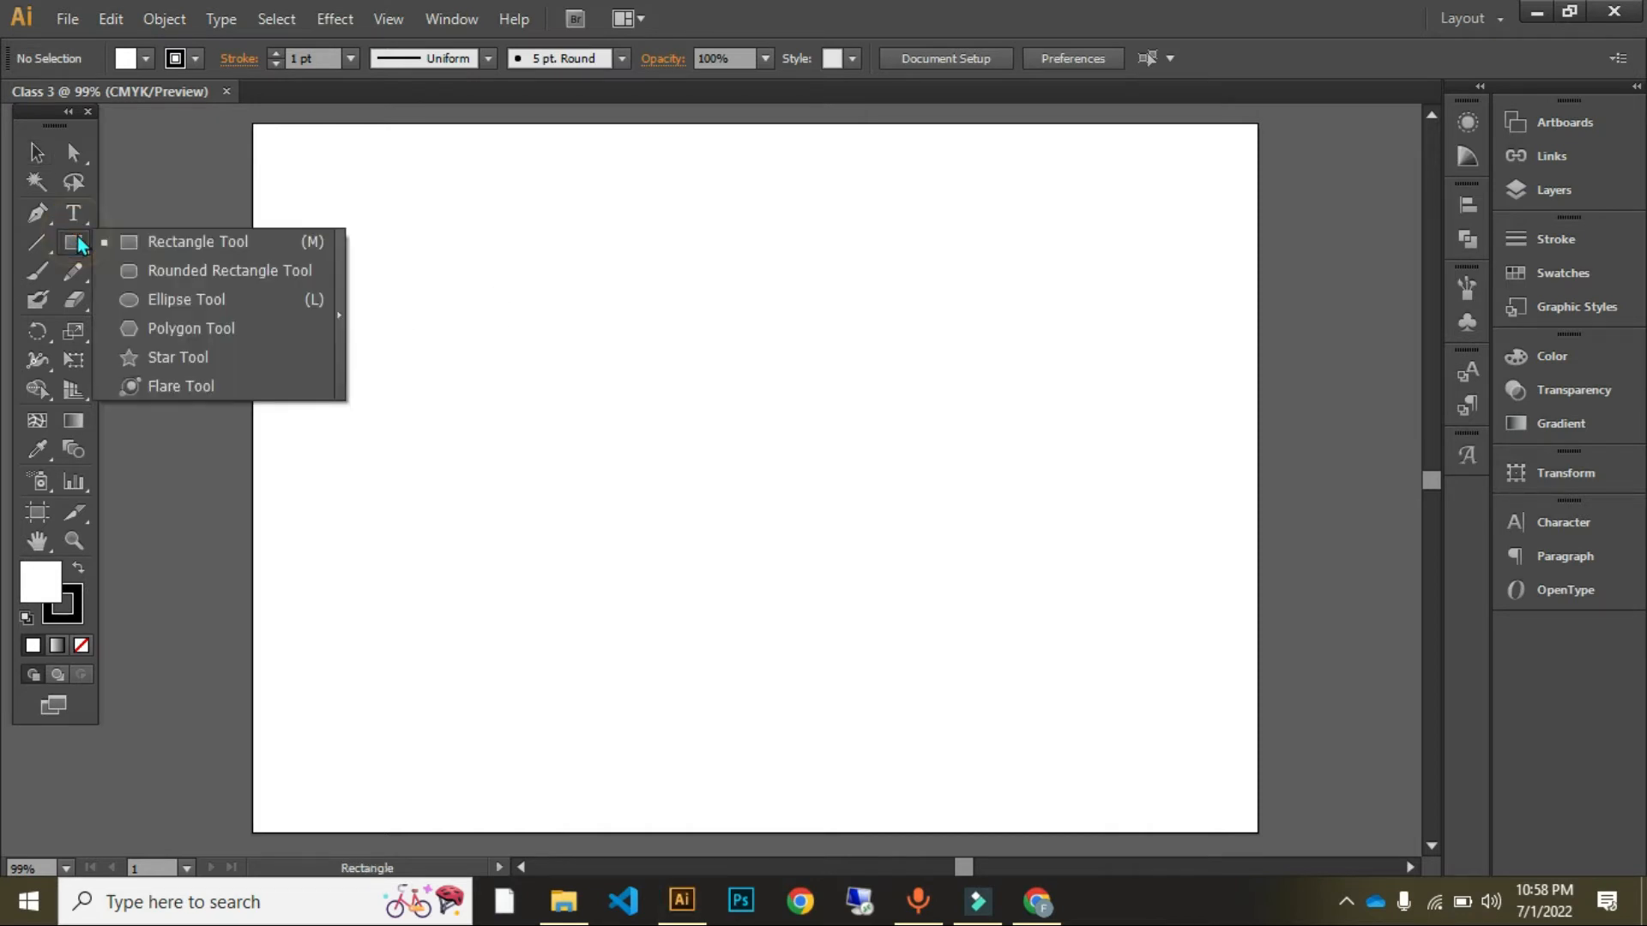
pyautogui.click(264, 270)
pyautogui.click(74, 242)
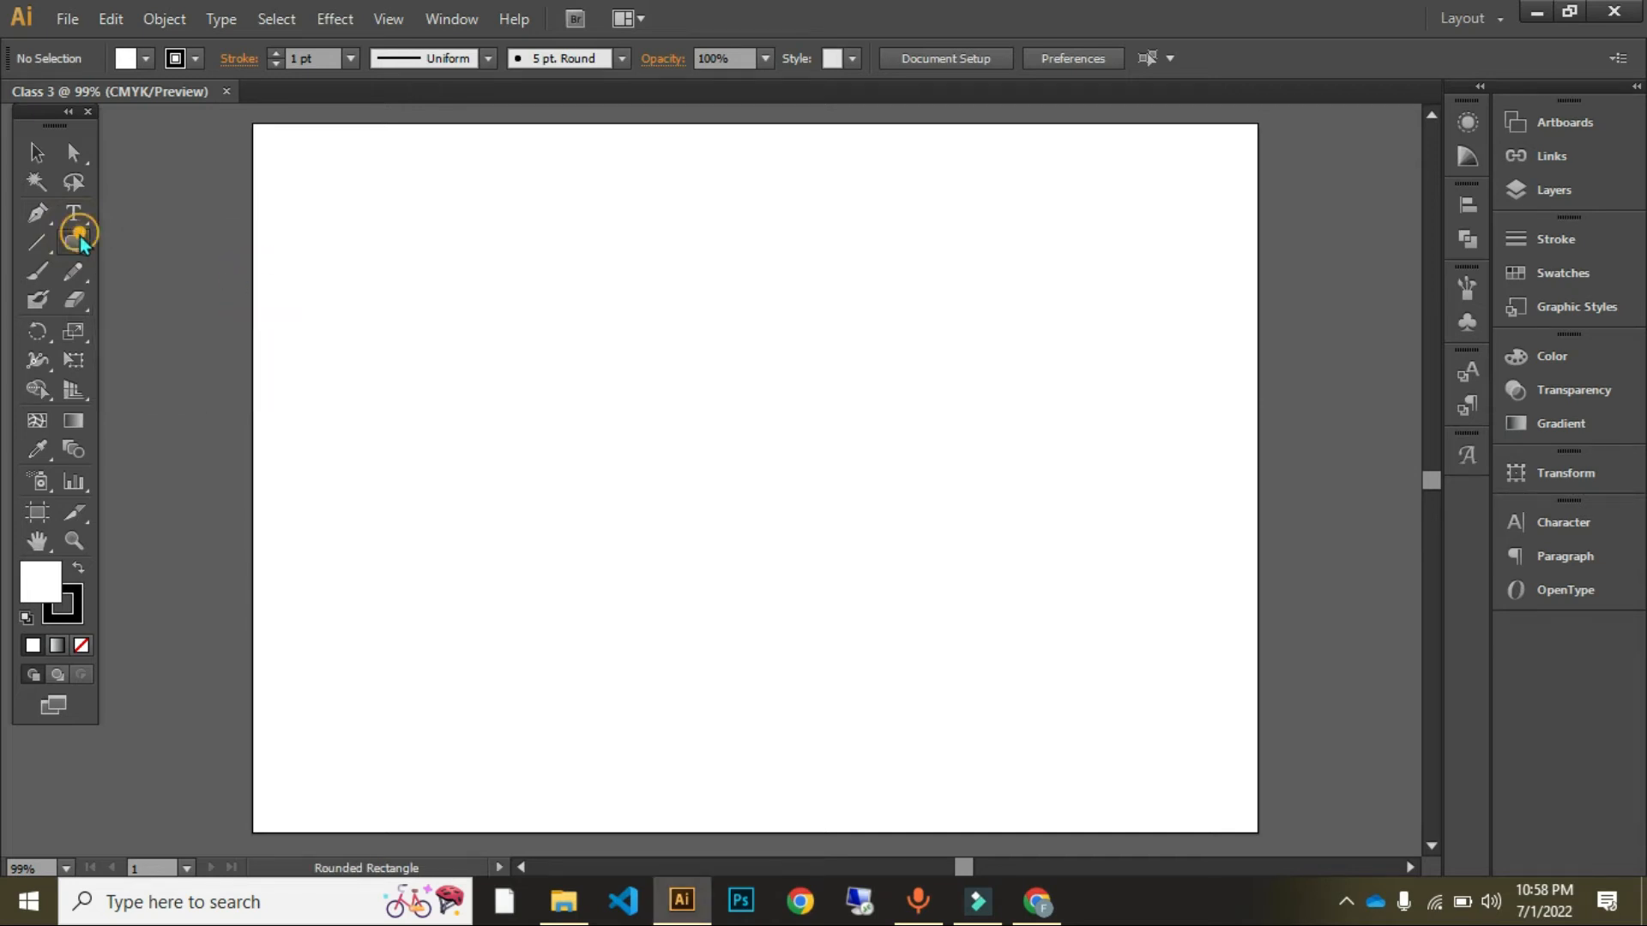
pyautogui.click(265, 291)
pyautogui.moveTo(685, 245); pyautogui.dragTo(832, 579)
pyautogui.press('v')
pyautogui.click(600, 224)
pyautogui.moveTo(601, 225); pyautogui.dragTo(994, 708)
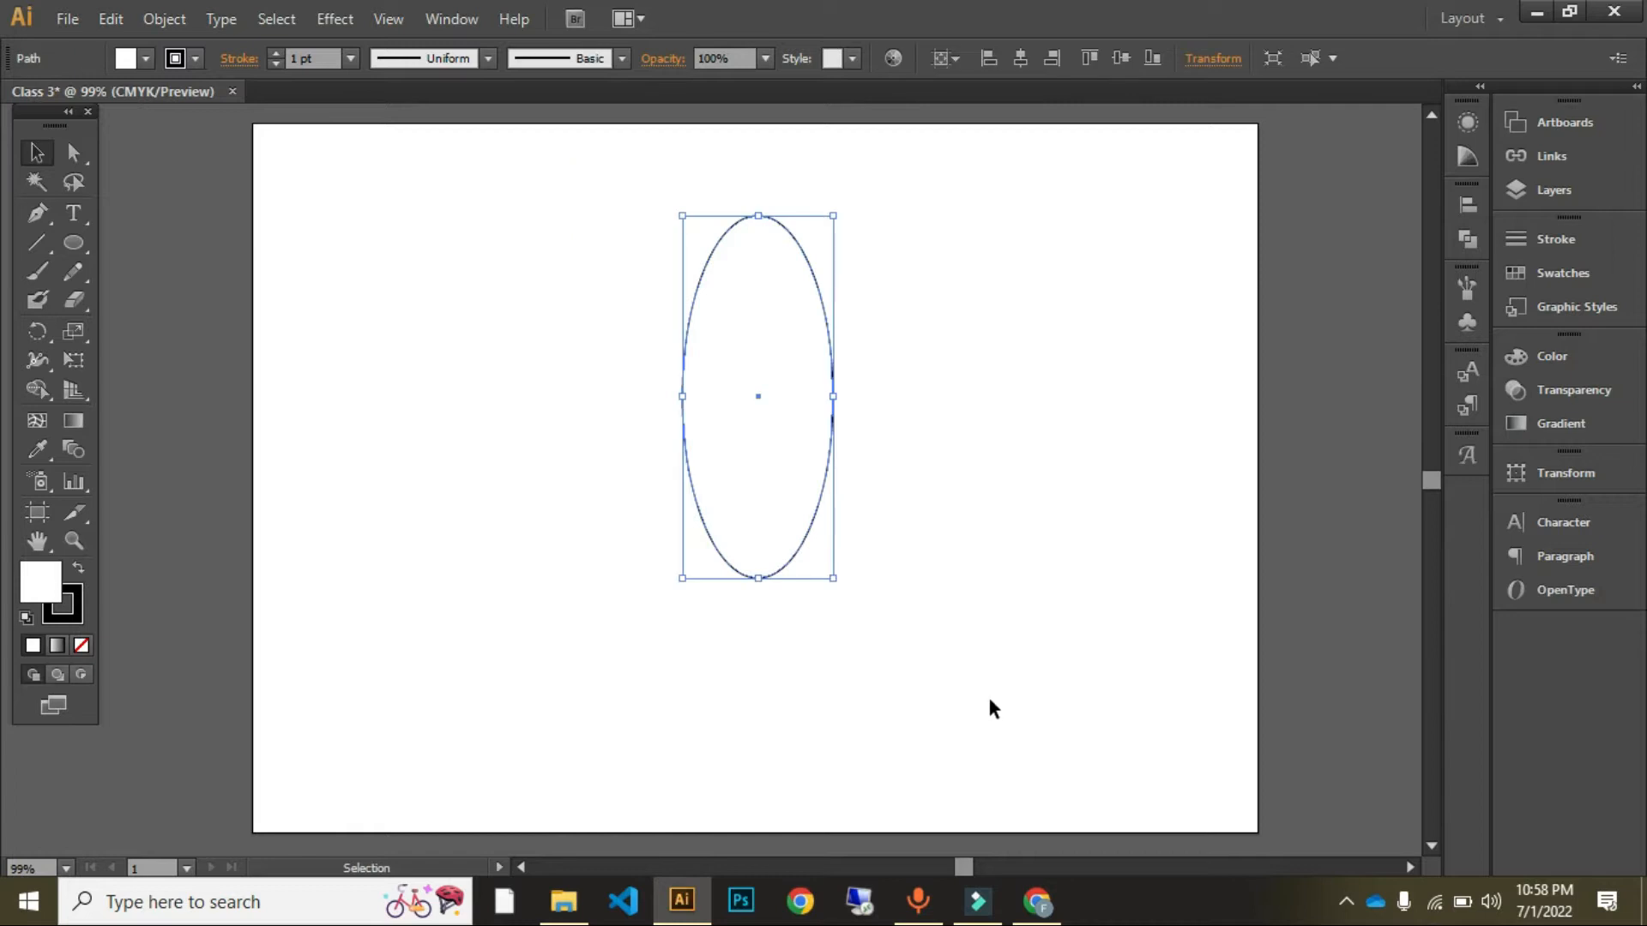
# Step: Try deleting the ellipse's bottom anchor point and undo the deletion
pyautogui.press('a')
pyautogui.moveTo(794, 629); pyautogui.dragTo(759, 561)
pyautogui.press('Delete')
pyautogui.hotkey('ctrl', 'z')
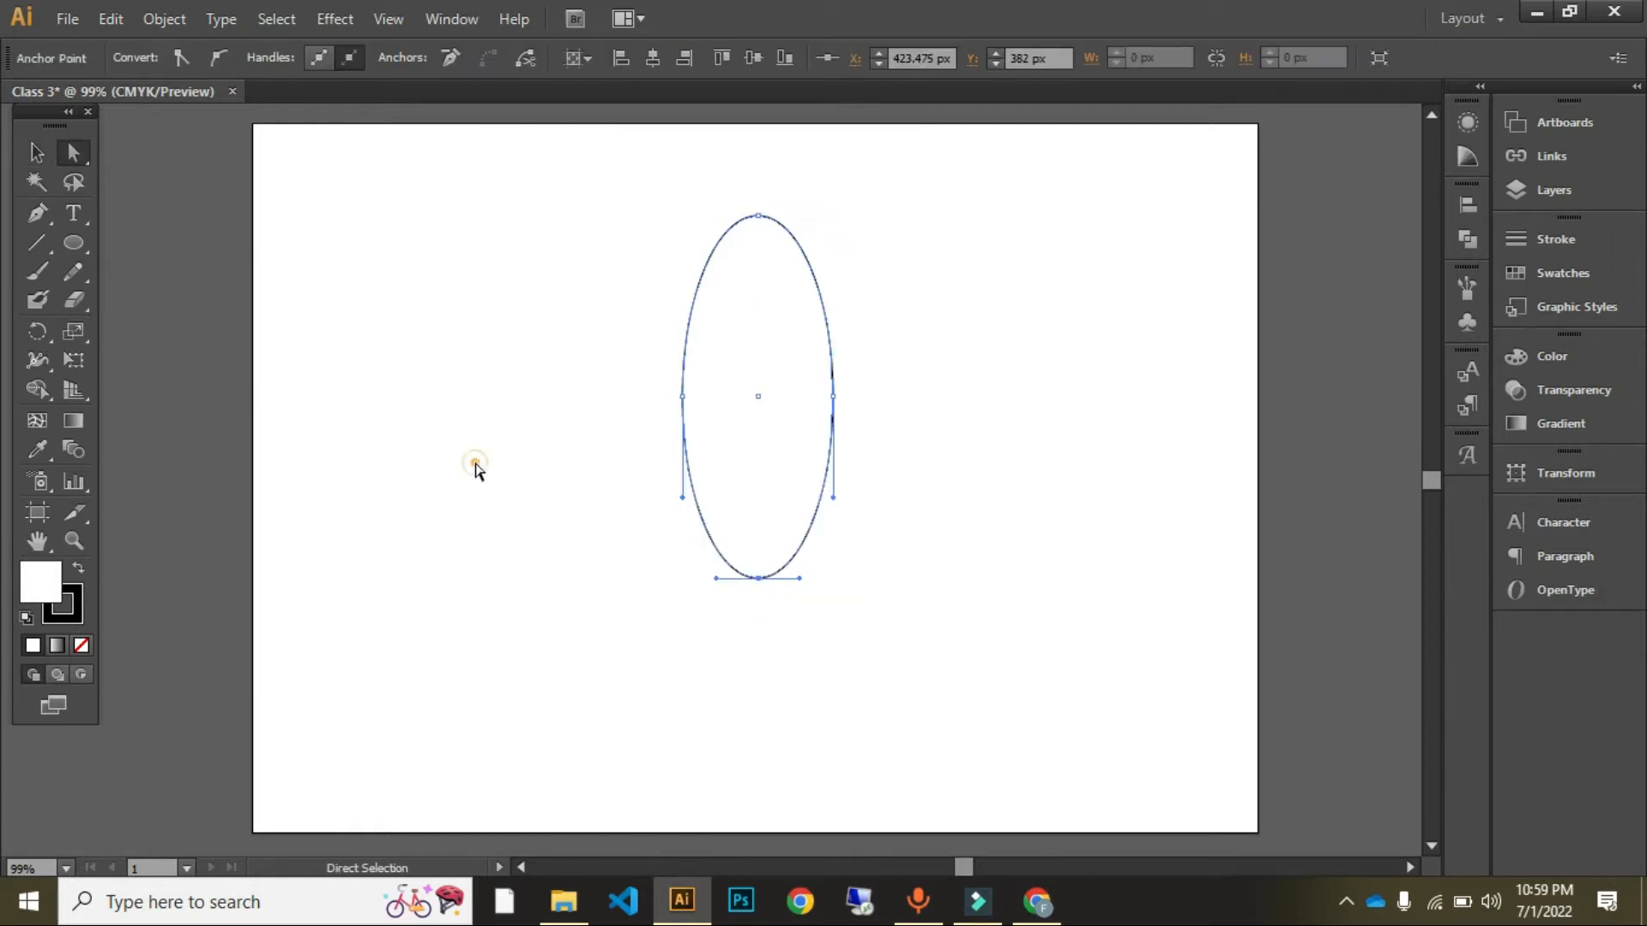
pyautogui.click(476, 465)
# Step: Scale the whole ellipse down proportionally to about a third of its size, keeping it in the artboard's upper middle
pyautogui.press('v')
pyautogui.moveTo(533, 232); pyautogui.dragTo(1041, 697)
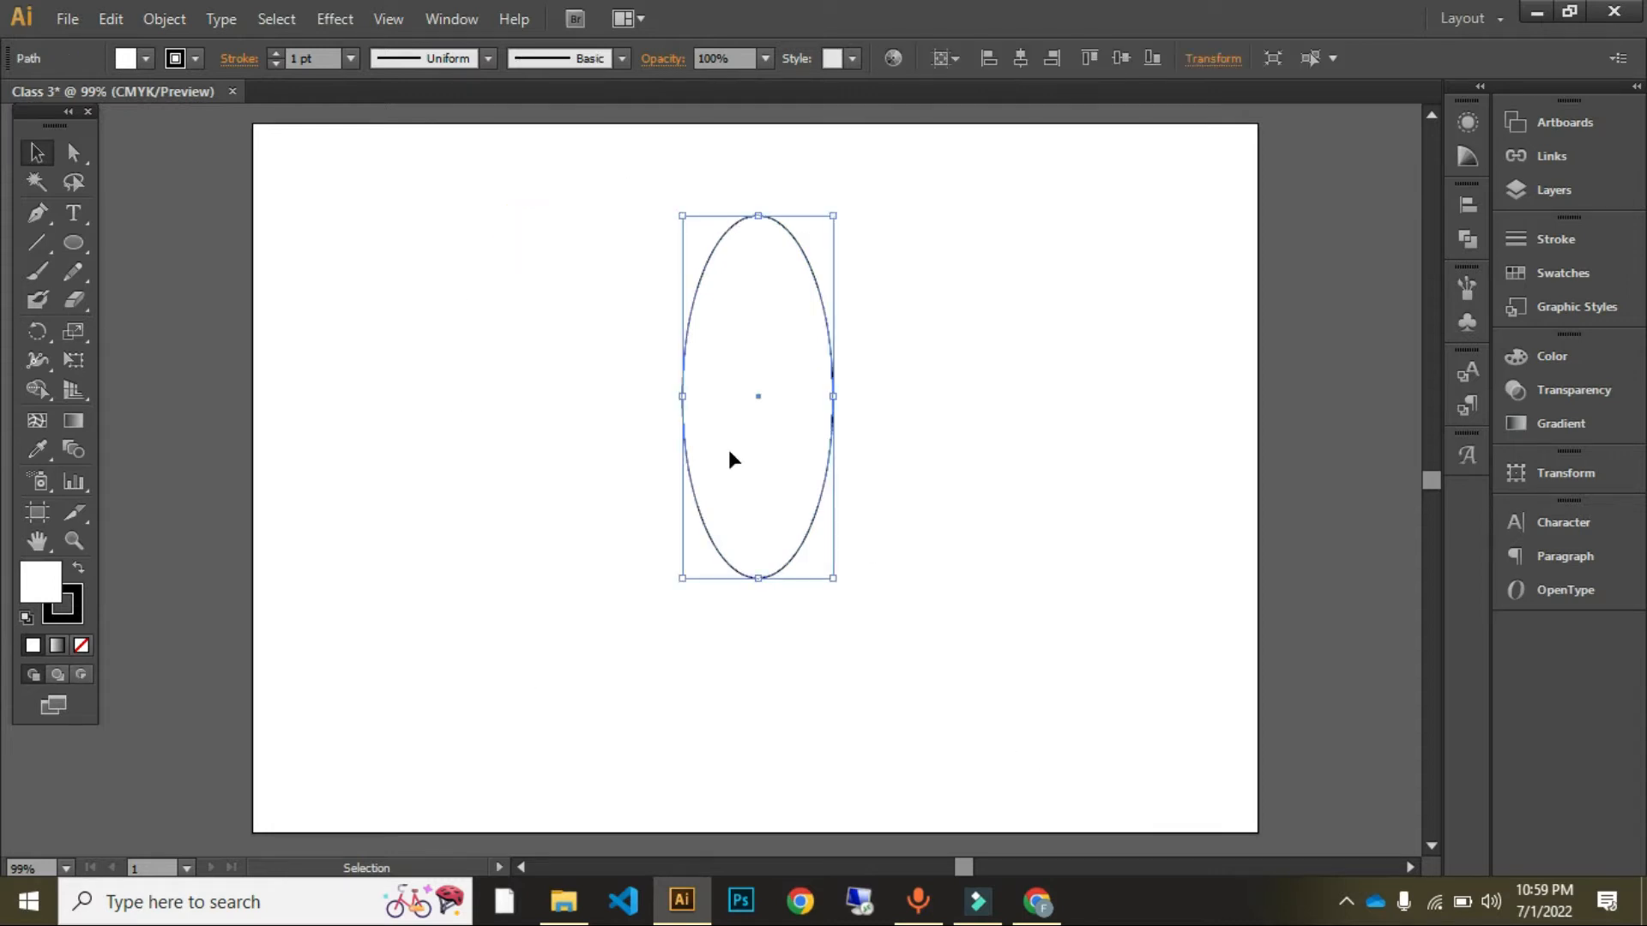
pyautogui.moveTo(834, 580)
pyautogui.mouseDown()
pyautogui.moveTo(720, 338)
pyautogui.moveTo(731, 480)
pyautogui.mouseUp()
pyautogui.moveTo(710, 310); pyautogui.dragTo(717, 318)
pyautogui.moveTo(584, 169)
pyautogui.mouseDown()
pyautogui.moveTo(658, 232)
pyautogui.moveTo(805, 420)
pyautogui.mouseUp()
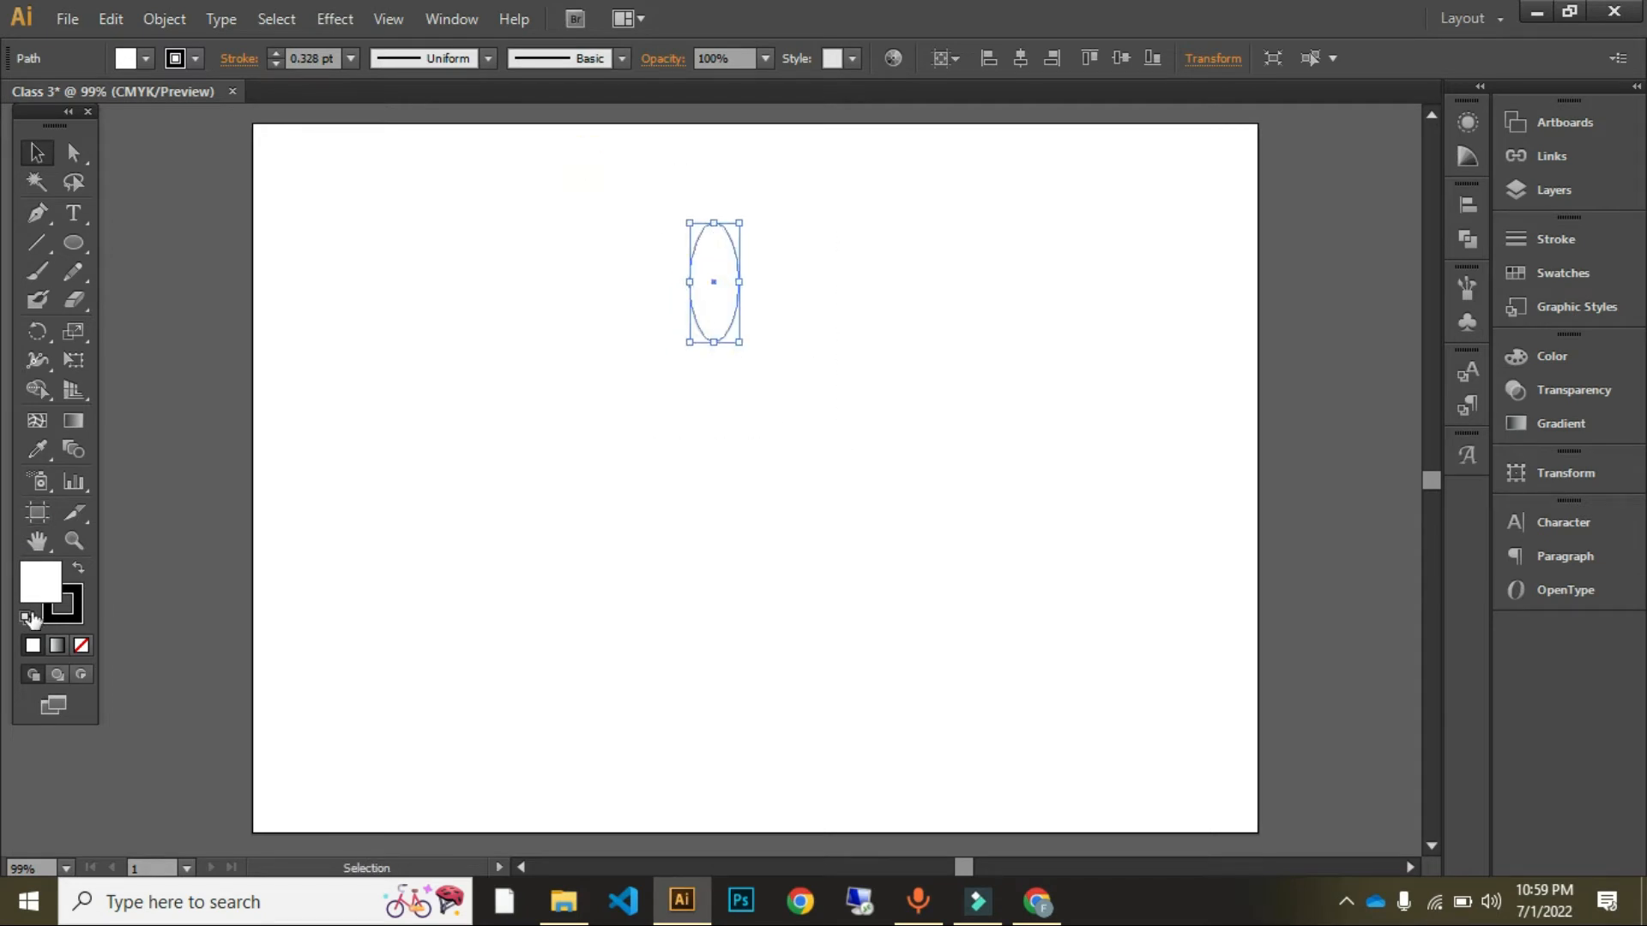
# Step: Swap the ellipse's fill and stroke colours to give it a black fill, and remove its stroke
pyautogui.click(78, 568)
pyautogui.click(75, 614)
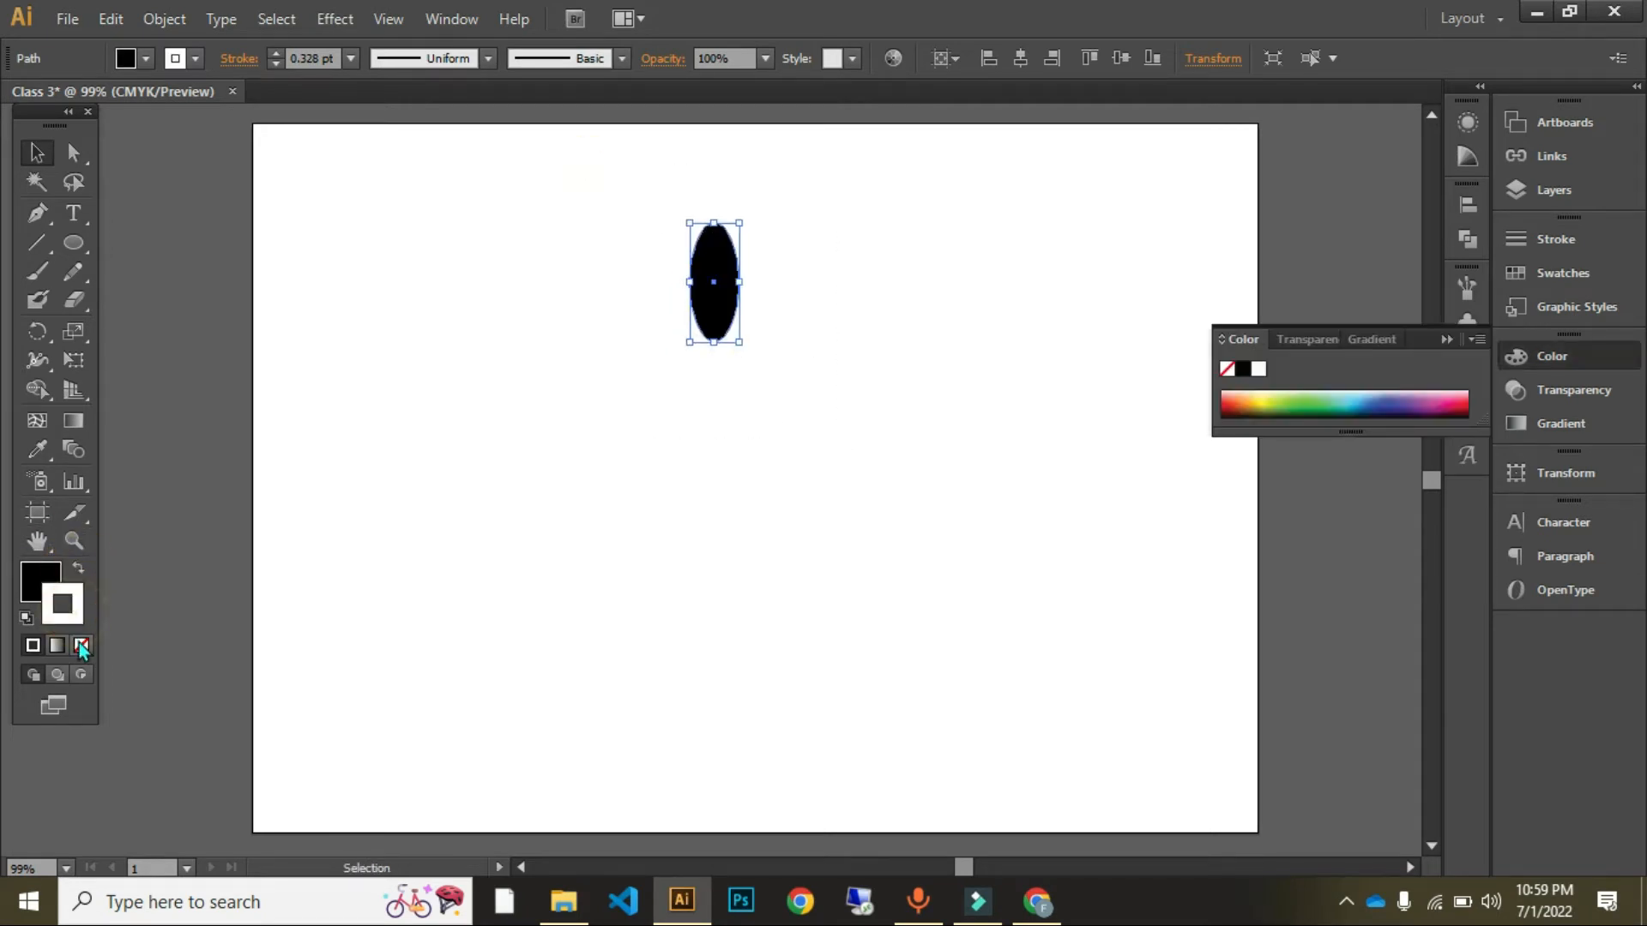
pyautogui.click(80, 646)
pyautogui.click(840, 480)
# Step: Shrink the black ellipse slightly in proportion, shift it a little to the right, and collapse the open colour settings
pyautogui.moveTo(610, 165); pyautogui.dragTo(858, 537)
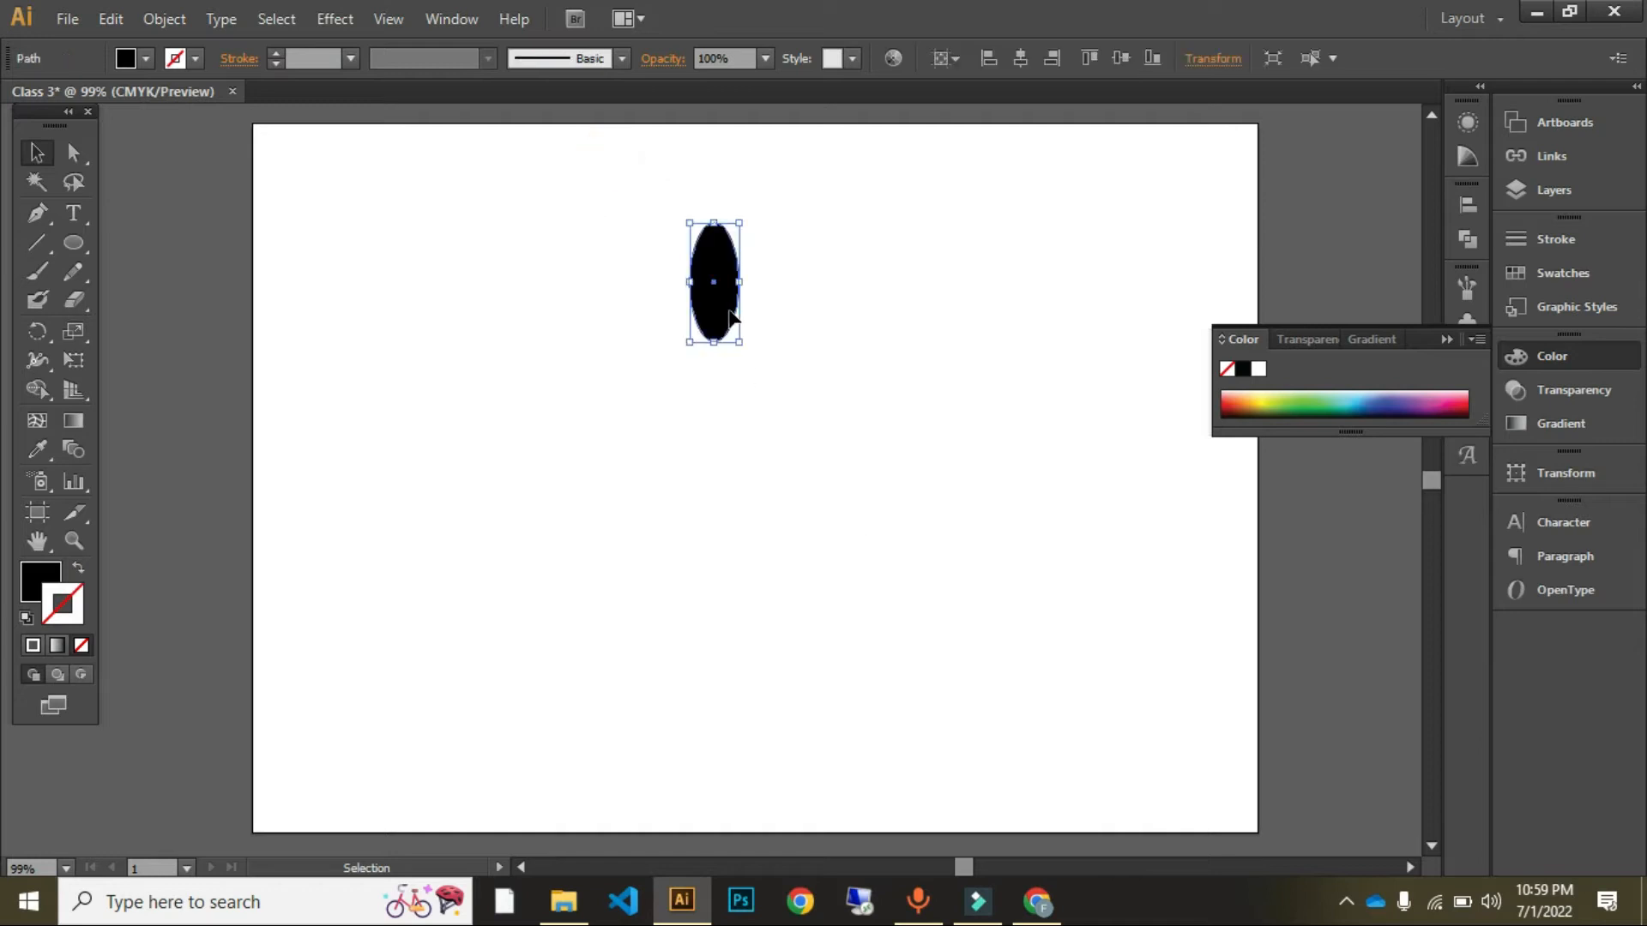
pyautogui.click(741, 281)
pyautogui.moveTo(742, 281); pyautogui.dragTo(729, 297)
pyautogui.moveTo(621, 202); pyautogui.dragTo(827, 515)
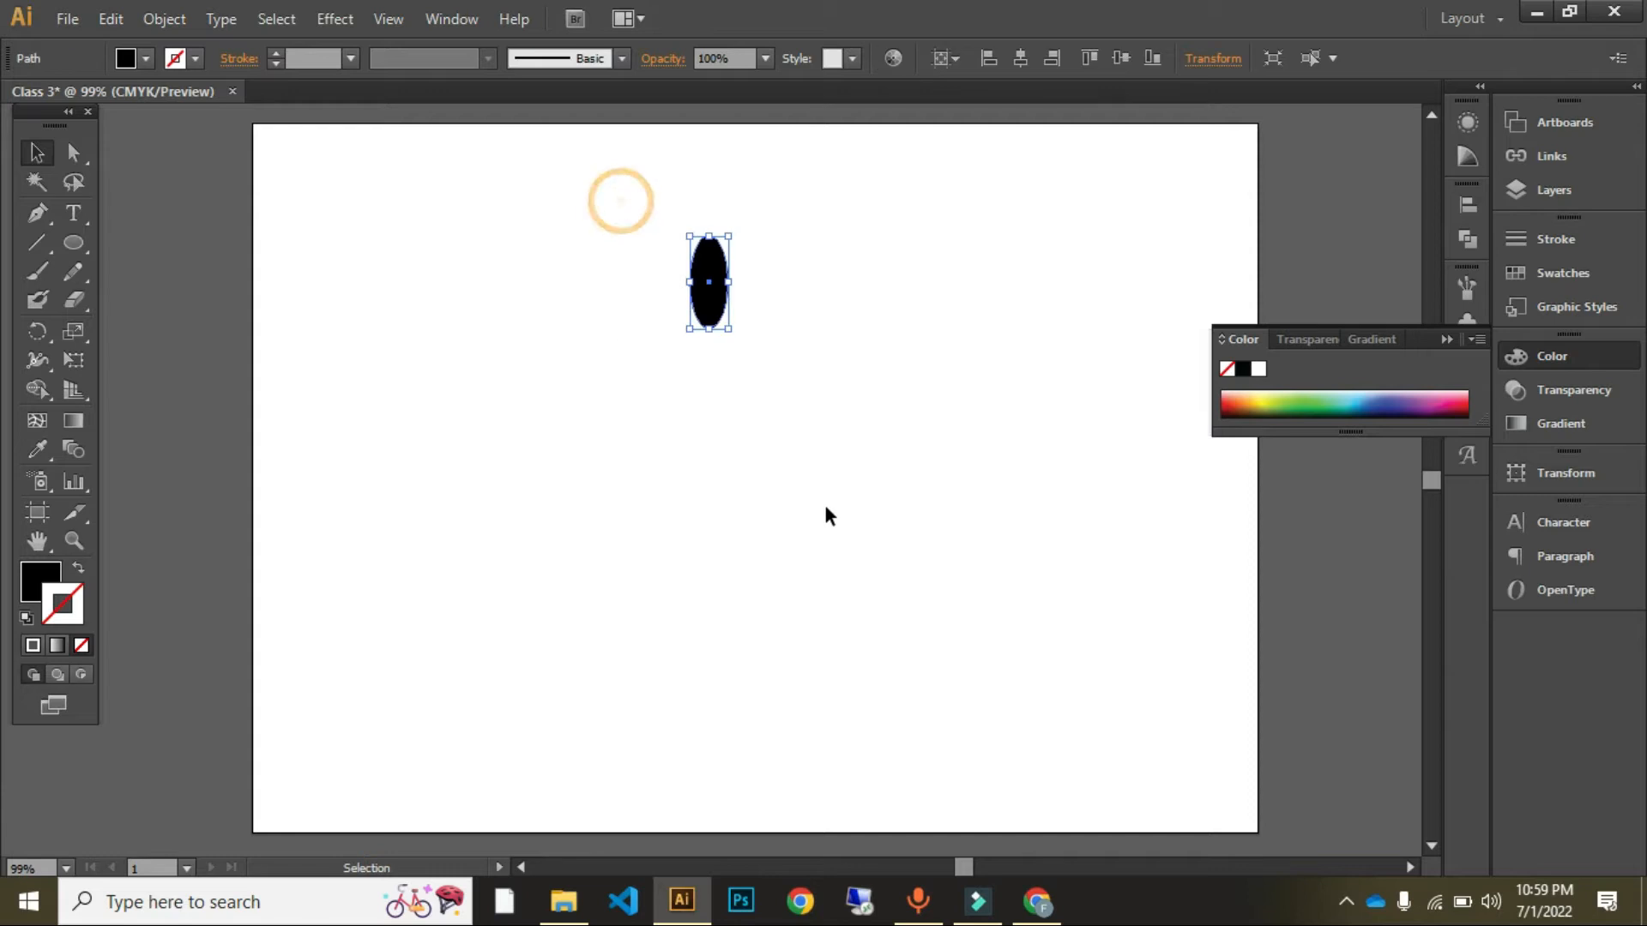
pyautogui.moveTo(705, 313); pyautogui.dragTo(736, 313)
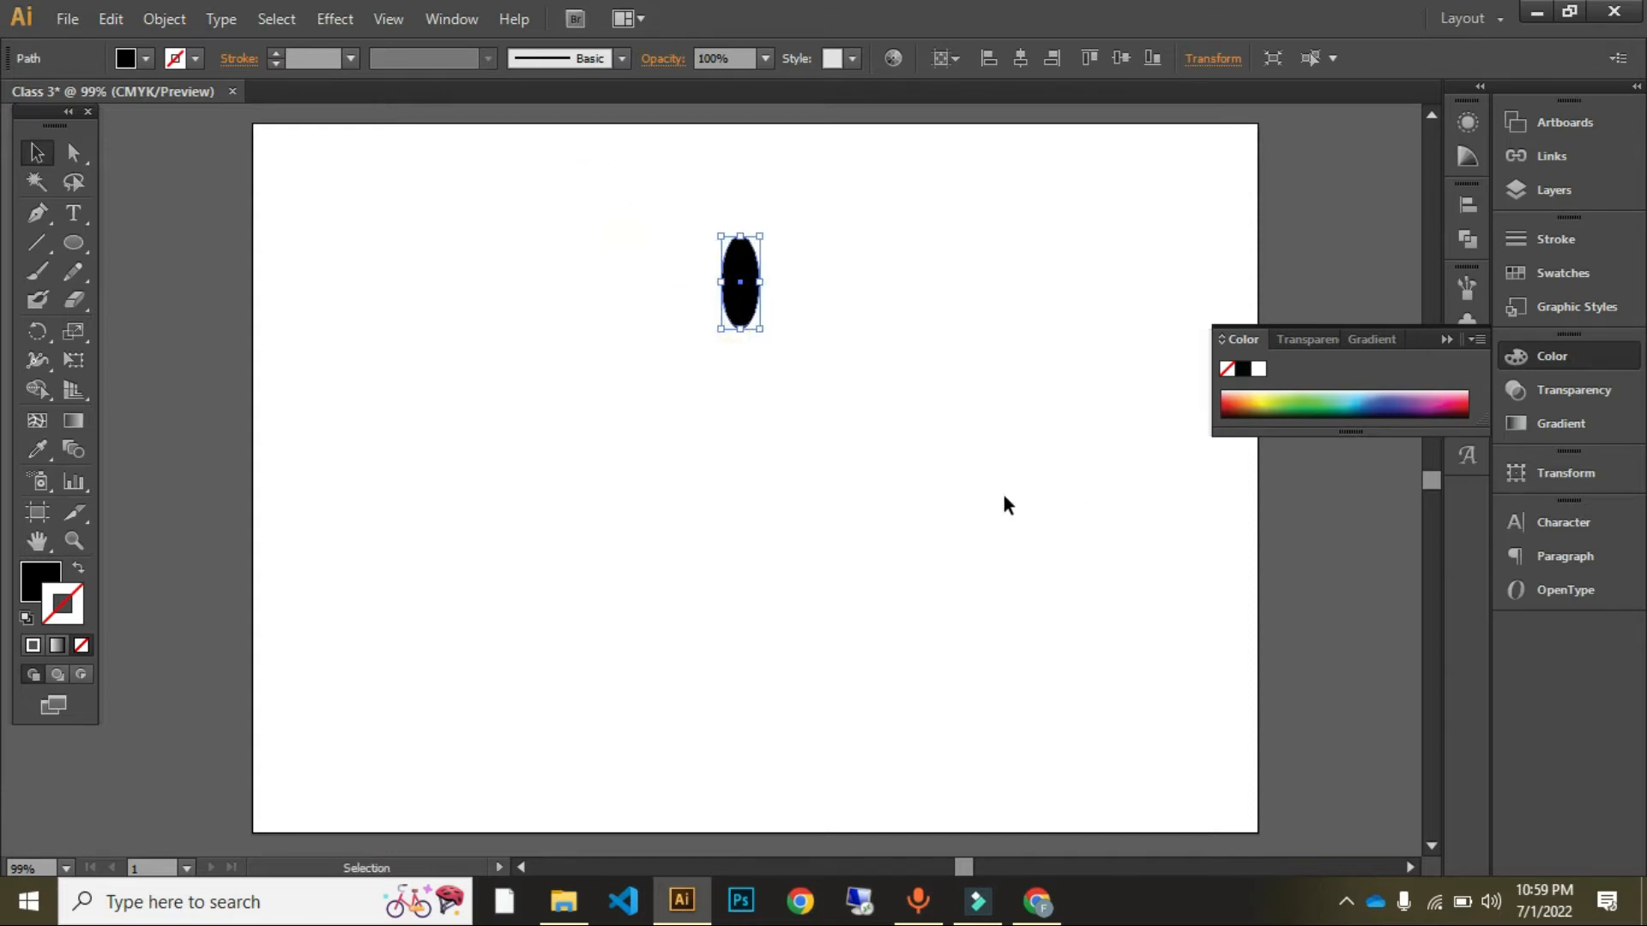
pyautogui.click(899, 483)
pyautogui.click(1445, 340)
# Step: Try placing tilted and upright copies of the ellipse by hand on both sides of it, and undo them
pyautogui.moveTo(668, 197); pyautogui.dragTo(944, 480)
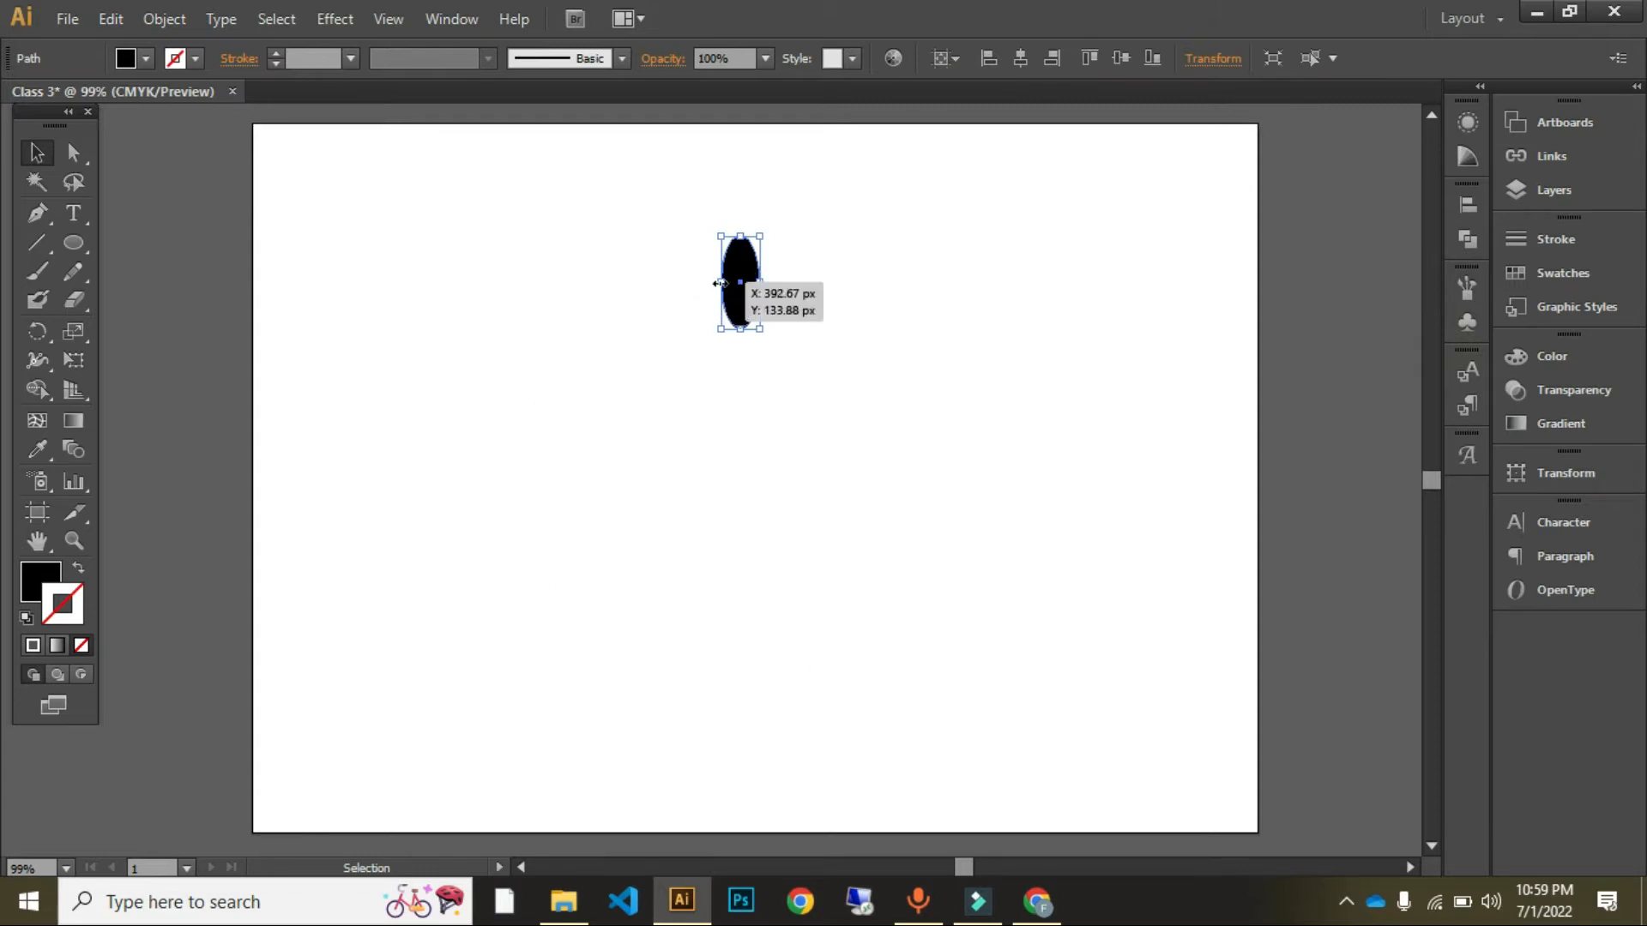
pyautogui.moveTo(740, 312); pyautogui.dragTo(683, 307)
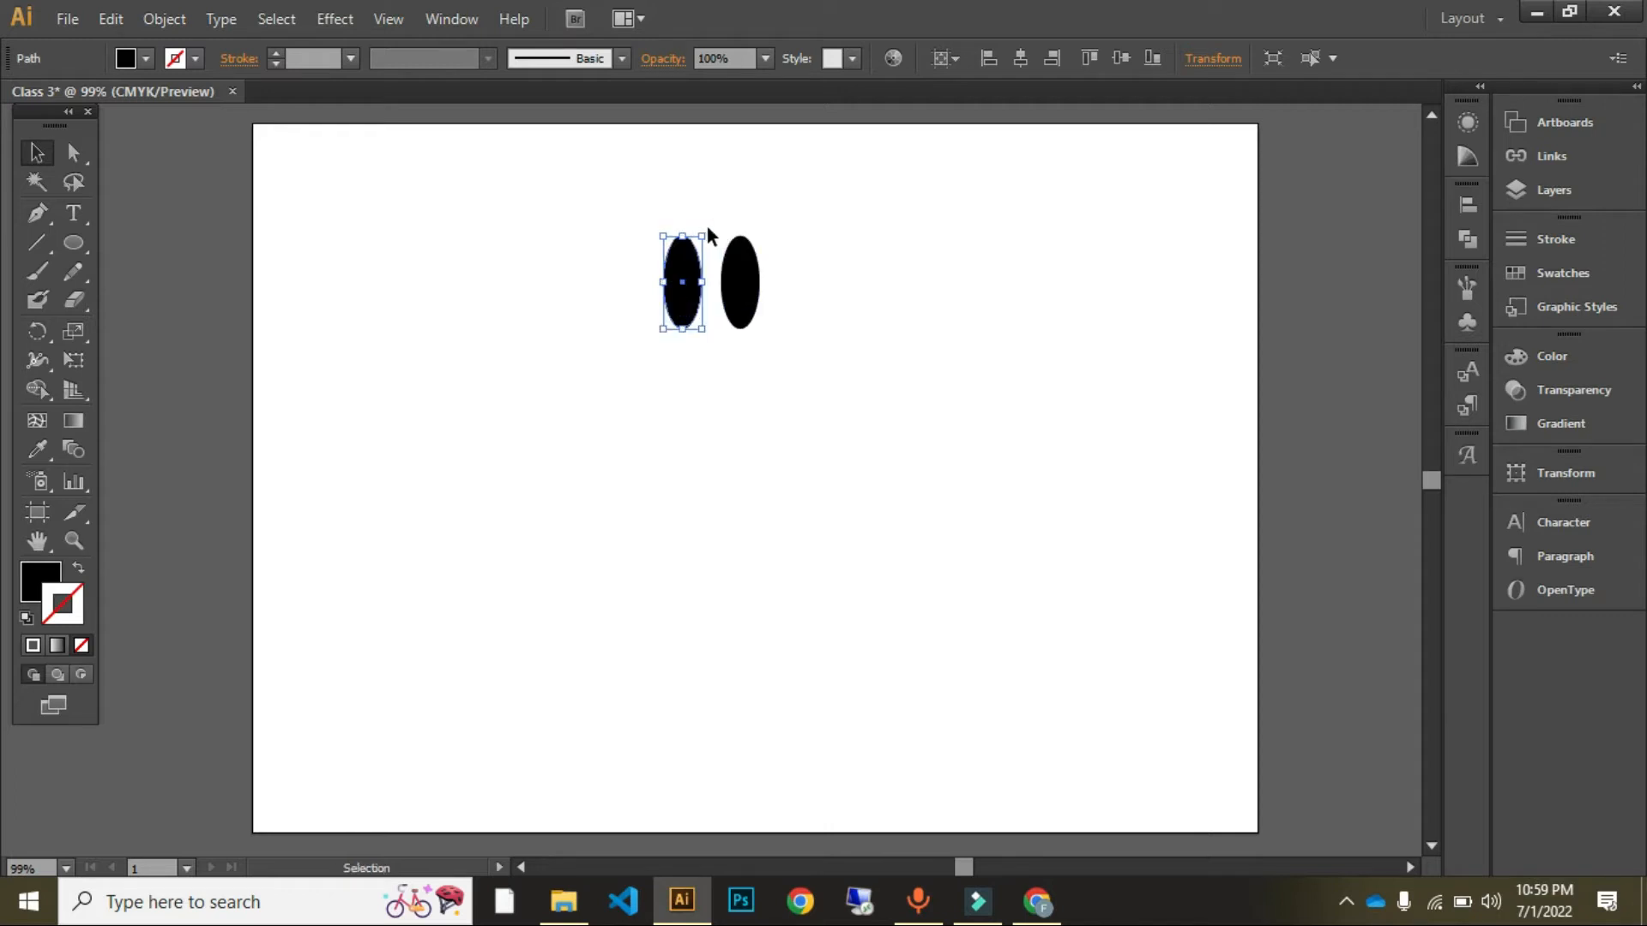
pyautogui.moveTo(712, 228); pyautogui.dragTo(831, 342)
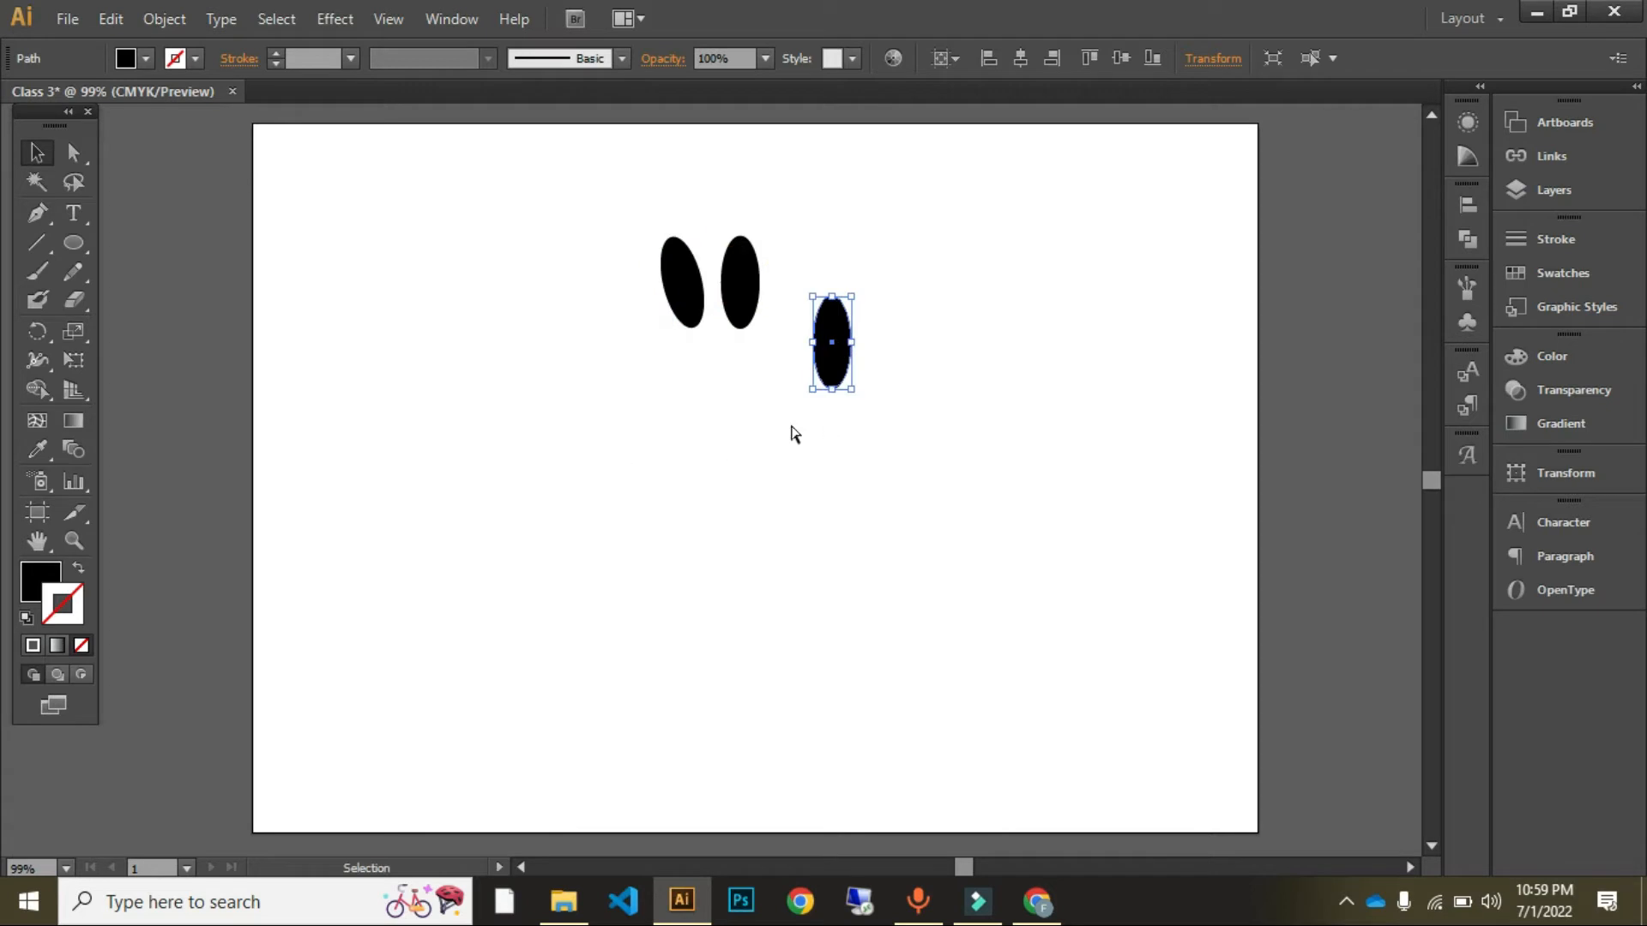
pyautogui.hotkey('ctrl', 'z')
pyautogui.hotkey('ctrl', 'z')
pyautogui.hotkey('ctrl', 'z')
pyautogui.click(786, 420)
pyautogui.moveTo(611, 182); pyautogui.dragTo(759, 325)
pyautogui.click(1004, 404)
pyautogui.click(743, 282)
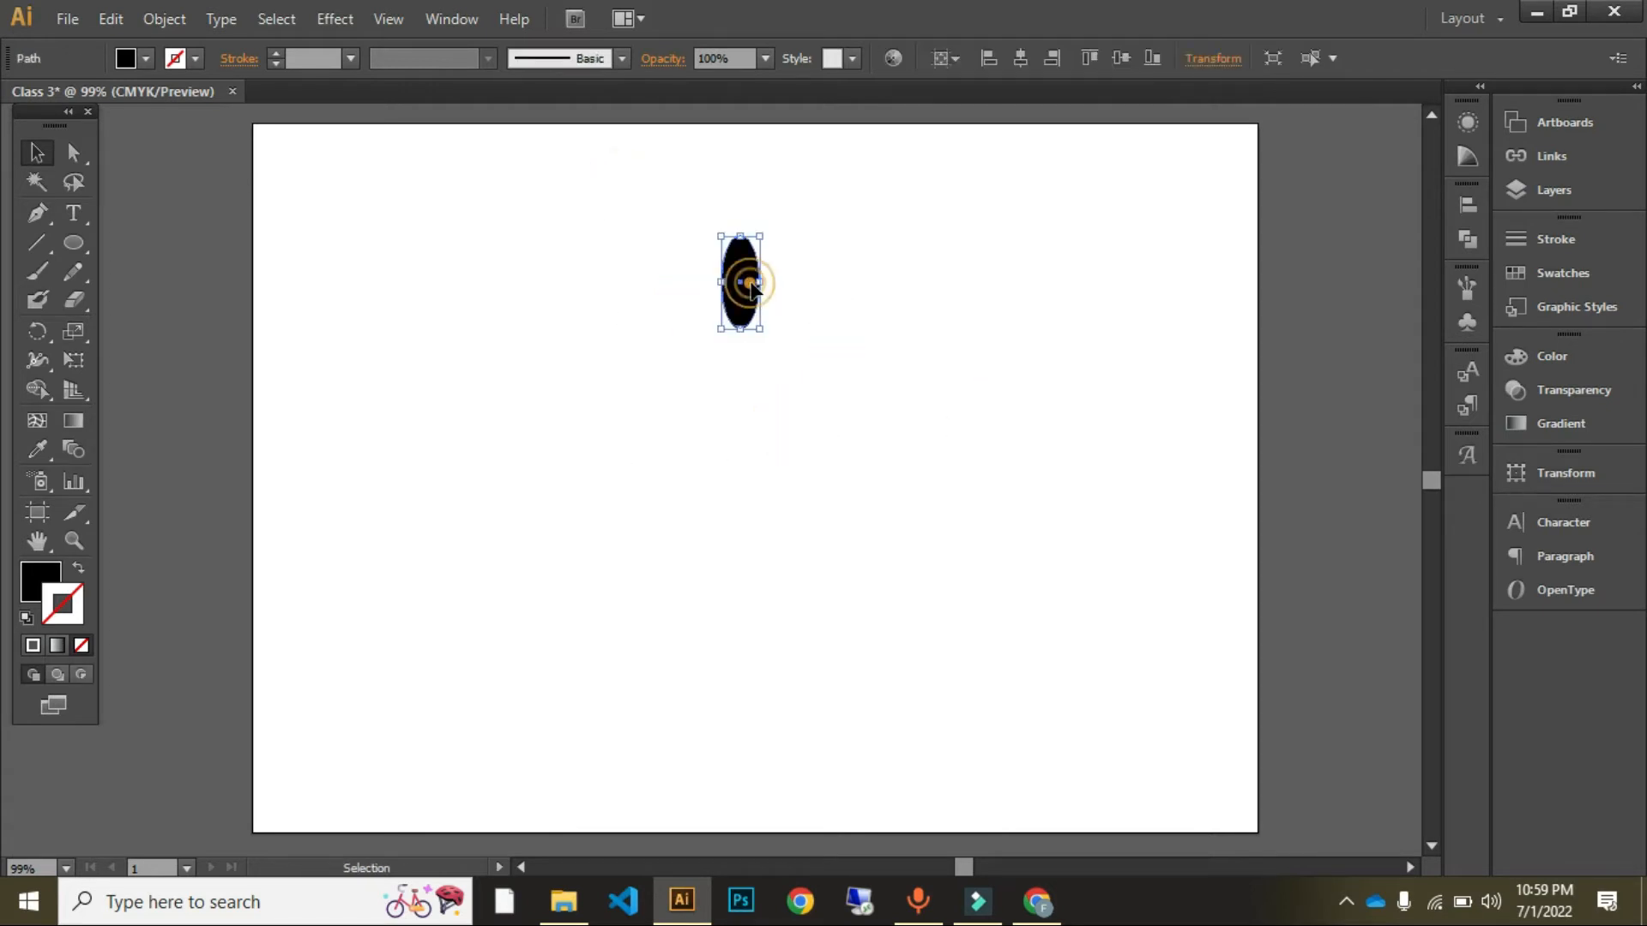
pyautogui.click(901, 375)
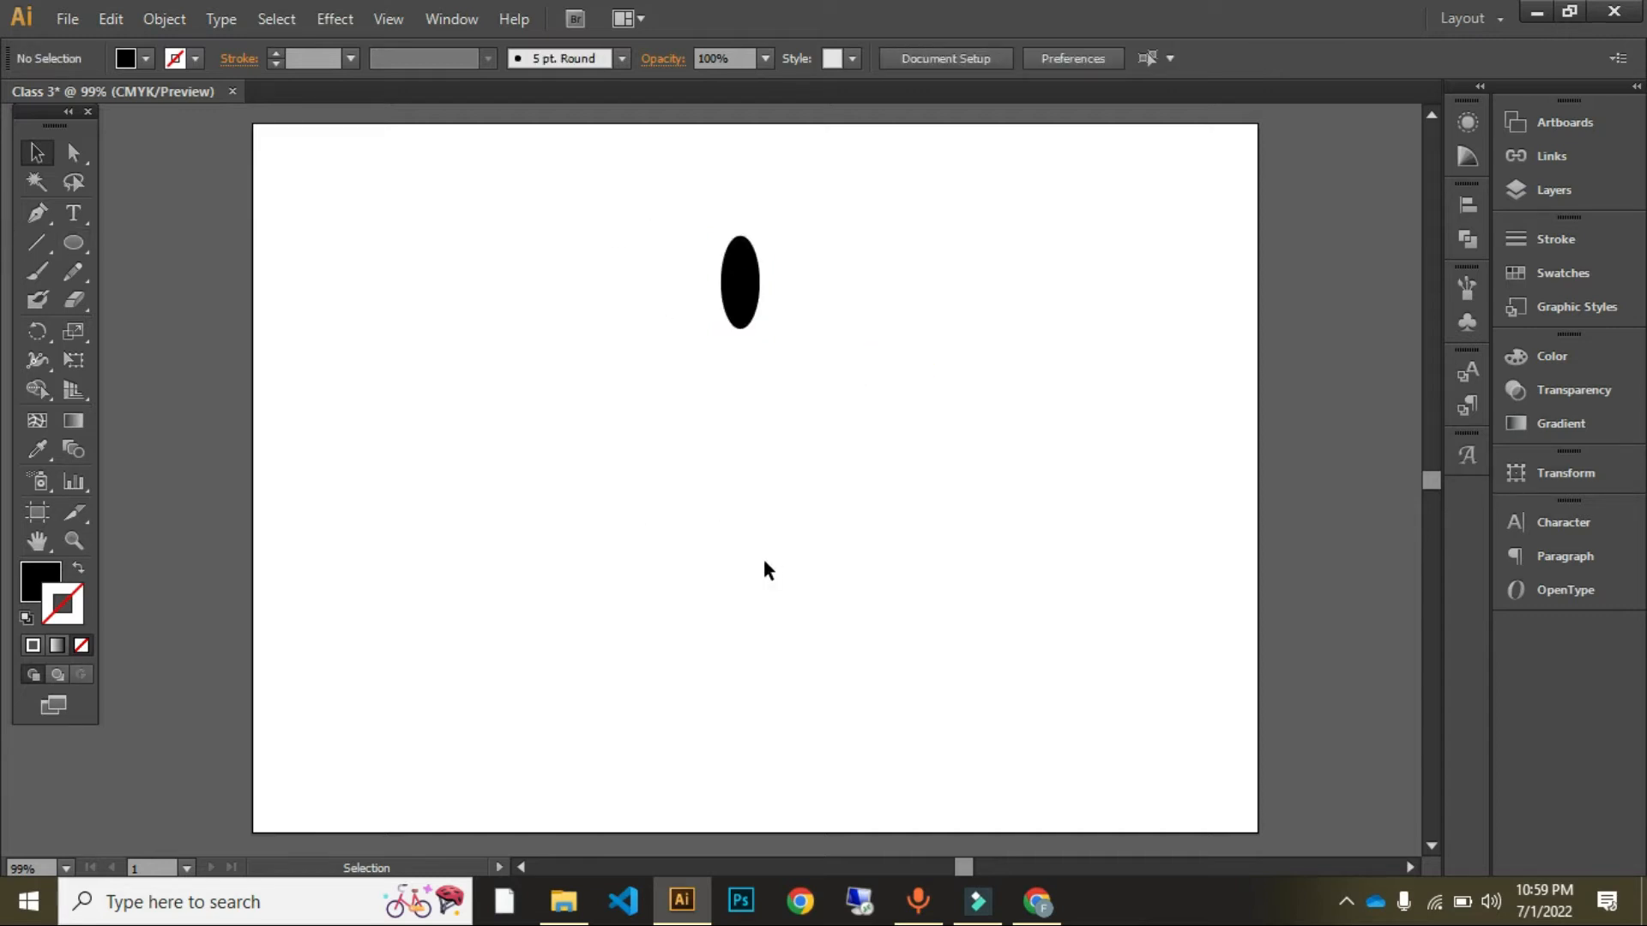
# Step: Move the floating toolbox beside the artboard's left edge and switch between the Rotate and Selection tools
pyautogui.moveTo(60, 125); pyautogui.dragTo(477, 156)
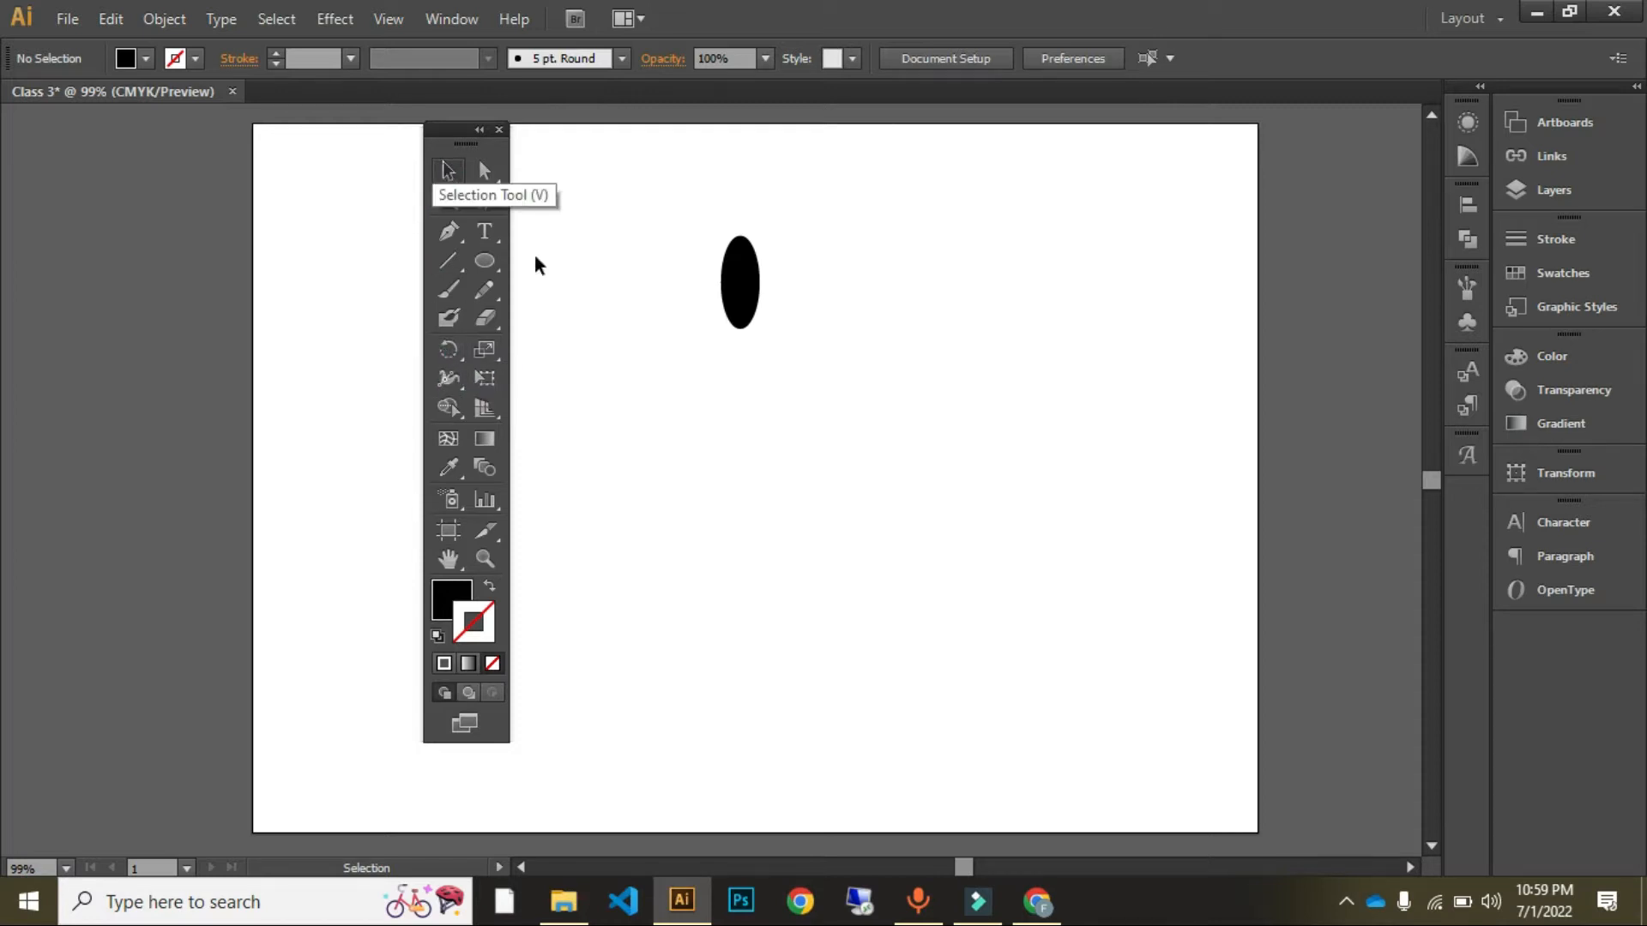
pyautogui.press('r')
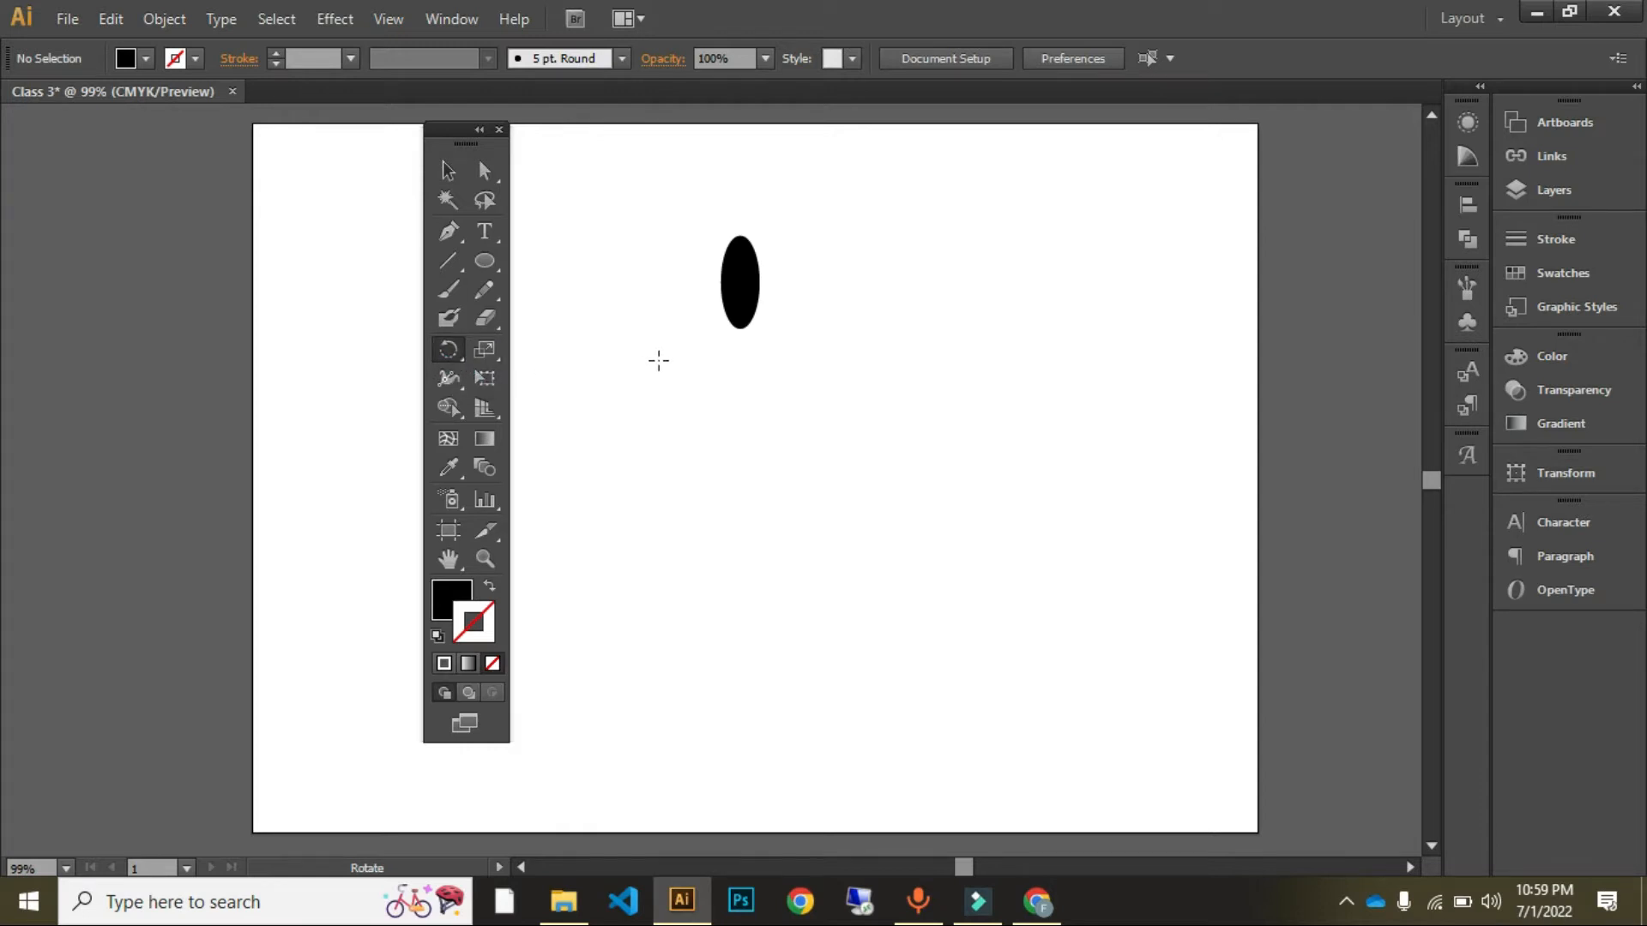
pyautogui.press('v')
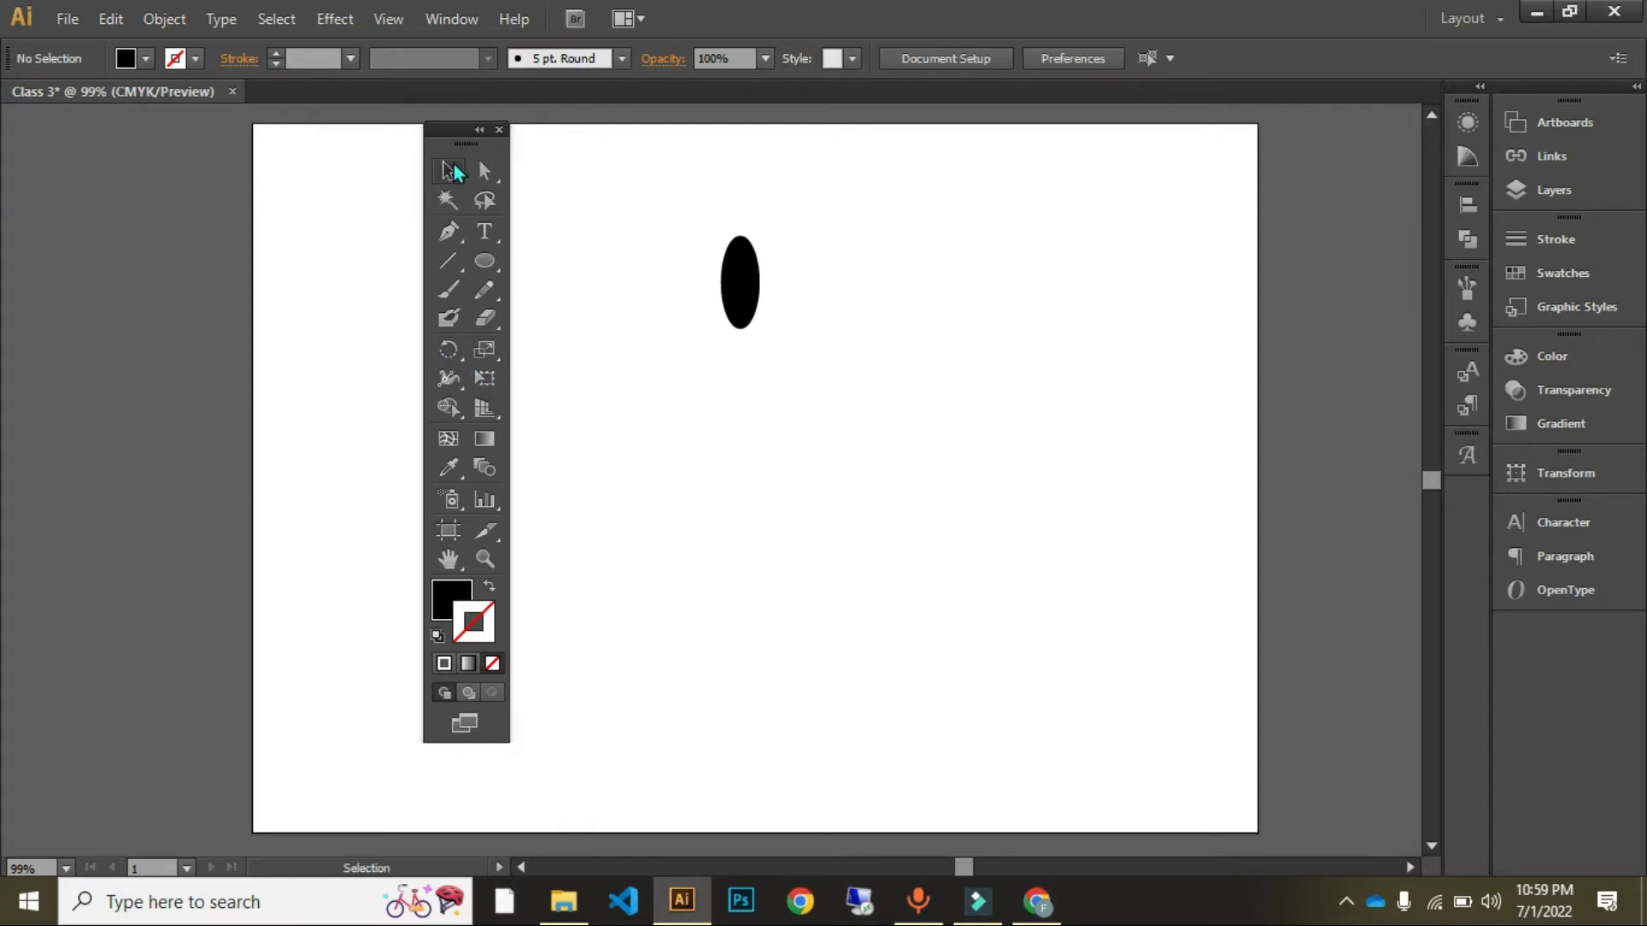
pyautogui.press('r')
pyautogui.moveTo(475, 146); pyautogui.dragTo(152, 144)
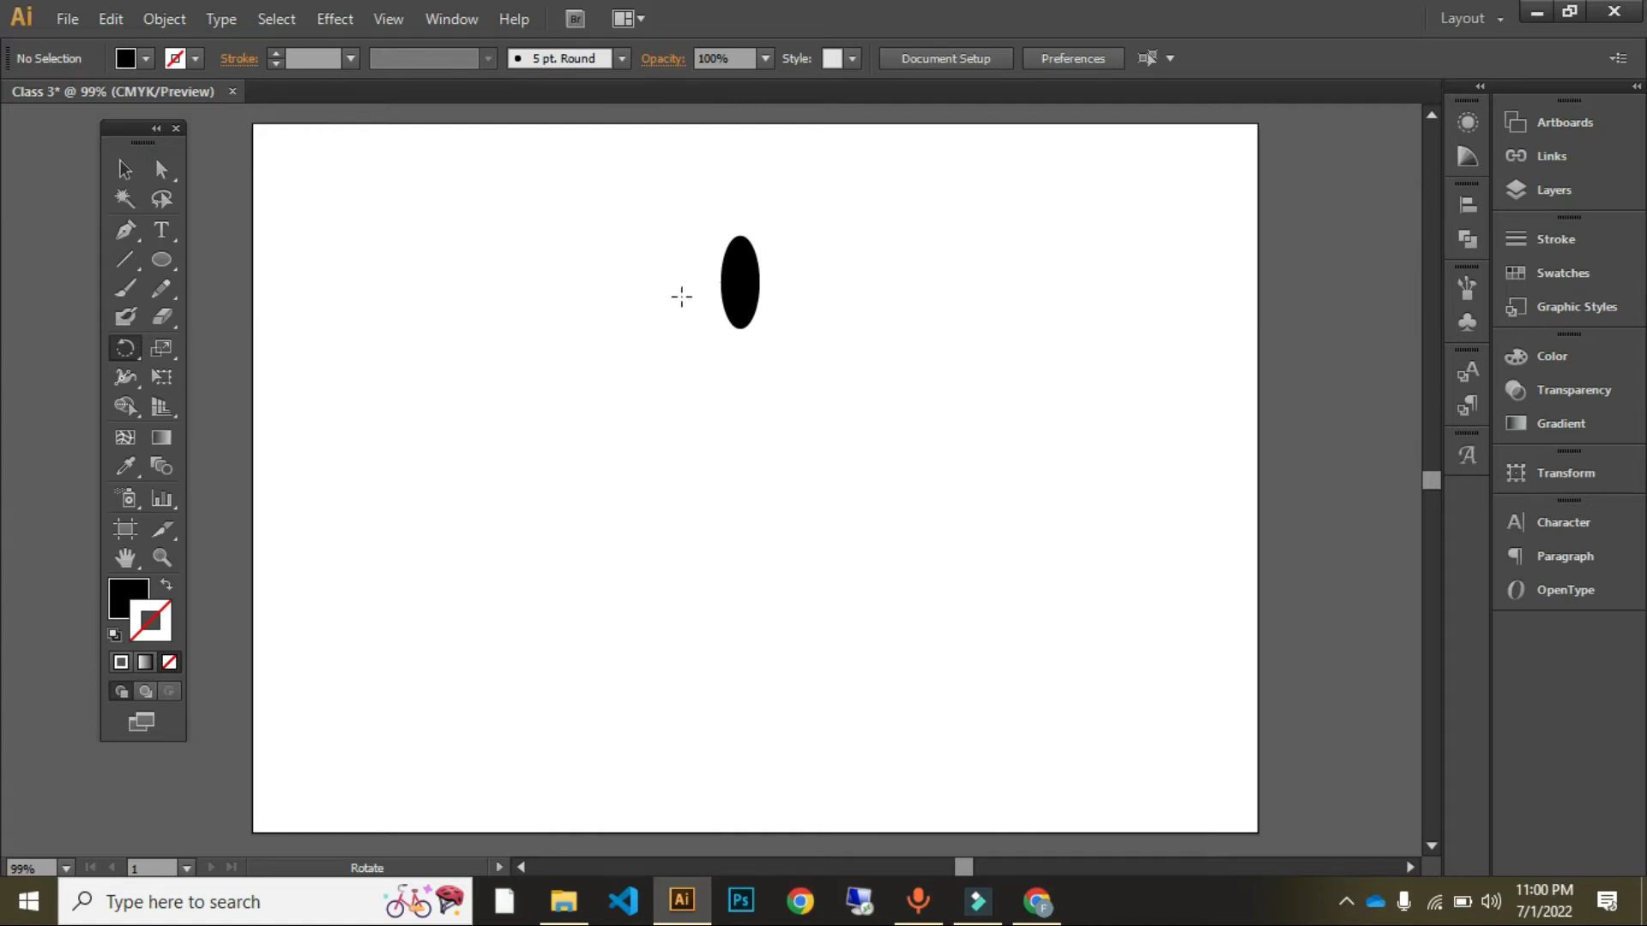
pyautogui.press('v')
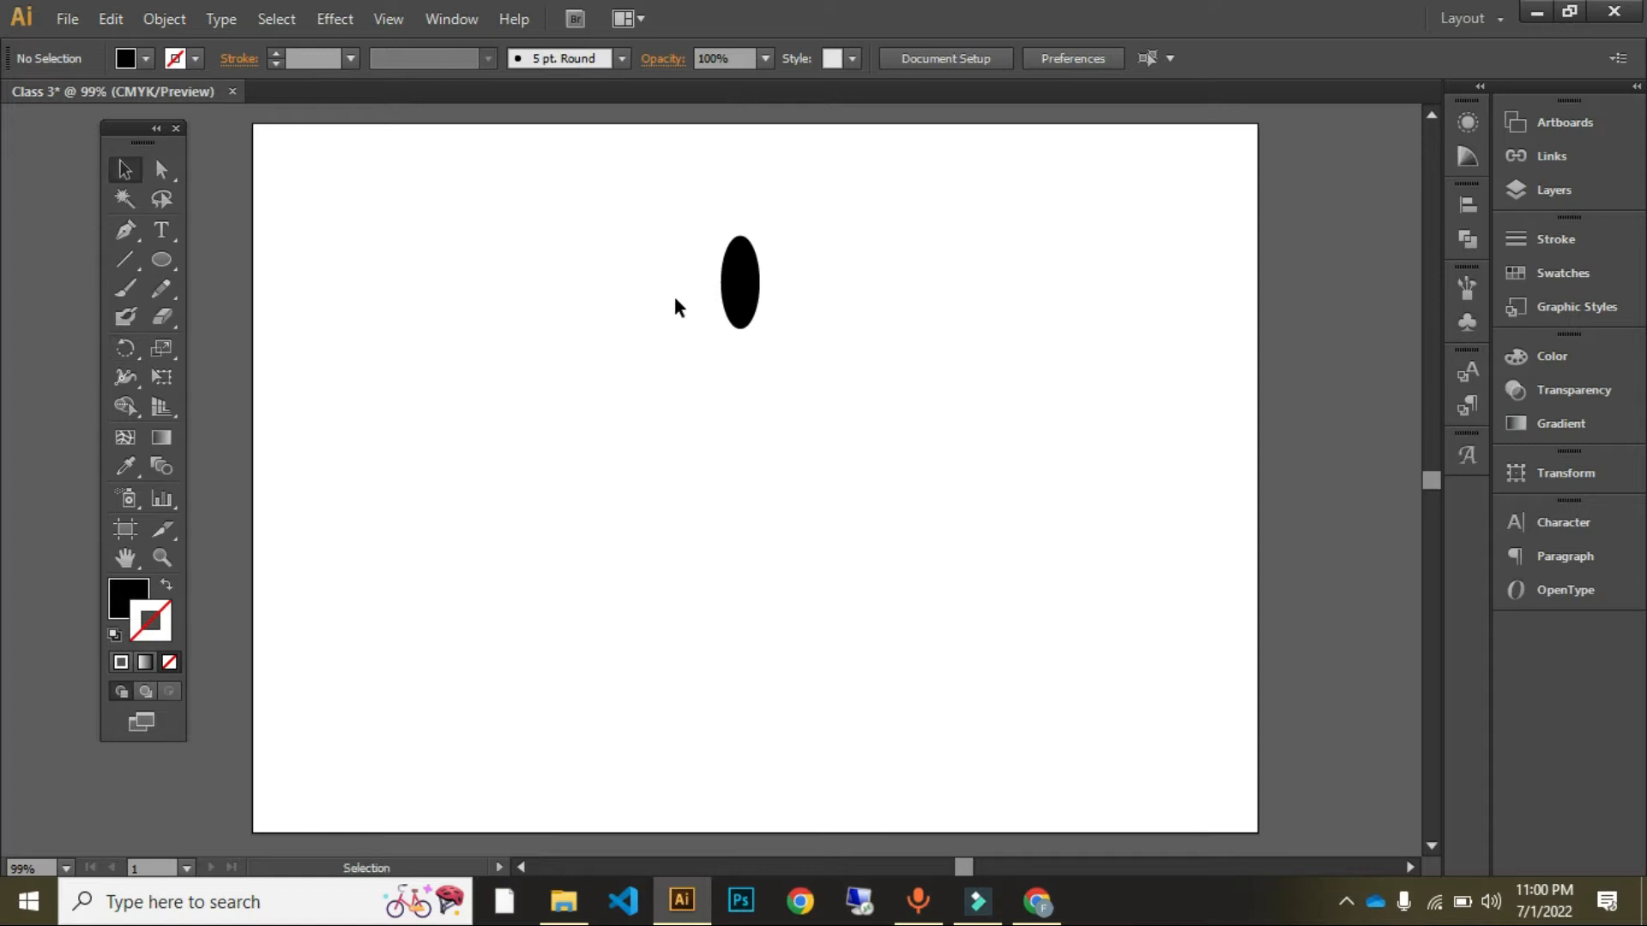
# Step: Select the black ellipse and magnify it to 300% for a close look at its bounding box and centre point
pyautogui.moveTo(654, 182); pyautogui.dragTo(862, 439)
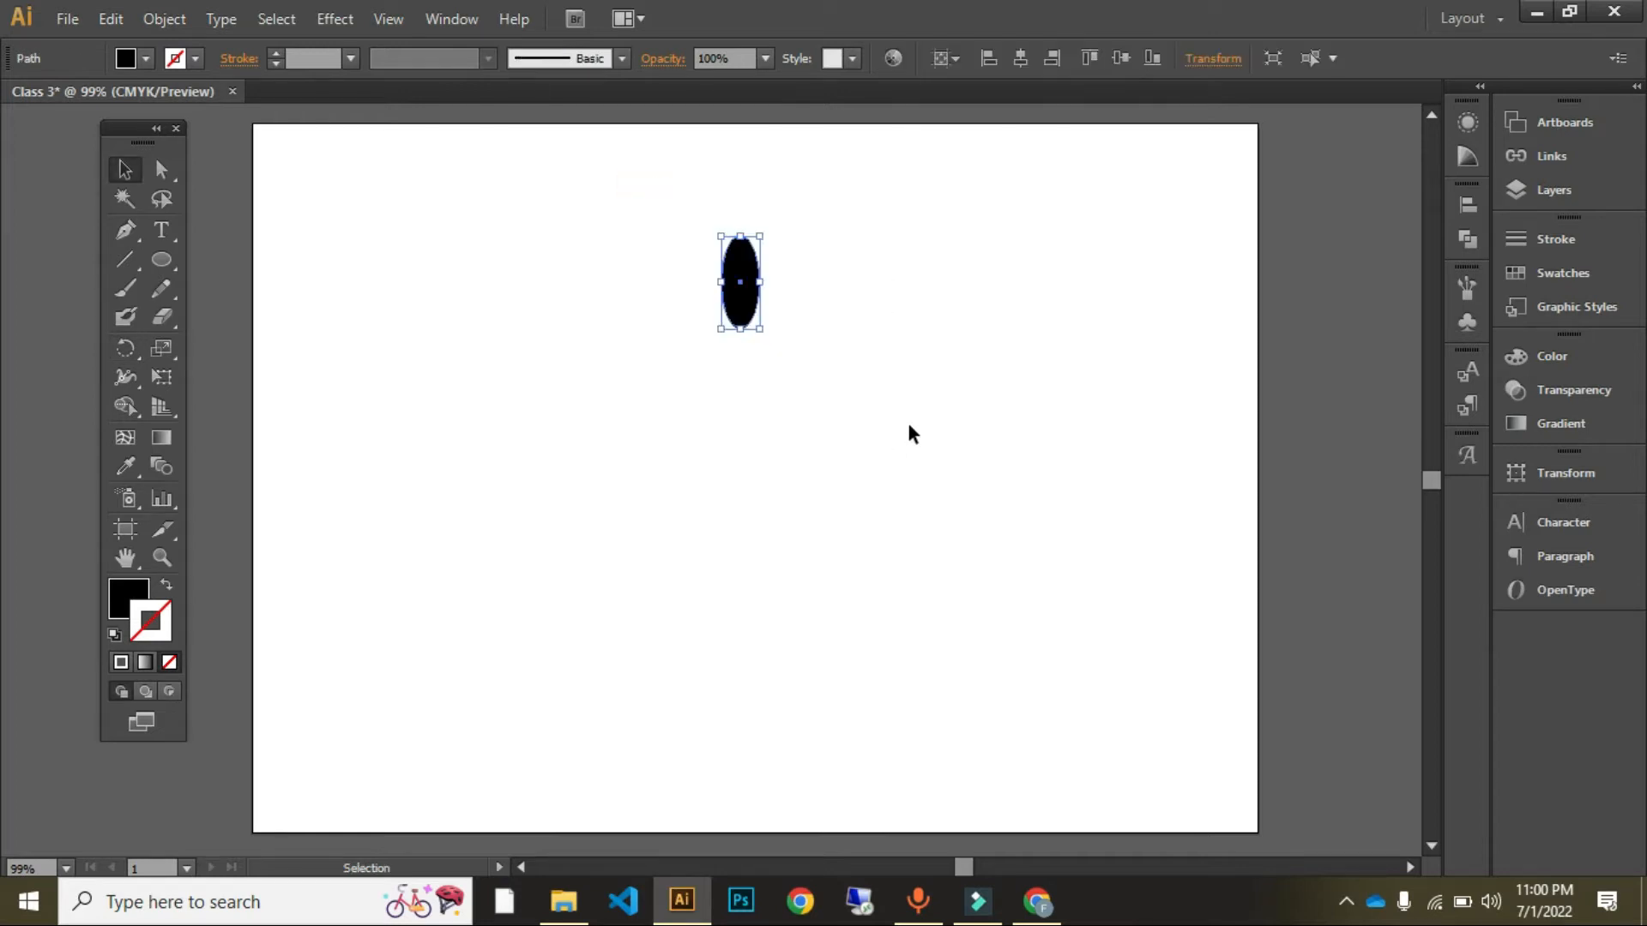
pyautogui.moveTo(658, 220); pyautogui.dragTo(854, 402)
pyautogui.click(127, 350)
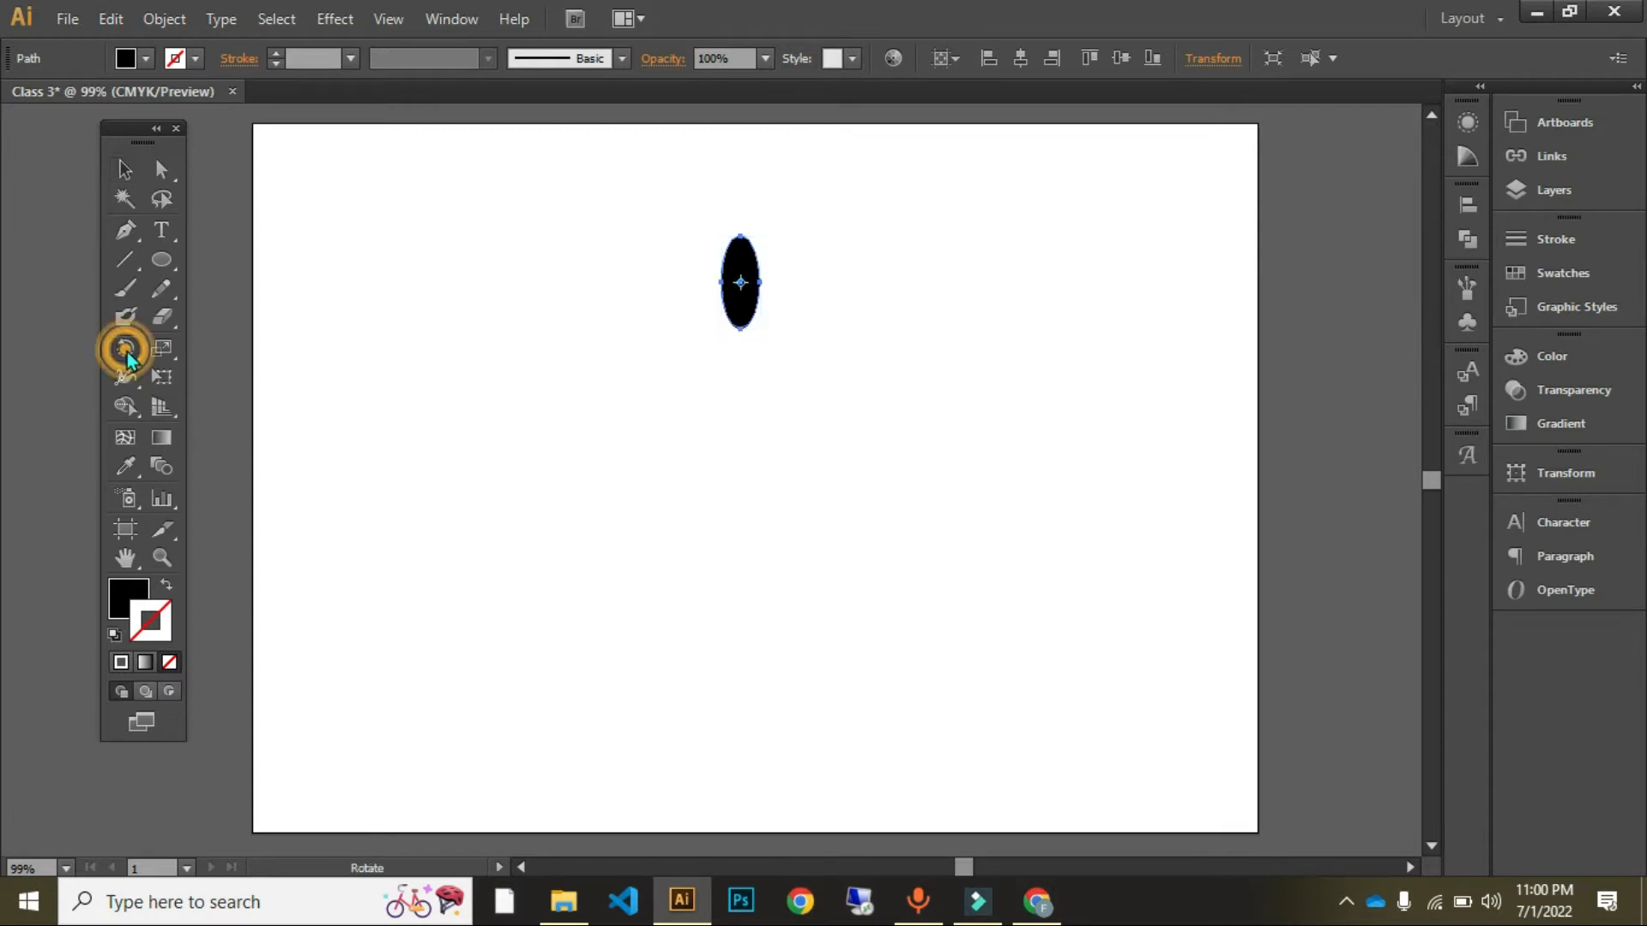
pyautogui.press('z')
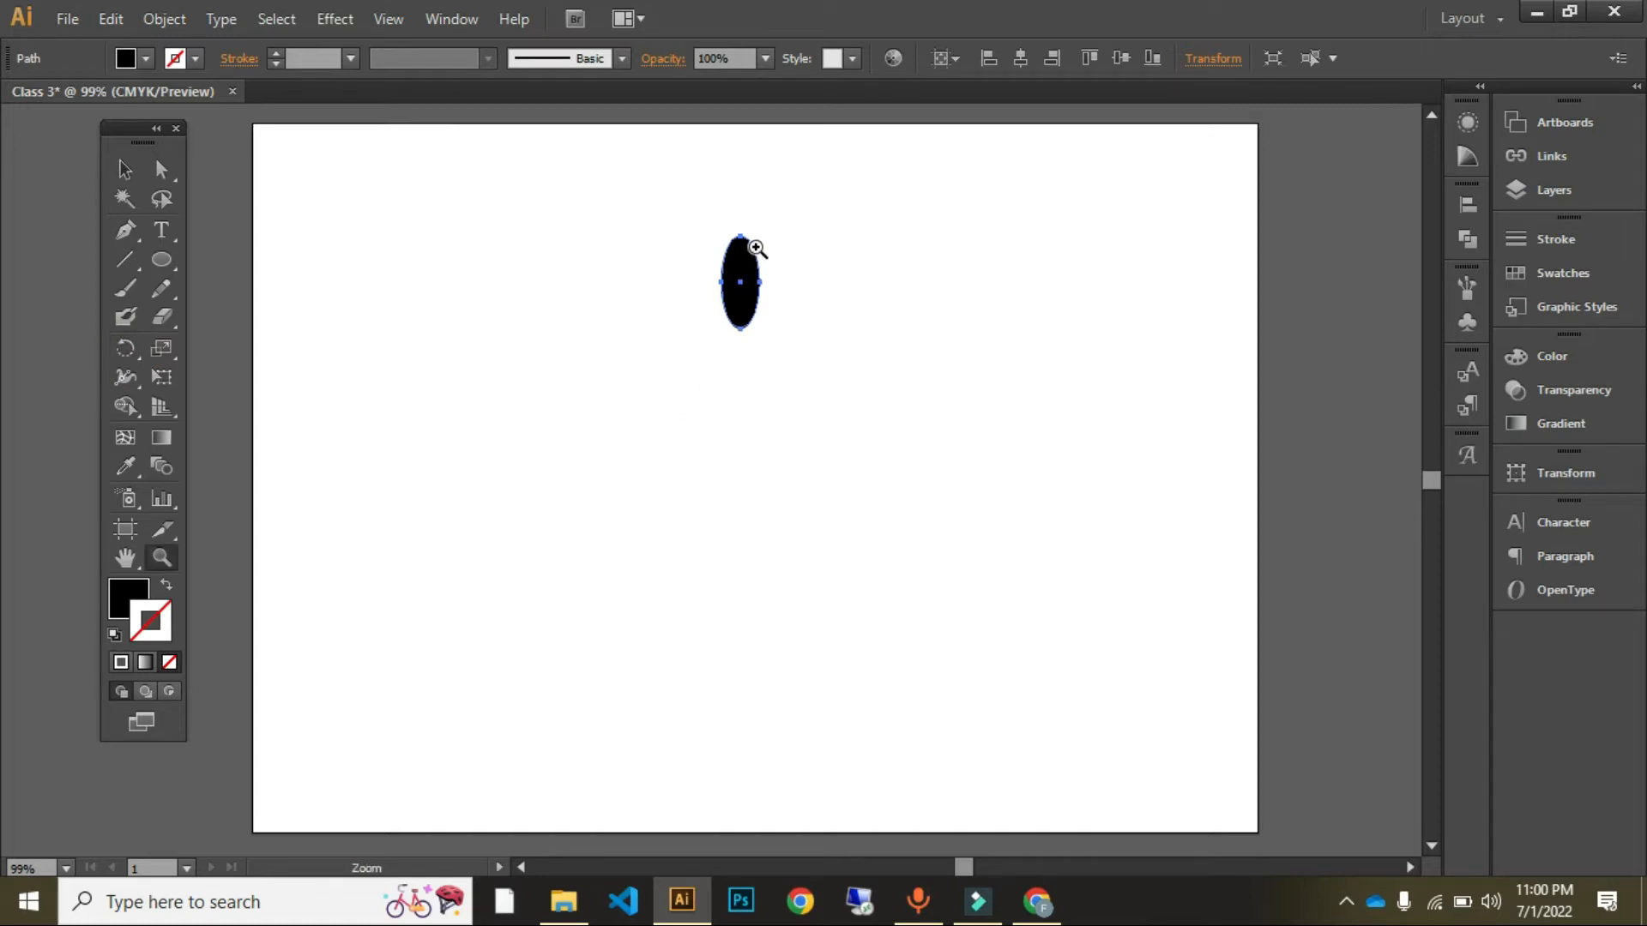
pyautogui.click(709, 551)
pyautogui.click(697, 405)
pyautogui.click(754, 559)
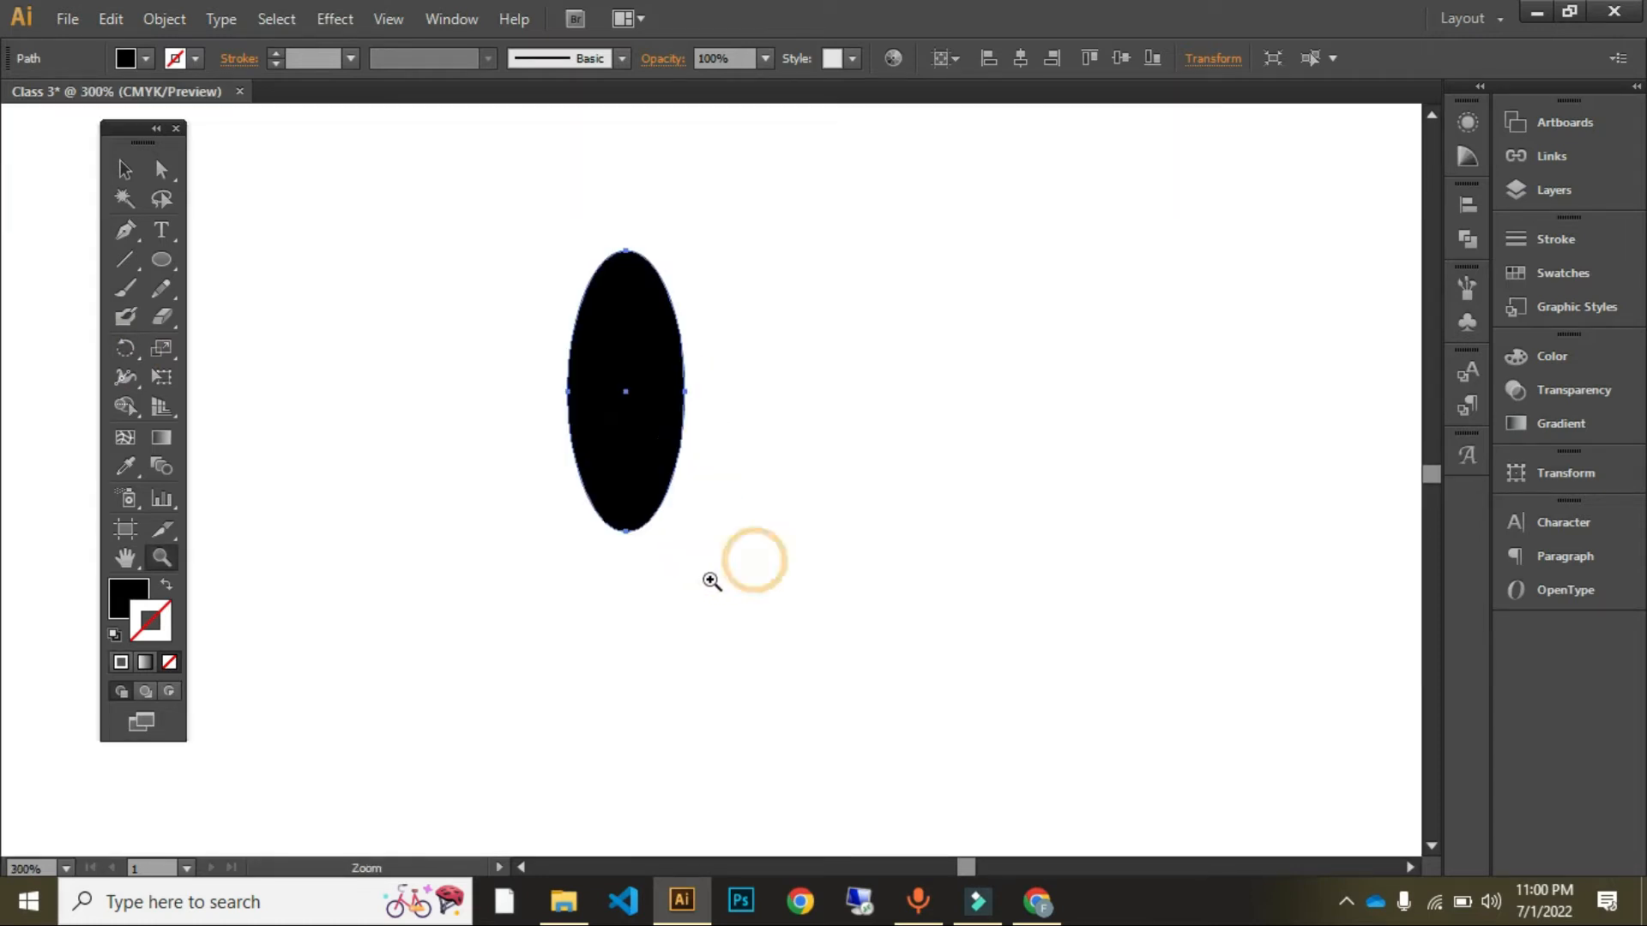
pyautogui.moveTo(589, 404); pyautogui.dragTo(654, 423)
pyautogui.press('v')
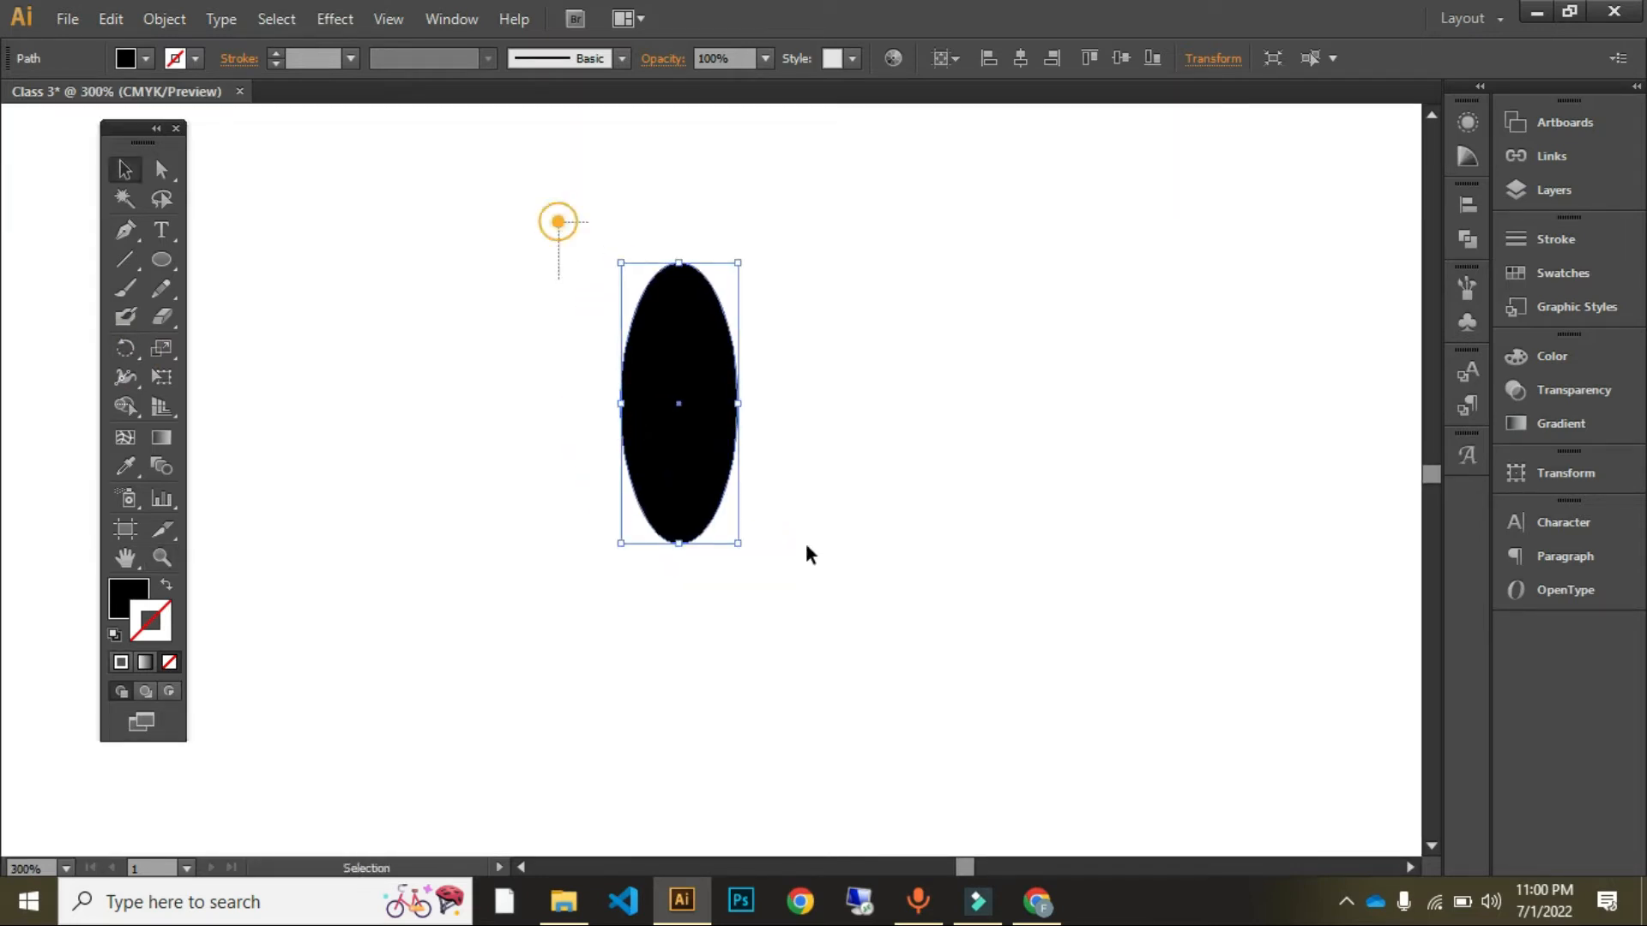
# Step: Try rotating the ellipse freehand about its centre point with the Rotate tool, and undo the rotations
pyautogui.click(127, 353)
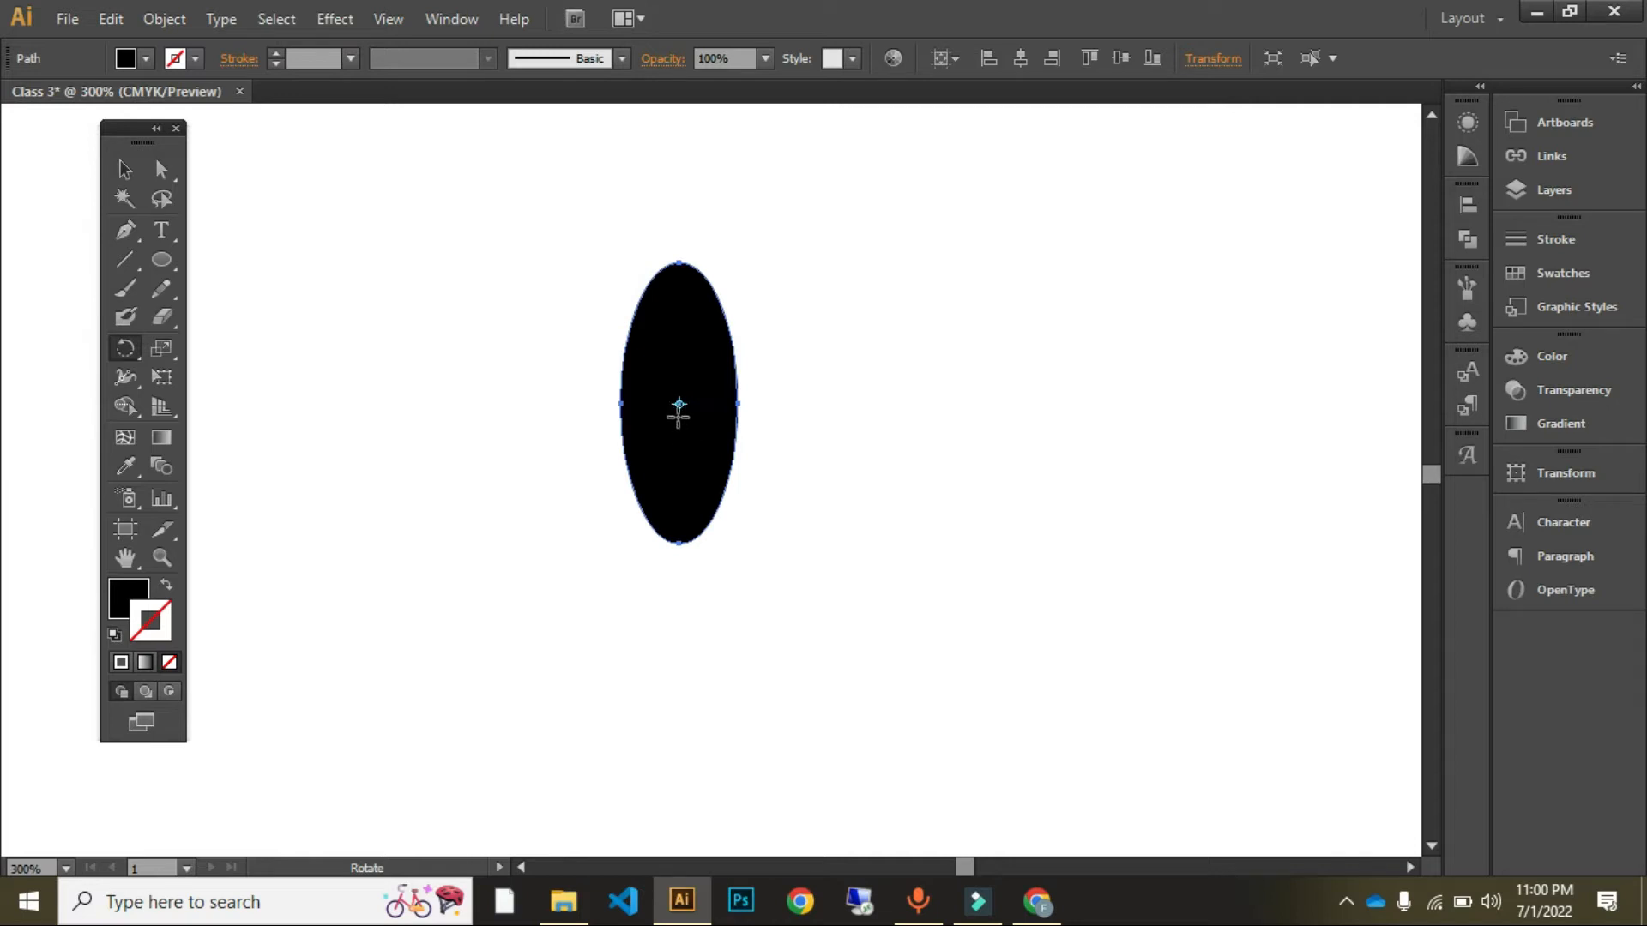
pyautogui.press('v')
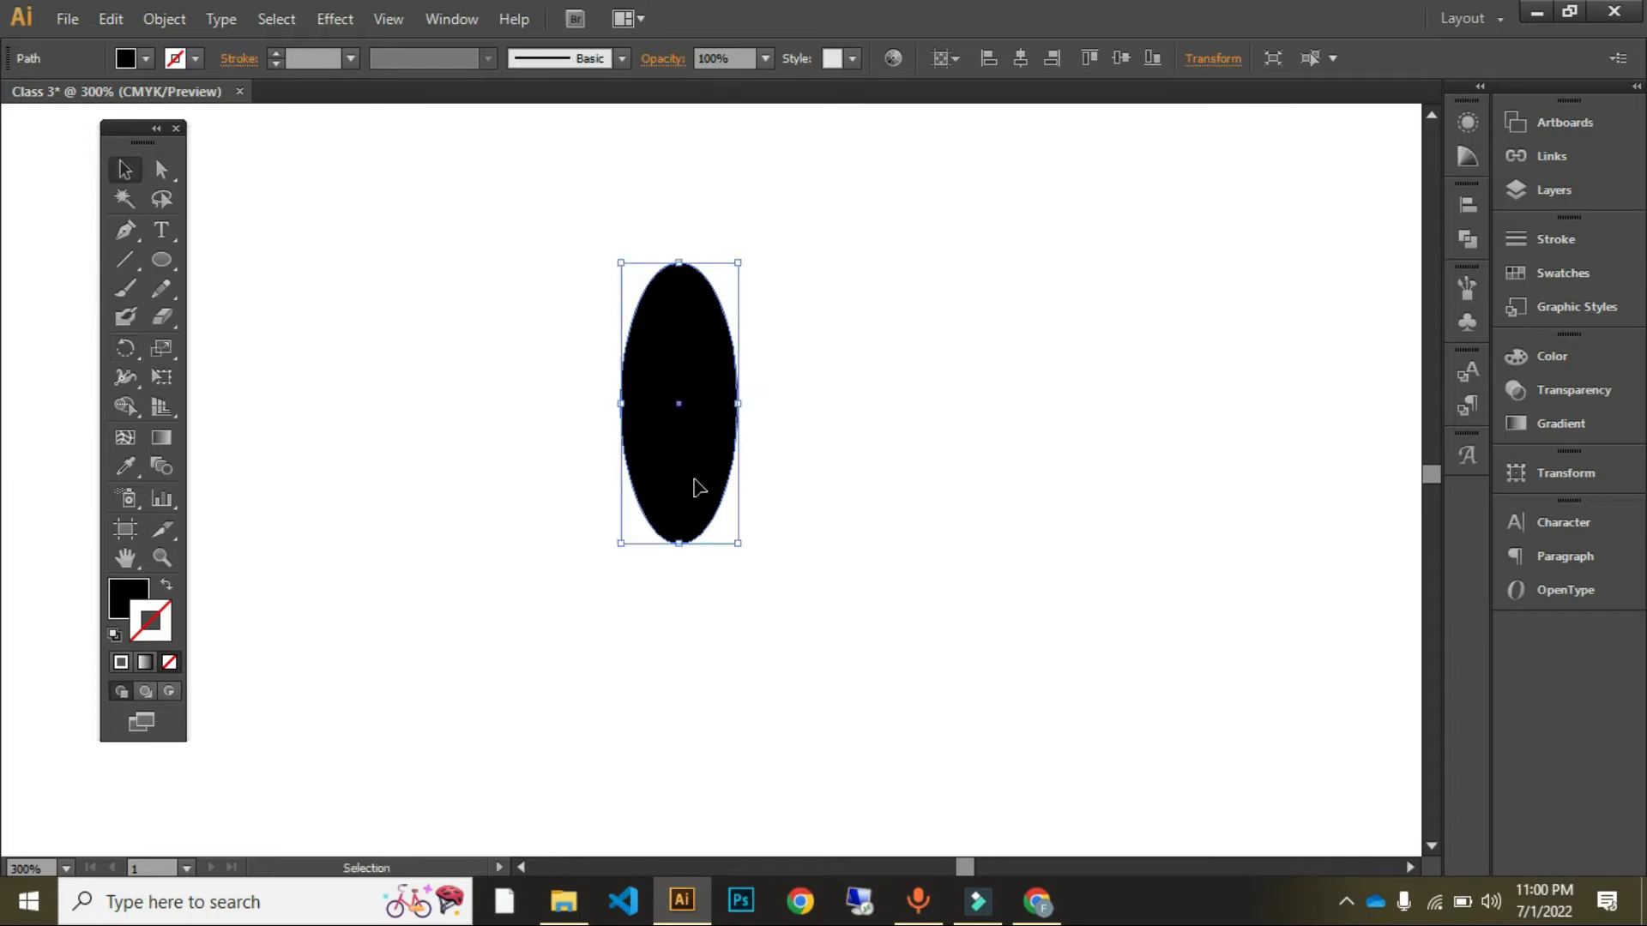
pyautogui.click(125, 348)
pyautogui.moveTo(664, 503); pyautogui.dragTo(485, 259)
pyautogui.moveTo(1246, 409); pyautogui.dragTo(831, 507)
pyautogui.moveTo(698, 429); pyautogui.dragTo(558, 217)
pyautogui.moveTo(683, 467); pyautogui.dragTo(530, 241)
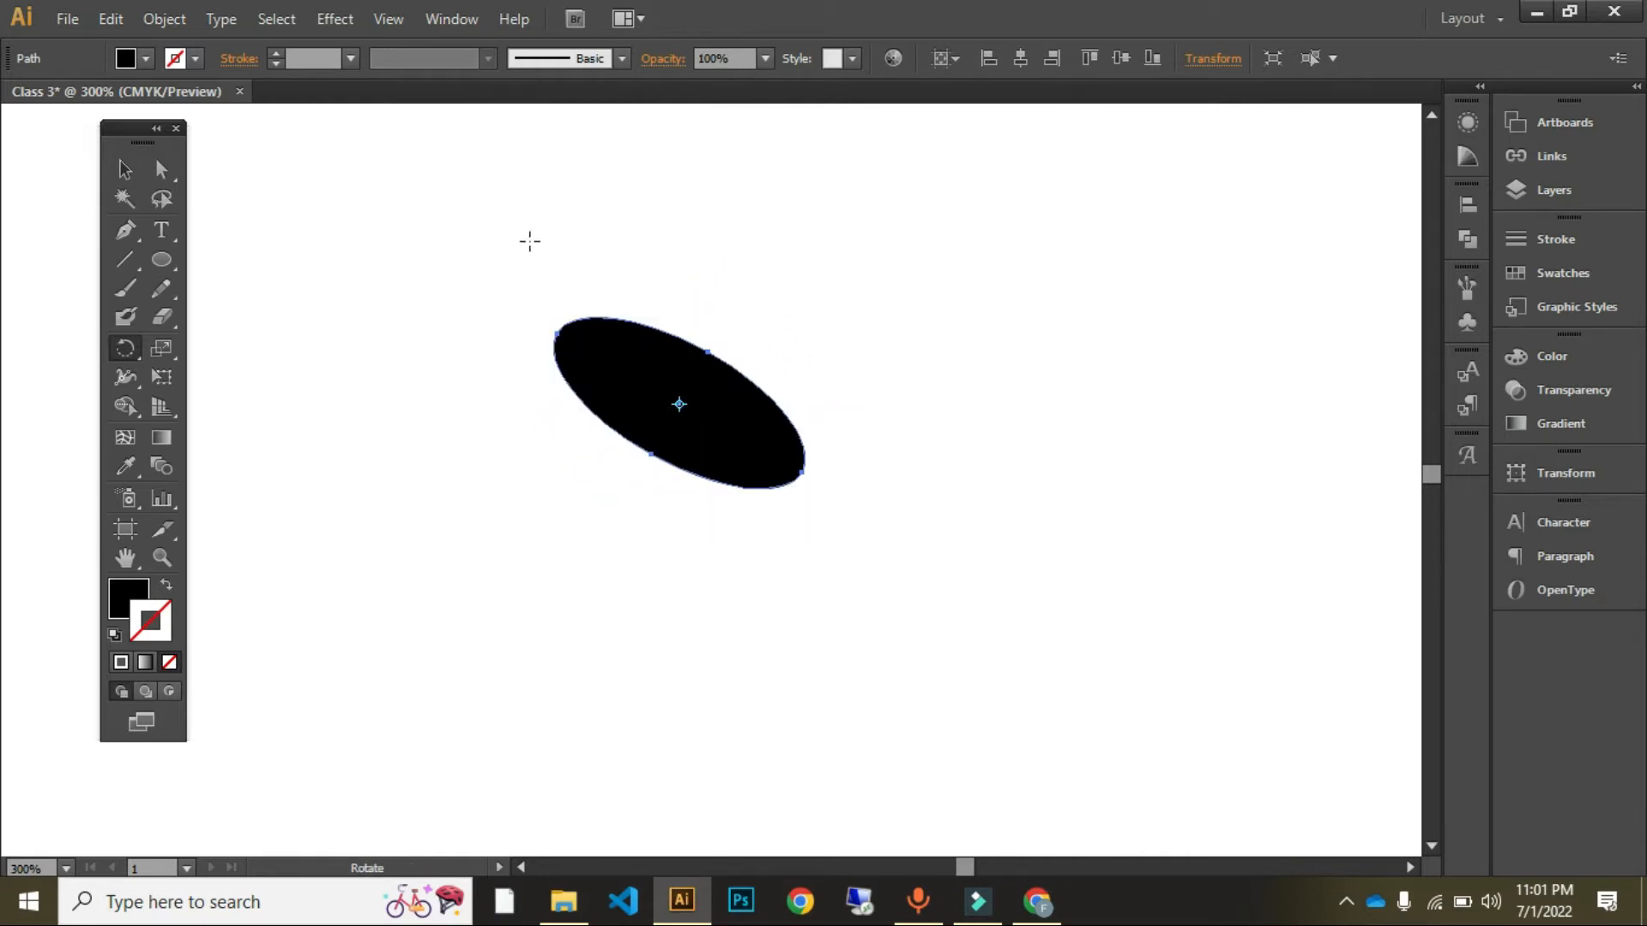
pyautogui.moveTo(774, 452); pyautogui.dragTo(687, 552)
pyautogui.press('z')
pyautogui.keyDown('alt'); pyautogui.click(655, 643); pyautogui.keyUp('alt')
pyautogui.keyDown('alt'); pyautogui.click(655, 643); pyautogui.keyUp('alt')
pyautogui.keyDown('alt'); pyautogui.click(821, 488); pyautogui.keyUp('alt')
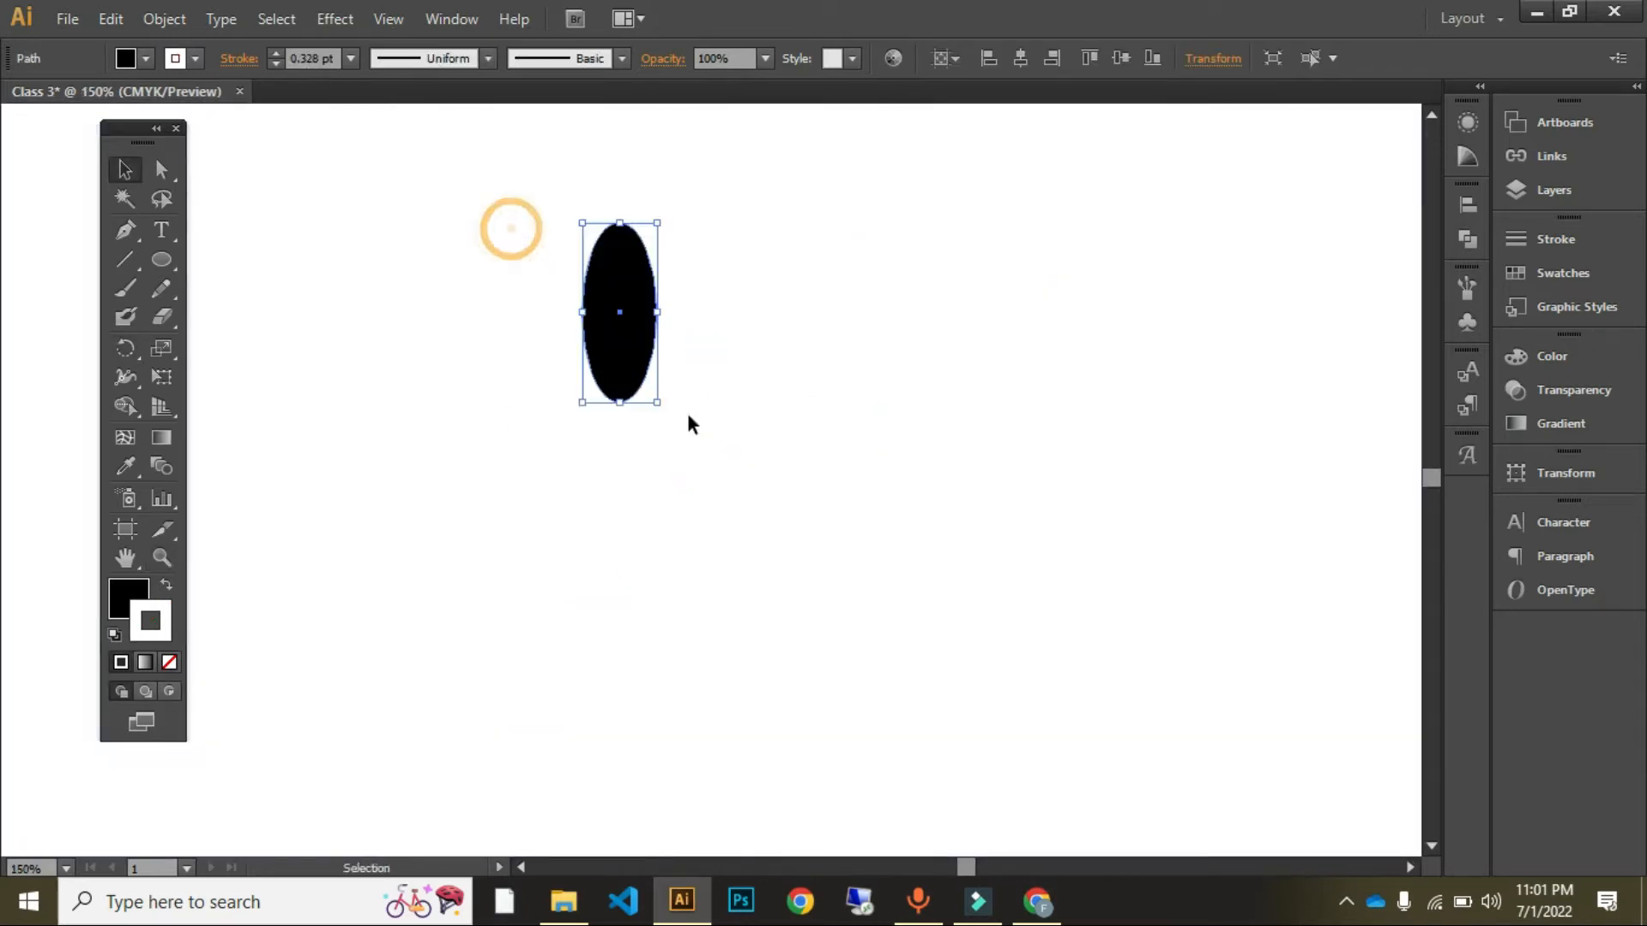
# Step: Try rotating the black ellipse about its bottom anchor point with the Rotate tool, and undo the rotation
pyautogui.click(623, 346)
pyautogui.moveTo(637, 343); pyautogui.dragTo(734, 321)
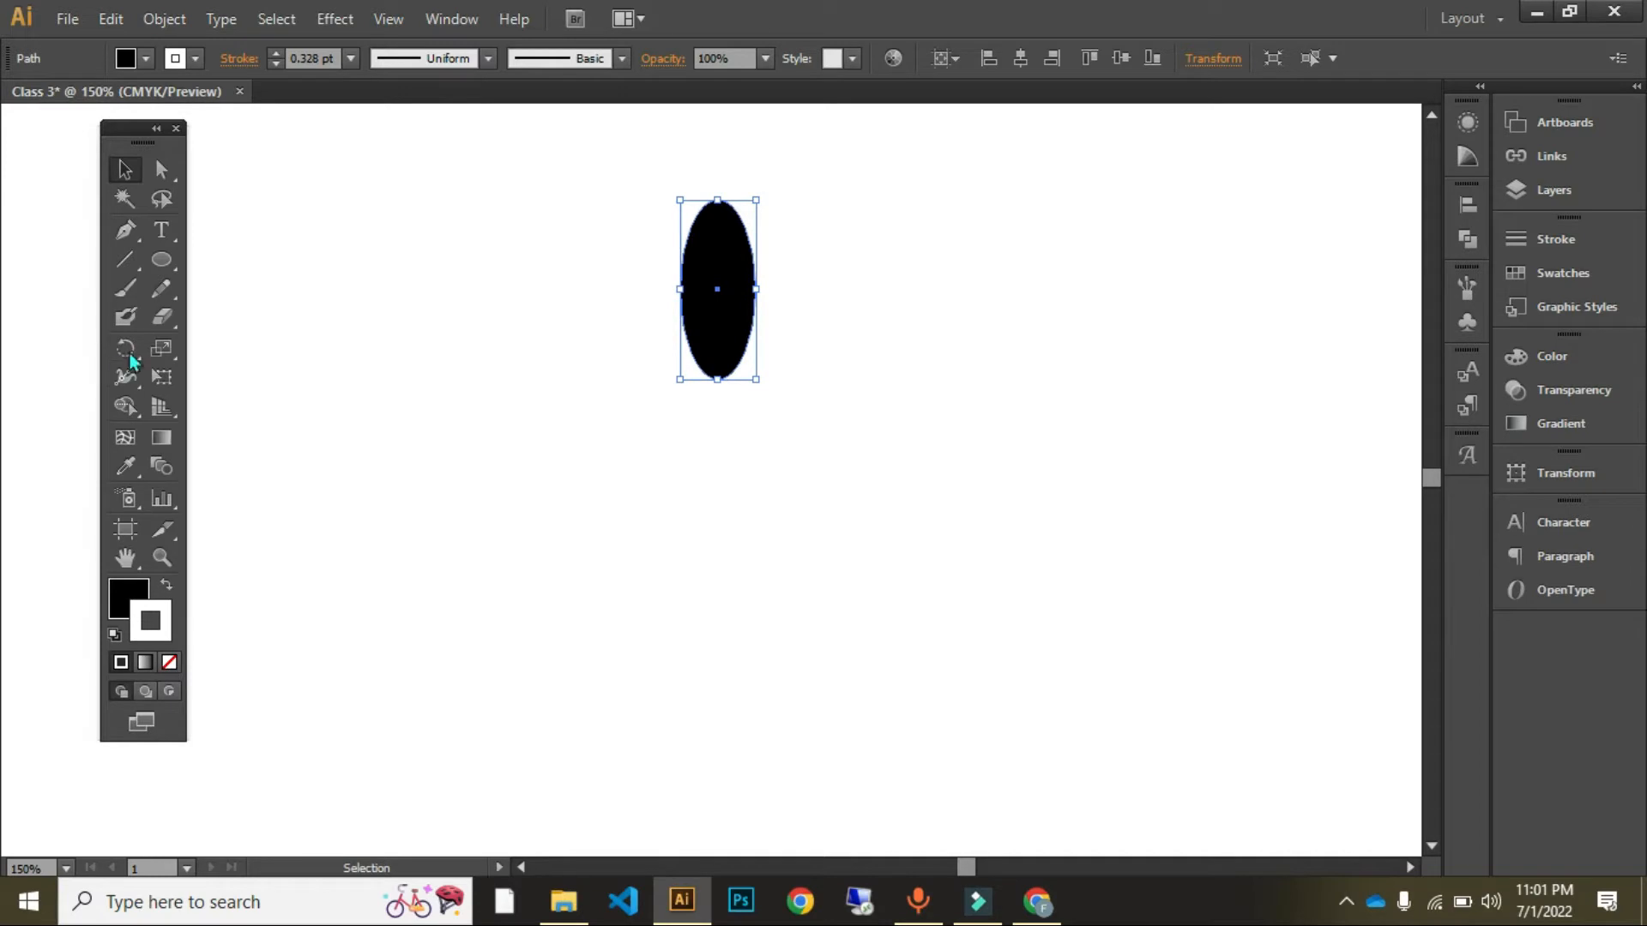
pyautogui.moveTo(610, 132); pyautogui.dragTo(883, 461)
pyautogui.click(117, 348)
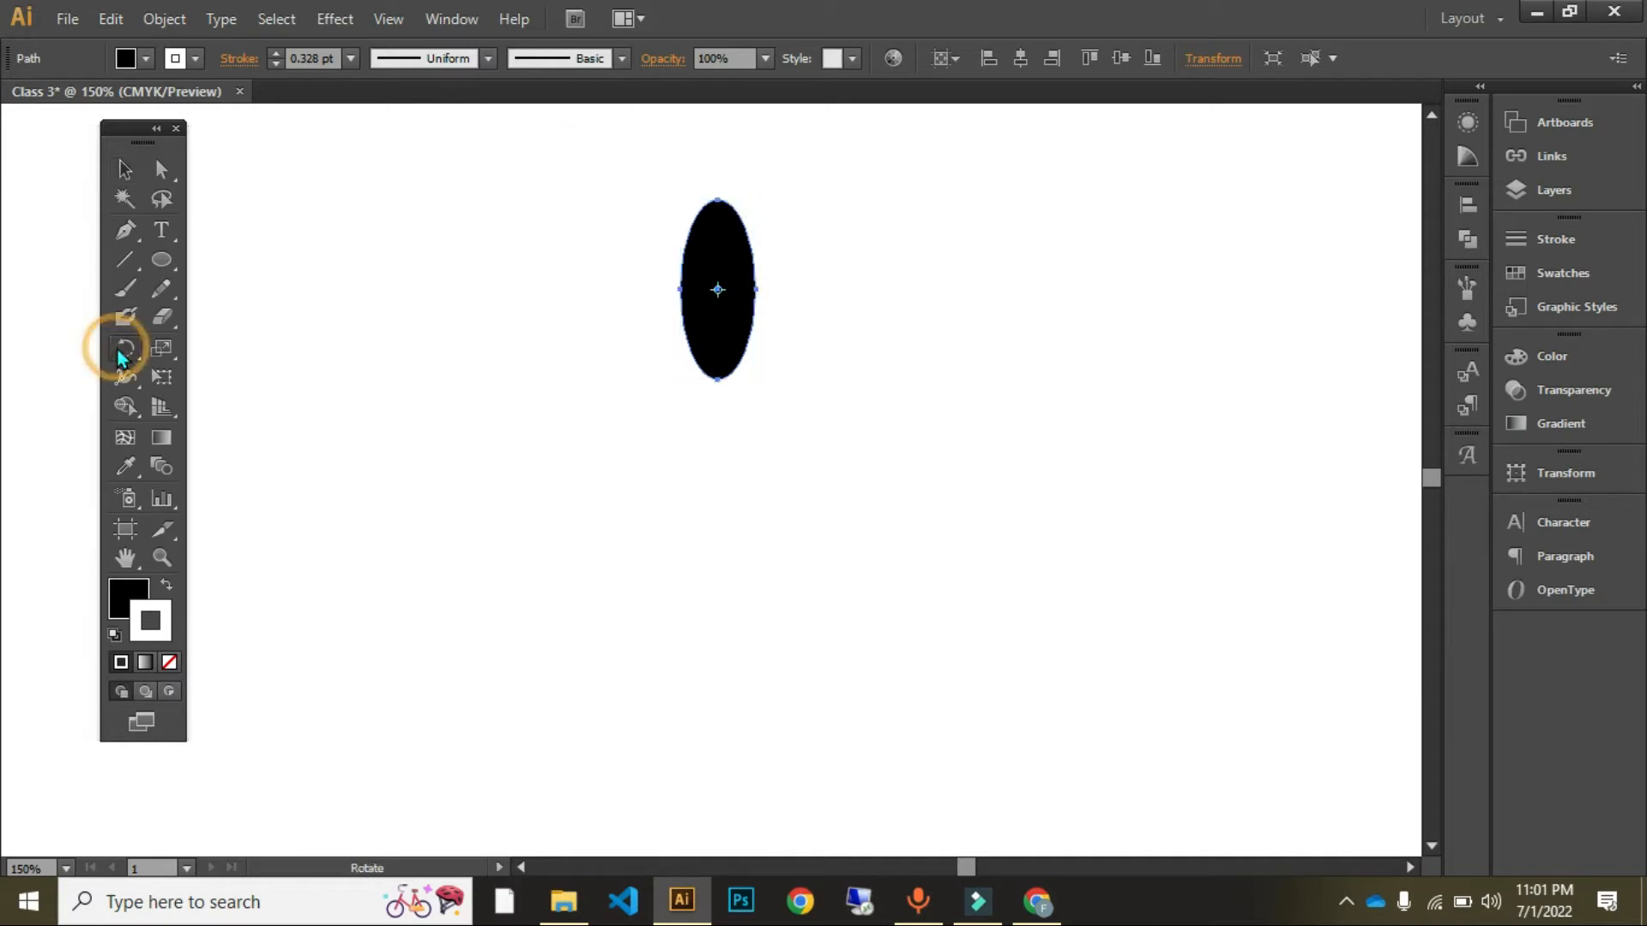
pyautogui.click(718, 288)
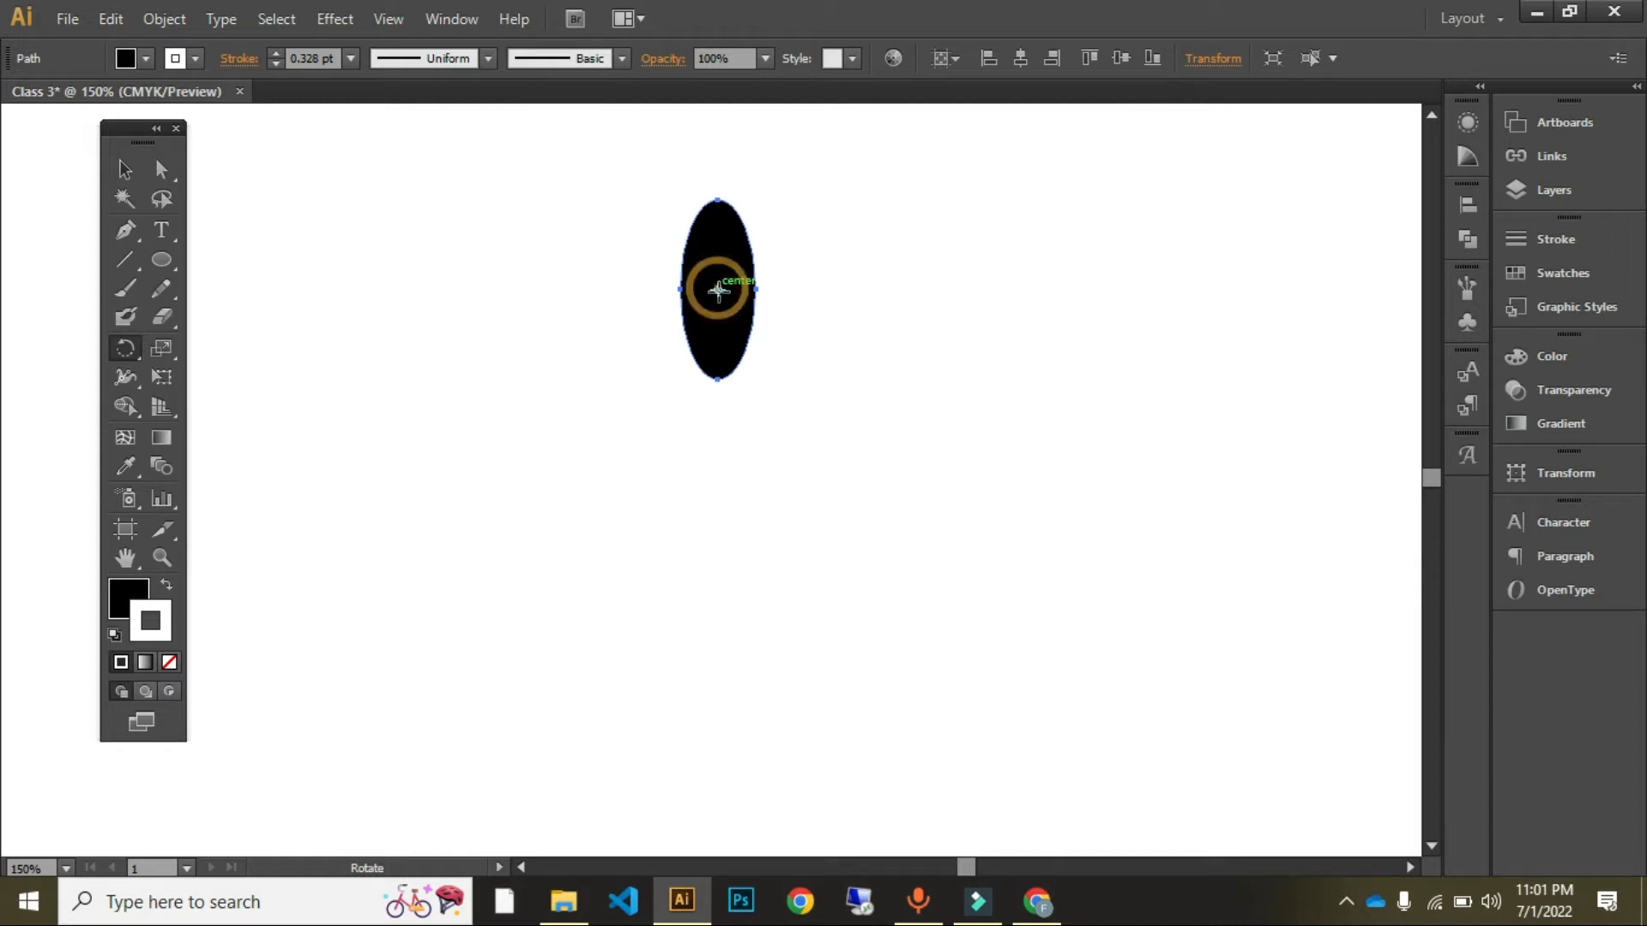
pyautogui.click(717, 375)
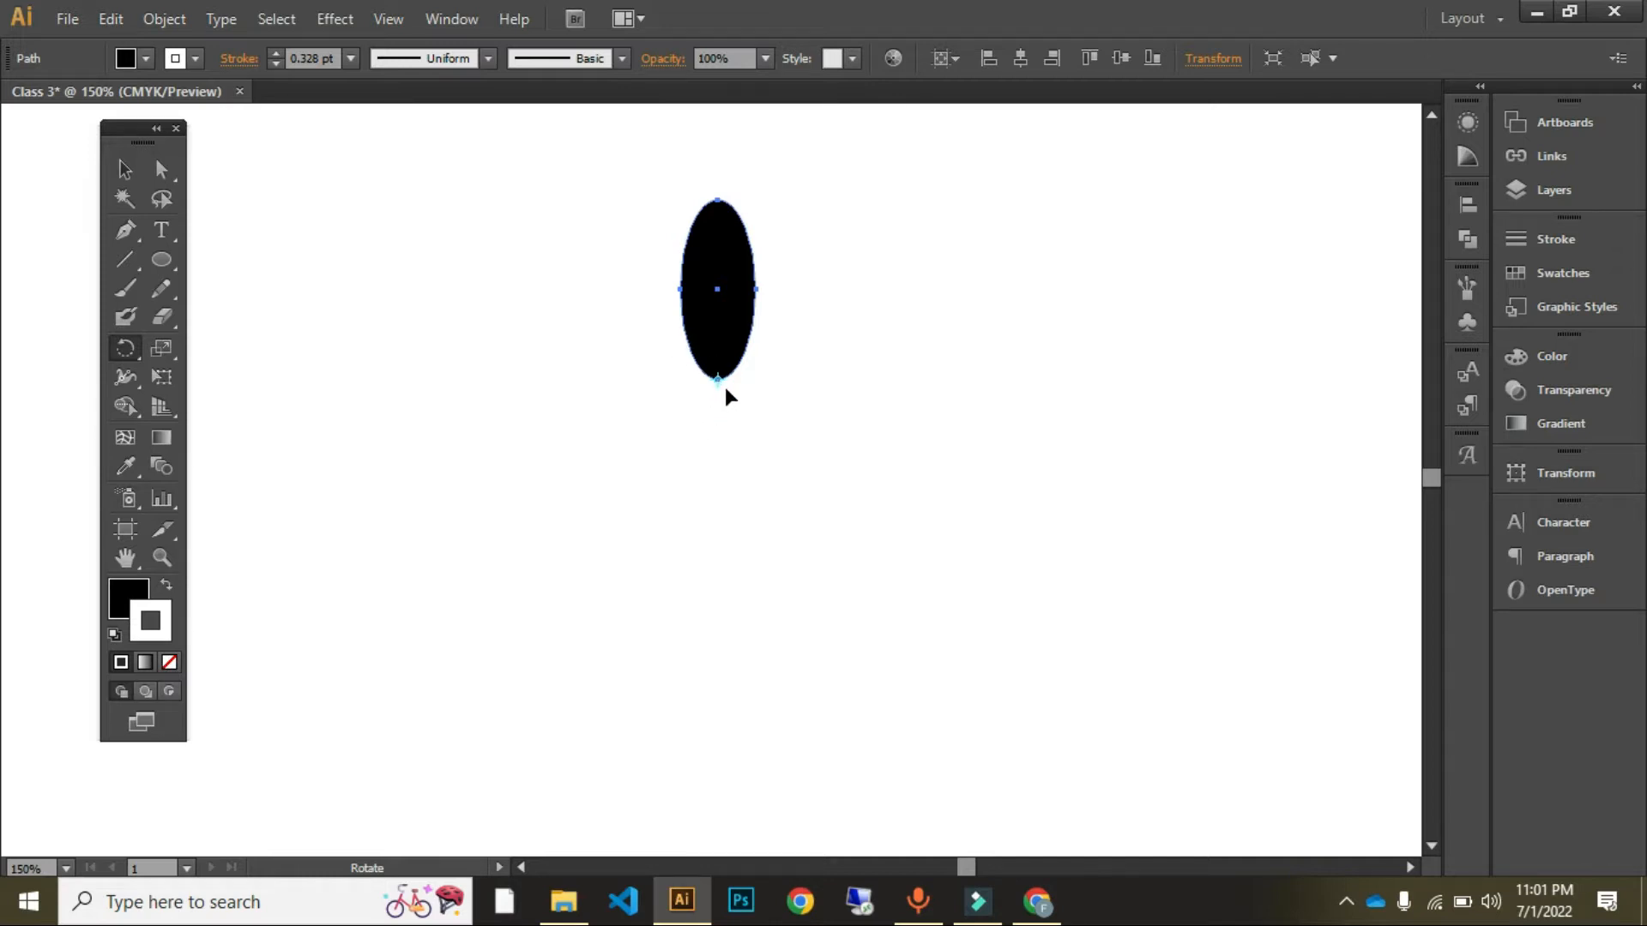
pyautogui.moveTo(729, 259); pyautogui.dragTo(487, 268)
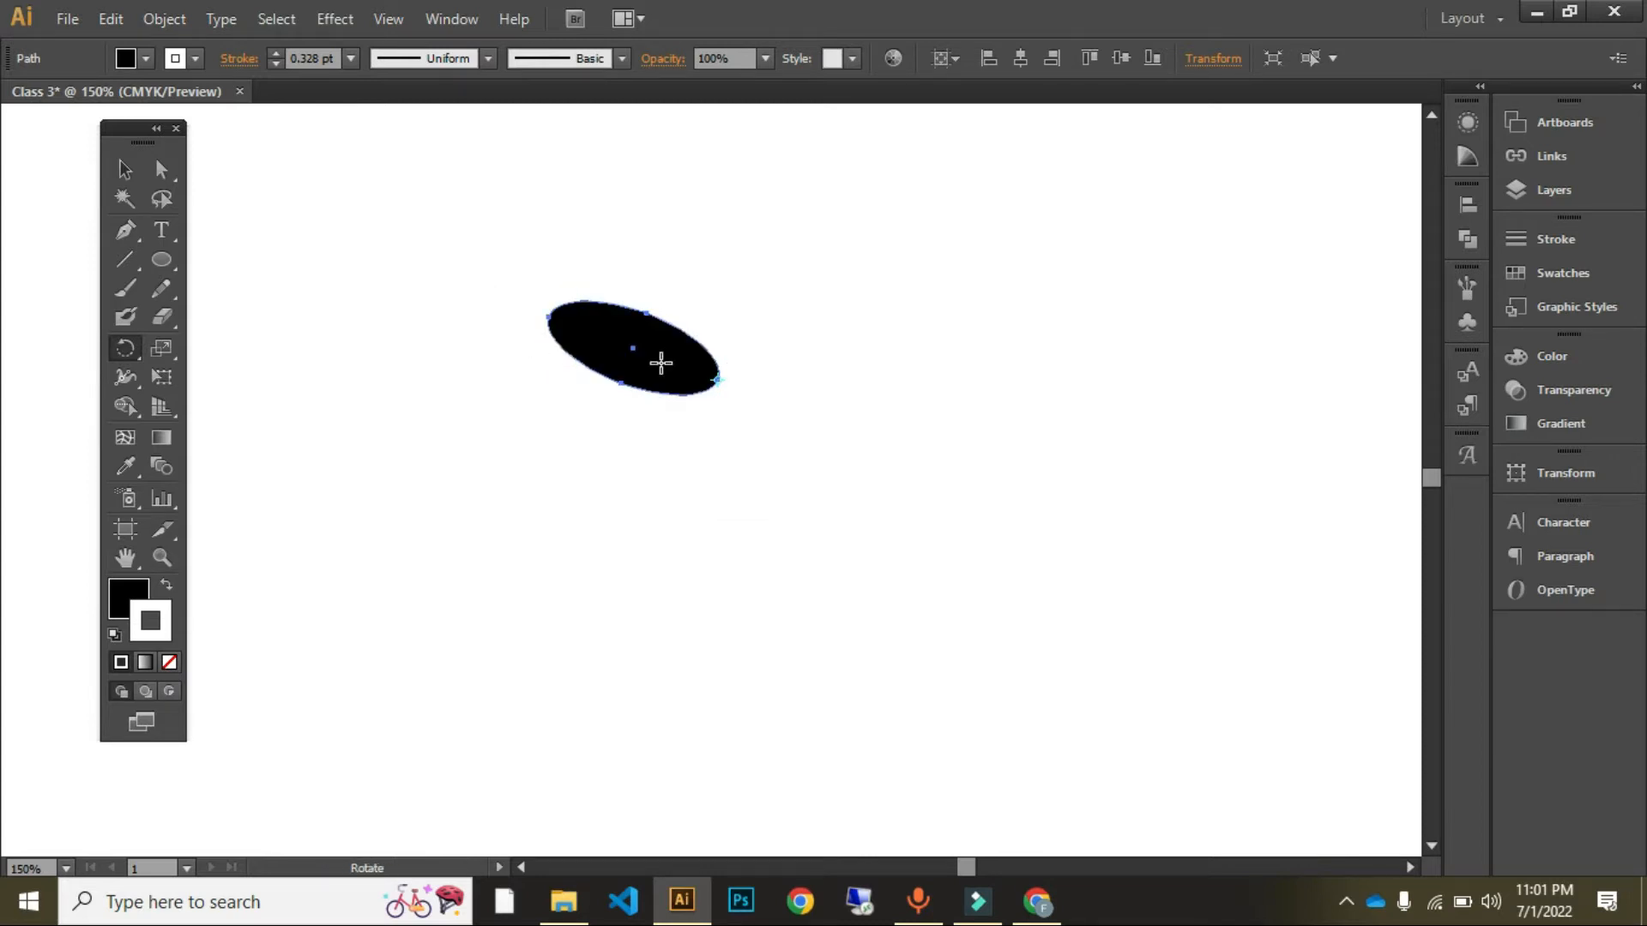
pyautogui.hotkey('ctrl', 'z')
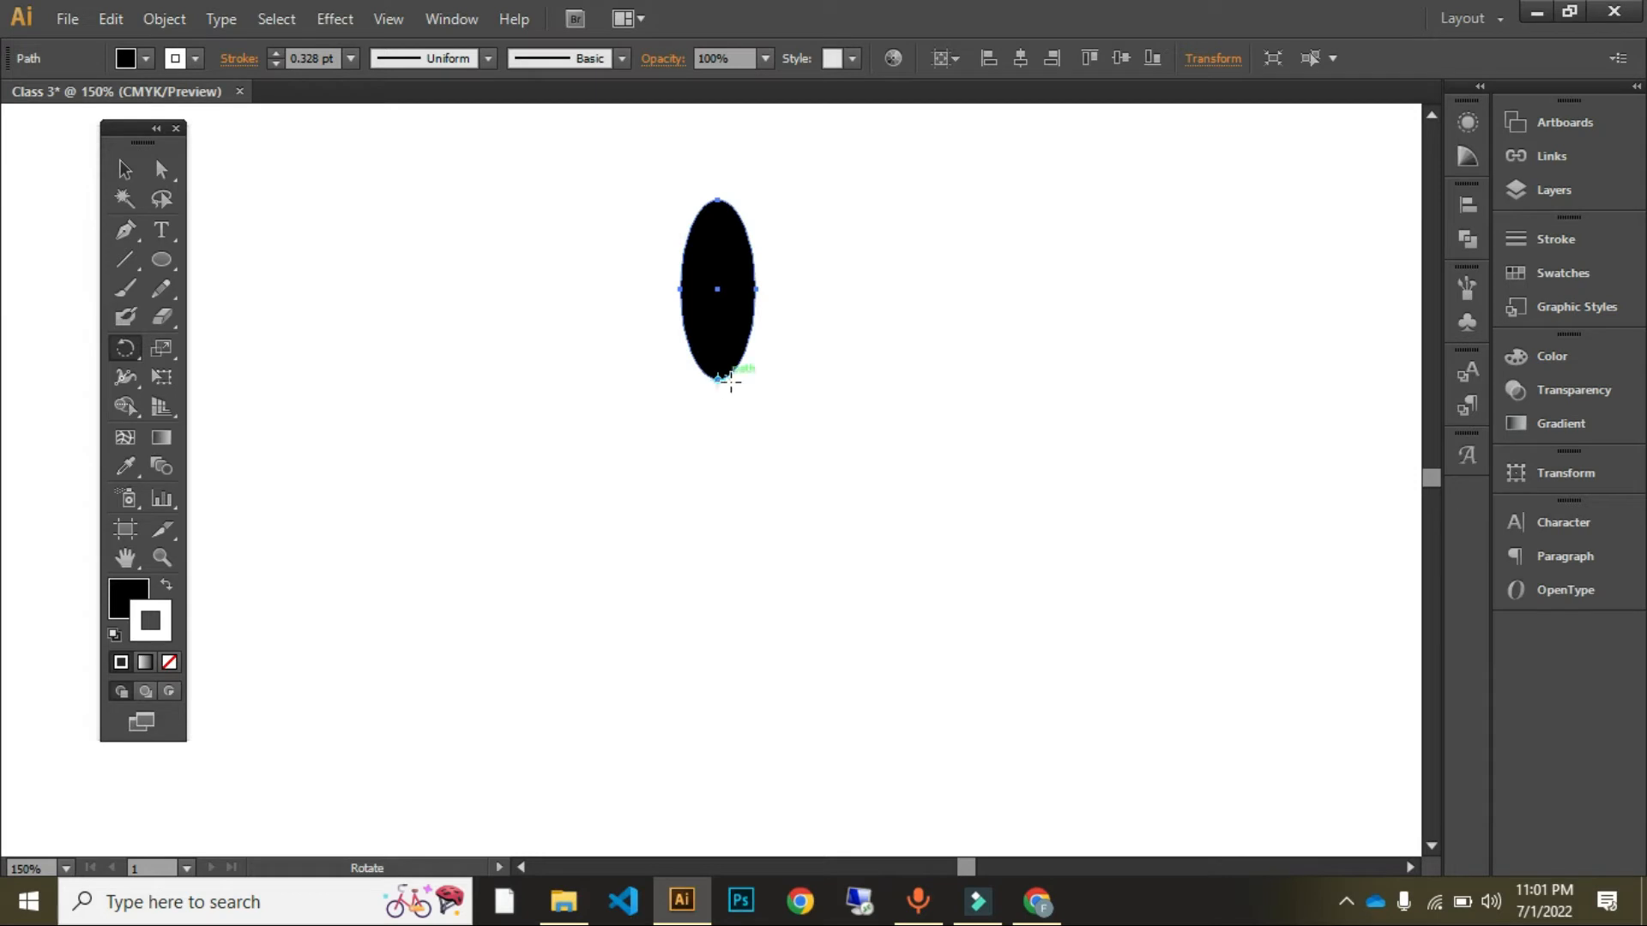
pyautogui.press('v')
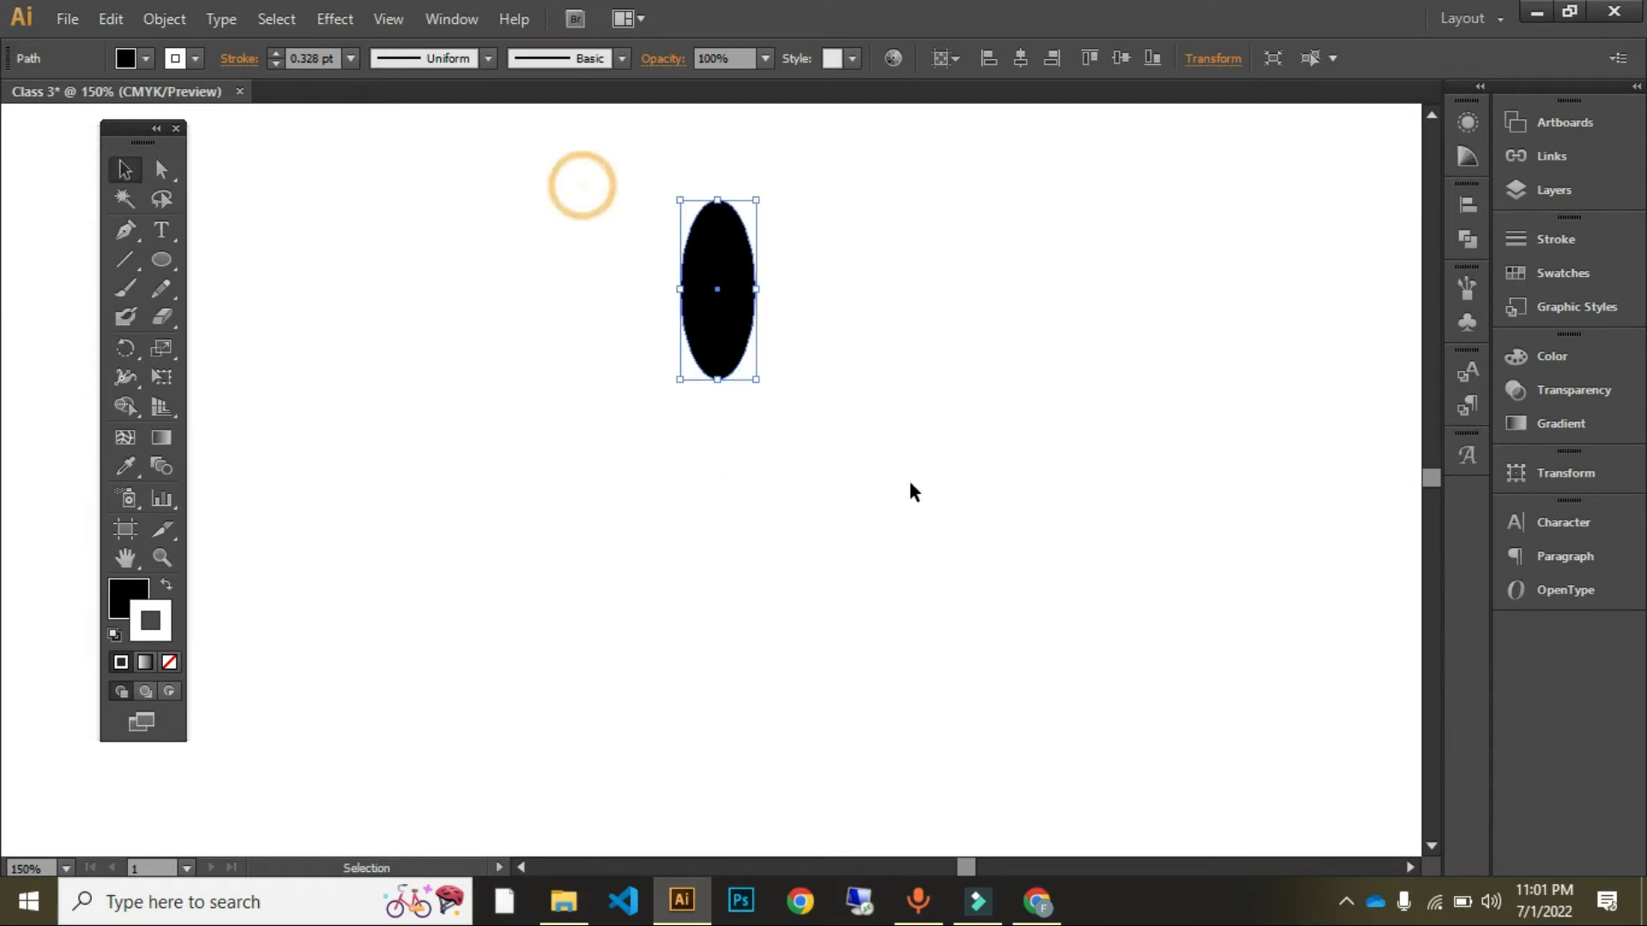
# Step: Replace the ellipse with a black square near the middle of the visible canvas
pyautogui.press('Delete')
pyautogui.press('m')
pyautogui.moveTo(350, 230); pyautogui.dragTo(556, 434)
pyautogui.press('c')
pyautogui.press('v')
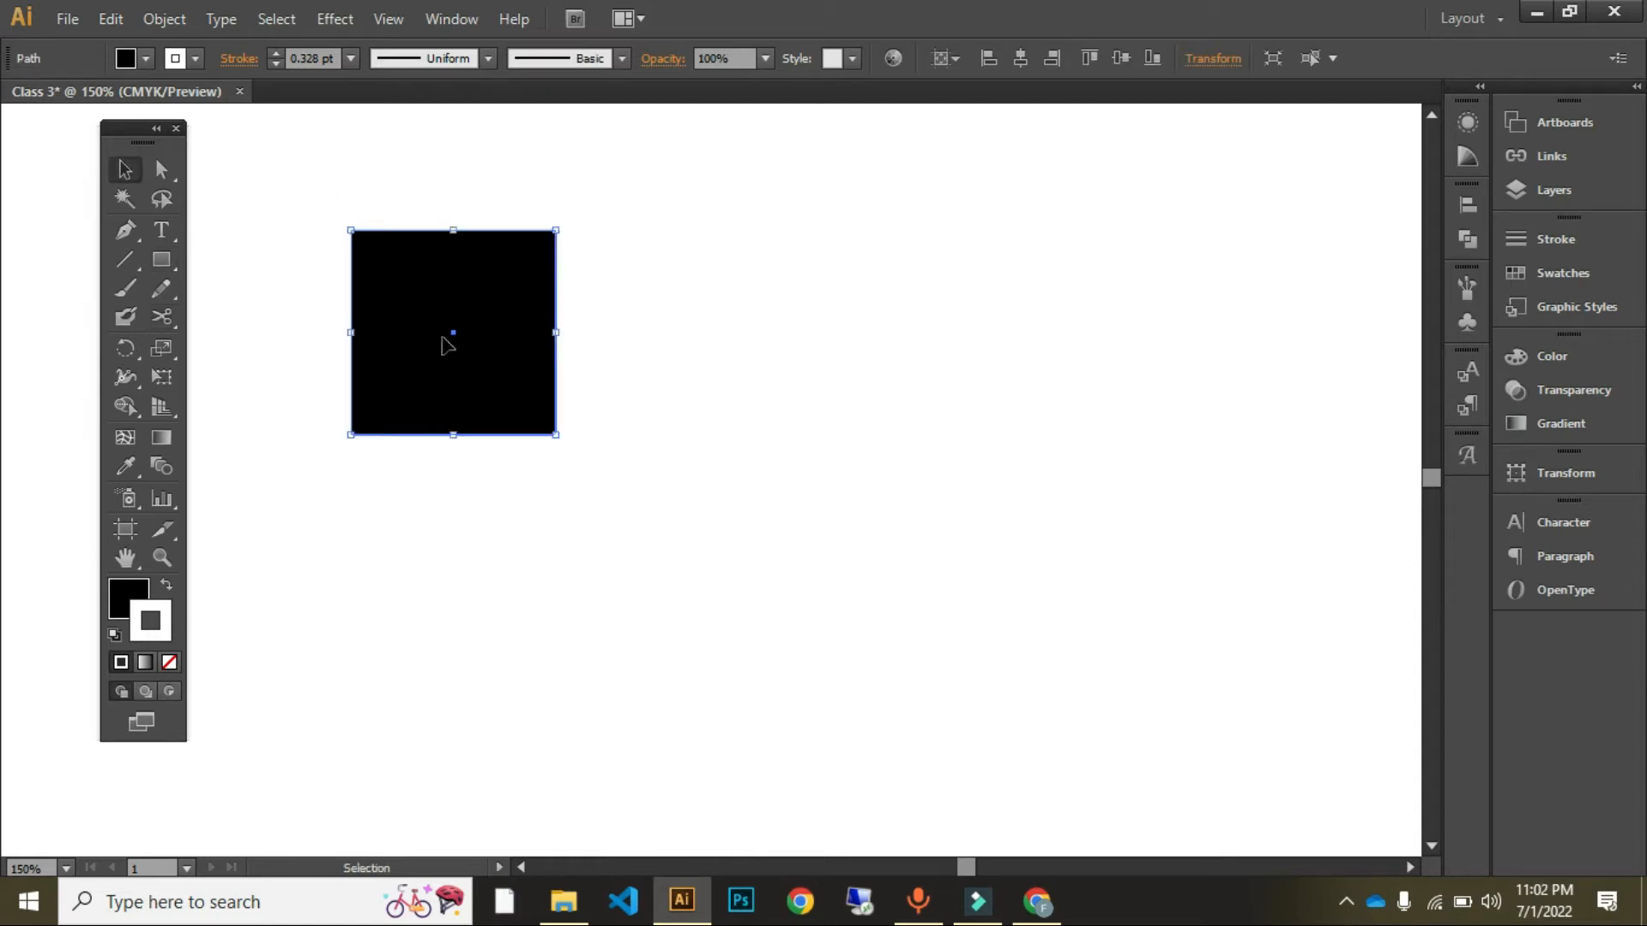
pyautogui.moveTo(400, 410); pyautogui.dragTo(769, 423)
# Step: Pull the square's upper-left corner anchor past the opposite corner to form an arrowhead, and delete the shape
pyautogui.press('a')
pyautogui.moveTo(720, 243); pyautogui.dragTo(1105, 547)
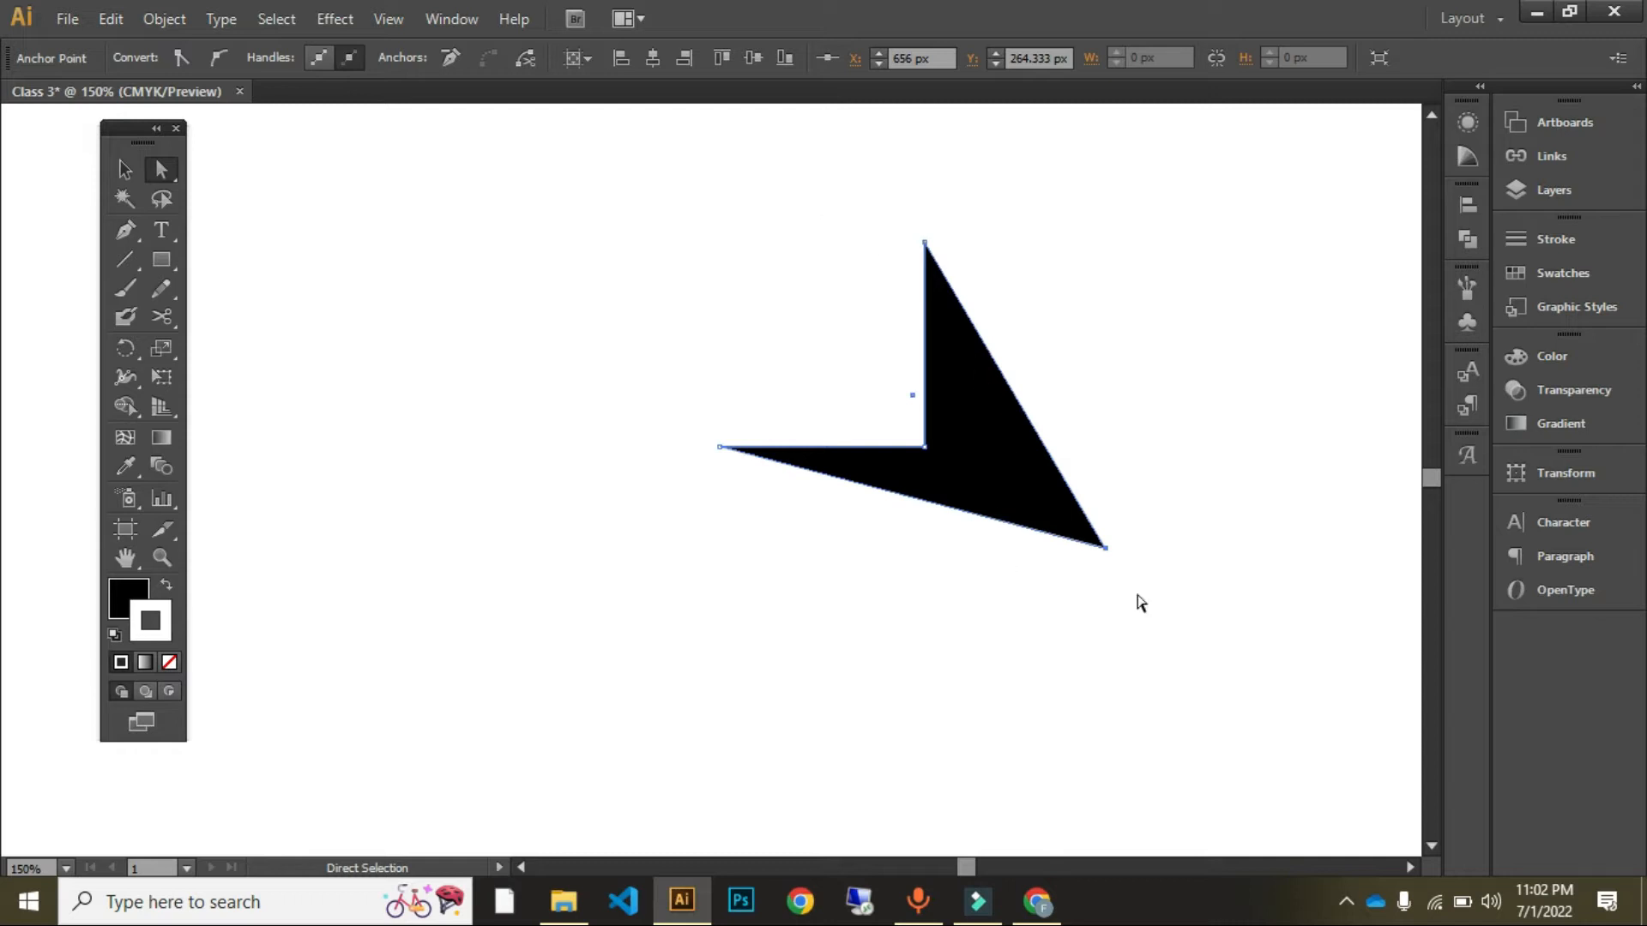
pyautogui.press('v')
pyautogui.moveTo(623, 160); pyautogui.dragTo(1246, 549)
pyautogui.press('Delete')
# Step: Draw a wide black rectangle with the Rectangle tool and delete it
pyautogui.press('m')
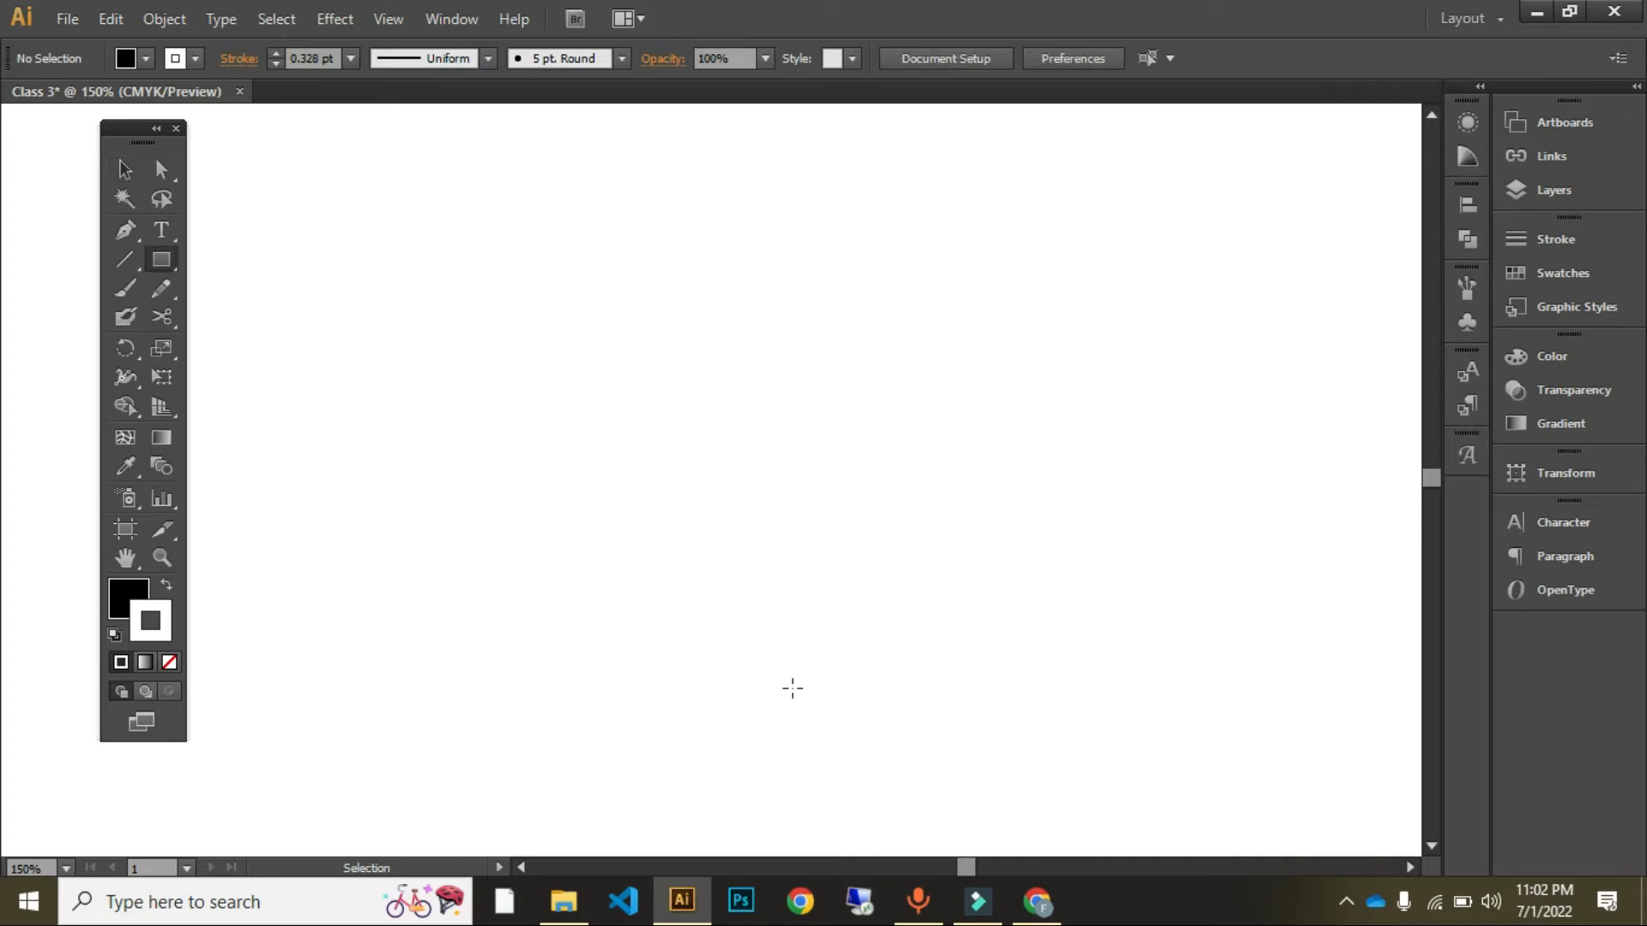
pyautogui.moveTo(561, 284); pyautogui.dragTo(834, 472)
pyautogui.press('v')
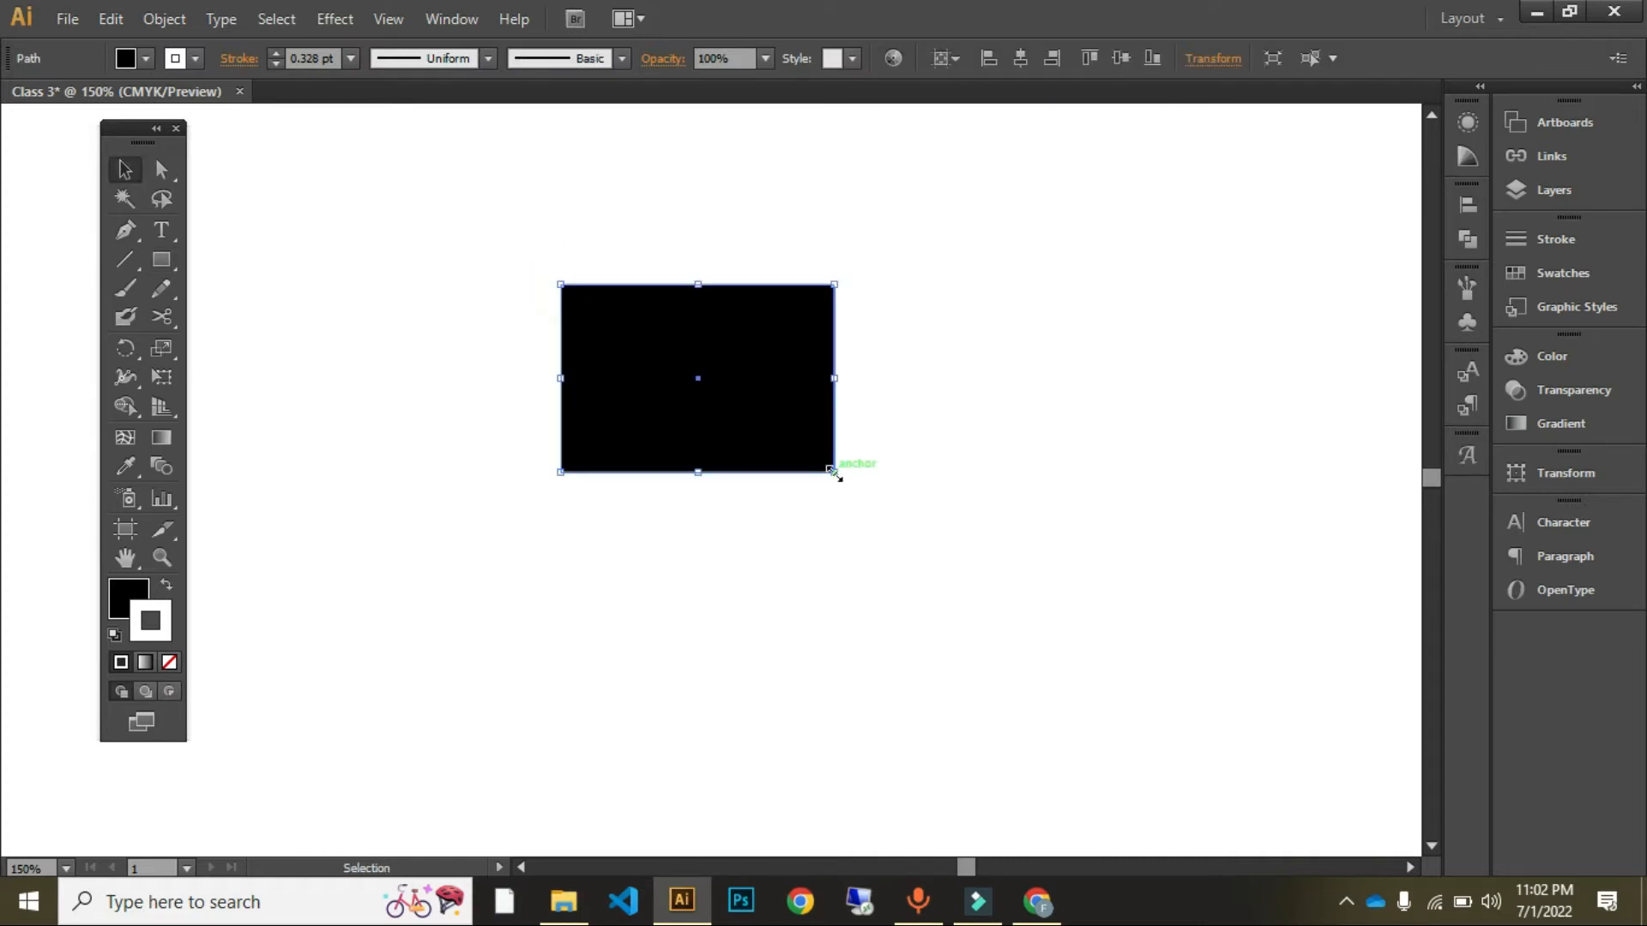
pyautogui.press('Delete')
# Step: Undo back to the undistorted black square and delete it, clearing the artboard
pyautogui.hotkey('ctrl', 'z')
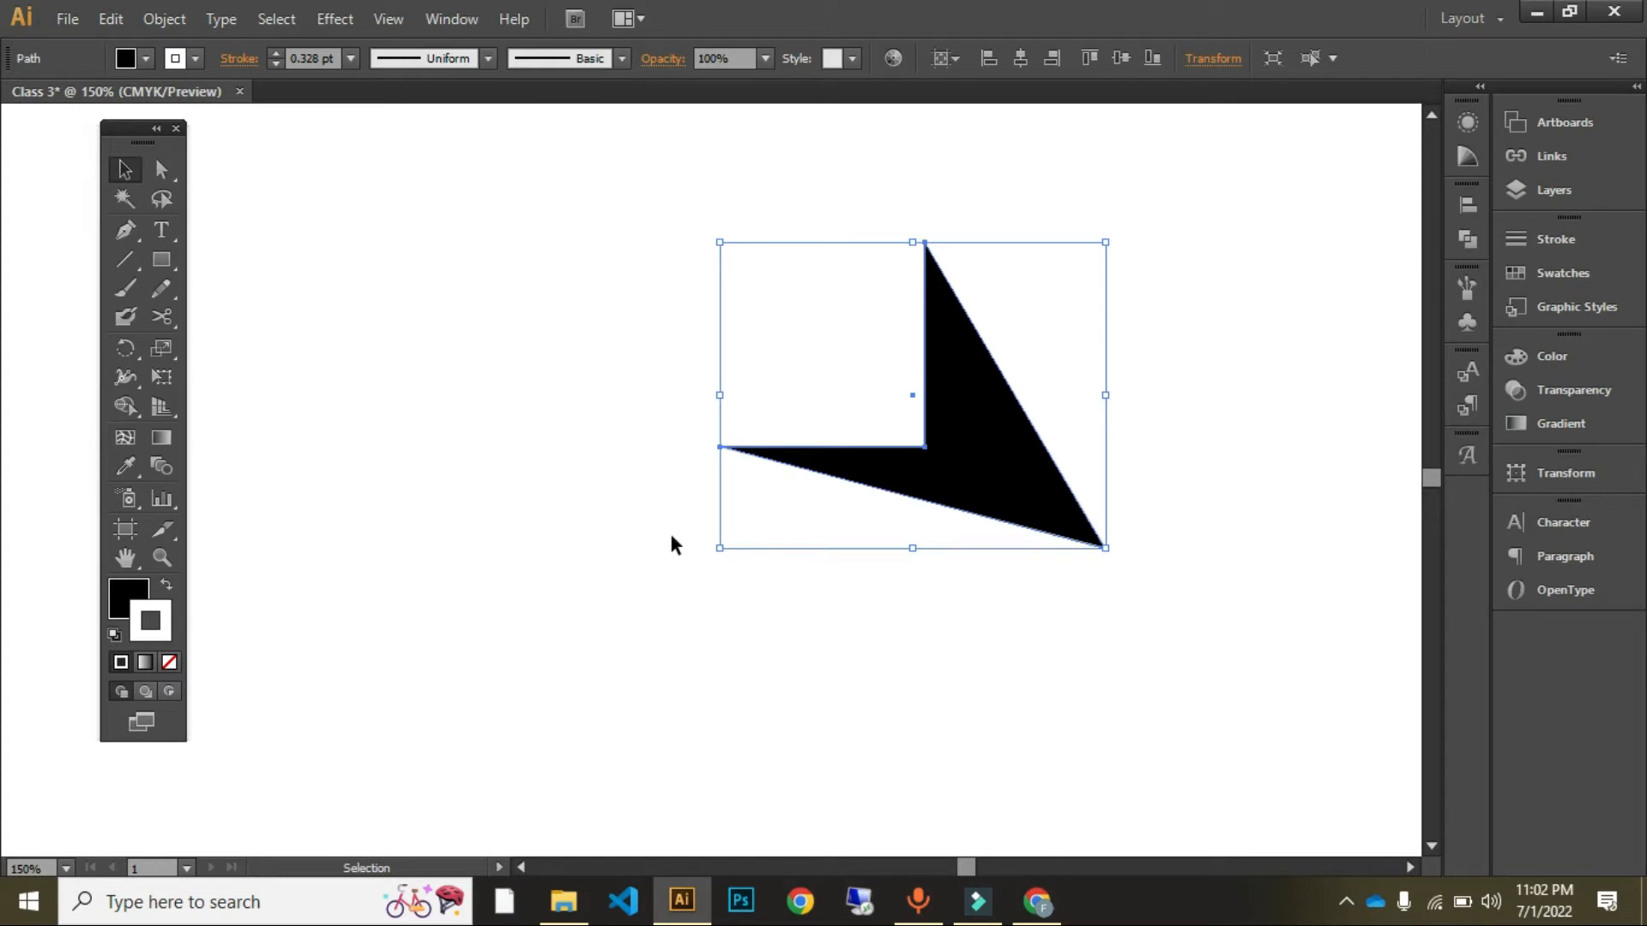
pyautogui.hotkey('ctrl', 'z')
pyautogui.hotkey('ctrl', 'z')
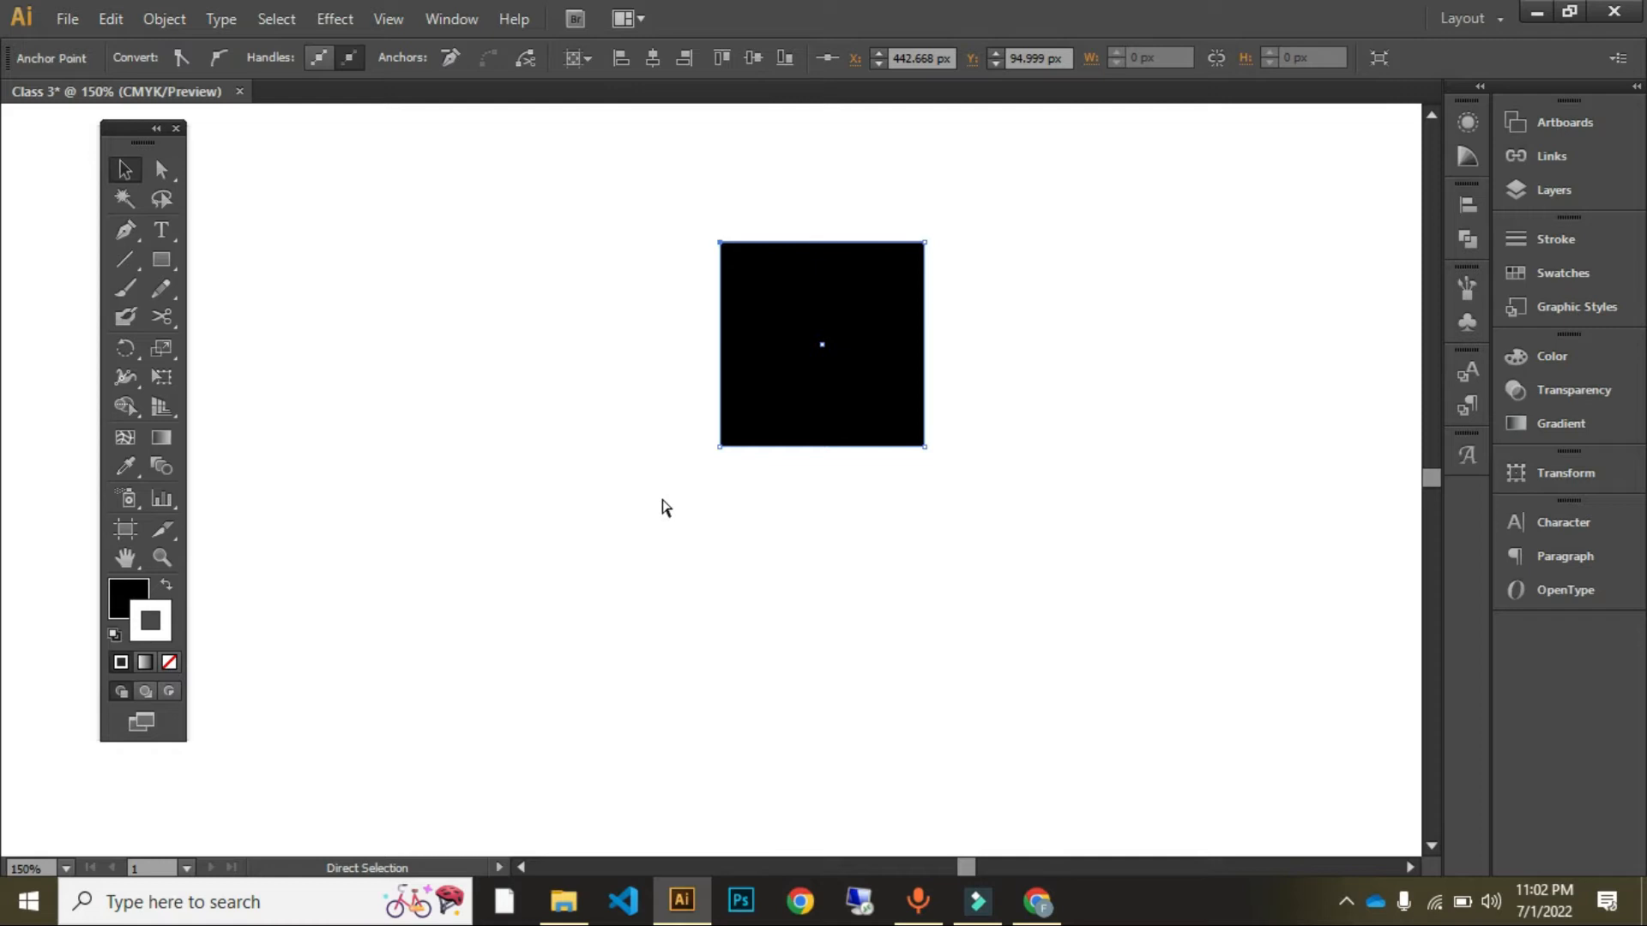
pyautogui.click(630, 214)
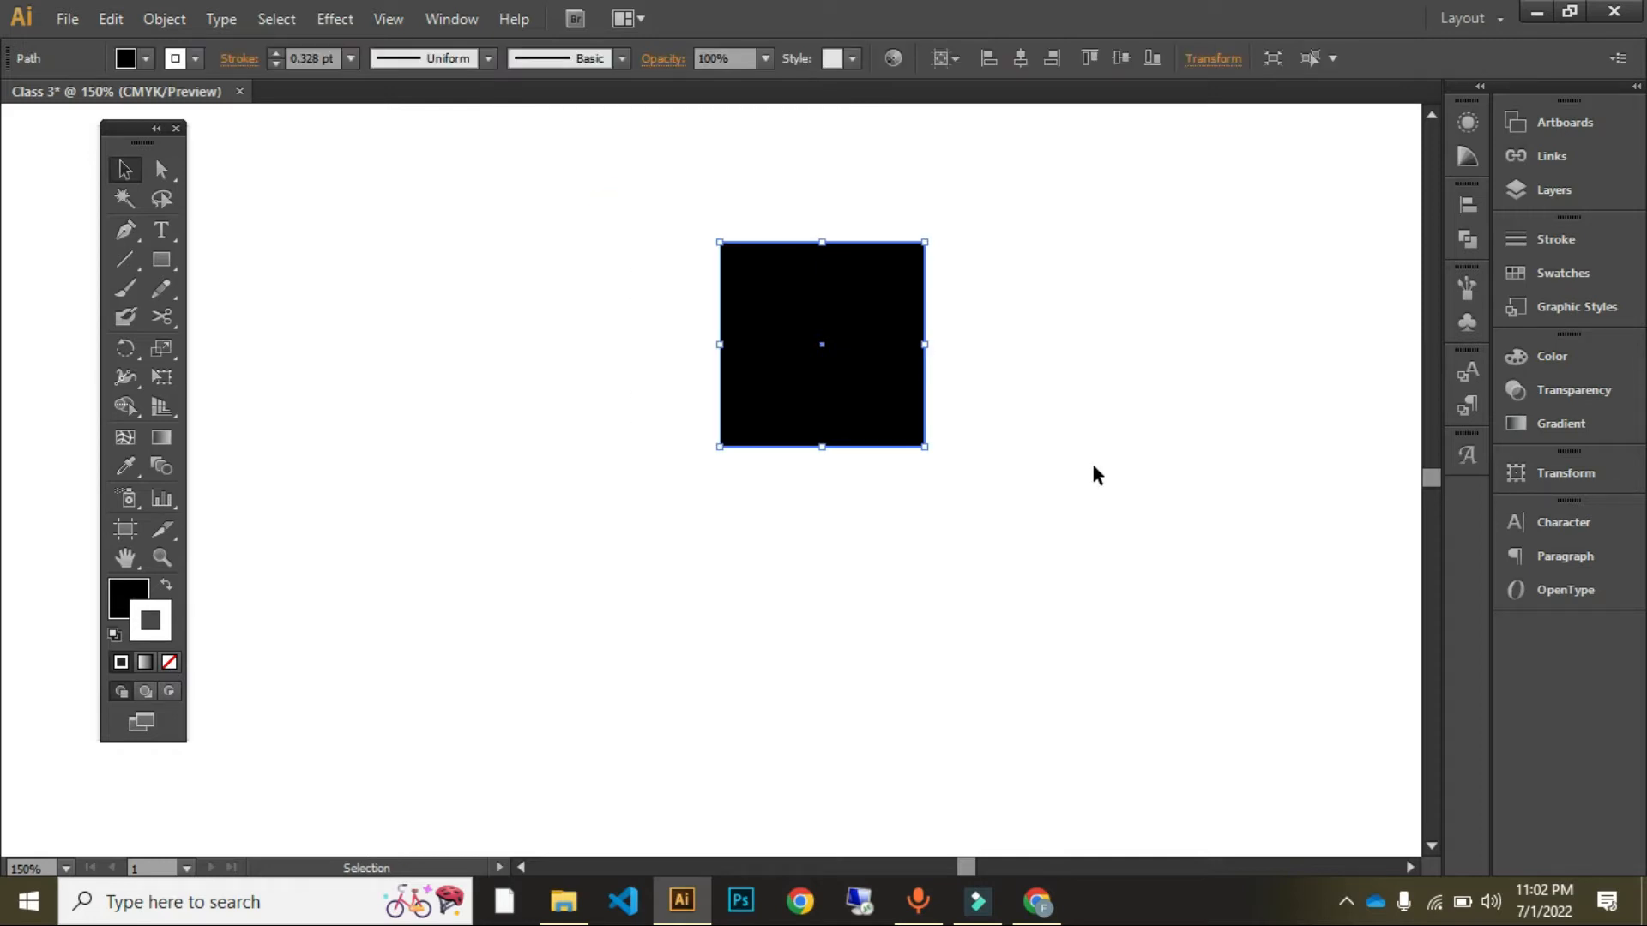
pyautogui.press('Delete')
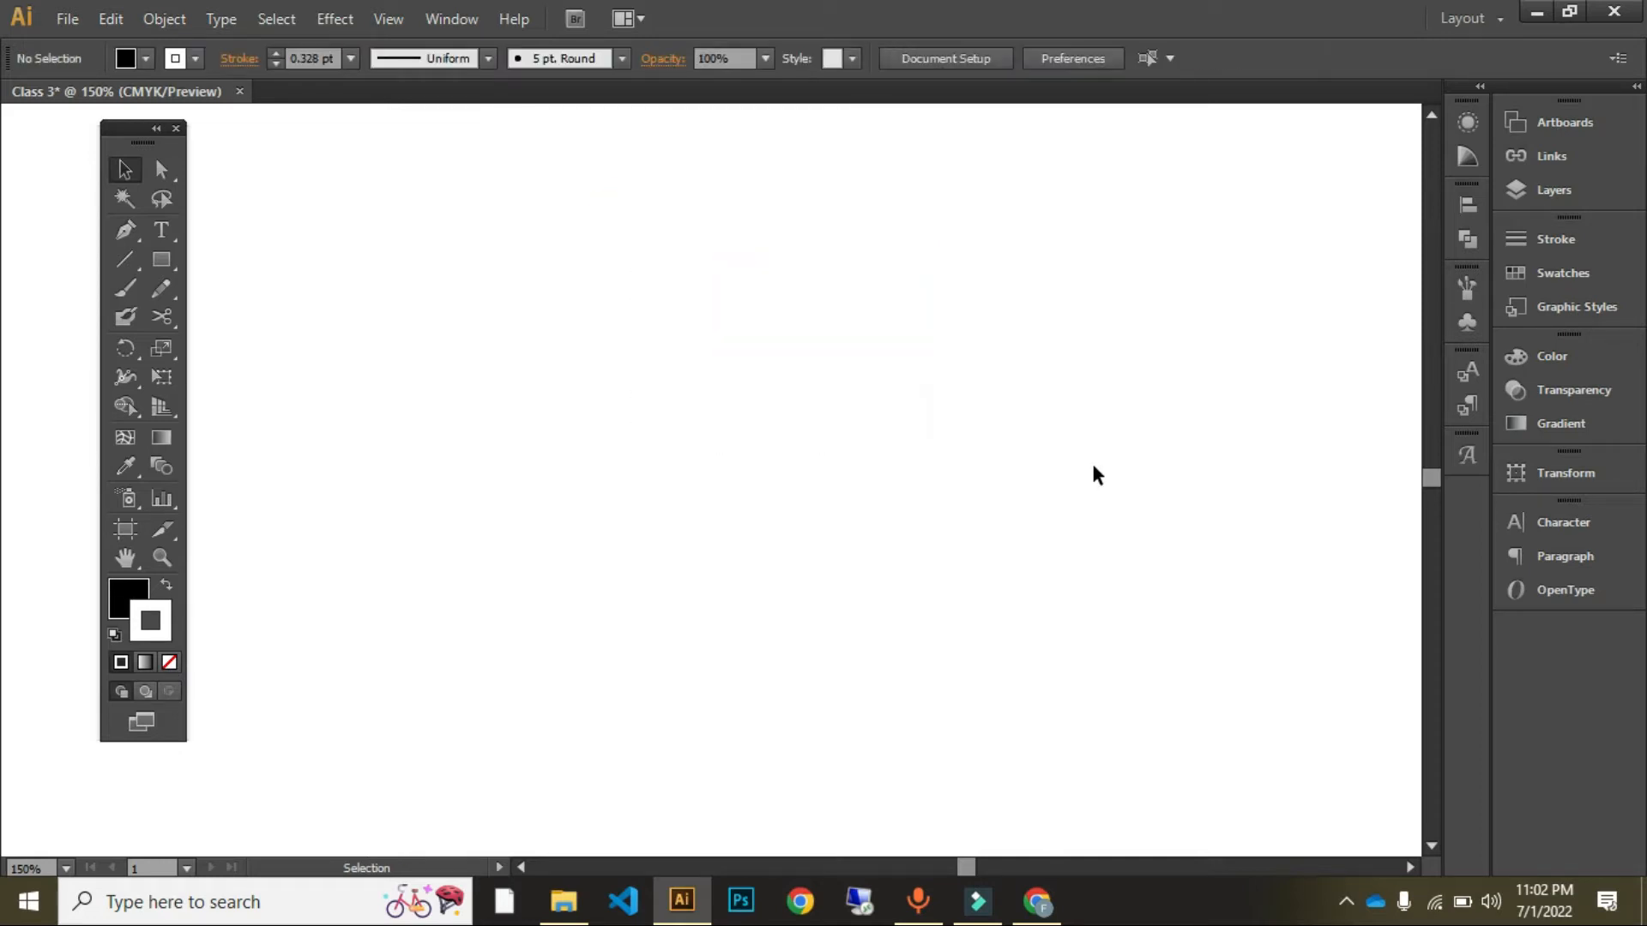
# Step: Draw a narrow upright black ellipse near the upper middle of the visible canvas
pyautogui.press('l')
pyautogui.moveTo(669, 161); pyautogui.dragTo(705, 307)
pyautogui.press('v')
pyautogui.click(615, 149)
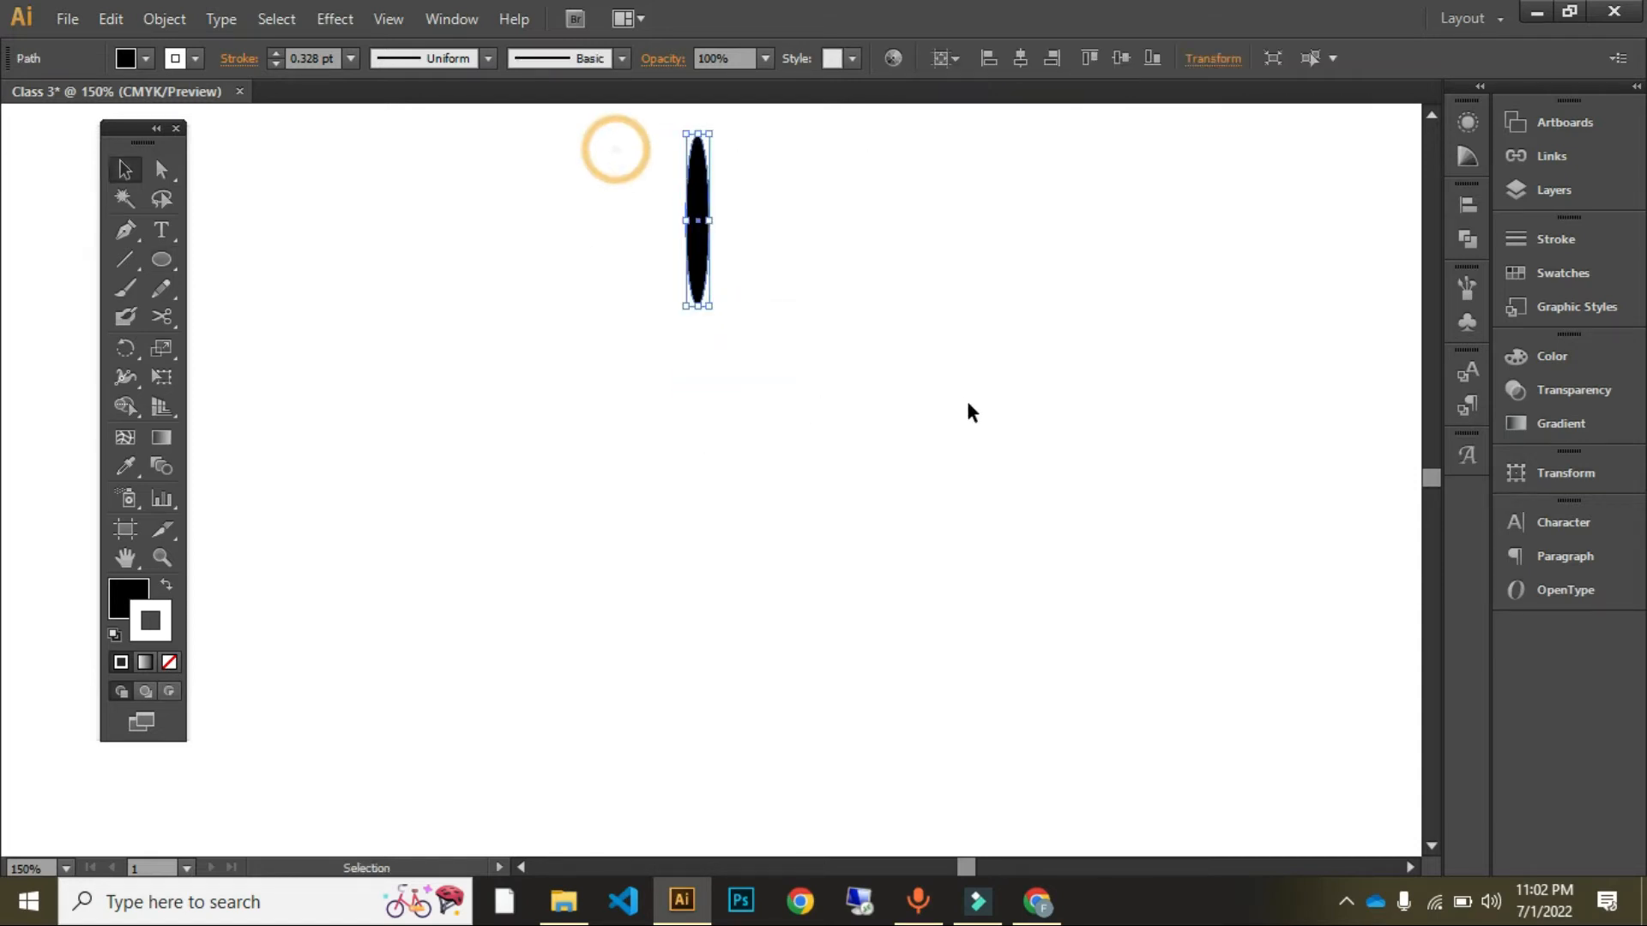
# Step: Draw a large circle with the Ellipse tool from a centre below the narrow ellipse, its upper edge touching the ellipse's upper tip
pyautogui.click(163, 264)
pyautogui.click(249, 288)
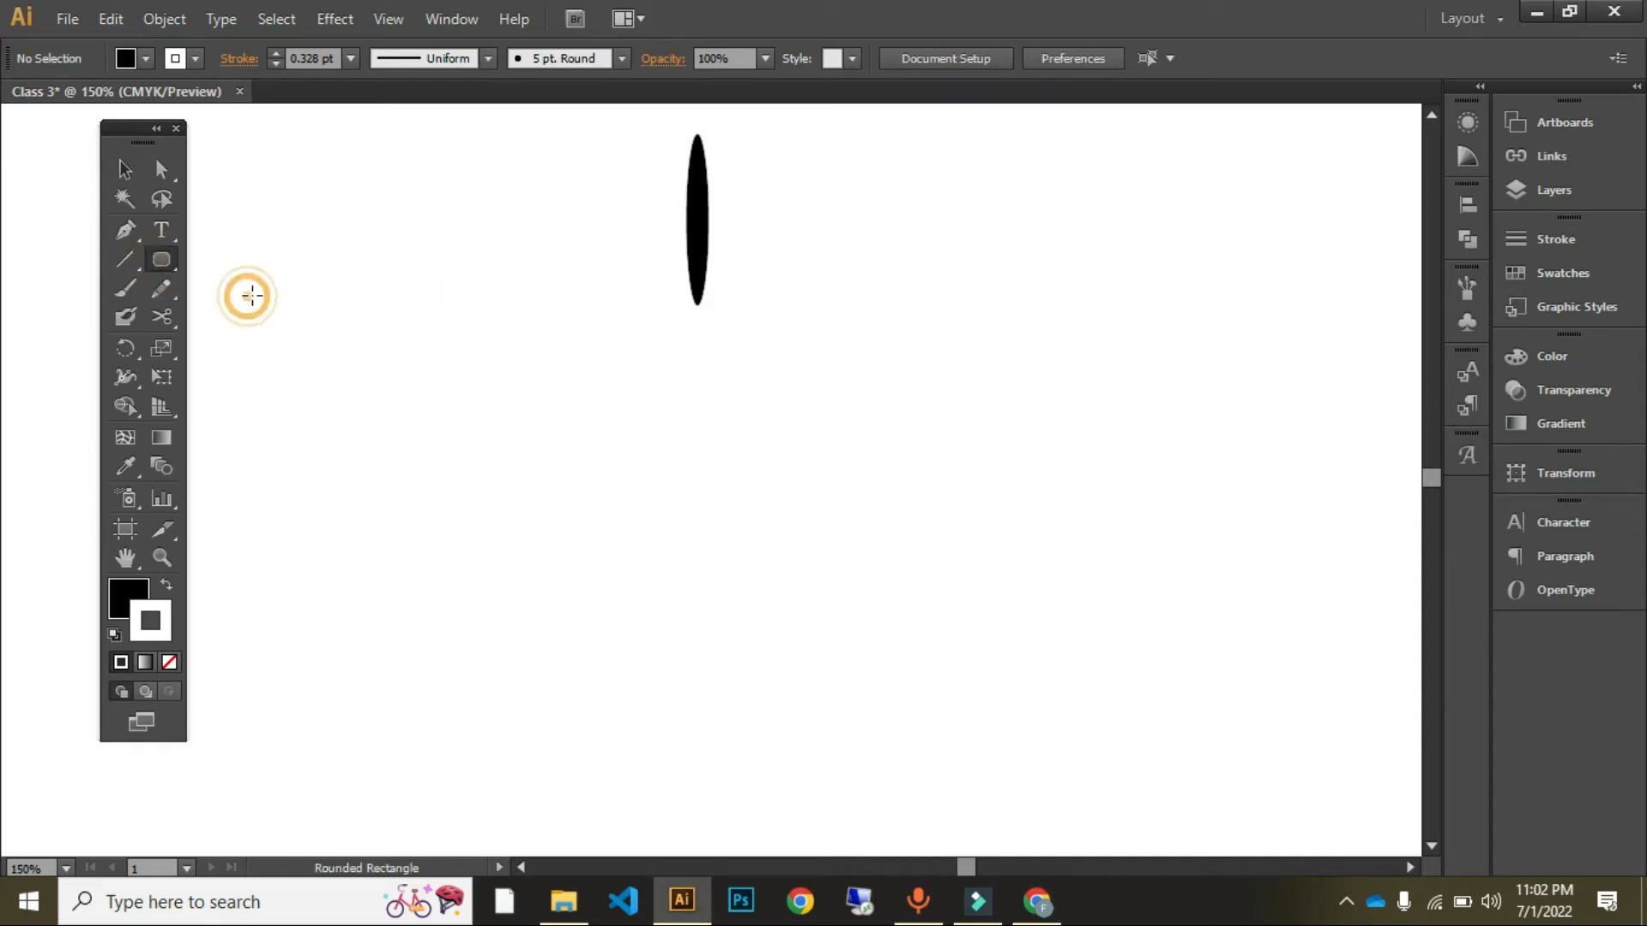
pyautogui.click(167, 252)
pyautogui.click(291, 306)
pyautogui.moveTo(699, 395); pyautogui.dragTo(960, 622)
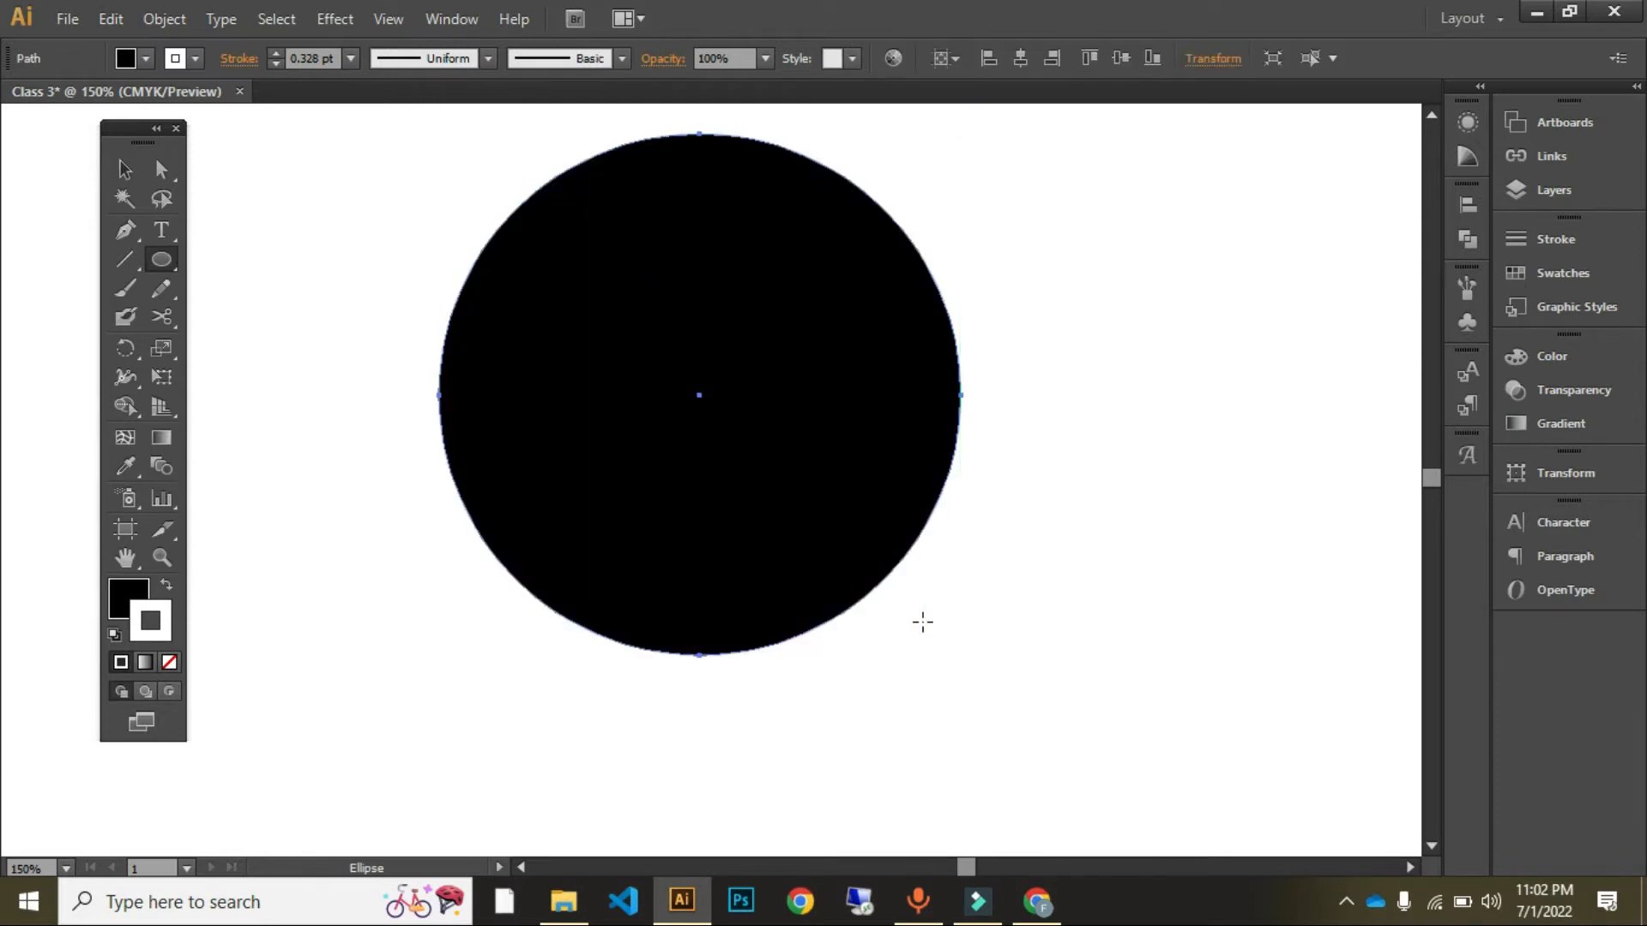
# Step: Give the circle a black stroke and no fill, and raise its stroke weight by one increment
pyautogui.click(167, 585)
pyautogui.click(129, 592)
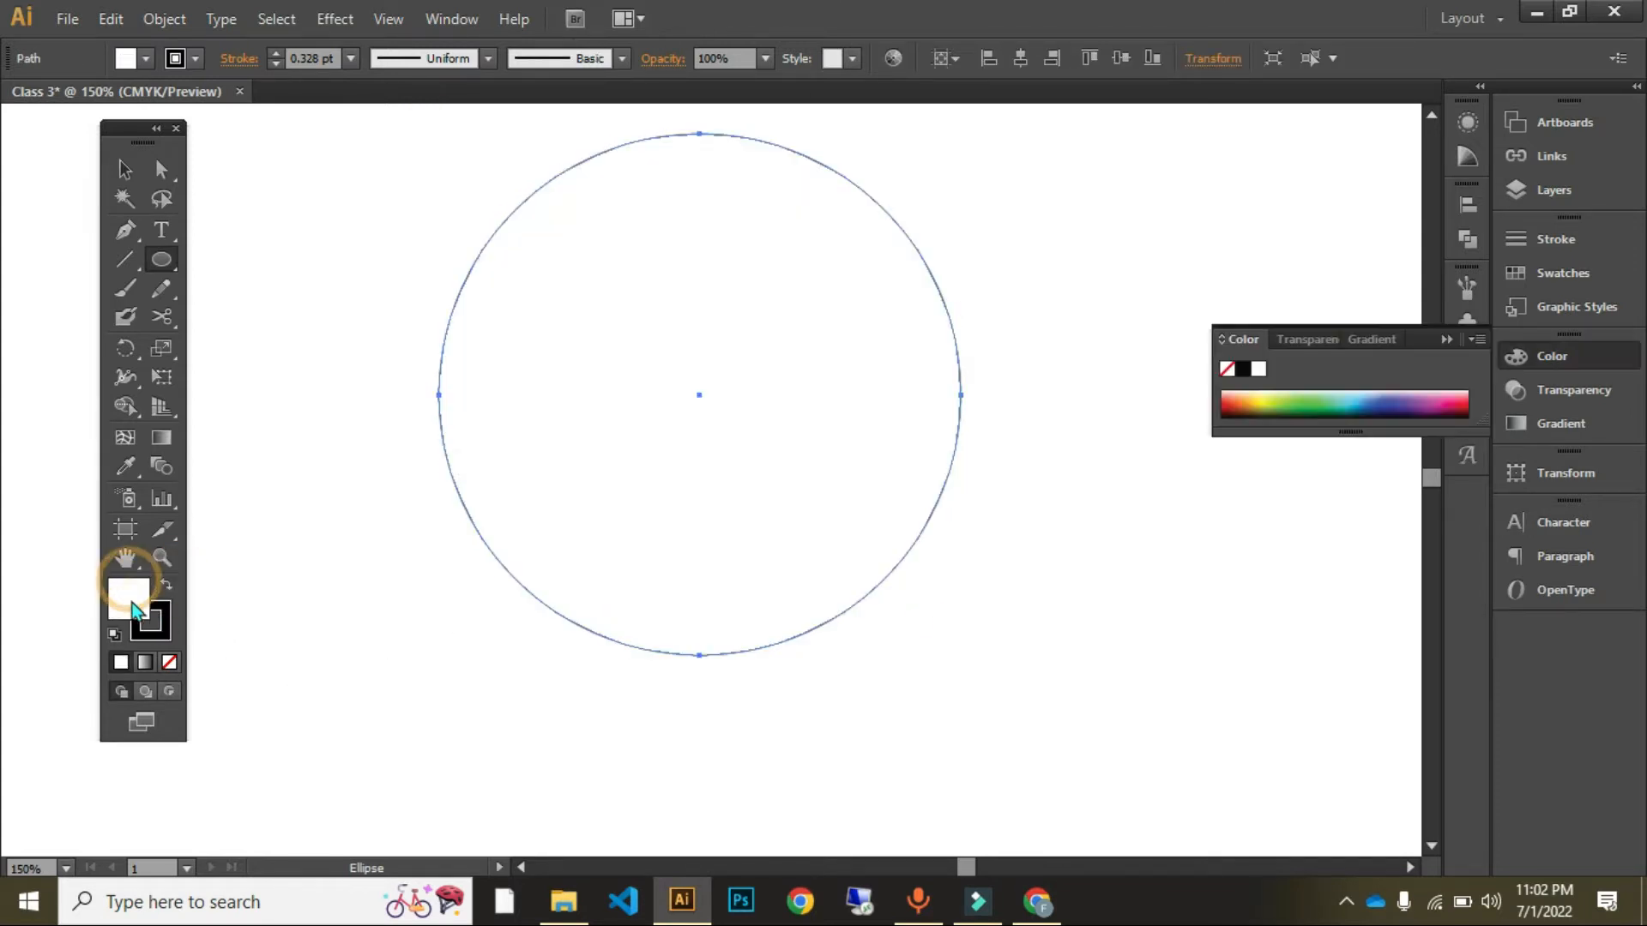
pyautogui.click(169, 661)
pyautogui.press('v')
pyautogui.click(275, 54)
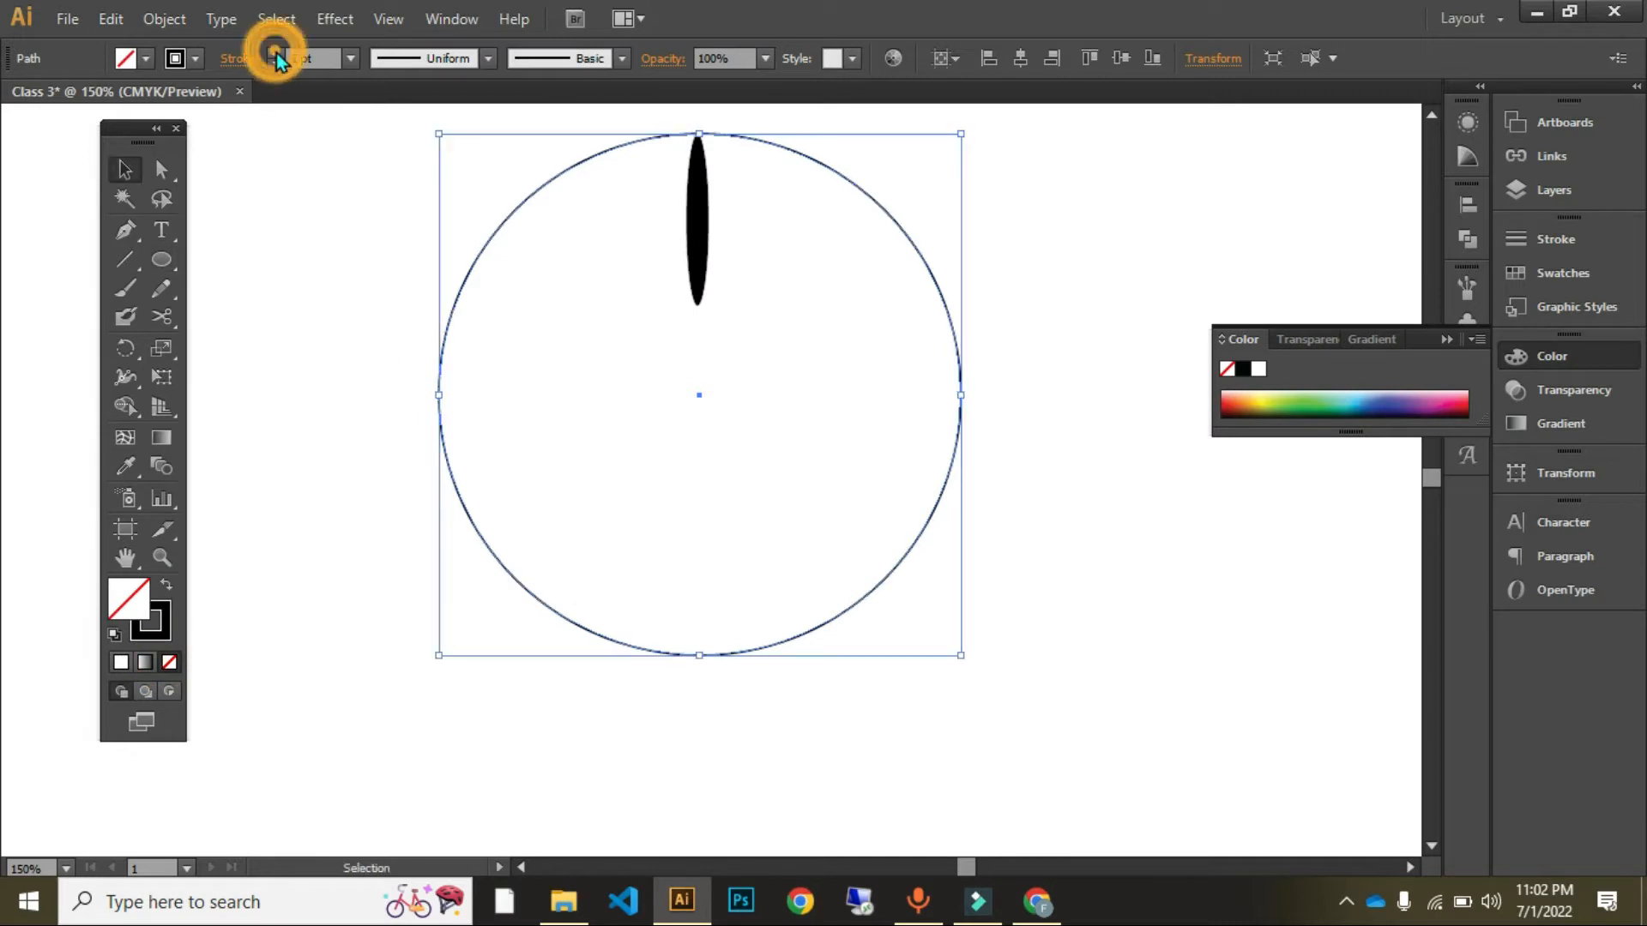
pyautogui.click(283, 205)
# Step: Align the narrow ellipse and the circle on their horizontal centres
pyautogui.moveTo(582, 123); pyautogui.dragTo(944, 497)
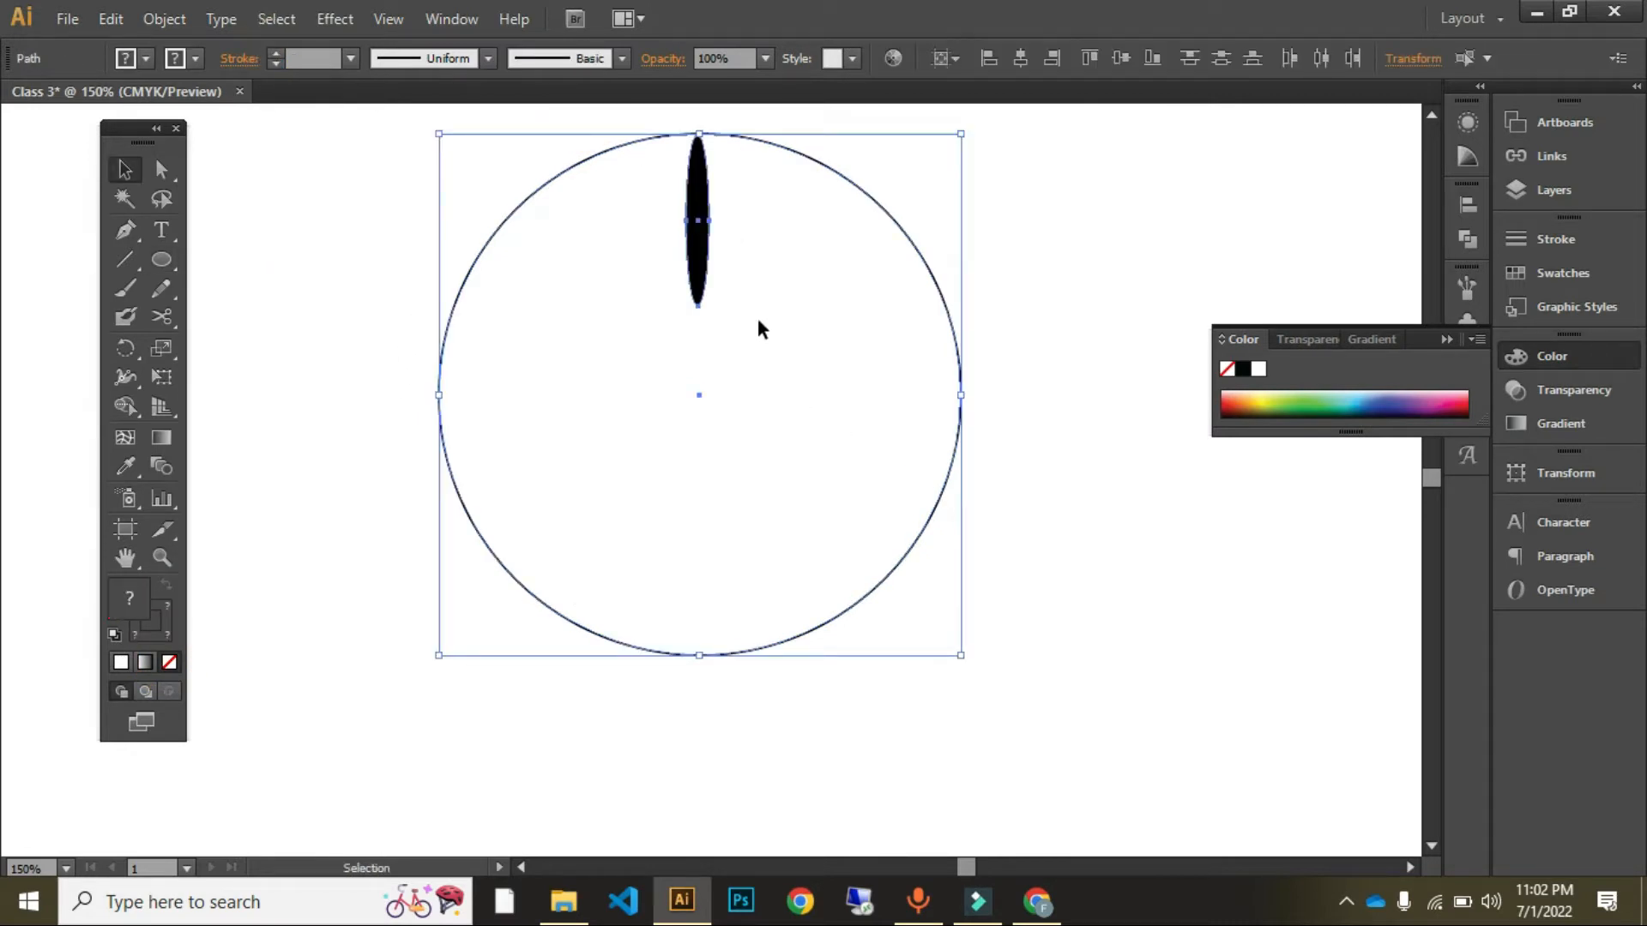
pyautogui.click(1020, 57)
pyautogui.click(1035, 229)
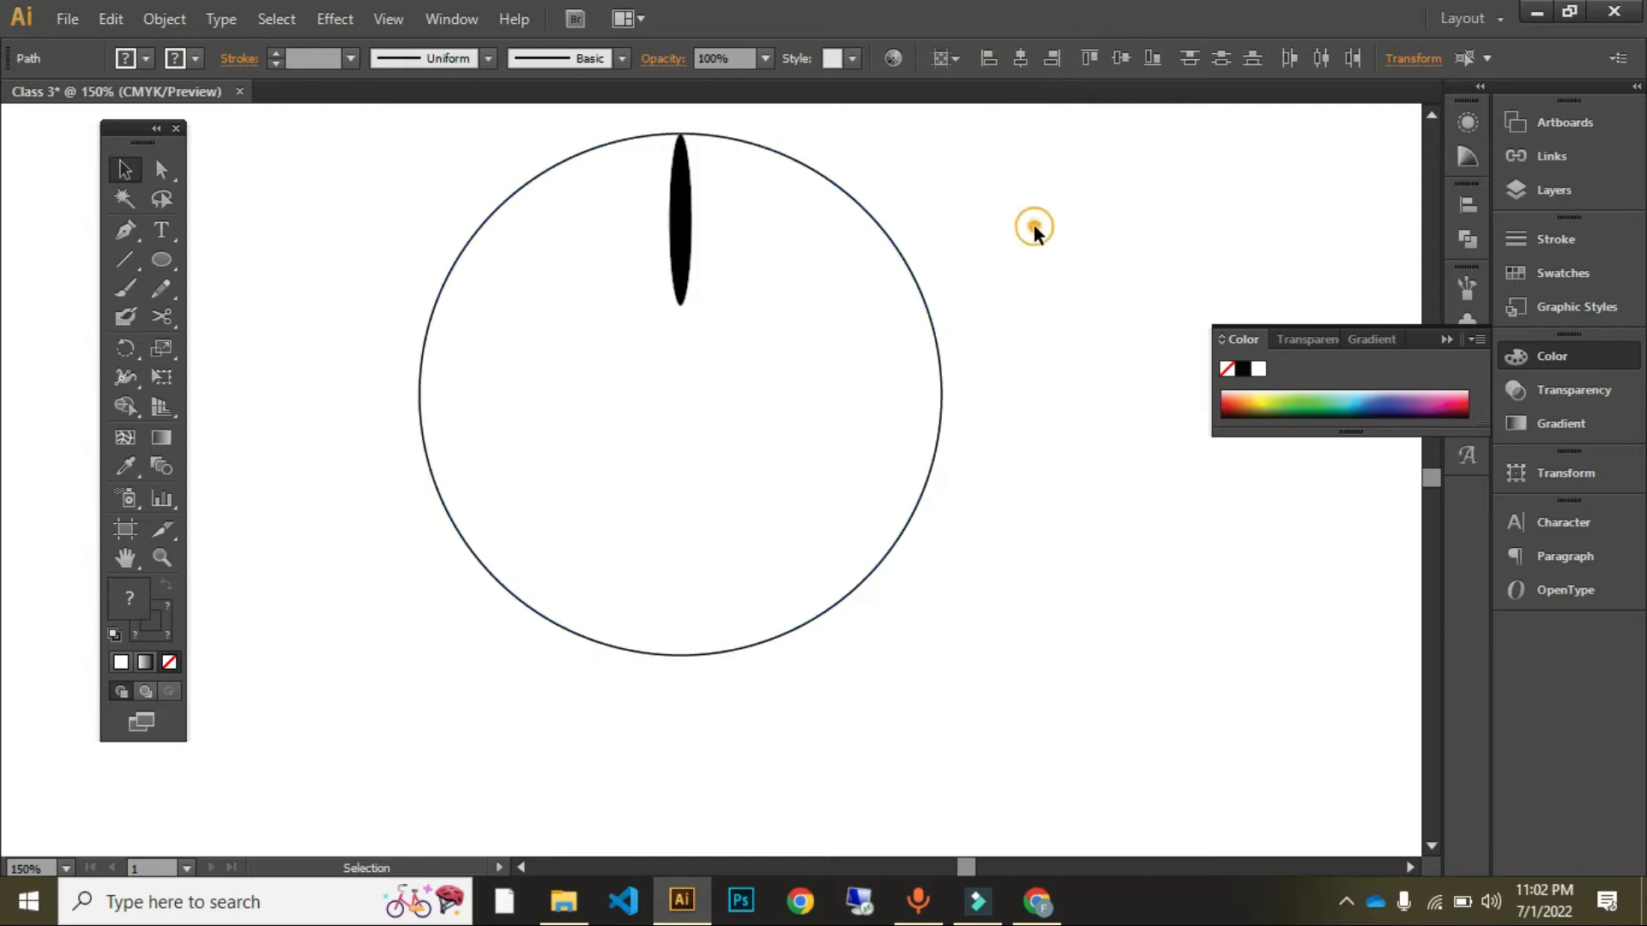
# Step: Open the Rotate options for the narrow ellipse with the circle's centre as the rotation point, keeping the artwork uncovered by the dialog
pyautogui.moveTo(768, 203); pyautogui.dragTo(789, 248)
pyautogui.click(709, 249)
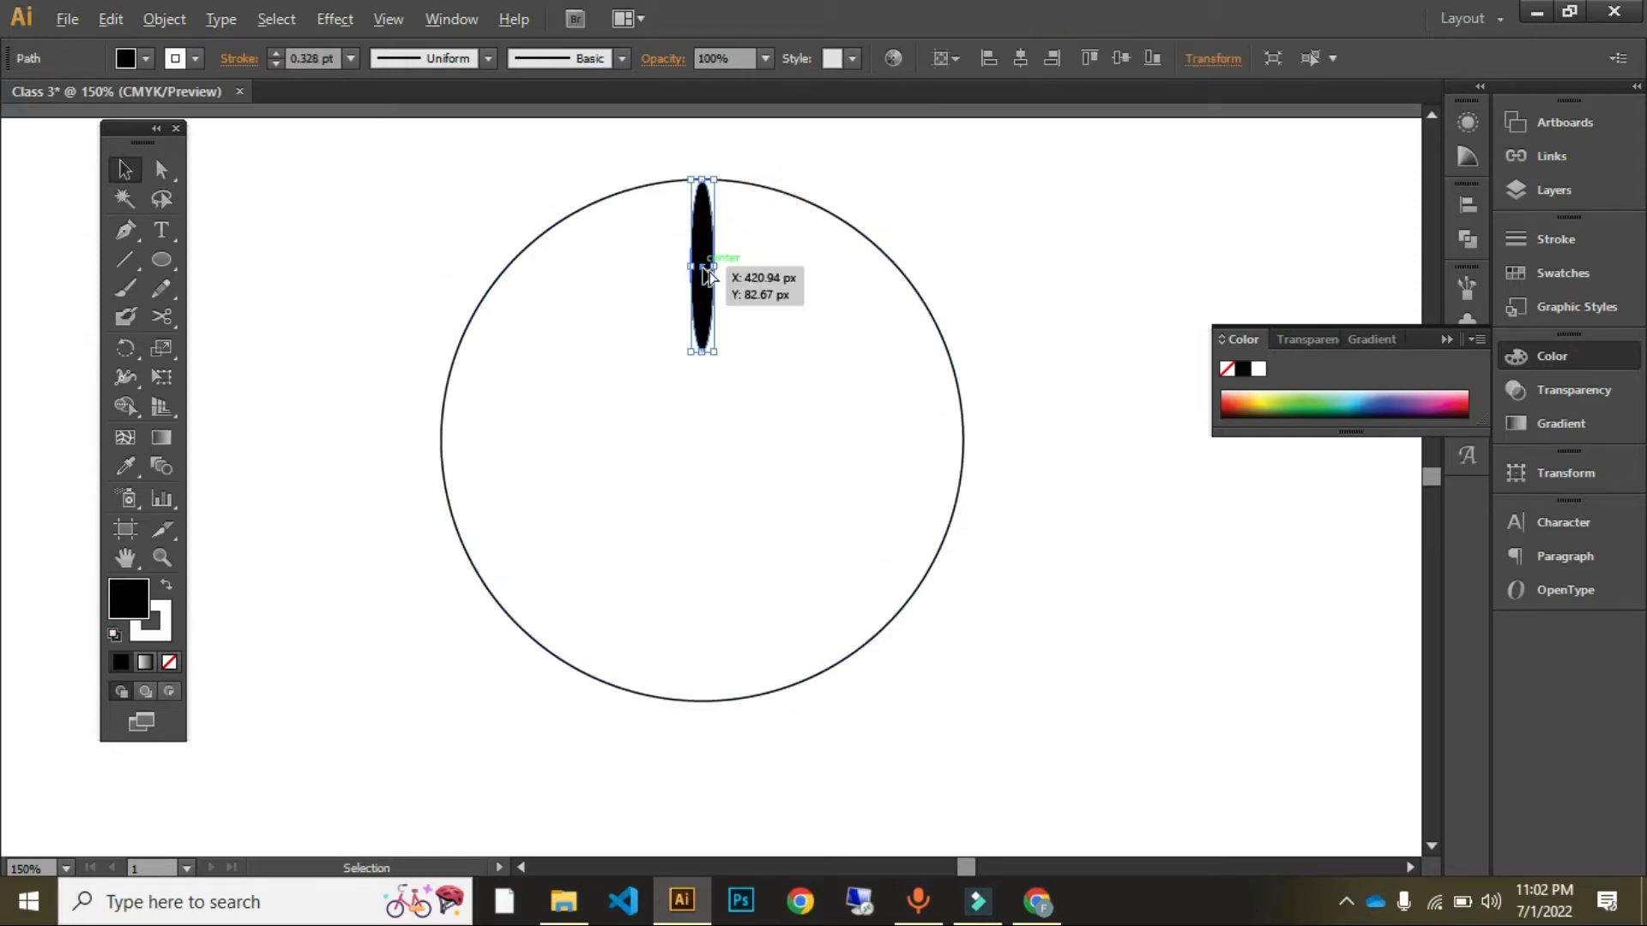
pyautogui.press('alt')
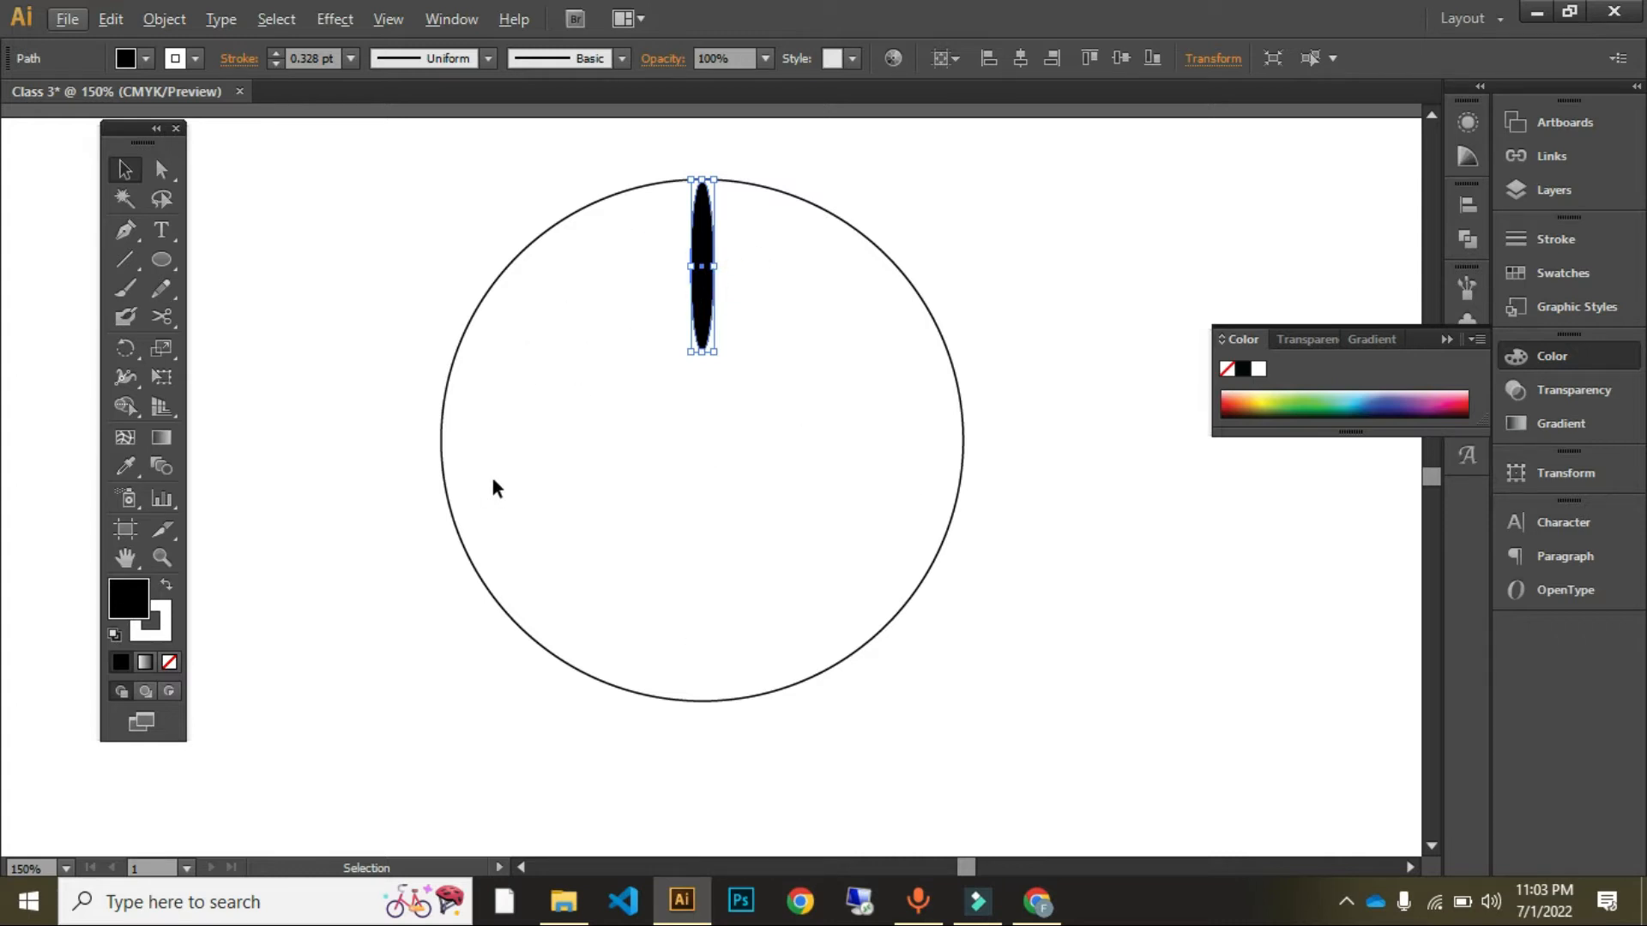
pyautogui.moveTo(649, 421)
pyautogui.mouseDown()
pyautogui.moveTo(676, 440)
pyautogui.moveTo(682, 419)
pyautogui.mouseUp()
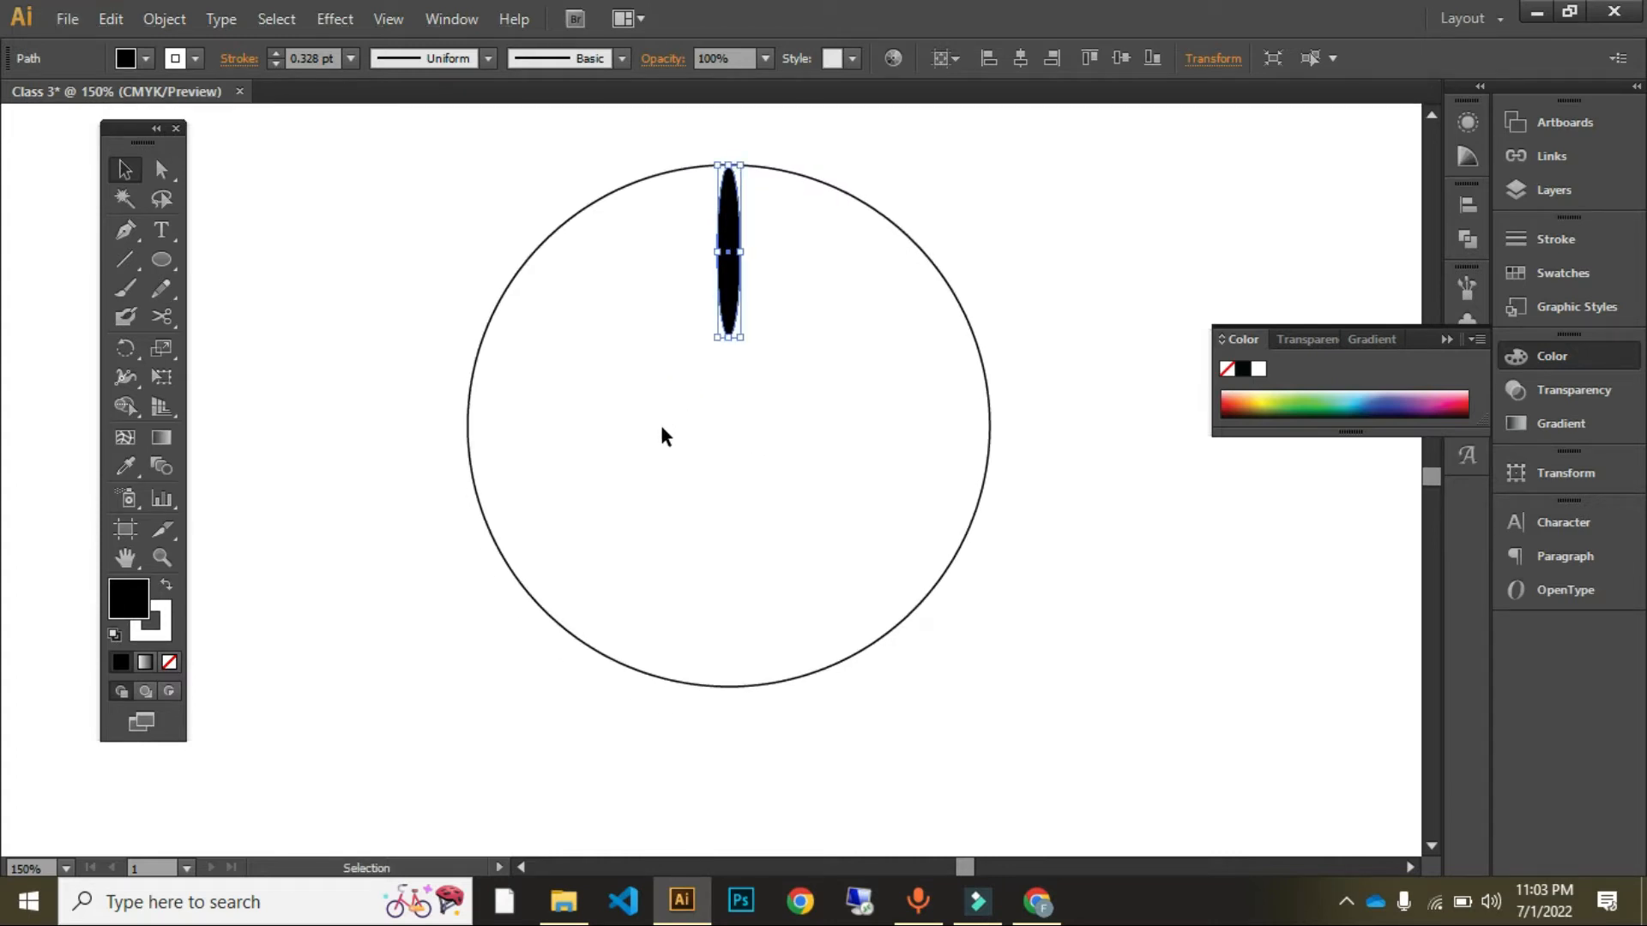
pyautogui.press('r')
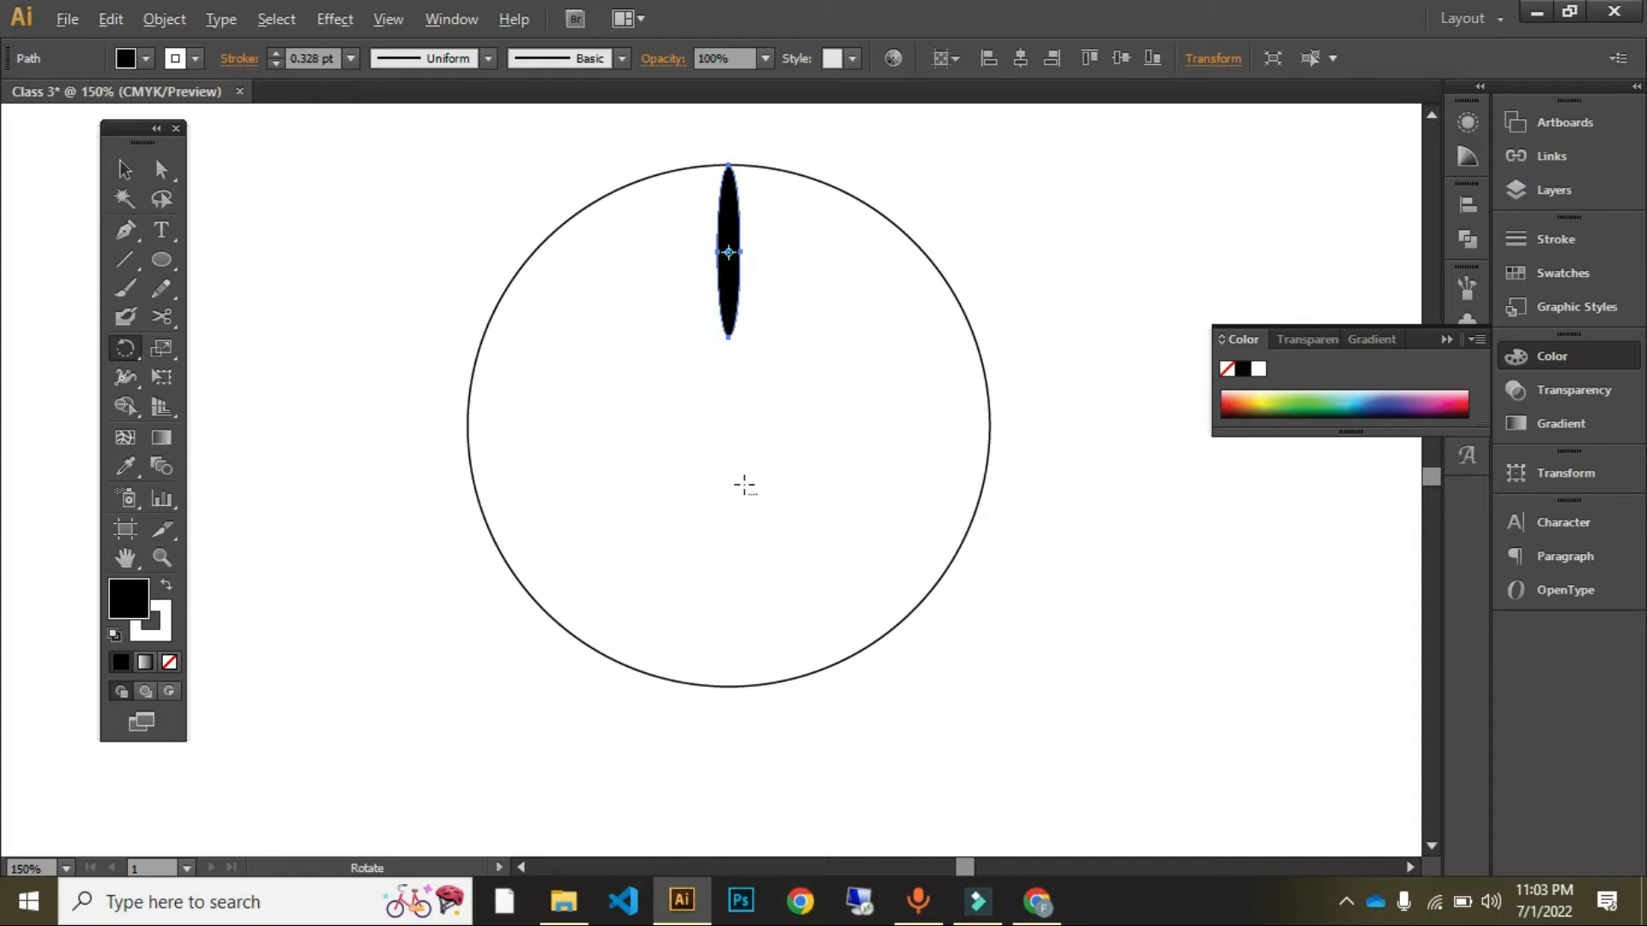
pyautogui.keyDown('alt'); pyautogui.click(728, 424); pyautogui.keyUp('alt')
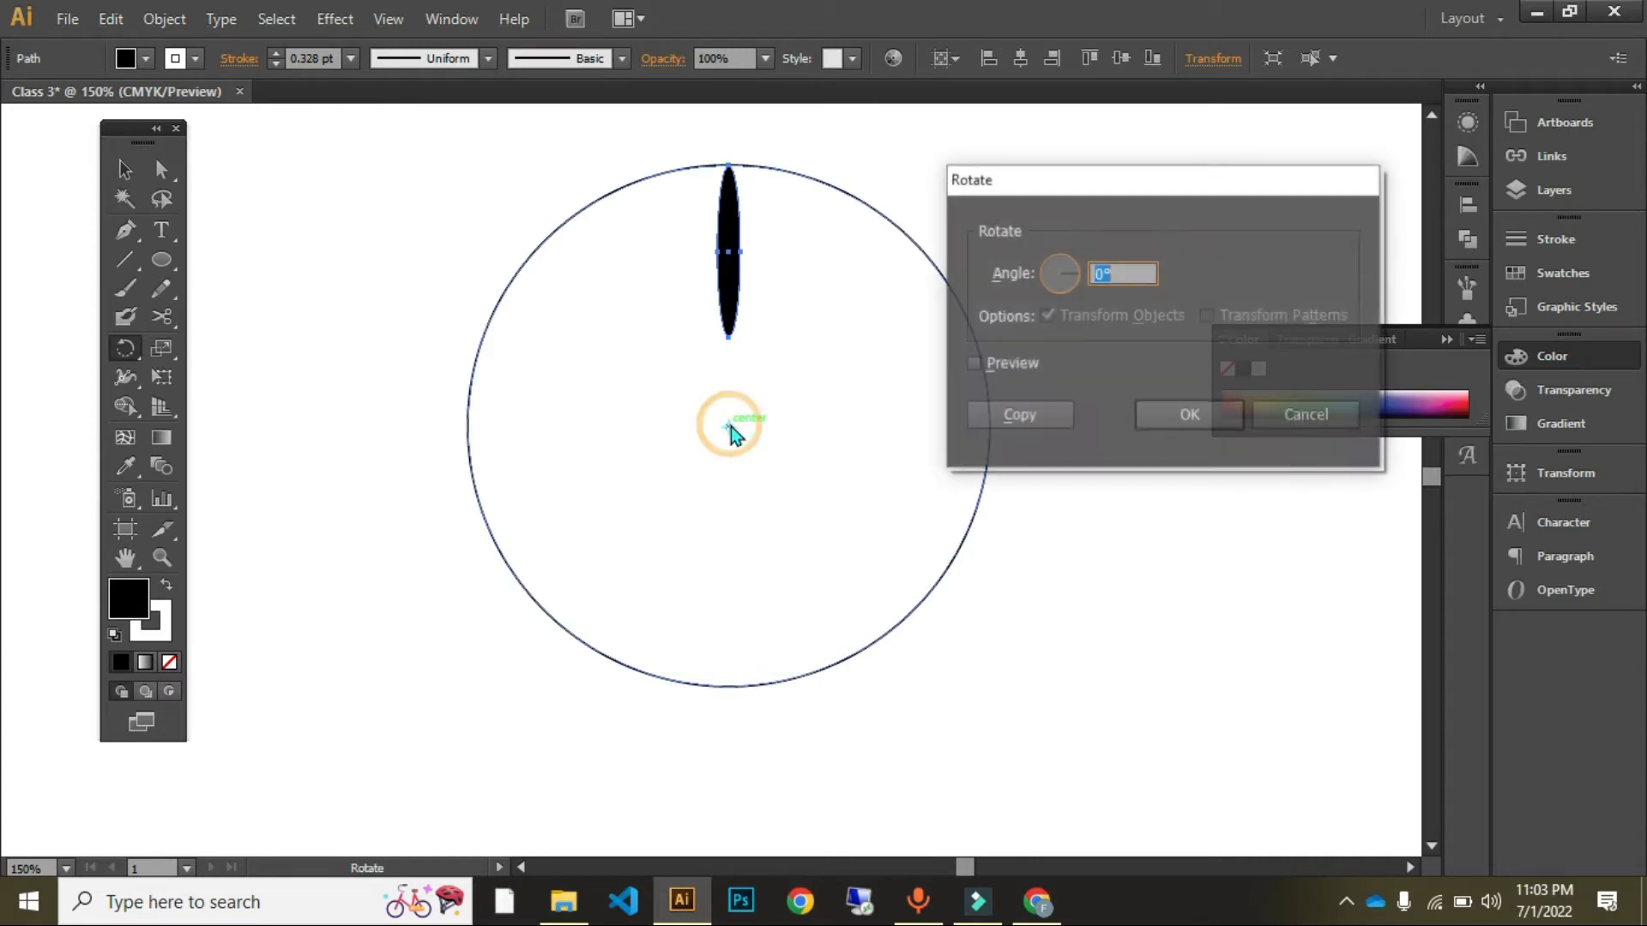
pyautogui.moveTo(1124, 185); pyautogui.dragTo(675, 183)
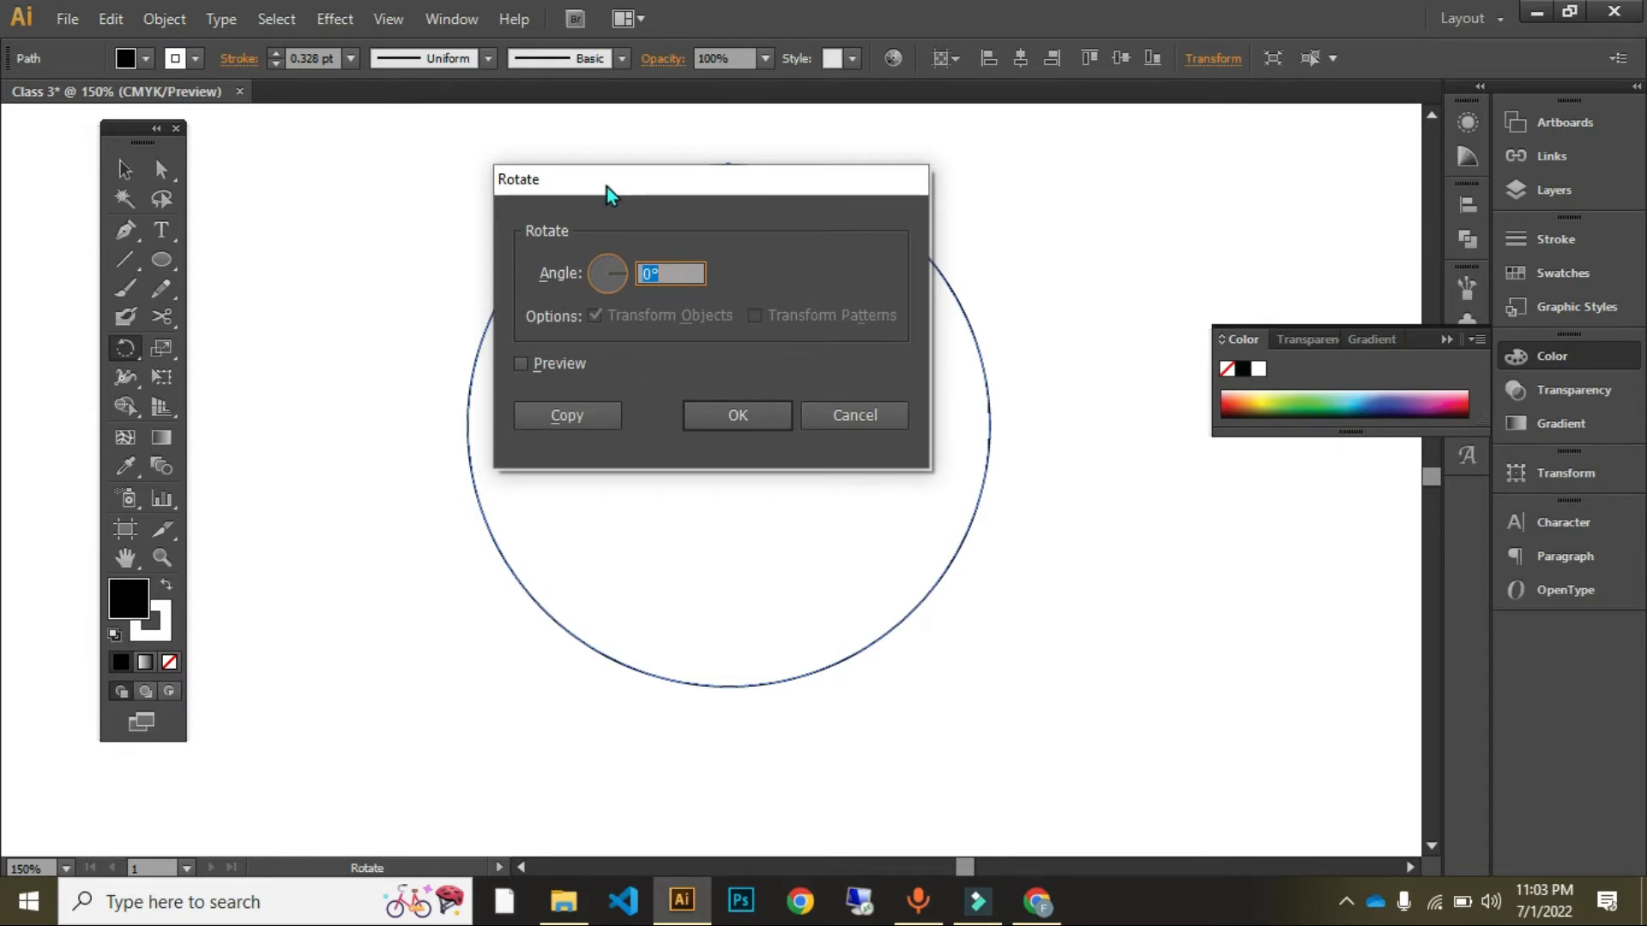
pyautogui.moveTo(606, 187); pyautogui.dragTo(1067, 182)
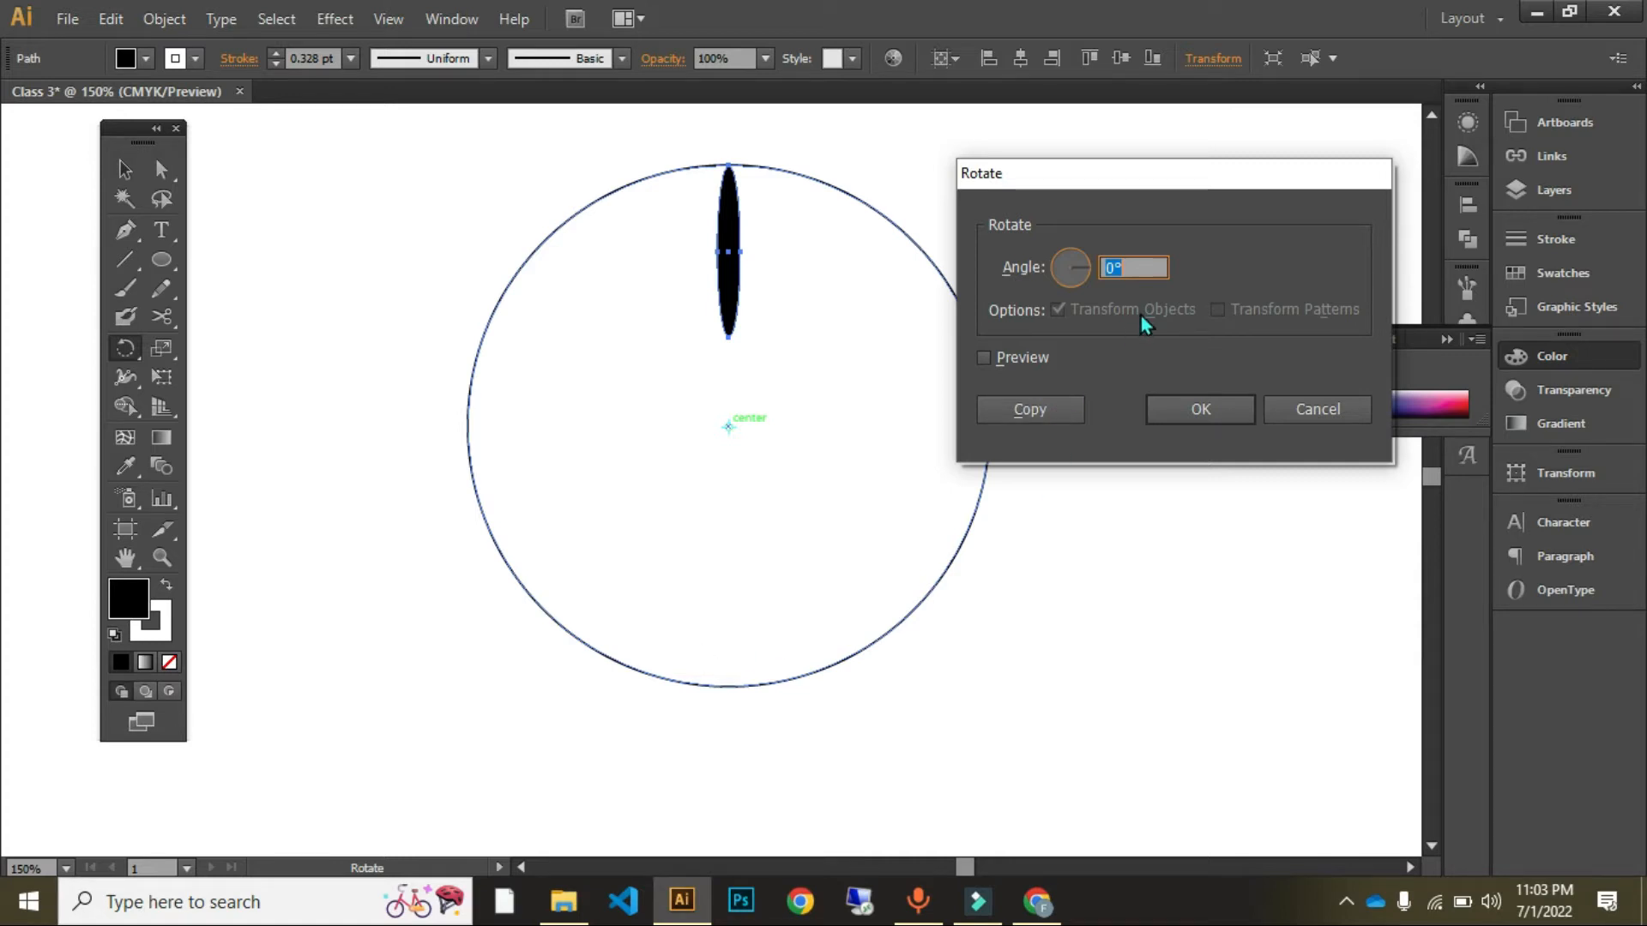
# Step: Set the rotation angle to 30° by dividing 360 by the number of copies
pyautogui.write('360/')
pyautogui.moveTo(1171, 173); pyautogui.dragTo(1178, 131)
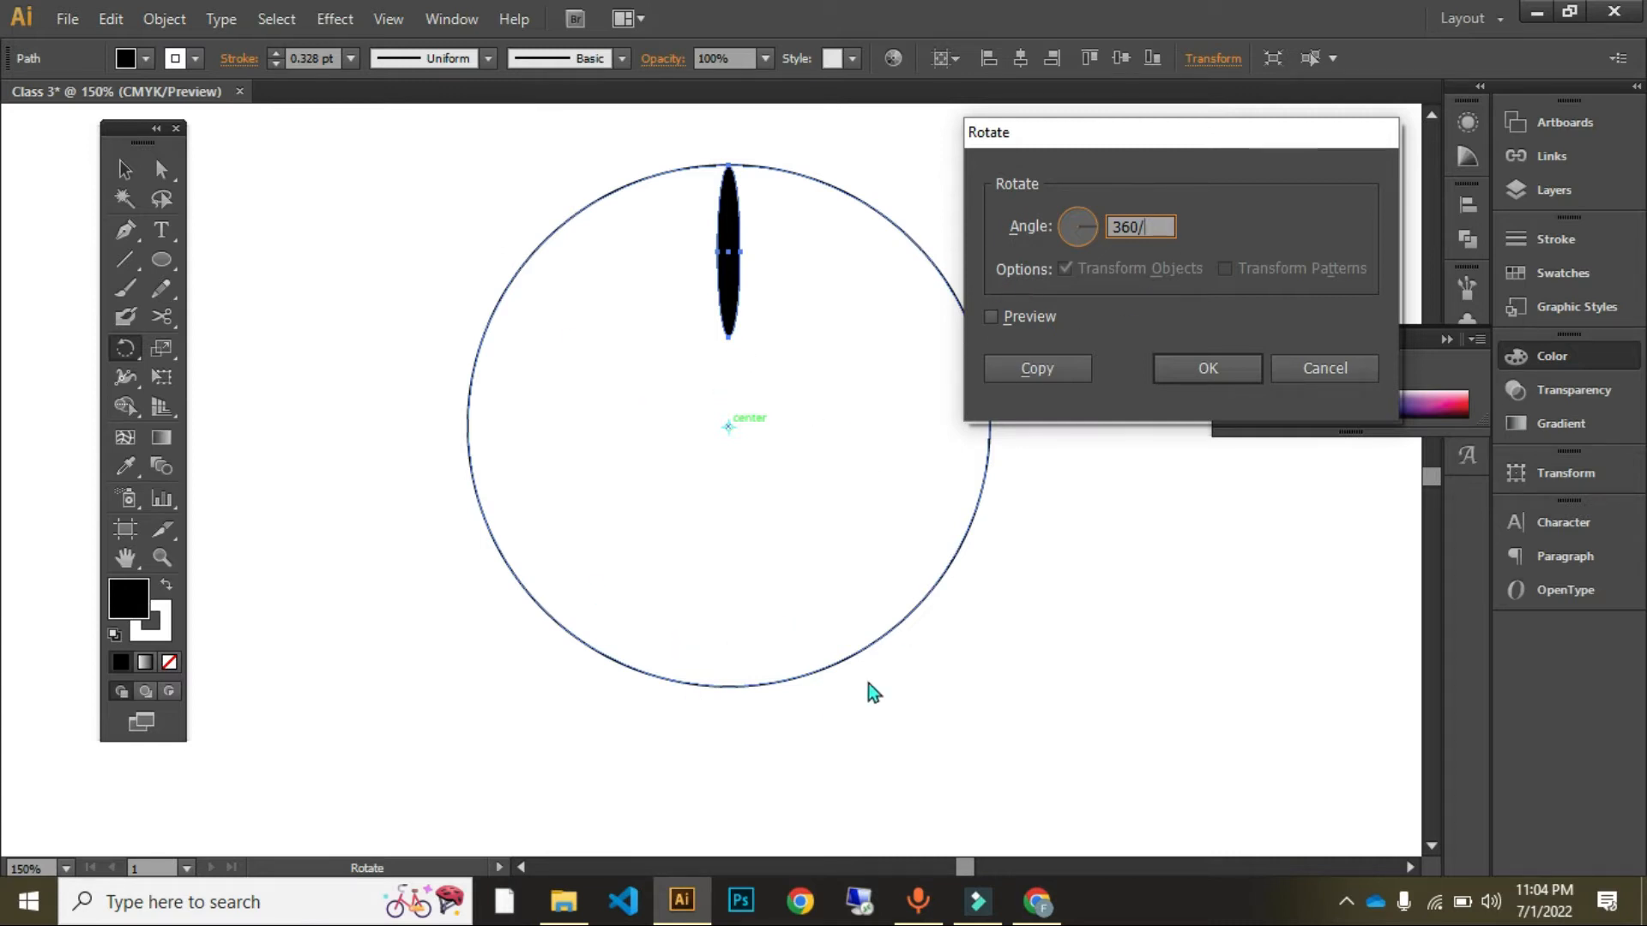
pyautogui.click(993, 317)
pyautogui.doubleClick(1141, 228)
pyautogui.press('BackSpace')
pyautogui.write('36')
pyautogui.write('0')
pyautogui.write('/')
# Step: Compare the narrow ellipse's original position with its rotated position by switching the preview on and off
pyautogui.click(995, 319)
pyautogui.click(995, 319)
pyautogui.click(995, 319)
pyautogui.click(996, 319)
pyautogui.click(995, 319)
pyautogui.click(995, 319)
pyautogui.click(995, 319)
pyautogui.click(995, 319)
pyautogui.click(995, 320)
pyautogui.click(995, 319)
pyautogui.click(995, 319)
pyautogui.click(995, 319)
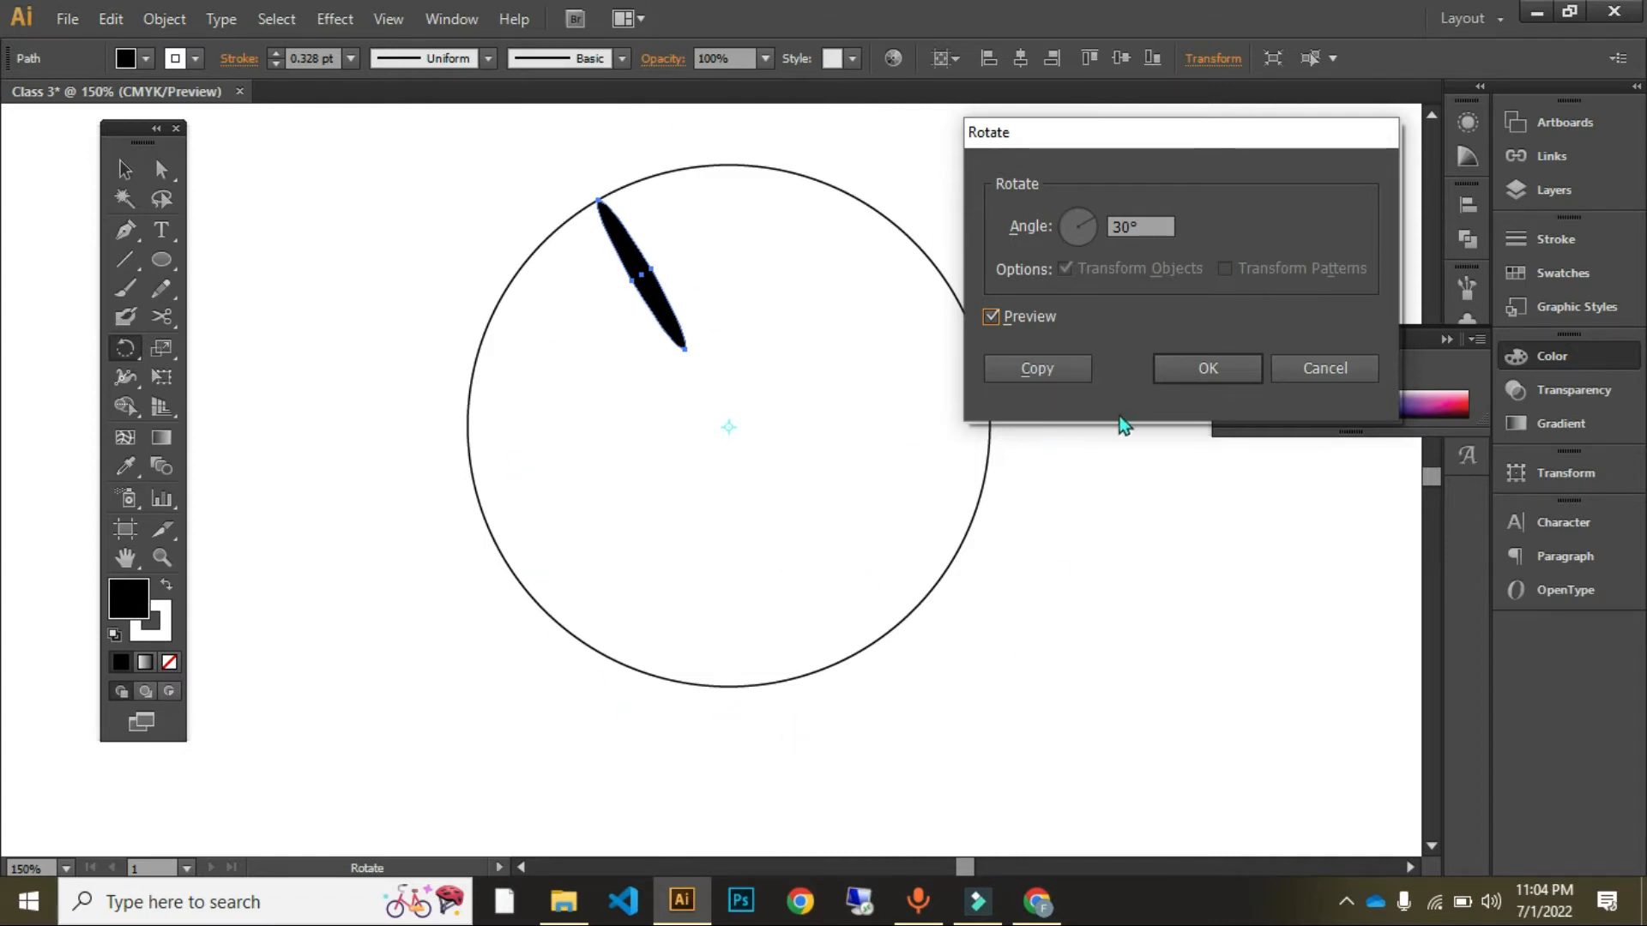
pyautogui.click(993, 316)
pyautogui.click(993, 316)
pyautogui.click(993, 316)
pyautogui.click(992, 317)
pyautogui.click(993, 316)
pyautogui.click(992, 316)
pyautogui.click(992, 317)
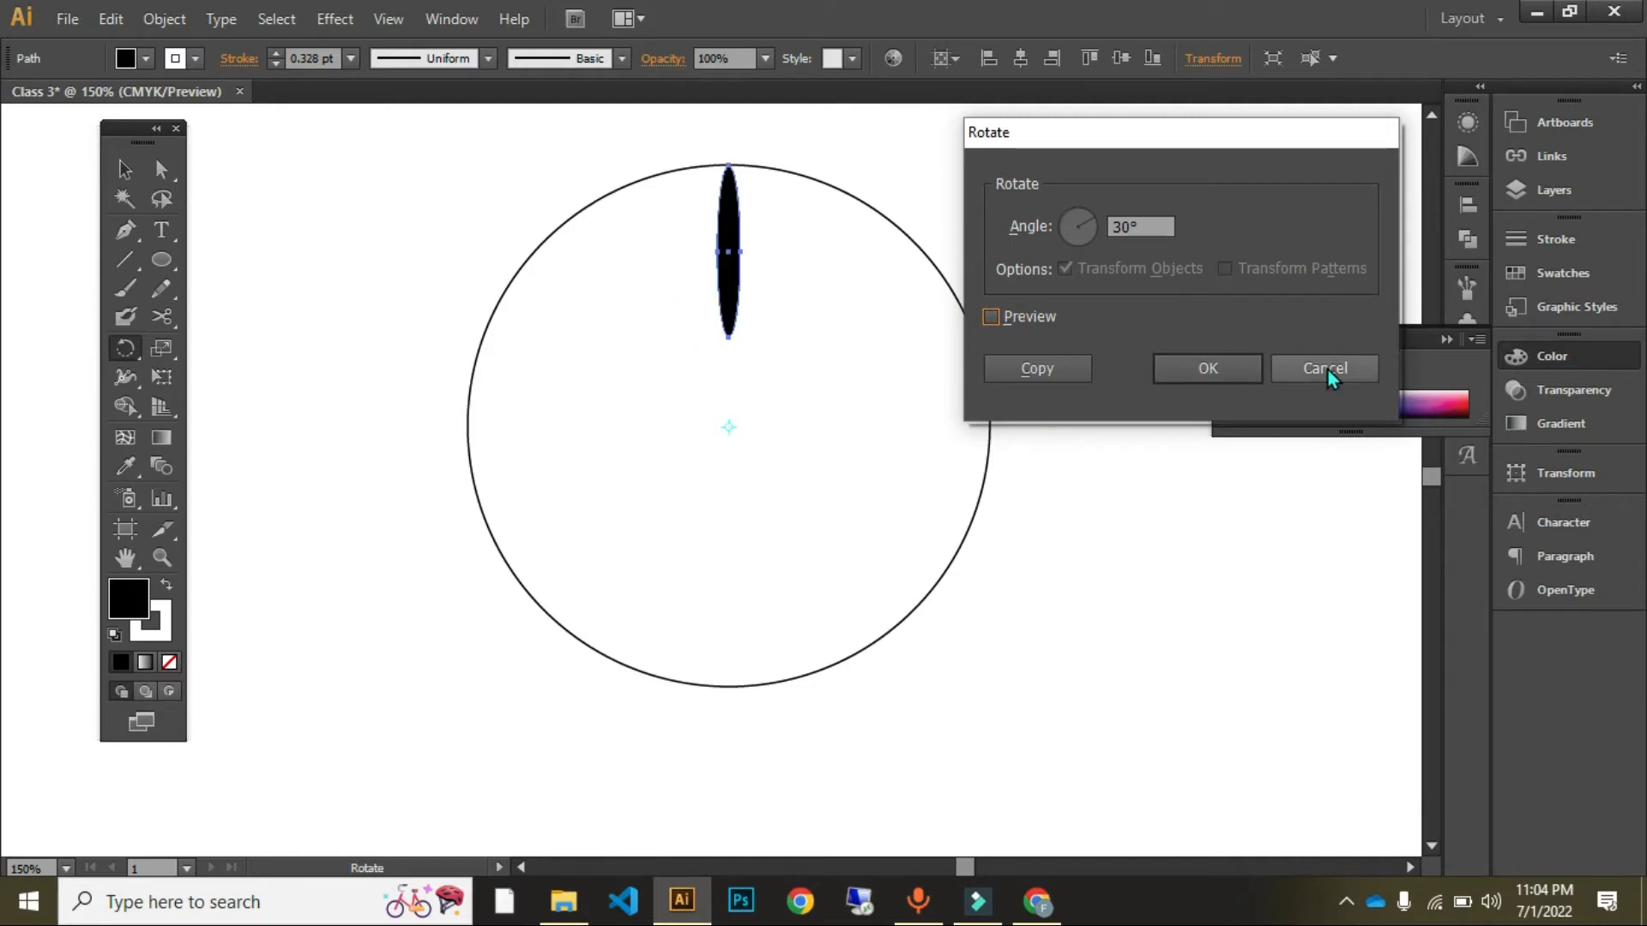
# Step: Create a copy of the narrow ellipse rotated 30° about the circle's centre
pyautogui.click(992, 317)
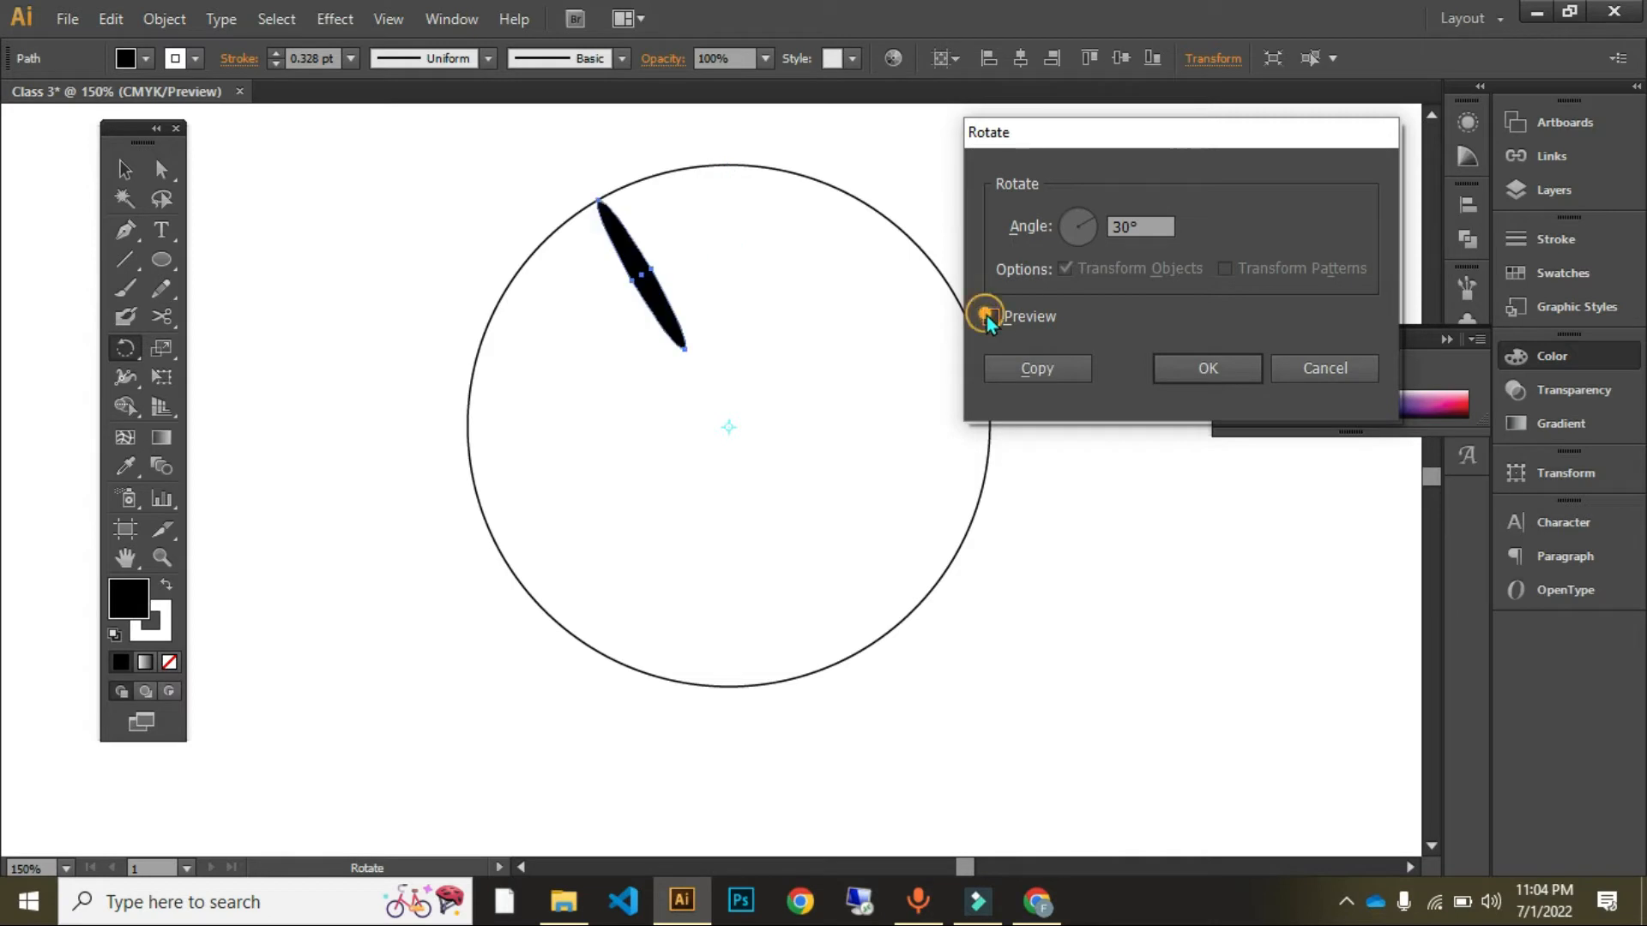
pyautogui.click(1036, 369)
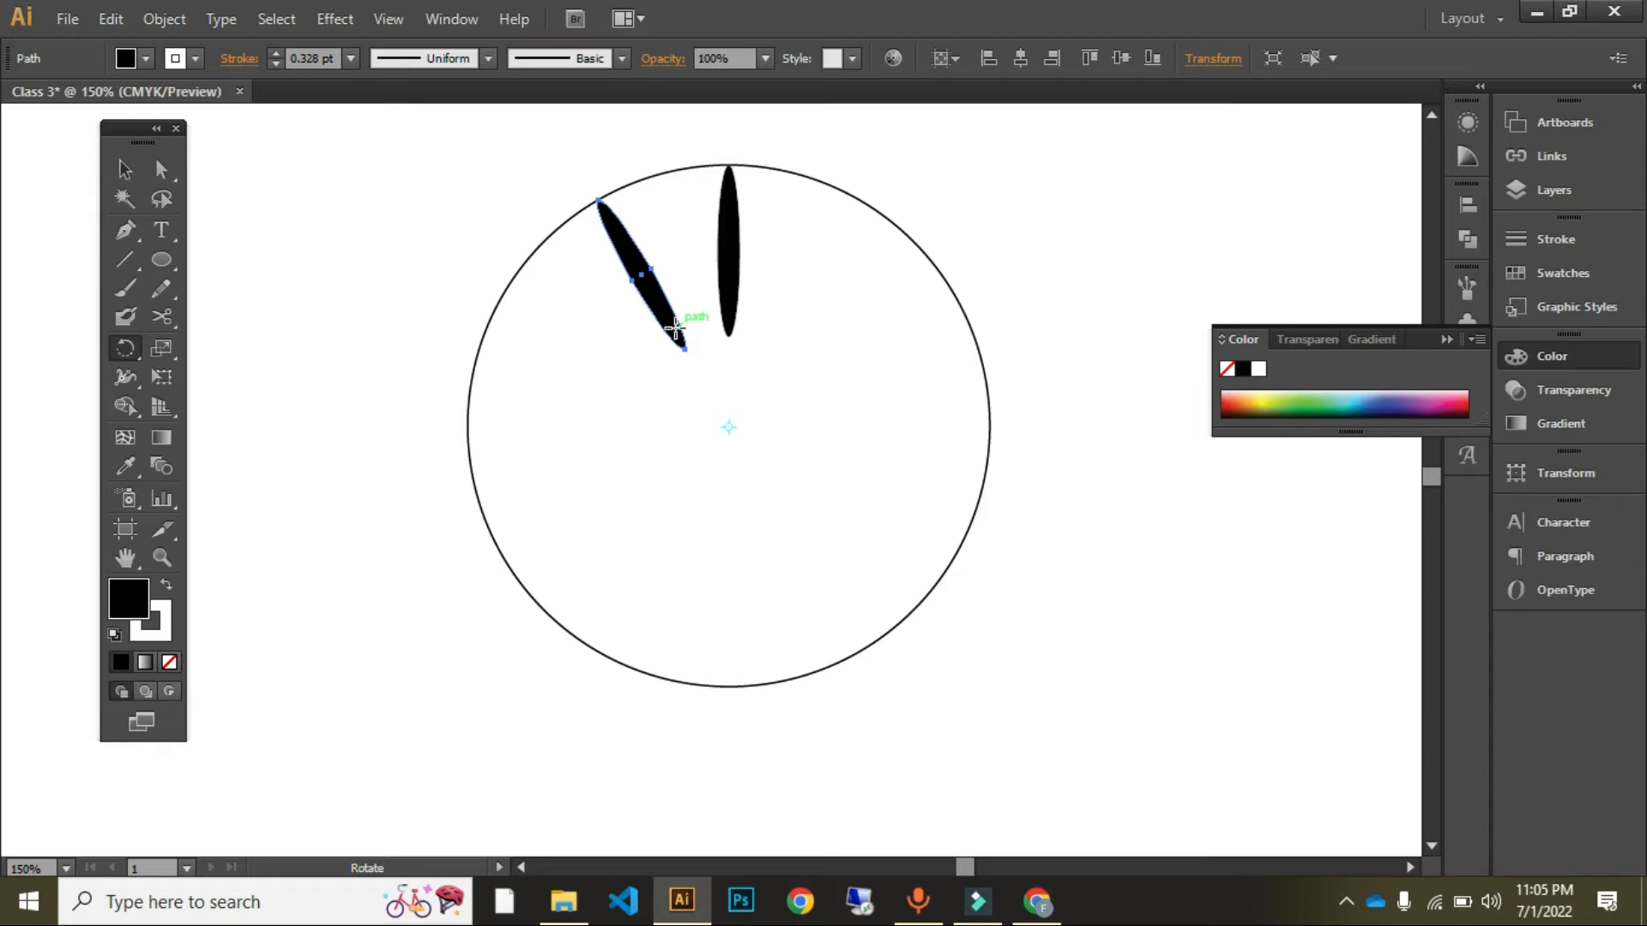
pyautogui.press('ctrl')
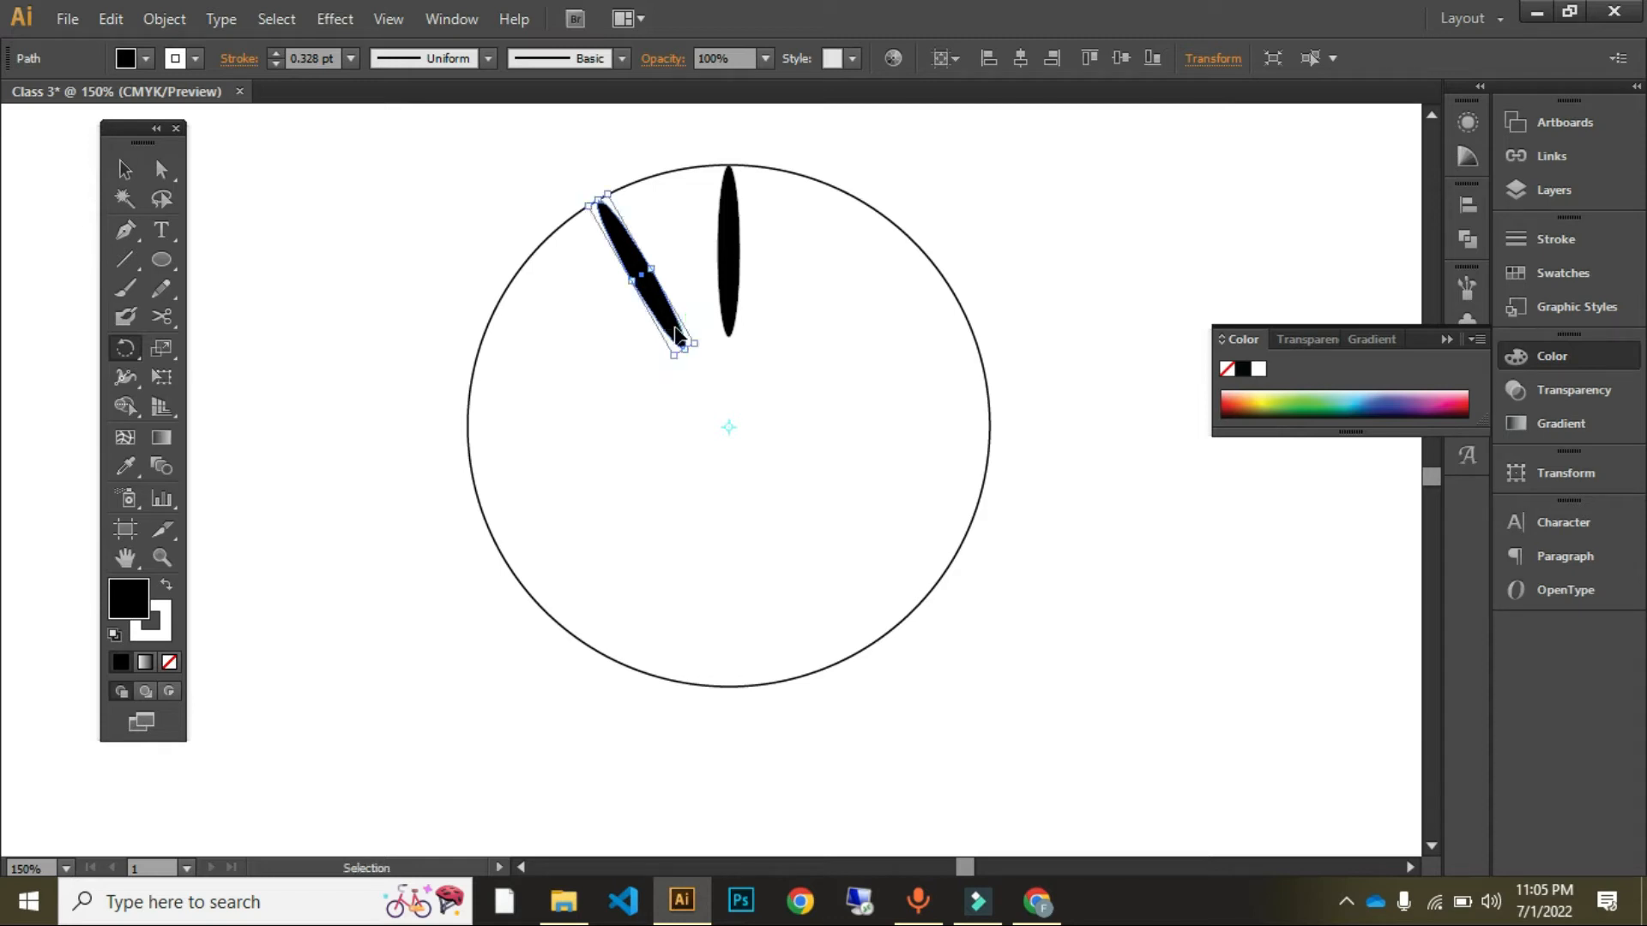
# Step: Repeat the 30° rotated copy of the narrow ellipse until twelve ellipses ring the circle
pyautogui.hotkey('ctrl', 'd')
pyautogui.hotkey('ctrl', 'd')
pyautogui.hotkey('ctrl', 'd')
pyautogui.hotkey('ctrl', 'd')
pyautogui.hotkey('ctrl', 'd')
pyautogui.hotkey('ctrl', 'd')
pyautogui.hotkey('ctrl', 'd')
pyautogui.hotkey('ctrl', 'd')
pyautogui.hotkey('ctrl', 'd')
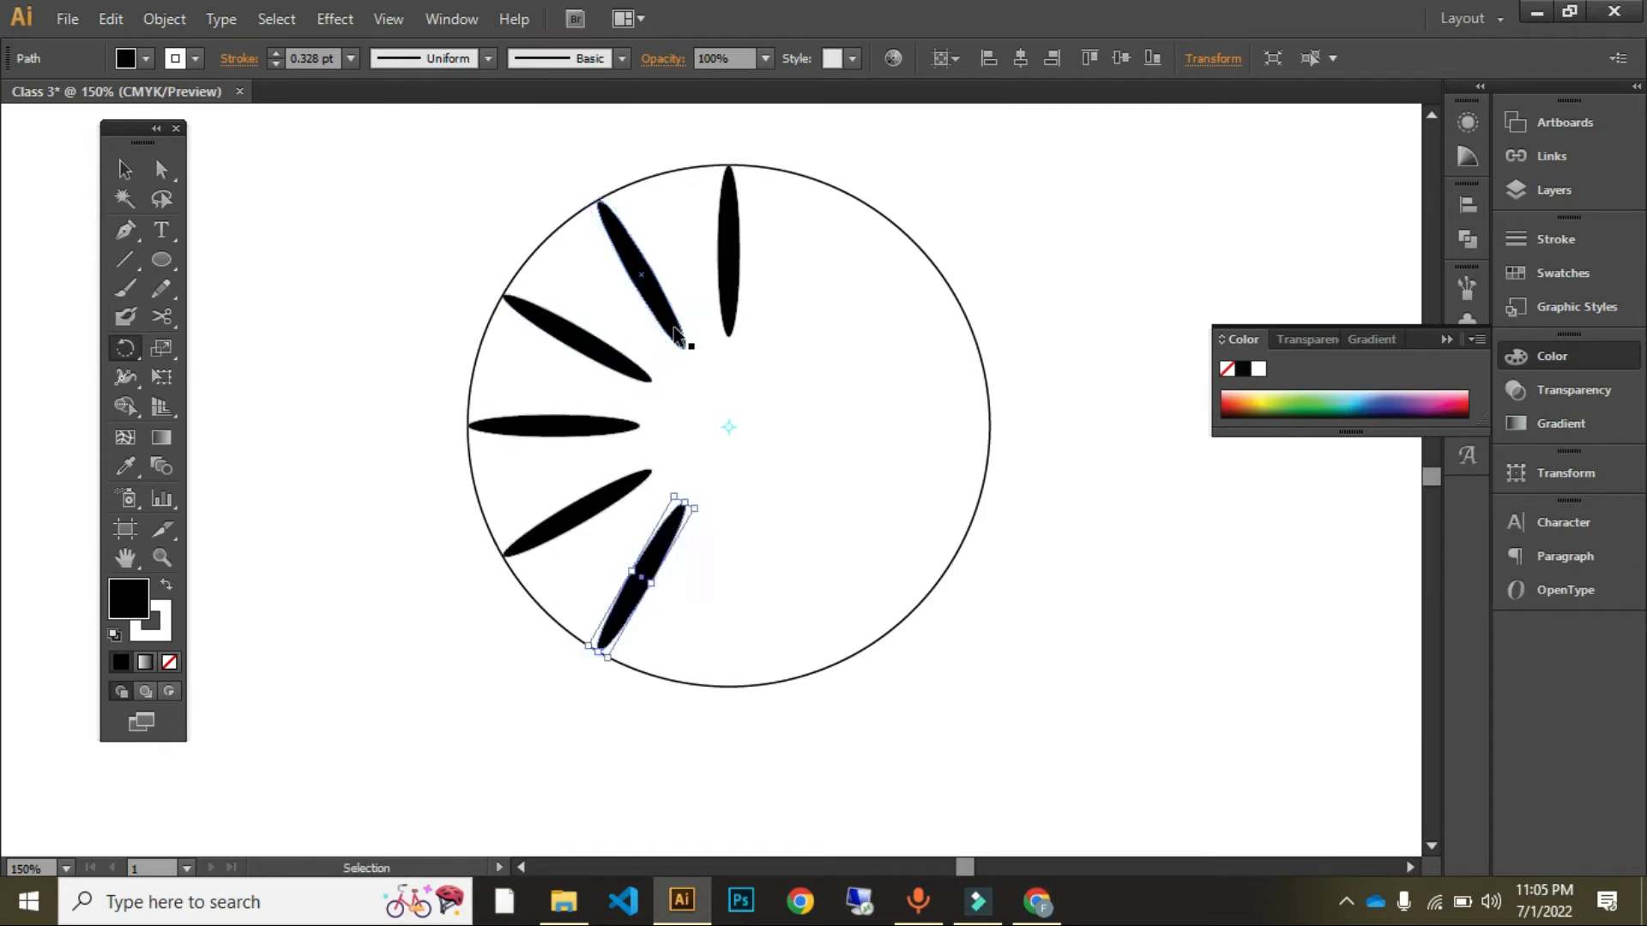
pyautogui.hotkey('ctrl', 'd')
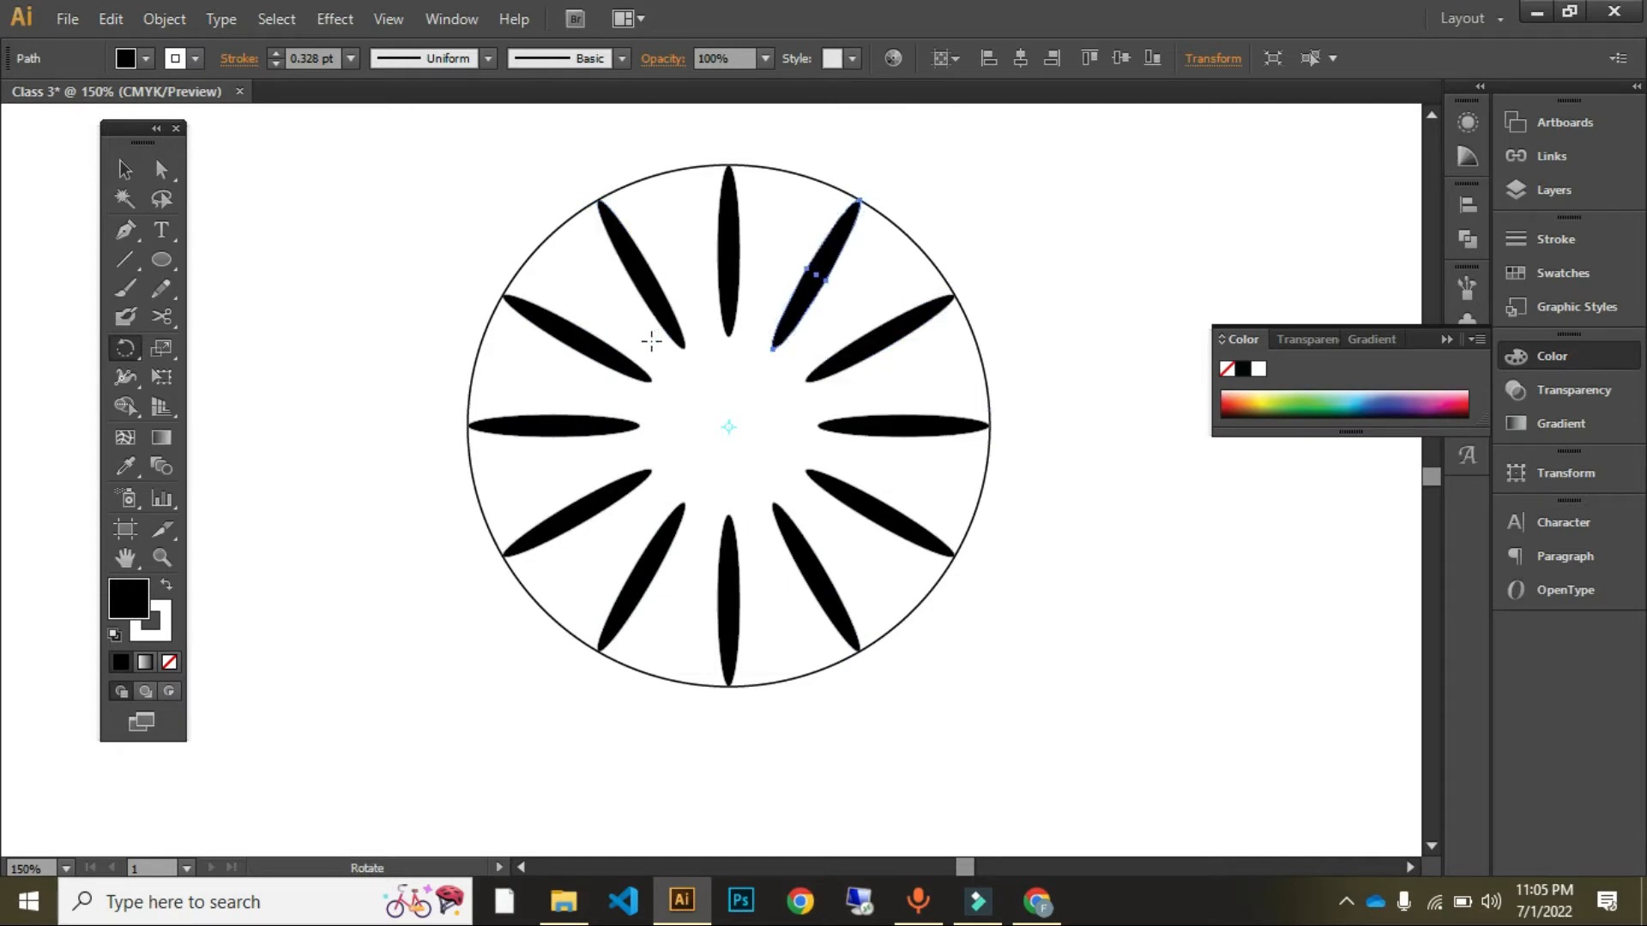
pyautogui.press('v')
pyautogui.click(697, 382)
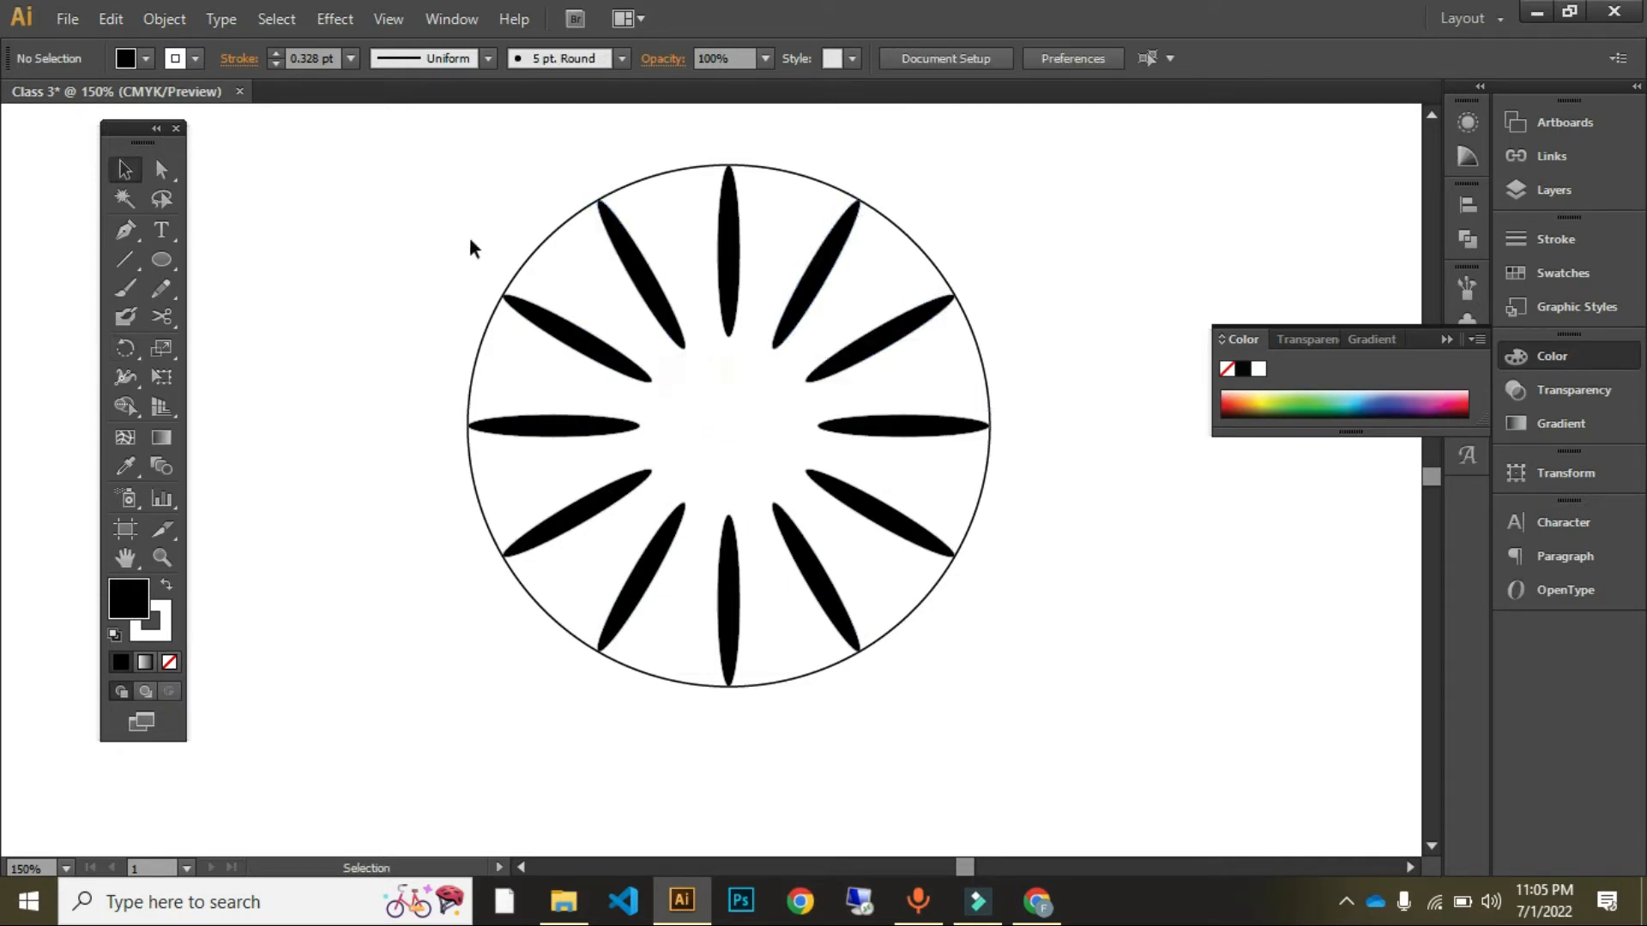
pyautogui.moveTo(495, 232); pyautogui.dragTo(1162, 721)
pyautogui.click(1165, 698)
pyautogui.click(984, 359)
# Step: Undo the repeated rotations, keeping only the vertical ellipse and its first 30° copy inside the circle
pyautogui.hotkey('ctrl', 'z')
pyautogui.hotkey('ctrl', 'z')
pyautogui.hotkey('ctrl', 'z')
pyautogui.hotkey('ctrl', 'z')
pyautogui.hotkey('ctrl', 'z')
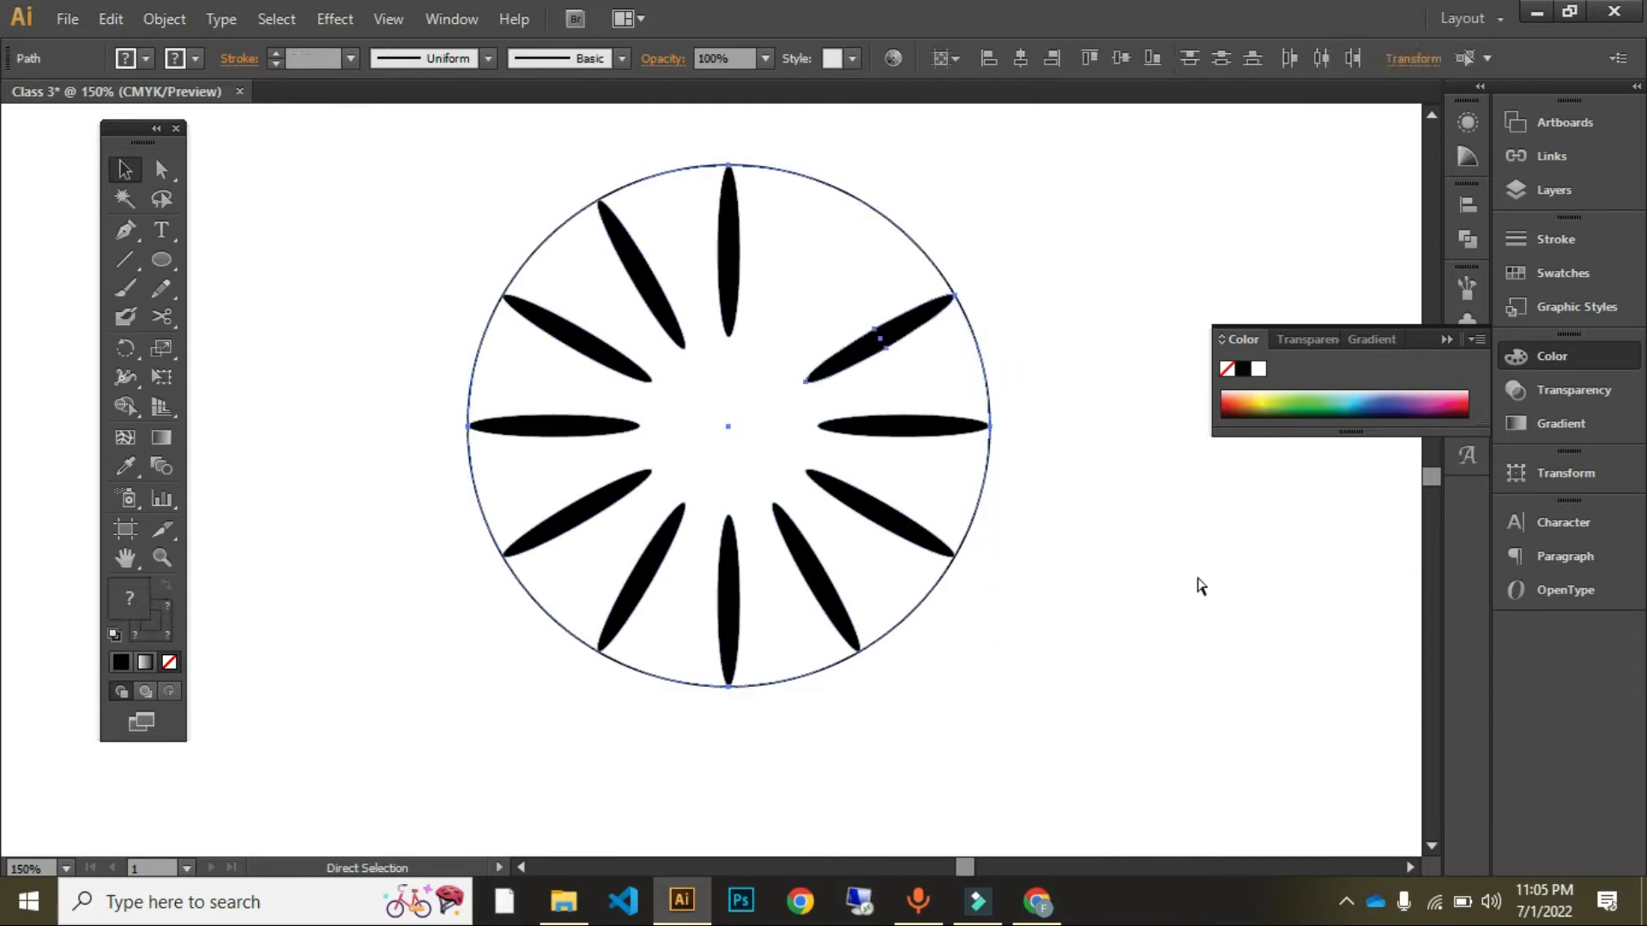
pyautogui.hotkey('ctrl', 'z')
pyautogui.hotkey('ctrl', 'z')
pyautogui.hotkey('ctrl', 'z')
pyautogui.hotkey('ctrl', 'z')
pyautogui.hotkey('ctrl', 'z')
pyautogui.hotkey('ctrl', 'z')
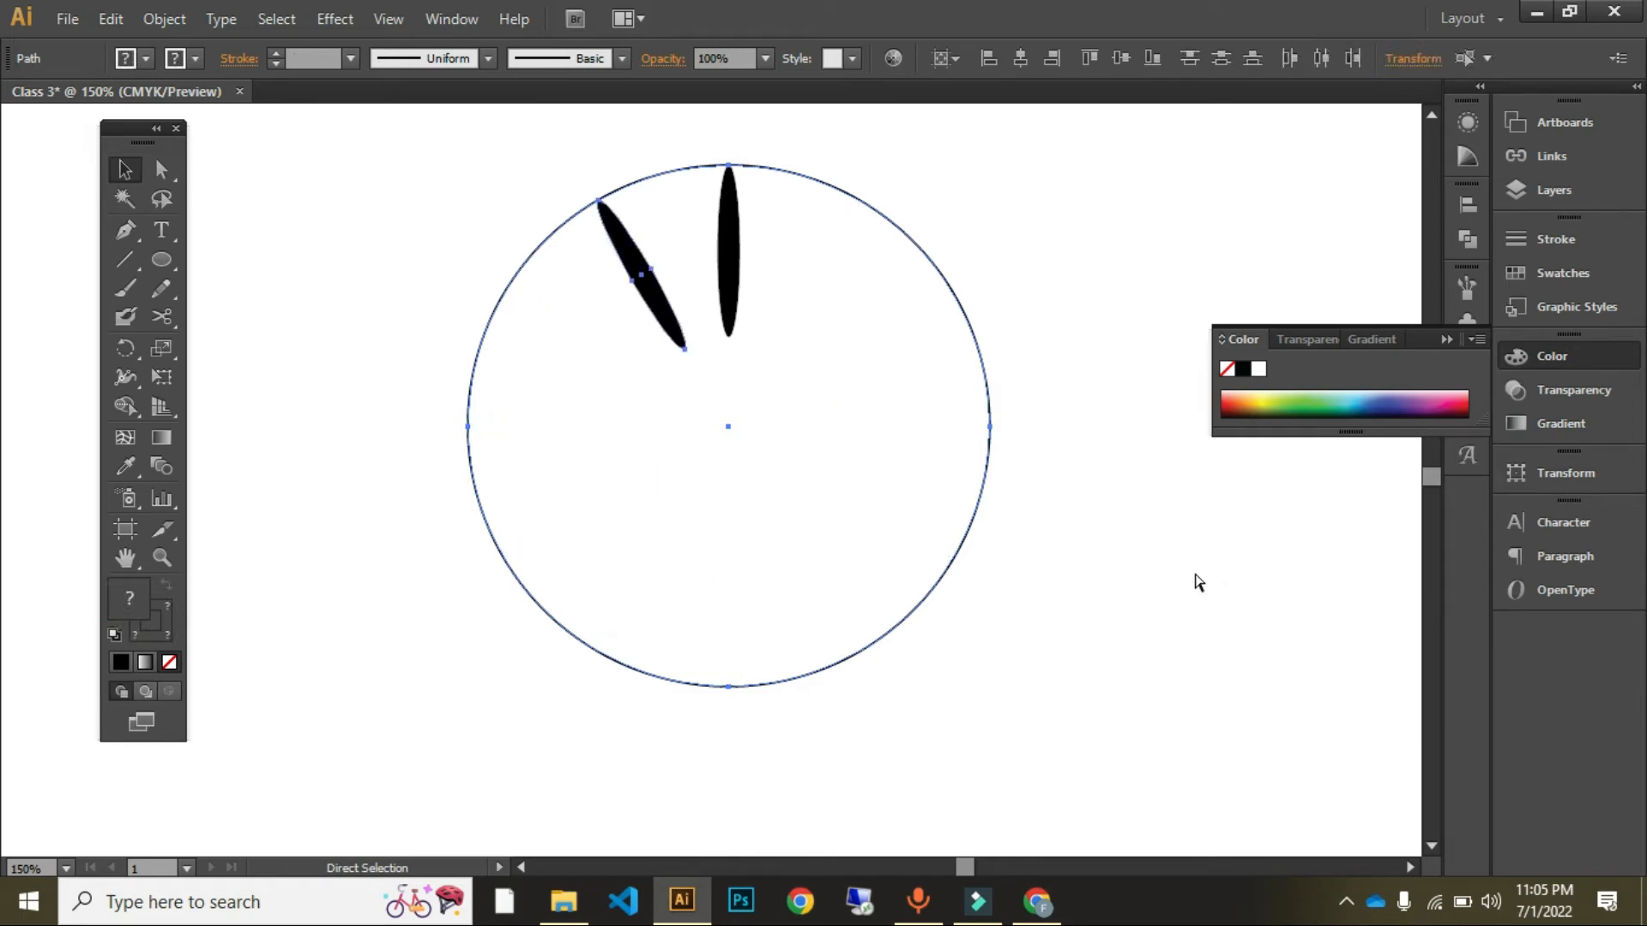
# Step: Remove the tilted ellipse copy and select the remaining vertical ellipse
pyautogui.click(1098, 281)
pyautogui.moveTo(566, 151); pyautogui.dragTo(770, 310)
pyautogui.click(728, 263)
pyautogui.click(675, 327)
pyautogui.click(727, 266)
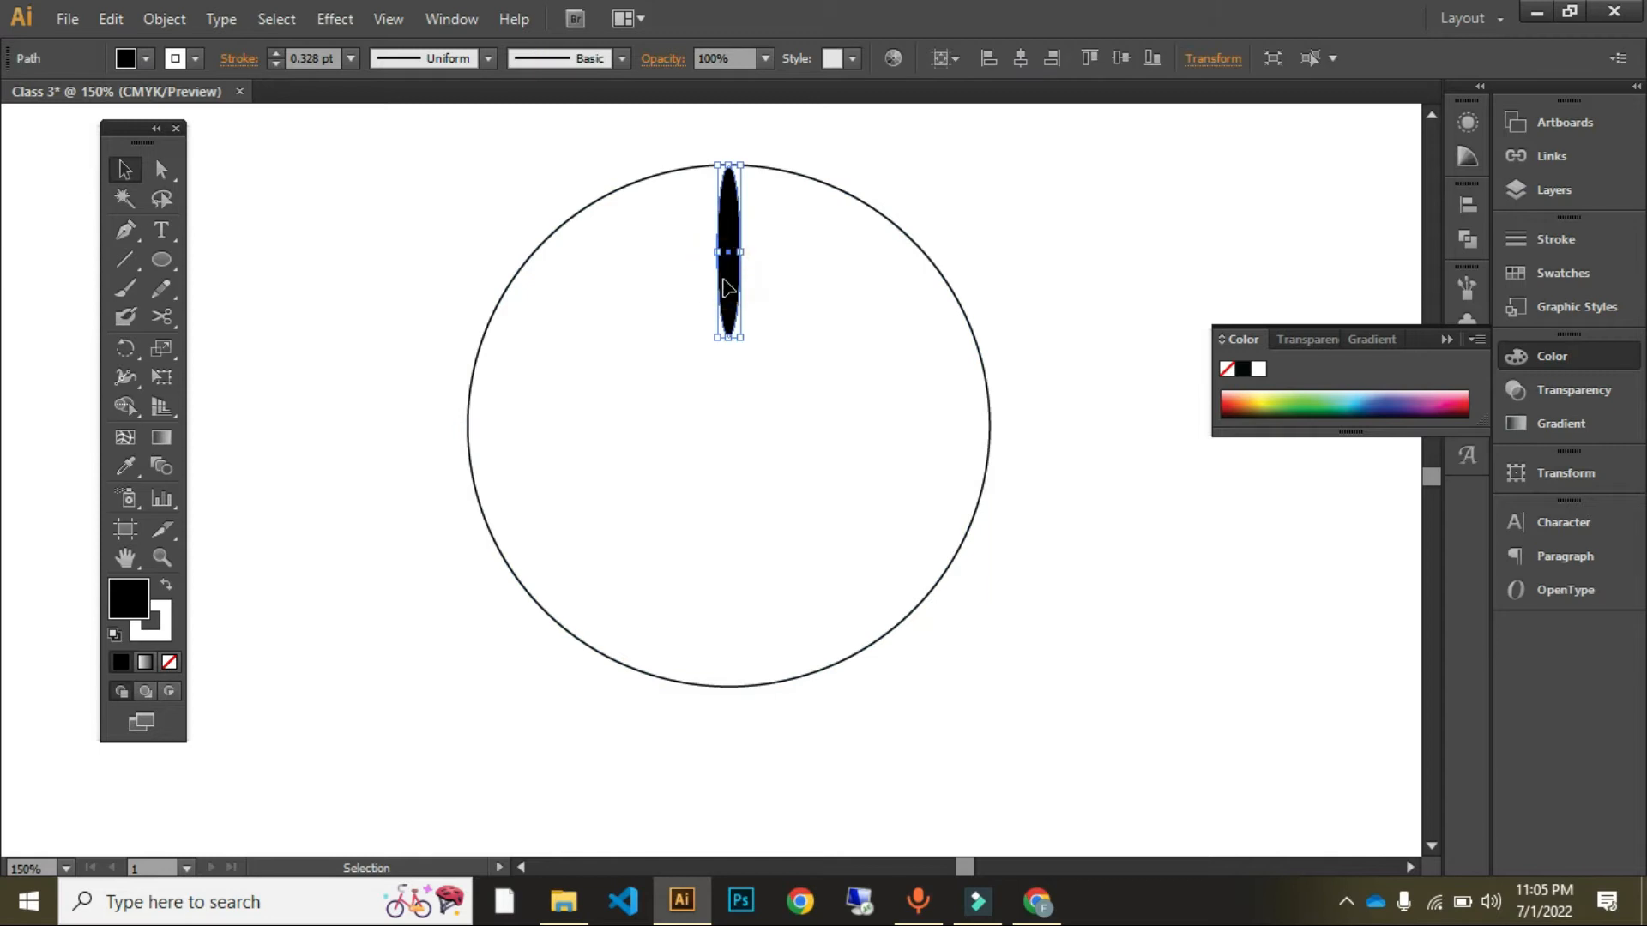
# Step: Try to set the vertical ellipse's rotation point at the circle's centre
pyautogui.press('r')
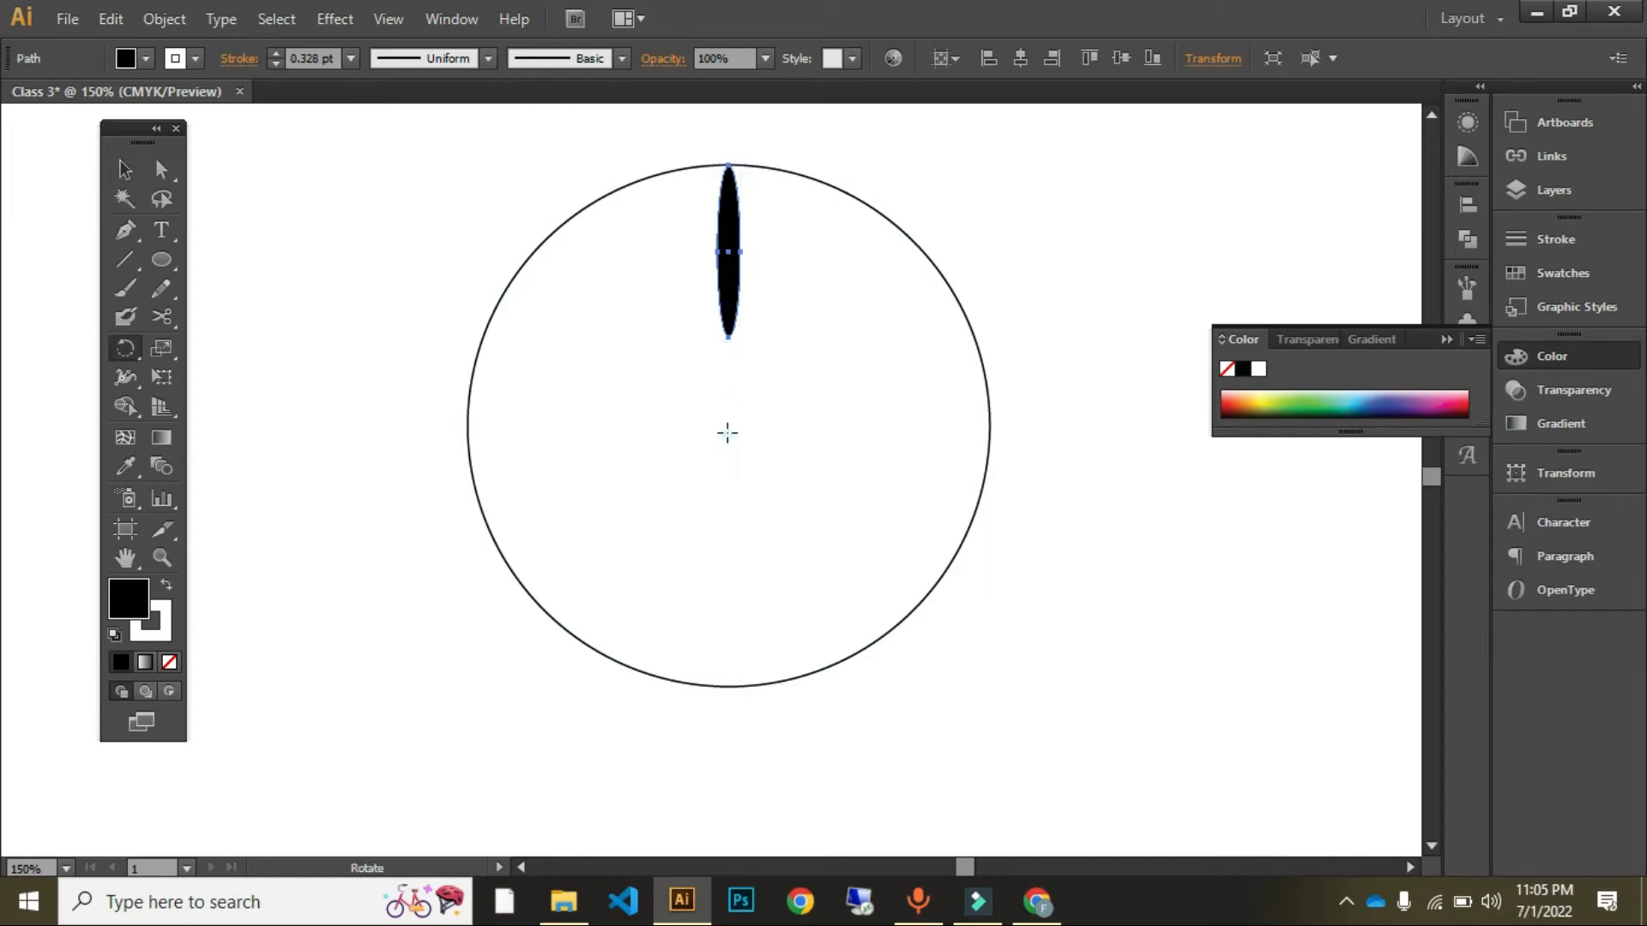
pyautogui.click(728, 425)
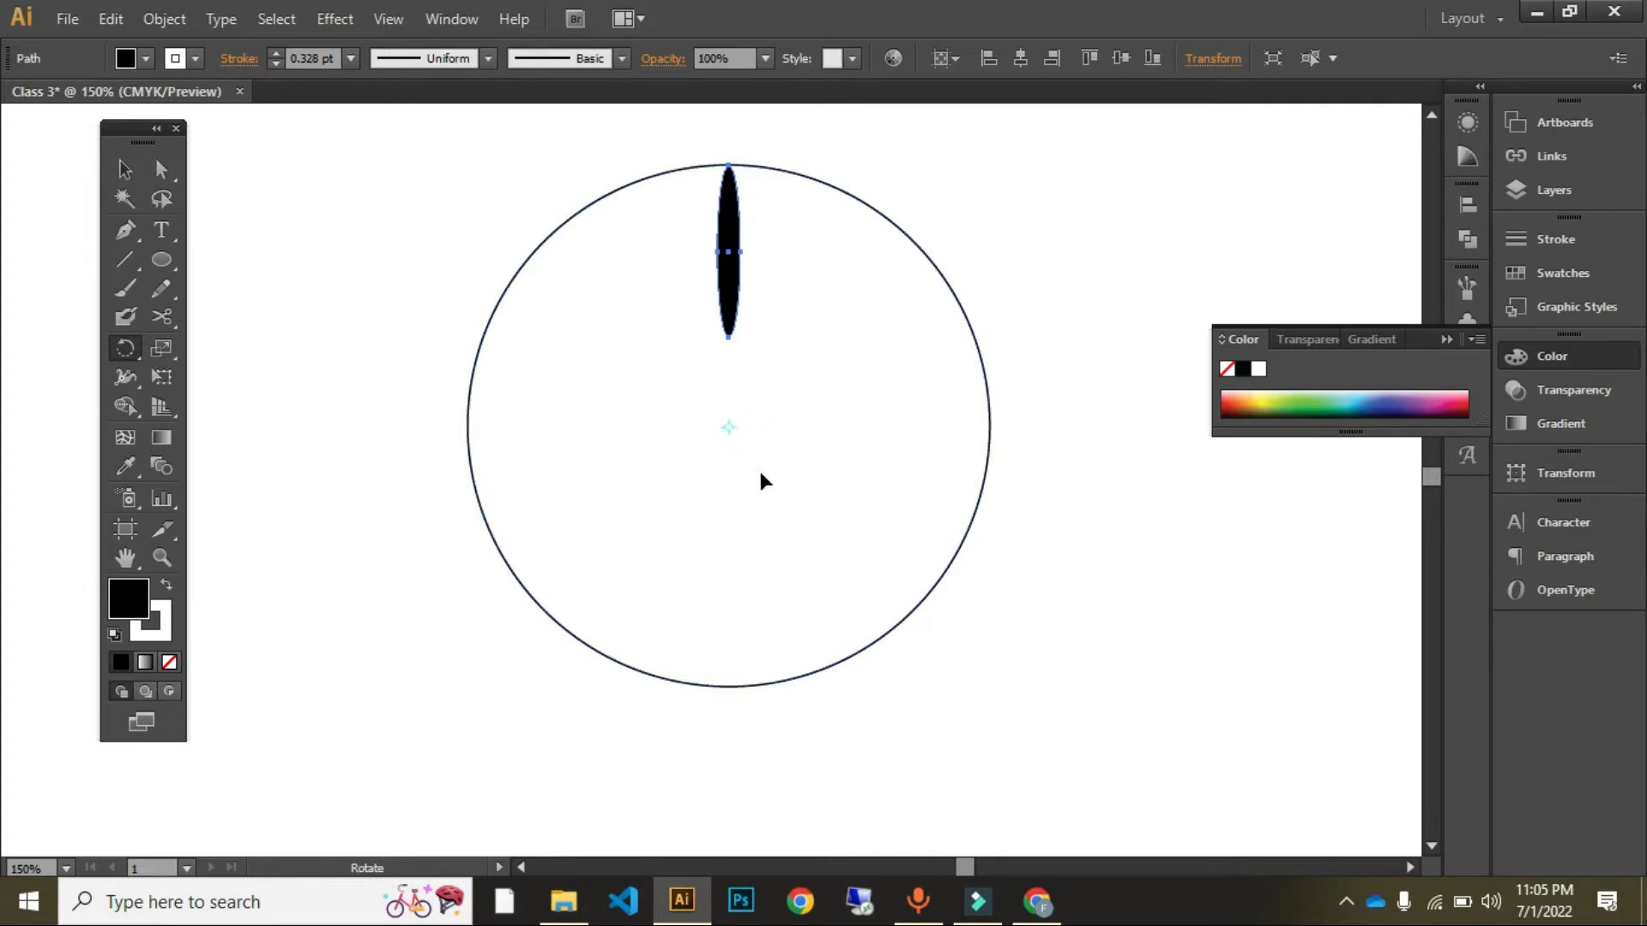
pyautogui.click(728, 428)
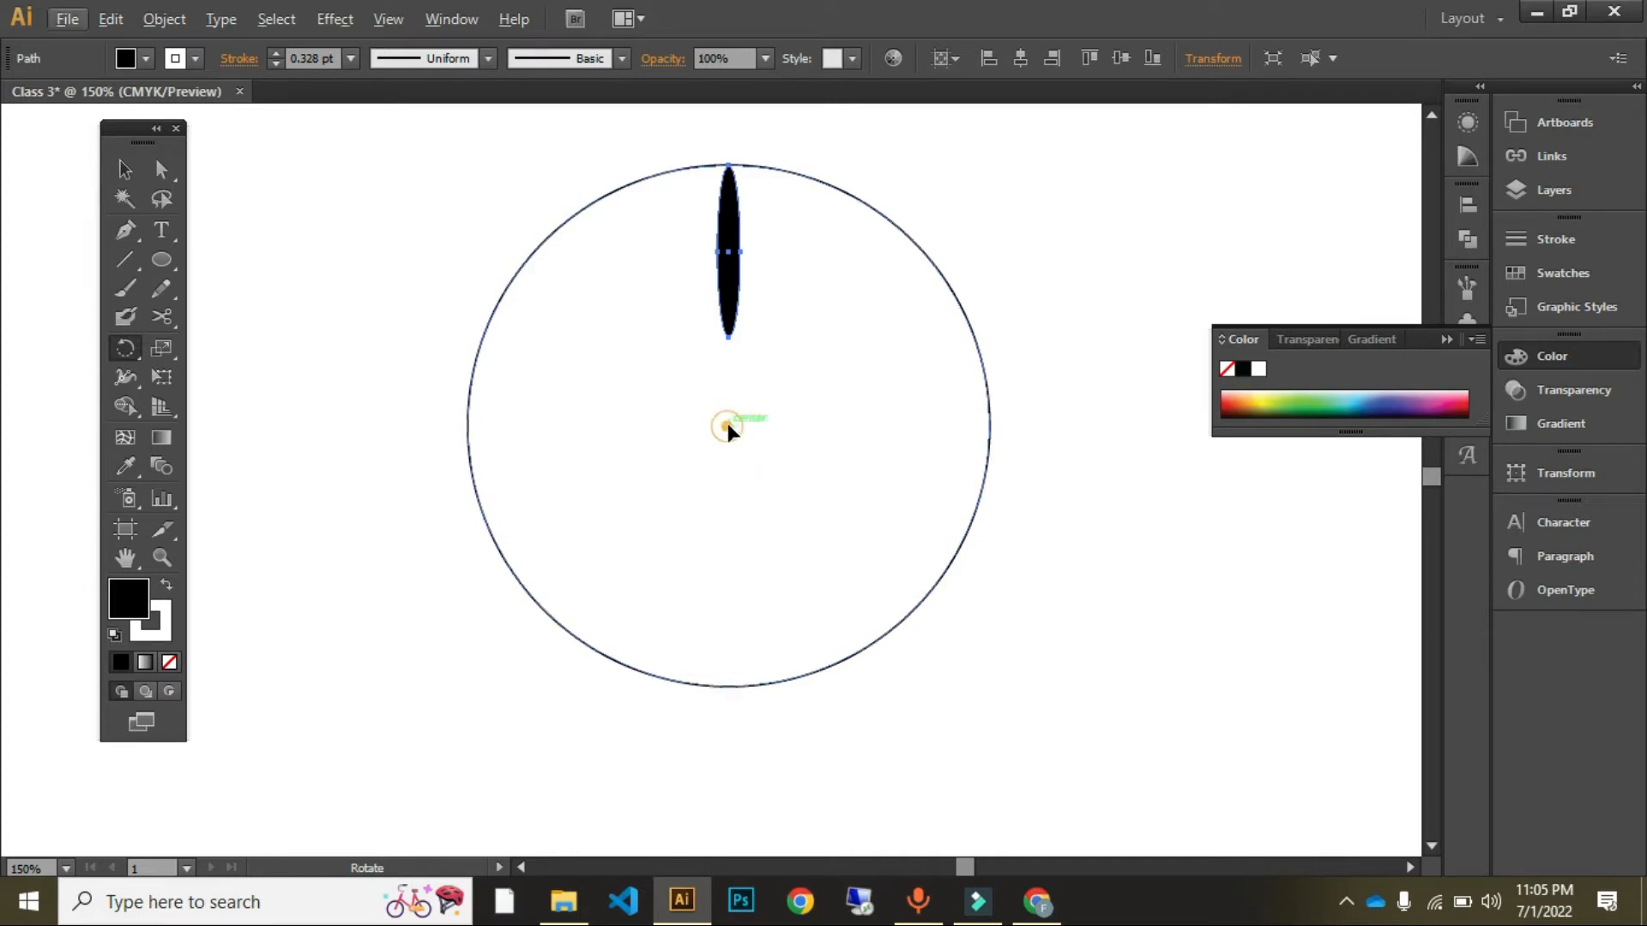
pyautogui.hotkey('ctrl', 'z')
pyautogui.click(684, 339)
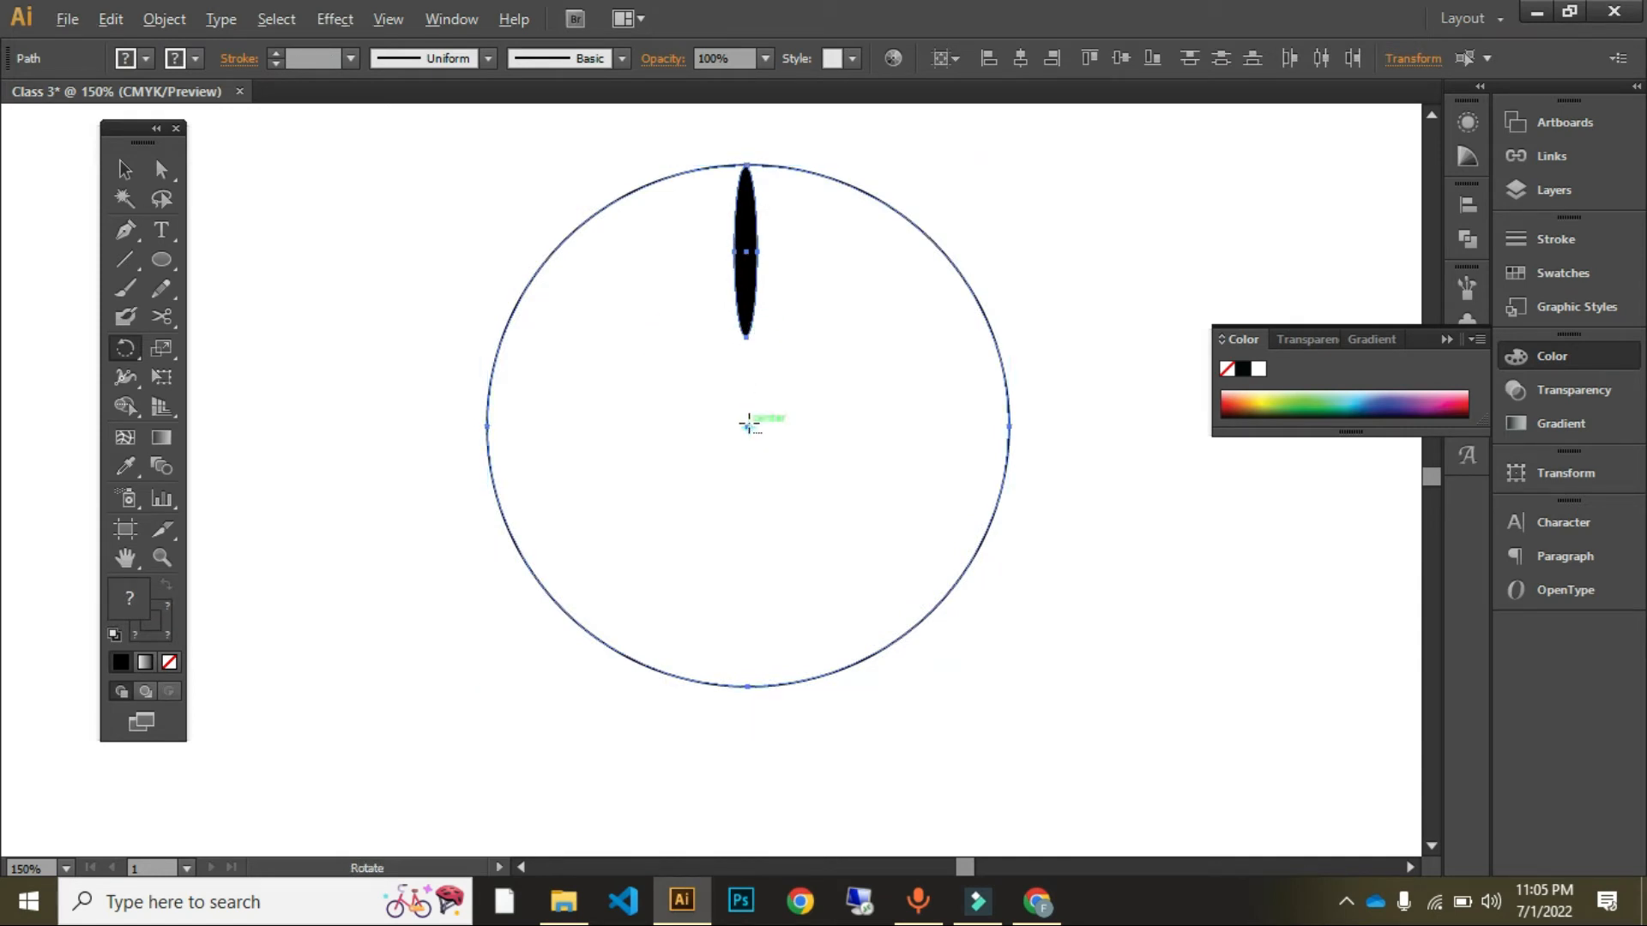
# Step: Create a copy of the circle and narrow ellipse rotated by 360/12 degrees about the circle's centre
pyautogui.keyDown('alt'); pyautogui.click(747, 424); pyautogui.keyUp('alt')
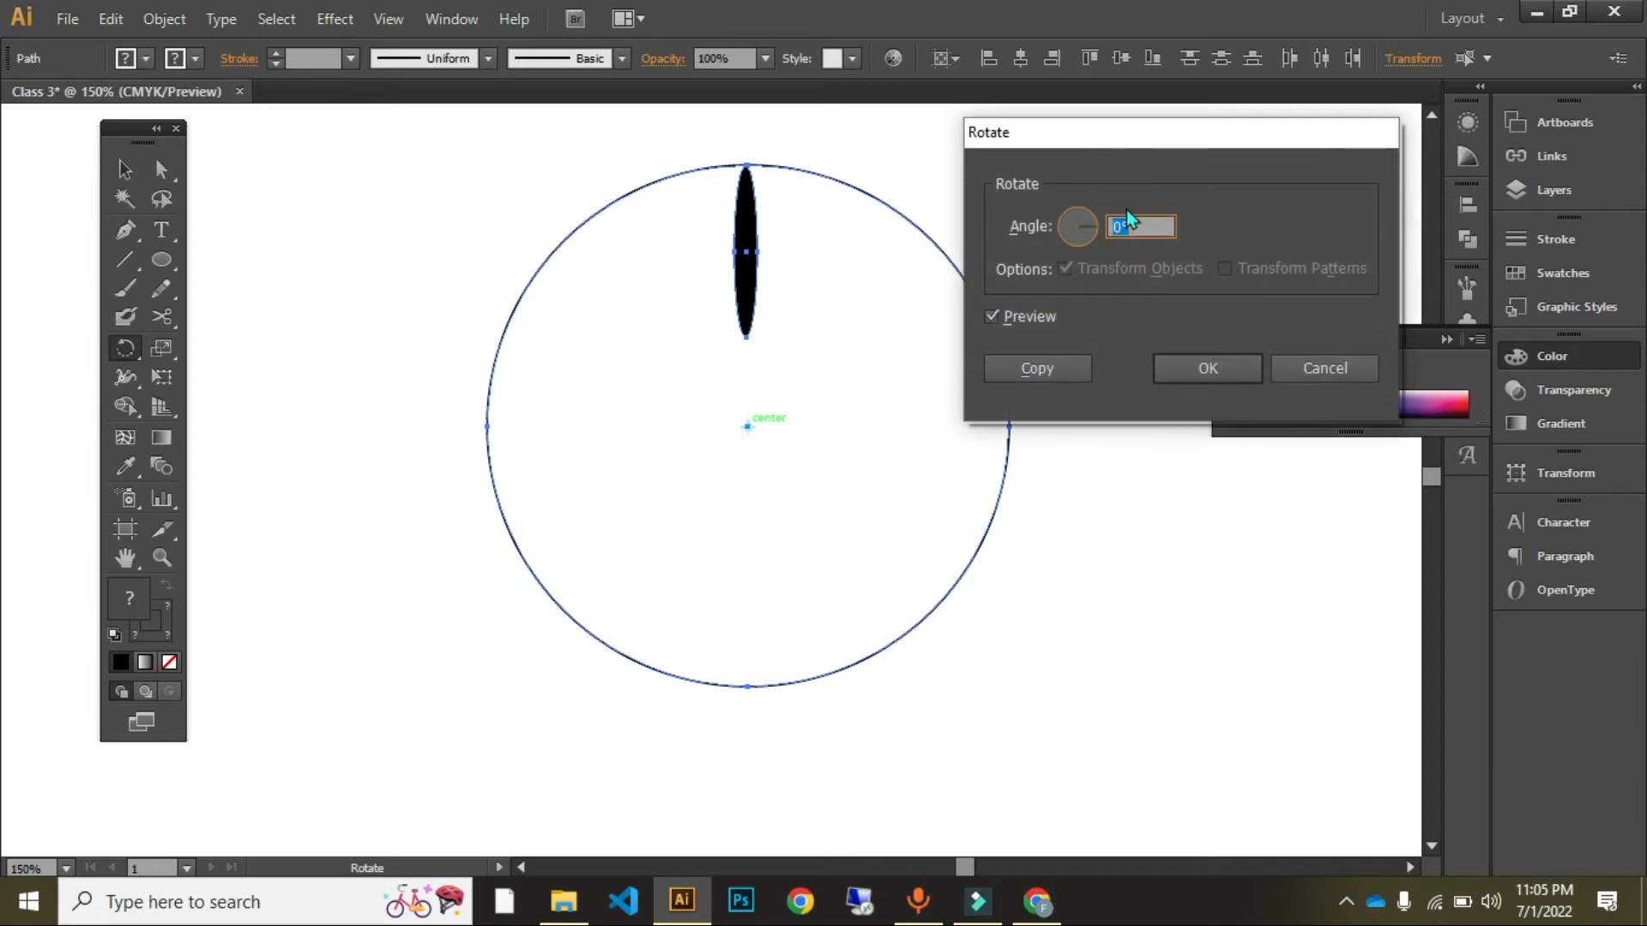
pyautogui.write('360/12')
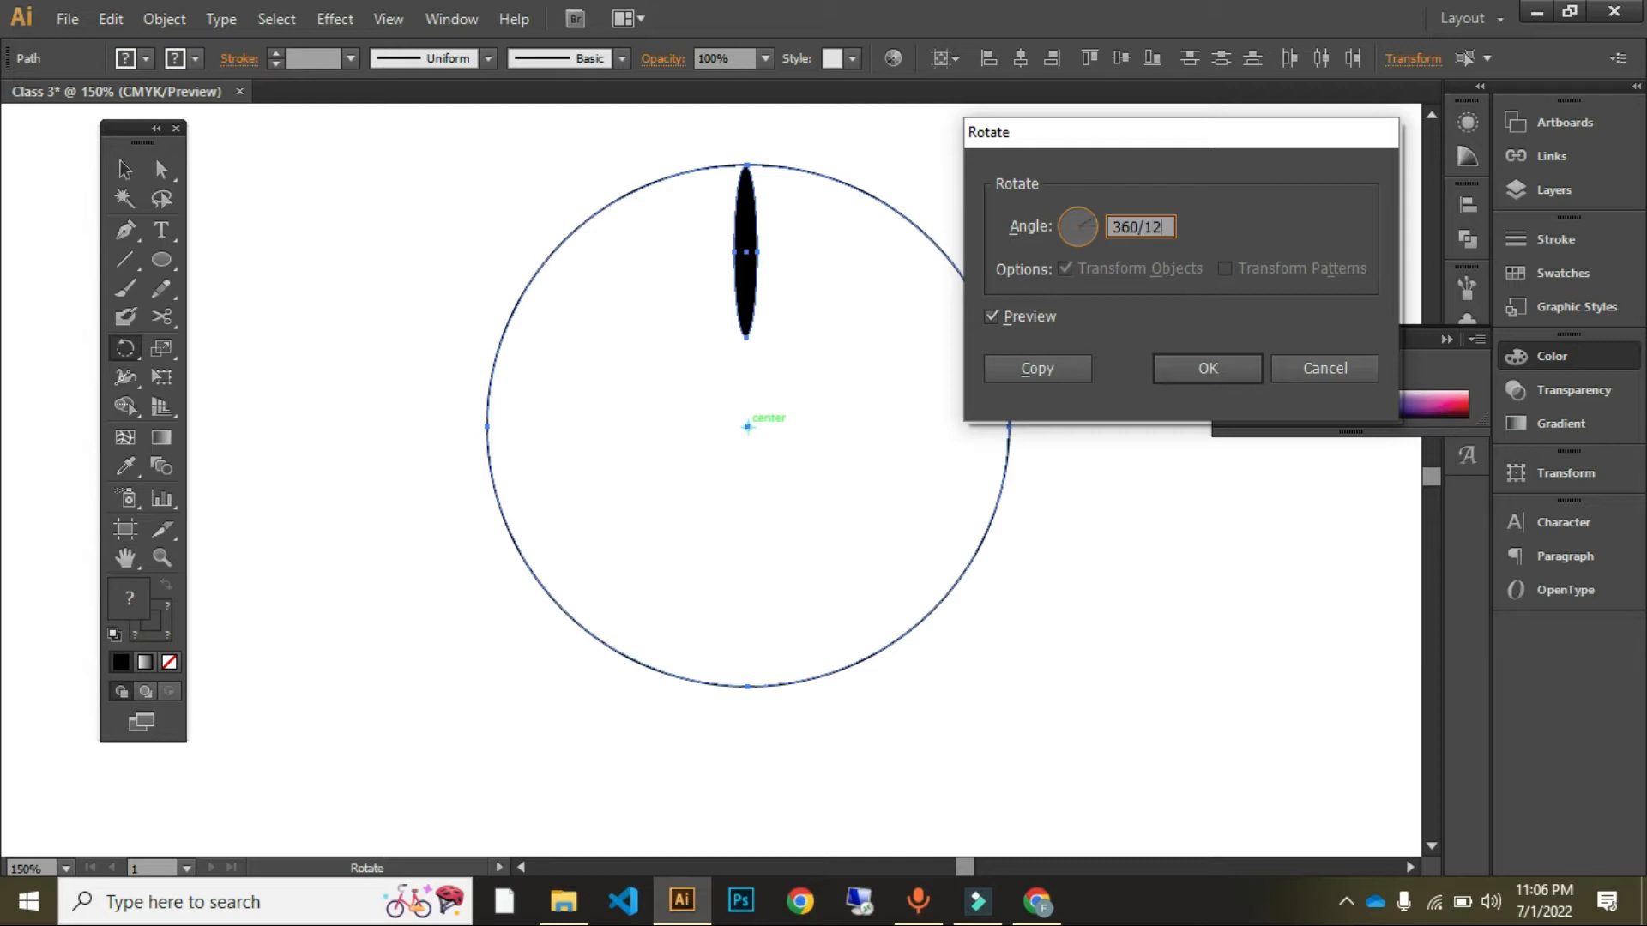
pyautogui.click(1077, 380)
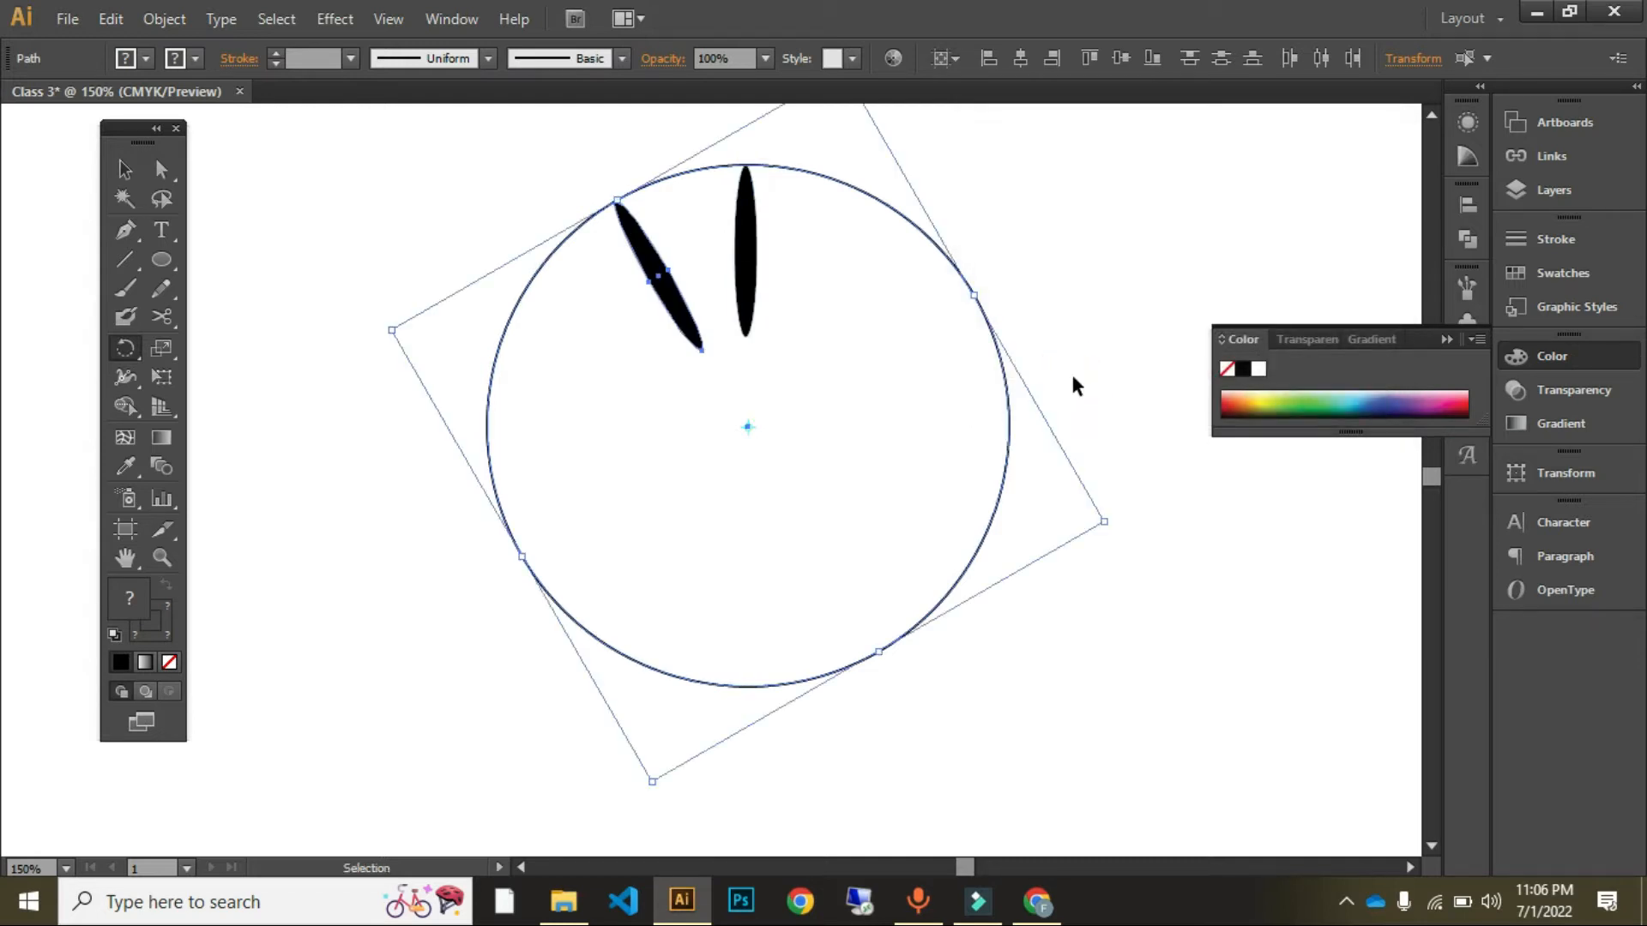
# Step: Repeat the rotated copy around the centre until twelve narrow ellipses complete the ring, leaving nothing selected
pyautogui.hotkey('ctrl', 'd')
pyautogui.hotkey('ctrl', 'd')
pyautogui.hotkey('ctrl', 'd')
pyautogui.hotkey('ctrl', 'd')
pyautogui.hotkey('ctrl', 'd')
pyautogui.hotkey('ctrl', 'd')
pyautogui.hotkey('ctrl', 'd')
pyautogui.hotkey('ctrl', 'd')
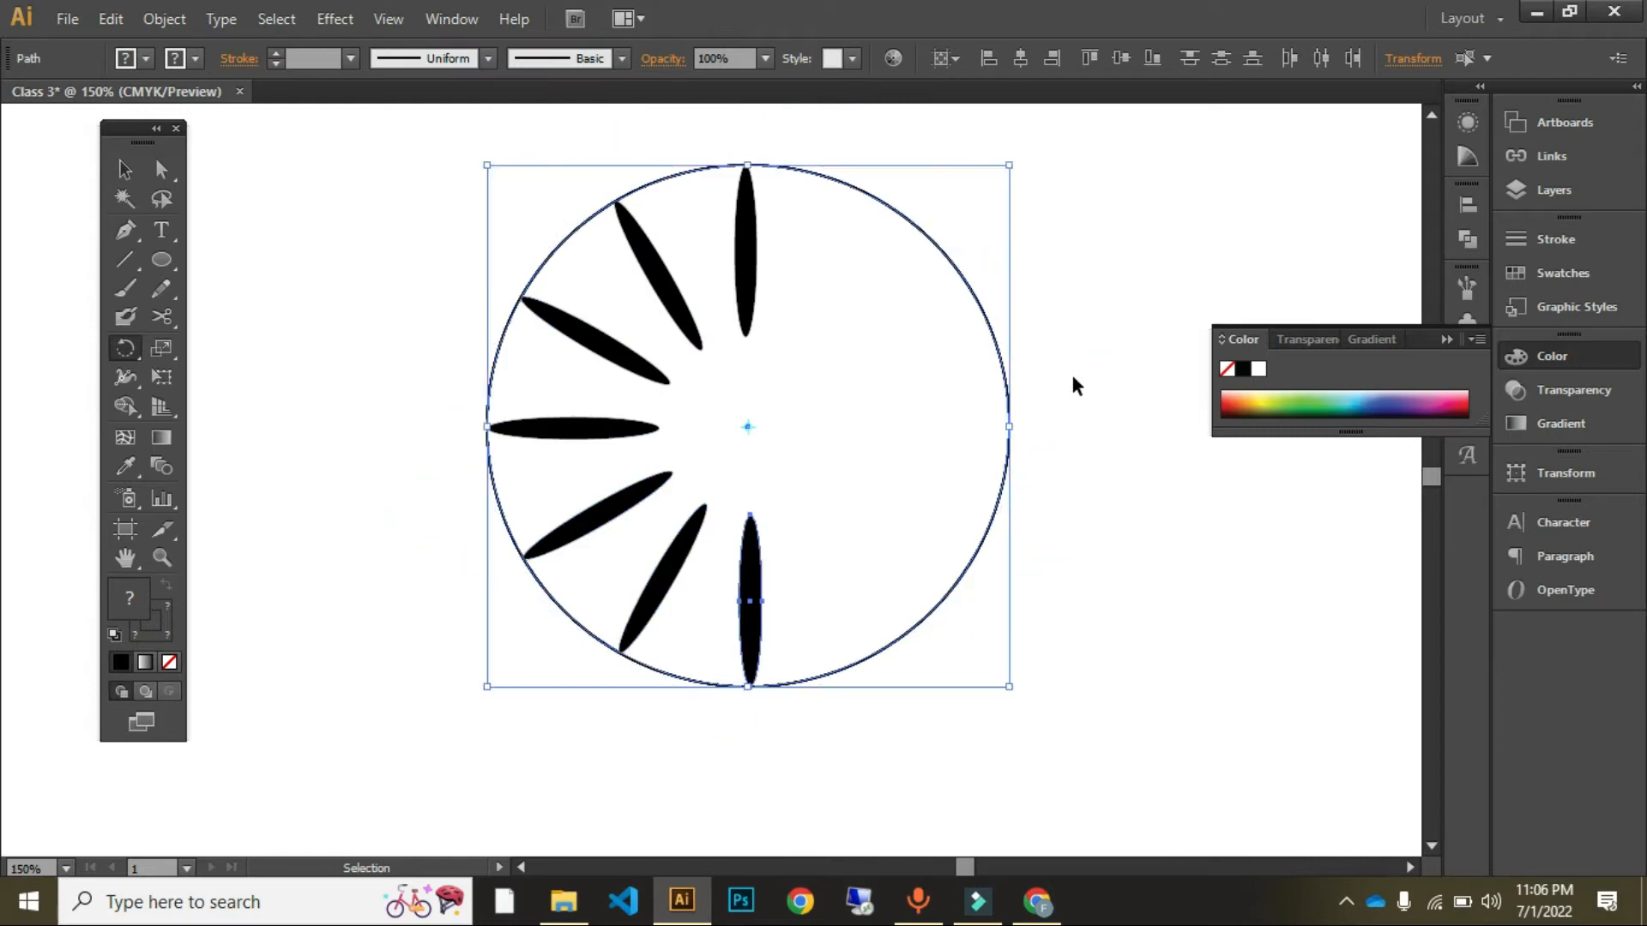
pyautogui.hotkey('ctrl', 'd')
pyautogui.hotkey('ctrl', 'd')
pyautogui.hotkey('ctrl', 'd')
pyautogui.hotkey('ctrl', 'd')
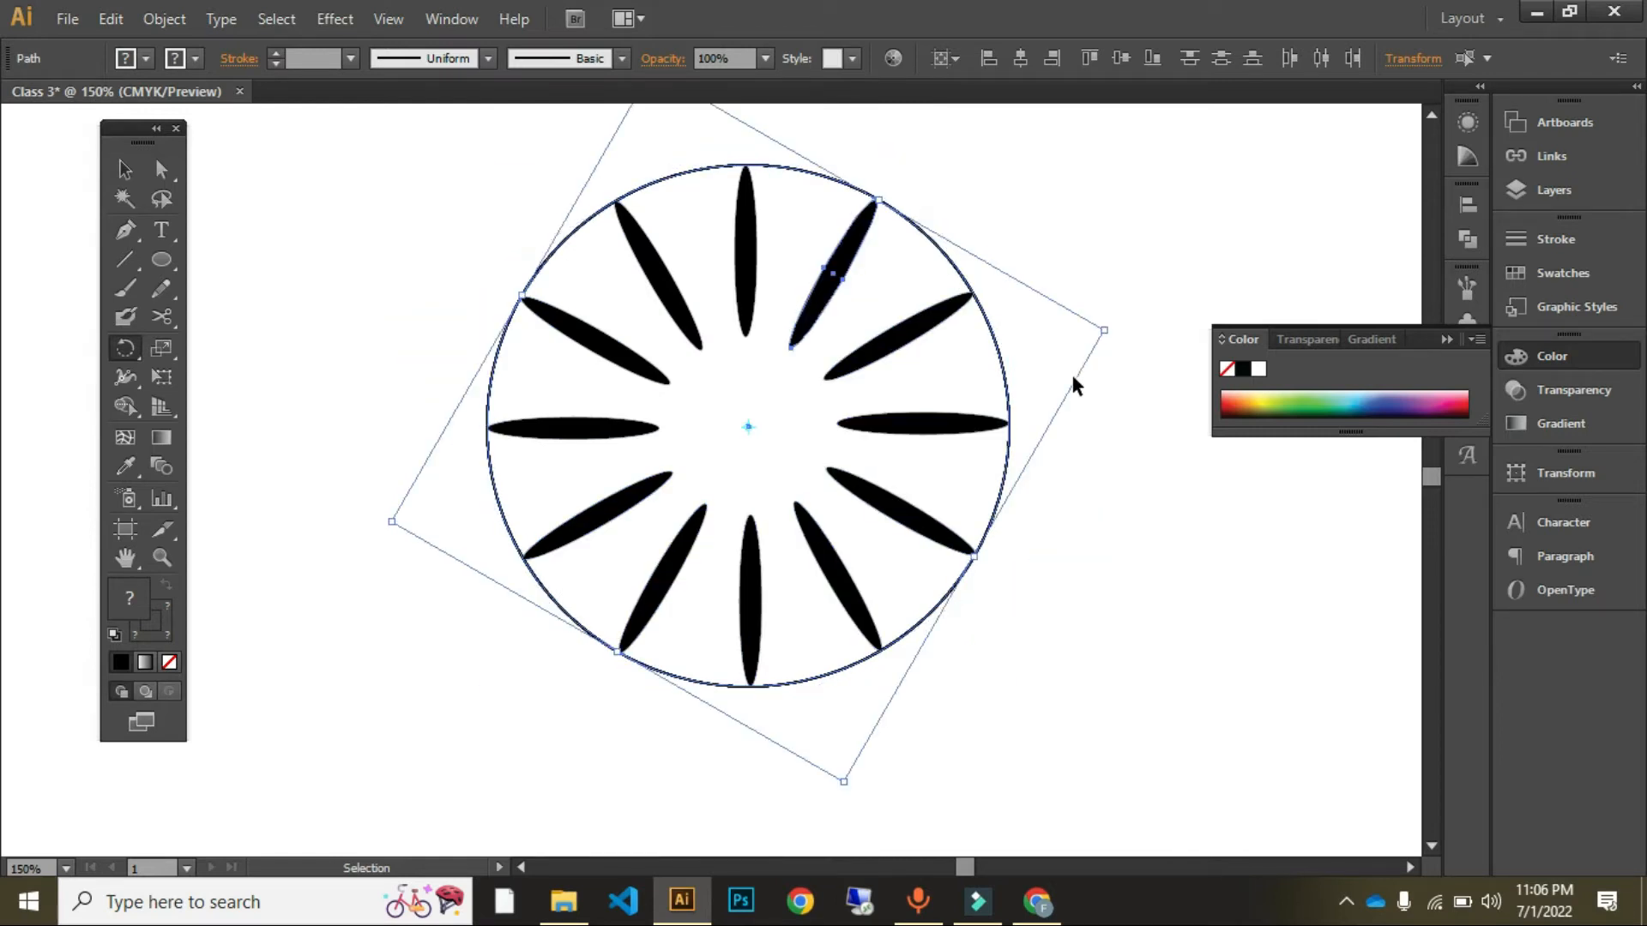
pyautogui.press('v')
pyautogui.click(1120, 485)
# Step: Try to delete the circle outline around the ellipses and undo the deletion
pyautogui.click(997, 354)
pyautogui.doubleClick(998, 354)
pyautogui.click(1158, 497)
pyautogui.click(21, 118)
pyautogui.moveTo(507, 232); pyautogui.dragTo(580, 269)
pyautogui.press('Delete')
pyautogui.hotkey('ctrl', 'z')
pyautogui.click(330, 216)
pyautogui.moveTo(363, 189); pyautogui.dragTo(934, 660)
pyautogui.click(1084, 632)
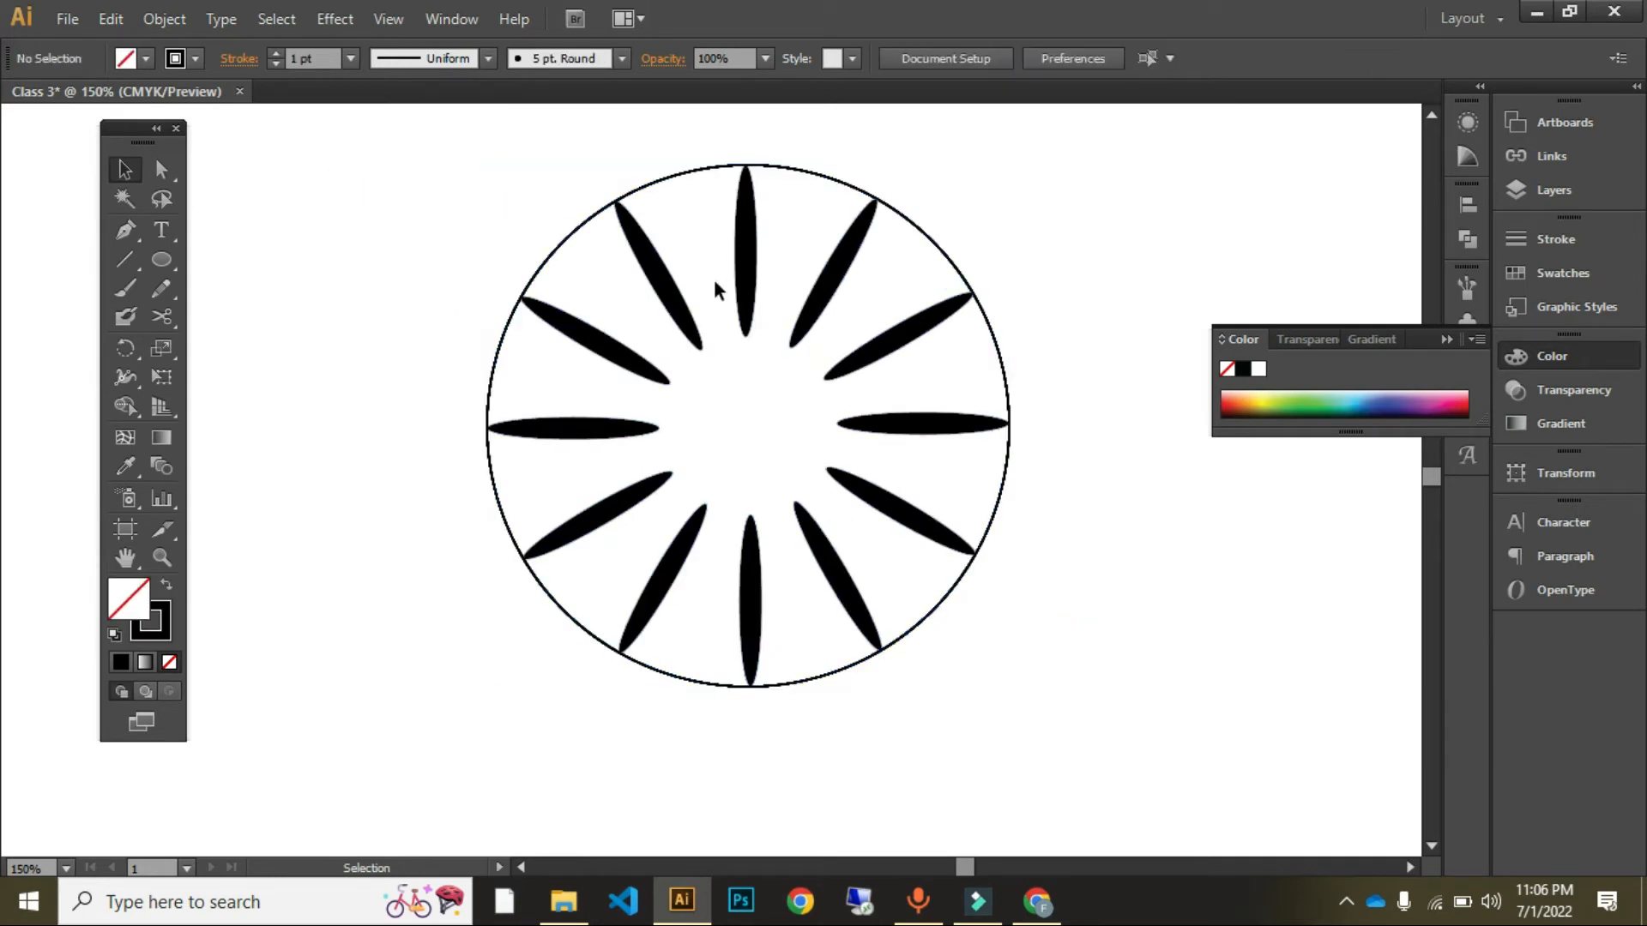
# Step: Delete the stacked circle outlines one by one, keeping only the twelve narrow ellipses
pyautogui.click(736, 250)
pyautogui.click(1114, 426)
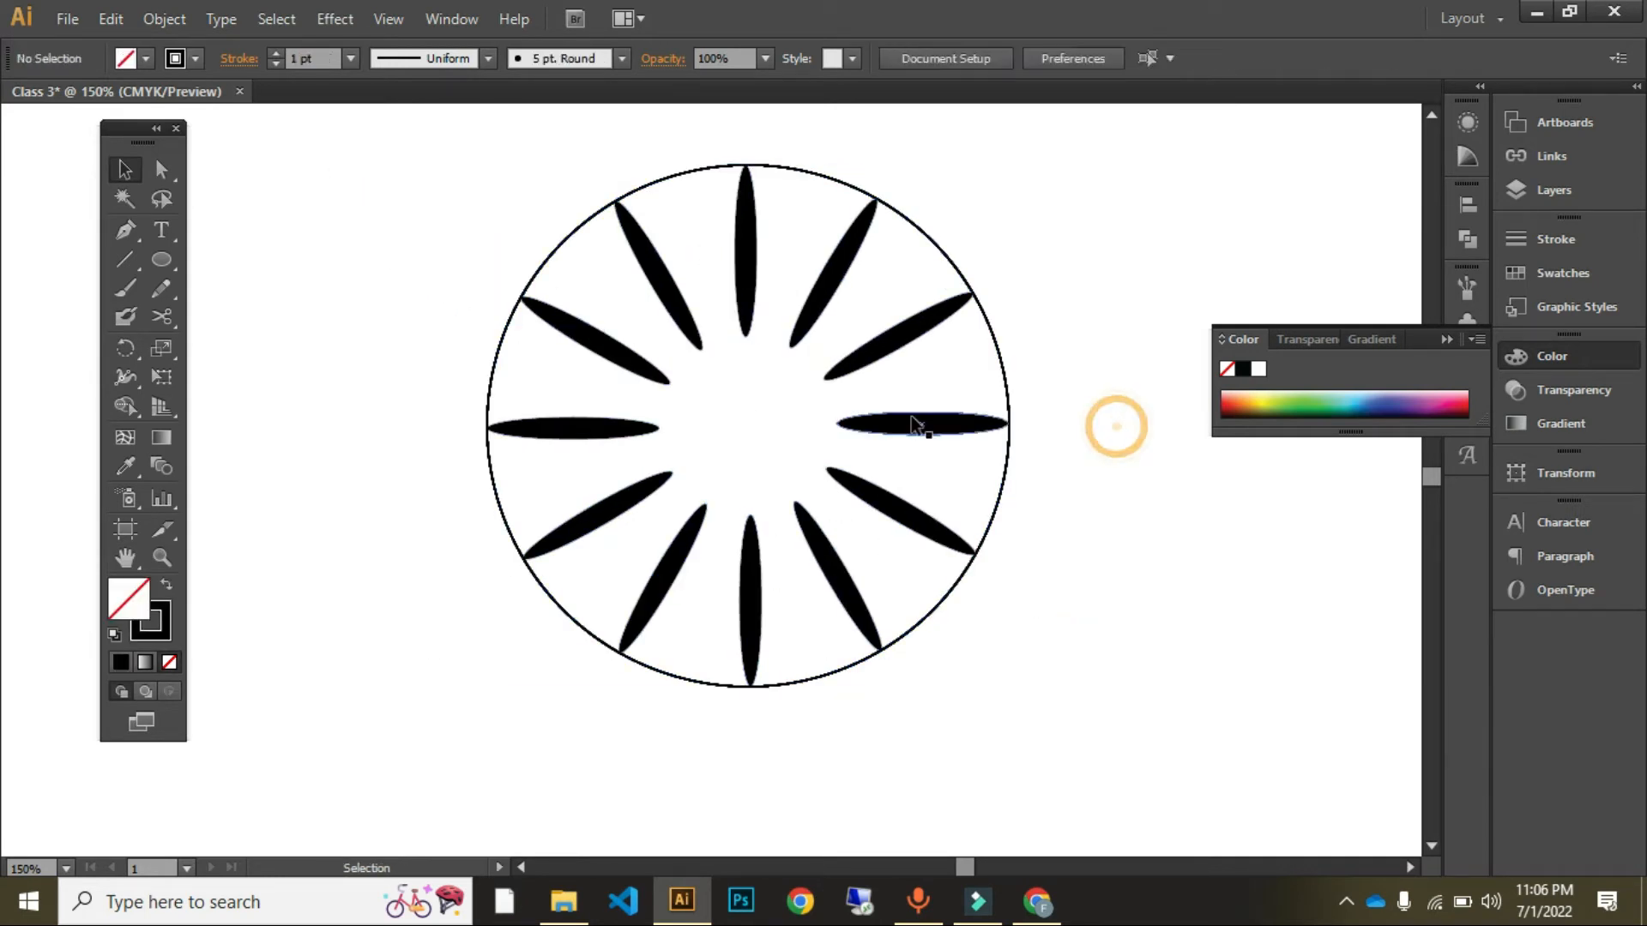
pyautogui.click(827, 189)
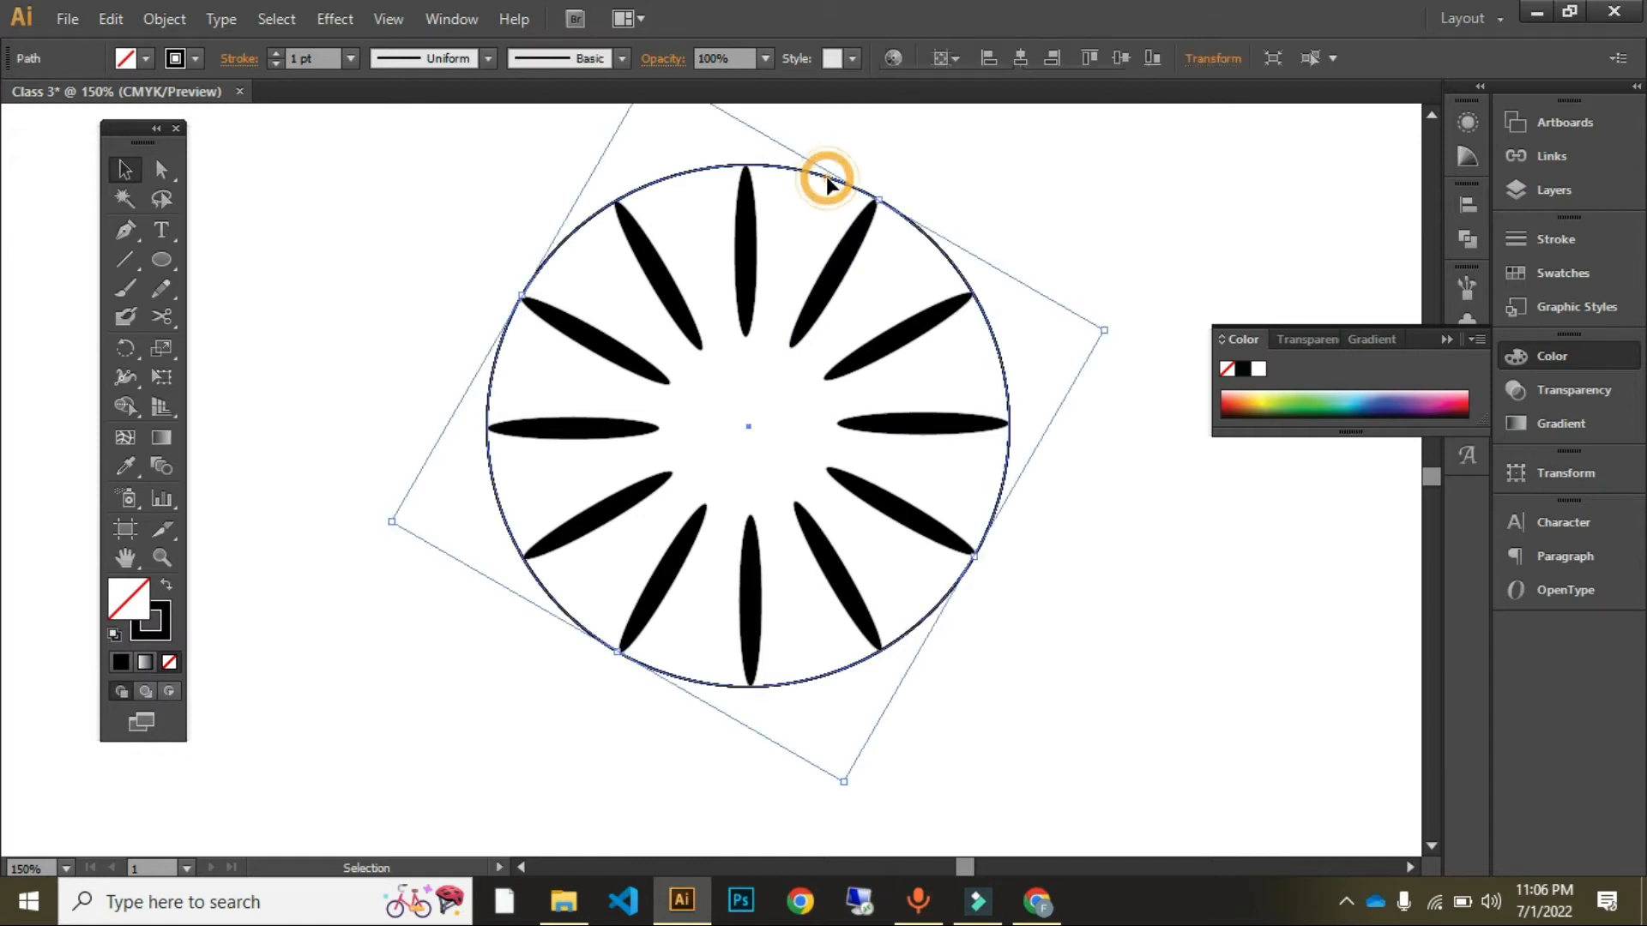
pyautogui.click(828, 186)
pyautogui.click(792, 182)
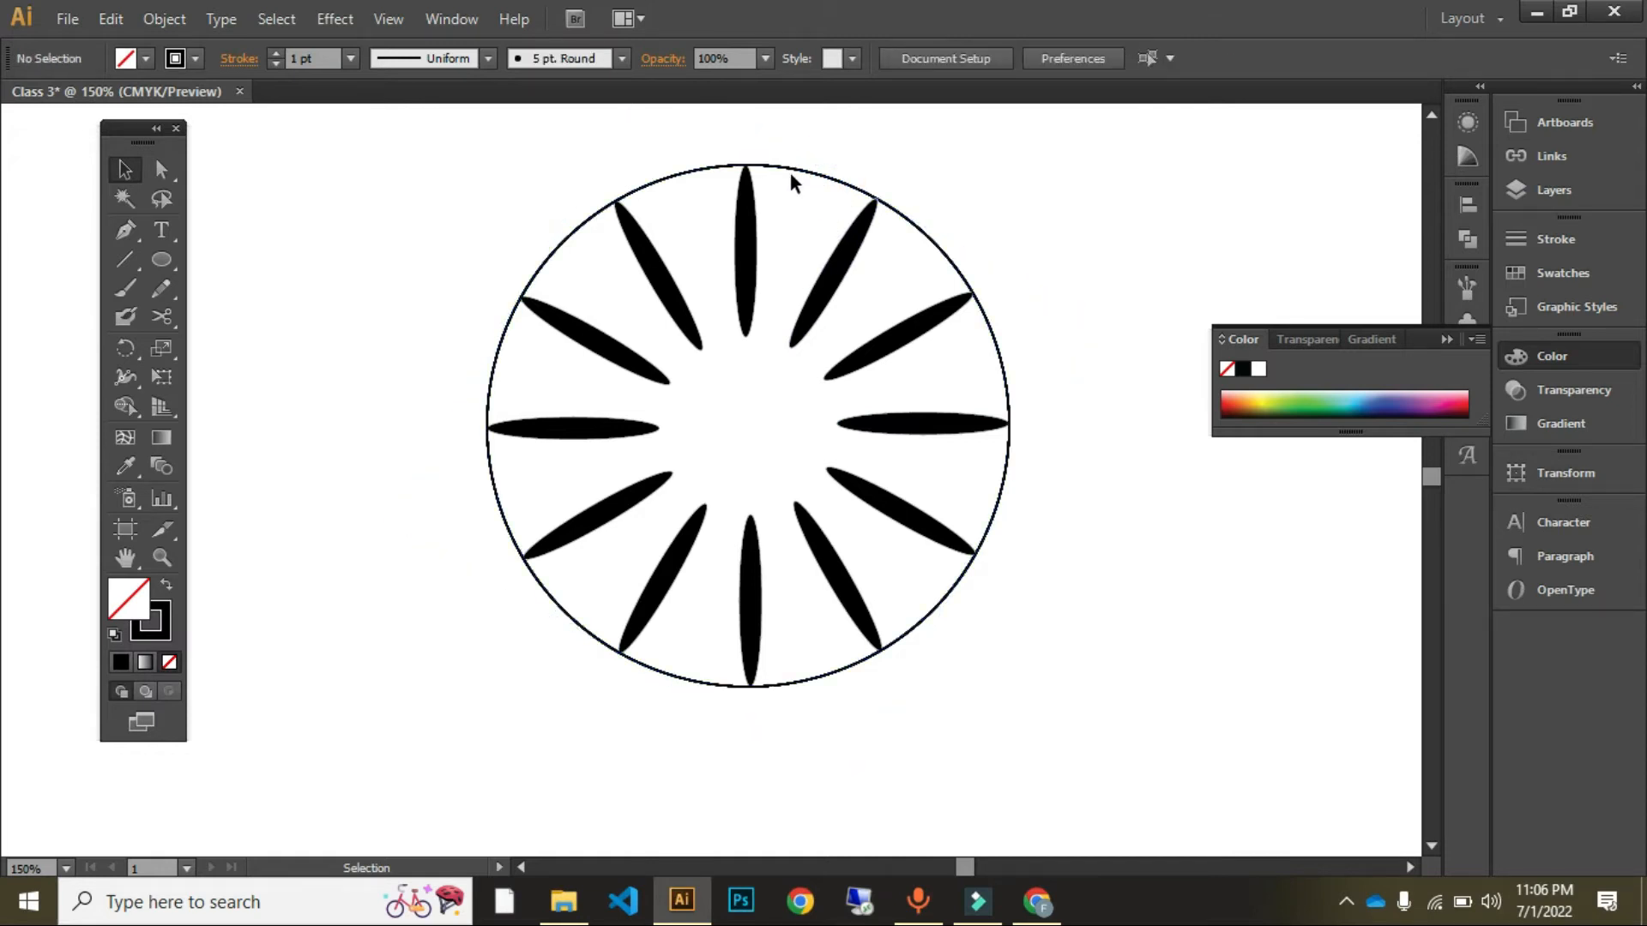
pyautogui.click(803, 166)
pyautogui.click(809, 173)
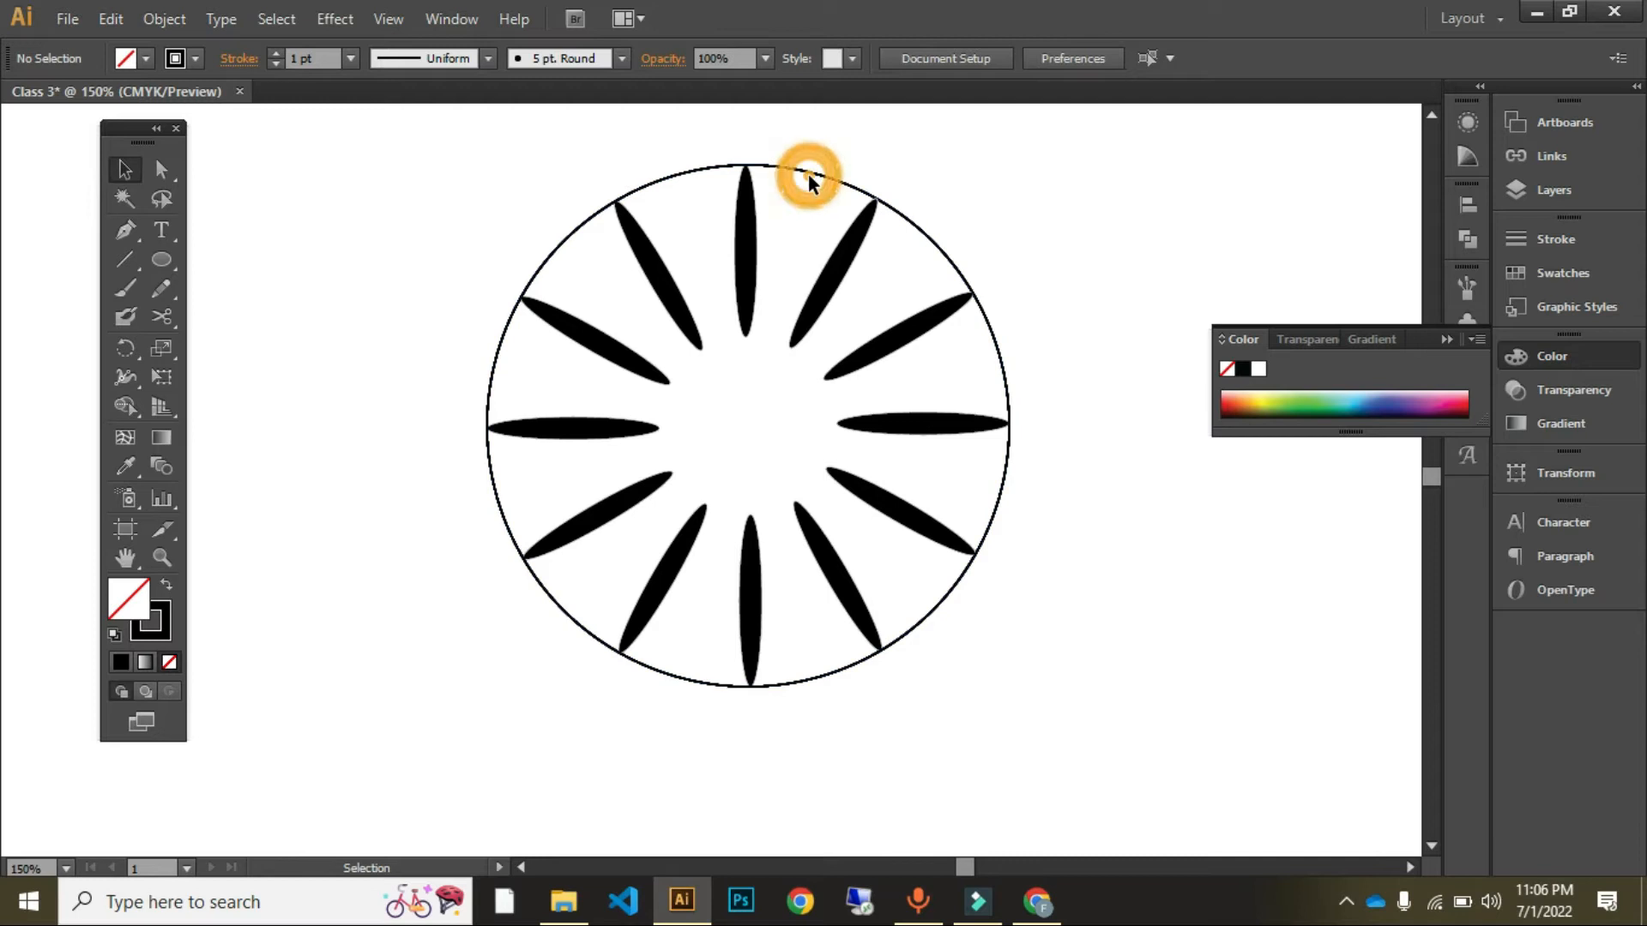
pyautogui.click(825, 170)
pyautogui.press('Delete')
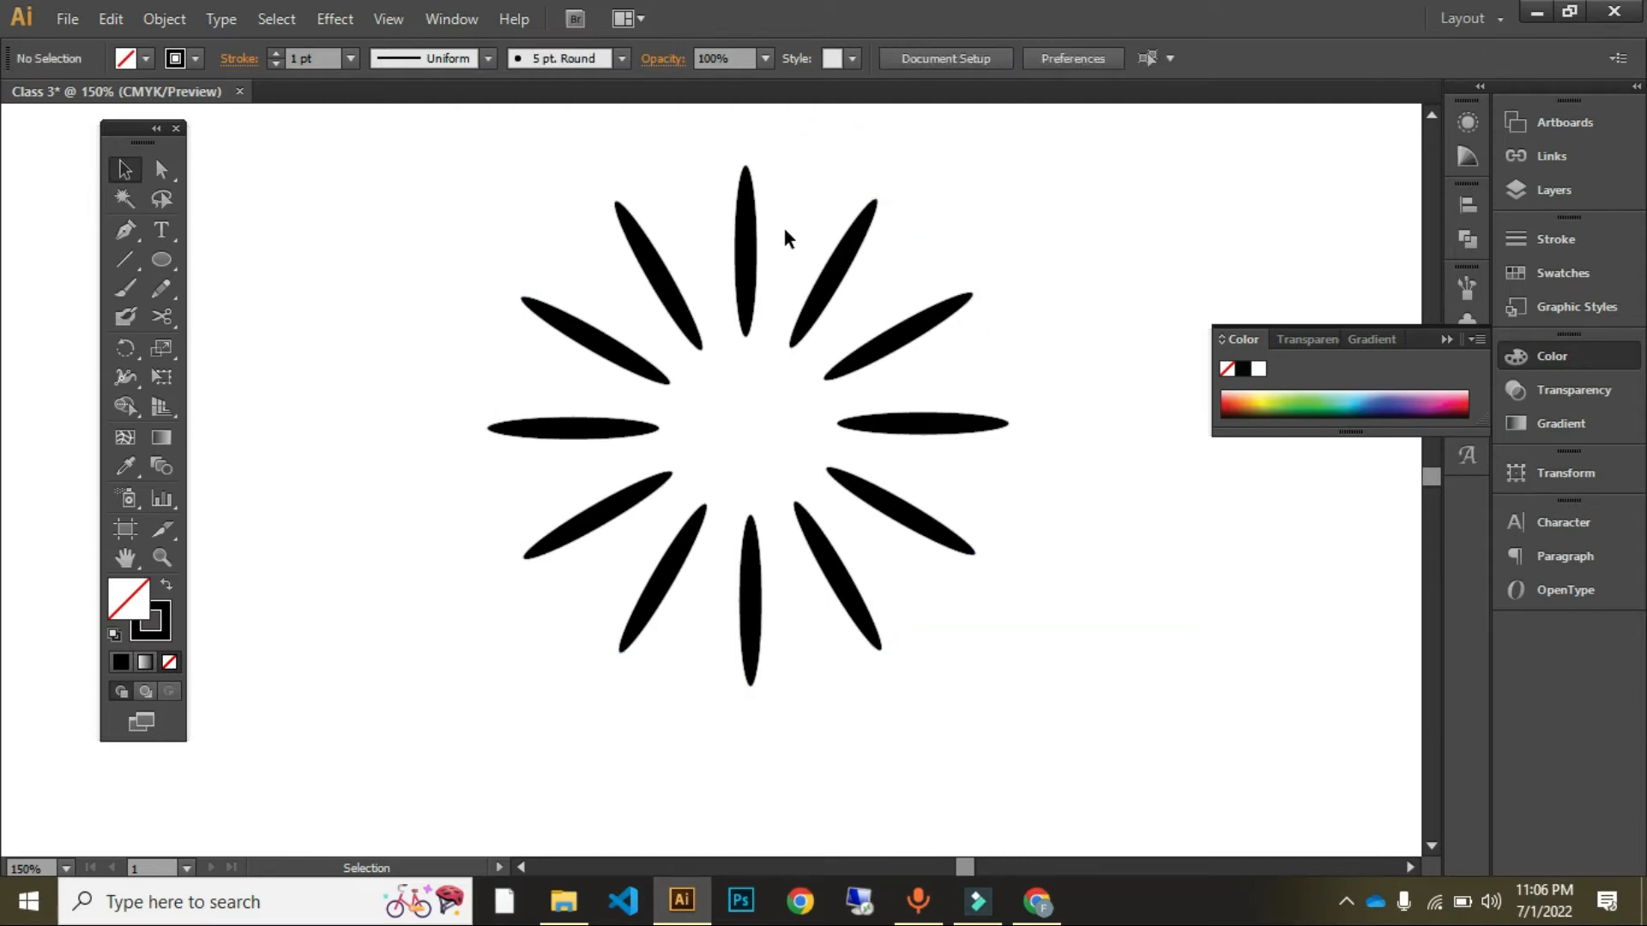
# Step: Select all twelve narrow ellipses and group them
pyautogui.moveTo(426, 96); pyautogui.dragTo(463, 95)
pyautogui.moveTo(482, 151); pyautogui.dragTo(1073, 740)
pyautogui.press('a')
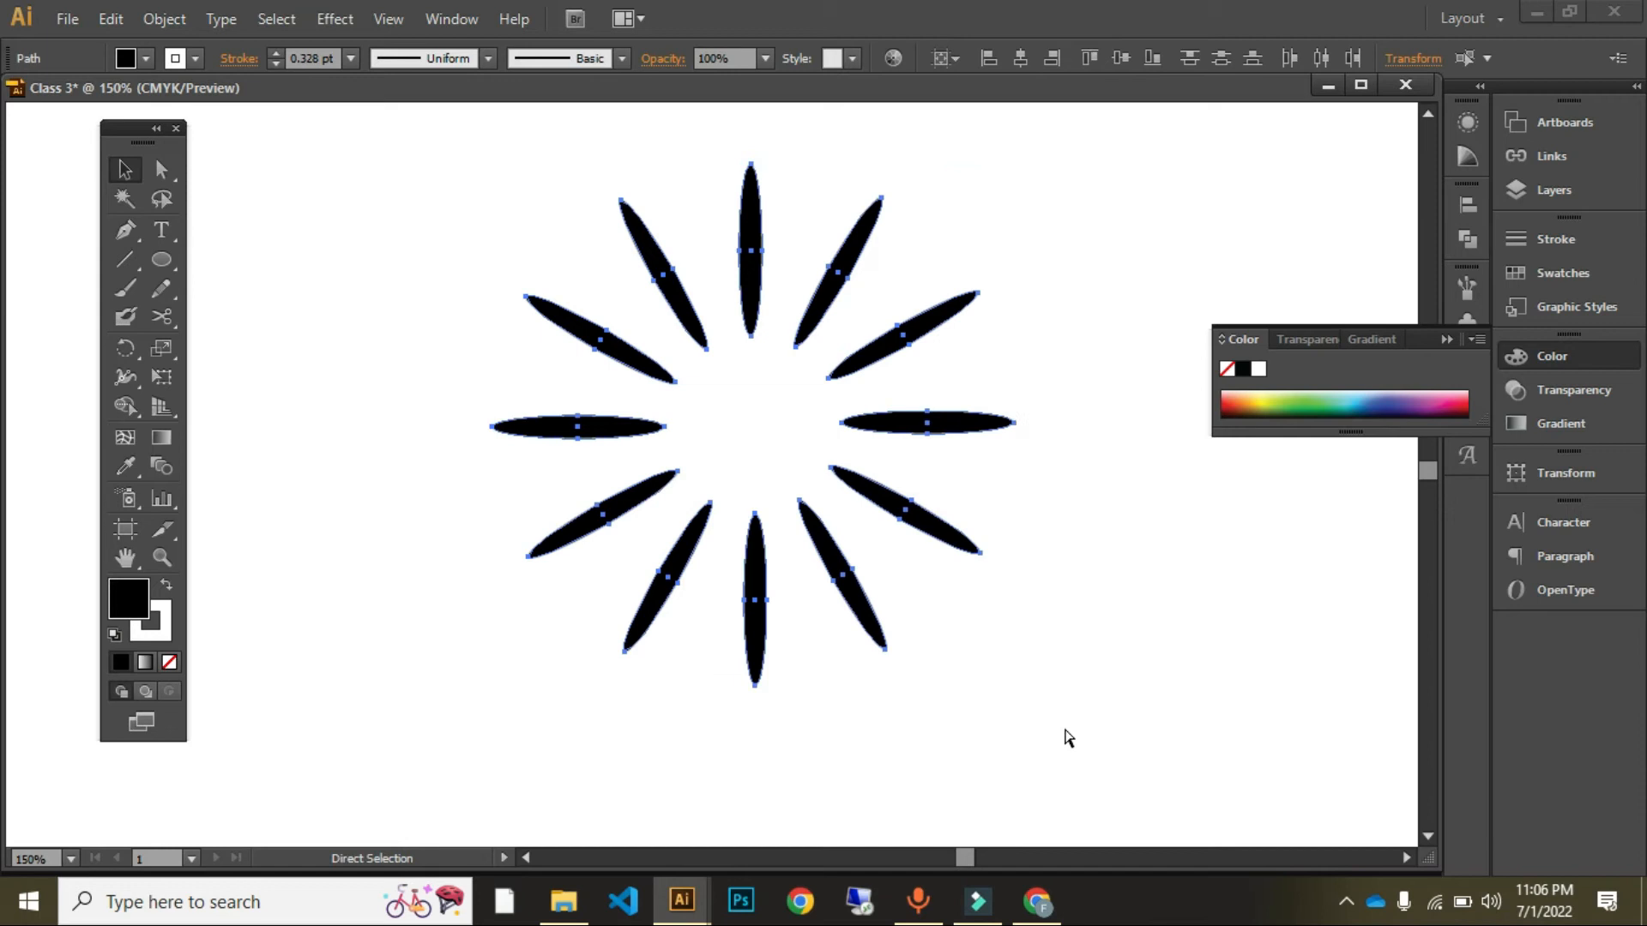
pyautogui.press('v')
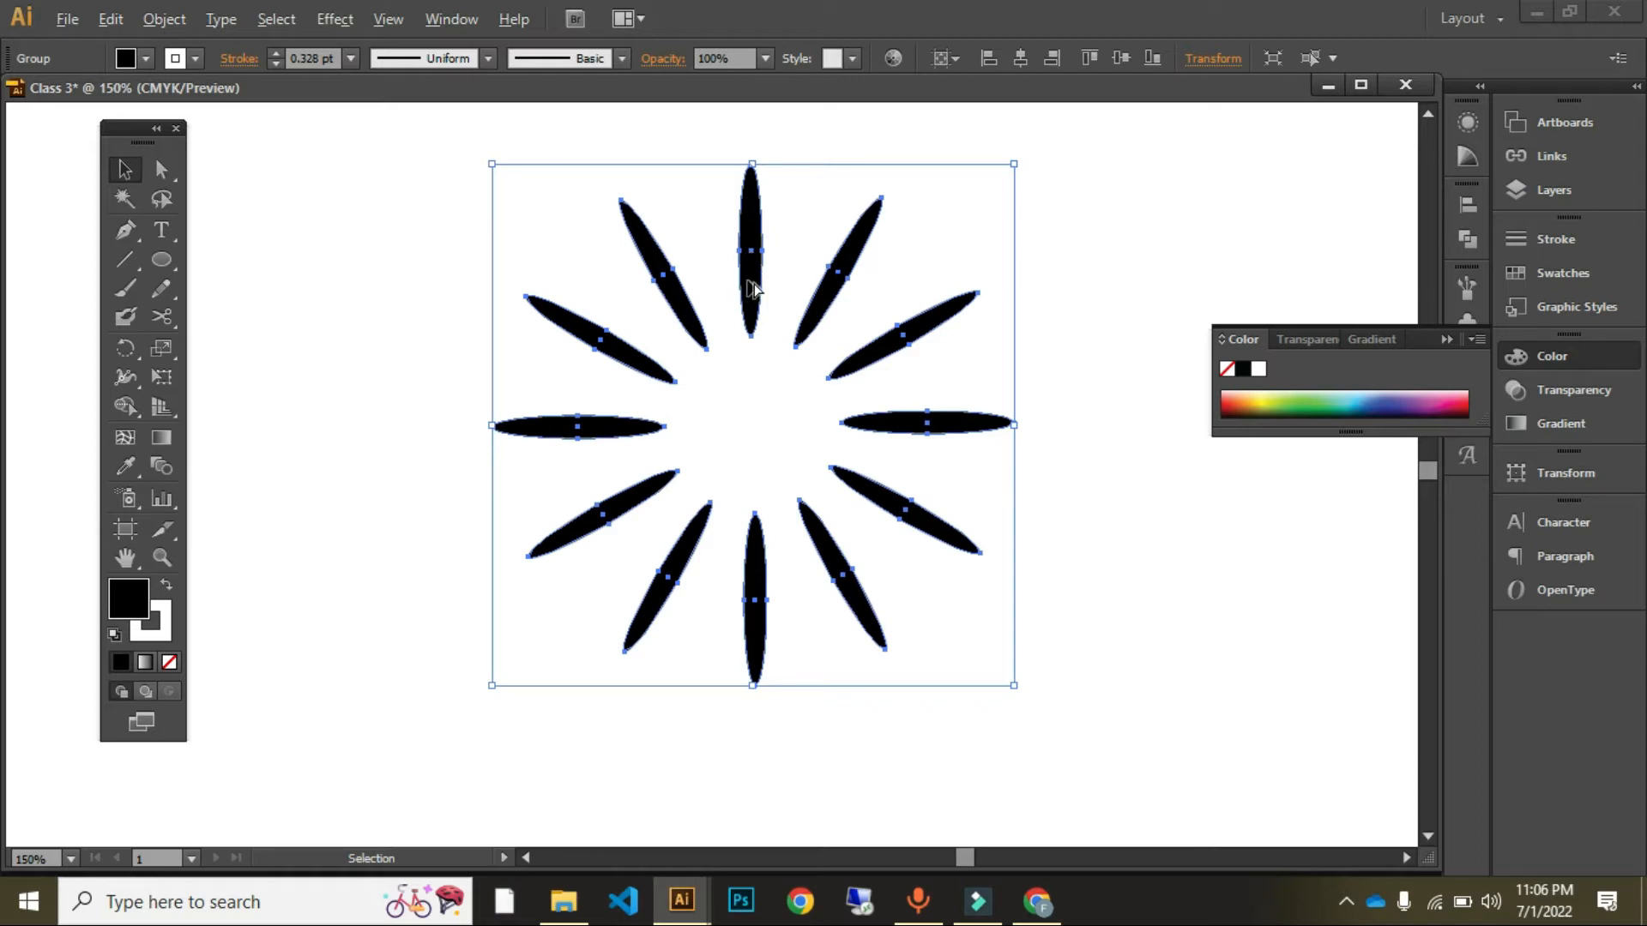
# Step: Try to duplicate the ellipse group beside the original, and undo the duplicate
pyautogui.moveTo(860, 248); pyautogui.dragTo(1392, 244)
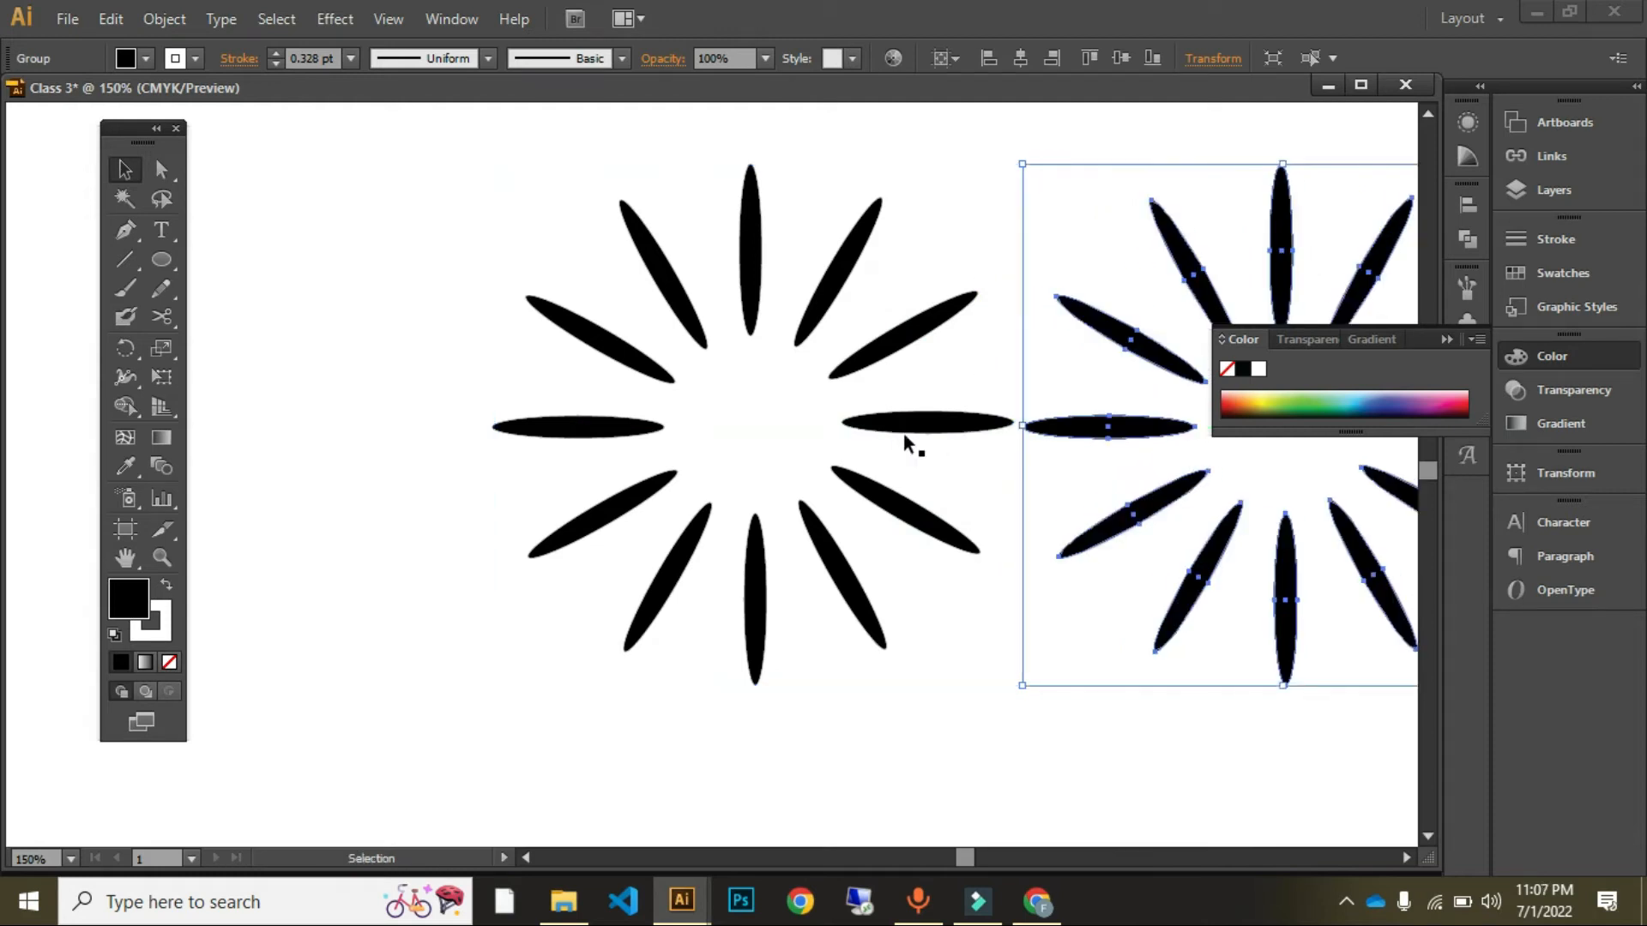
pyautogui.moveTo(906, 415); pyautogui.dragTo(723, 392)
pyautogui.keyDown('ctrl'); pyautogui.keyDown('alt'); pyautogui.click(704, 374); pyautogui.keyUp('alt'); pyautogui.keyUp('ctrl')
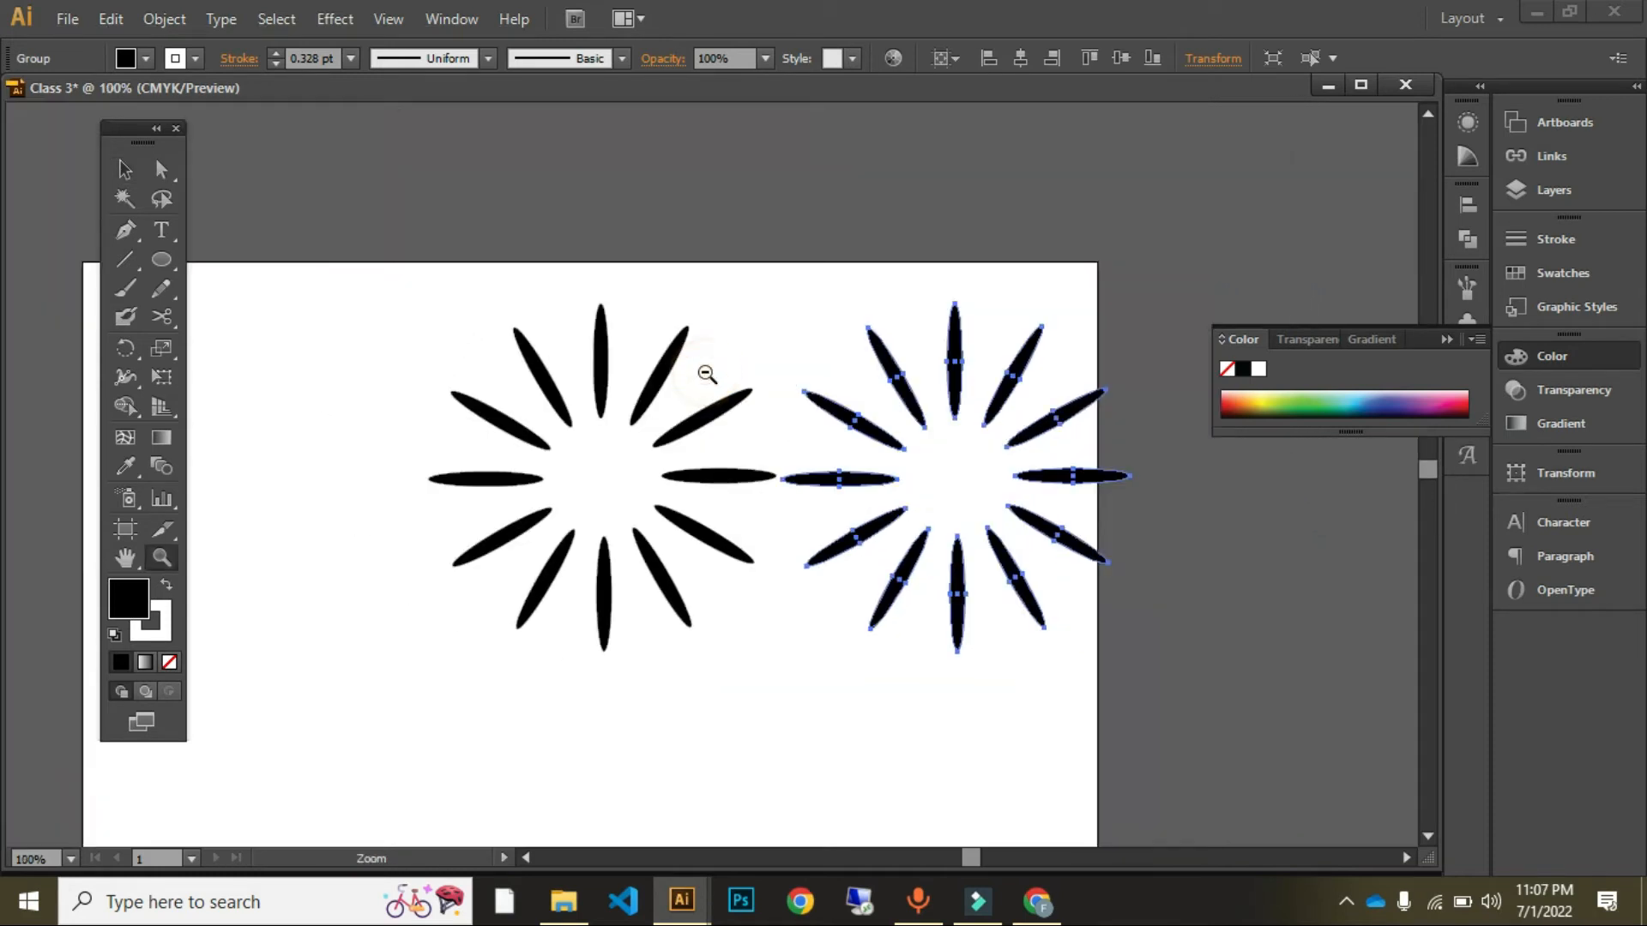
pyautogui.keyDown('ctrl'); pyautogui.keyDown('alt'); pyautogui.click(751, 401); pyautogui.keyUp('alt'); pyautogui.keyUp('ctrl')
pyautogui.moveTo(858, 210); pyautogui.dragTo(885, 145)
pyautogui.click(857, 282)
pyautogui.moveTo(757, 434); pyautogui.dragTo(997, 153)
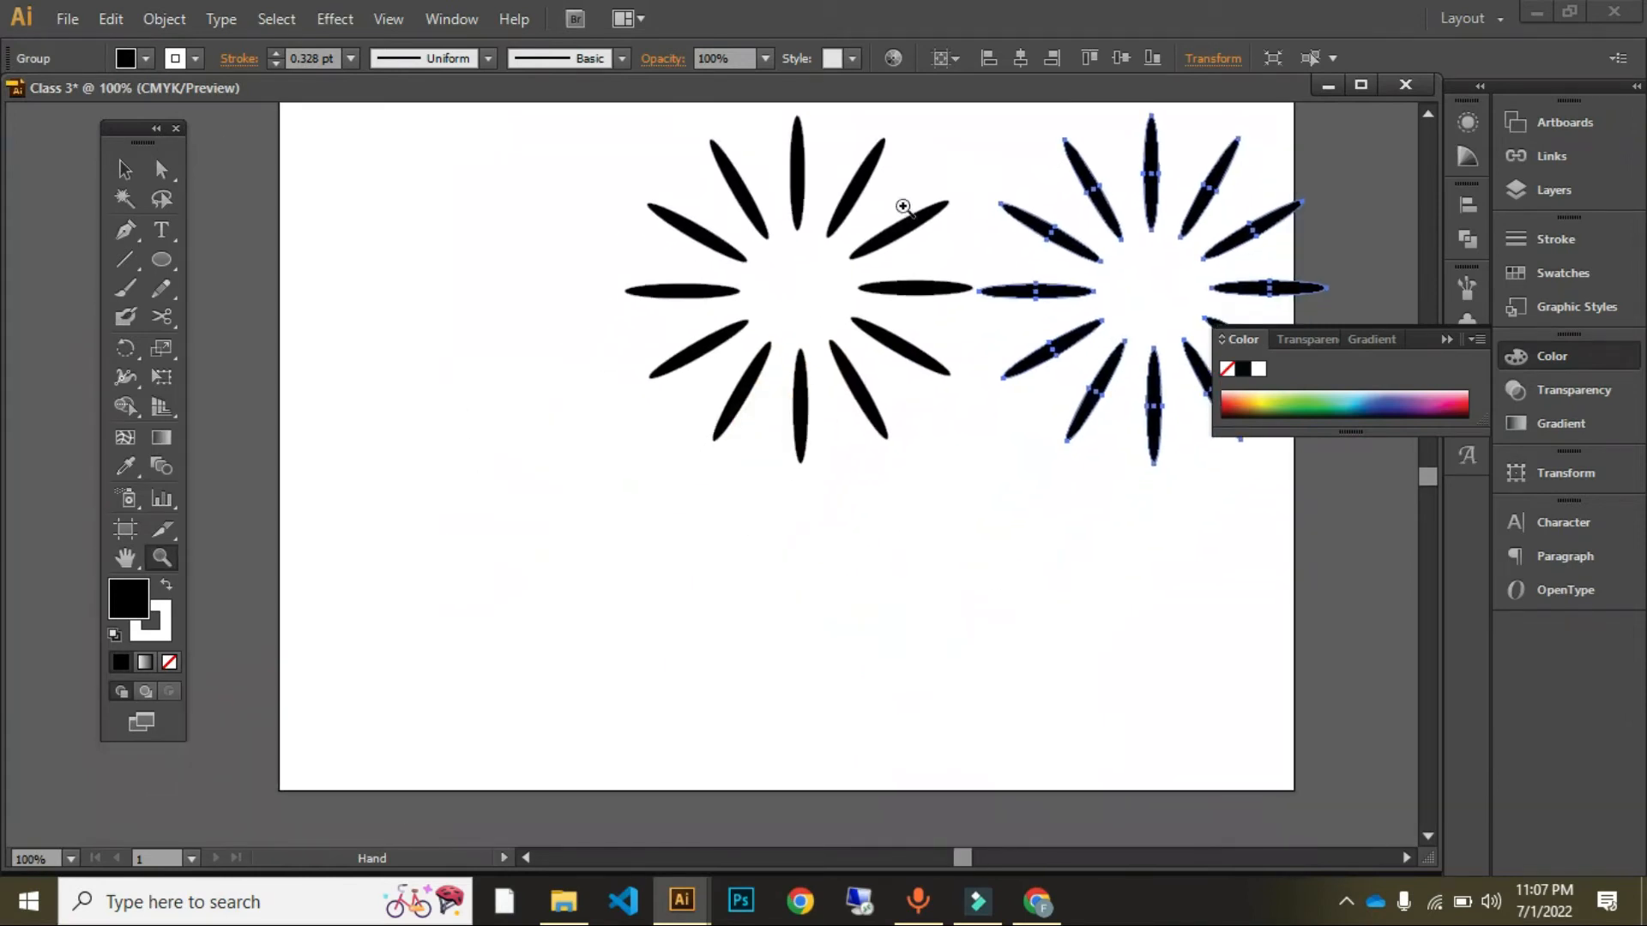
pyautogui.moveTo(901, 206); pyautogui.dragTo(791, 291)
pyautogui.press('v')
pyautogui.hotkey('ctrl', 'z')
# Step: Copy the ellipse group in place and rotate the copy so its ellipses fill the gaps between the originals
pyautogui.click(404, 163)
pyautogui.moveTo(405, 163); pyautogui.dragTo(913, 605)
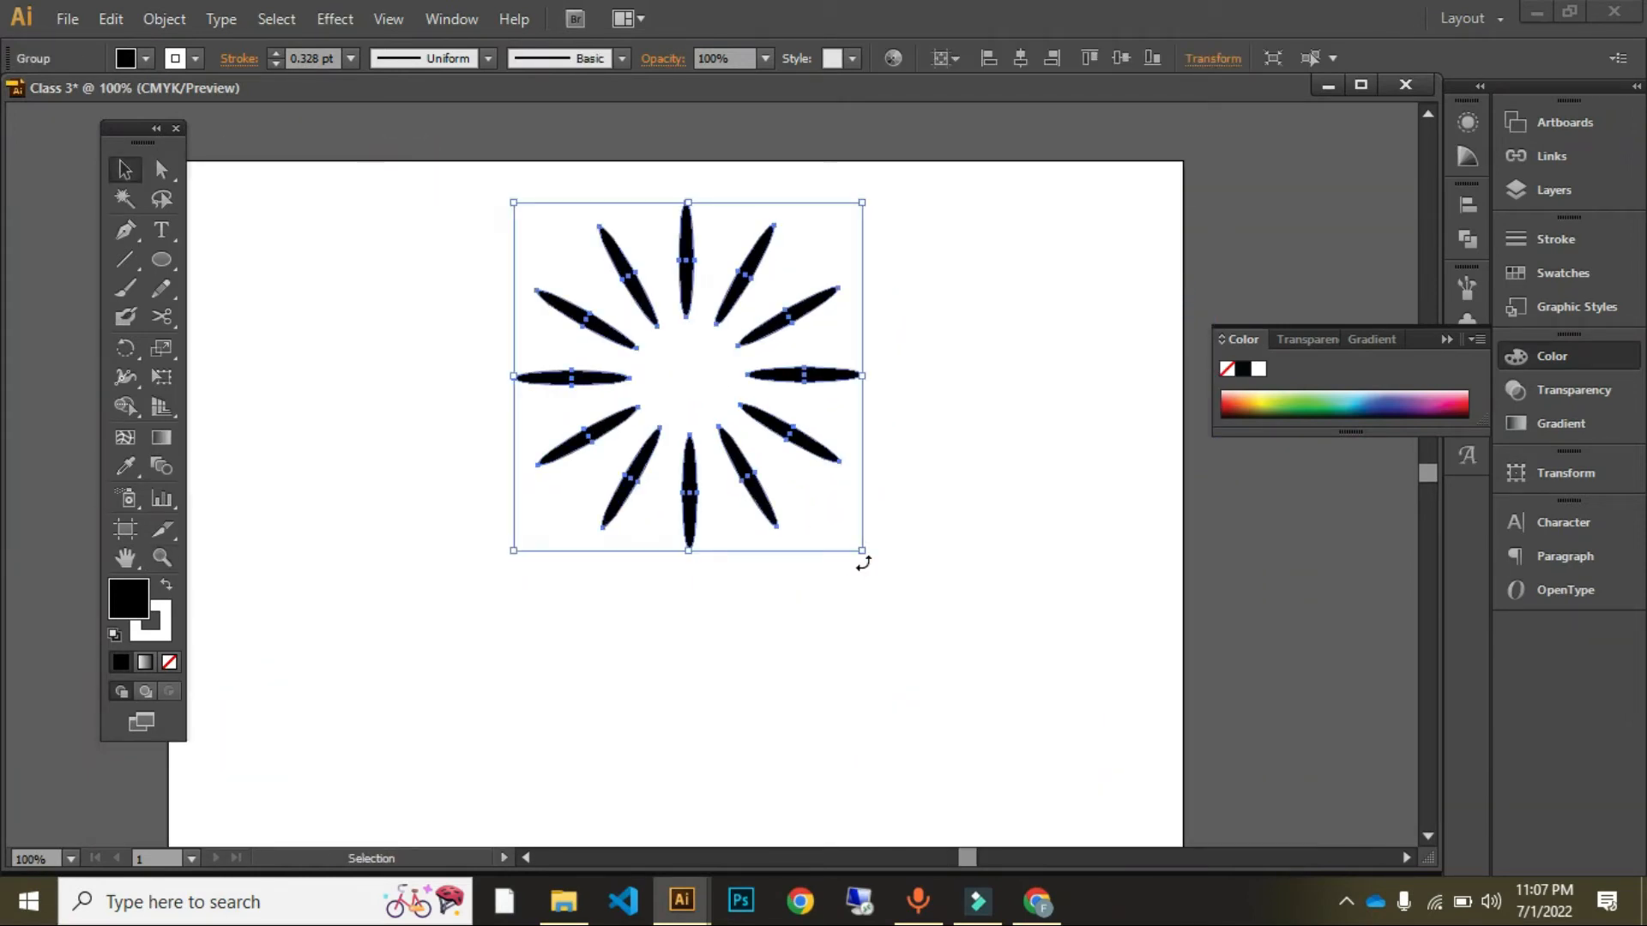
pyautogui.press('ctrl')
pyautogui.press('ctrl')
pyautogui.moveTo(862, 558); pyautogui.dragTo(941, 539)
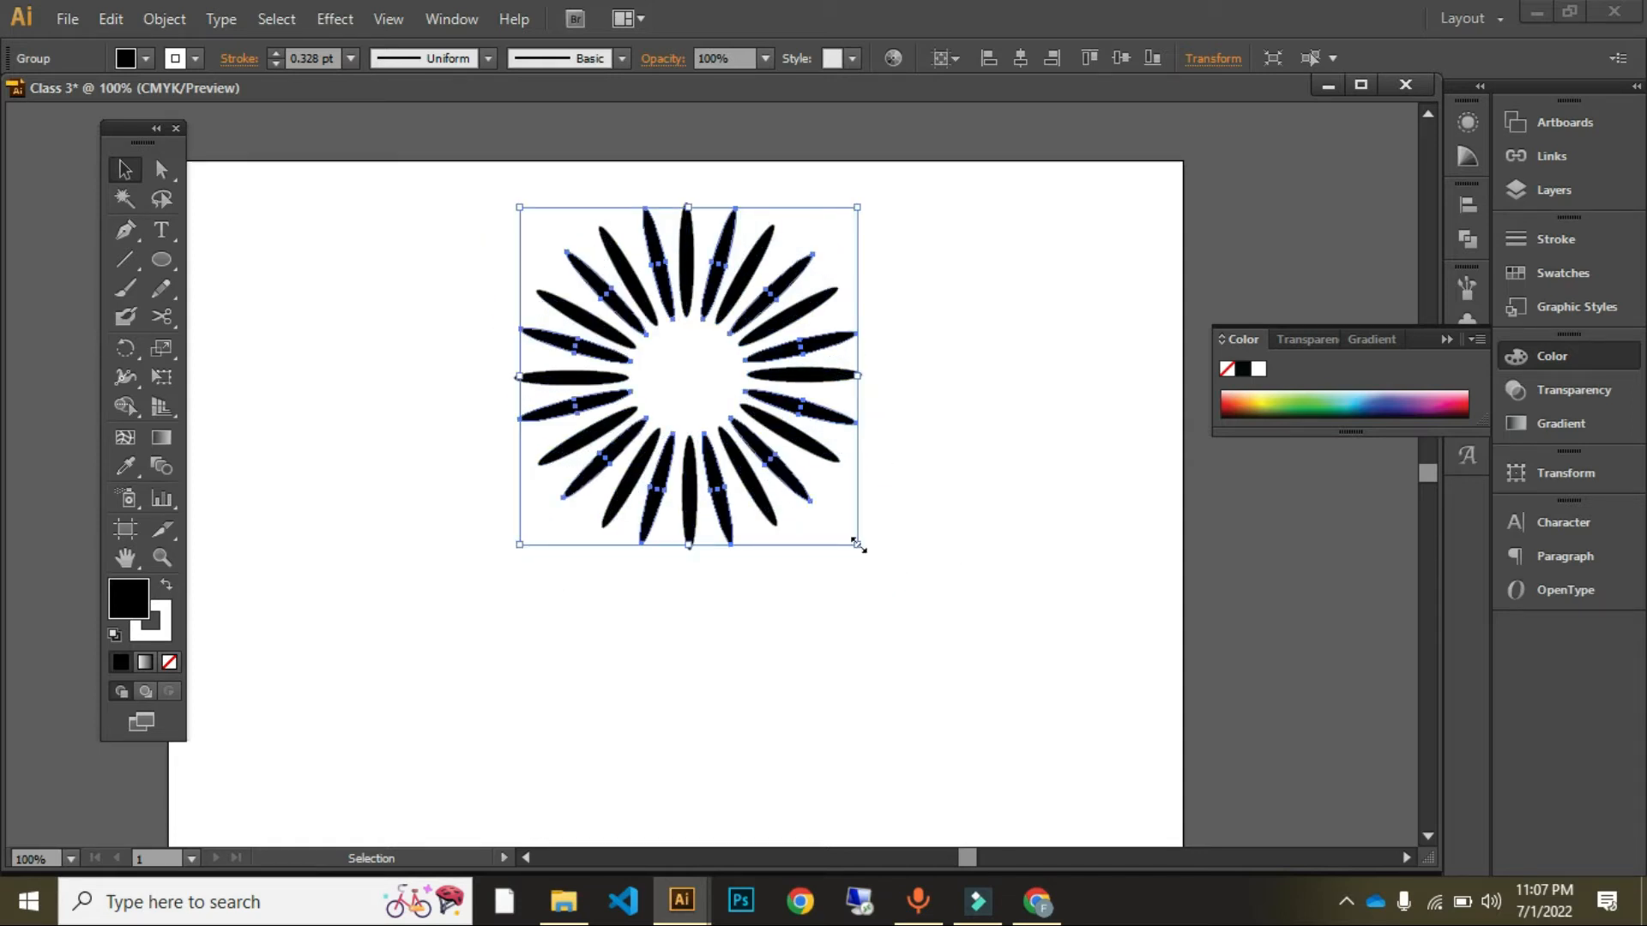
# Step: Group the original and rotated ellipse rings into one starburst
pyautogui.click(927, 522)
pyautogui.moveTo(473, 199); pyautogui.dragTo(1085, 687)
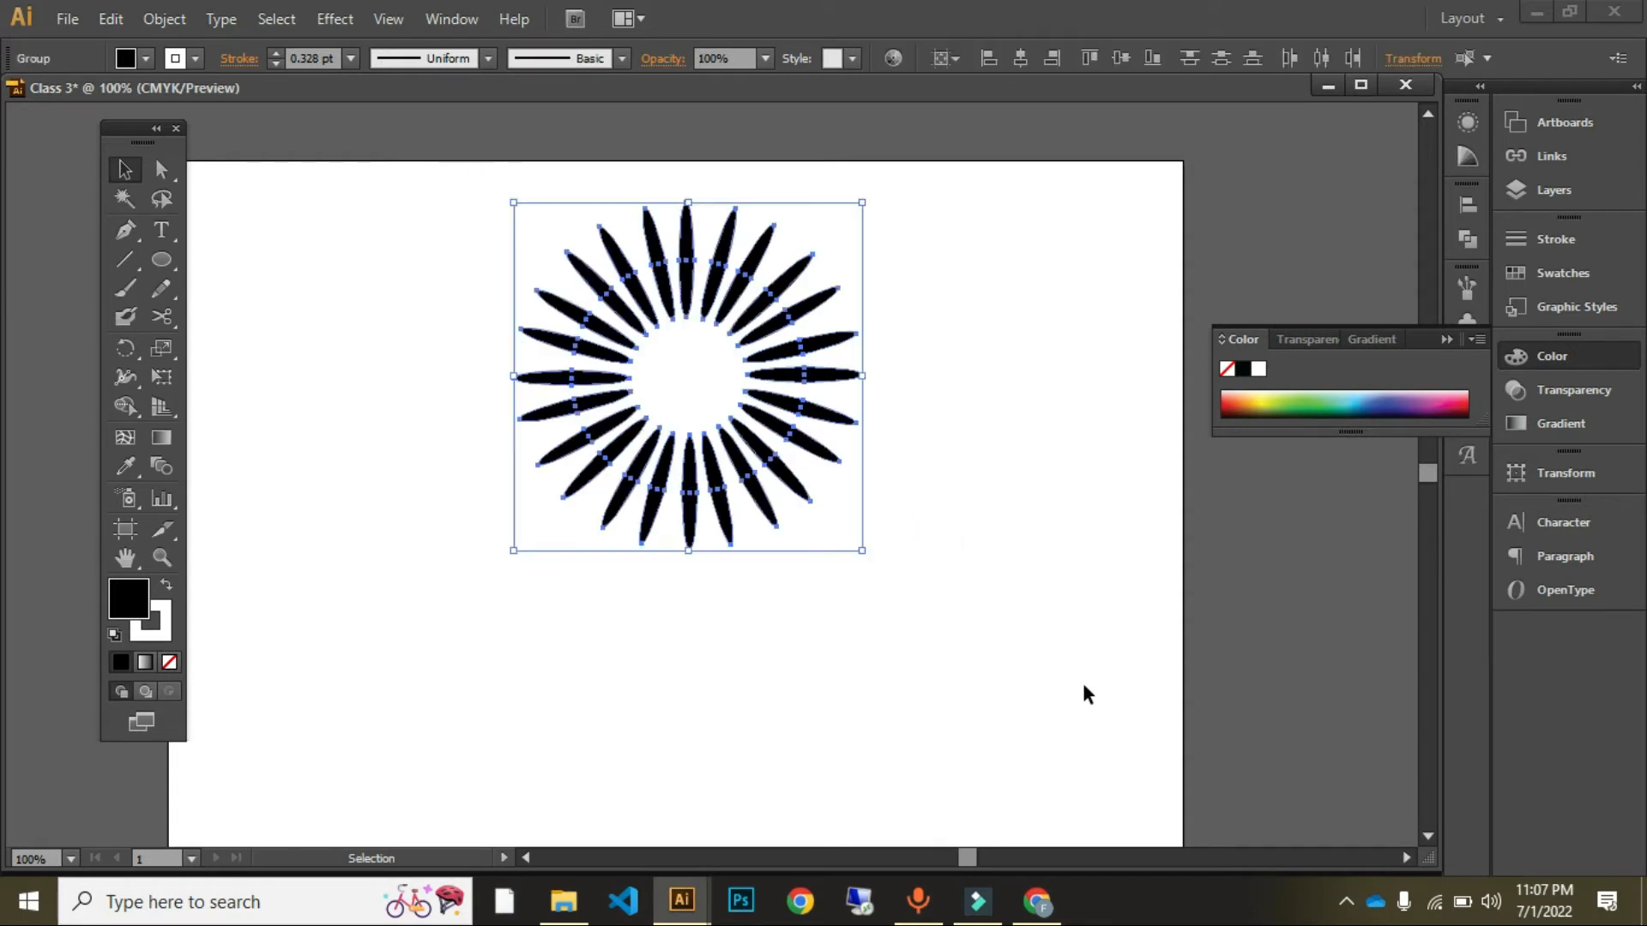
pyautogui.hotkey('ctrl', 'g')
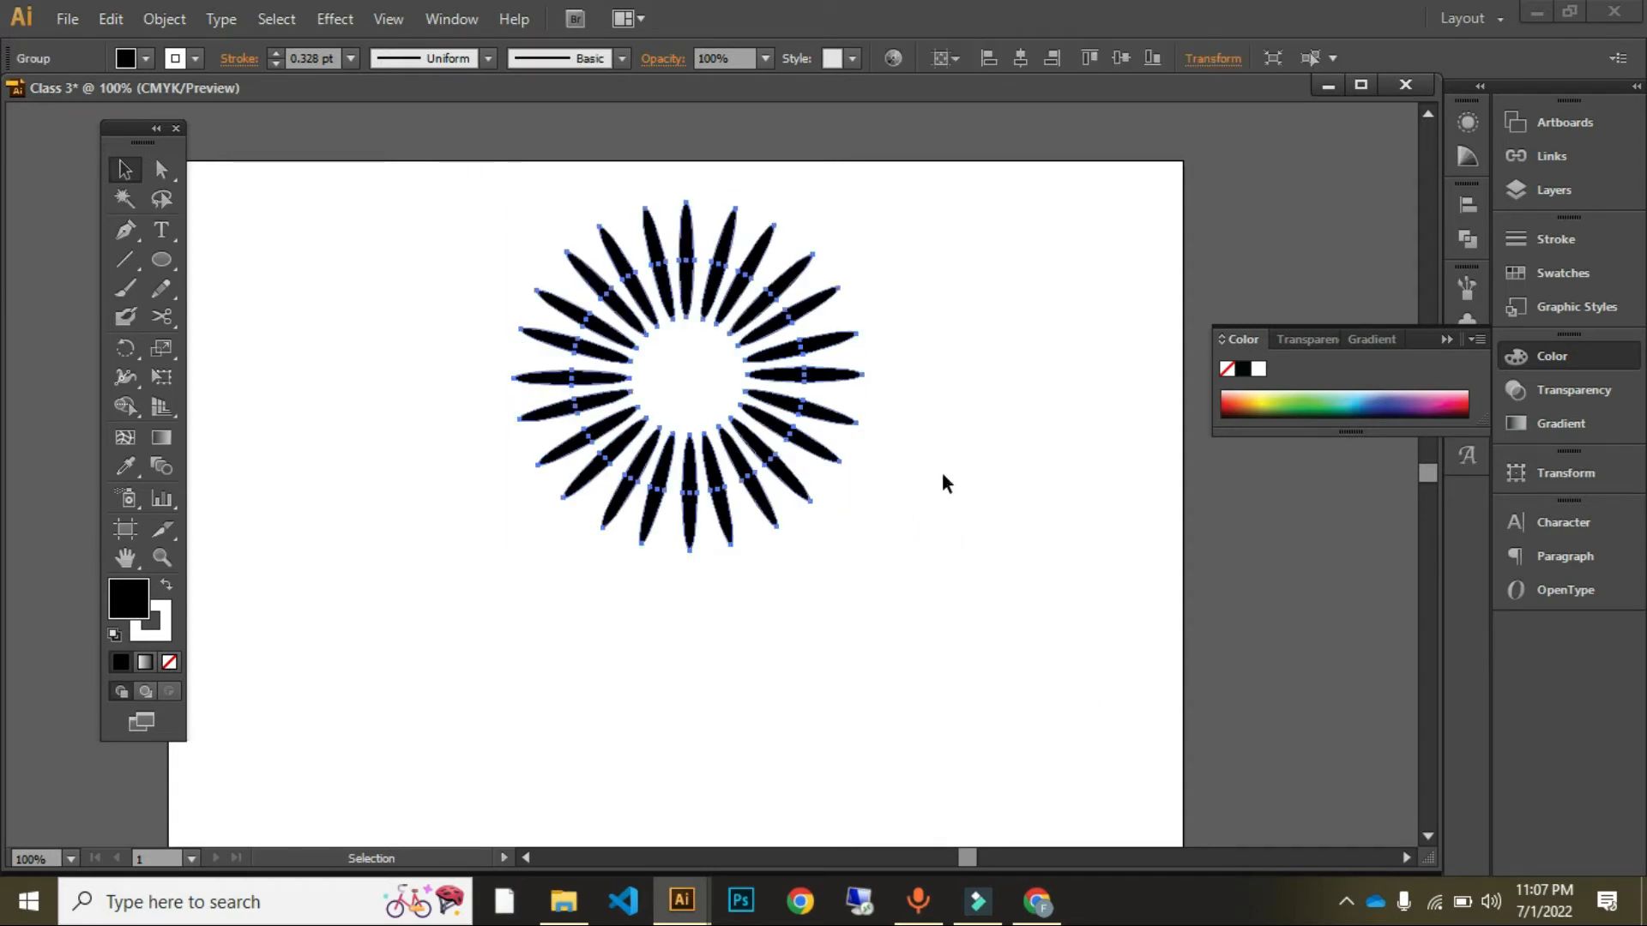
# Step: Nest two successively smaller copies of the starburst inside its empty centre, scaling each proportionally about the centre
pyautogui.press('ctrl')
pyautogui.press('ctrl')
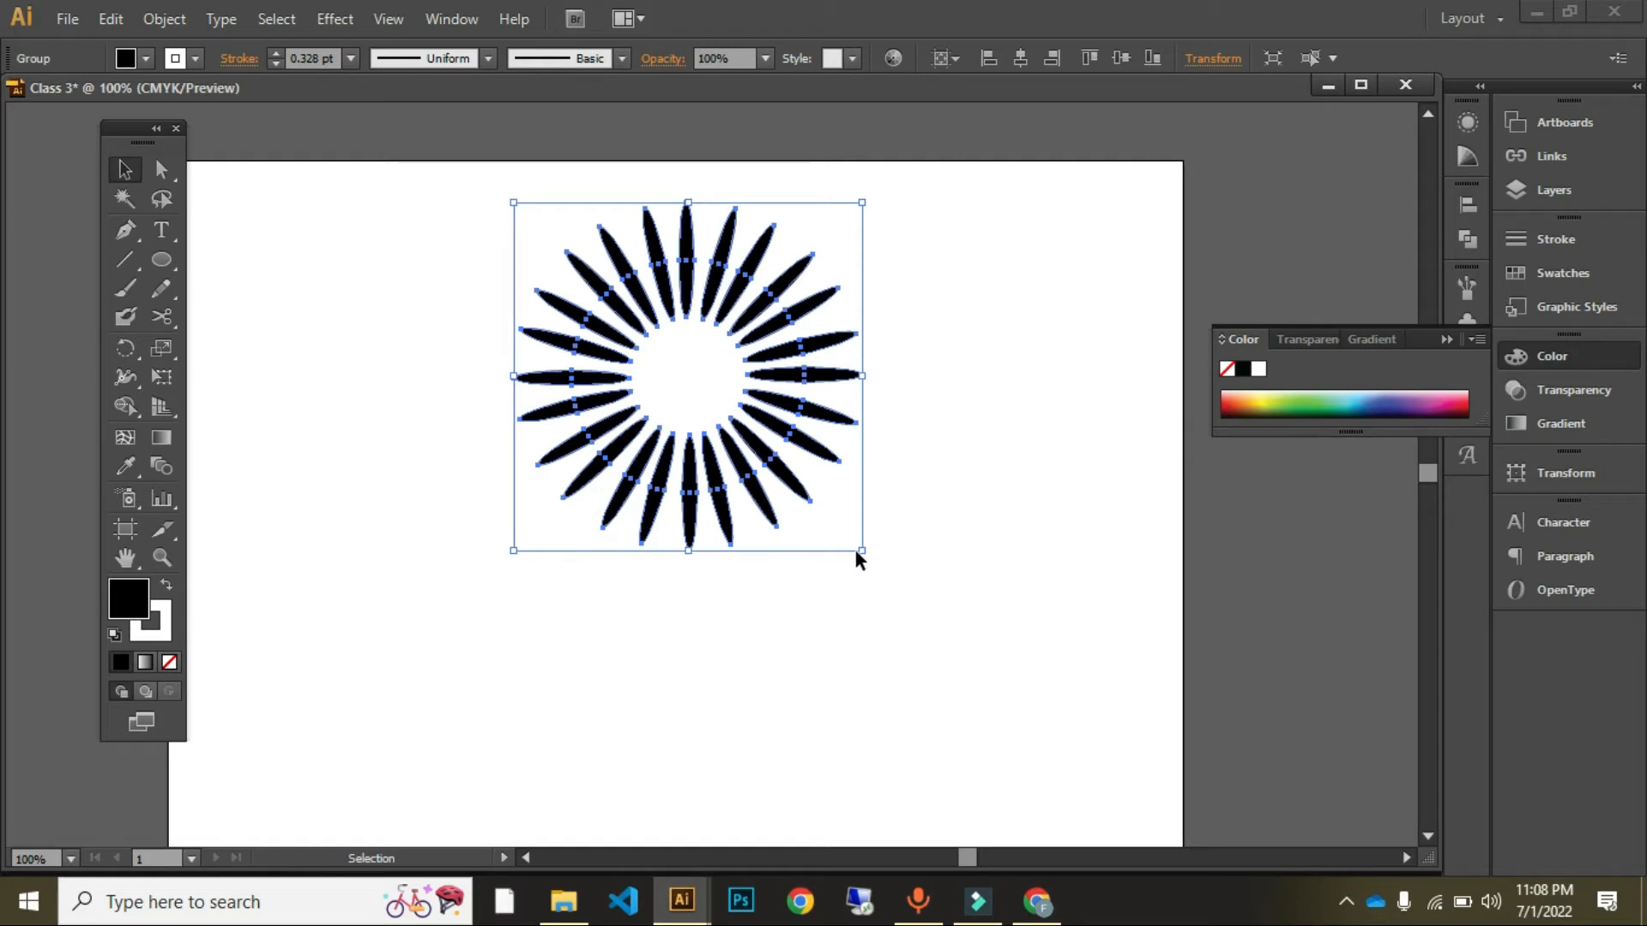
pyautogui.moveTo(862, 553)
pyautogui.mouseDown()
pyautogui.moveTo(842, 516)
pyautogui.moveTo(1021, 809)
pyautogui.moveTo(906, 631)
pyautogui.moveTo(860, 456)
pyautogui.moveTo(768, 398)
pyautogui.moveTo(772, 446)
pyautogui.moveTo(735, 422)
pyautogui.mouseUp()
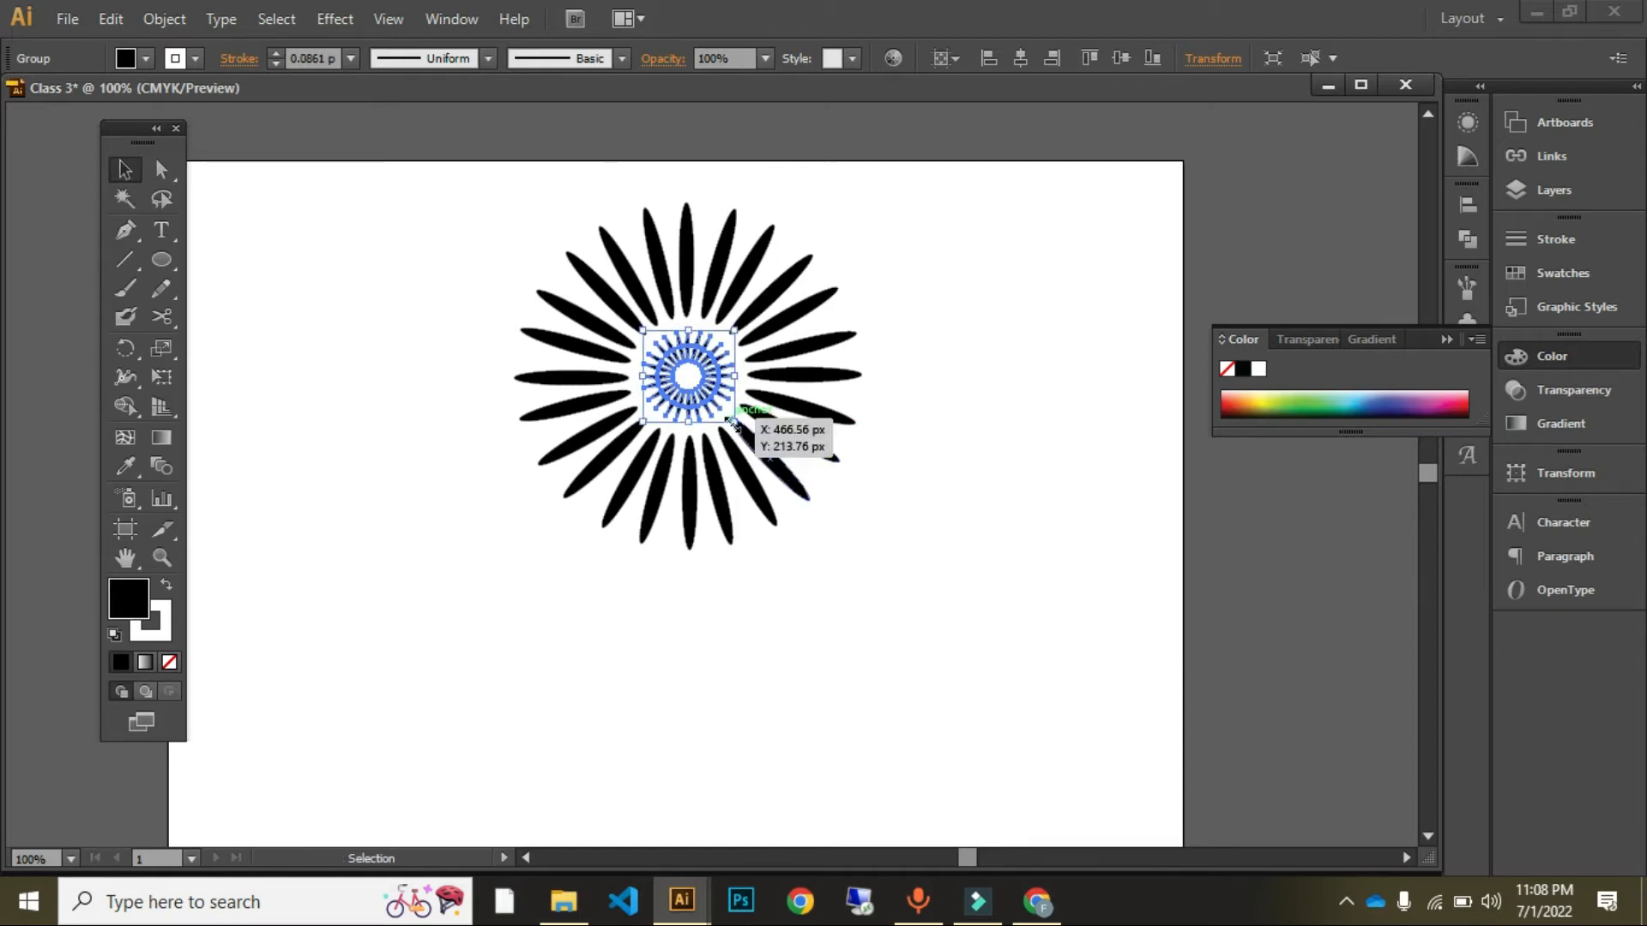
pyautogui.moveTo(734, 422); pyautogui.dragTo(710, 397)
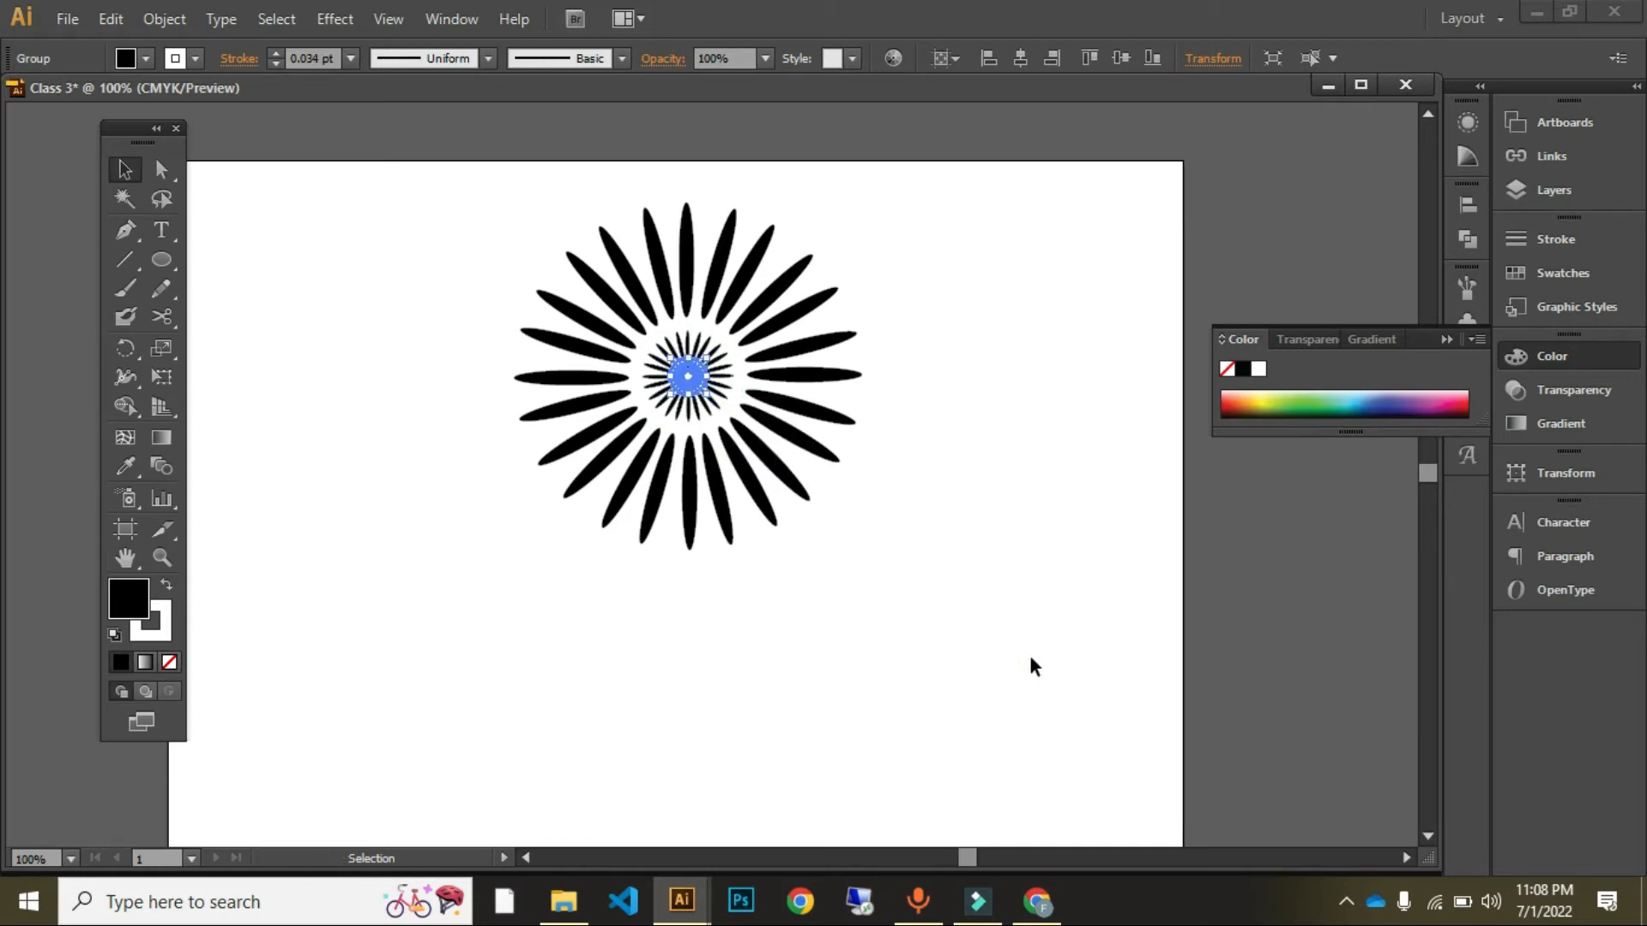
pyautogui.click(1094, 668)
pyautogui.moveTo(492, 186); pyautogui.dragTo(968, 584)
pyautogui.click(999, 592)
# Step: Fill the middle-sized starburst copy with yellow-green sampled from the colour spectrum
pyautogui.click(702, 353)
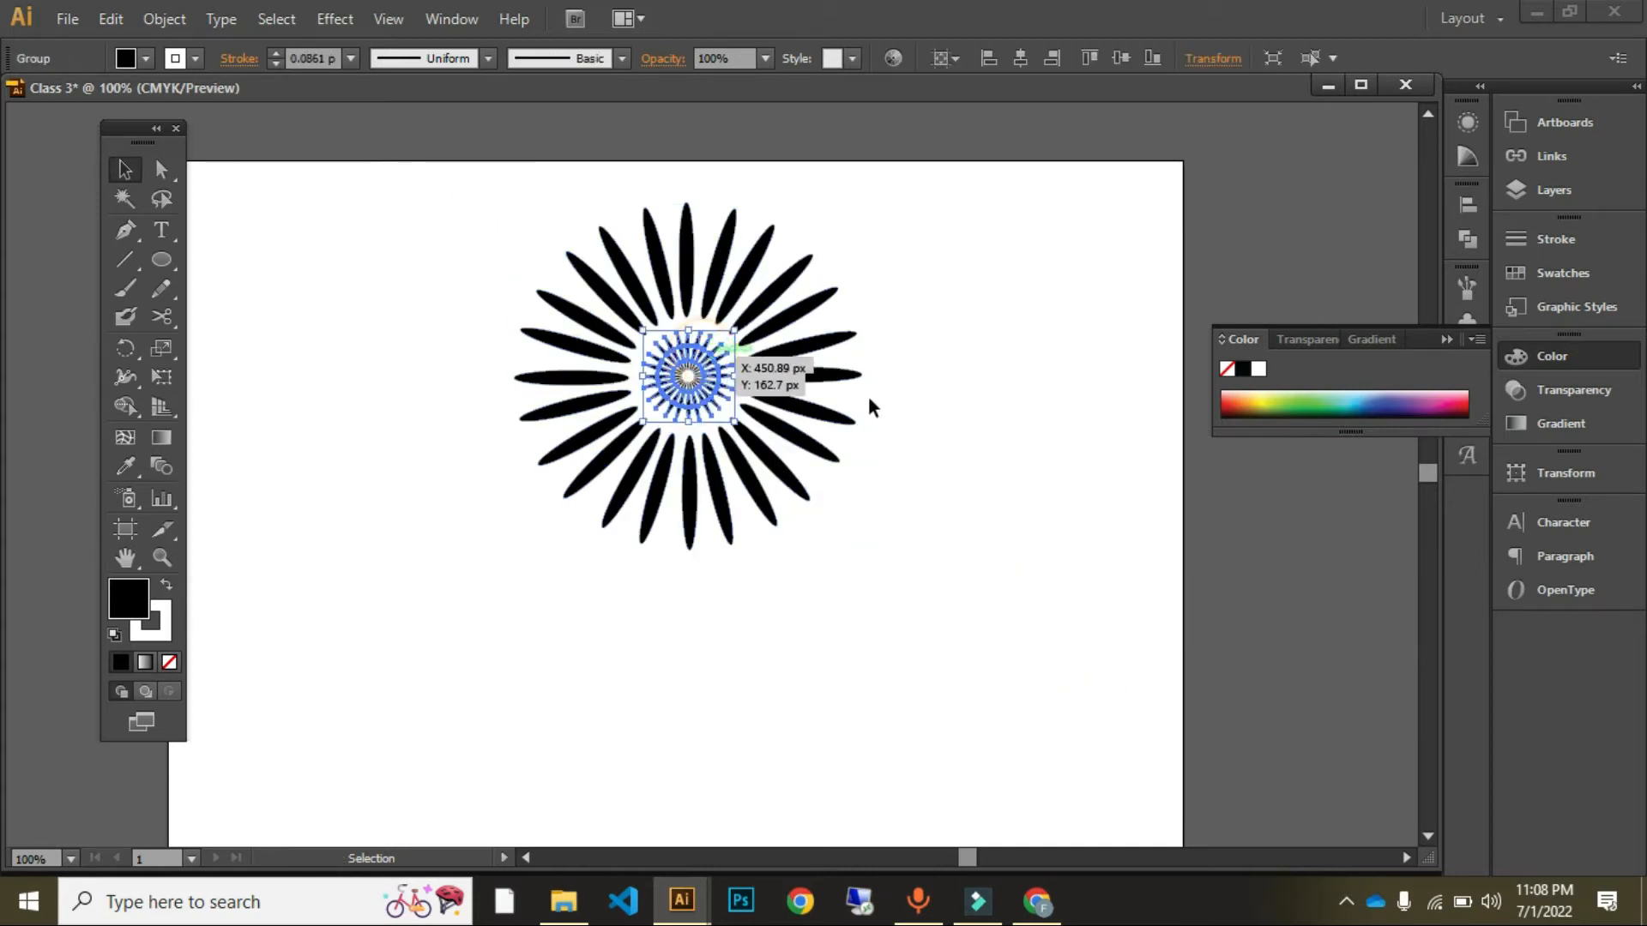
pyautogui.press('i')
pyautogui.click(1267, 397)
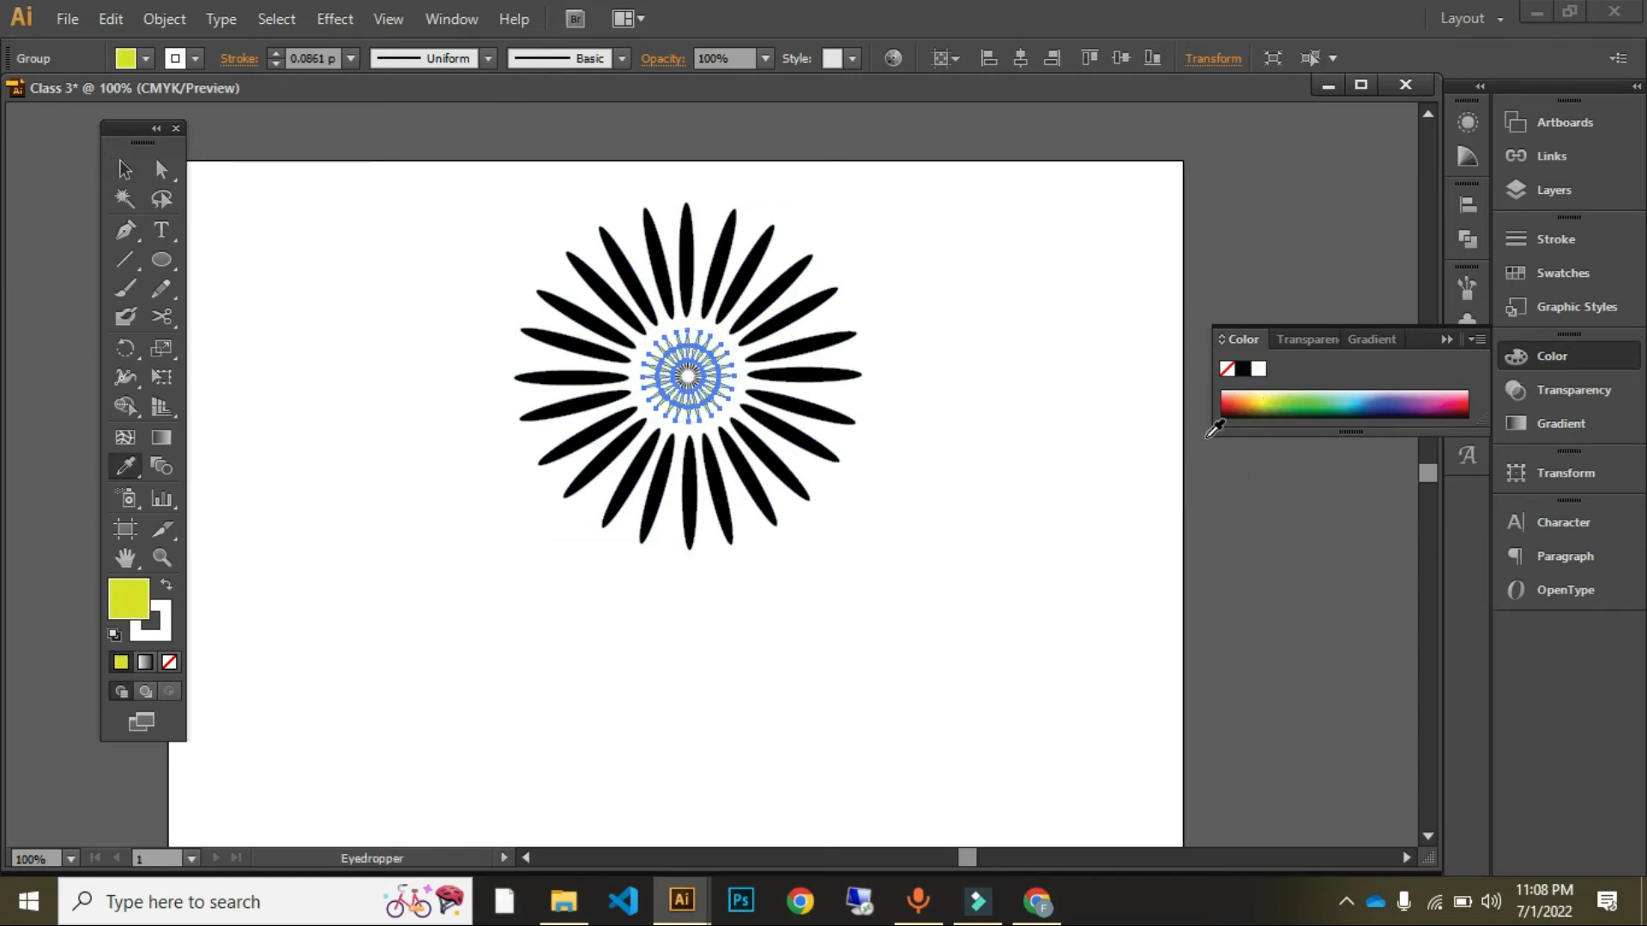
# Step: Fill the large outer starburst with purple sampled from the colour spectrum
pyautogui.press('v')
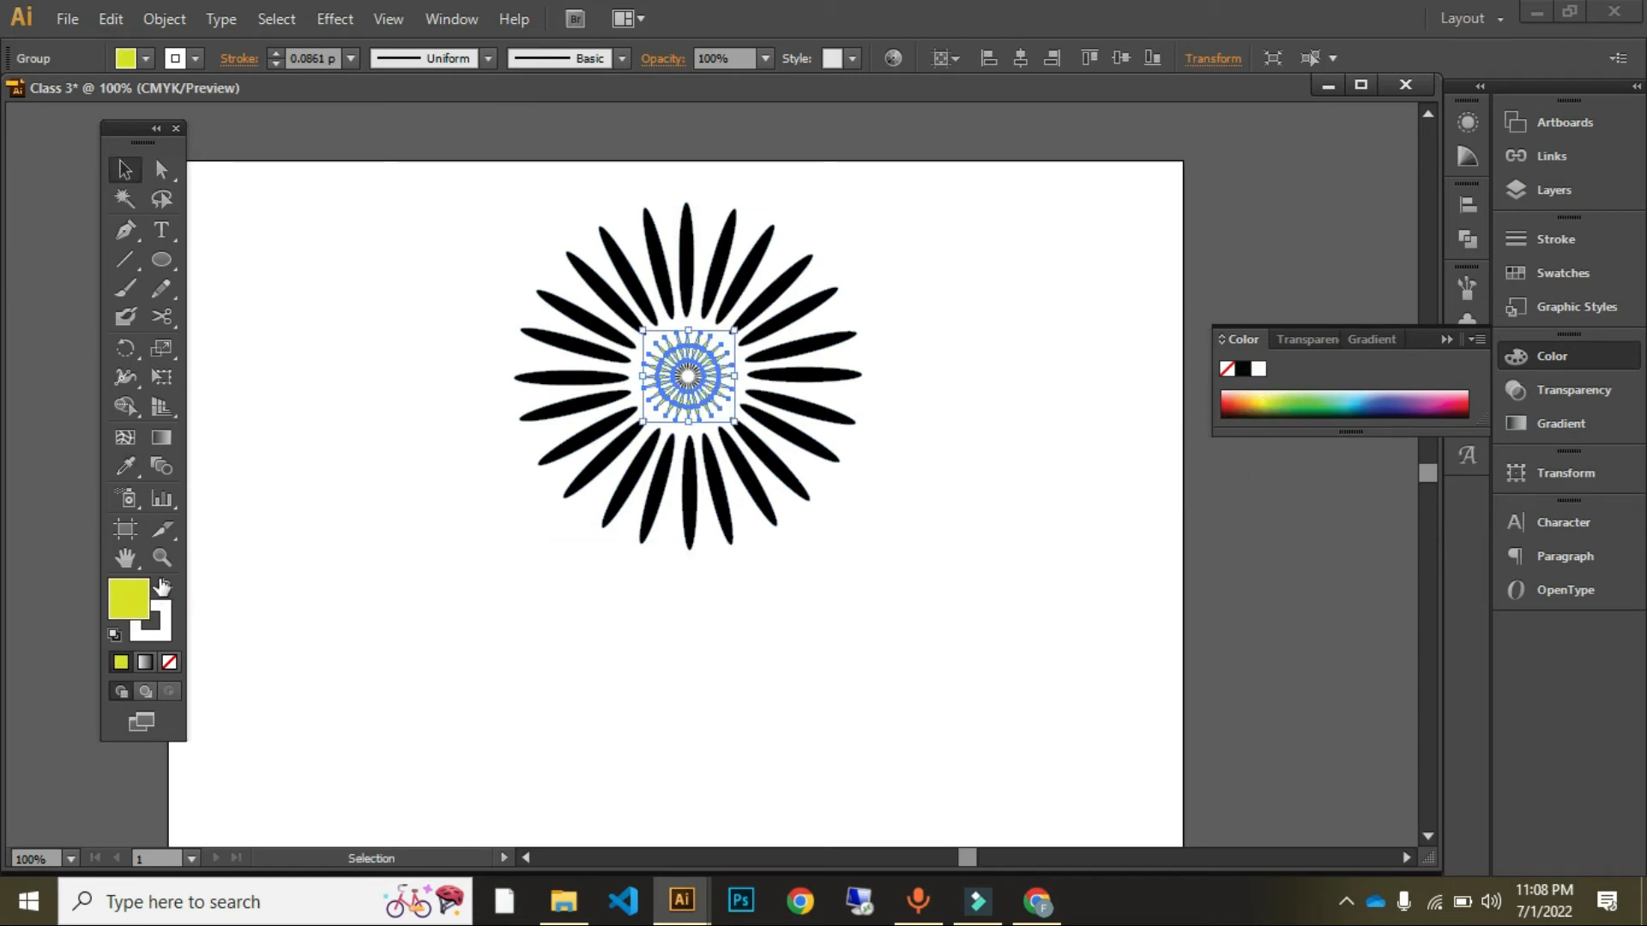
pyautogui.click(333, 590)
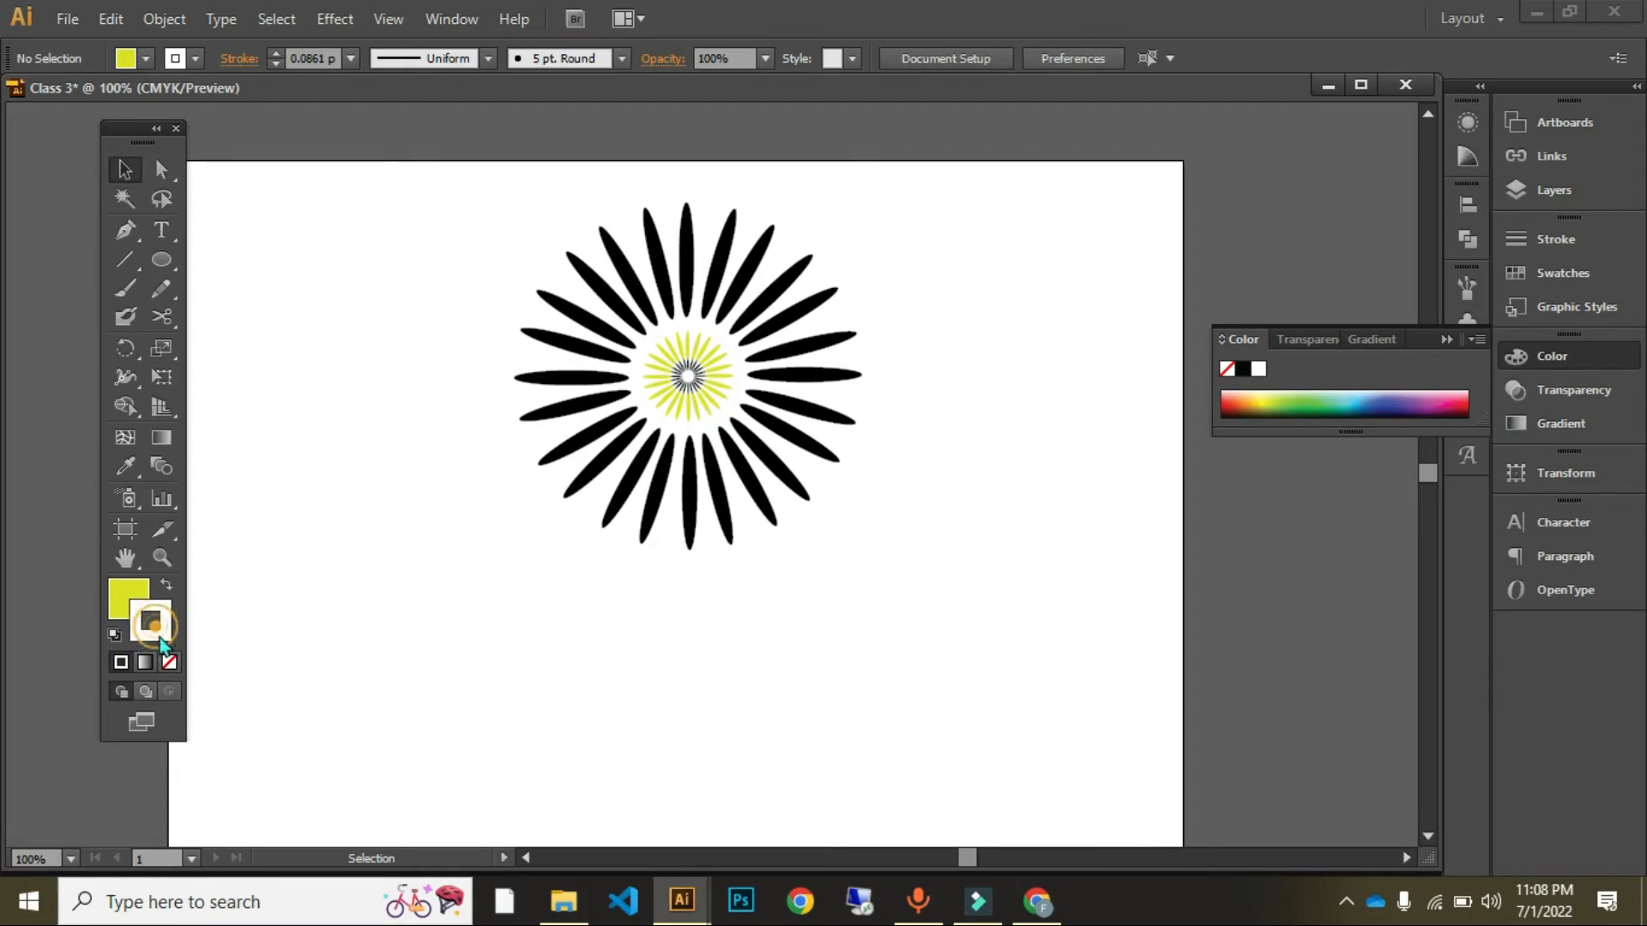
pyautogui.click(127, 597)
pyautogui.moveTo(466, 250); pyautogui.dragTo(612, 467)
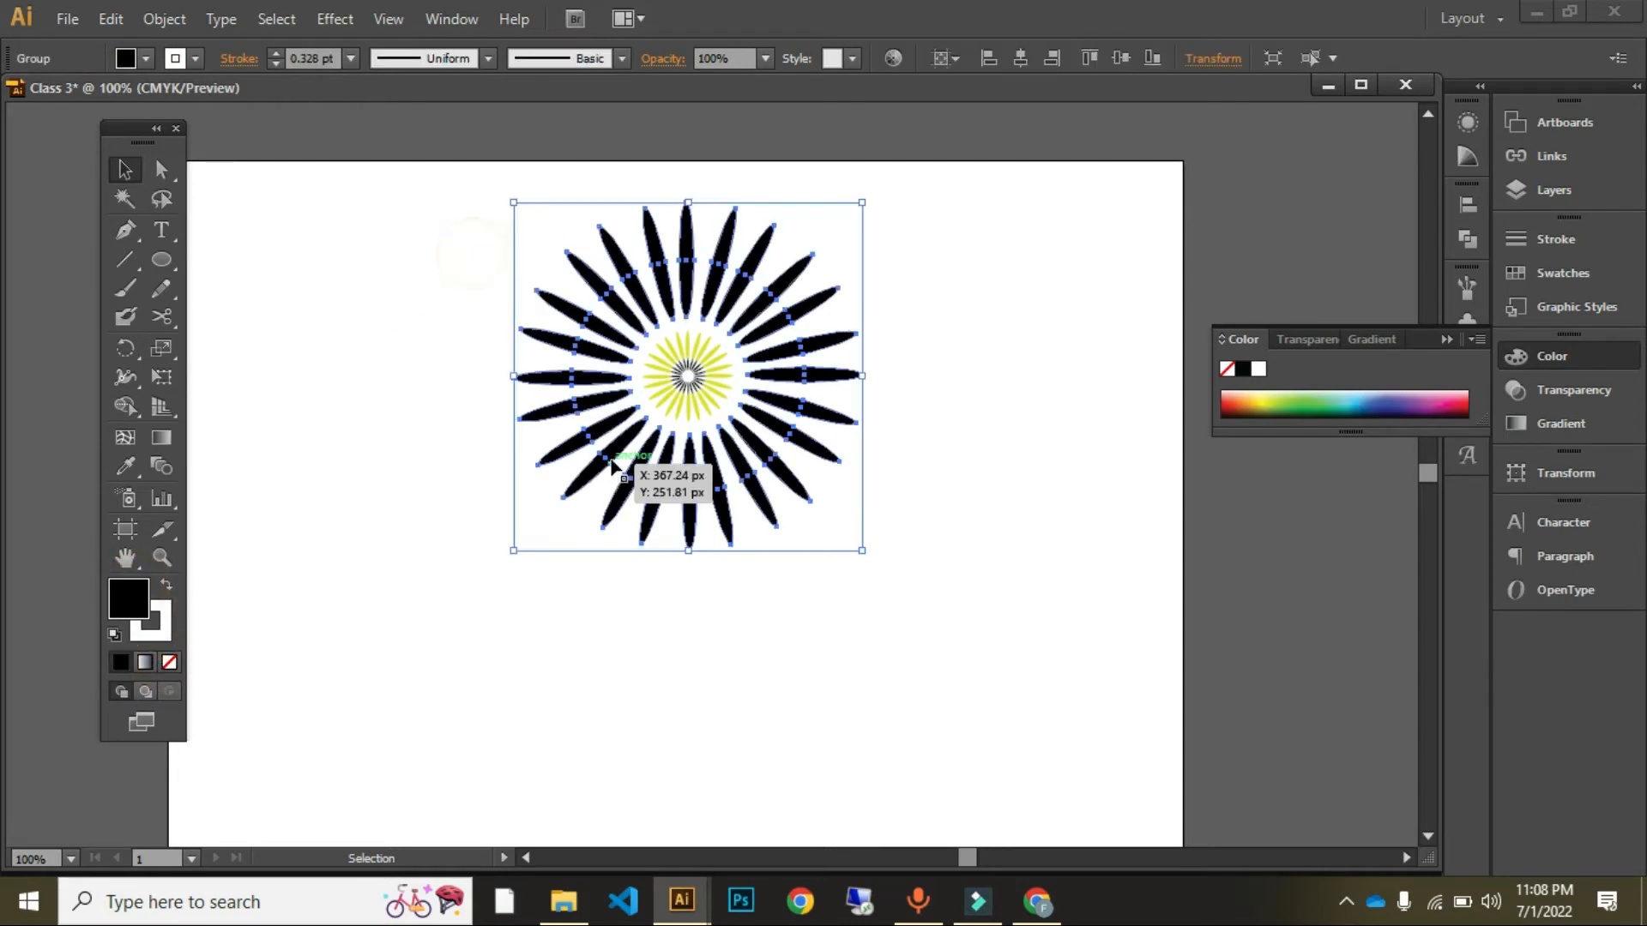
pyautogui.click(1406, 401)
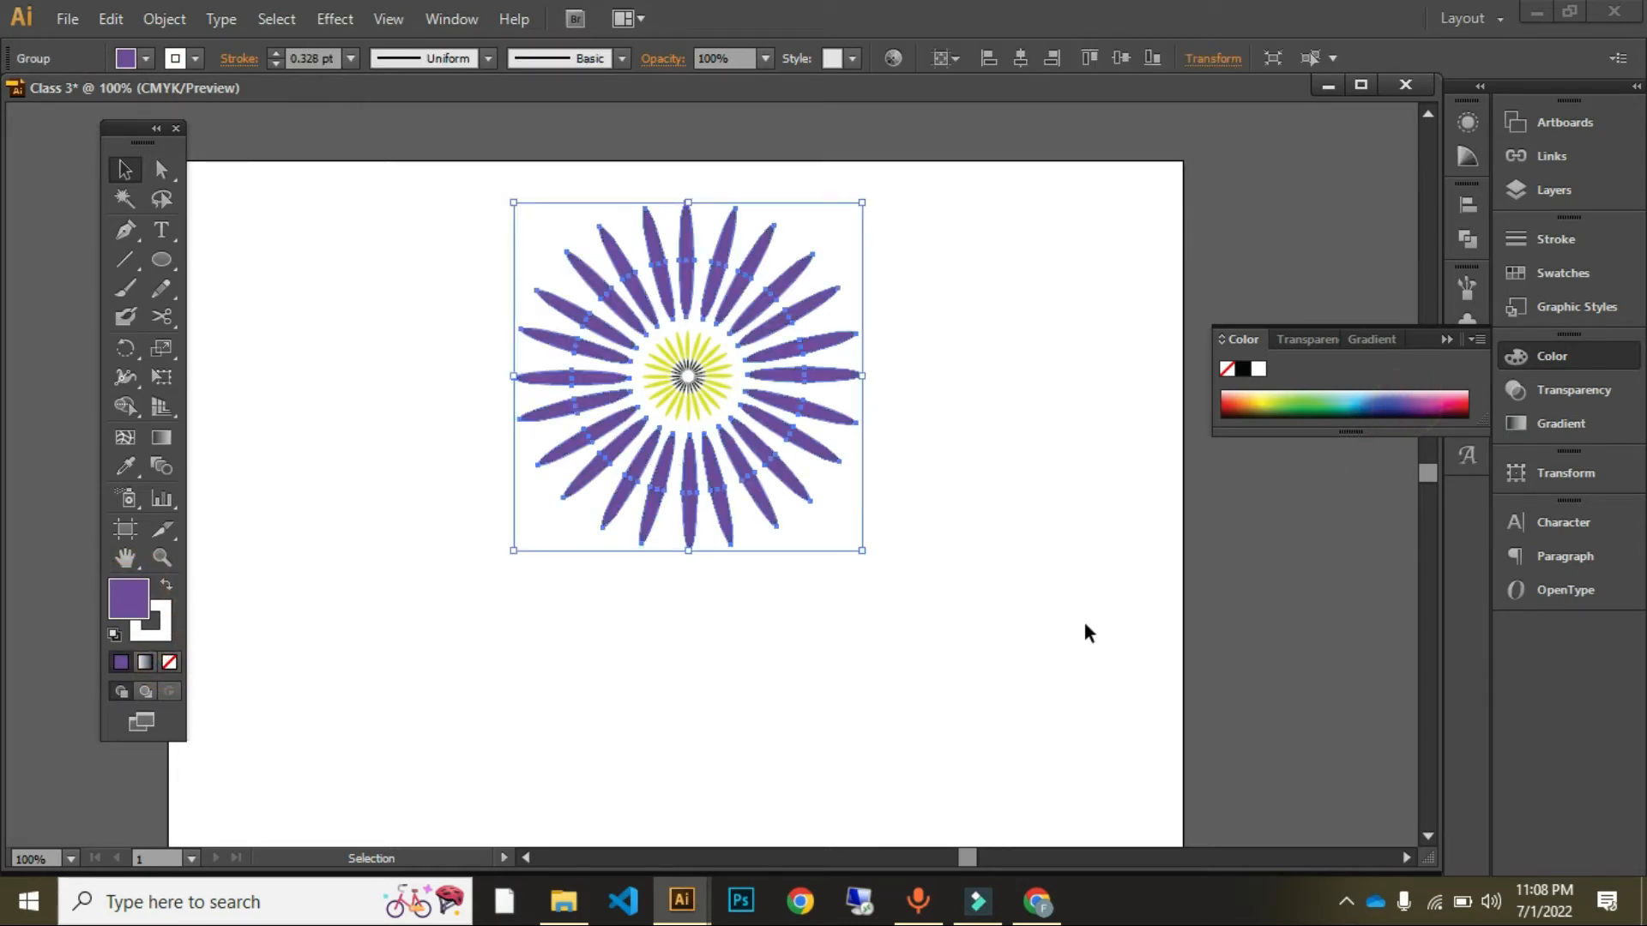
pyautogui.click(949, 697)
# Step: Delete all three nested starbursts to leave an empty artboard
pyautogui.moveTo(441, 169); pyautogui.dragTo(923, 611)
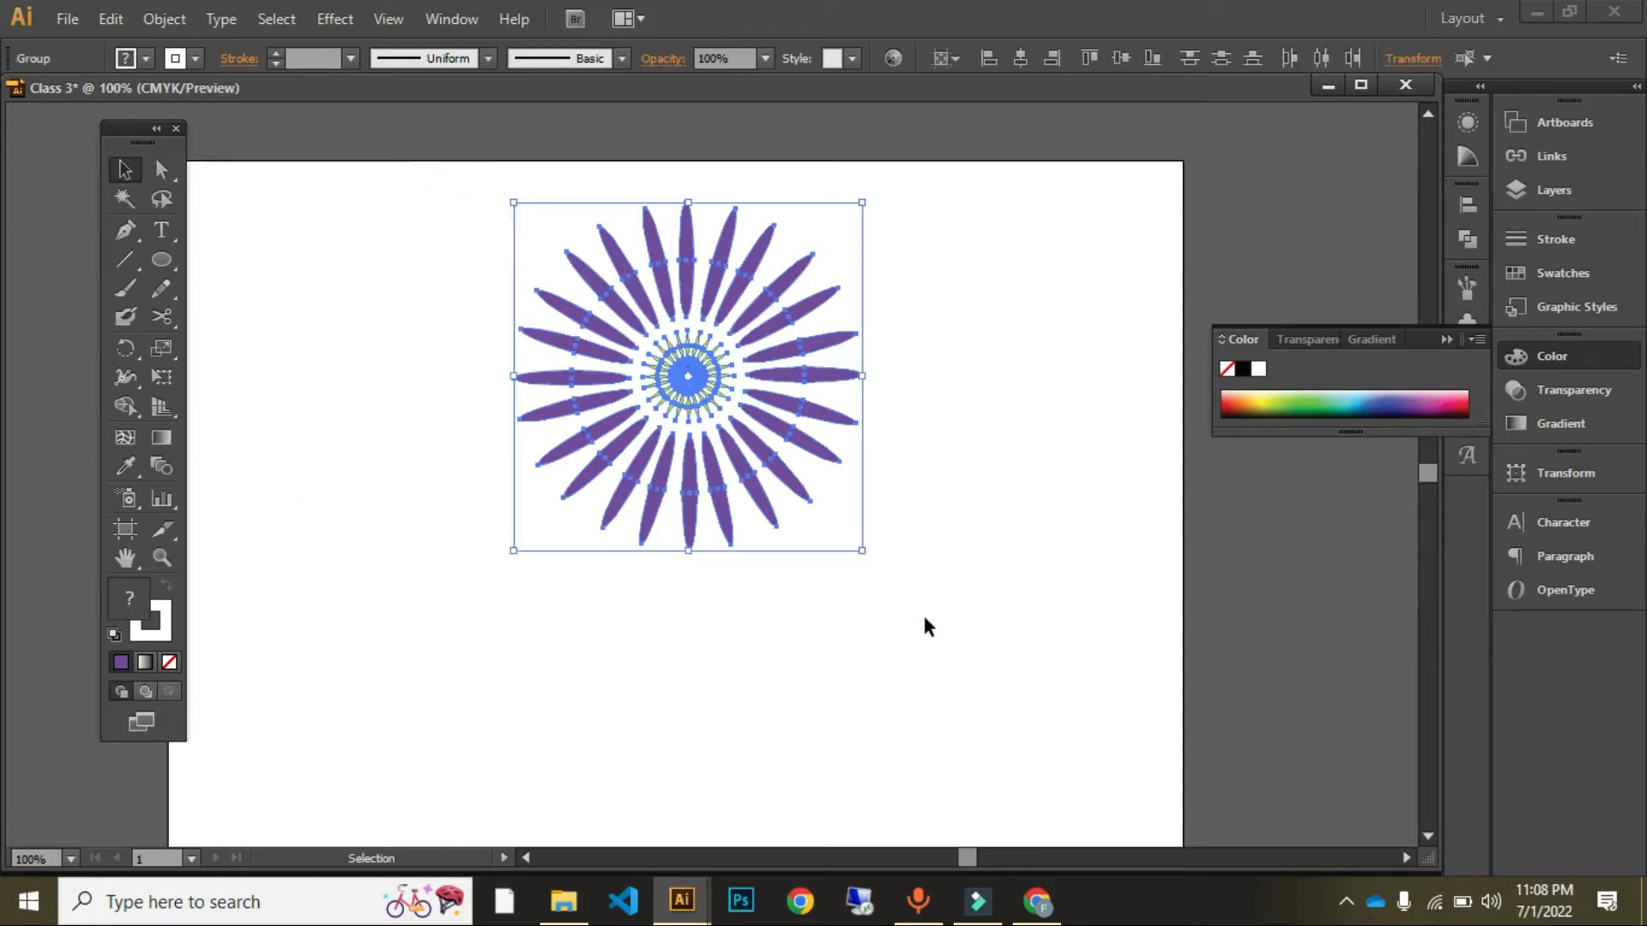
pyautogui.press('z')
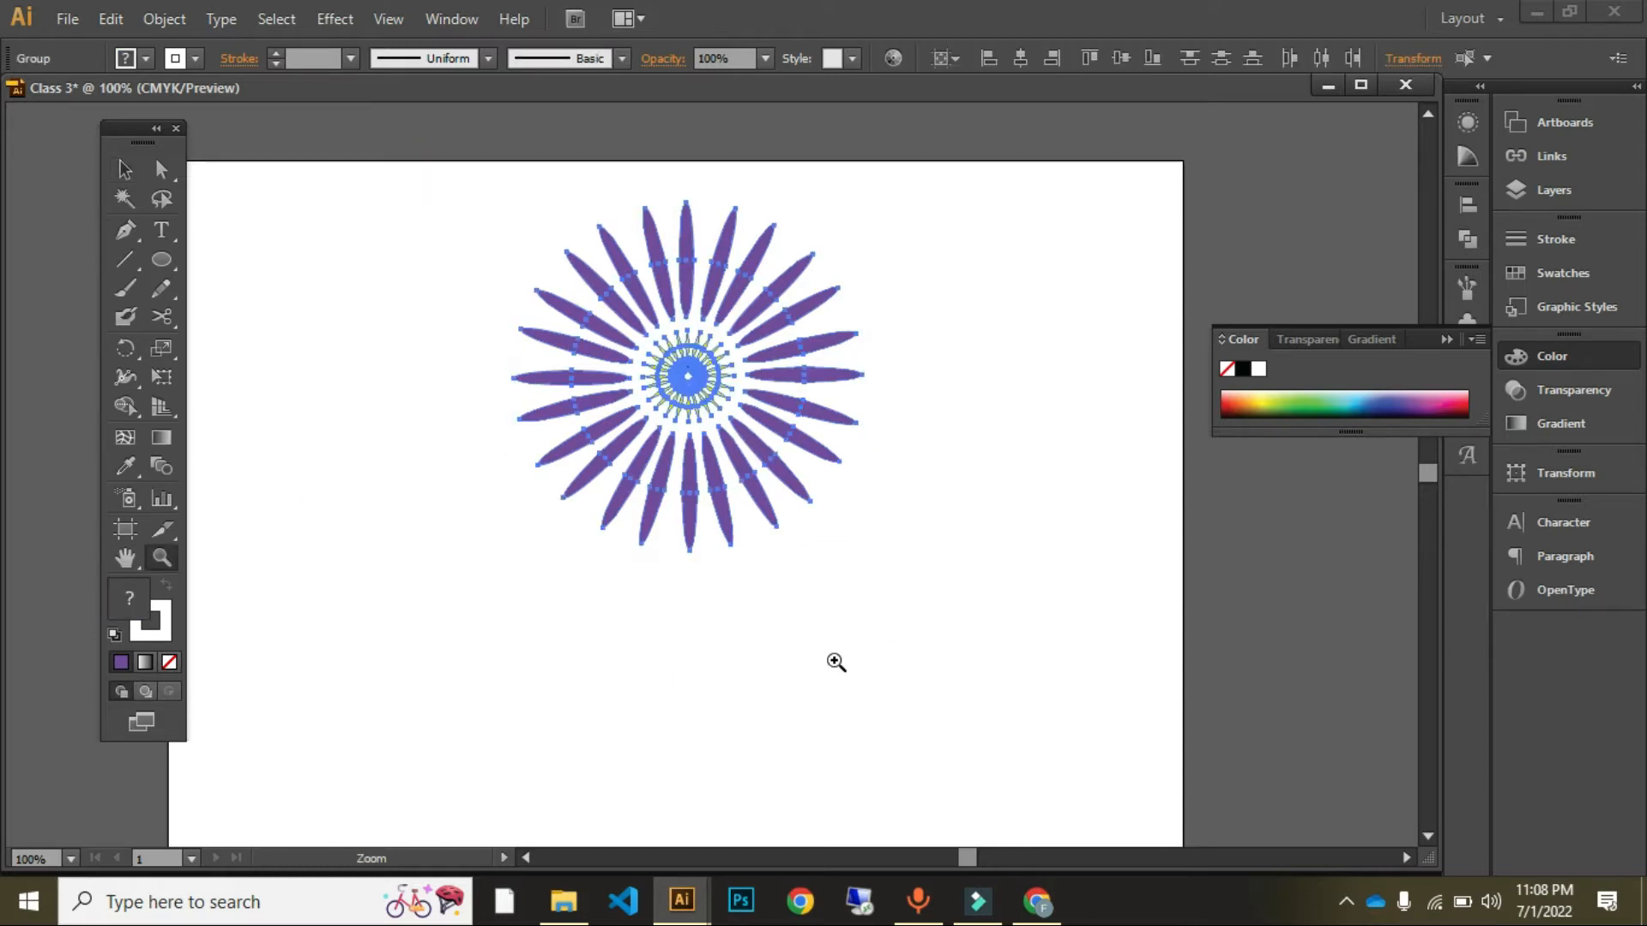
pyautogui.keyDown('alt'); pyautogui.click(834, 661); pyautogui.keyUp('alt')
pyautogui.moveTo(654, 394); pyautogui.dragTo(805, 473)
pyautogui.press('v')
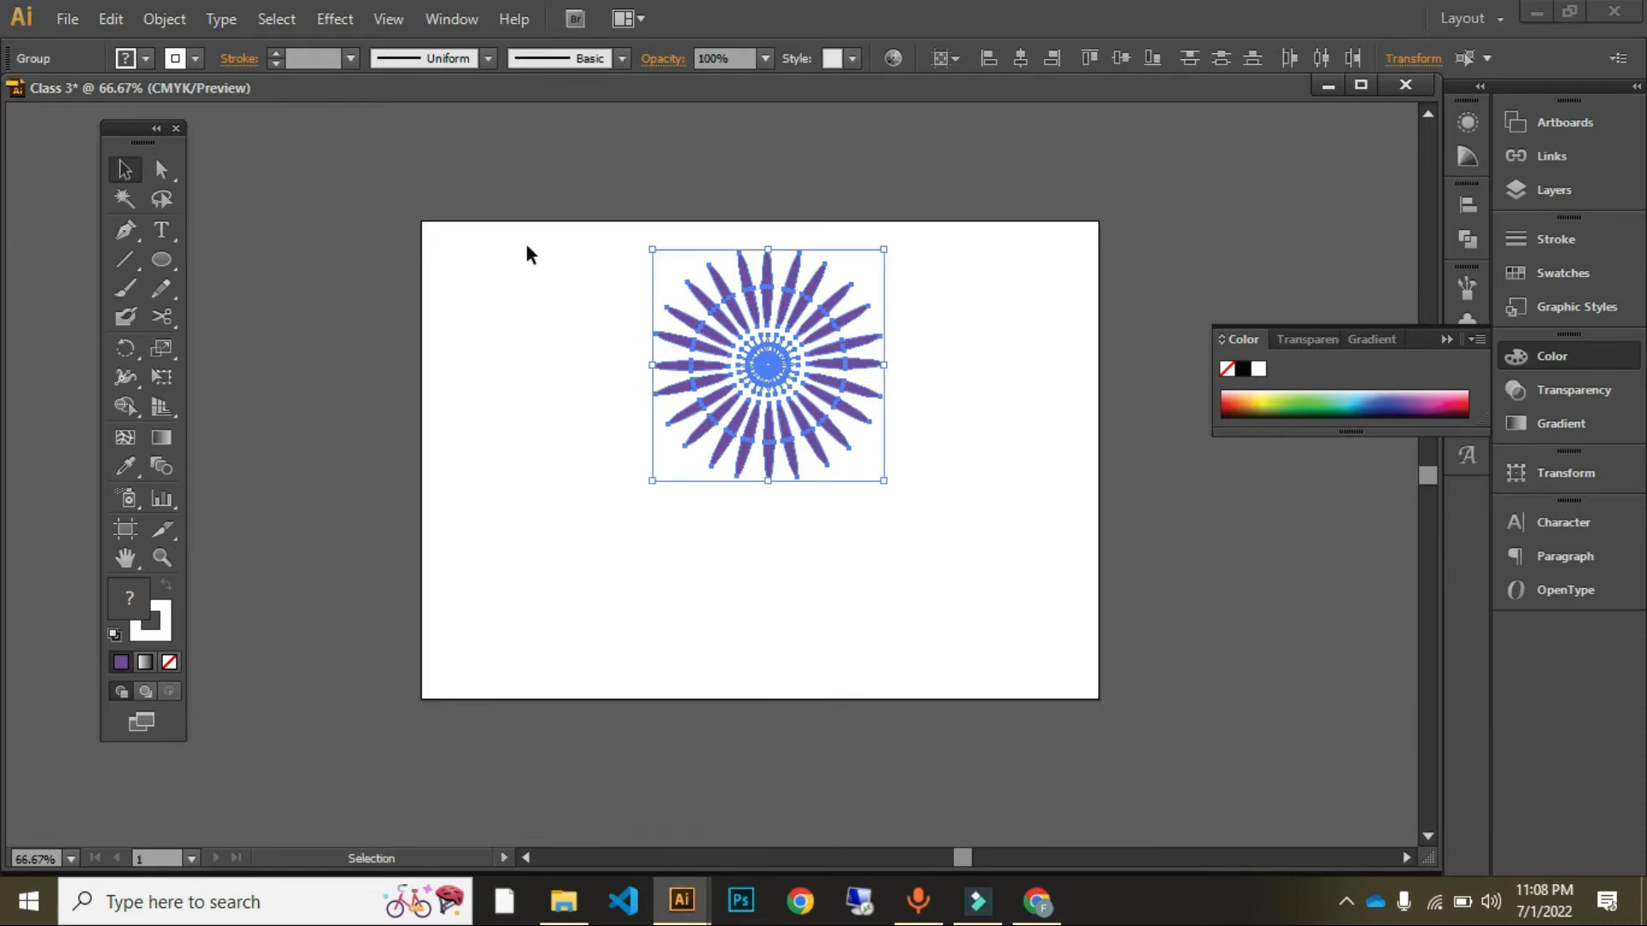
pyautogui.click(940, 533)
pyautogui.press('Delete')
pyautogui.moveTo(920, 527); pyautogui.dragTo(790, 500)
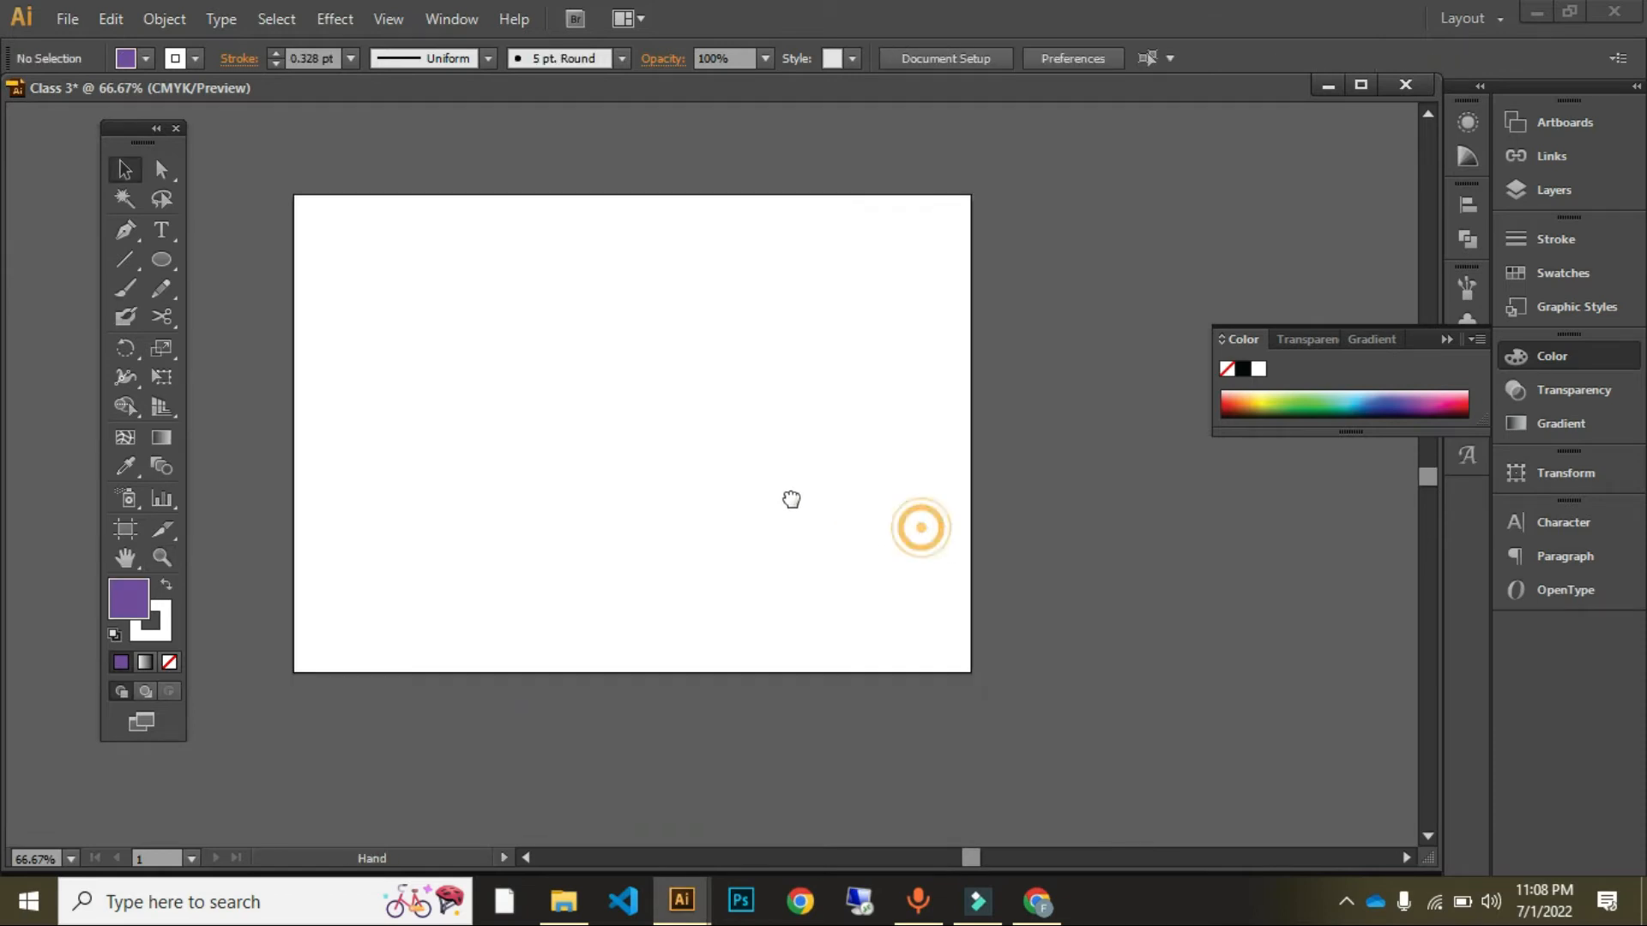
pyautogui.moveTo(692, 480); pyautogui.dragTo(752, 482)
pyautogui.moveTo(137, 259); pyautogui.dragTo(175, 263)
pyautogui.click(170, 260)
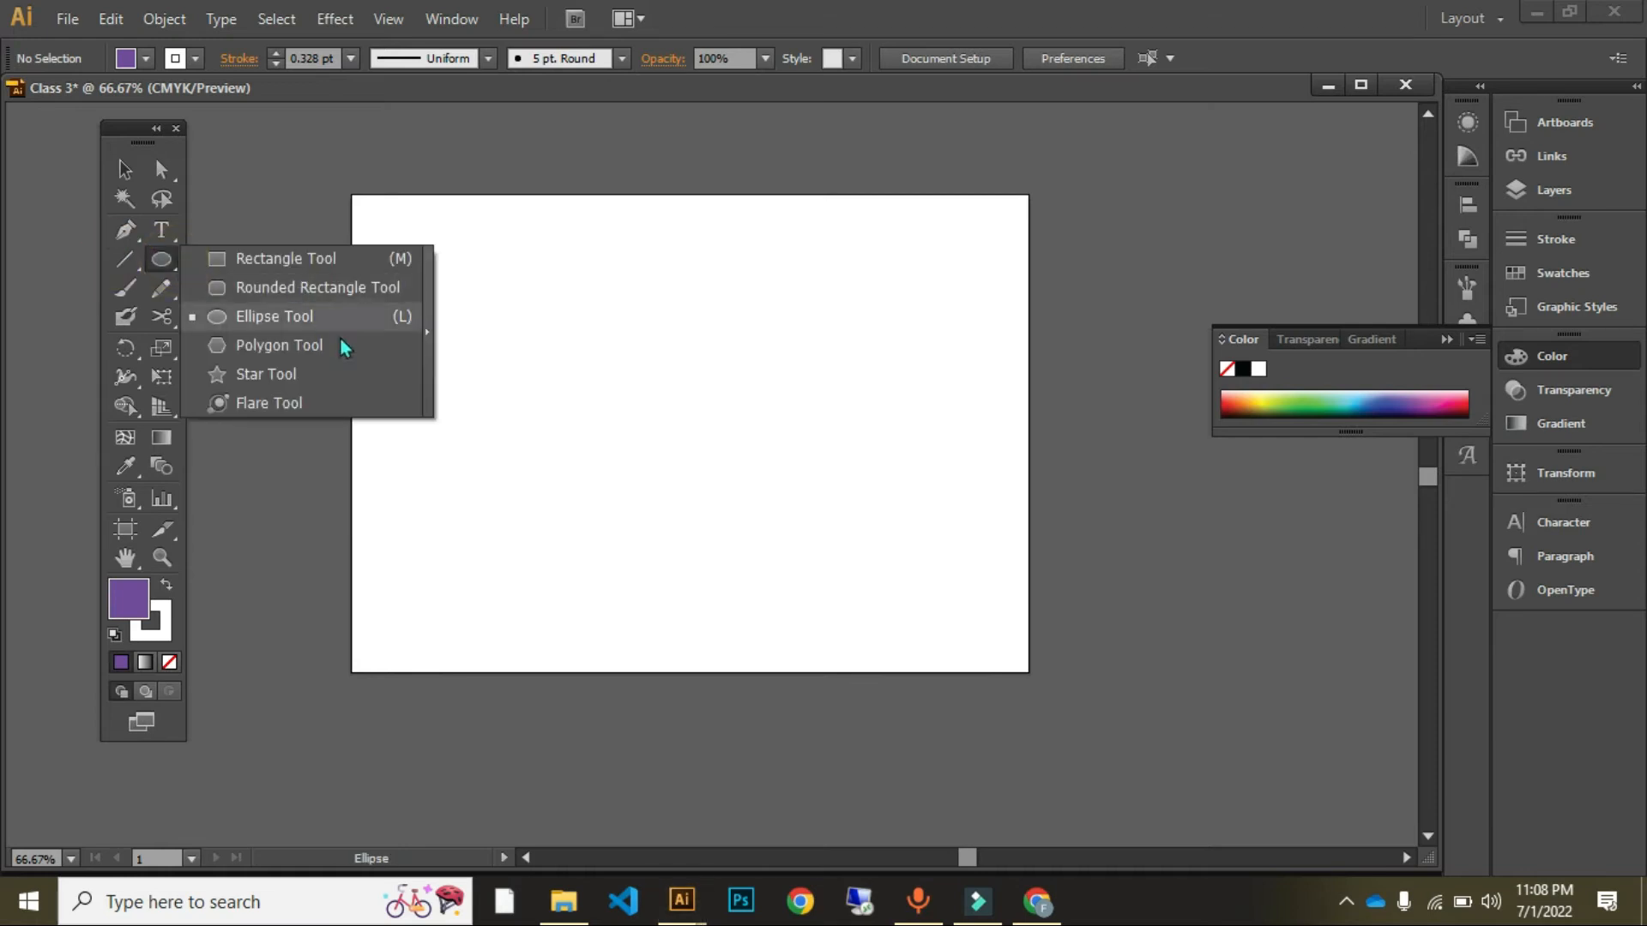
pyautogui.click(124, 170)
pyautogui.click(488, 300)
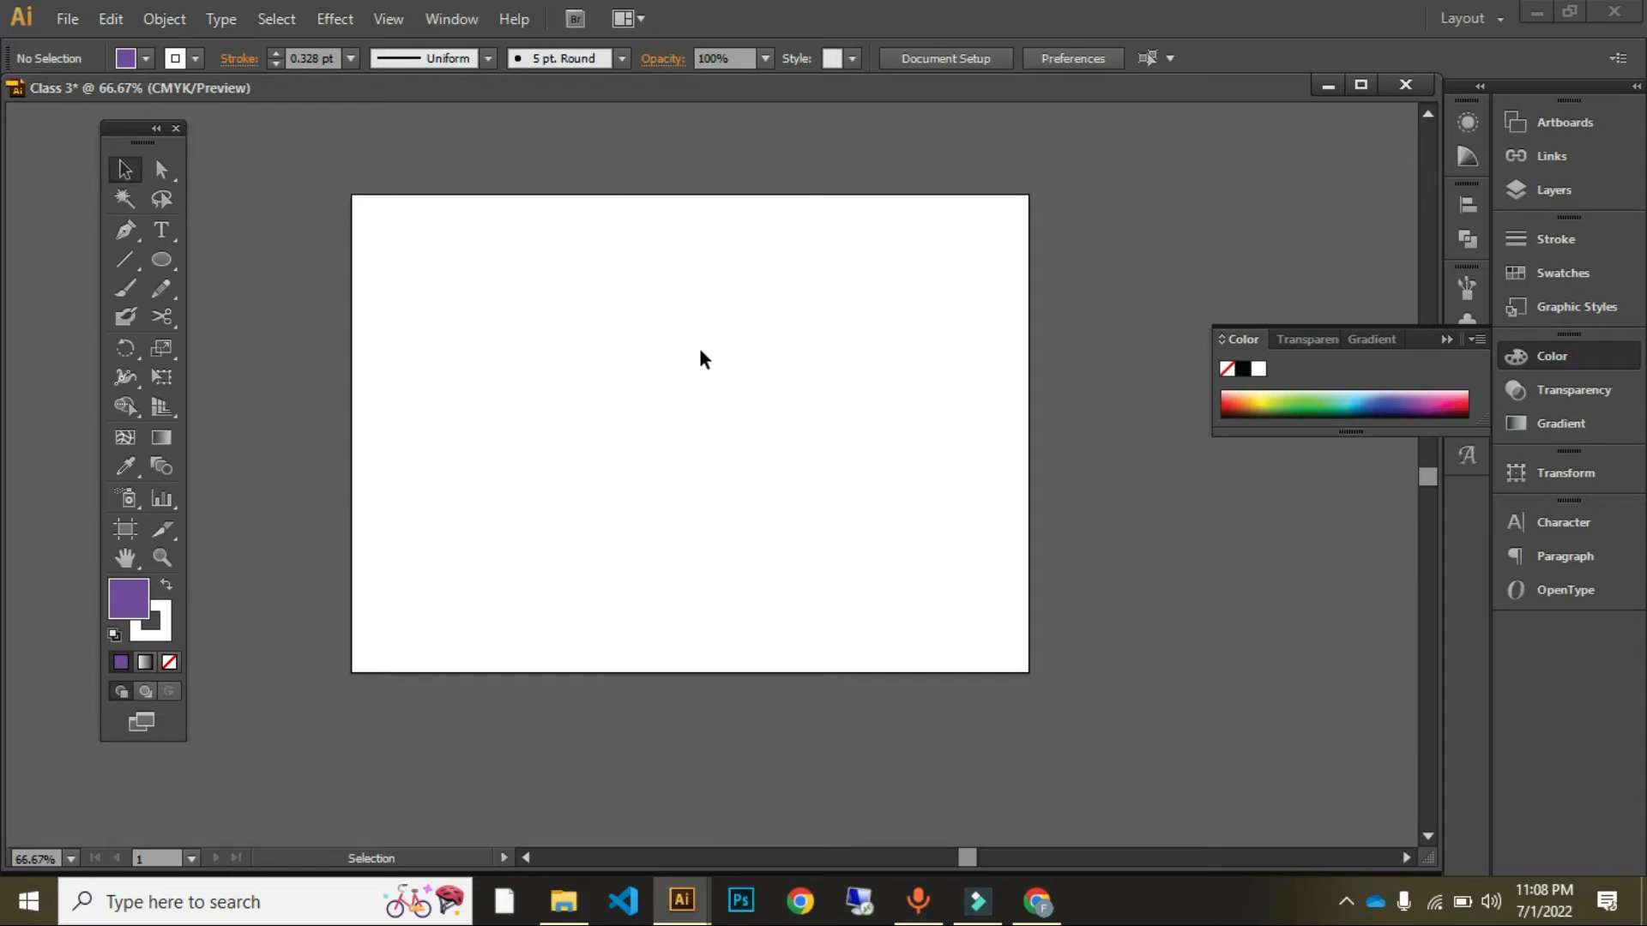
# Step: Draw a large purple circle in the artboard's upper left area and add a much smaller copy below it
pyautogui.click(161, 259)
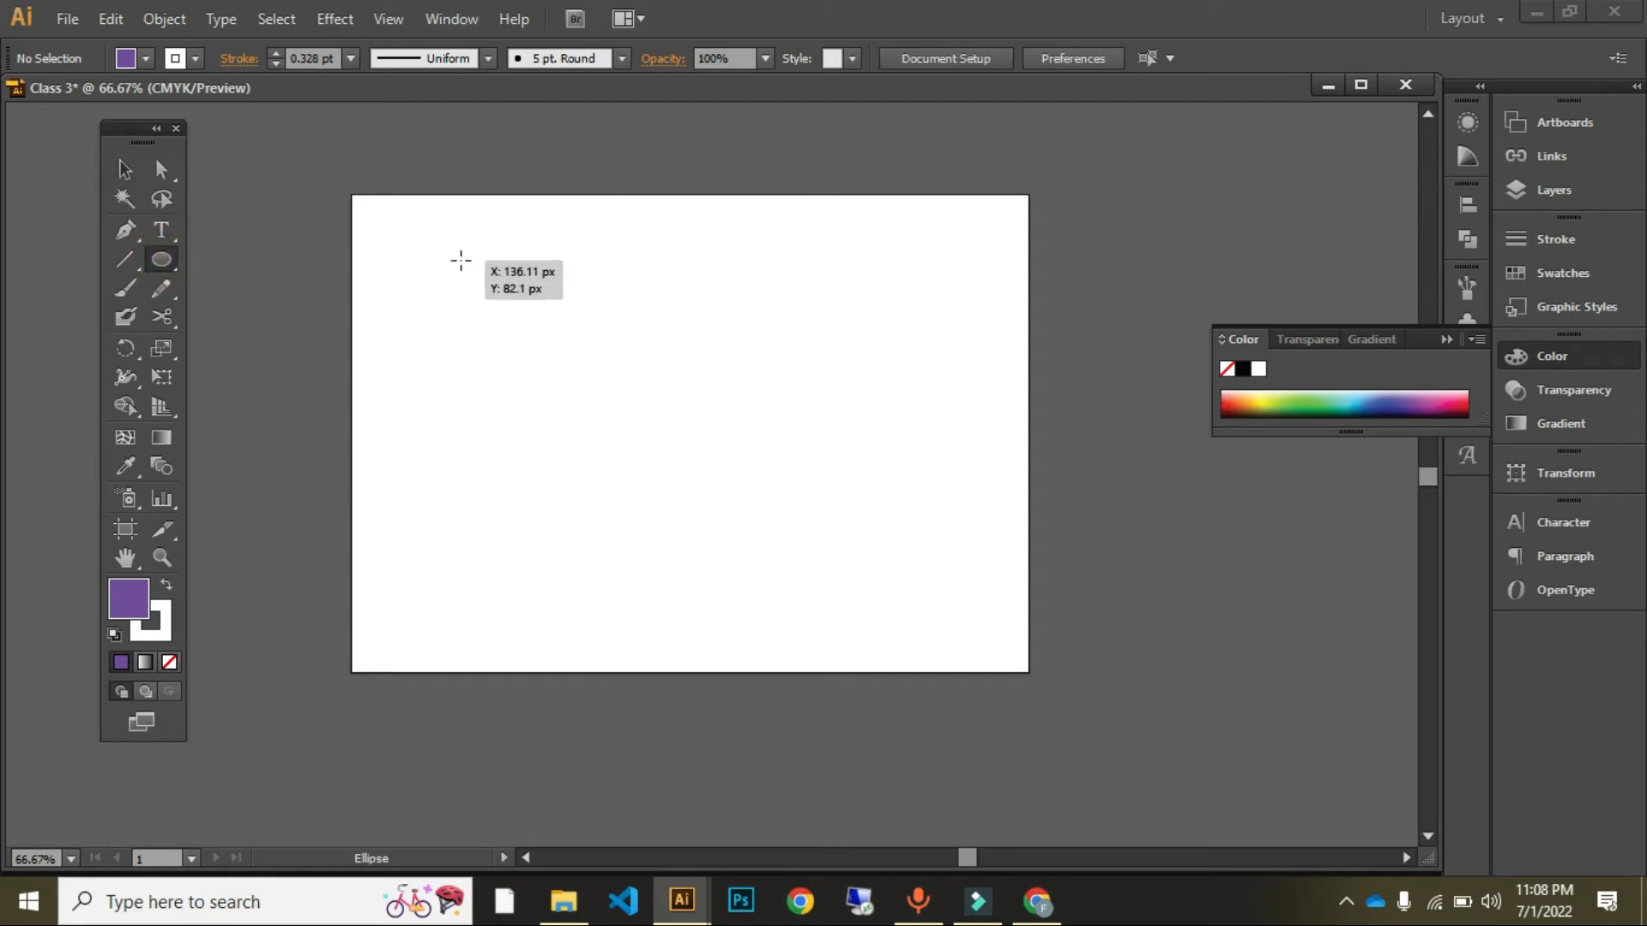
pyautogui.moveTo(460, 259); pyautogui.dragTo(595, 394)
pyautogui.press('v')
pyautogui.moveTo(508, 321); pyautogui.dragTo(538, 467)
pyautogui.moveTo(621, 532); pyautogui.dragTo(575, 488)
pyautogui.click(682, 433)
# Step: Duplicate the large circle three times across the artboard, repeating the same copy offset
pyautogui.moveTo(537, 363); pyautogui.dragTo(660, 460)
pyautogui.hotkey('ctrl', 'd')
pyautogui.hotkey('ctrl', 'd')
# Step: Fill the large circle nearest the artboard's centre with orange sampled from the colour spectrum
pyautogui.click(724, 492)
pyautogui.press('i')
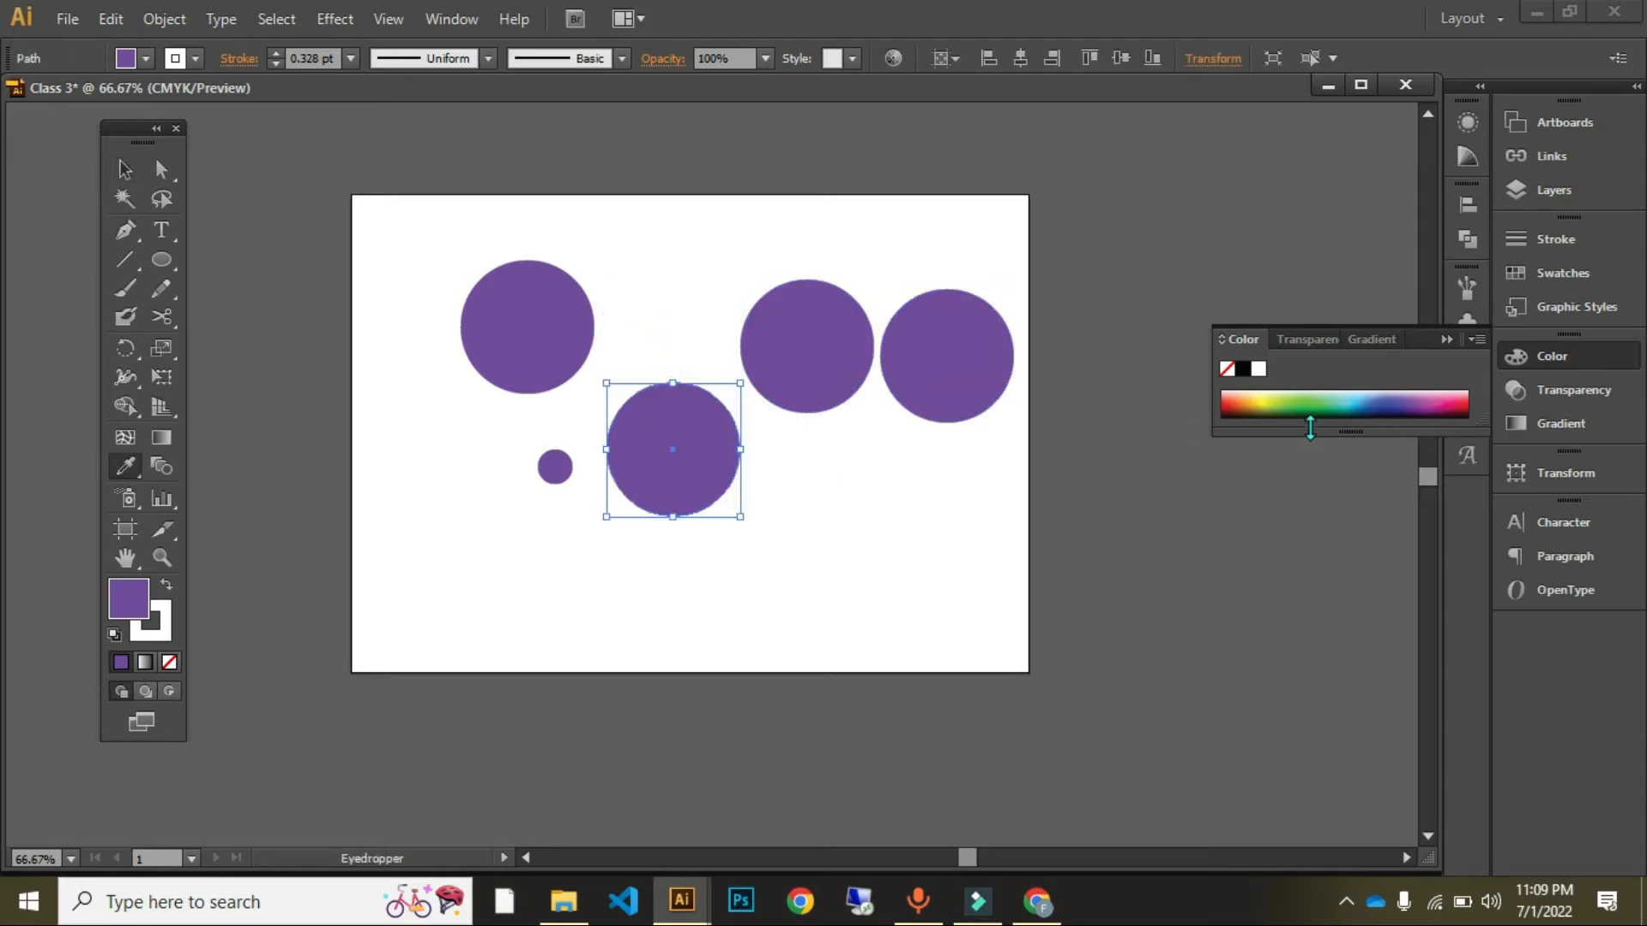
pyautogui.click(1236, 401)
pyautogui.press('v')
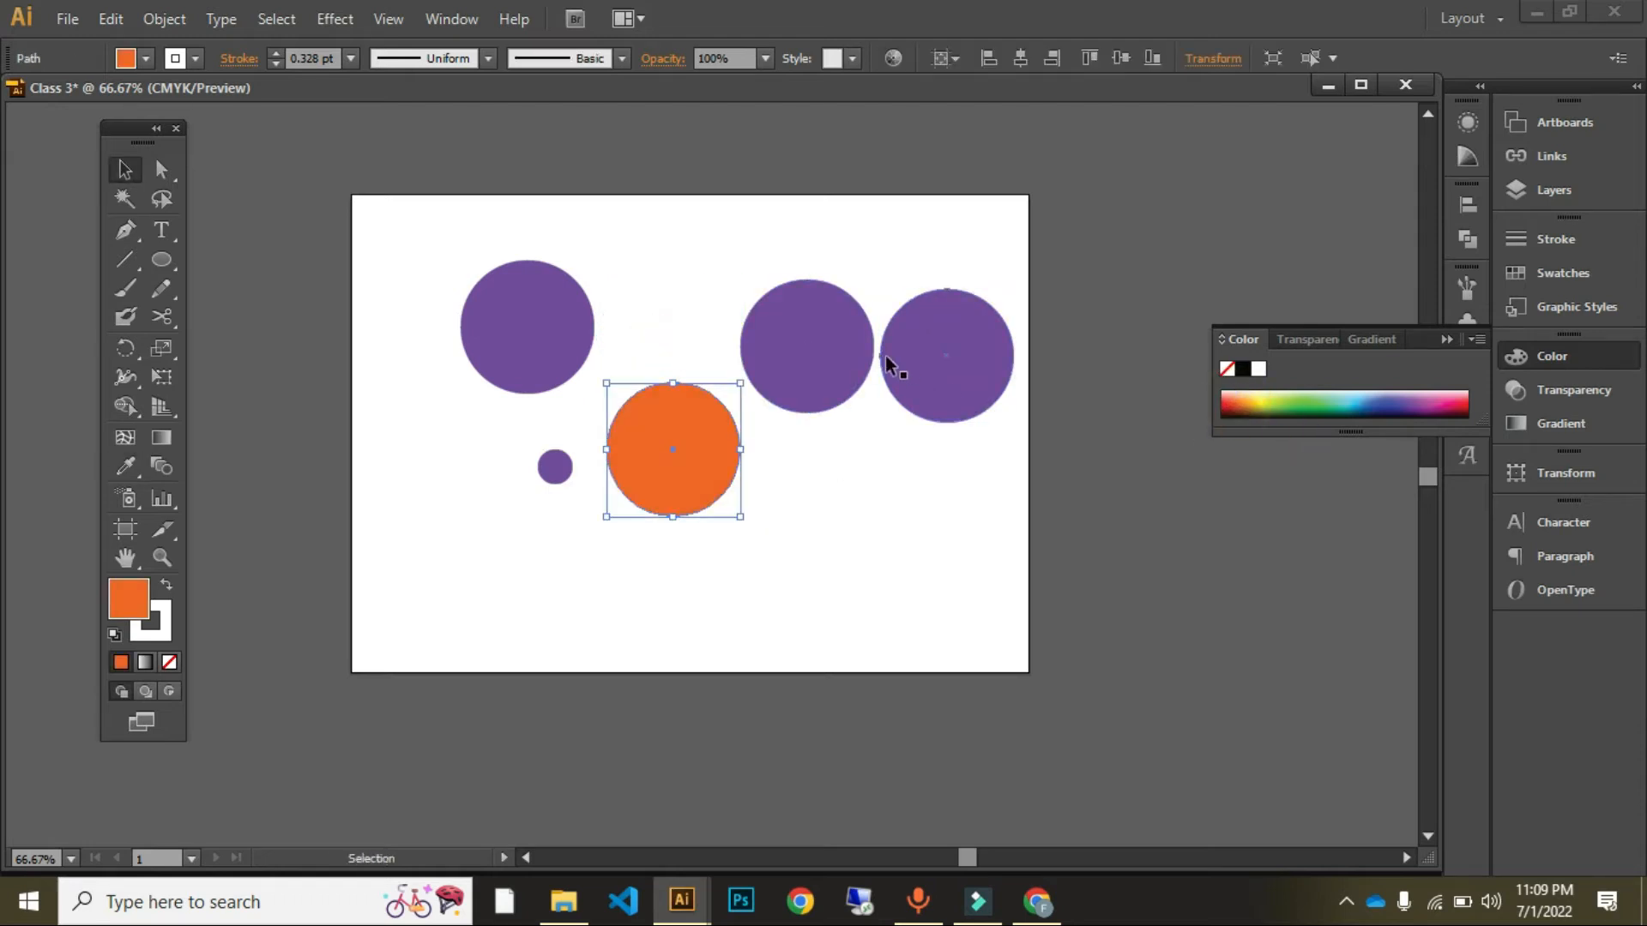
# Step: Fill the upper circle beside the orange one with dark grey sampled from the canvas, and the rightmost circle with black
pyautogui.click(864, 352)
pyautogui.press('i')
pyautogui.click(924, 572)
pyautogui.click(1108, 506)
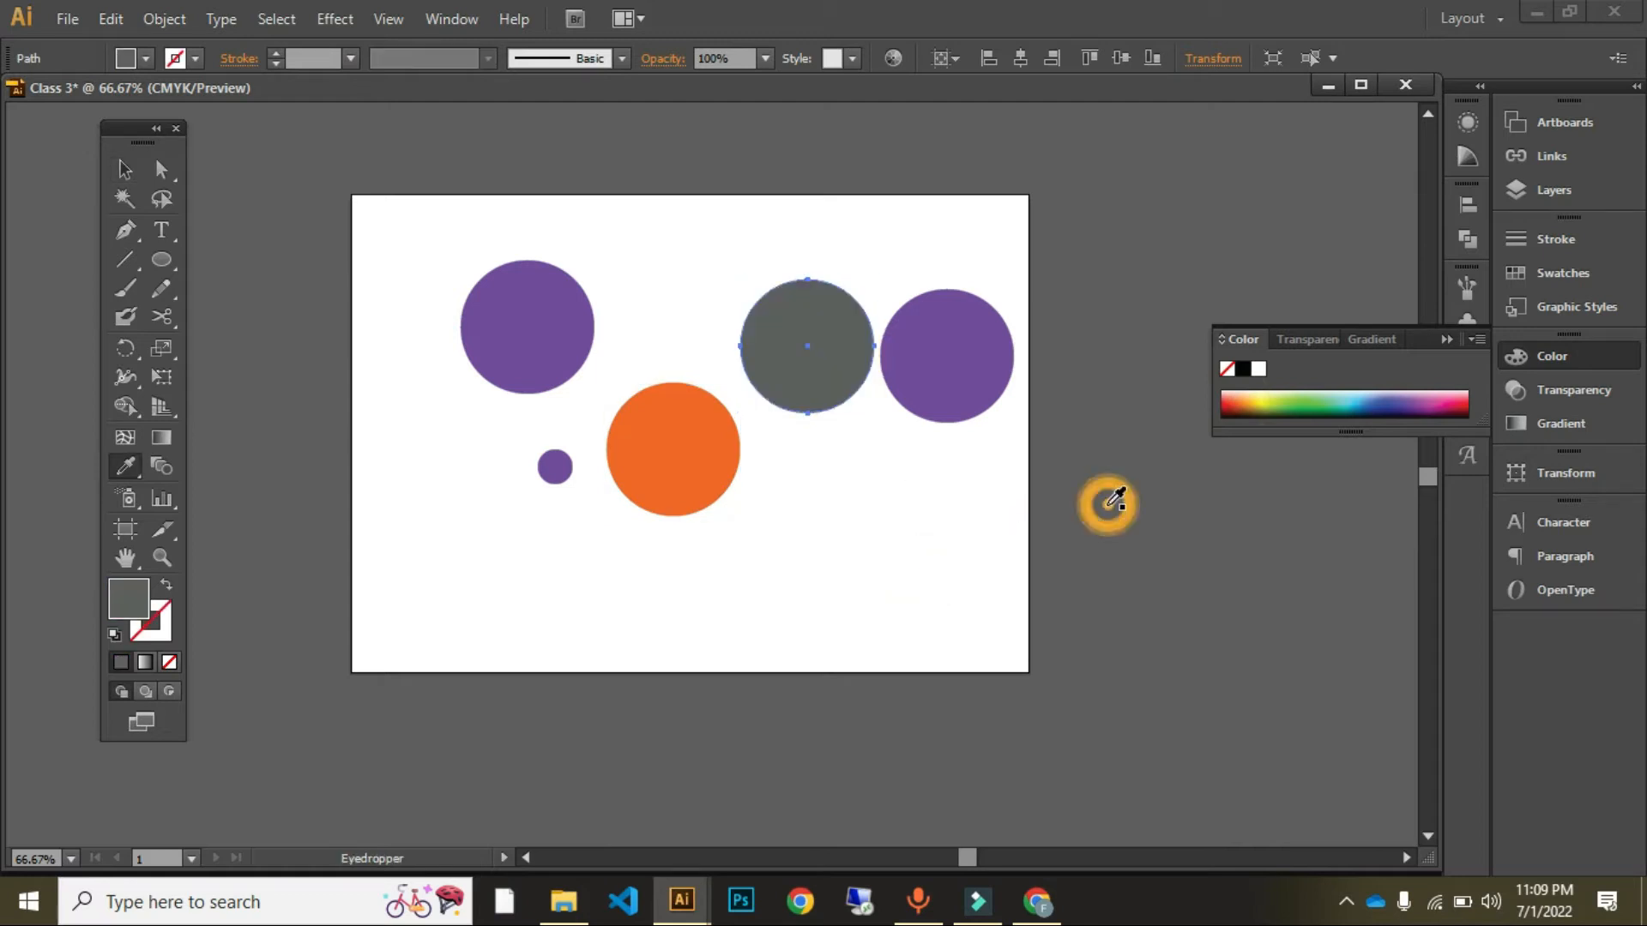
pyautogui.press('v')
pyautogui.click(957, 372)
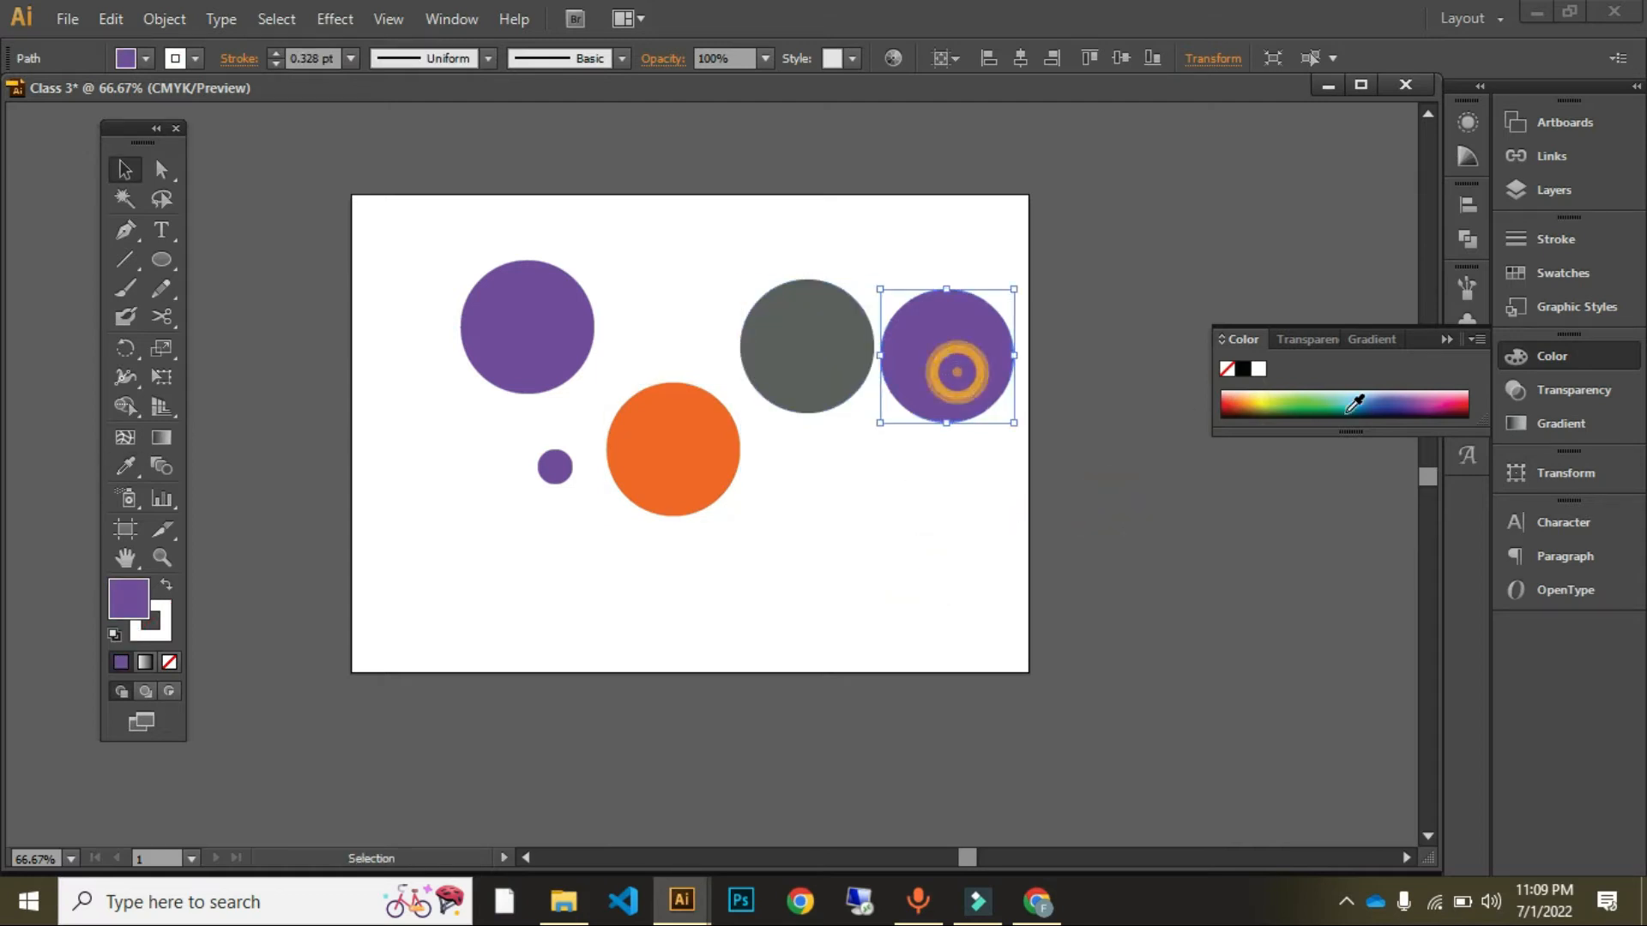
pyautogui.click(1243, 369)
pyautogui.click(960, 485)
# Step: Scale the circles down proportionally about their centres: grey to about two thirds, black and orange to about half their size
pyautogui.click(862, 364)
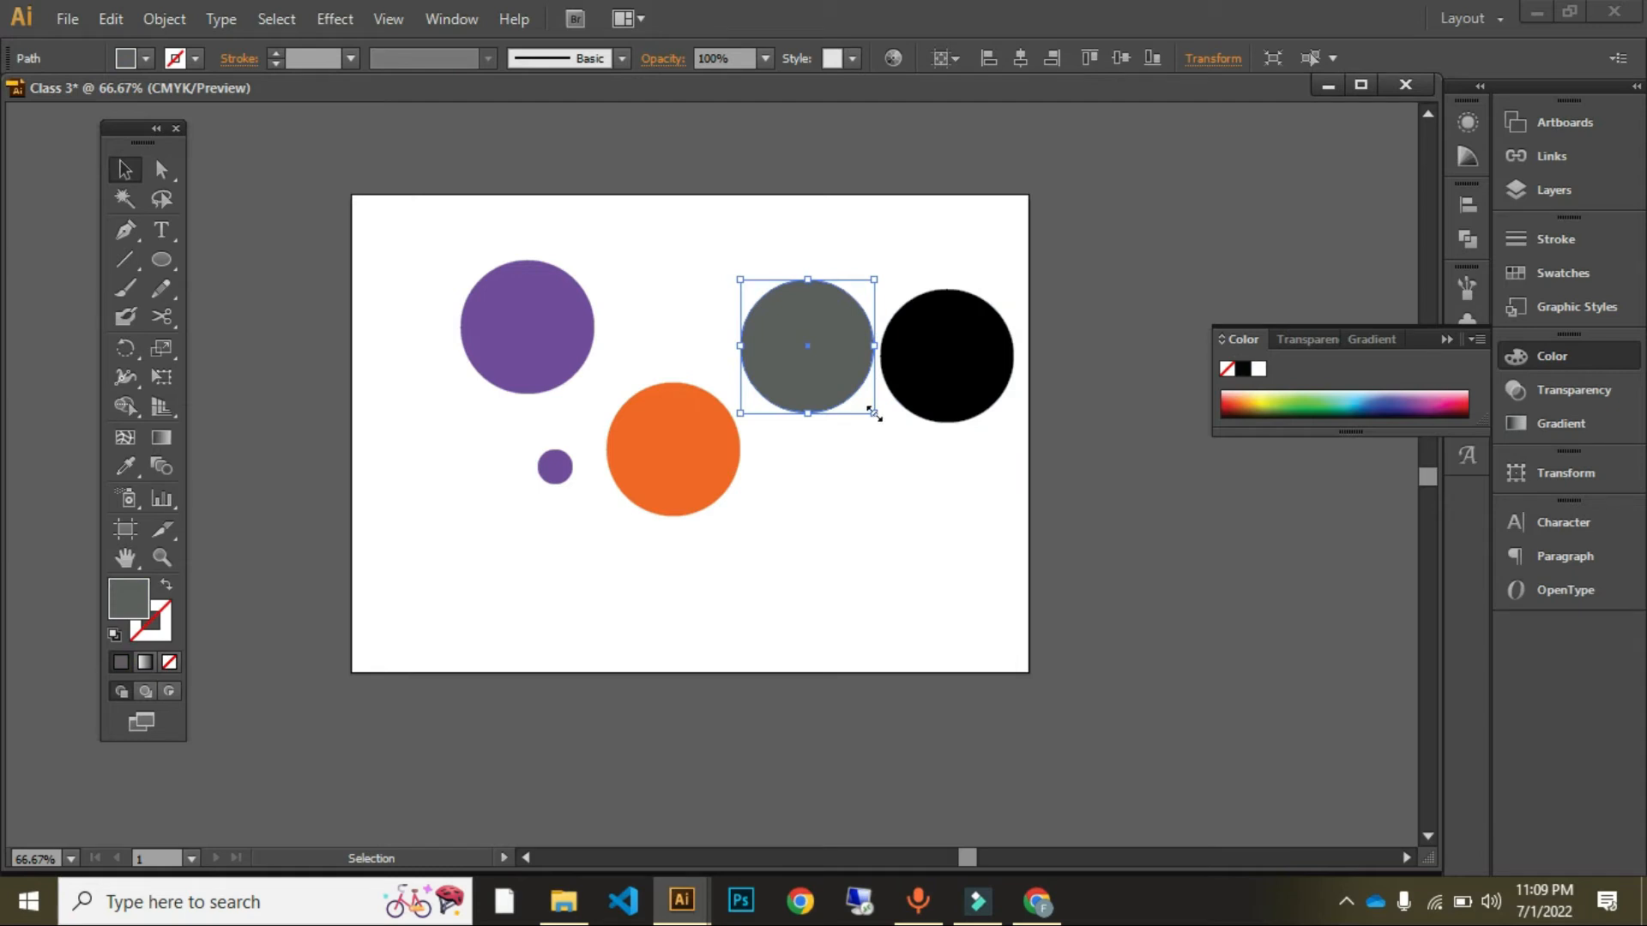
pyautogui.moveTo(873, 413); pyautogui.dragTo(852, 391)
pyautogui.click(950, 371)
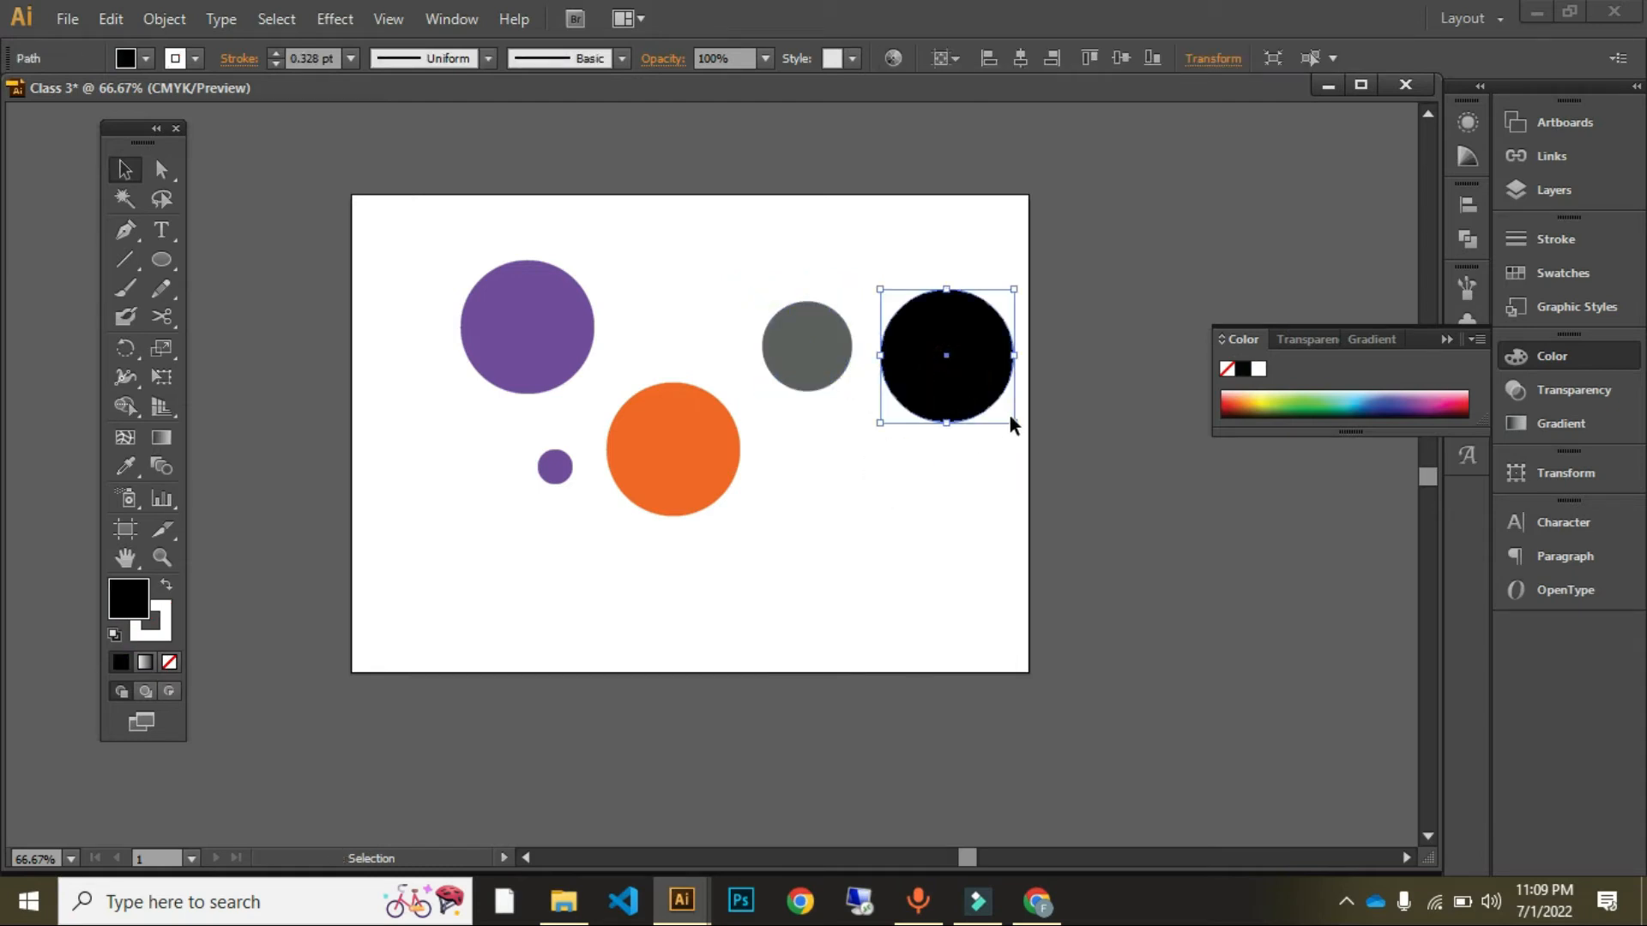
pyautogui.moveTo(1010, 420); pyautogui.dragTo(982, 392)
pyautogui.click(883, 577)
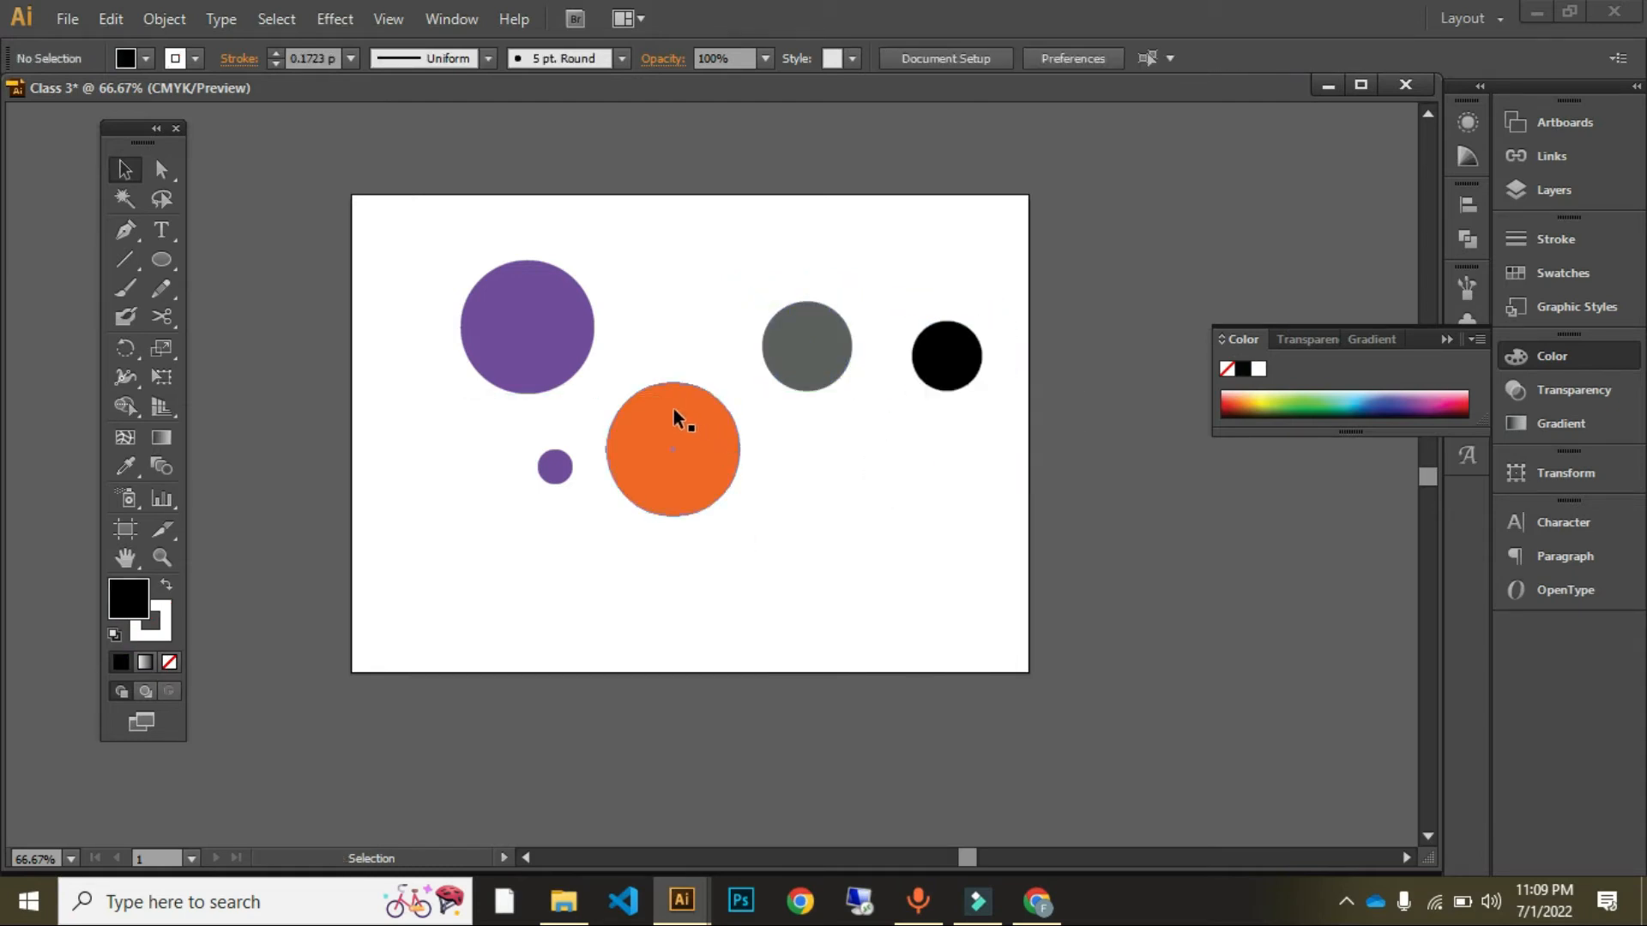
pyautogui.click(706, 440)
pyautogui.moveTo(740, 516); pyautogui.dragTo(709, 486)
pyautogui.click(761, 513)
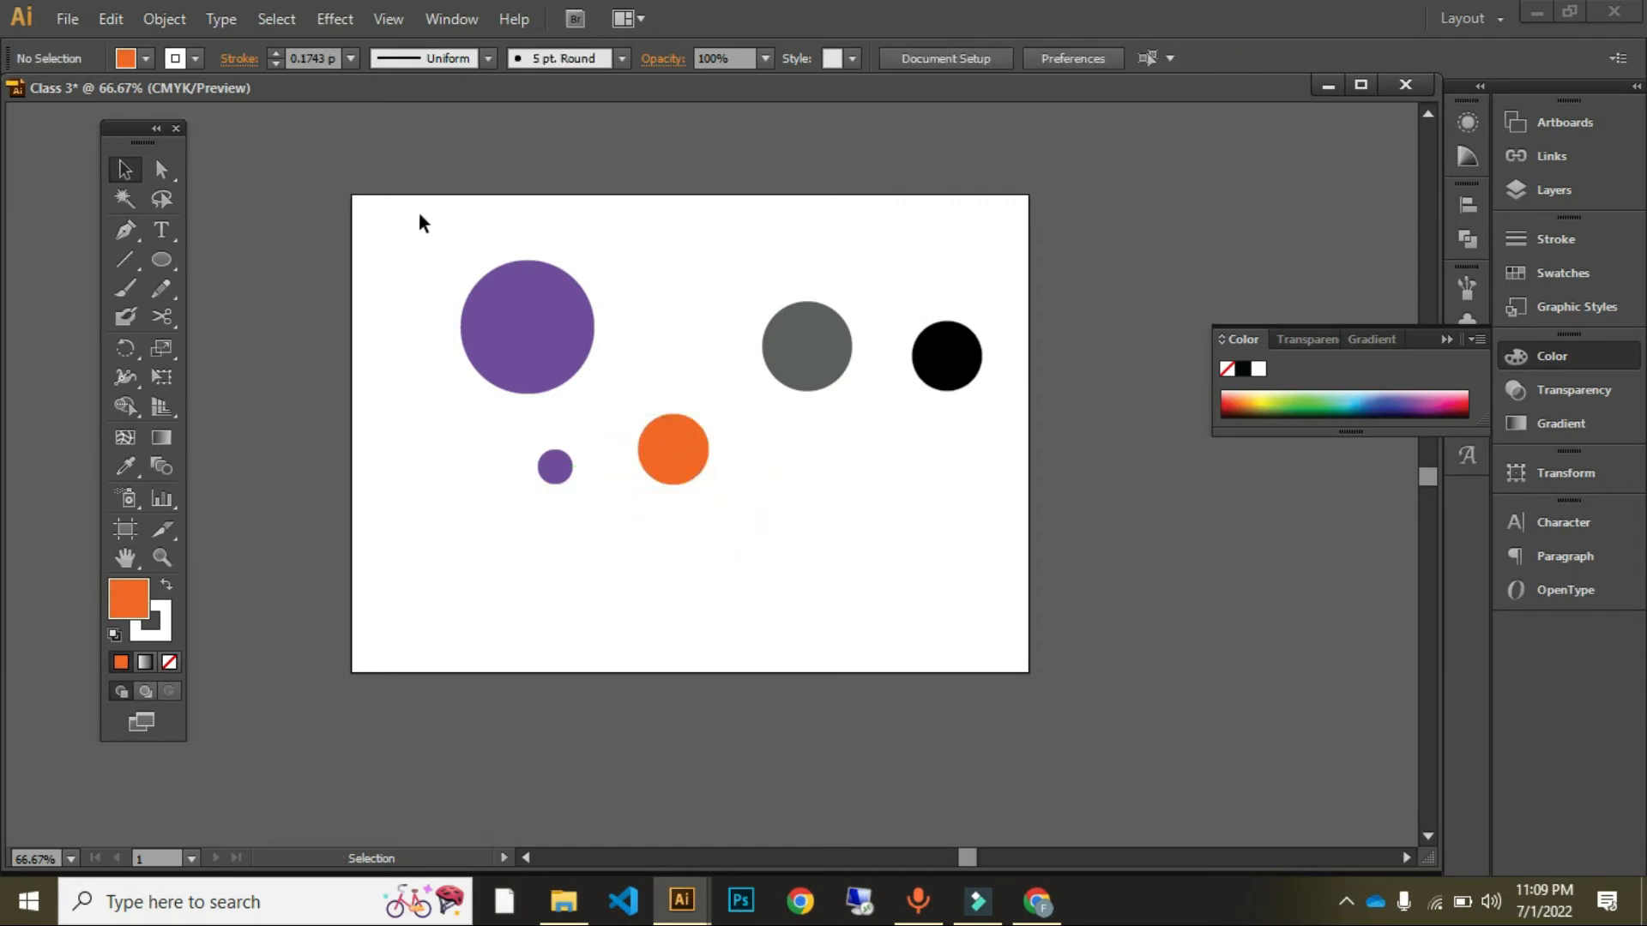
# Step: Try aligning all five circles to the artboard's horizontal centre and undo the alignment
pyautogui.moveTo(420, 215); pyautogui.dragTo(996, 675)
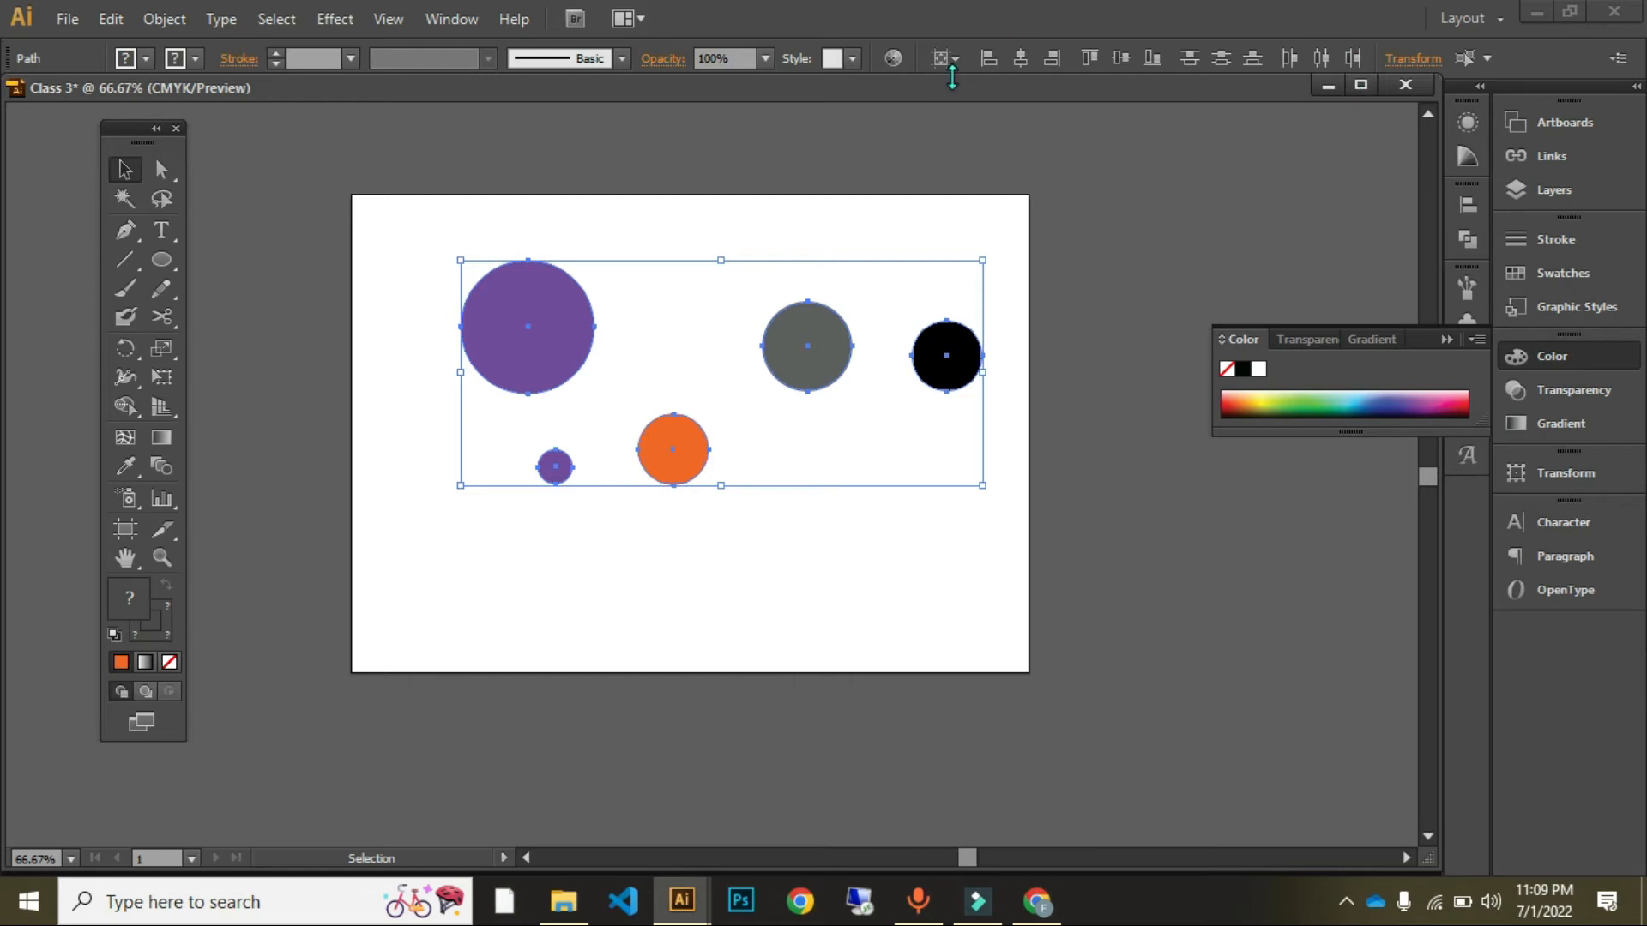
pyautogui.click(1019, 60)
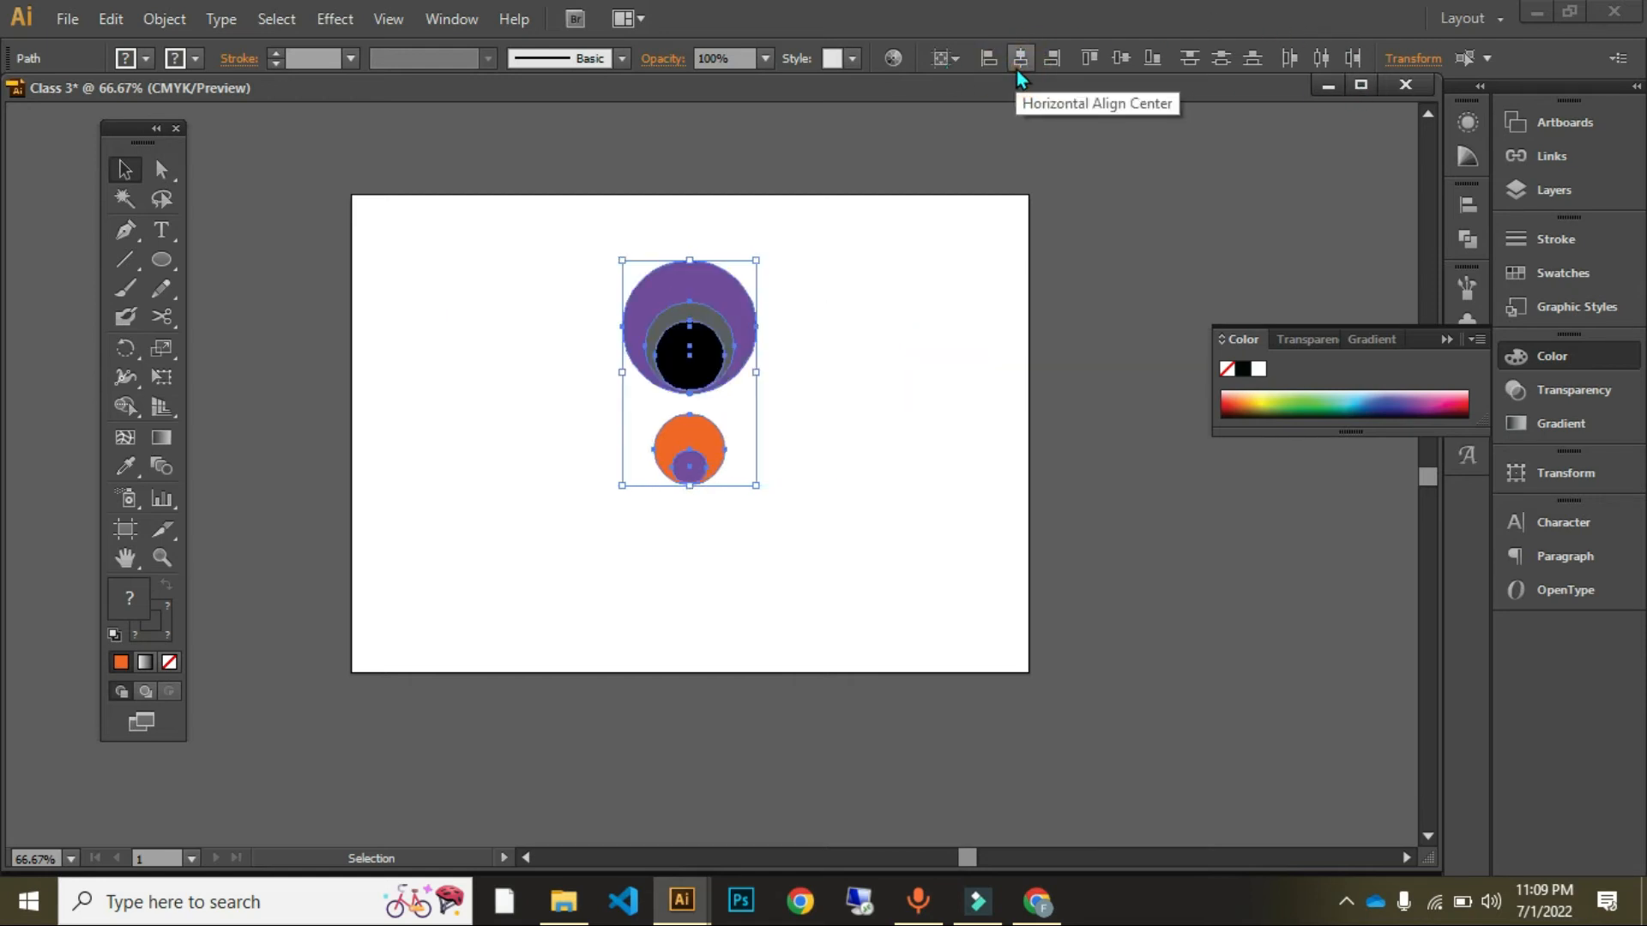
pyautogui.hotkey('ctrl', 'z')
pyautogui.click(931, 109)
# Step: Select all five circles and display the Align options floating beside the artboard
pyautogui.moveTo(372, 221); pyautogui.dragTo(1016, 658)
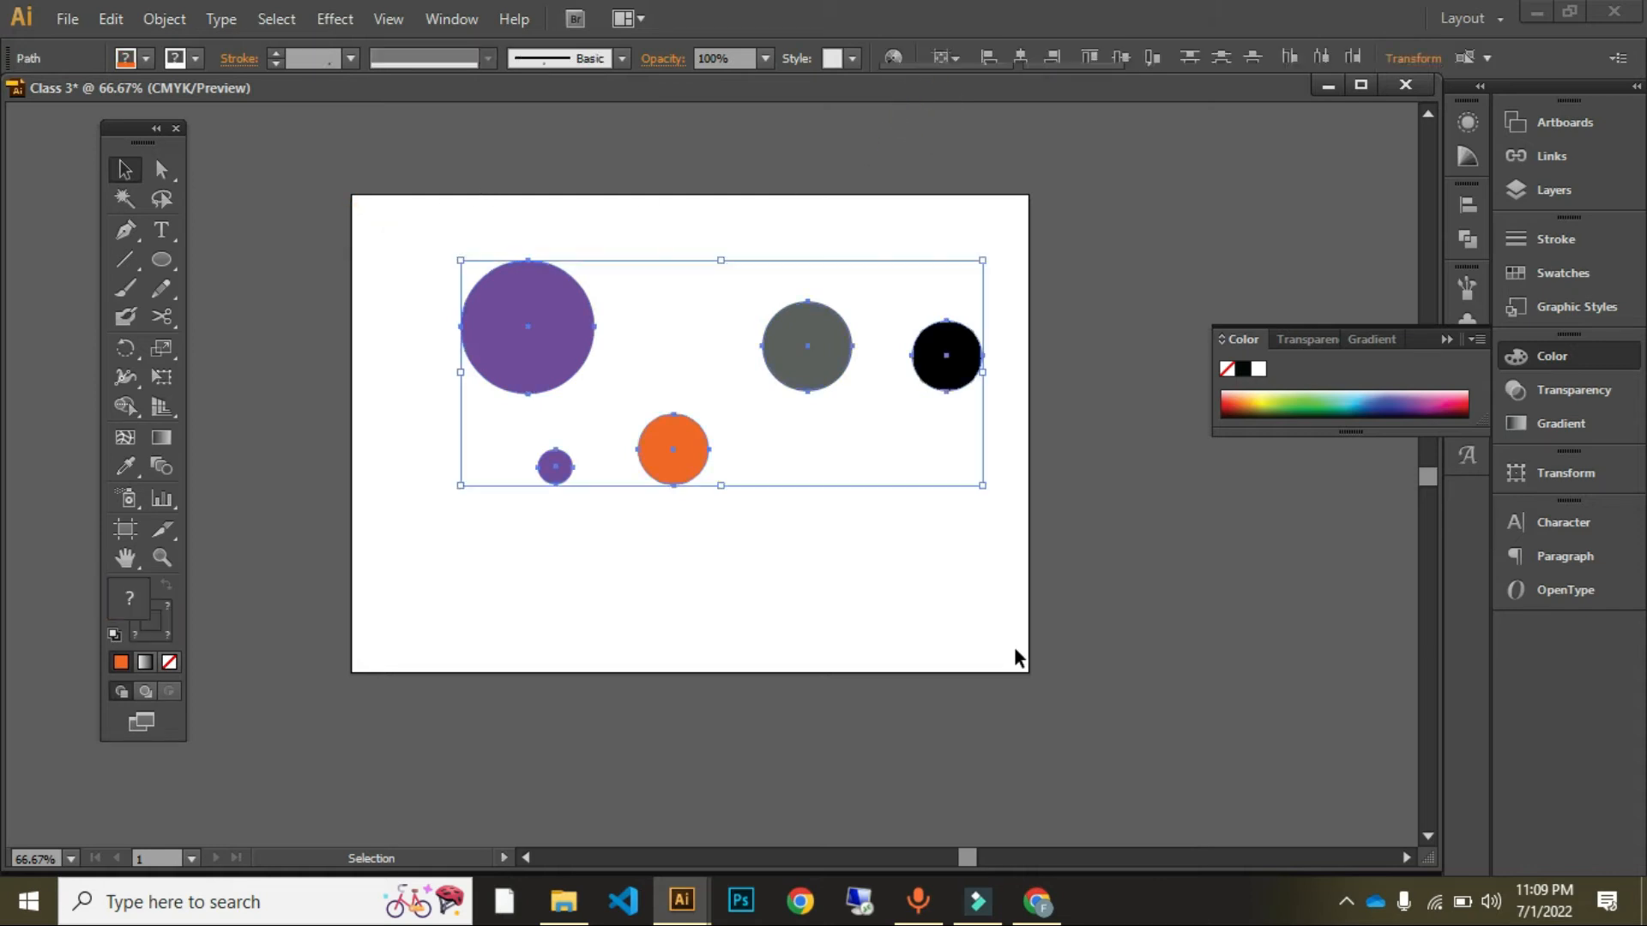
pyautogui.click(455, 19)
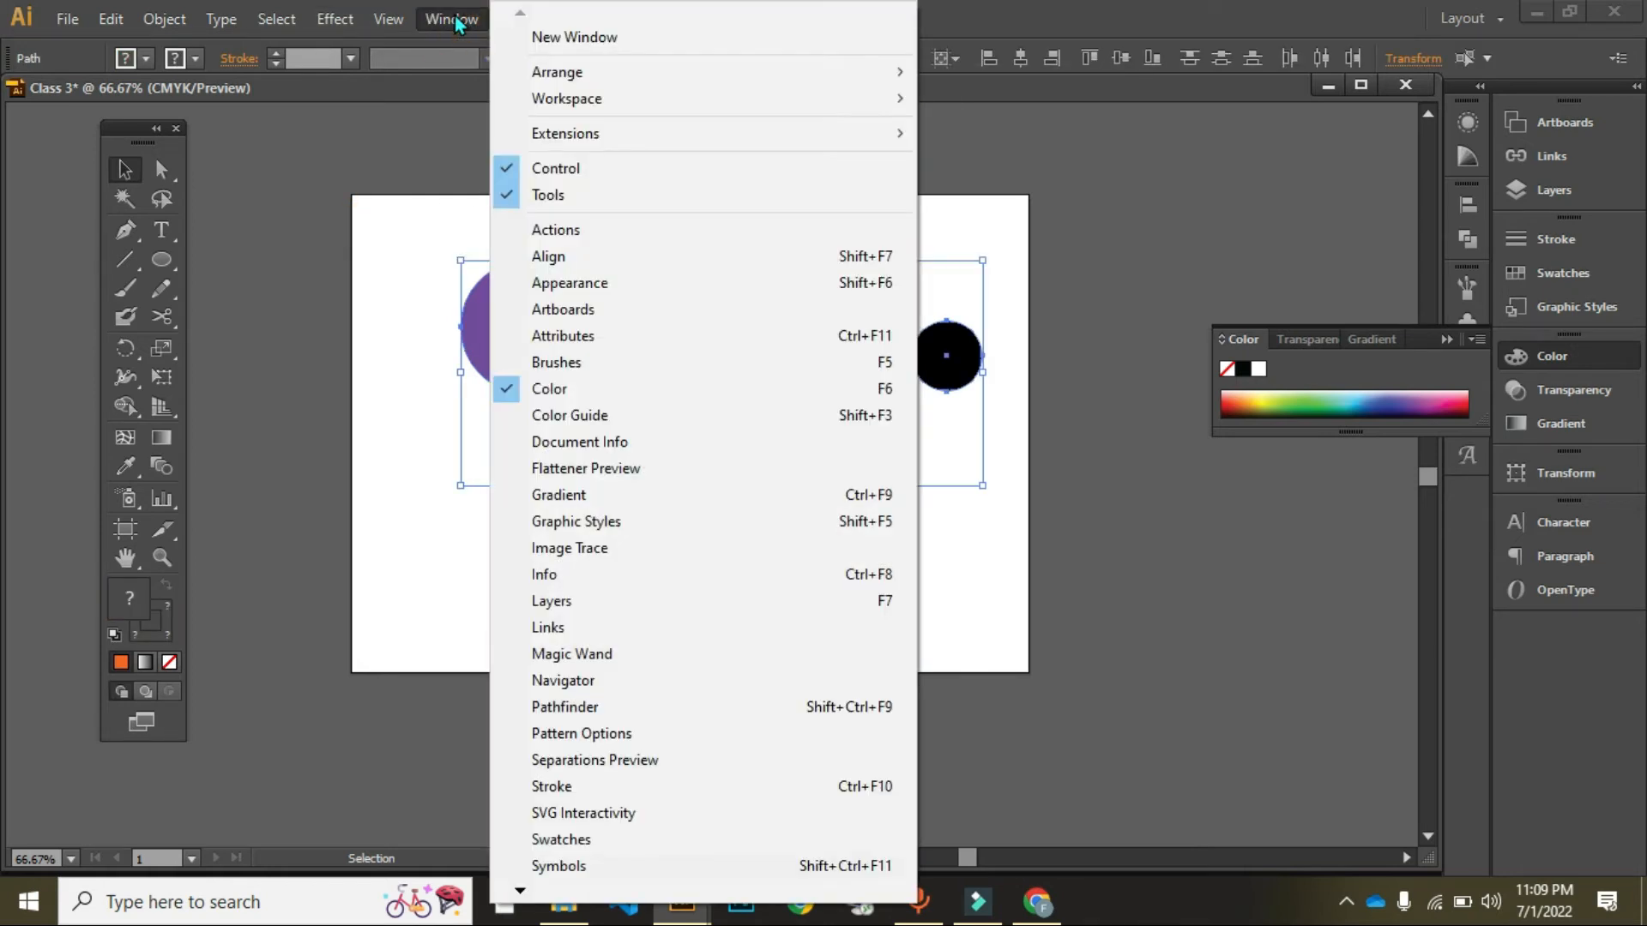
pyautogui.click(534, 255)
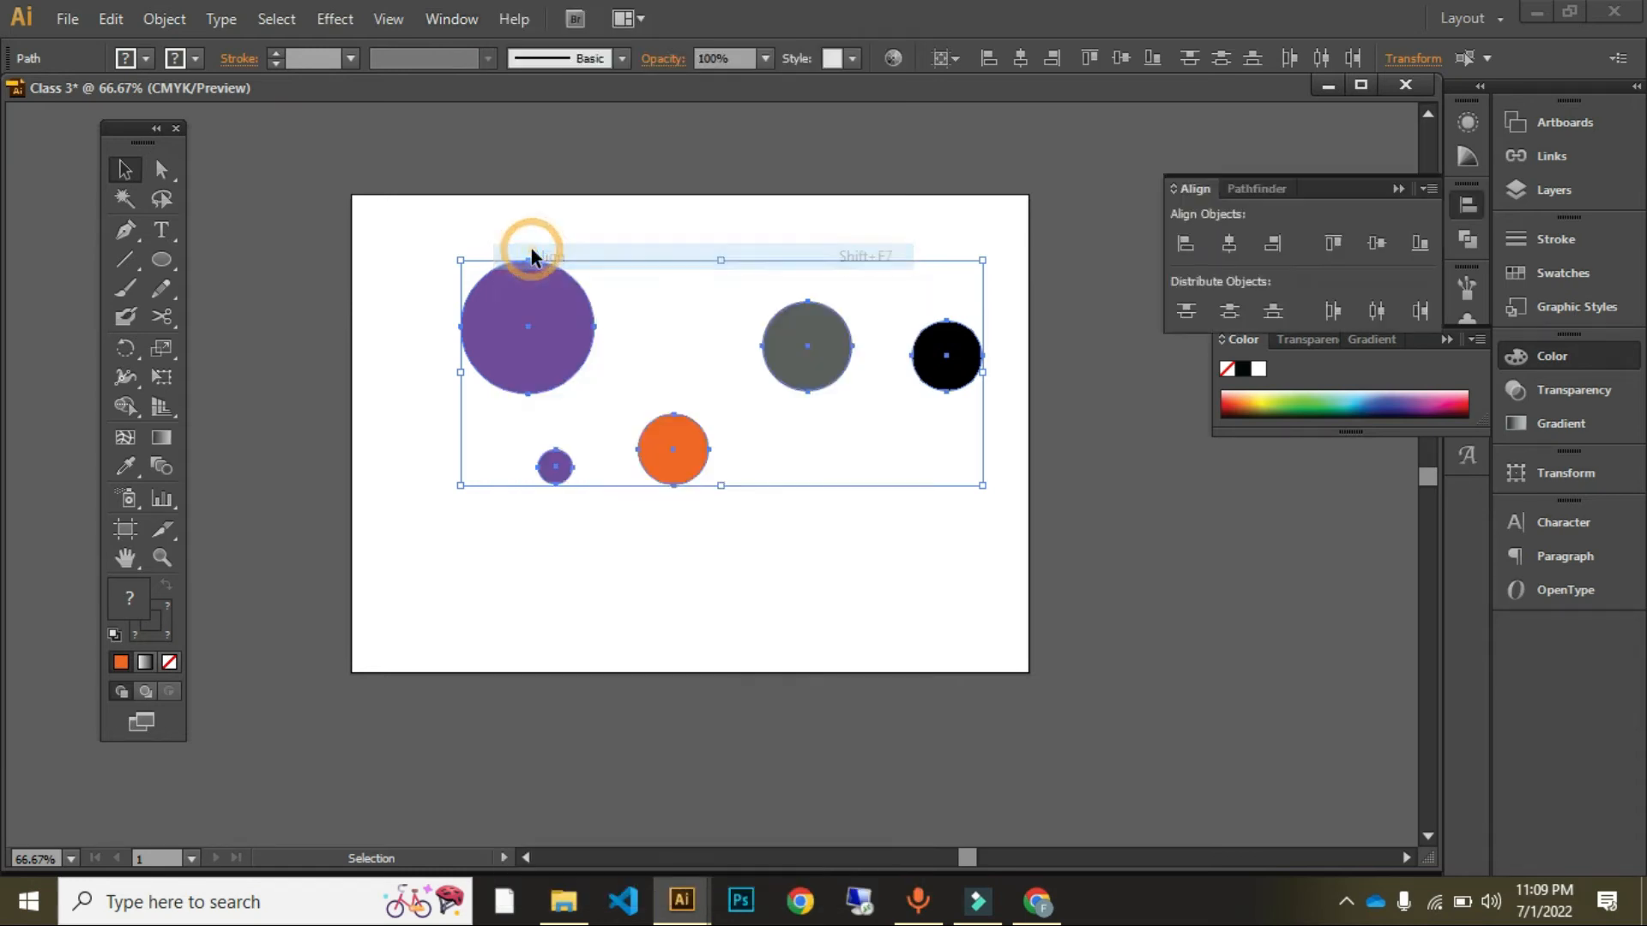
pyautogui.moveTo(1346, 190)
pyautogui.mouseDown()
pyautogui.moveTo(1207, 433)
pyautogui.moveTo(1223, 503)
pyautogui.moveTo(1228, 459)
pyautogui.moveTo(1203, 456)
pyautogui.moveTo(1228, 466)
pyautogui.mouseUp()
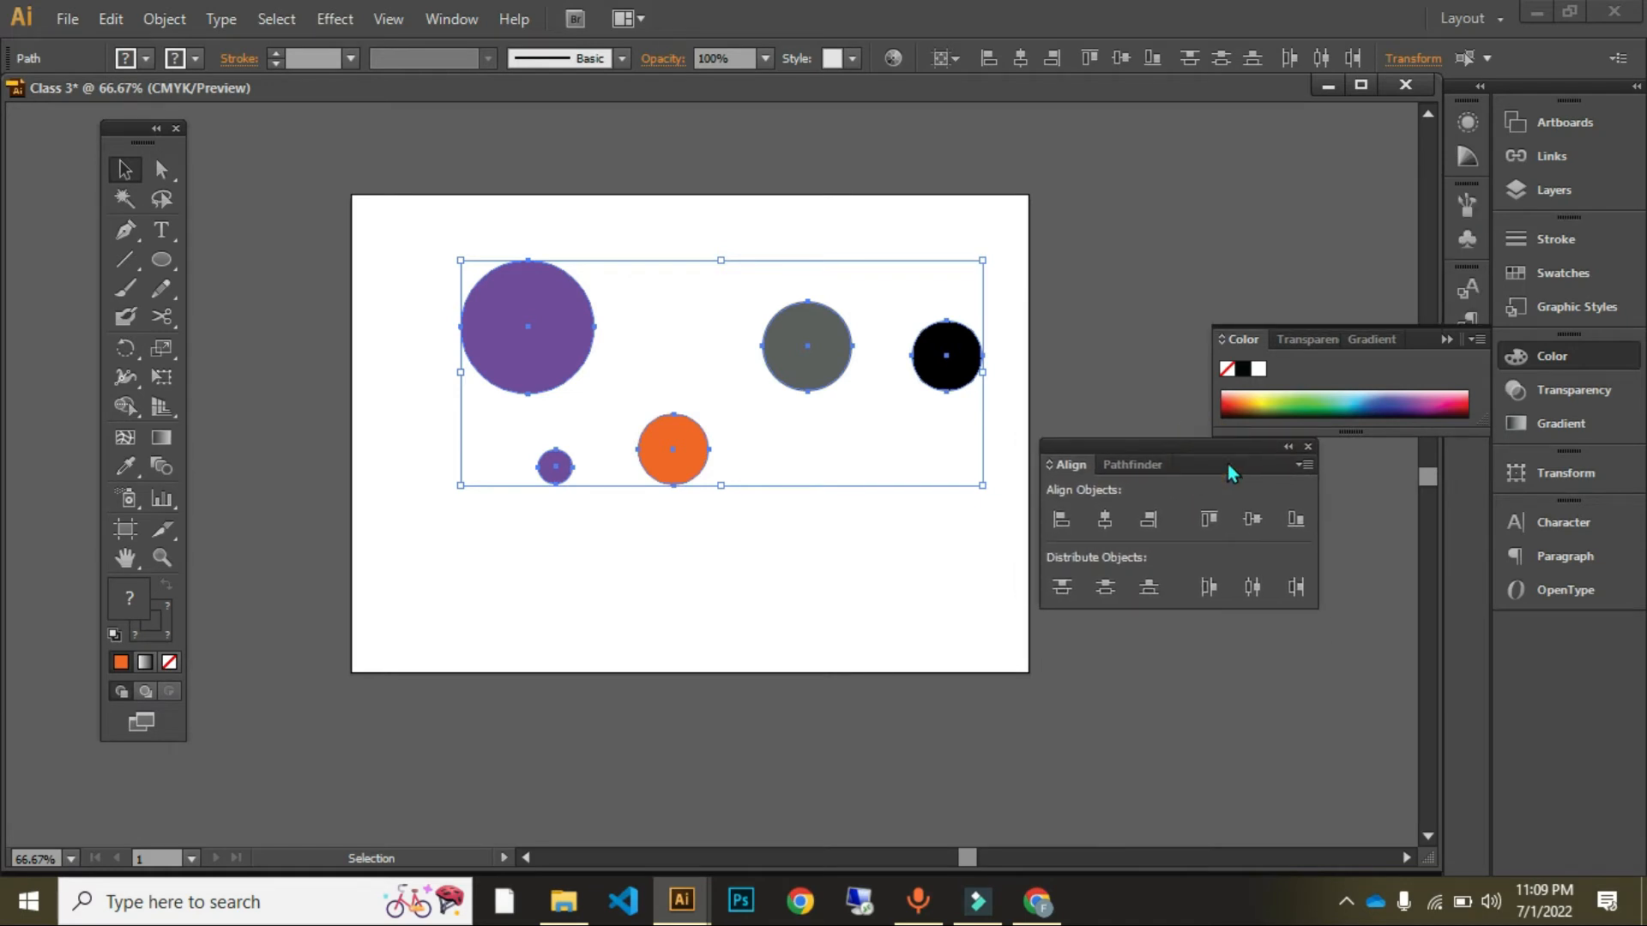
# Step: Try left-aligning the circles to the artboard and centring them horizontally and vertically, undoing each alignment
pyautogui.click(1064, 522)
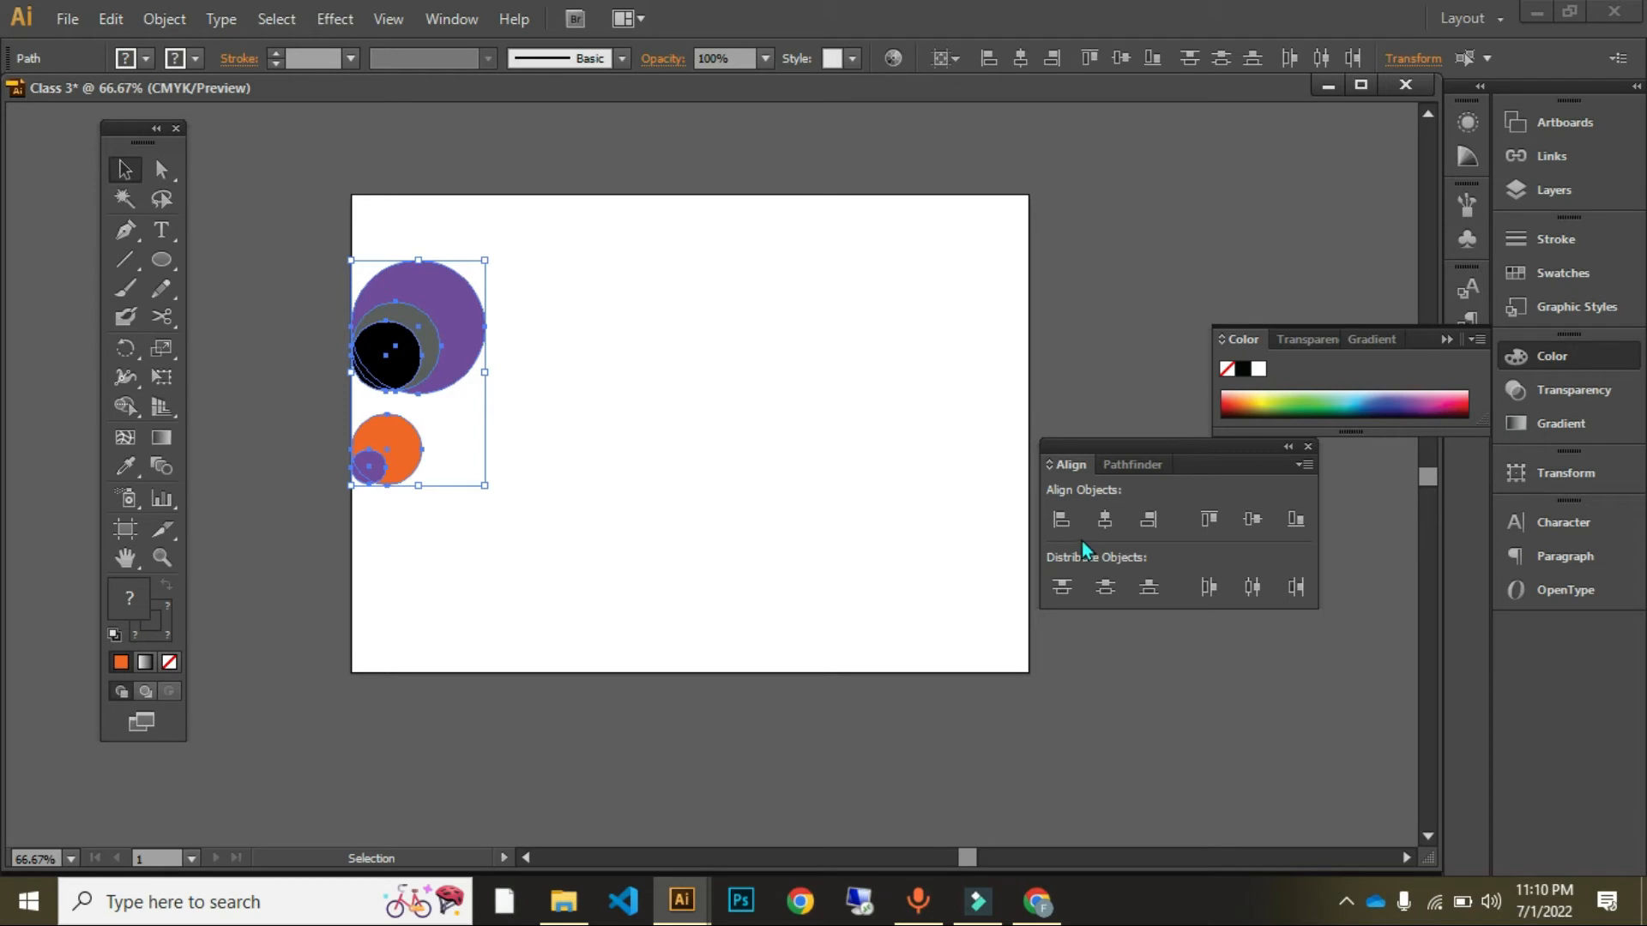
pyautogui.hotkey('ctrl', 'z')
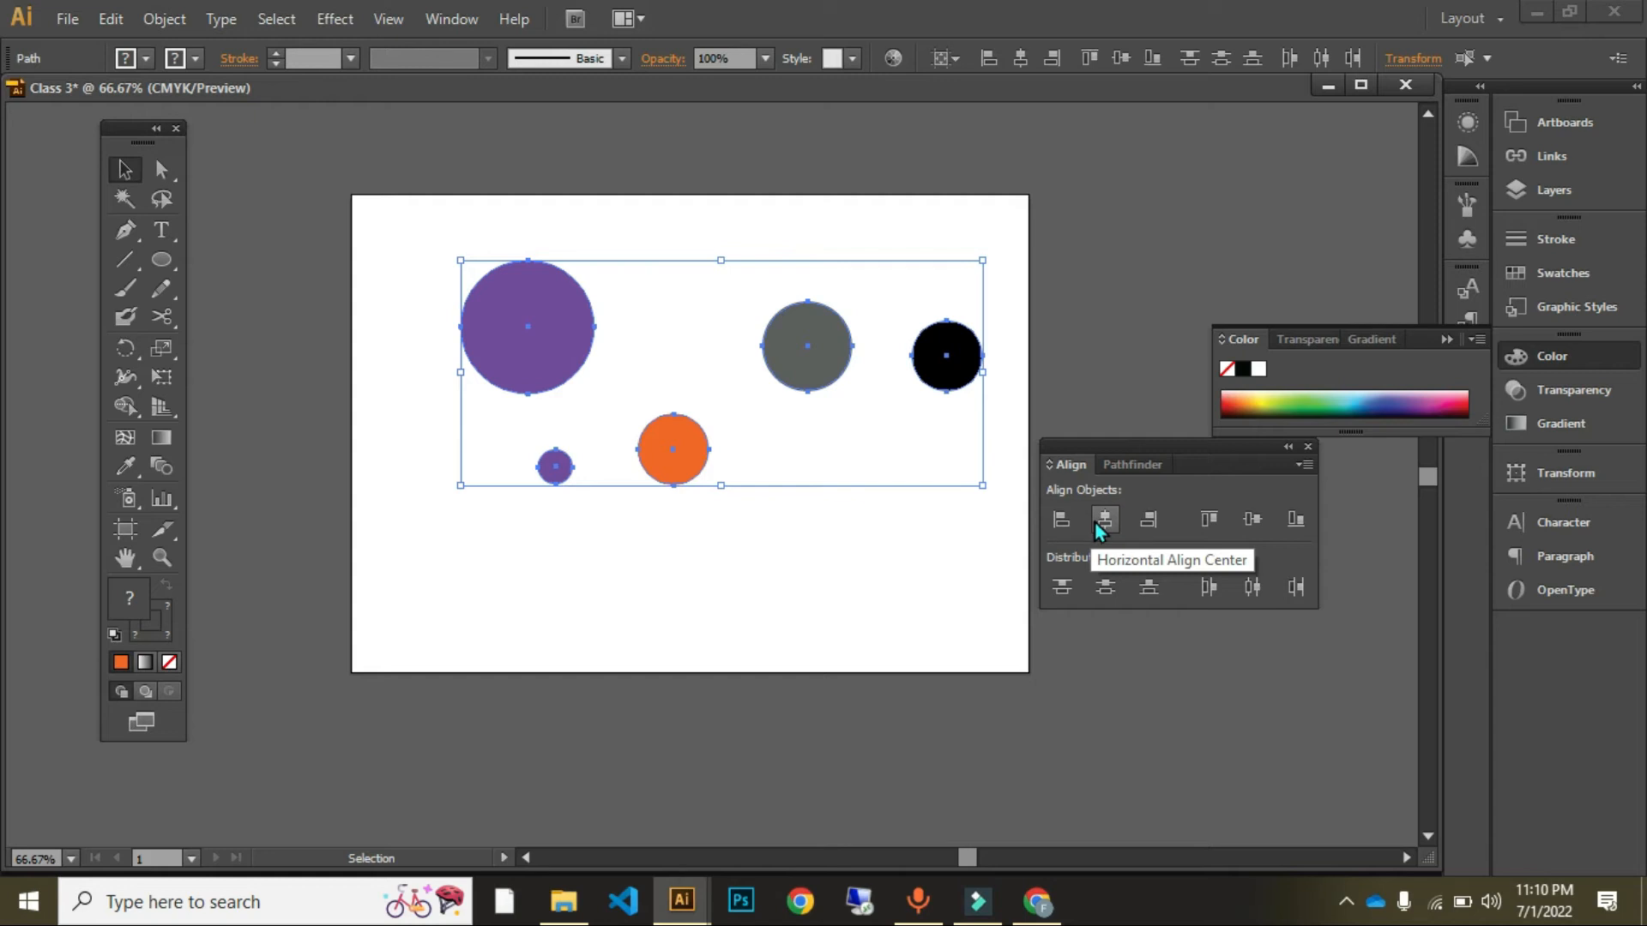
pyautogui.click(1096, 524)
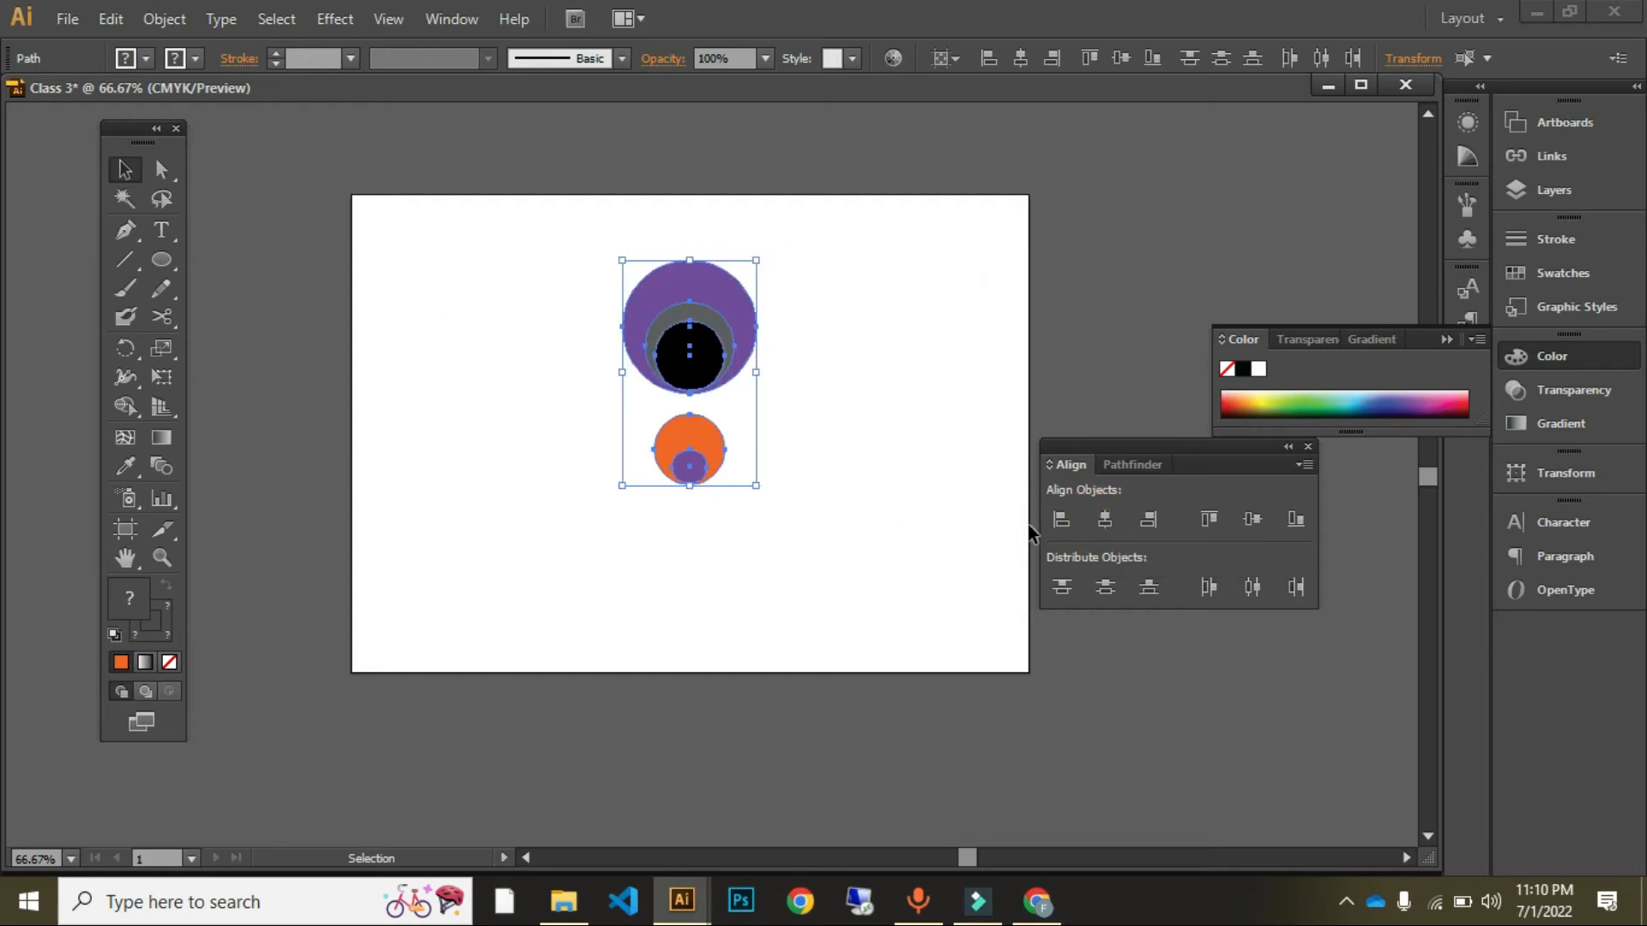
pyautogui.click(1253, 521)
pyautogui.hotkey('ctrl', 'z')
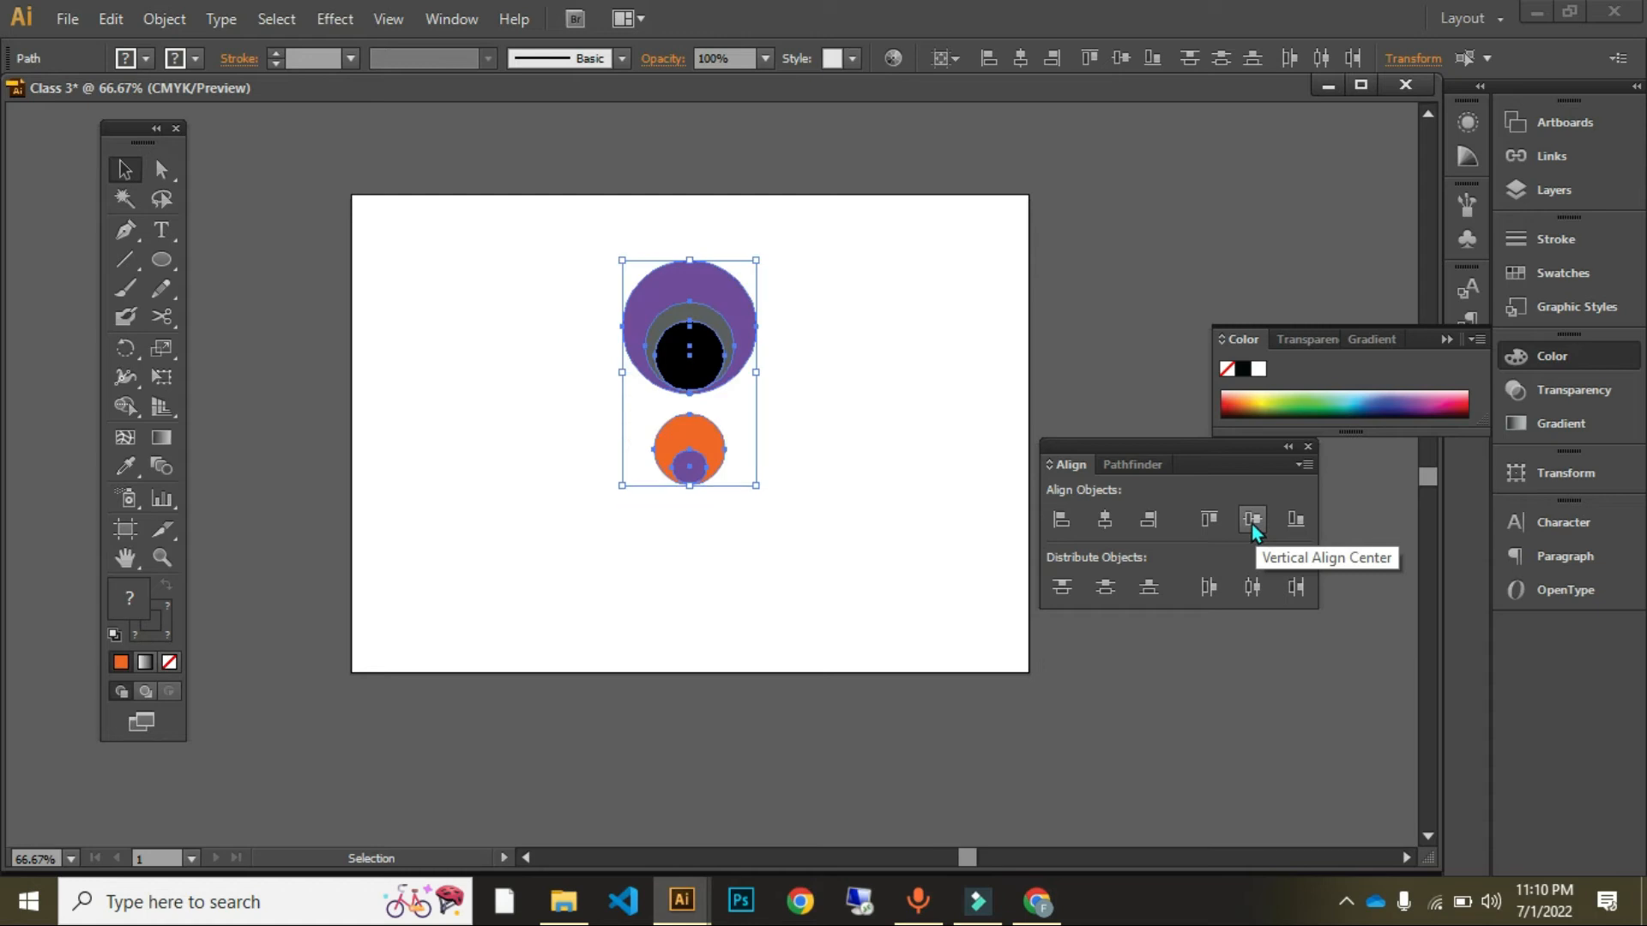
pyautogui.click(827, 464)
pyautogui.moveTo(577, 246); pyautogui.dragTo(787, 515)
pyautogui.hotkey('ctrl', 'z')
pyautogui.hotkey('ctrl', 'z')
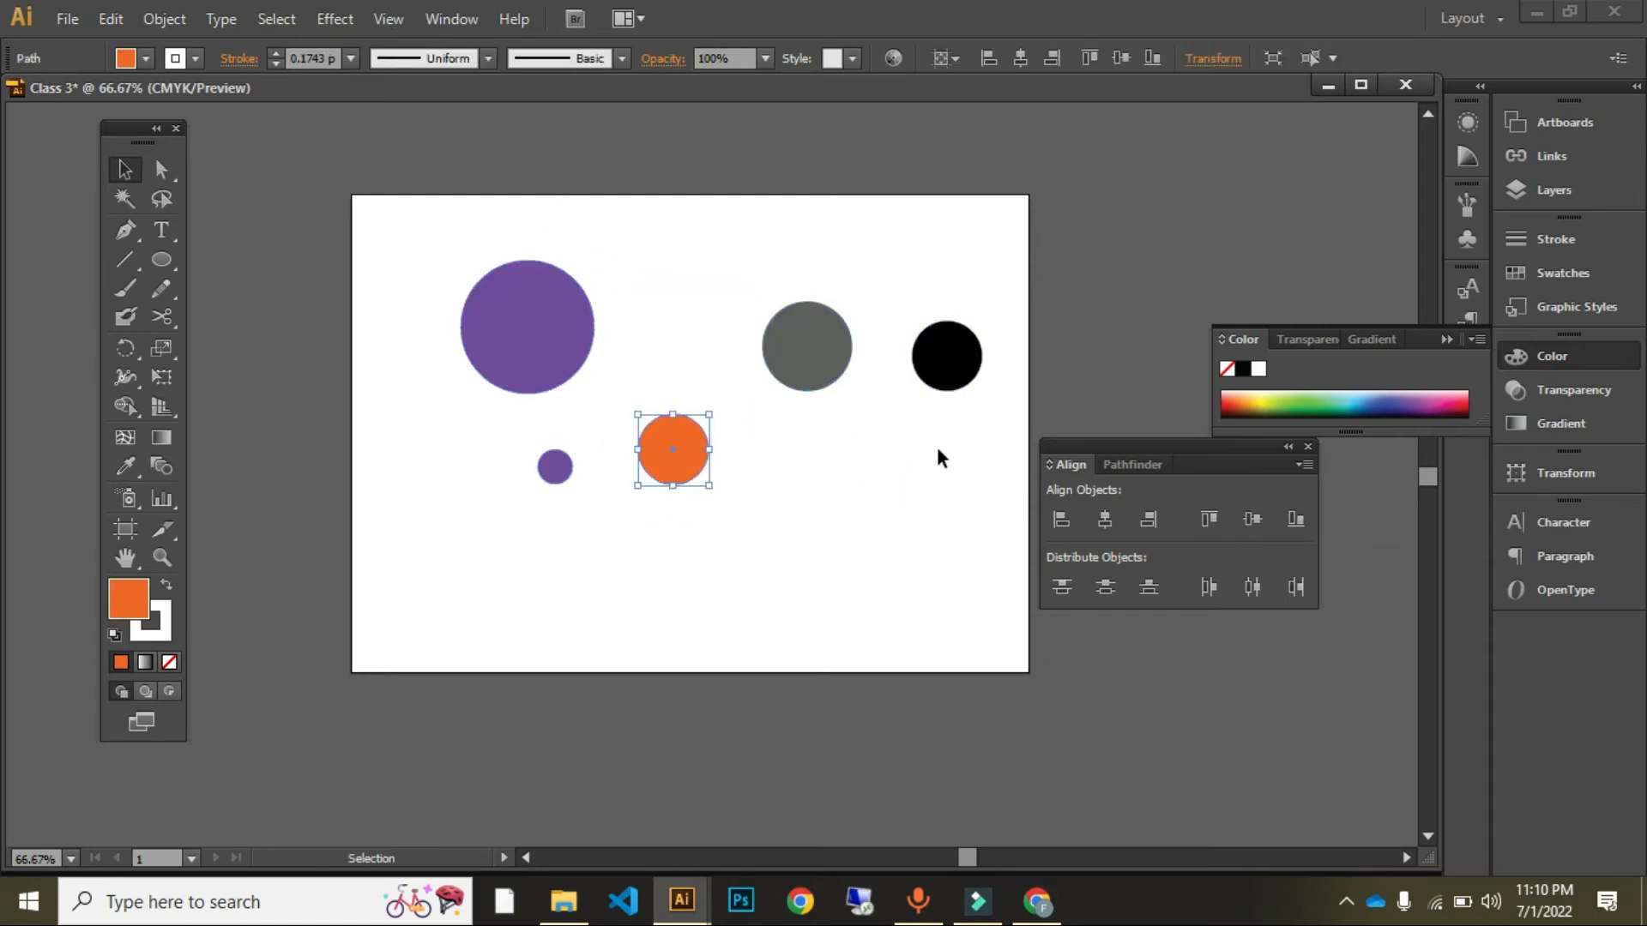
# Step: Reselect all five circles and try right-aligning and top-aligning them to the artboard, undoing each alignment
pyautogui.click(940, 450)
pyautogui.moveTo(463, 263); pyautogui.dragTo(898, 564)
pyautogui.moveTo(412, 228); pyautogui.dragTo(983, 678)
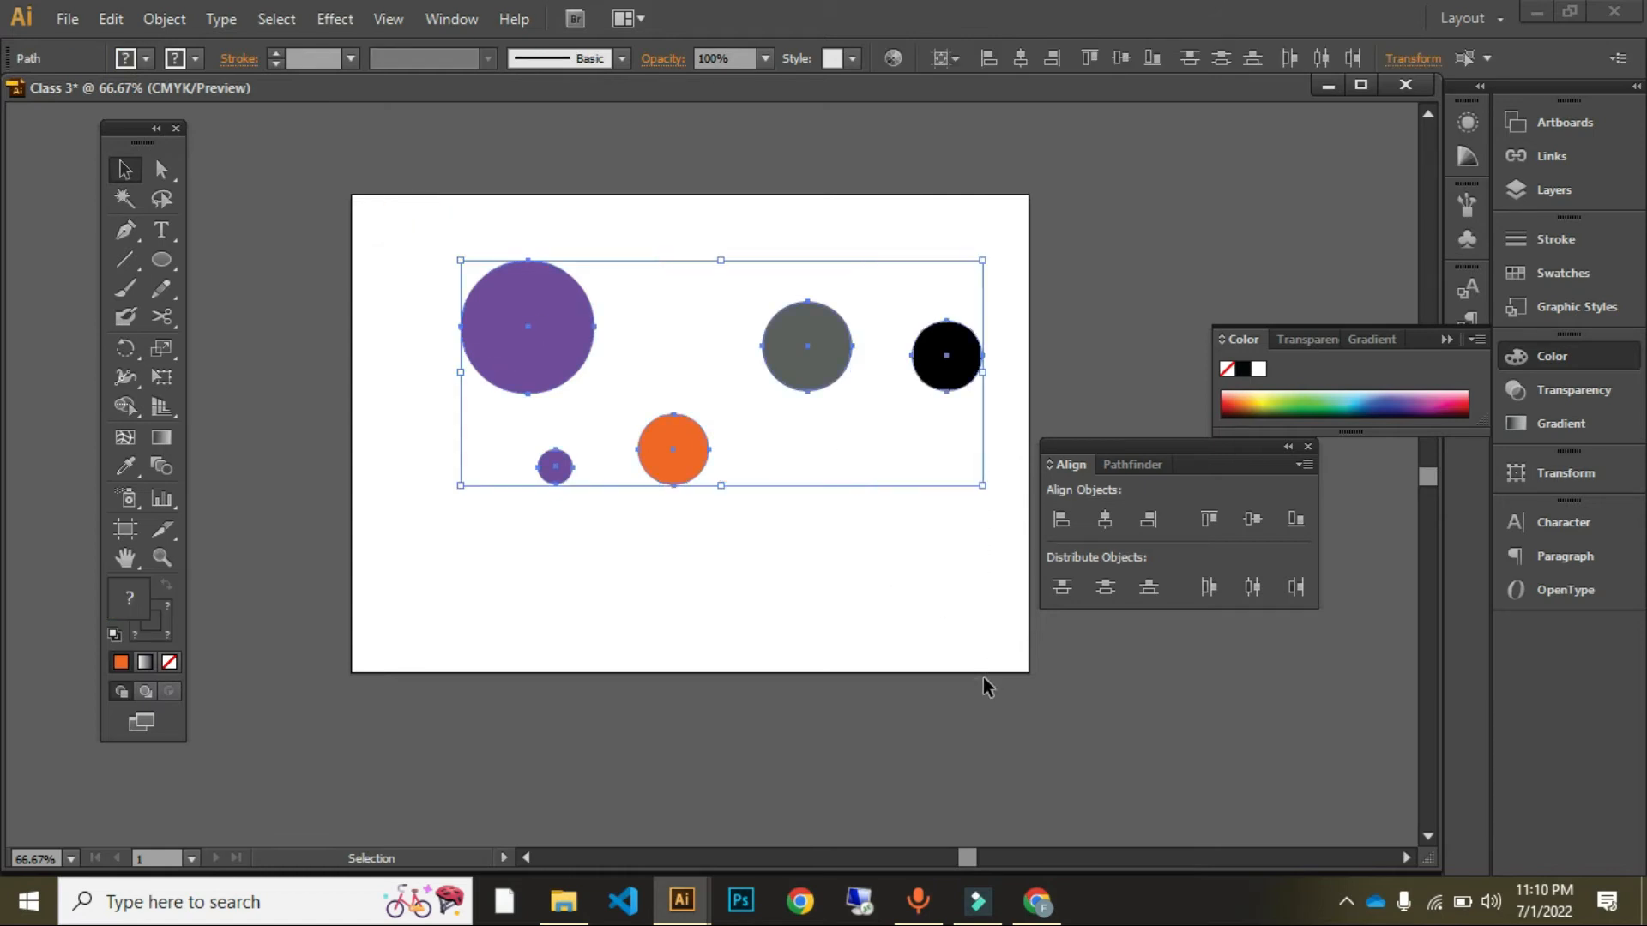
pyautogui.click(1150, 521)
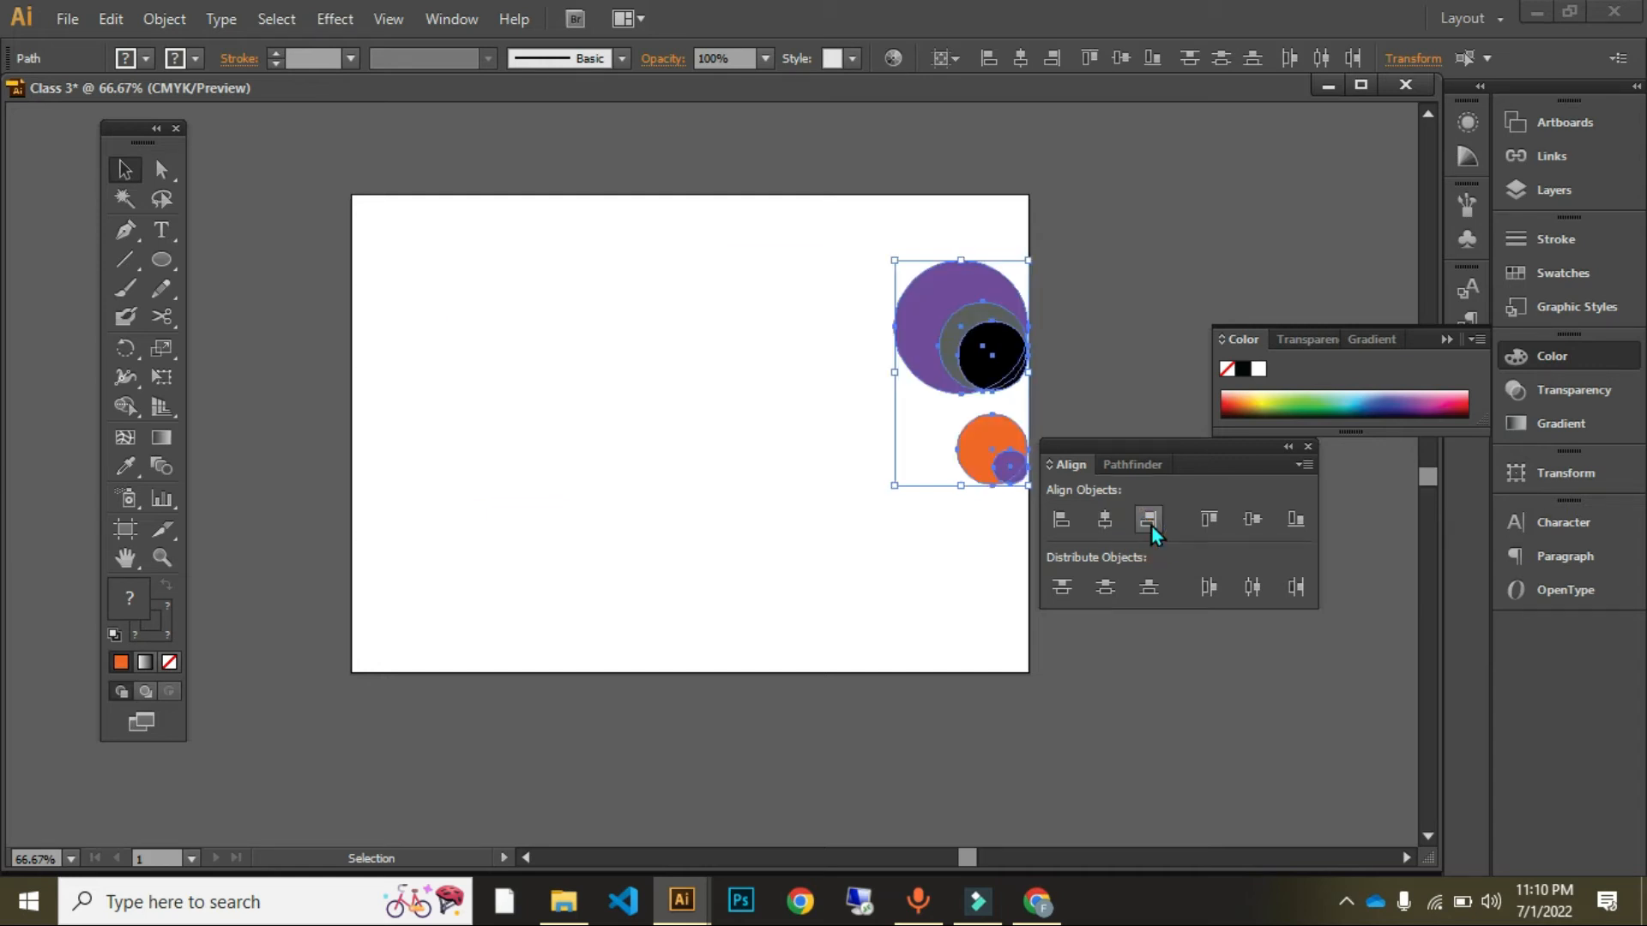
pyautogui.hotkey('ctrl', 'z')
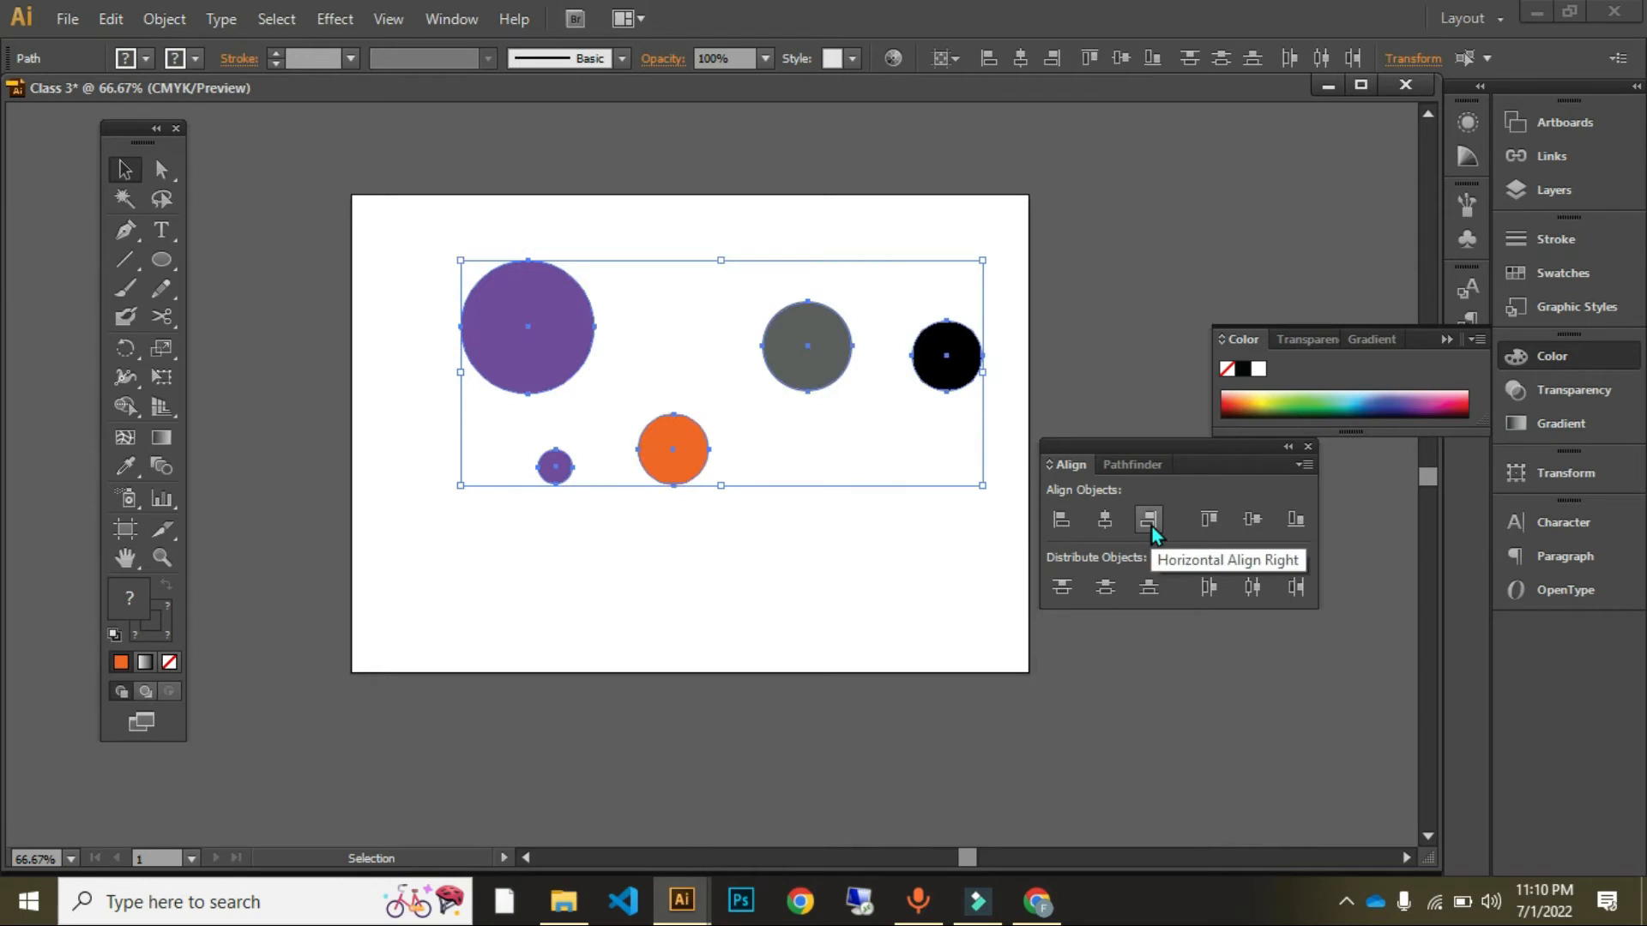
pyautogui.click(1210, 519)
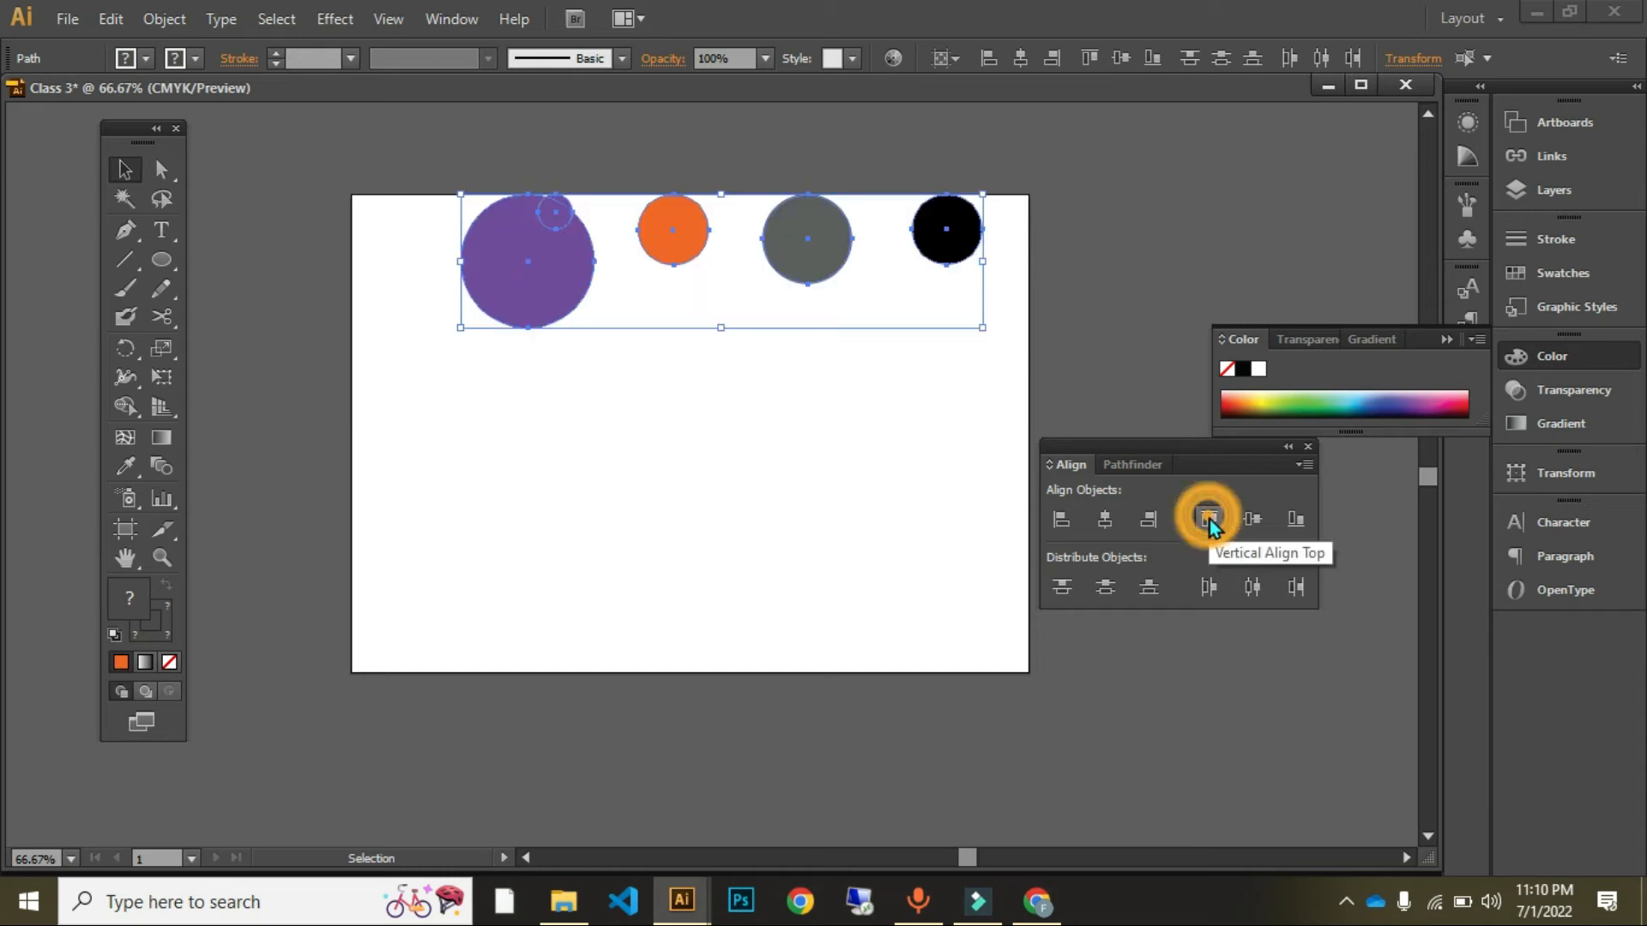
pyautogui.hotkey('ctrl', 'z')
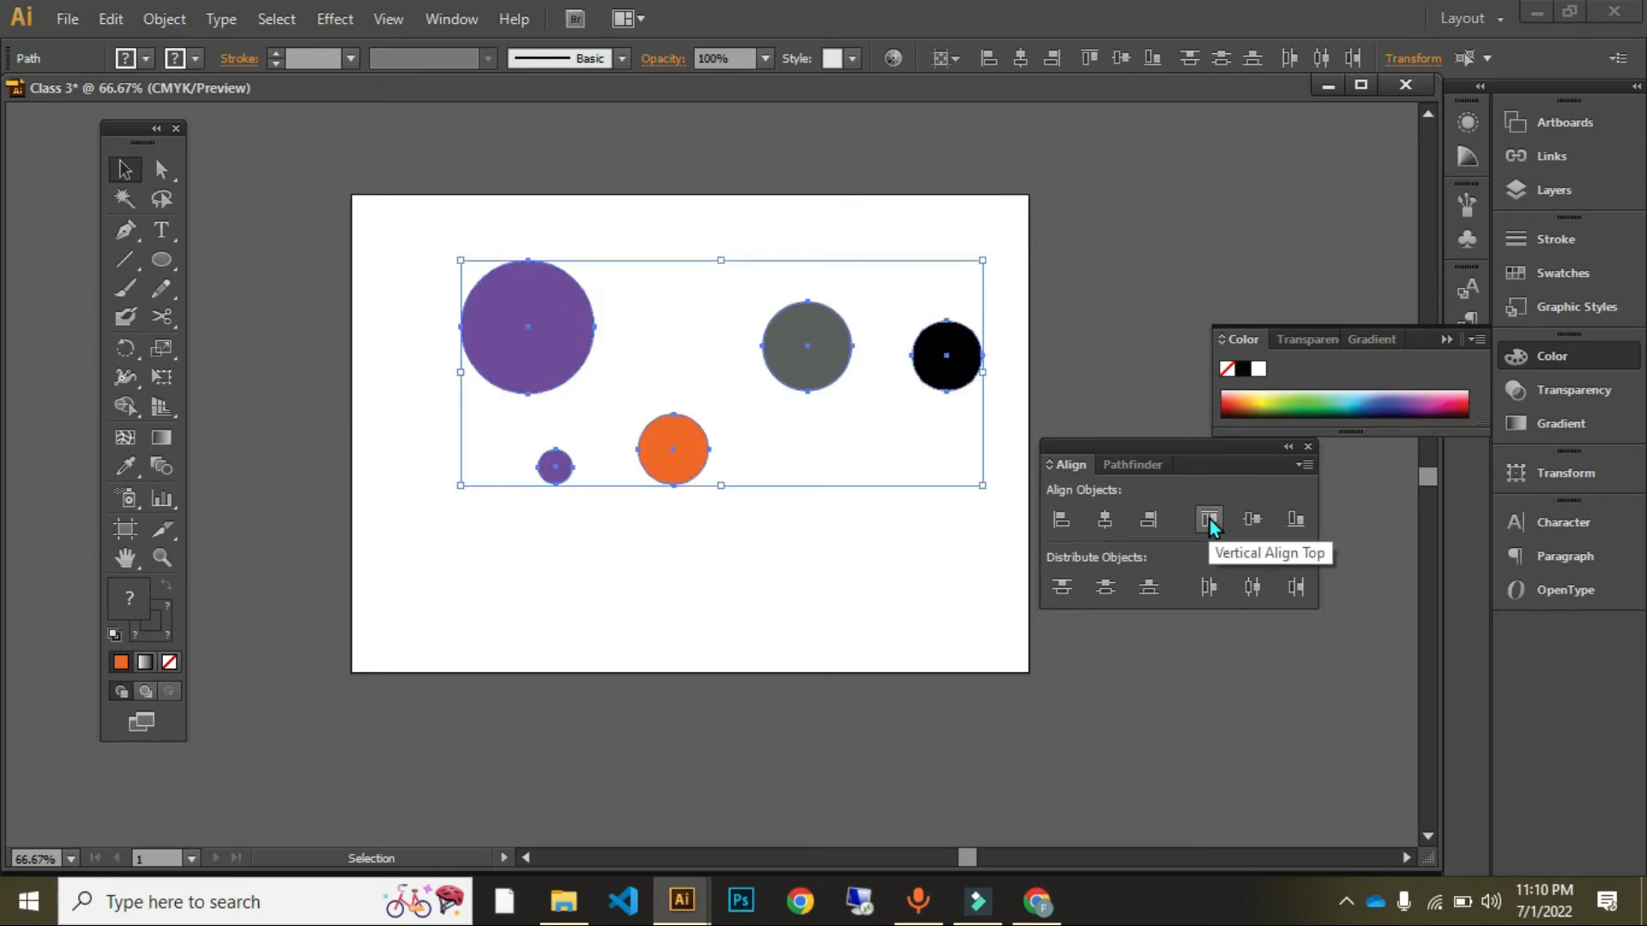
# Step: Try centring the five circles vertically and bottom-aligning them to the artboard, undoing each alignment
pyautogui.click(1253, 521)
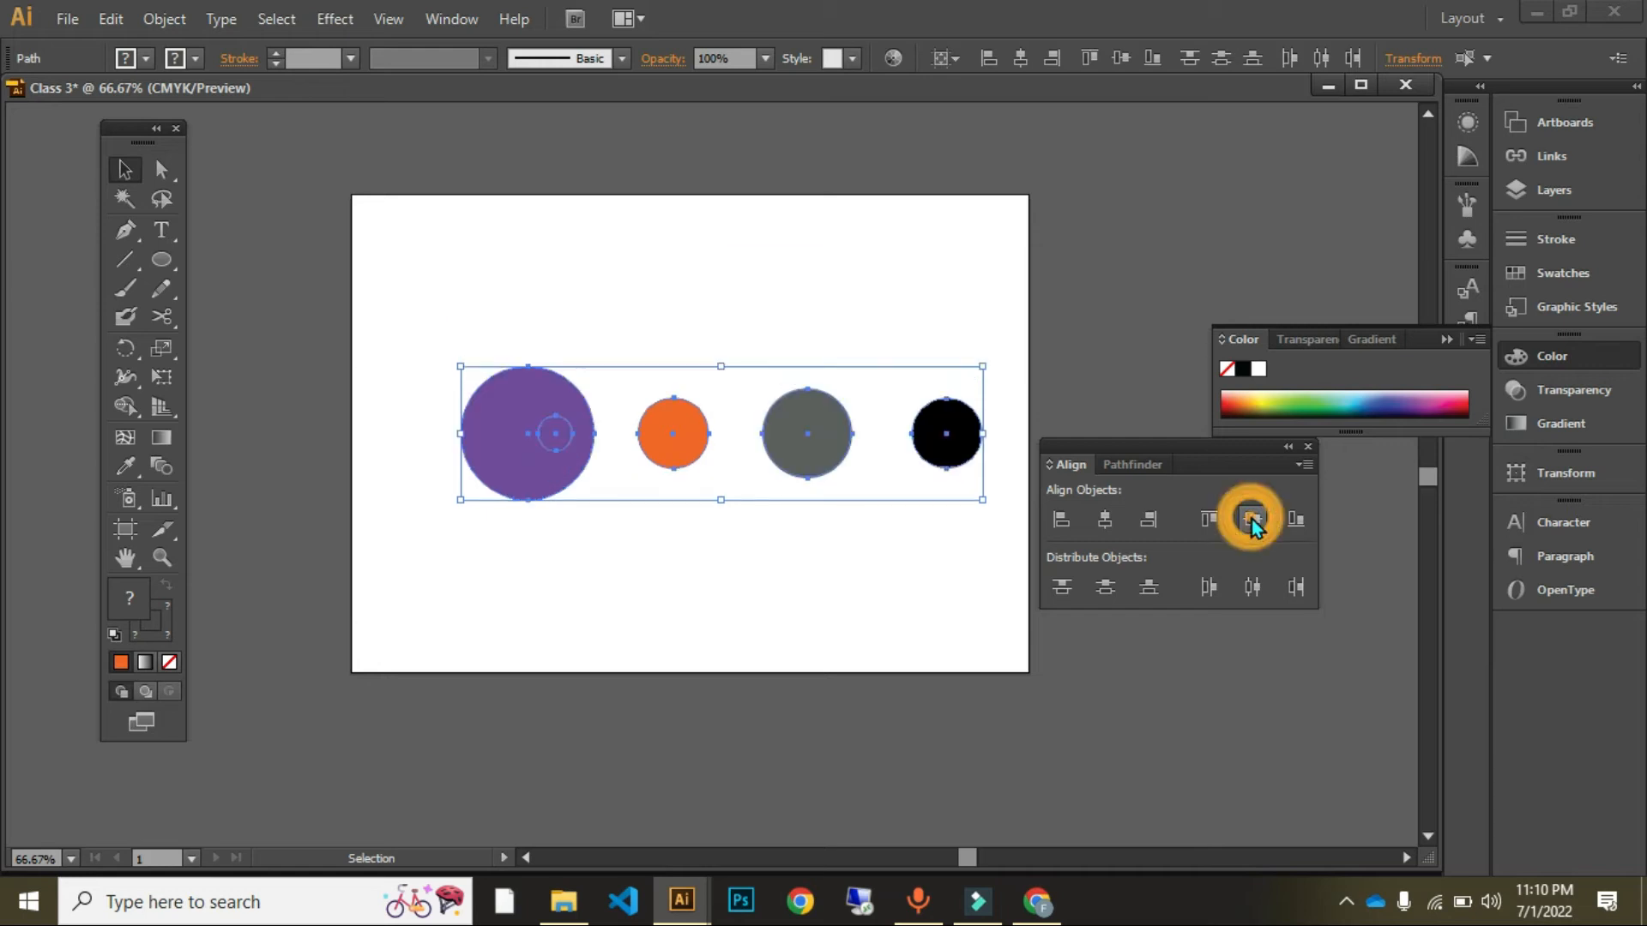
pyautogui.hotkey('ctrl', 'z')
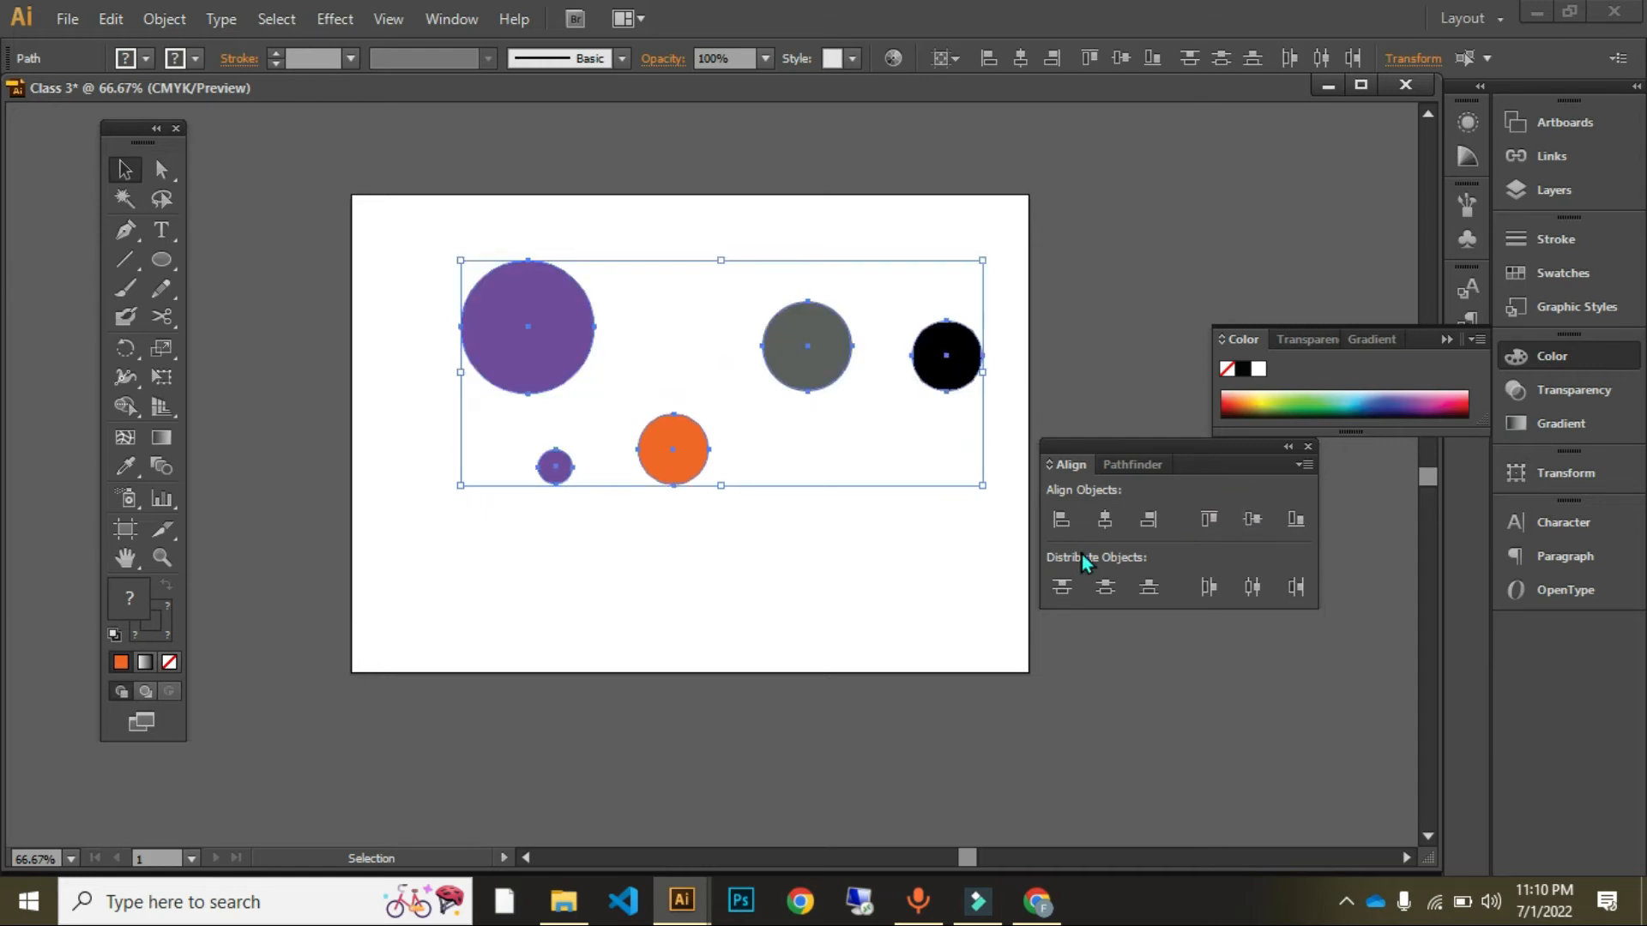
pyautogui.click(1248, 519)
pyautogui.hotkey('ctrl', 'z')
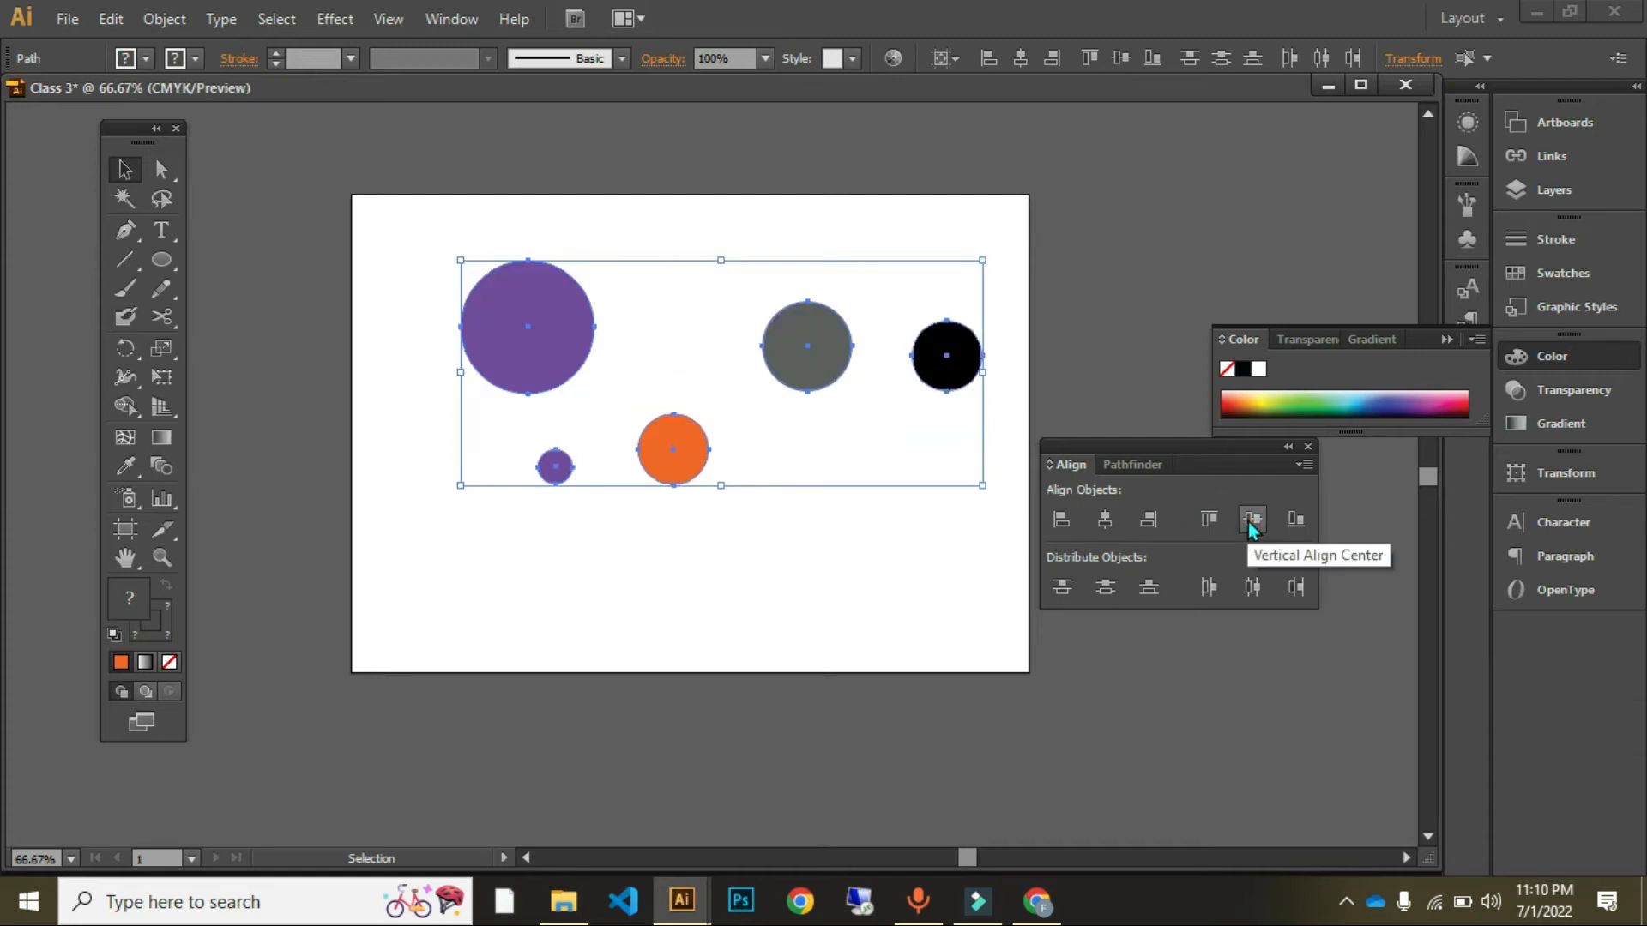
pyautogui.click(1294, 519)
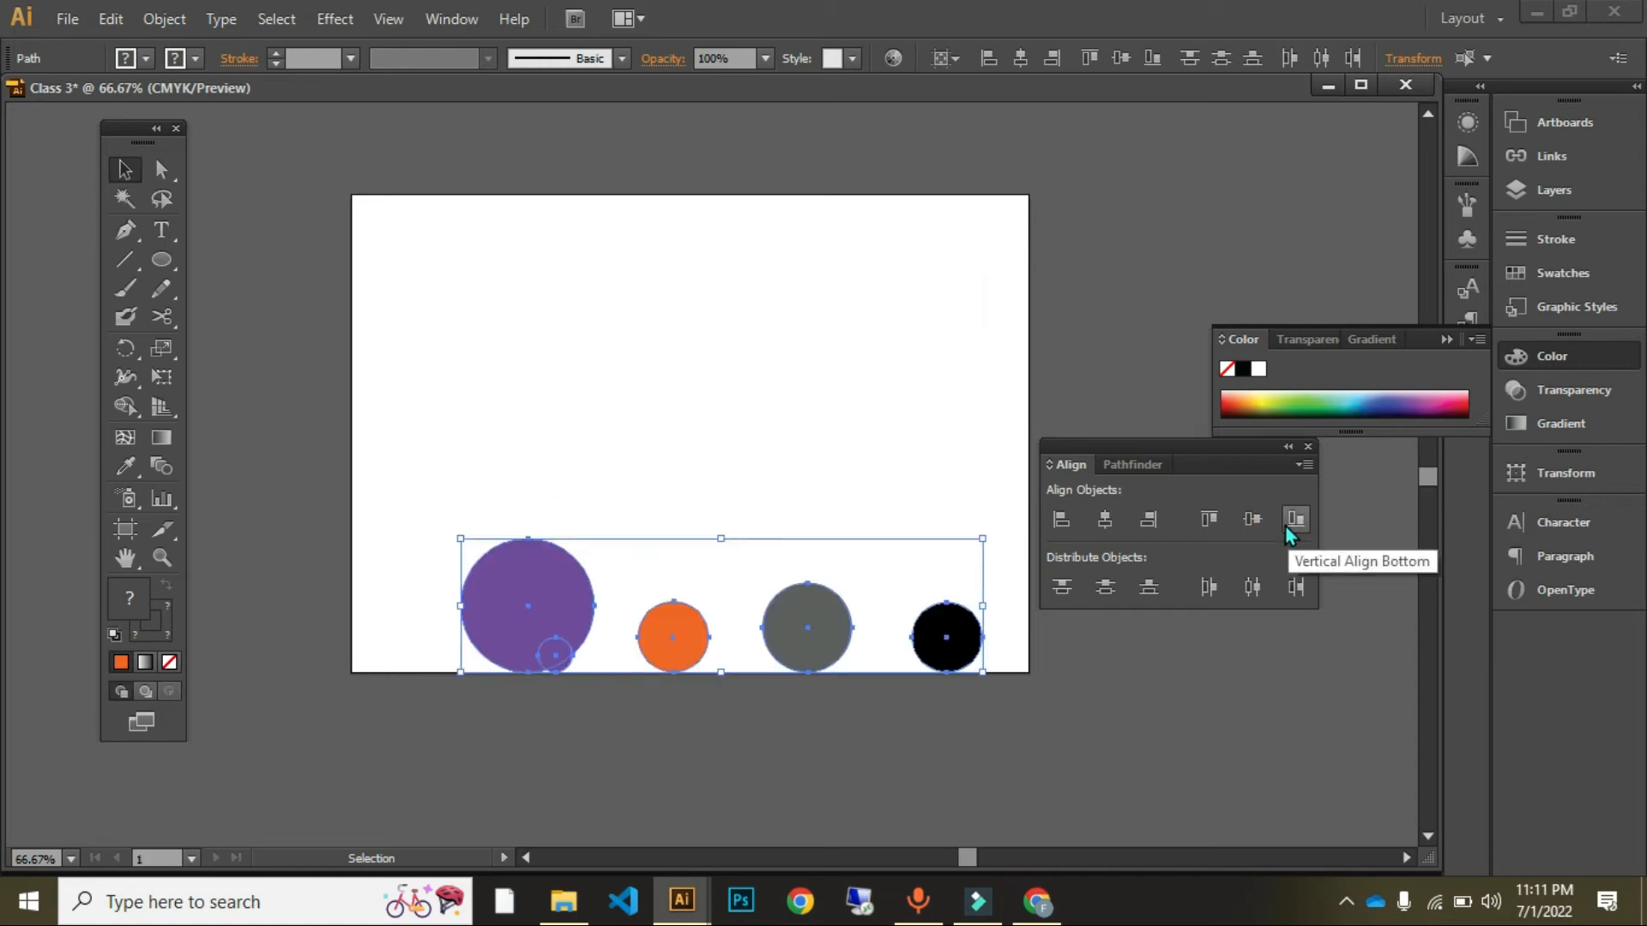
pyautogui.click(635, 414)
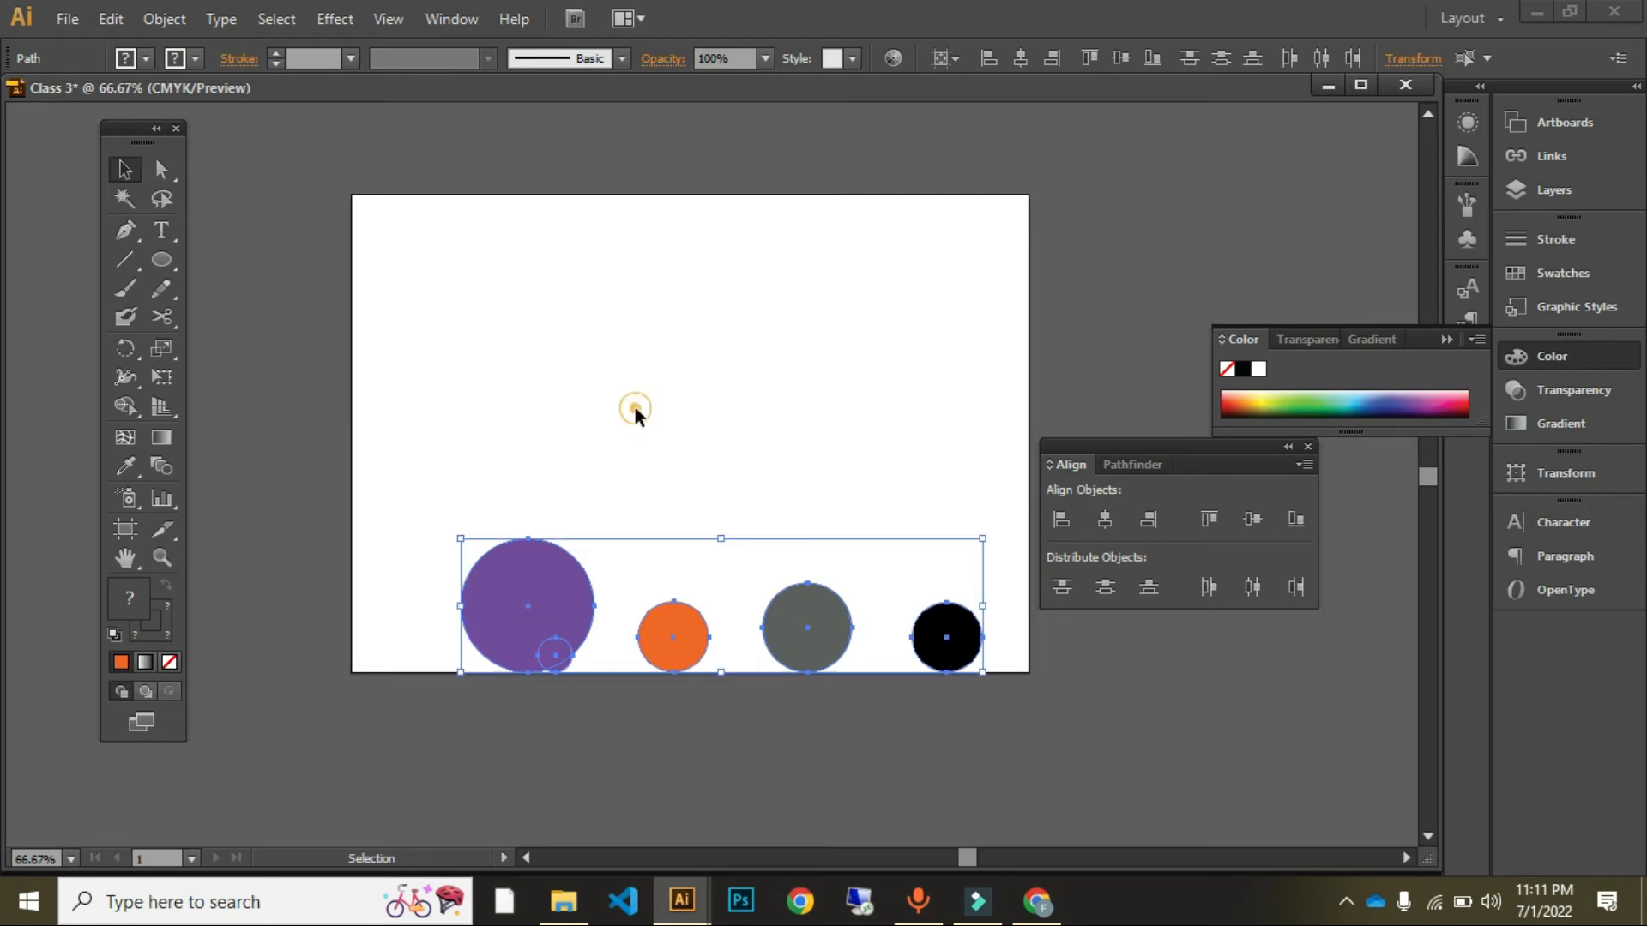
pyautogui.hotkey('ctrl', 'z')
# Step: Reselect all five circles and try centring them both horizontally and vertically on the artboard, undoing both alignments
pyautogui.click(755, 546)
pyautogui.moveTo(423, 272); pyautogui.dragTo(860, 571)
pyautogui.moveTo(394, 239); pyautogui.dragTo(1002, 650)
pyautogui.click(1105, 519)
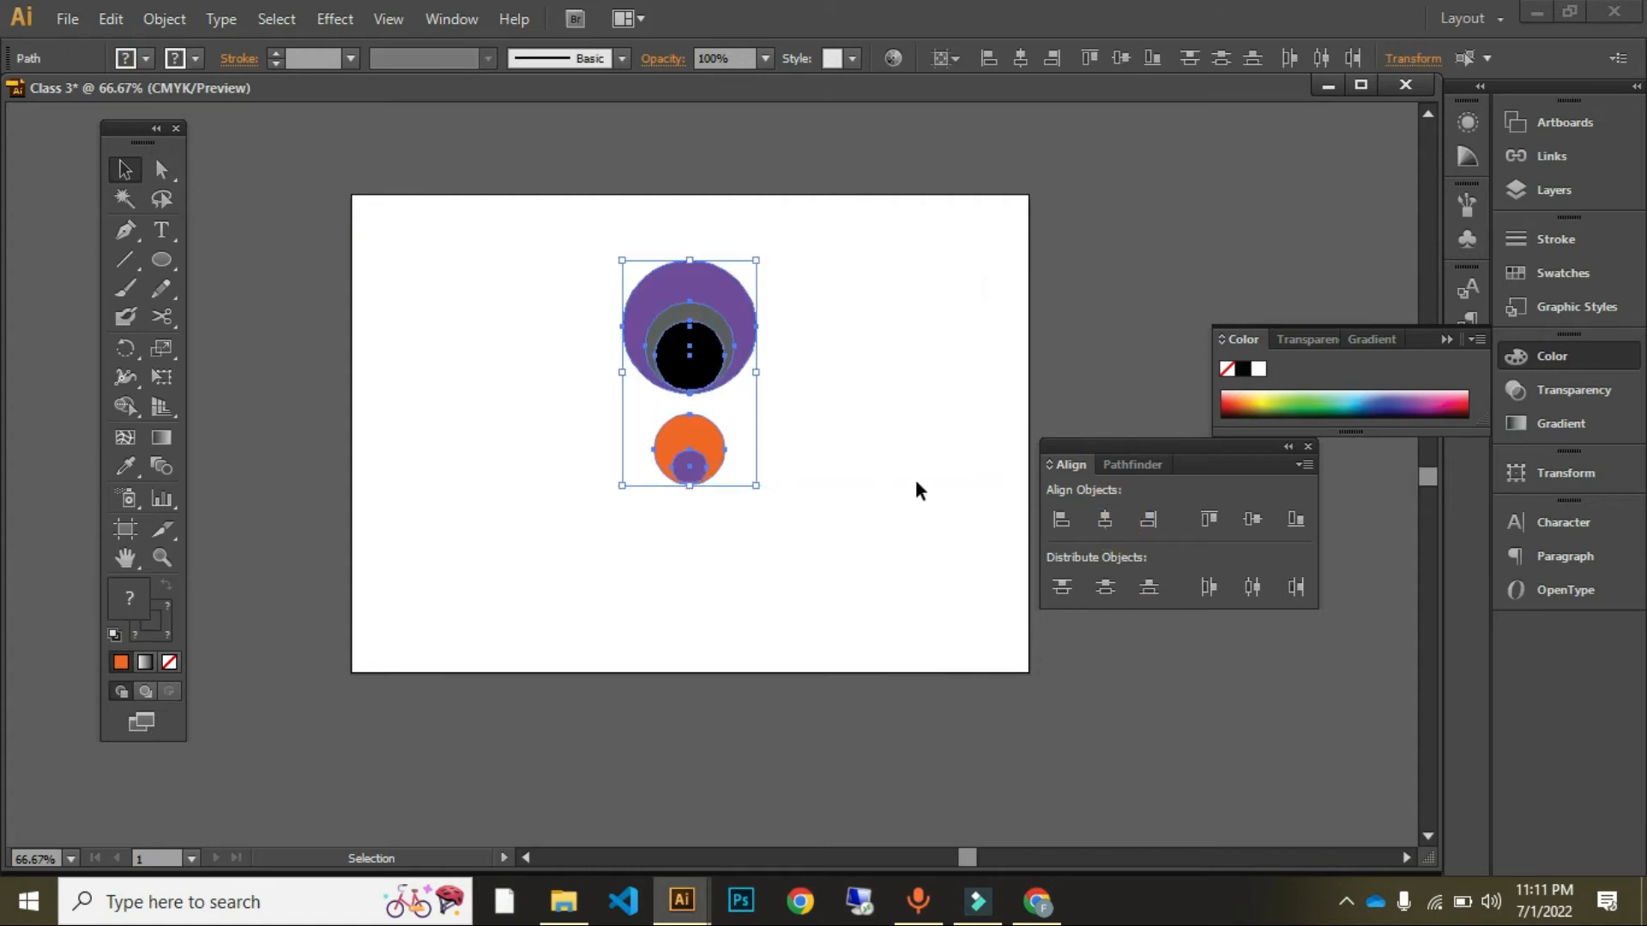
pyautogui.click(1251, 525)
pyautogui.click(916, 346)
pyautogui.moveTo(569, 288); pyautogui.dragTo(865, 538)
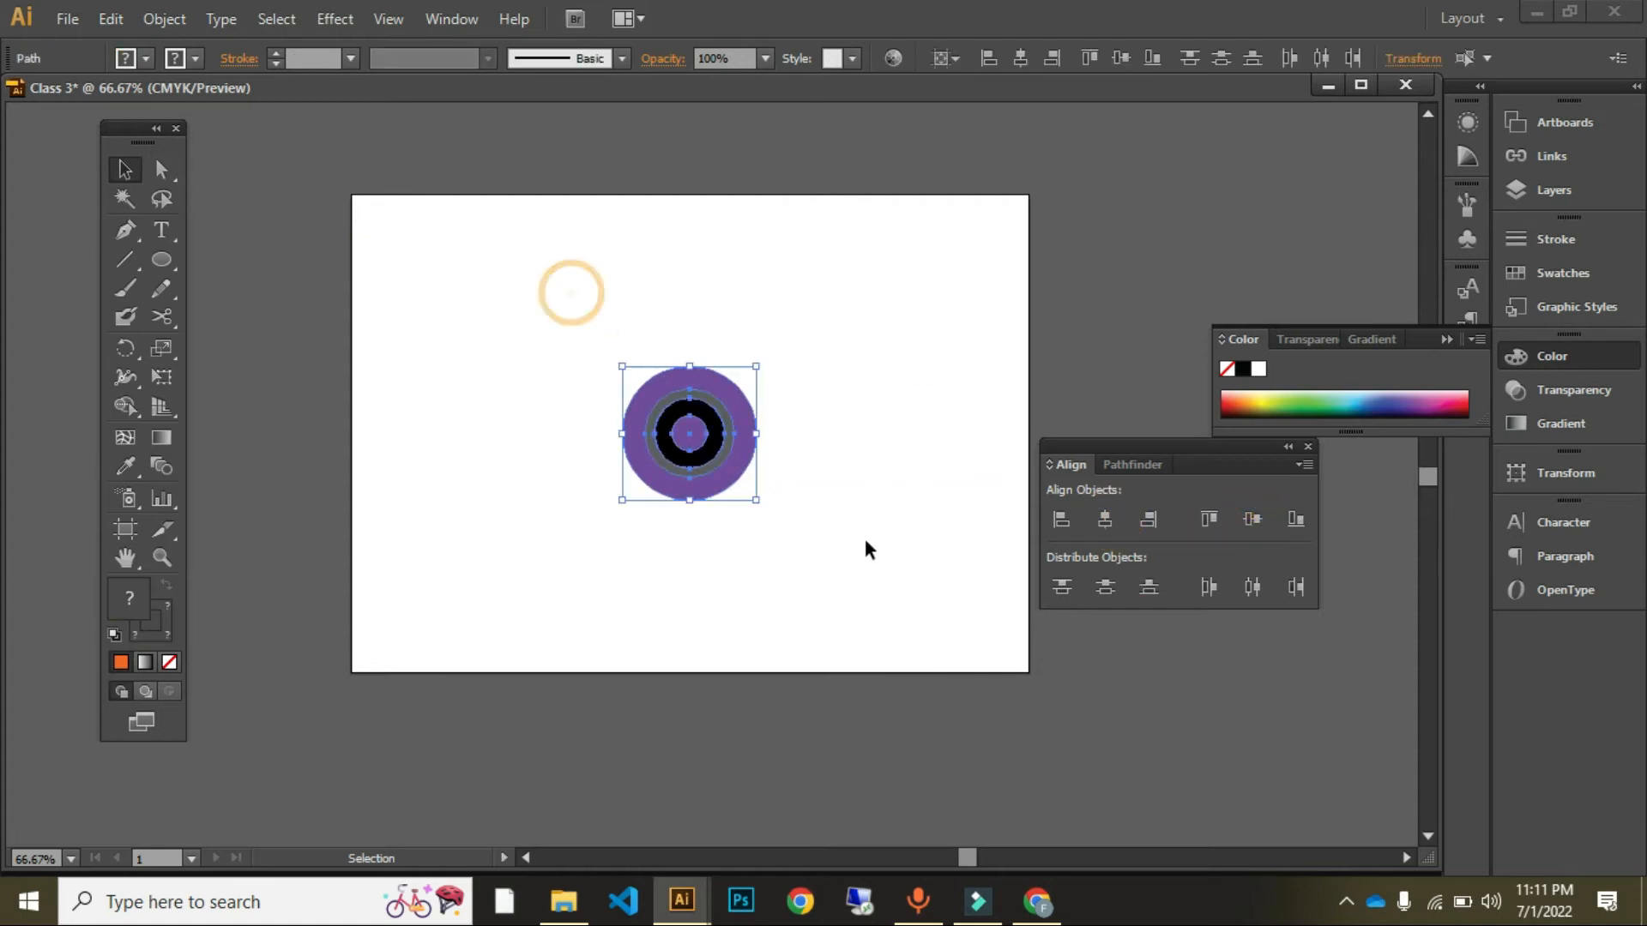
pyautogui.click(863, 538)
pyautogui.hotkey('ctrl', 'z')
pyautogui.hotkey('ctrl', 'z')
pyautogui.click(874, 537)
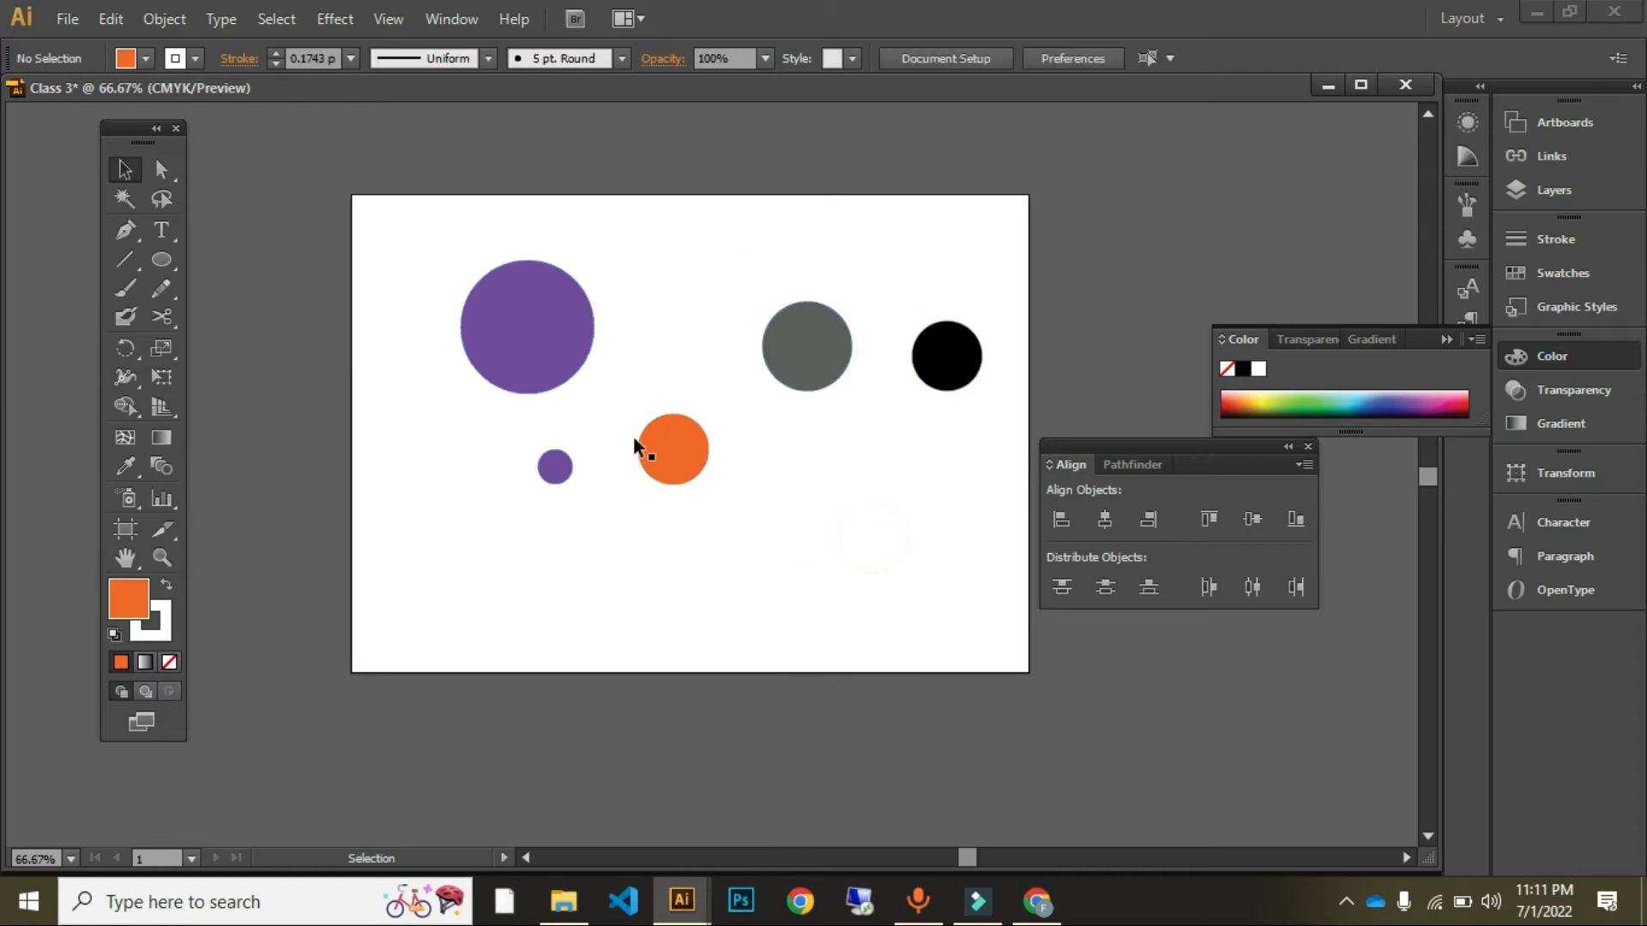
# Step: Select all five circles one by one and centre them horizontally and vertically on the artboard
pyautogui.click(677, 463)
pyautogui.click(760, 494)
pyautogui.click(520, 310)
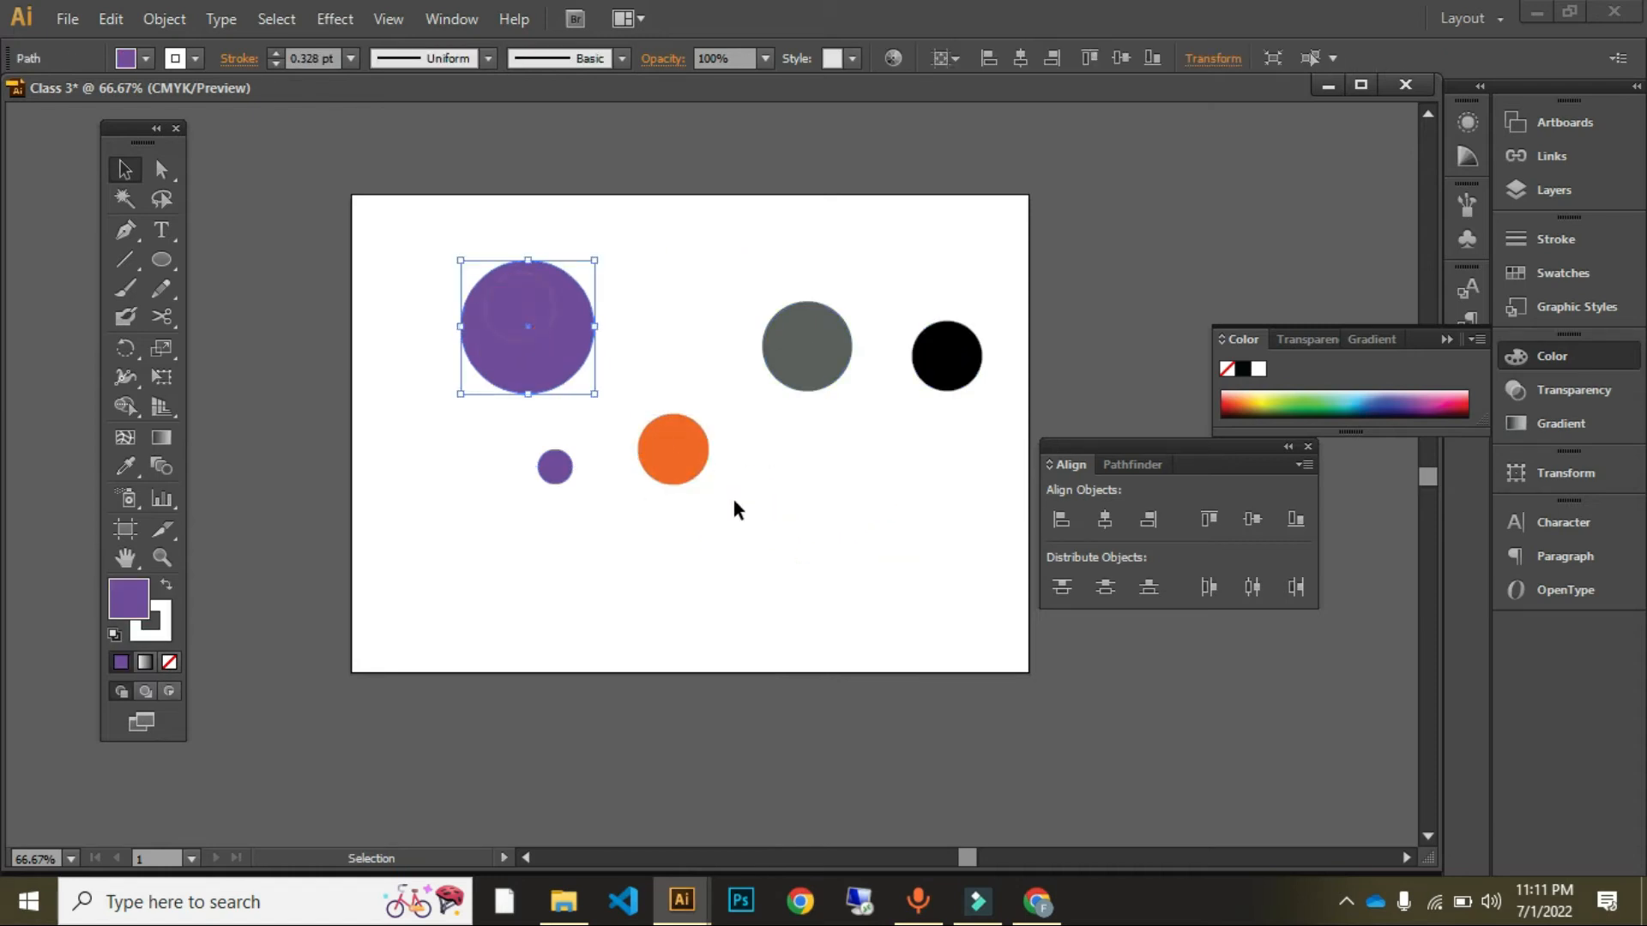
pyautogui.keyDown('shift'); pyautogui.click(656, 463); pyautogui.keyUp('shift')
pyautogui.keyDown('shift'); pyautogui.click(555, 465); pyautogui.keyUp('shift')
pyautogui.keyDown('shift'); pyautogui.click(797, 371); pyautogui.keyUp('shift')
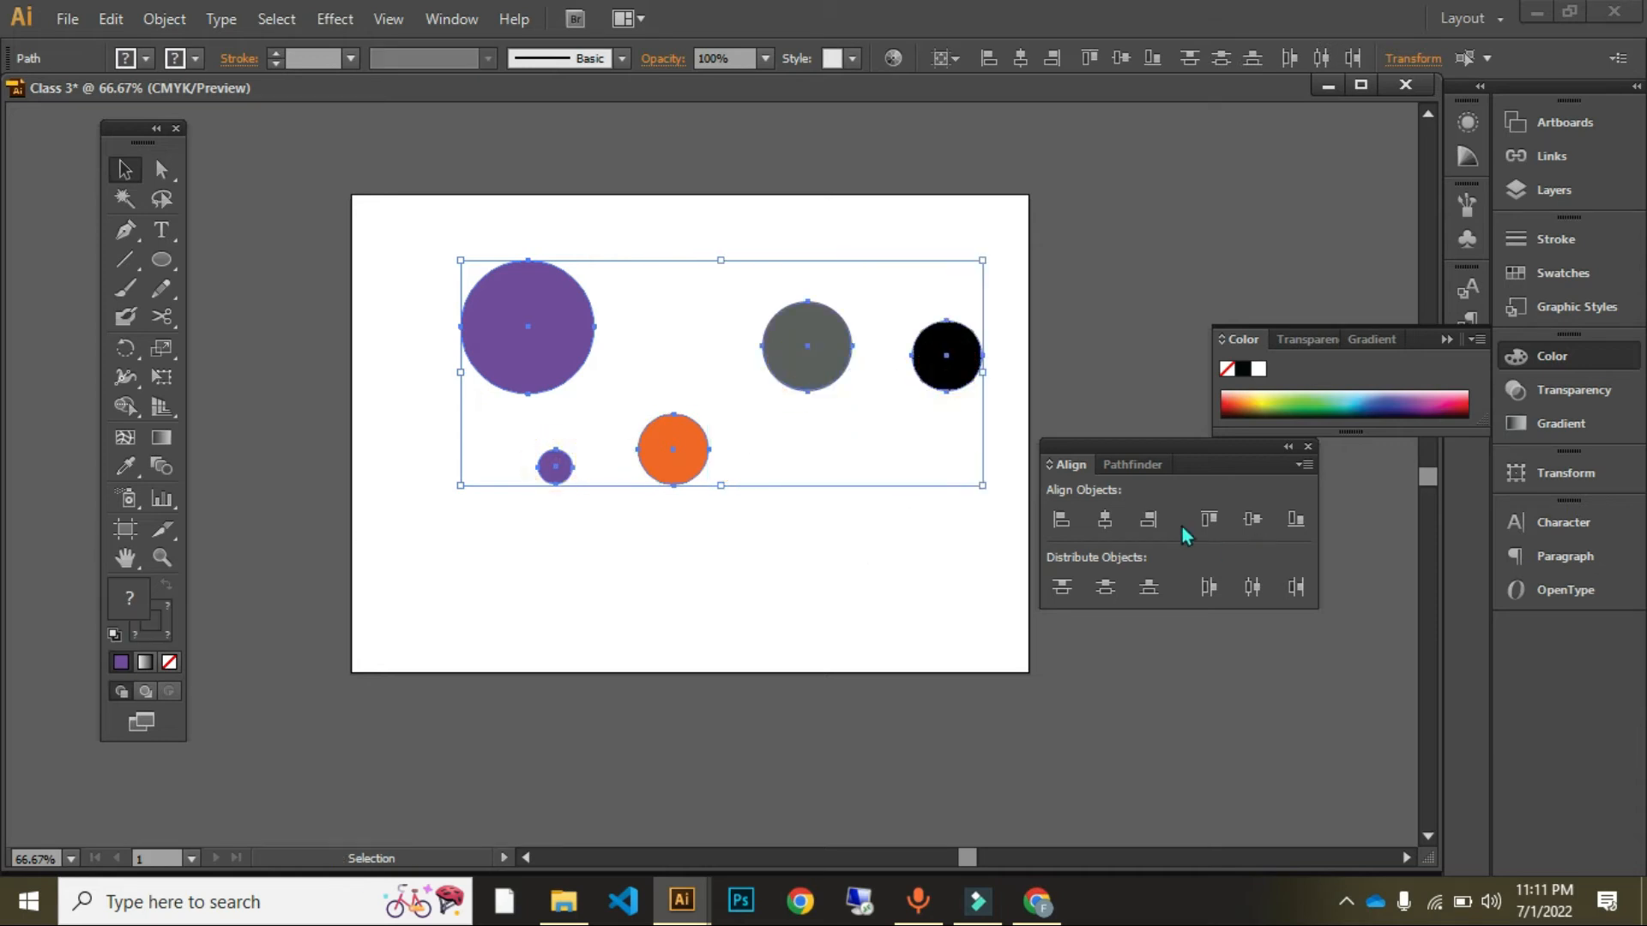
pyautogui.click(1105, 519)
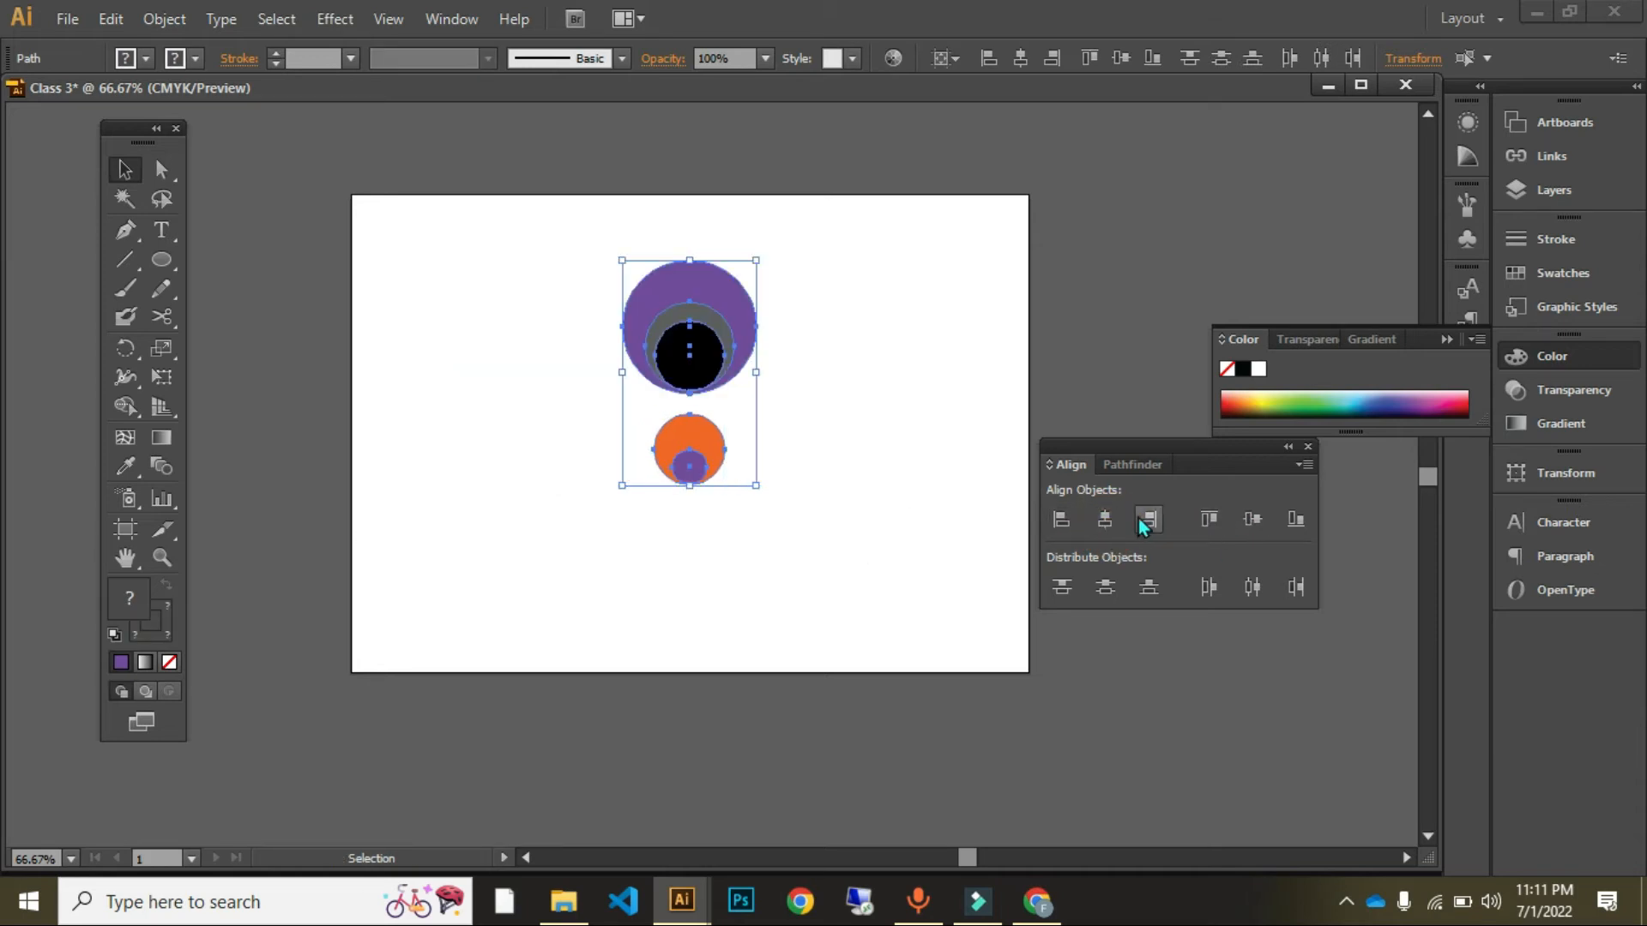
pyautogui.click(1252, 519)
pyautogui.click(980, 445)
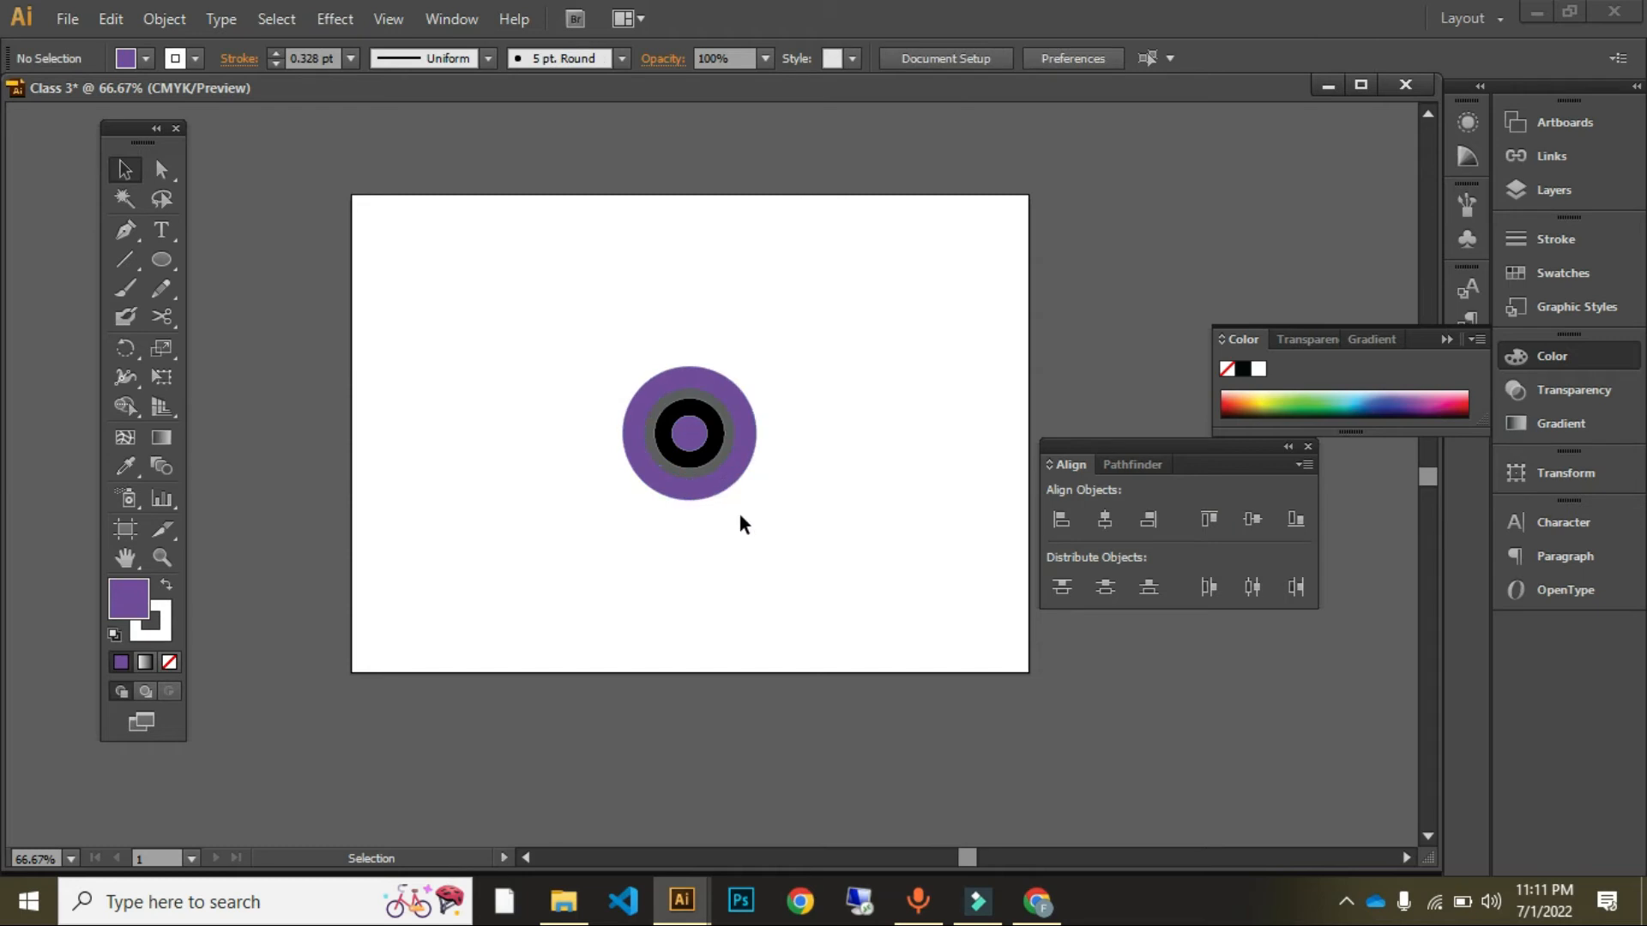
# Step: Send the large purple circle to the back of the concentric stack
pyautogui.press('z')
pyautogui.click(717, 474)
pyautogui.click(677, 427)
pyautogui.press('v')
pyautogui.click(785, 439)
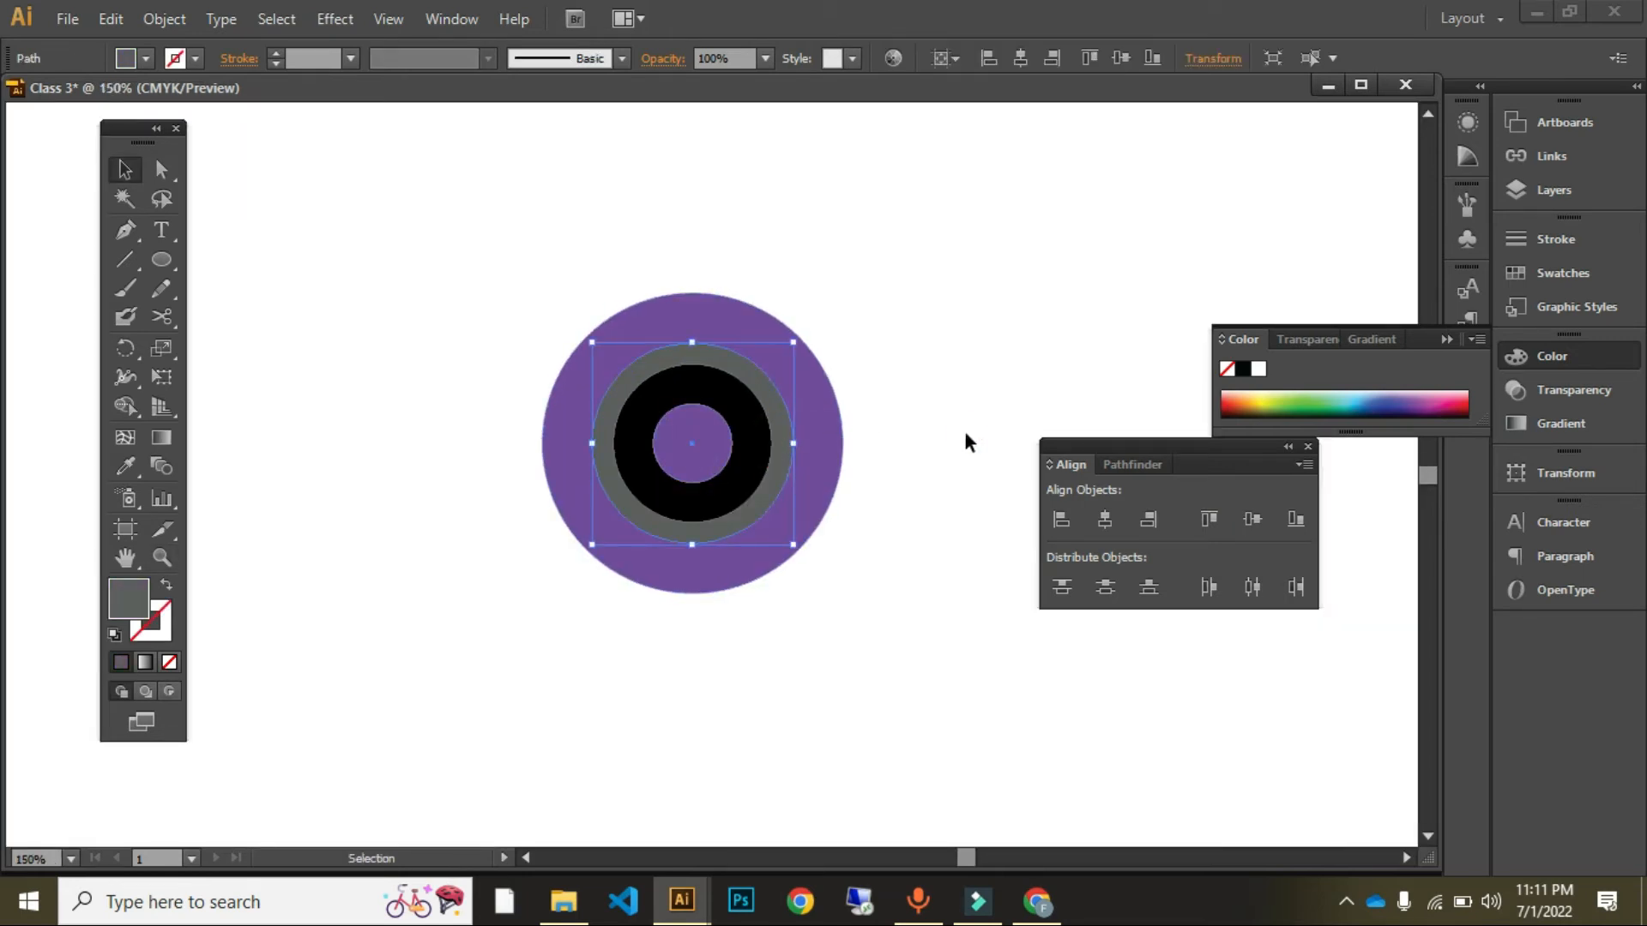
pyautogui.click(817, 392)
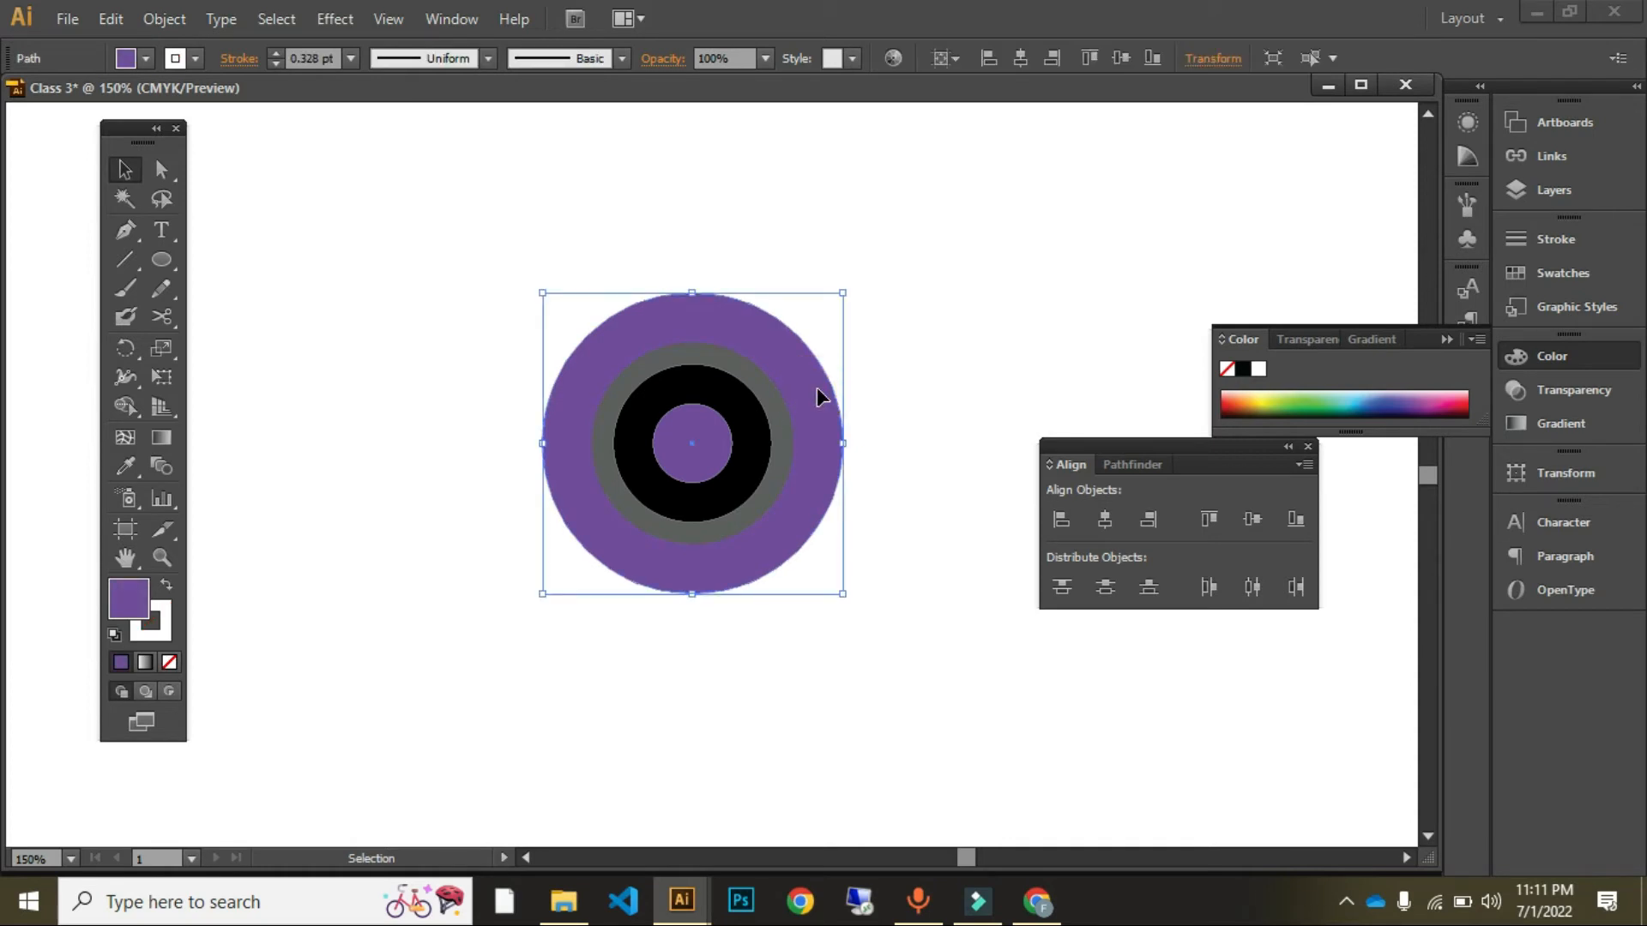
pyautogui.rightClick(817, 397)
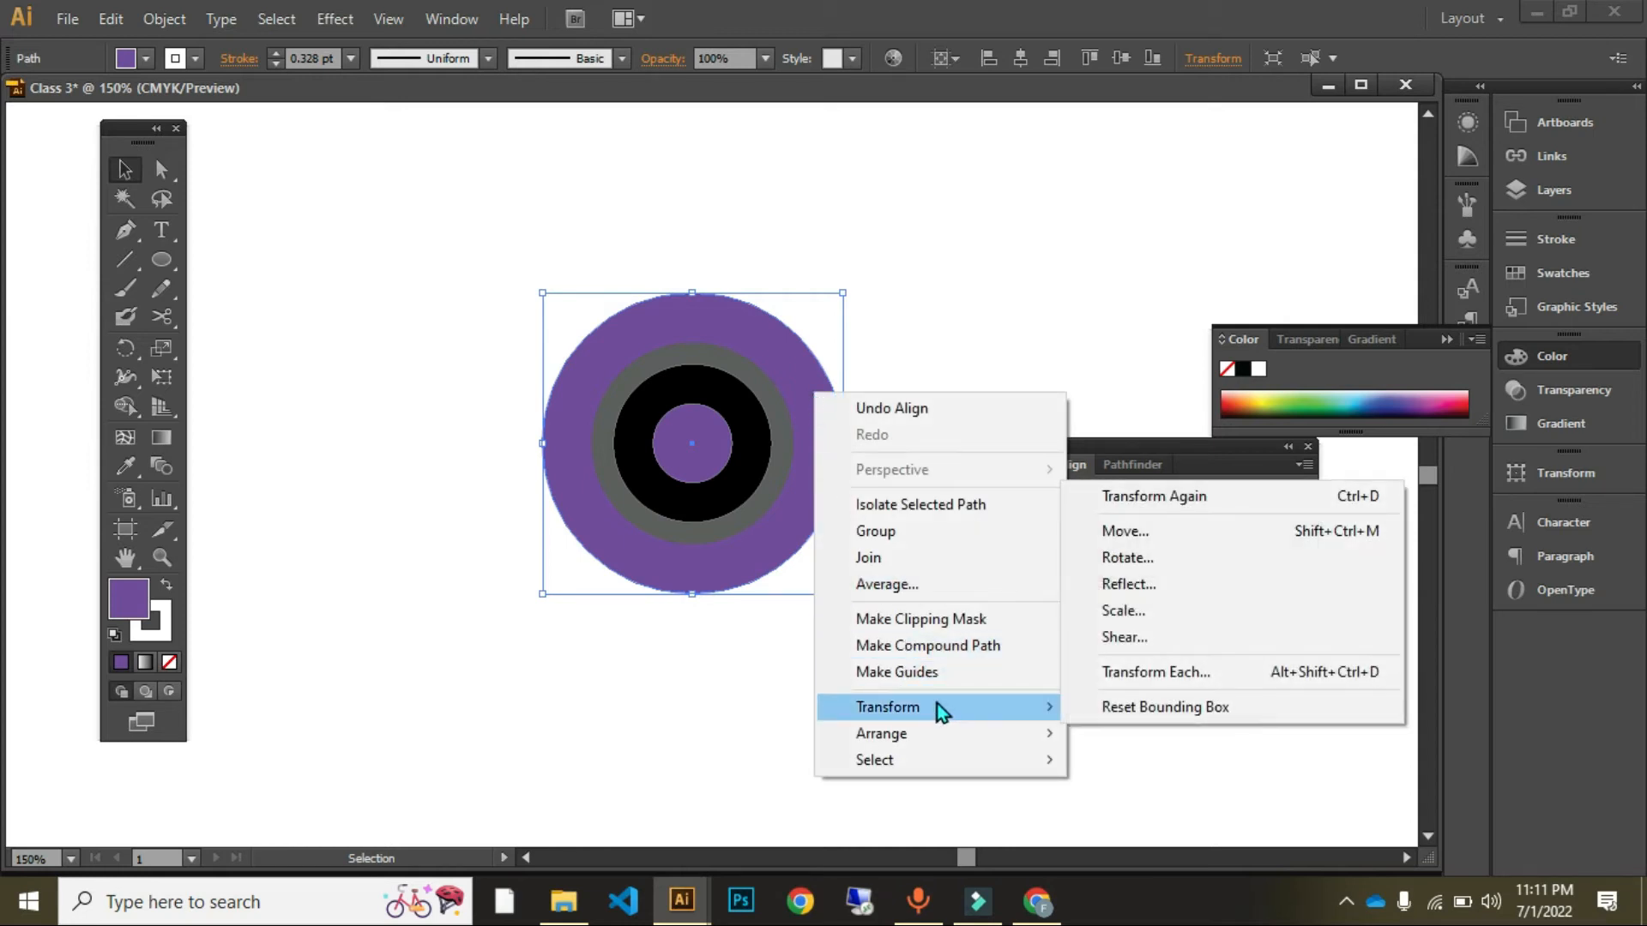
pyautogui.moveTo(960, 743)
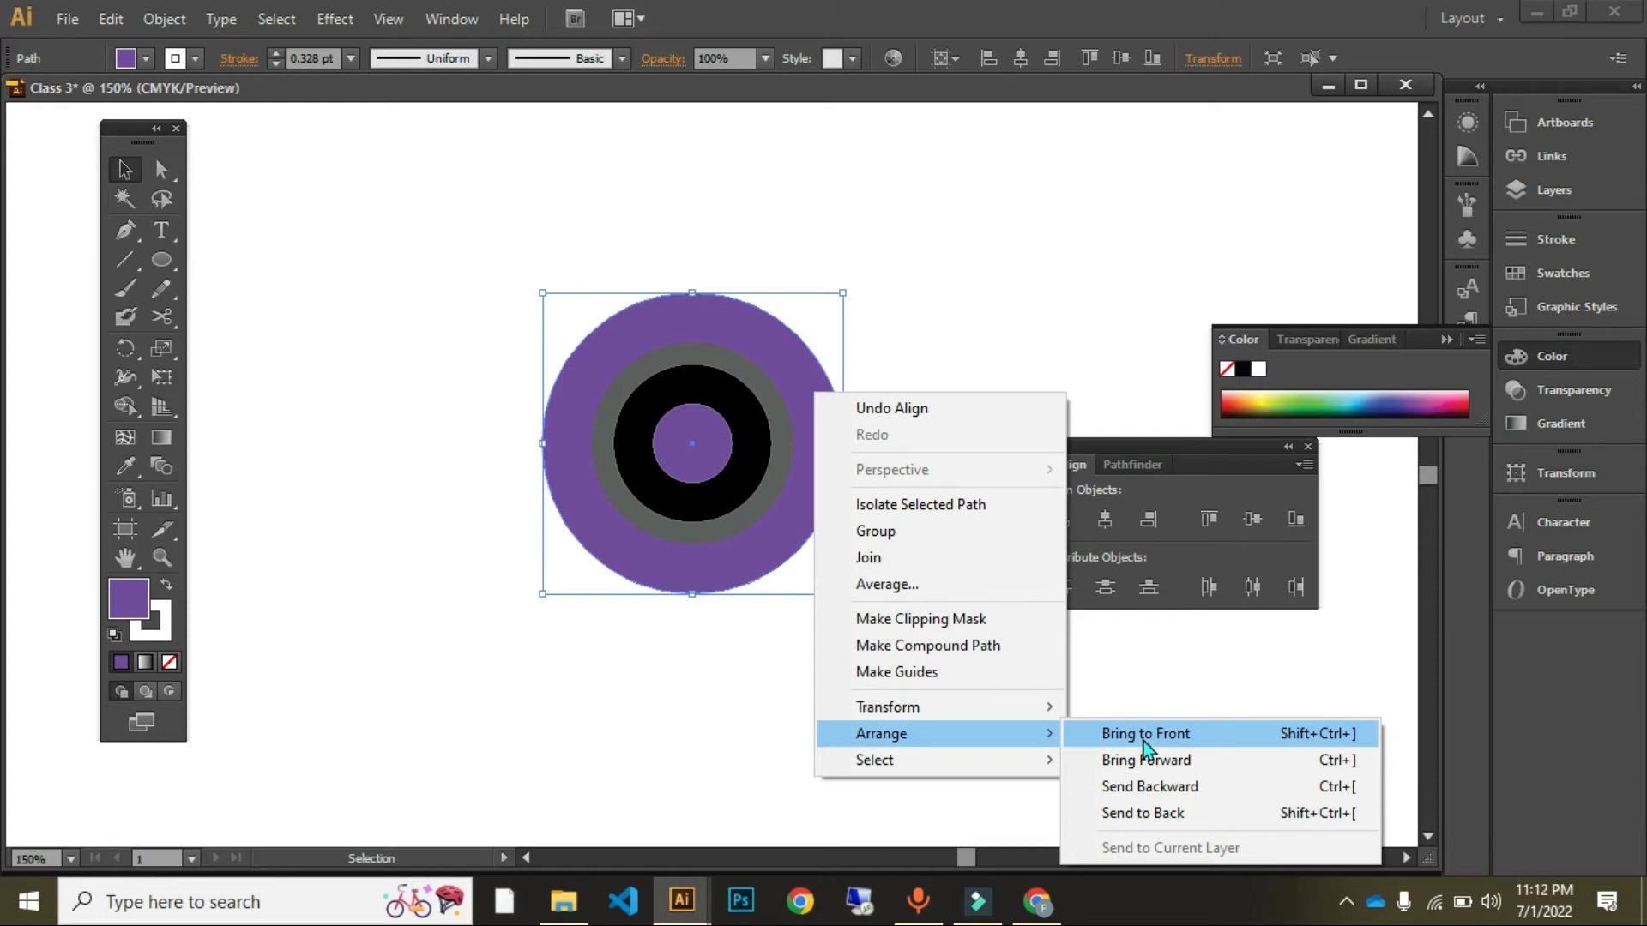
pyautogui.click(1156, 817)
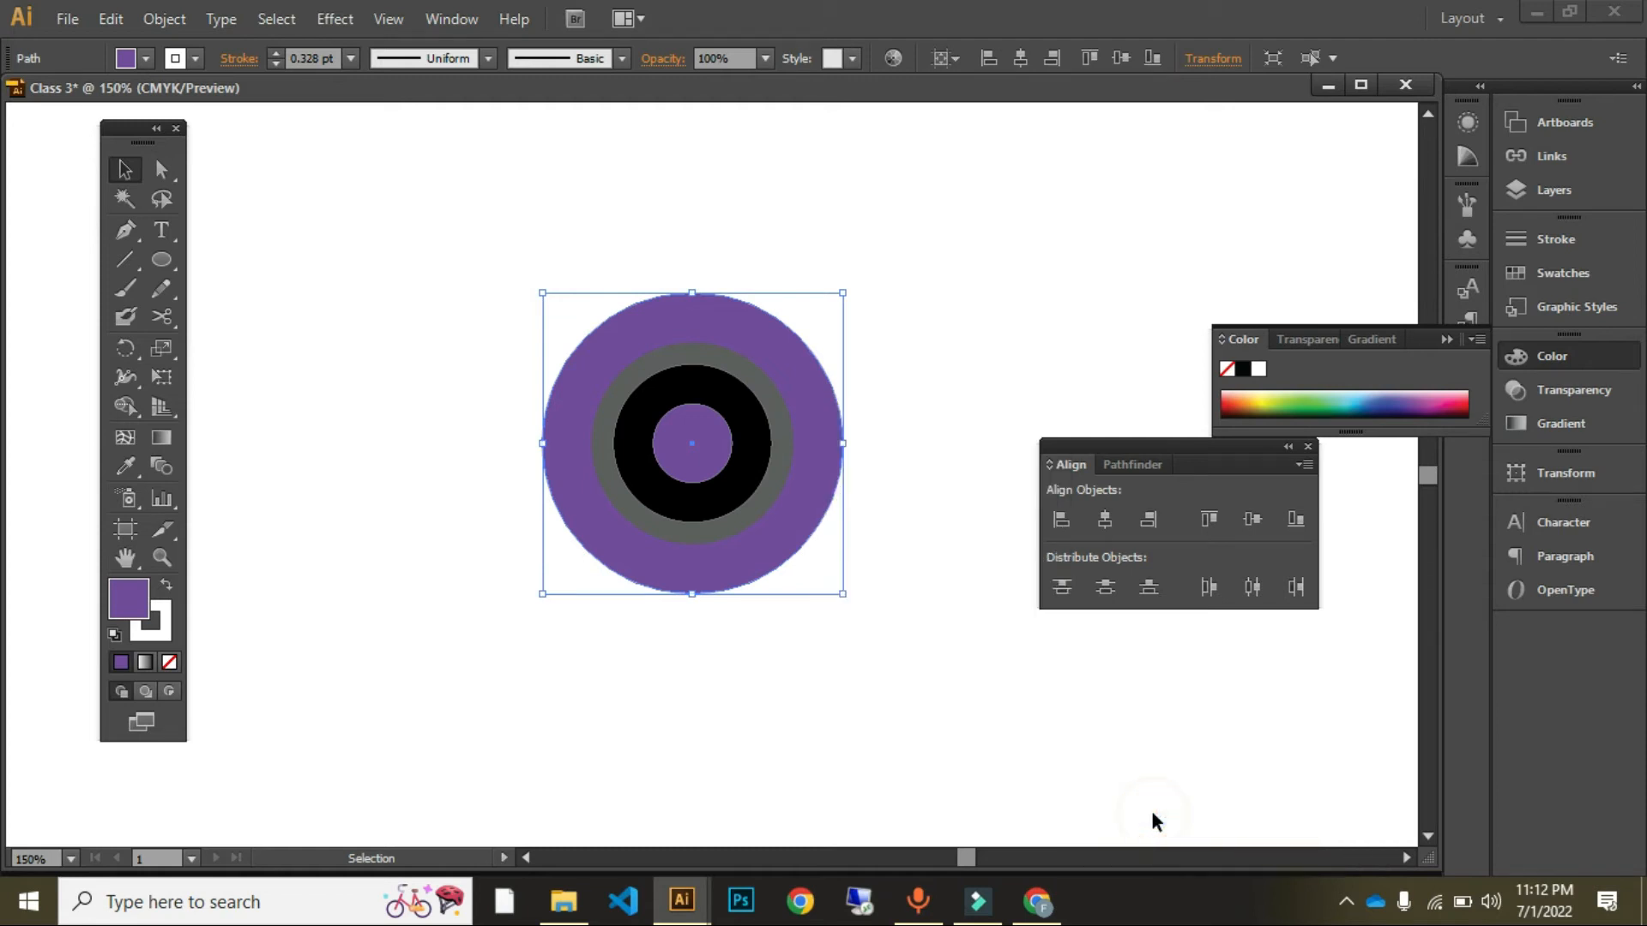
# Step: Try shrinking the grey circle towards the black circle's size and deleting the black circle, undoing both changes
pyautogui.click(786, 425)
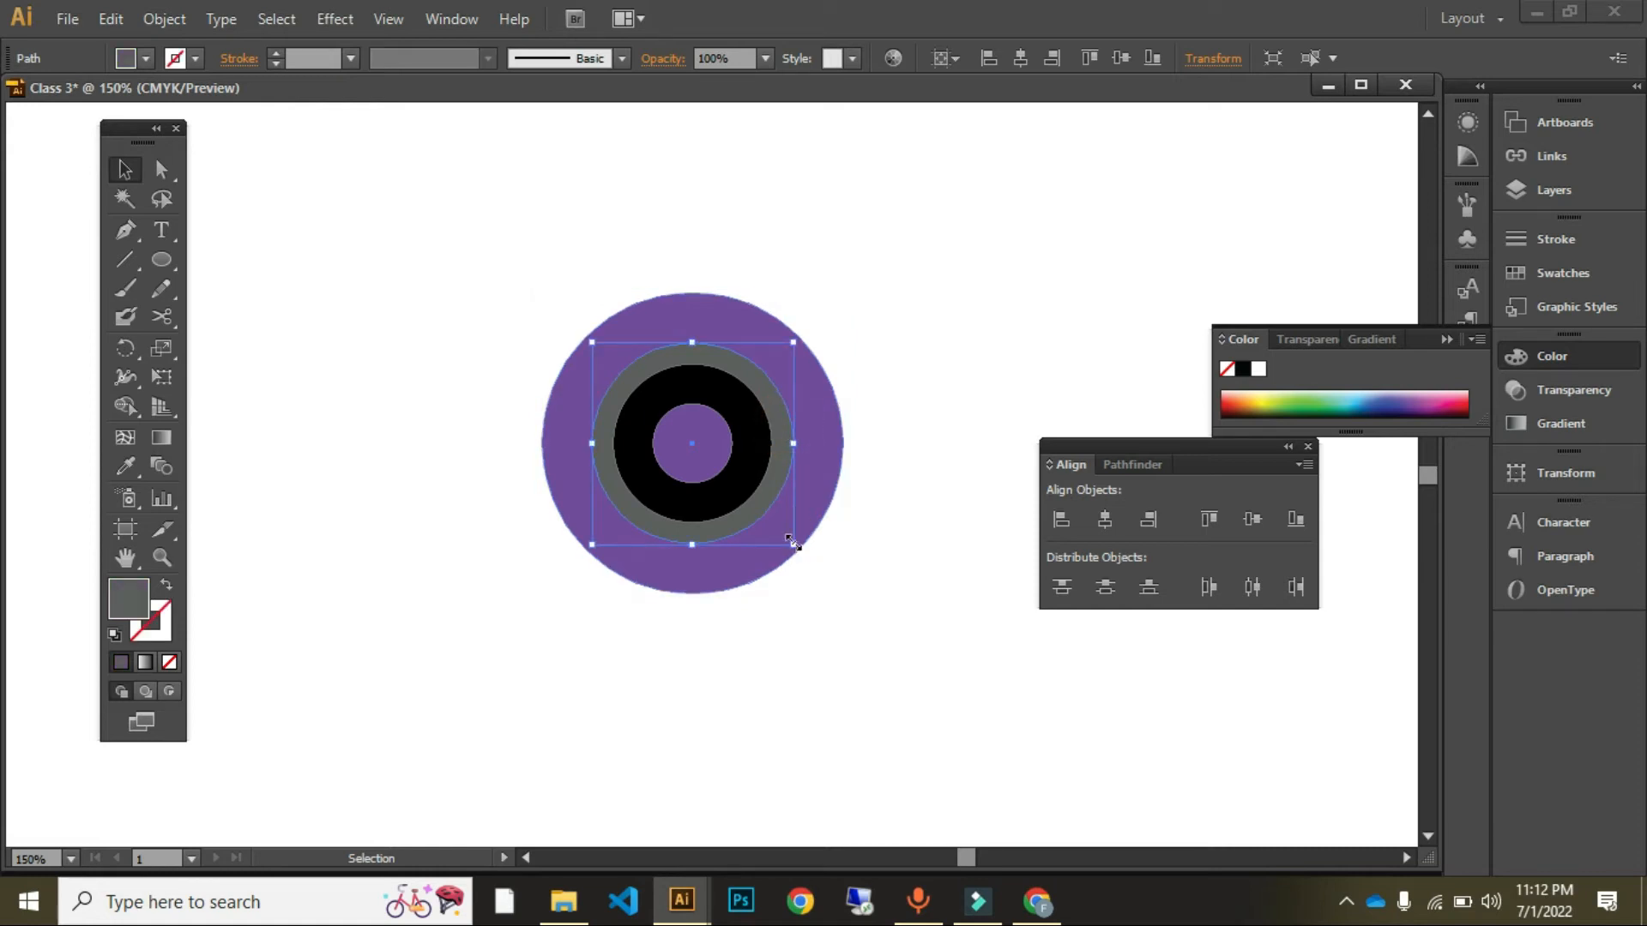
pyautogui.moveTo(791, 541); pyautogui.dragTo(774, 522)
pyautogui.click(878, 563)
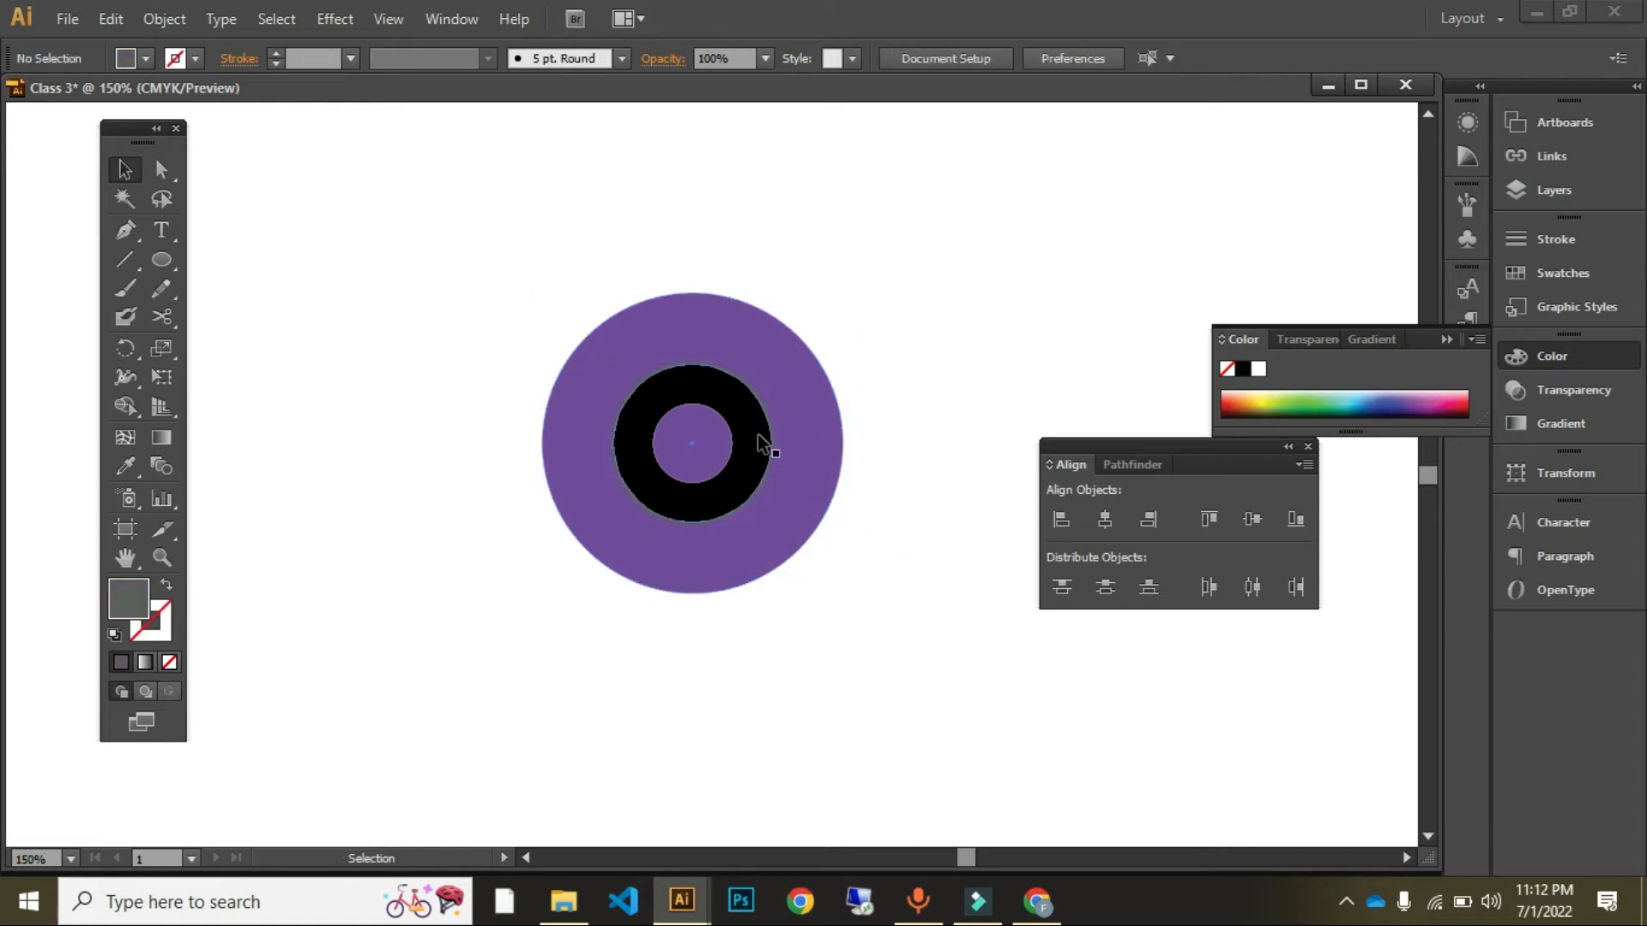
pyautogui.click(758, 435)
pyautogui.press('Delete')
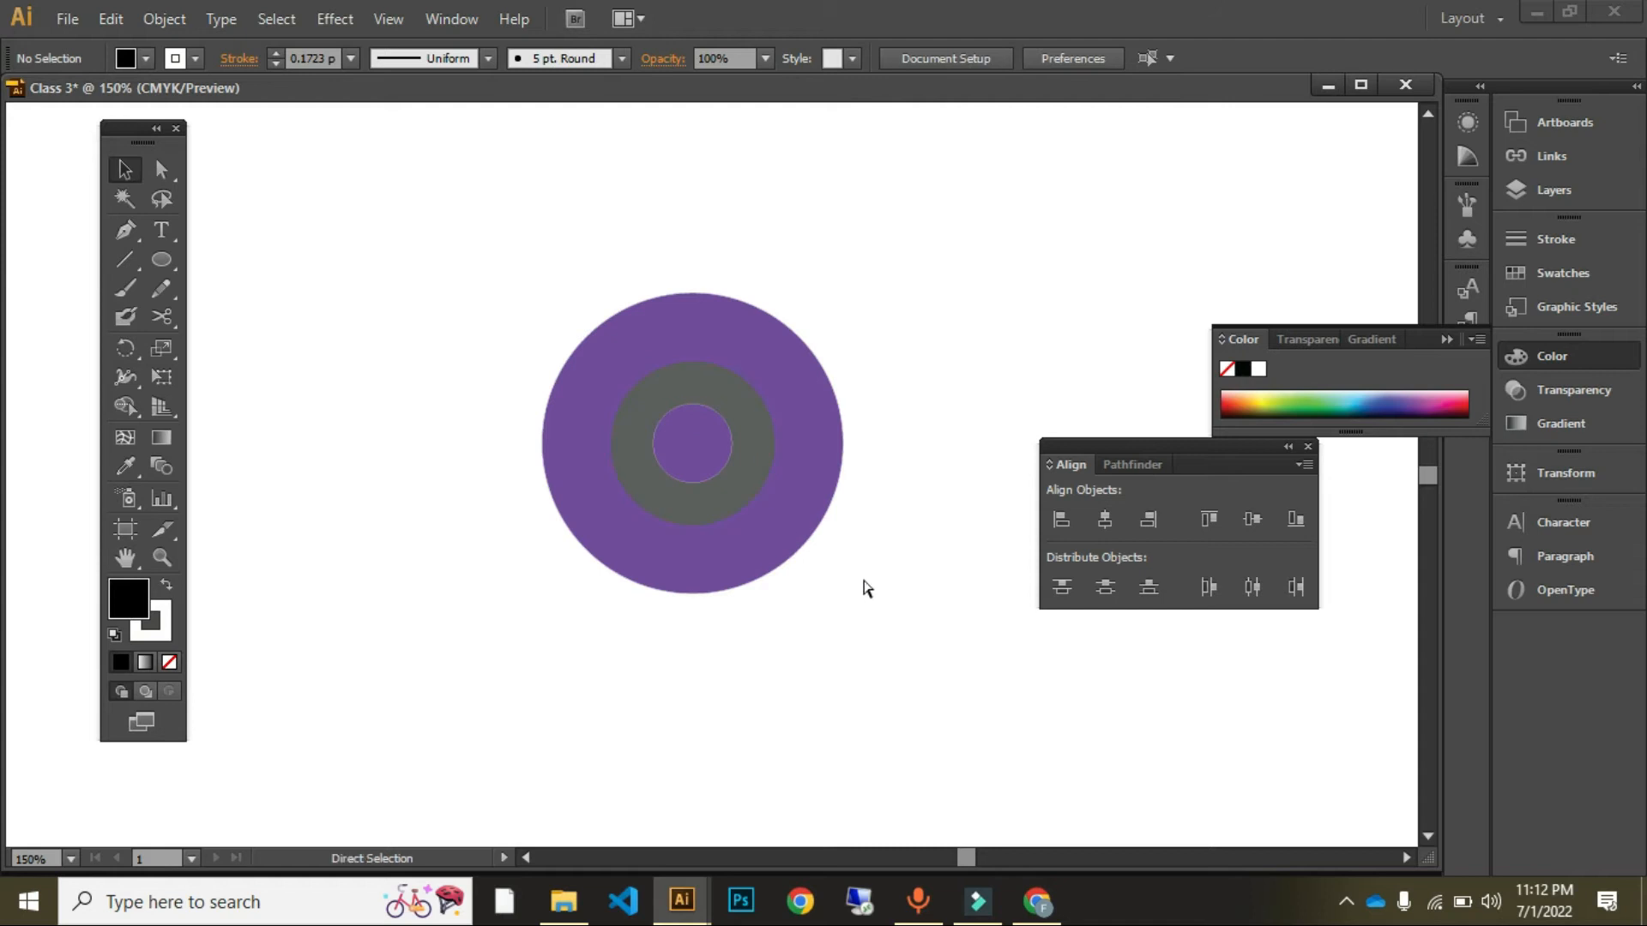
pyautogui.hotkey('ctrl', 'z')
pyautogui.hotkey('ctrl', 'z')
pyautogui.click(875, 592)
# Step: Reselect the large purple circle and apply Send to Back to it again
pyautogui.rightClick(833, 412)
pyautogui.click(820, 410)
pyautogui.rightClick(815, 496)
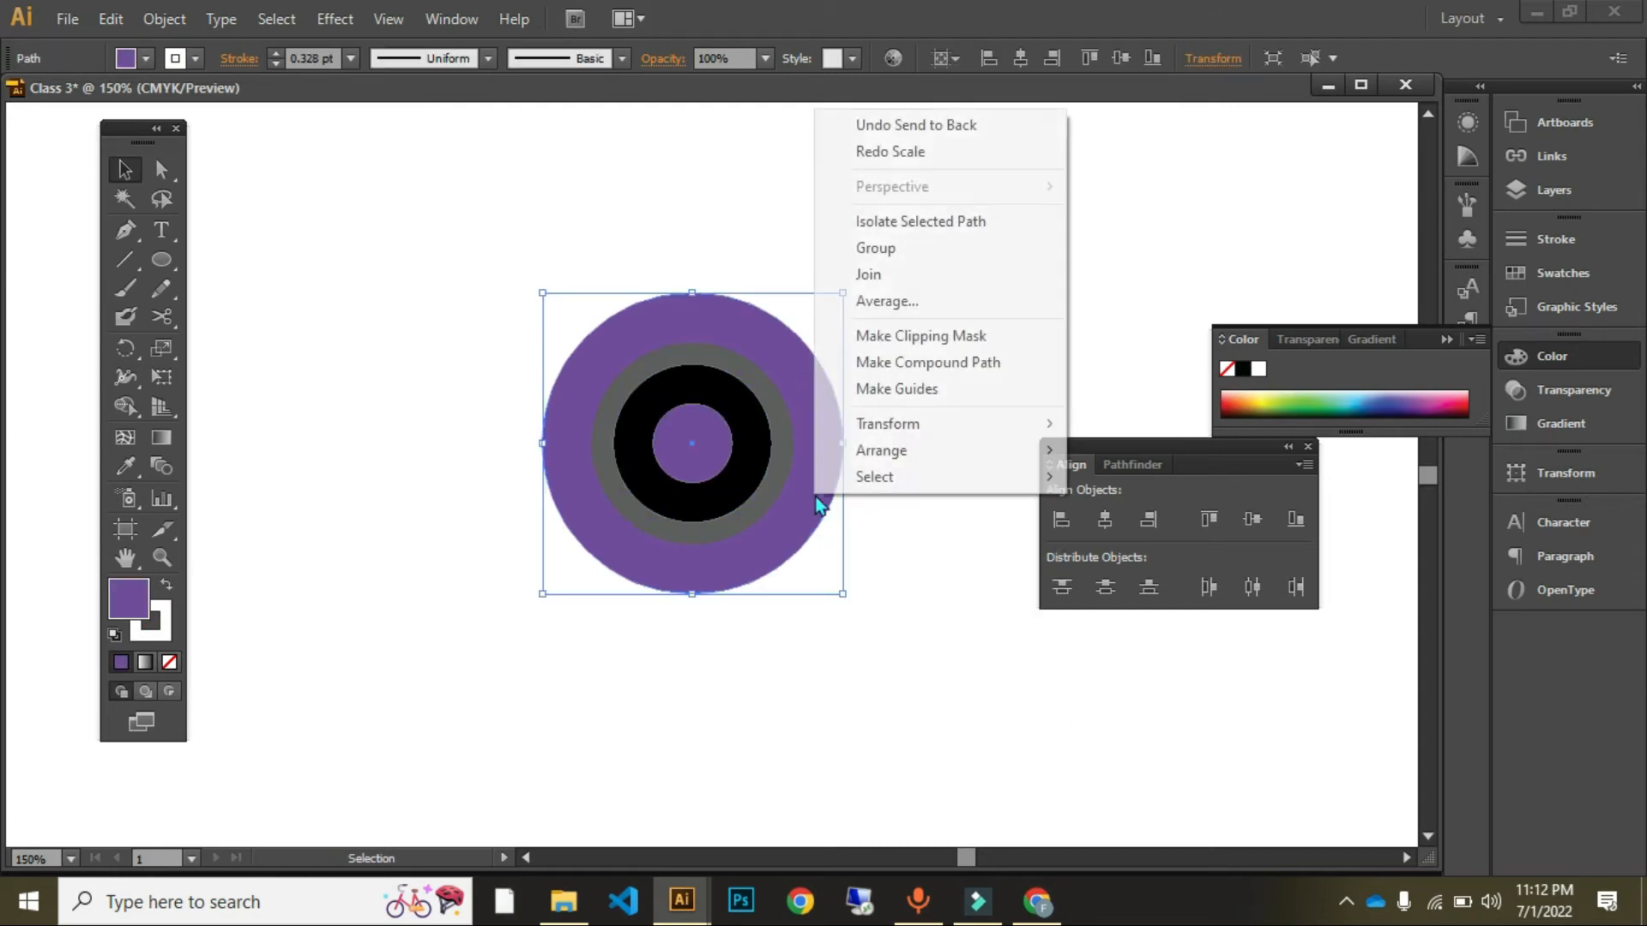
pyautogui.click(940, 452)
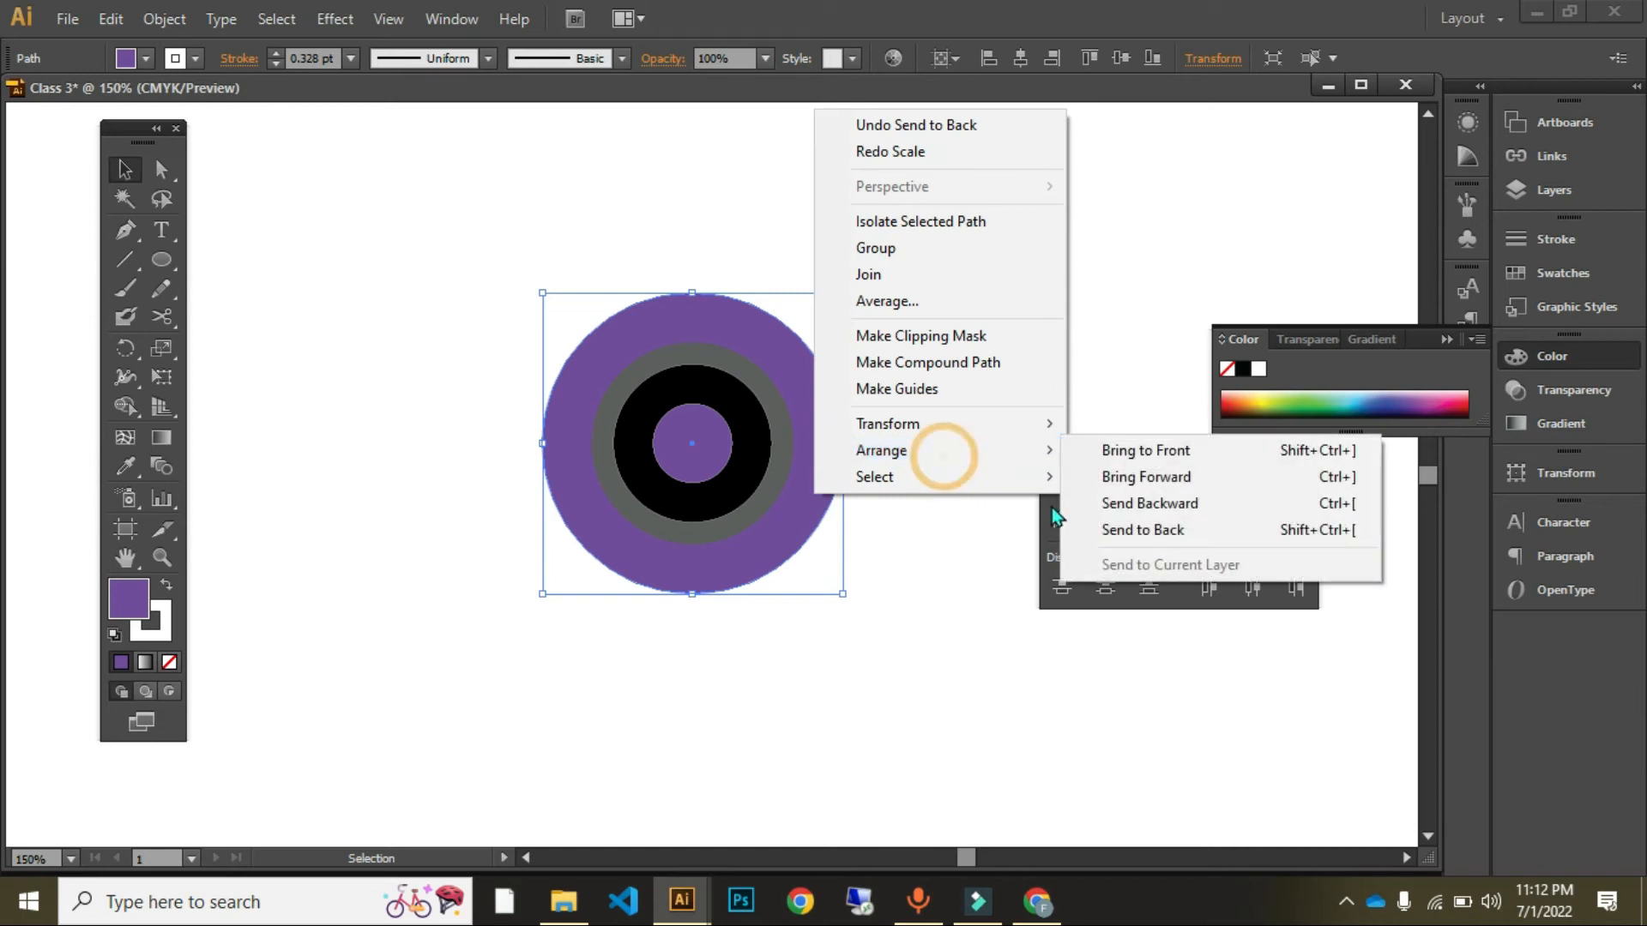
pyautogui.click(1103, 528)
pyautogui.click(964, 478)
# Step: Send the black circle to the back of the stack
pyautogui.rightClick(745, 441)
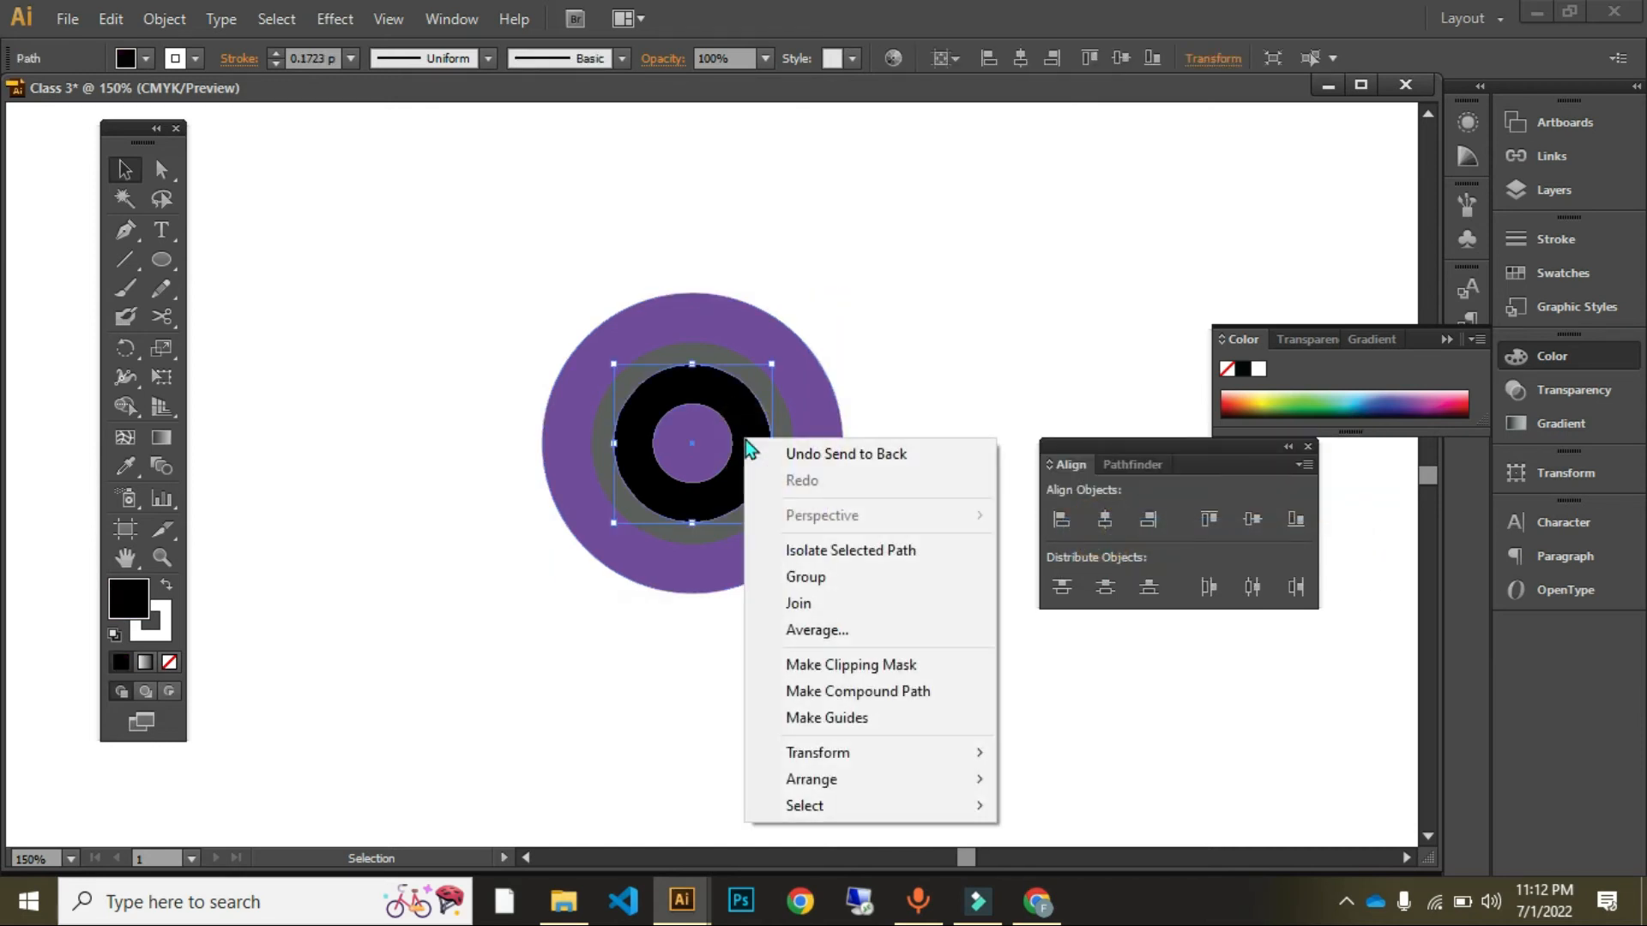
pyautogui.moveTo(844, 780)
pyautogui.click(1062, 857)
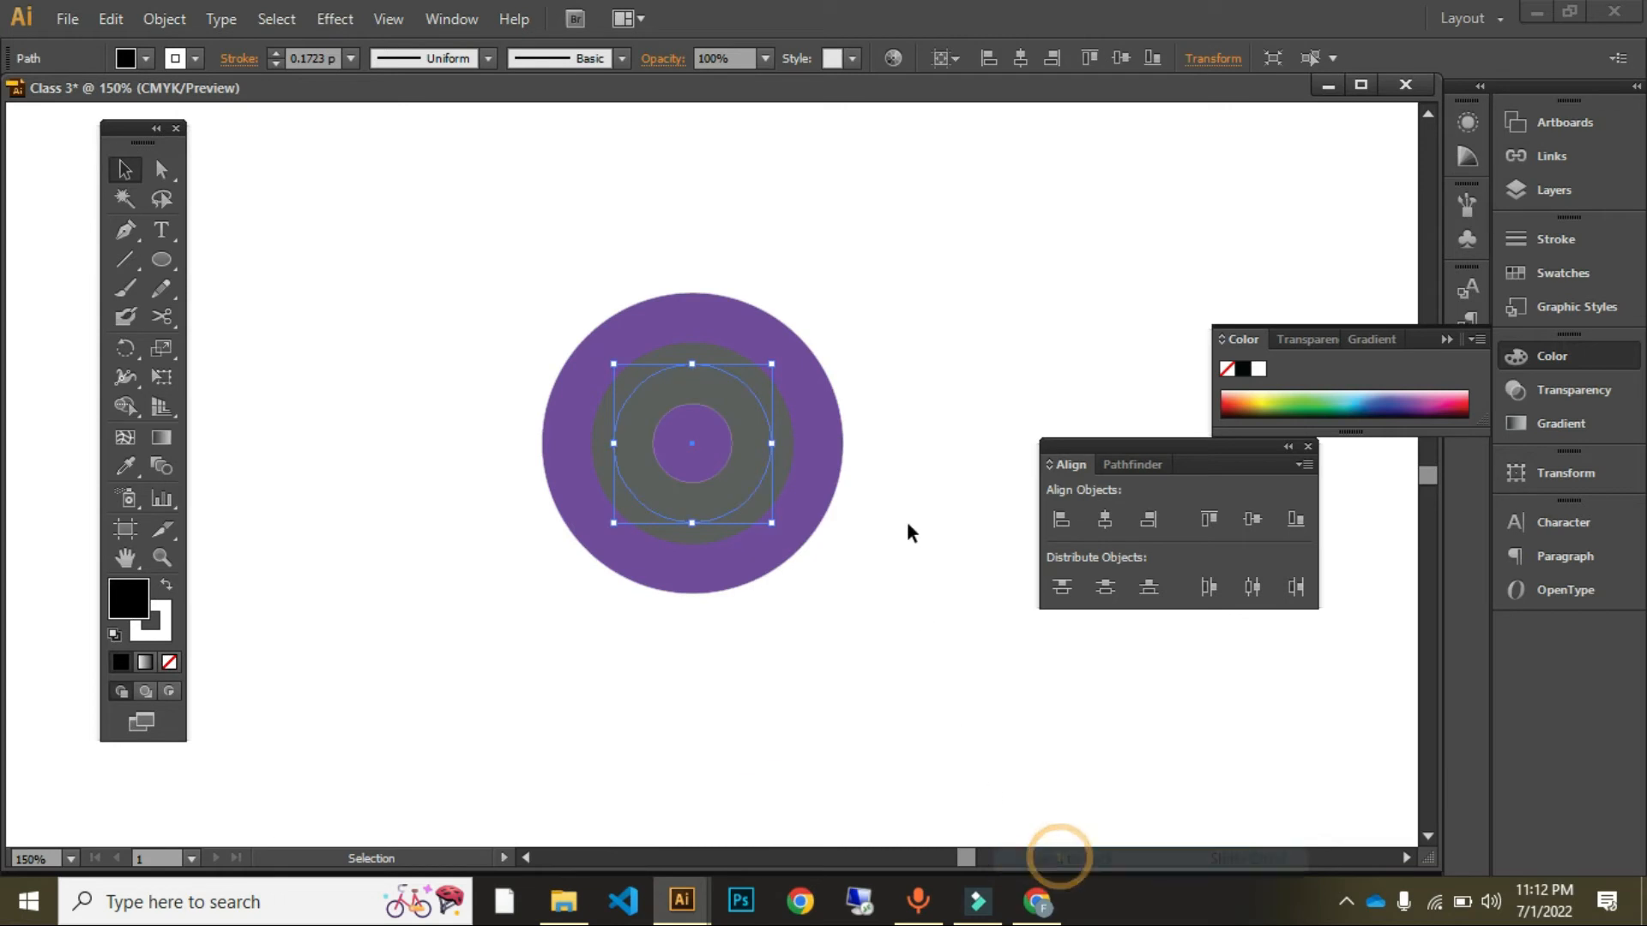
pyautogui.click(910, 532)
# Step: Send the grey circle to the back of the stack
pyautogui.rightClick(745, 453)
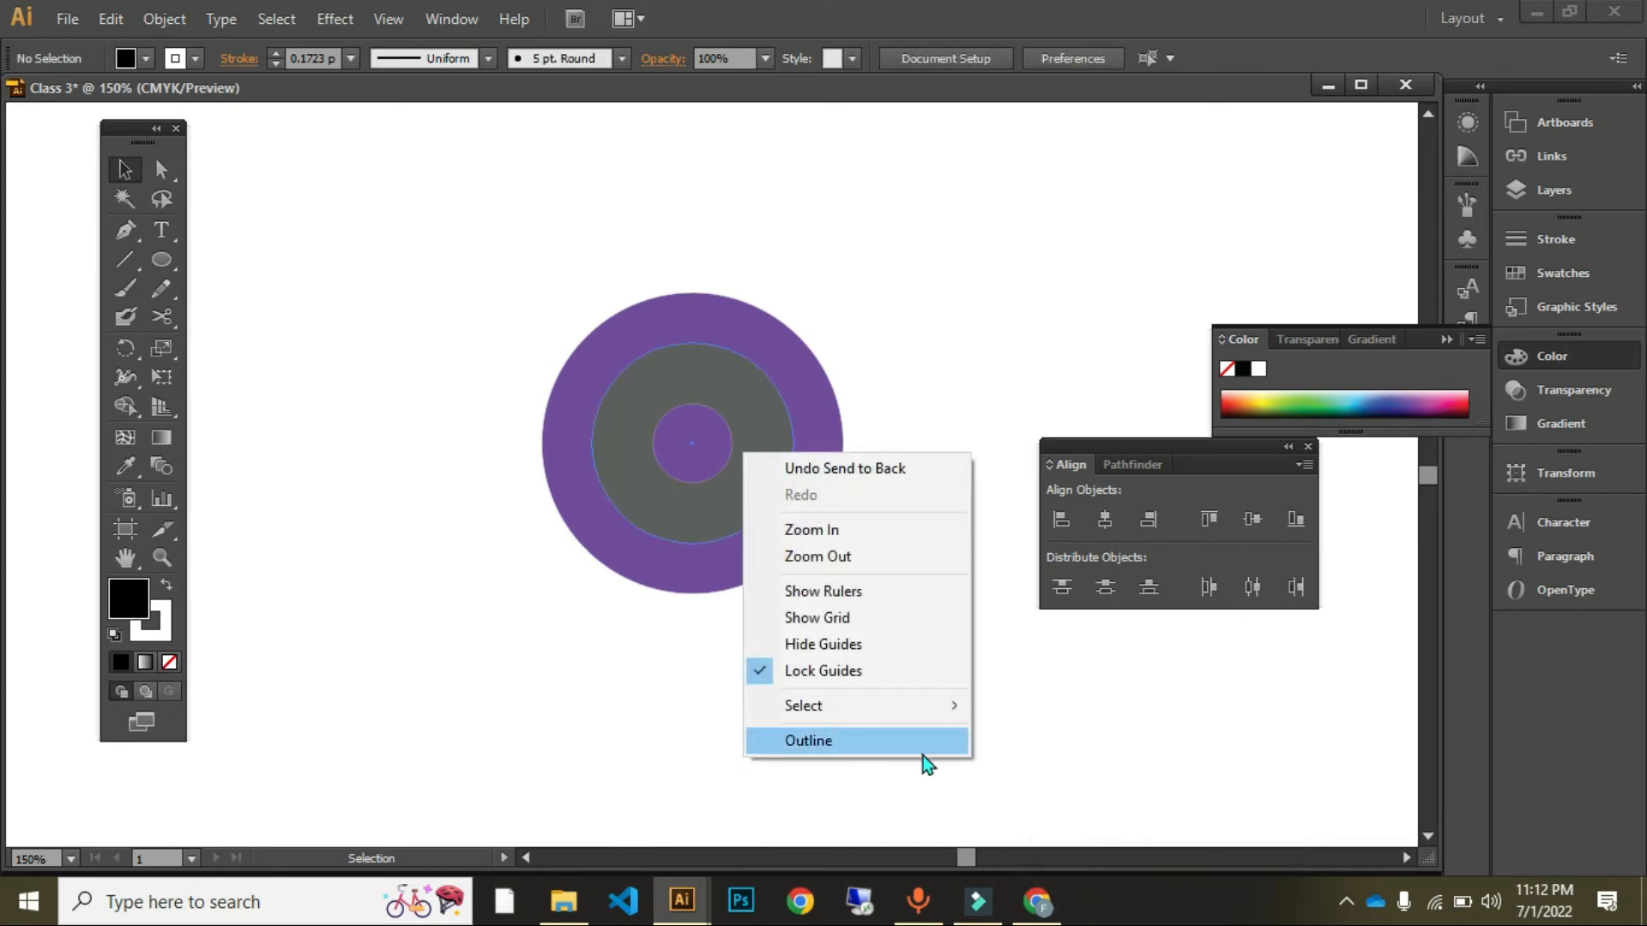
pyautogui.click(640, 476)
pyautogui.rightClick(640, 476)
pyautogui.click(811, 823)
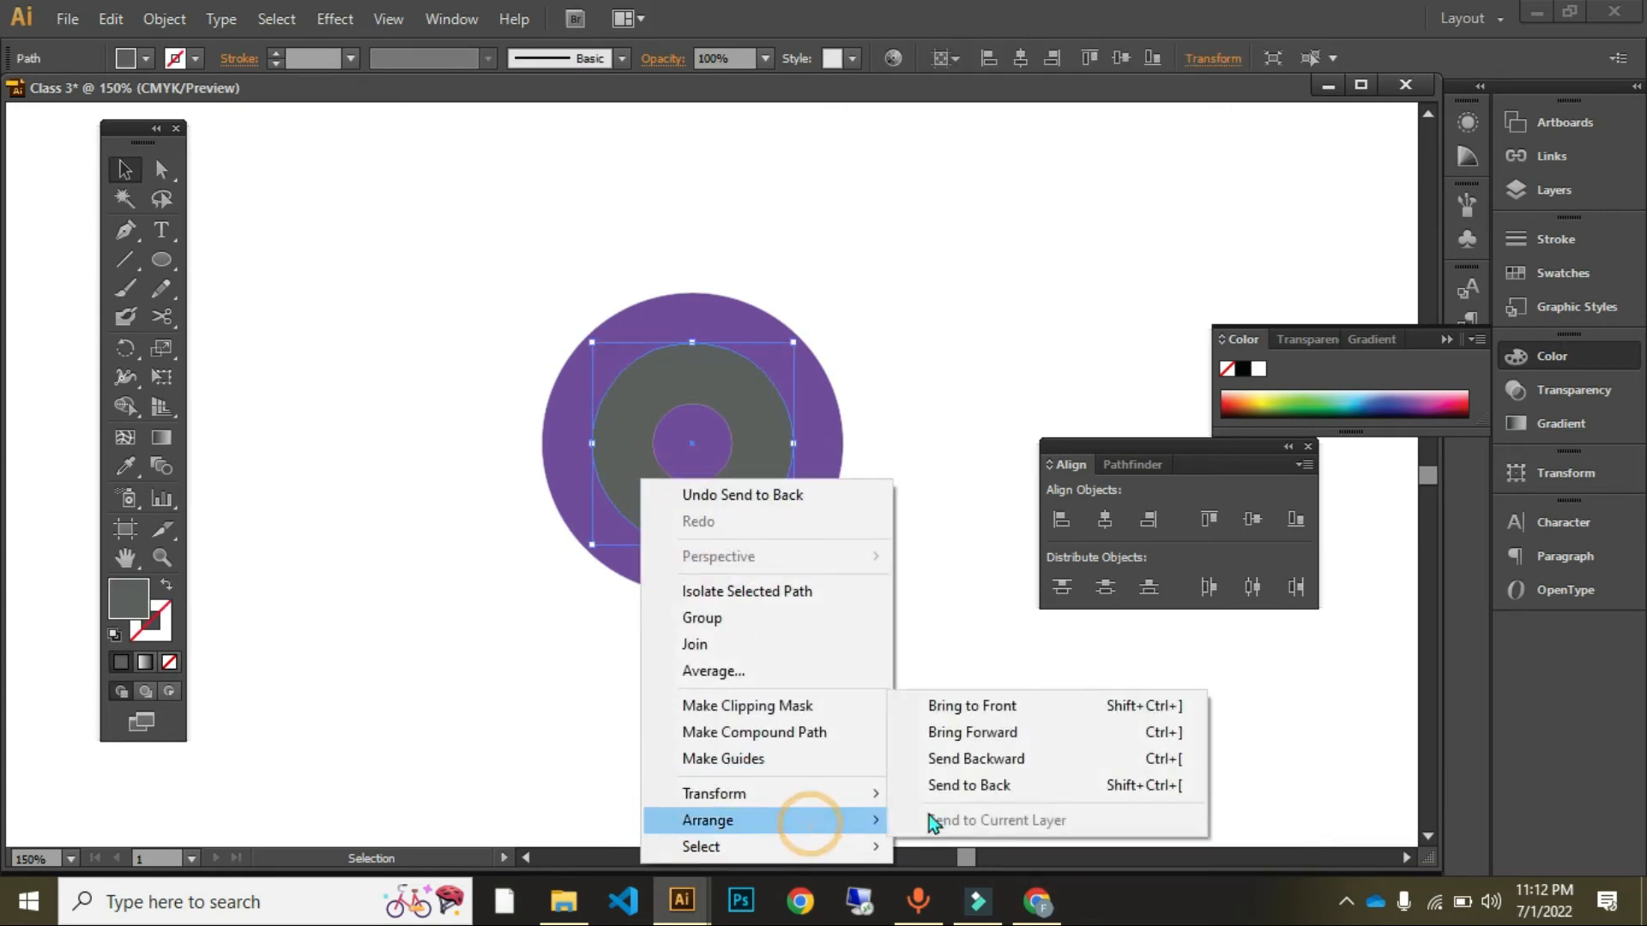
pyautogui.click(954, 786)
pyautogui.click(913, 614)
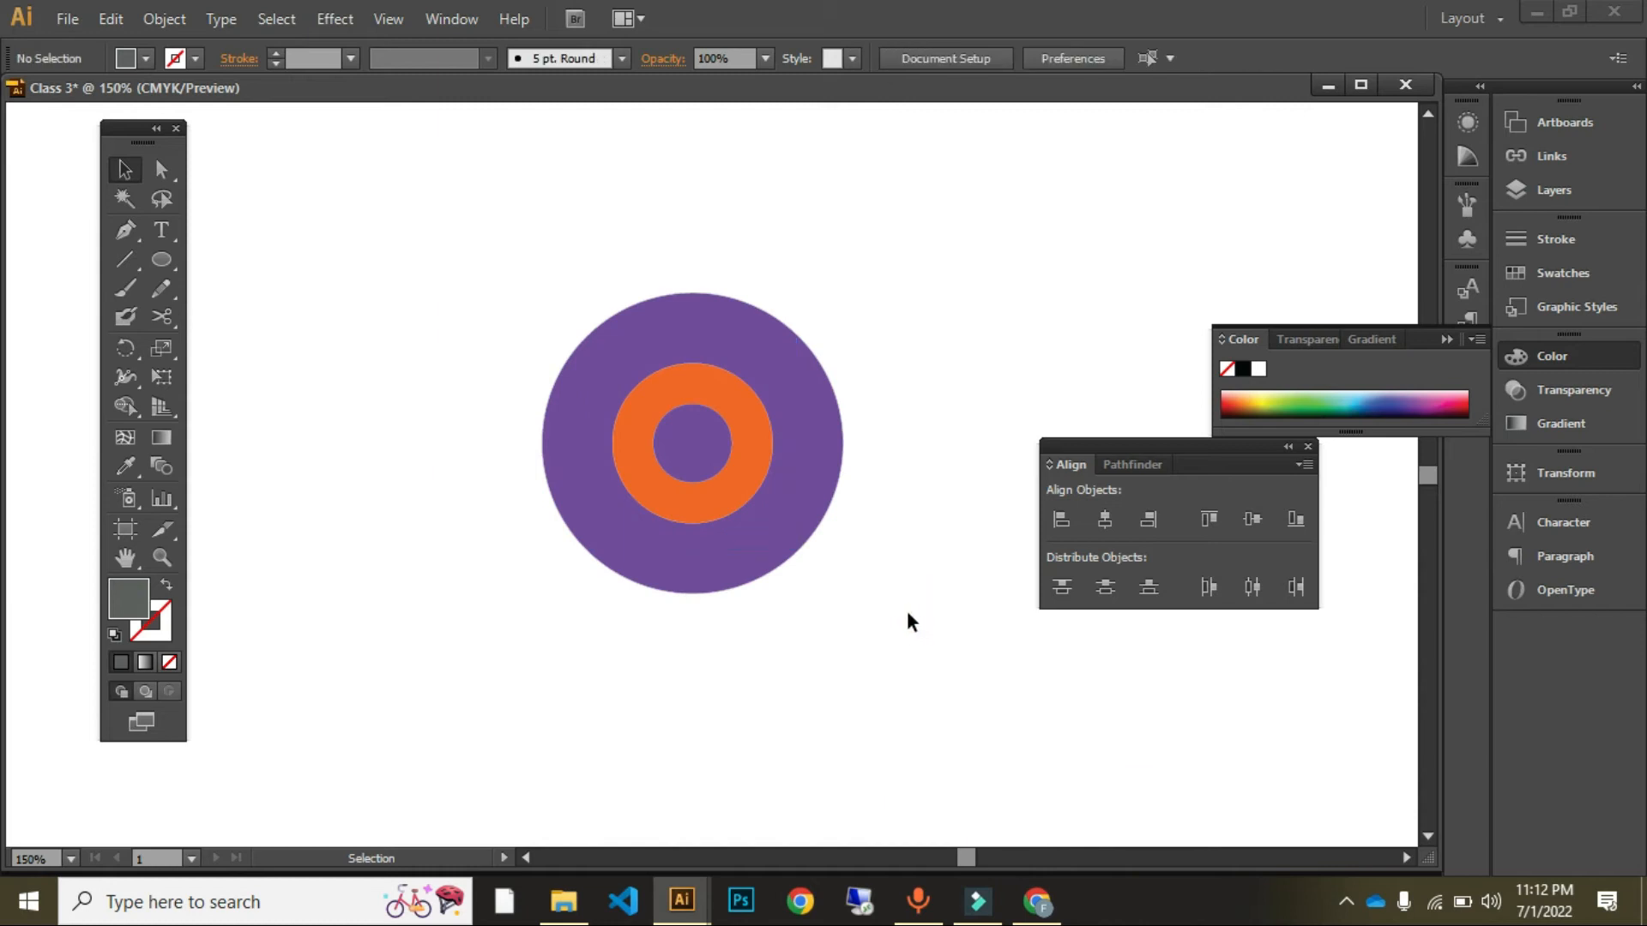
# Step: Move the large purple, grey, orange, black and small purple circles apart so that none of them overlap
pyautogui.click(604, 401)
pyautogui.moveTo(760, 369); pyautogui.dragTo(1062, 242)
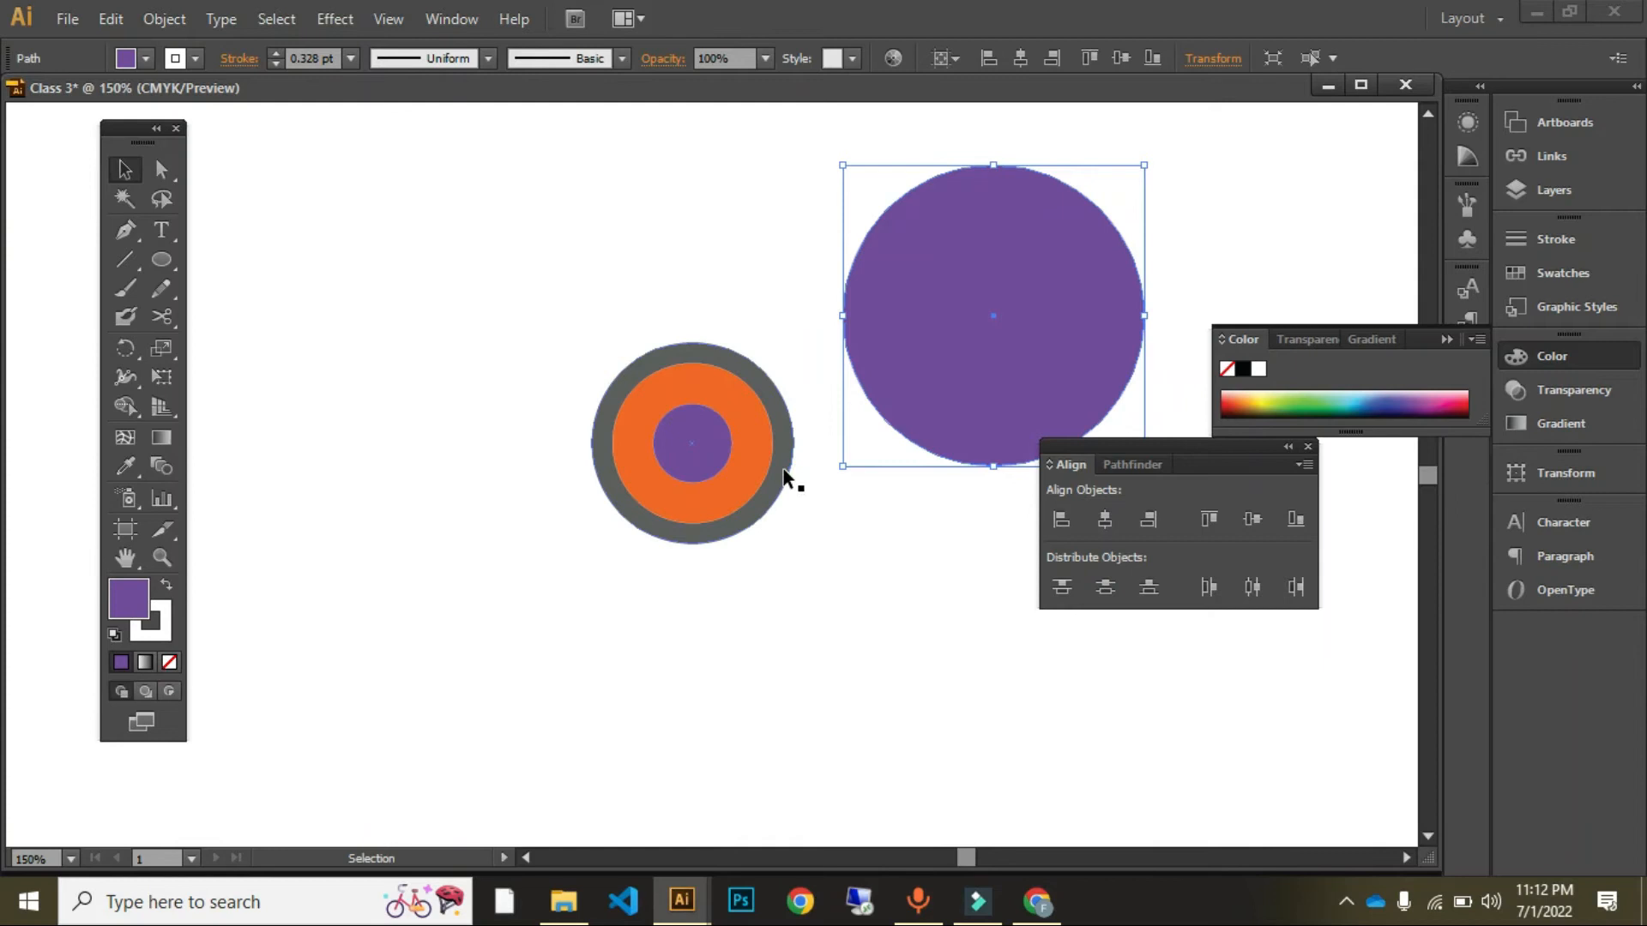
pyautogui.moveTo(783, 477); pyautogui.dragTo(528, 437)
pyautogui.moveTo(697, 491); pyautogui.dragTo(685, 584)
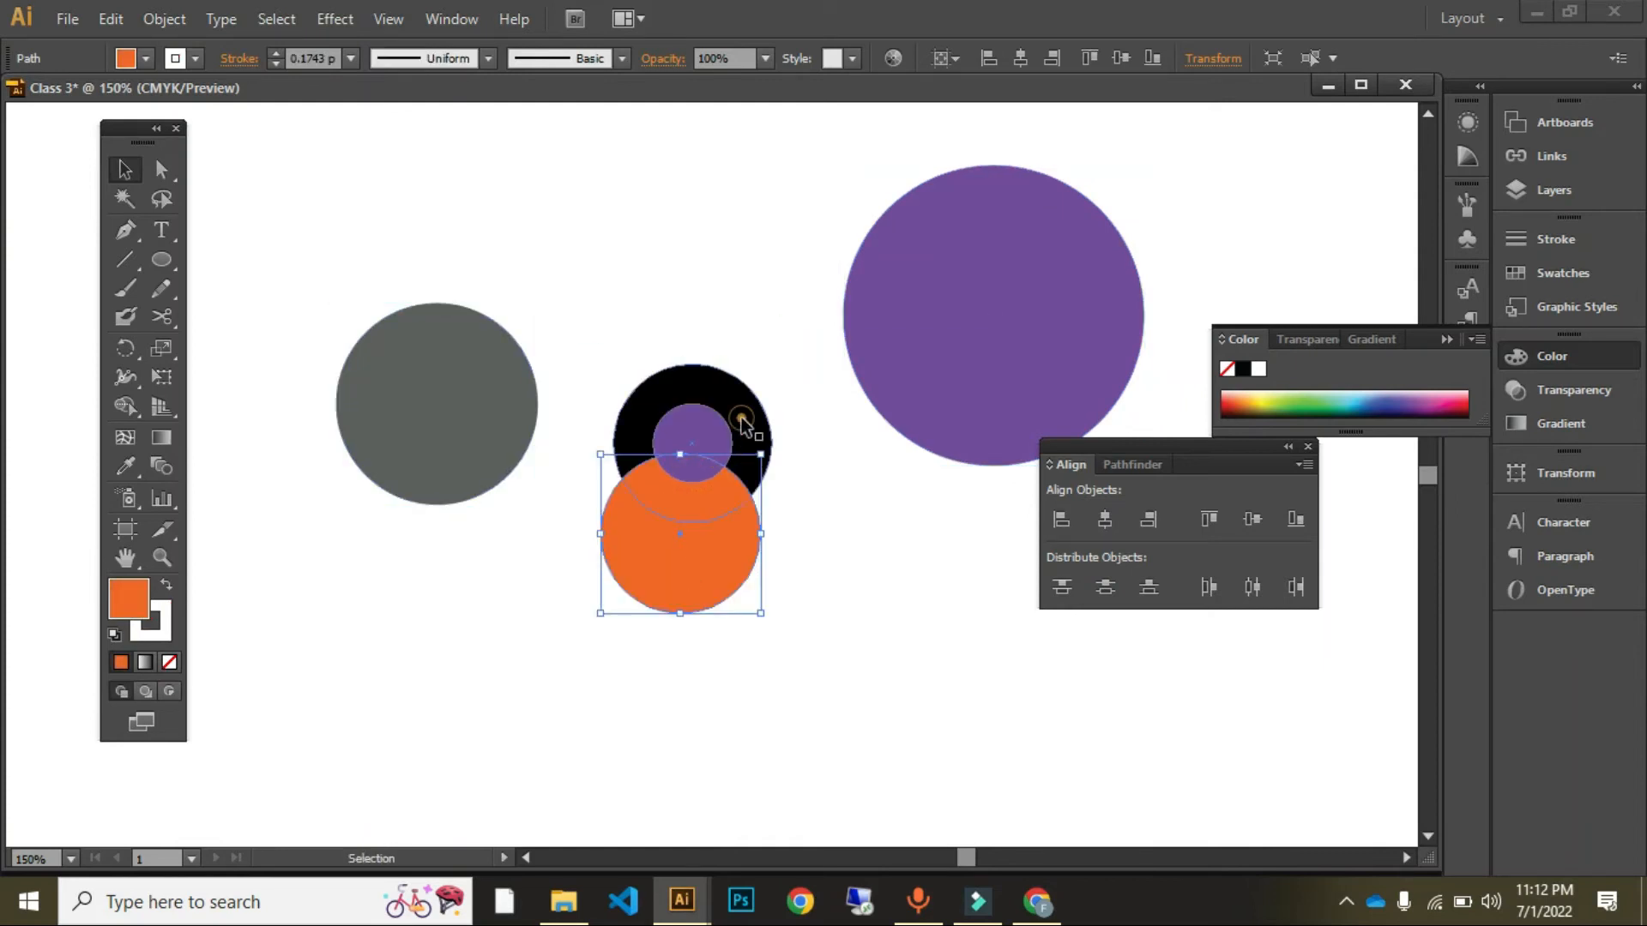
pyautogui.moveTo(745, 422); pyautogui.dragTo(750, 333)
pyautogui.moveTo(700, 533); pyautogui.dragTo(711, 599)
pyautogui.click(852, 534)
pyautogui.moveTo(676, 448); pyautogui.dragTo(677, 501)
pyautogui.click(791, 470)
pyautogui.moveTo(741, 601); pyautogui.dragTo(796, 599)
pyautogui.moveTo(287, 220); pyautogui.dragTo(897, 717)
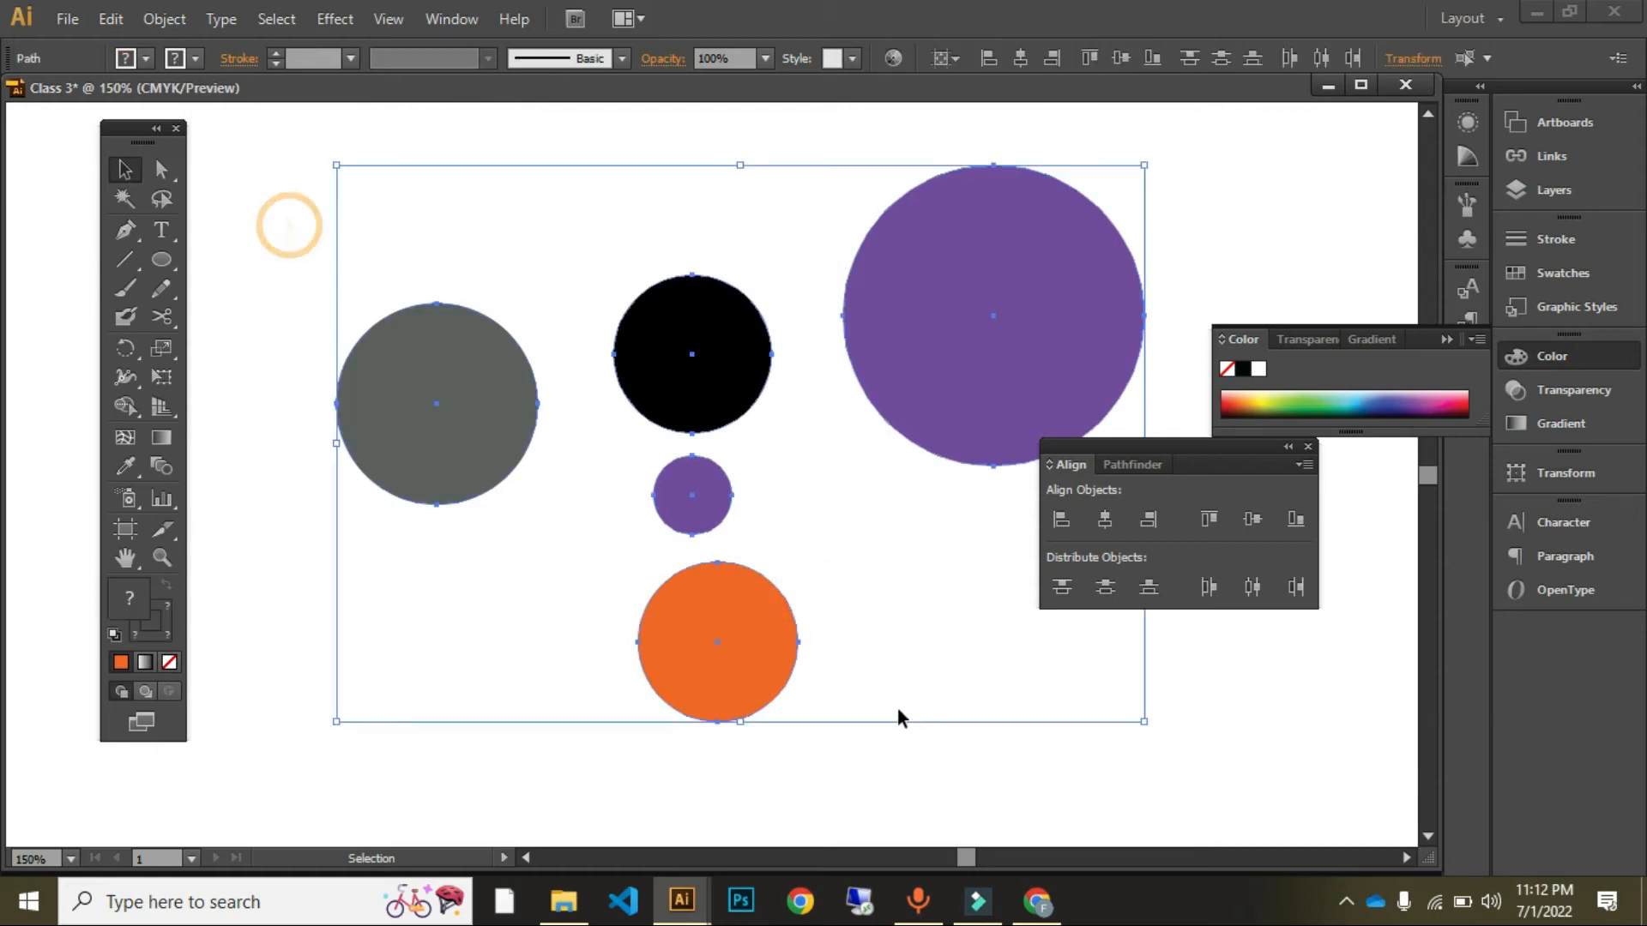
pyautogui.click(661, 540)
pyautogui.click(506, 562)
# Step: Scatter the five circles across the artboard, with the grey one in the upper-left corner and the orange one near the lower edge
pyautogui.press('z')
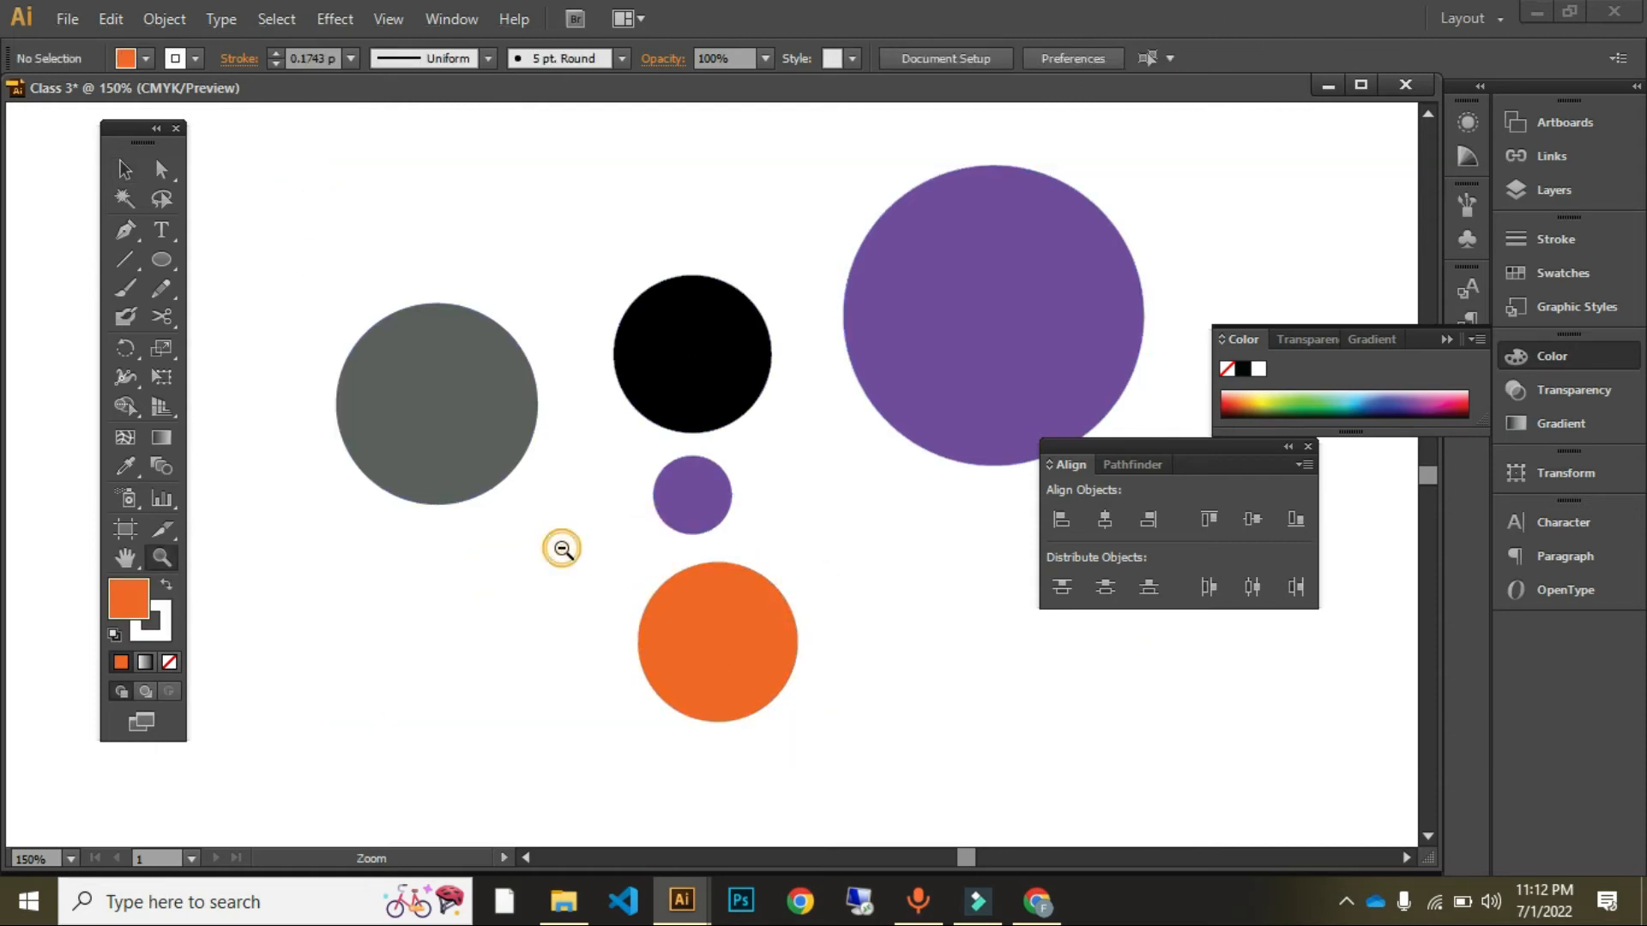
pyautogui.keyDown('alt'); pyautogui.click(563, 548); pyautogui.keyUp('alt')
pyautogui.keyDown('alt'); pyautogui.click(562, 548); pyautogui.keyUp('alt')
pyautogui.keyDown('alt'); pyautogui.click(563, 548); pyautogui.keyUp('alt')
pyautogui.moveTo(769, 524); pyautogui.dragTo(540, 576)
pyautogui.press('v')
pyautogui.moveTo(657, 509); pyautogui.dragTo(615, 541)
pyautogui.moveTo(486, 357); pyautogui.dragTo(781, 575)
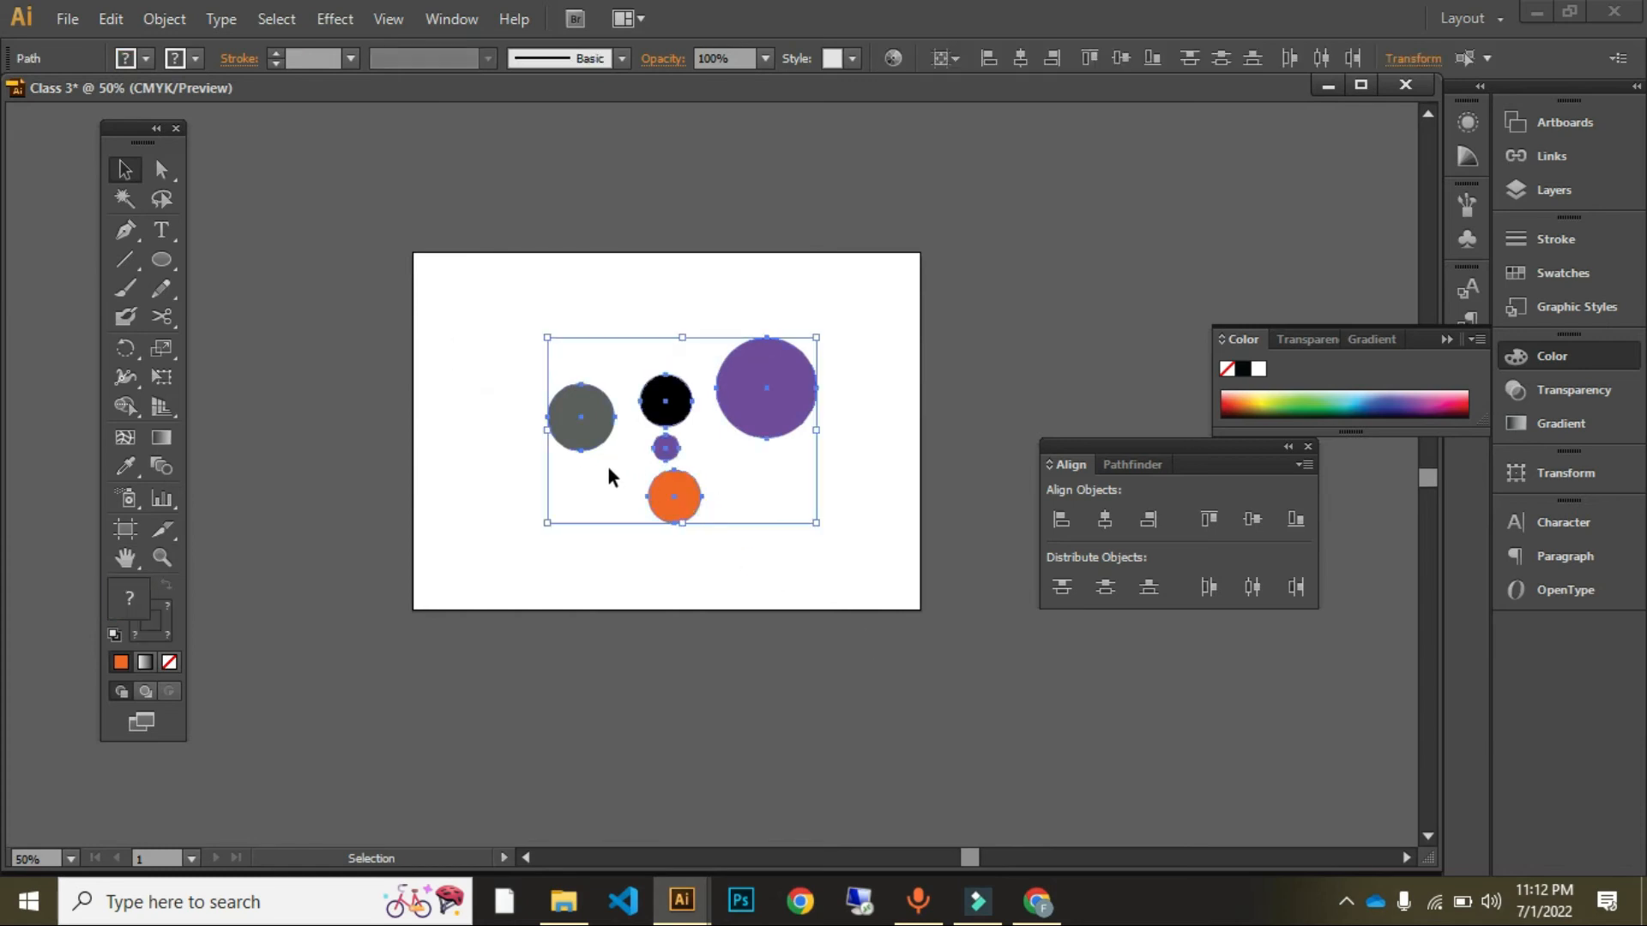
pyautogui.click(604, 529)
pyautogui.moveTo(591, 433); pyautogui.dragTo(462, 301)
pyautogui.click(637, 480)
pyautogui.moveTo(666, 453); pyautogui.dragTo(521, 476)
pyautogui.moveTo(666, 390); pyautogui.dragTo(647, 354)
pyautogui.moveTo(777, 403); pyautogui.dragTo(797, 440)
pyautogui.click(751, 528)
pyautogui.moveTo(691, 496); pyautogui.dragTo(637, 538)
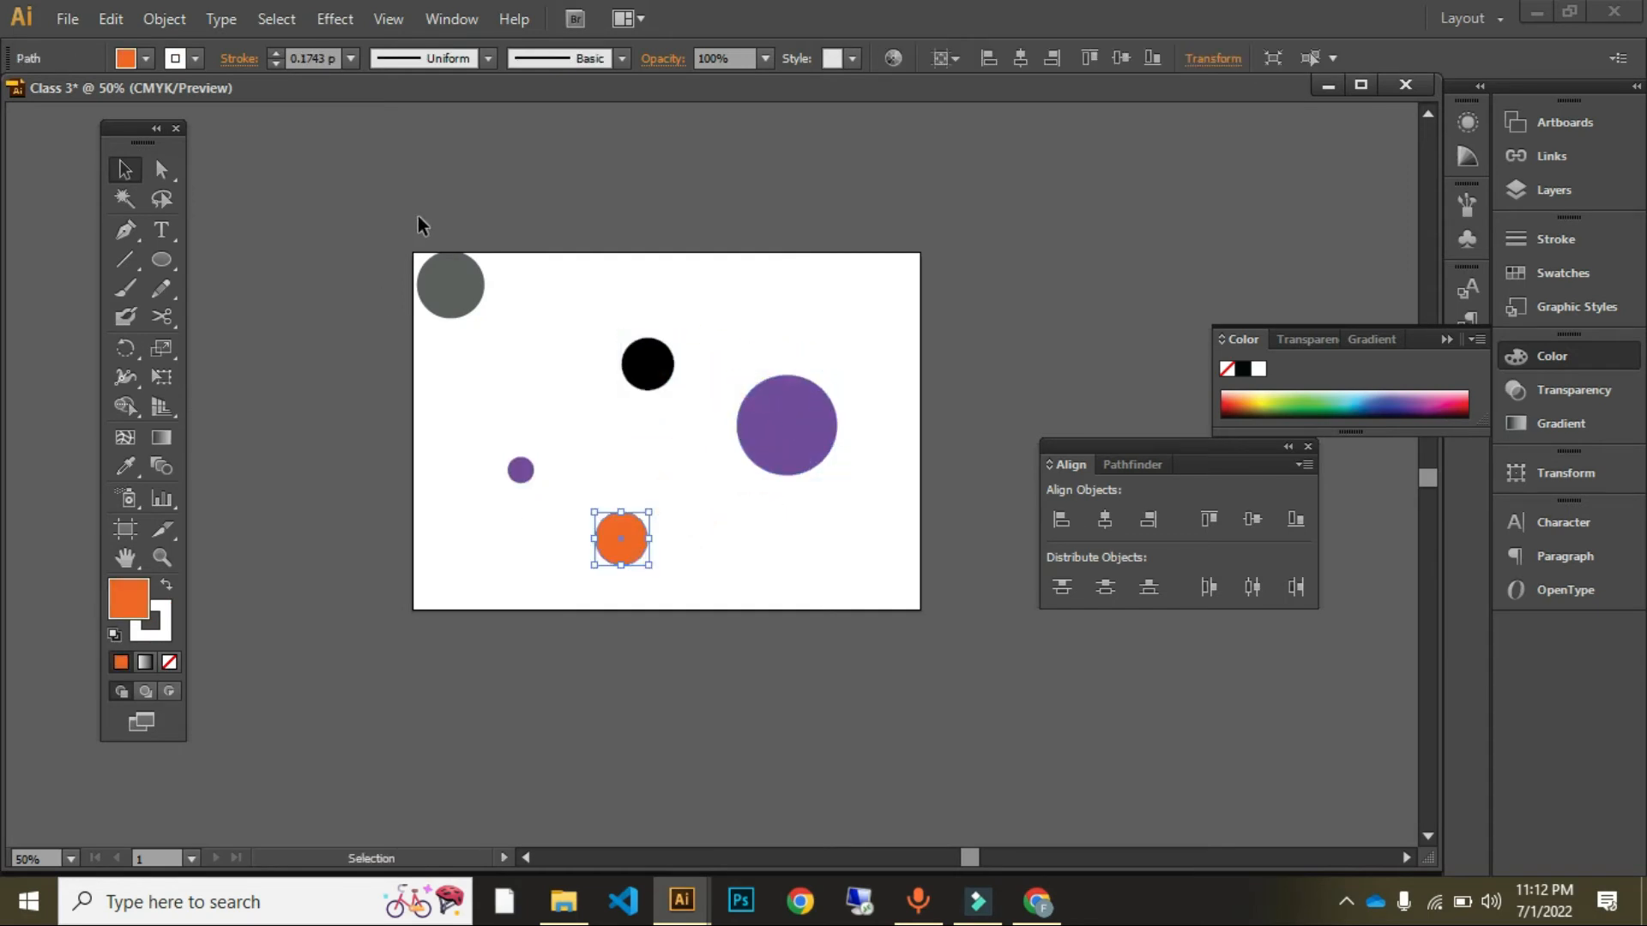
# Step: Select all the scattered circles and centre them horizontally and vertically on the artboard
pyautogui.hotkey('ctrl', 'a')
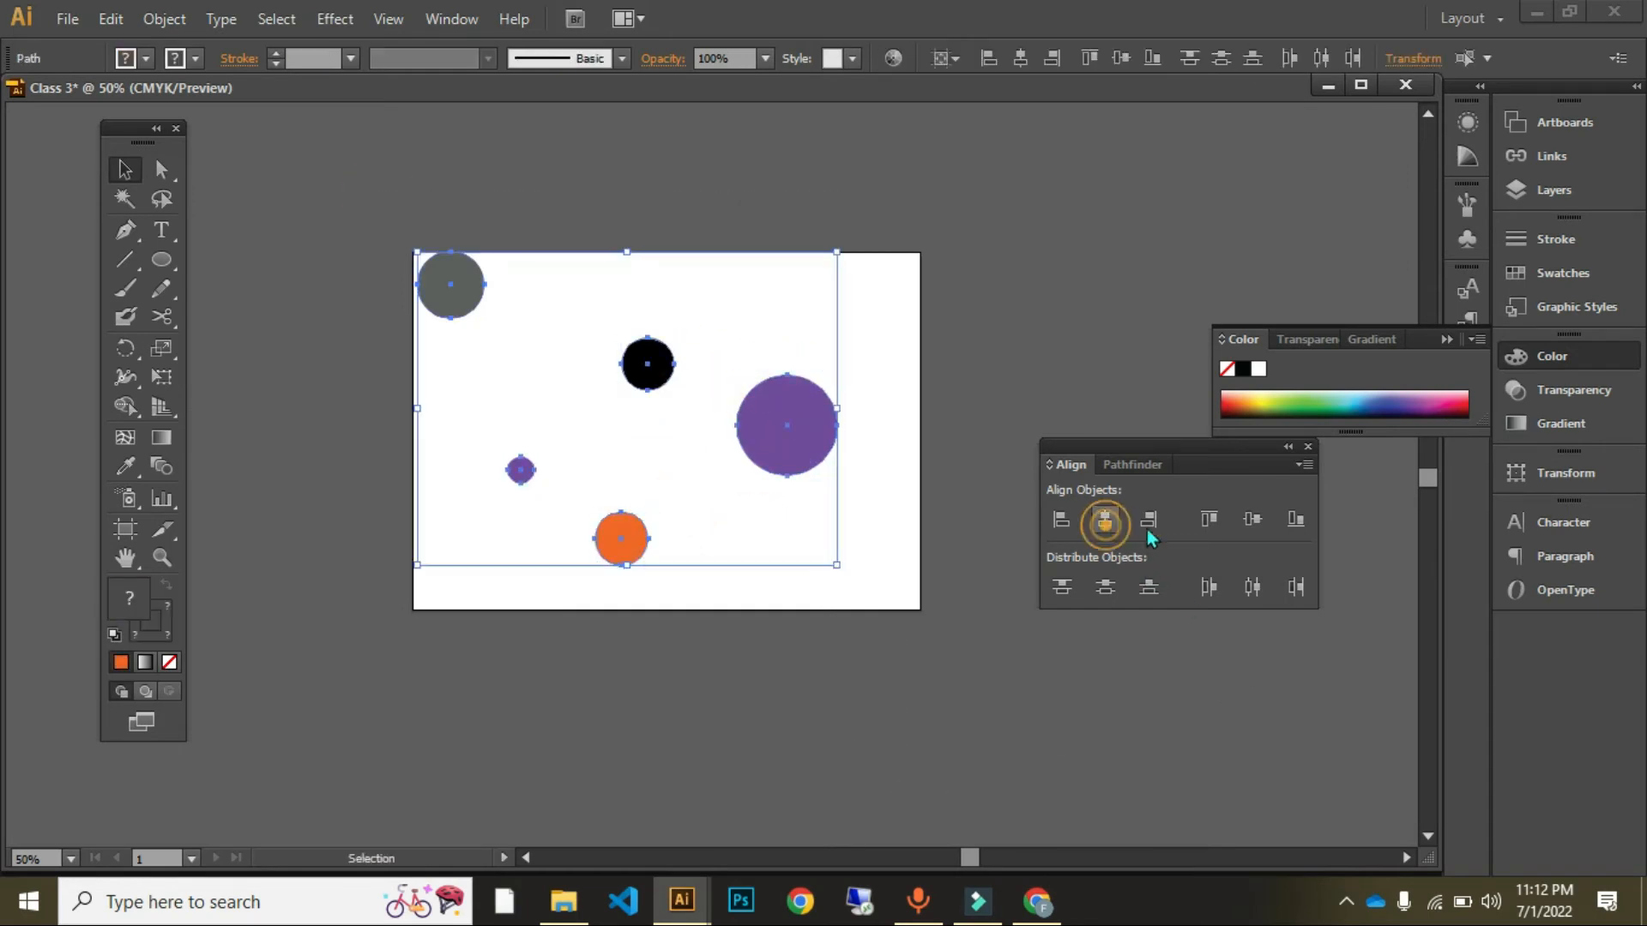
pyautogui.click(1252, 519)
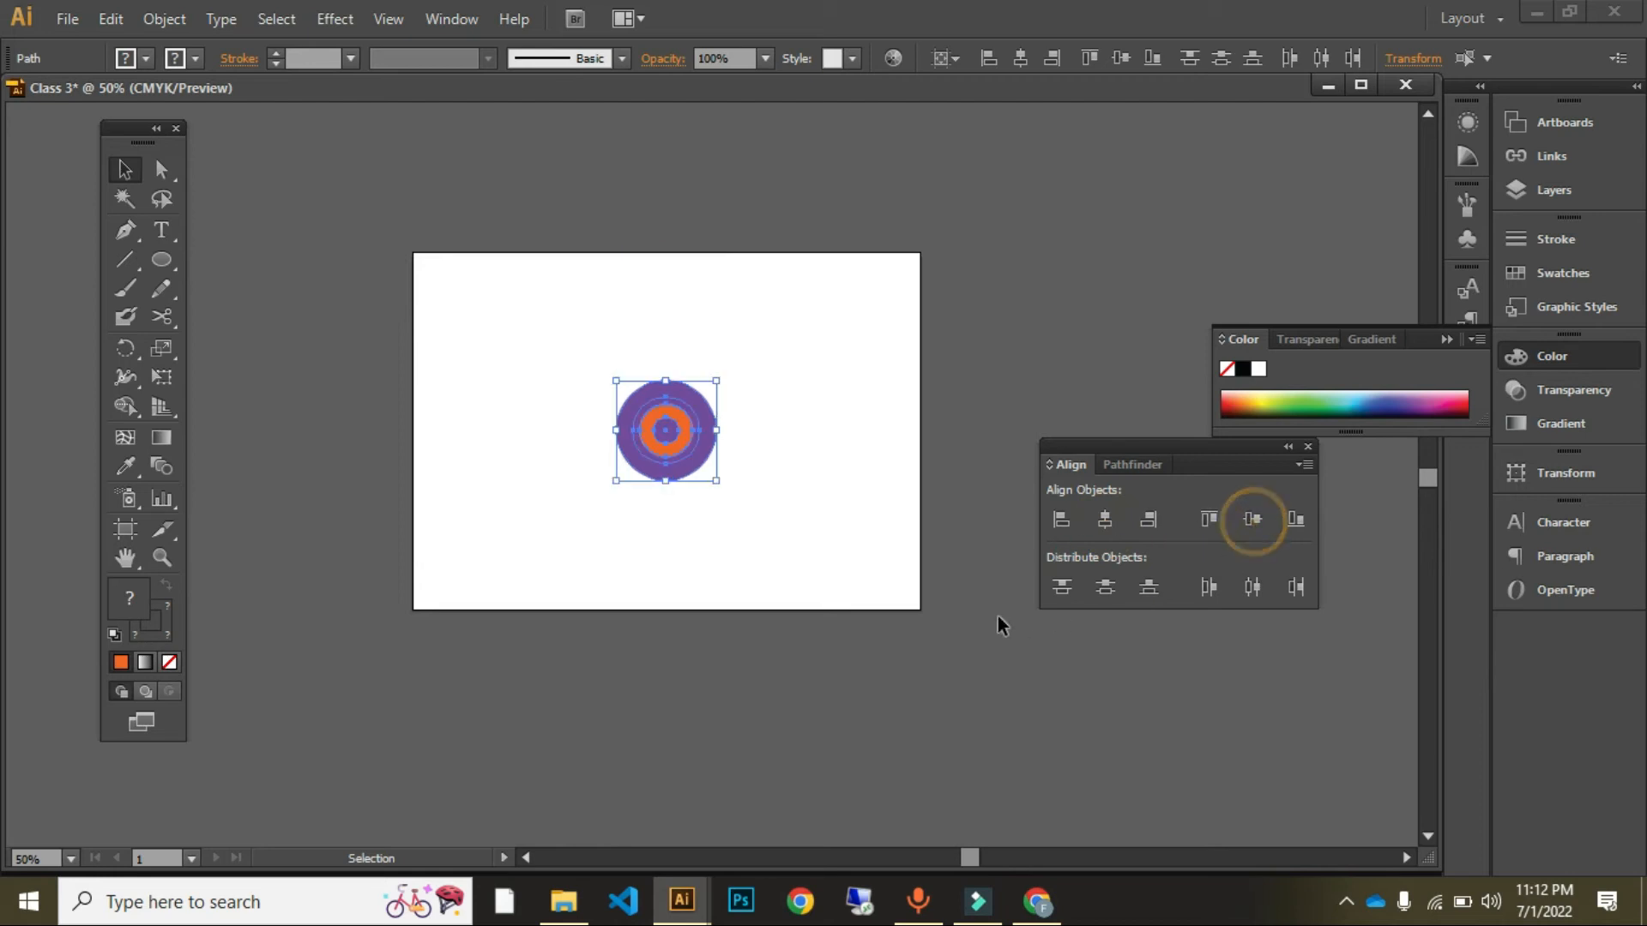
# Step: Delete all the concentric circles from the artboard
pyautogui.click(825, 527)
pyautogui.click(643, 455)
pyautogui.press('Delete')
pyautogui.press('z')
pyautogui.click(646, 382)
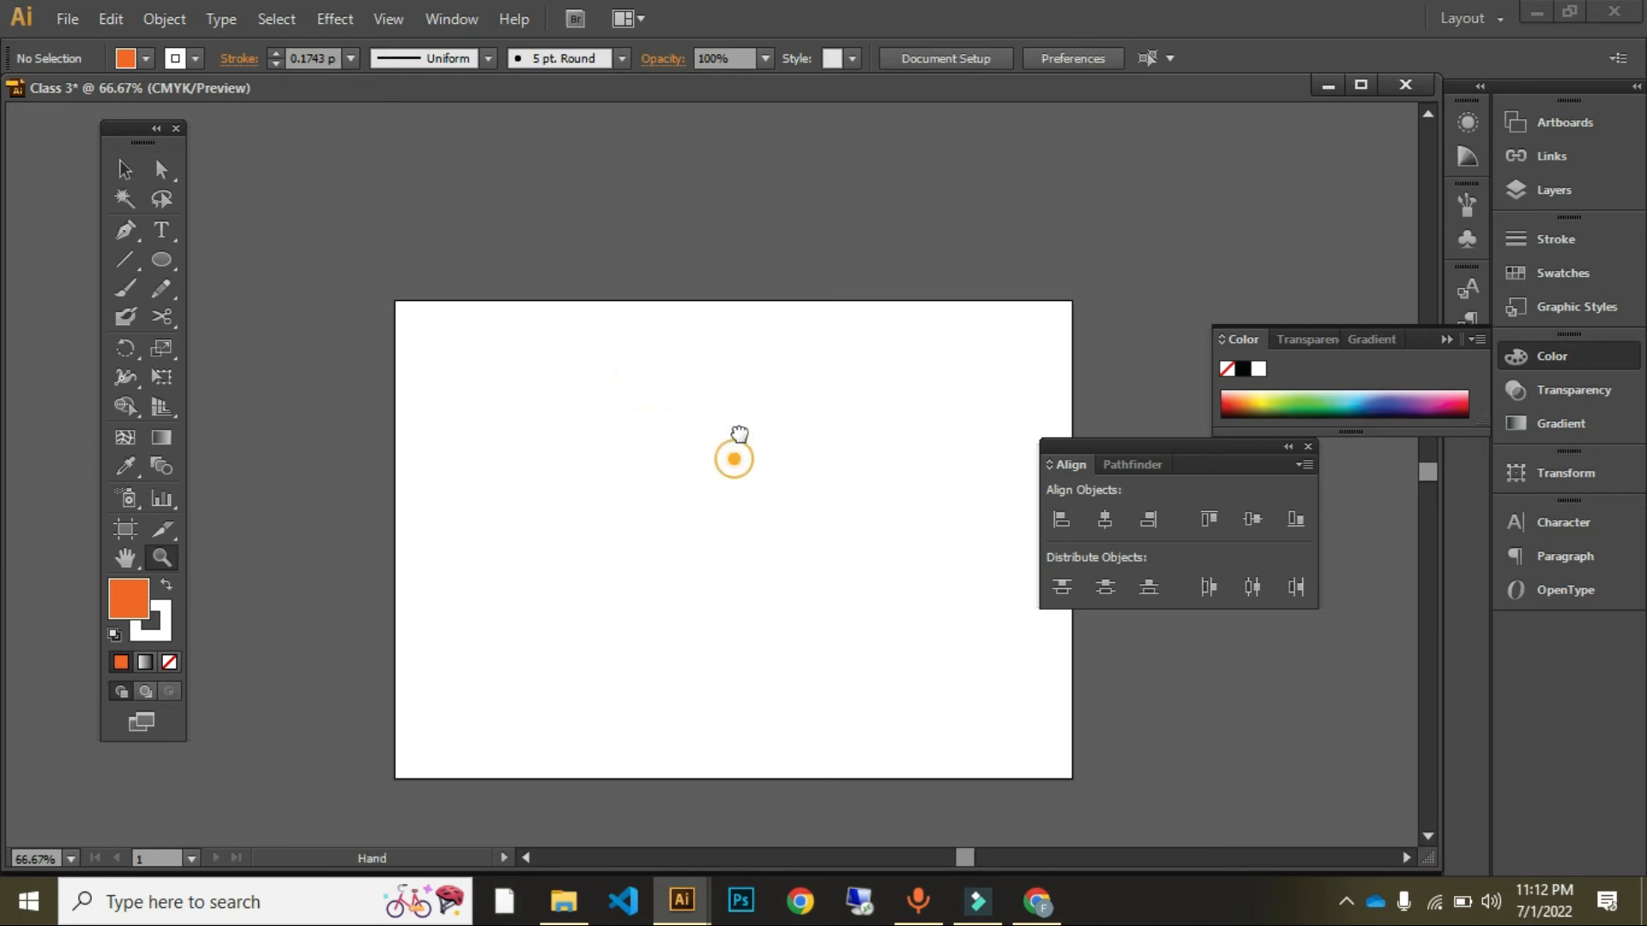
# Step: Collapse the floating Align panel to icons and move it clear of the artboard
pyautogui.click(1287, 446)
pyautogui.press('v')
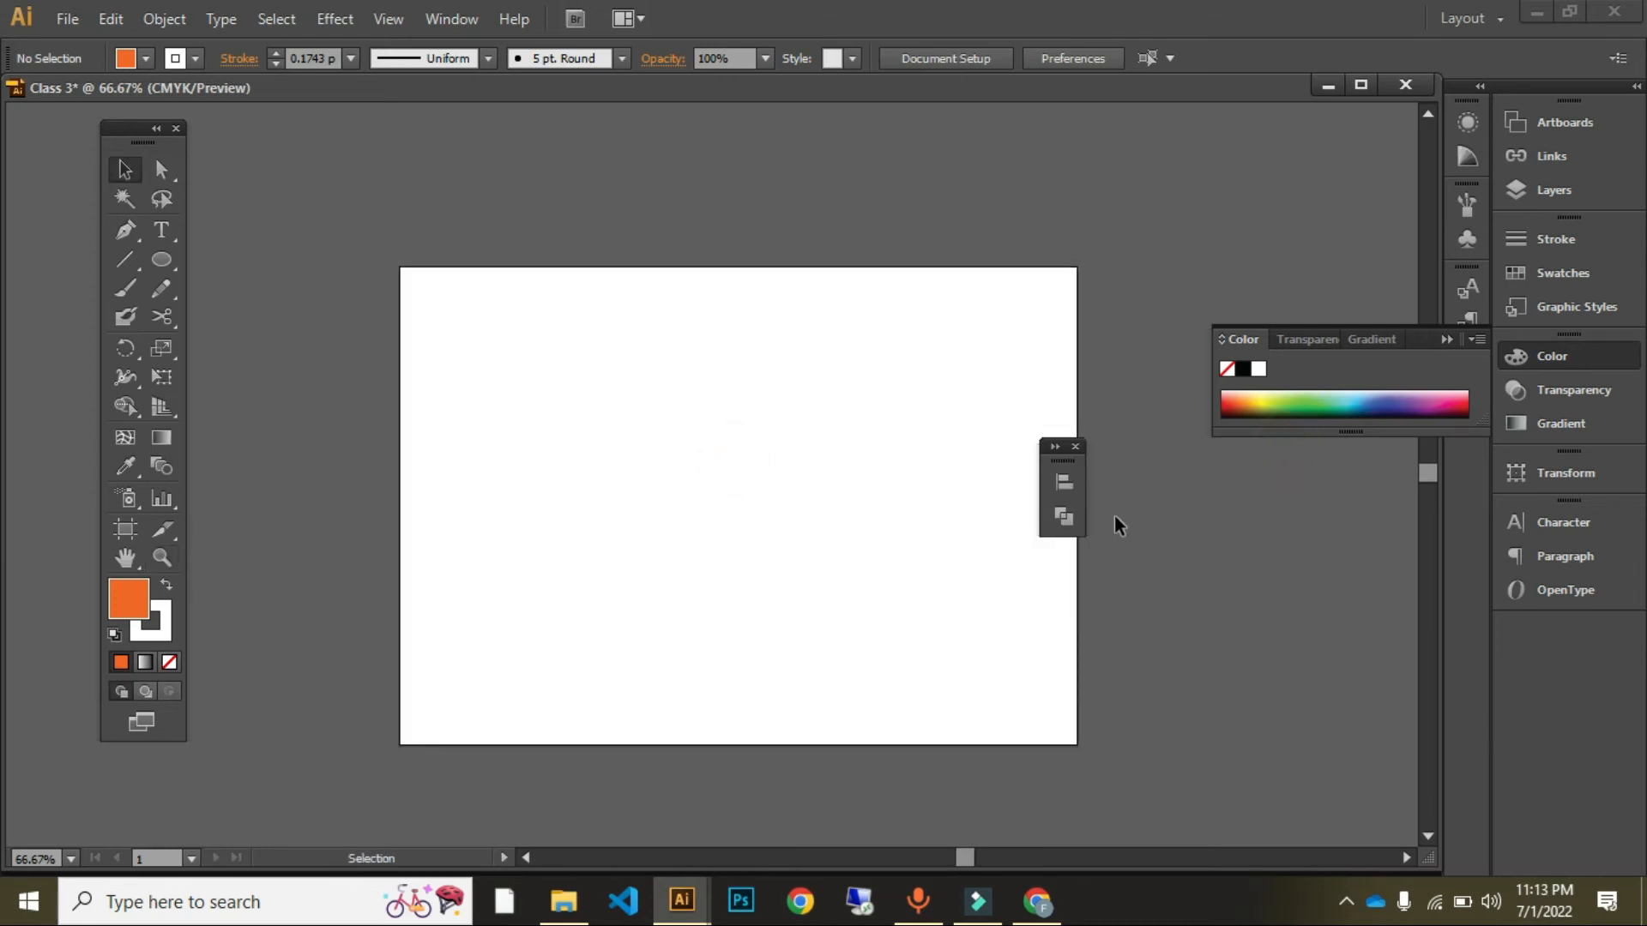
pyautogui.moveTo(1068, 470); pyautogui.dragTo(1339, 163)
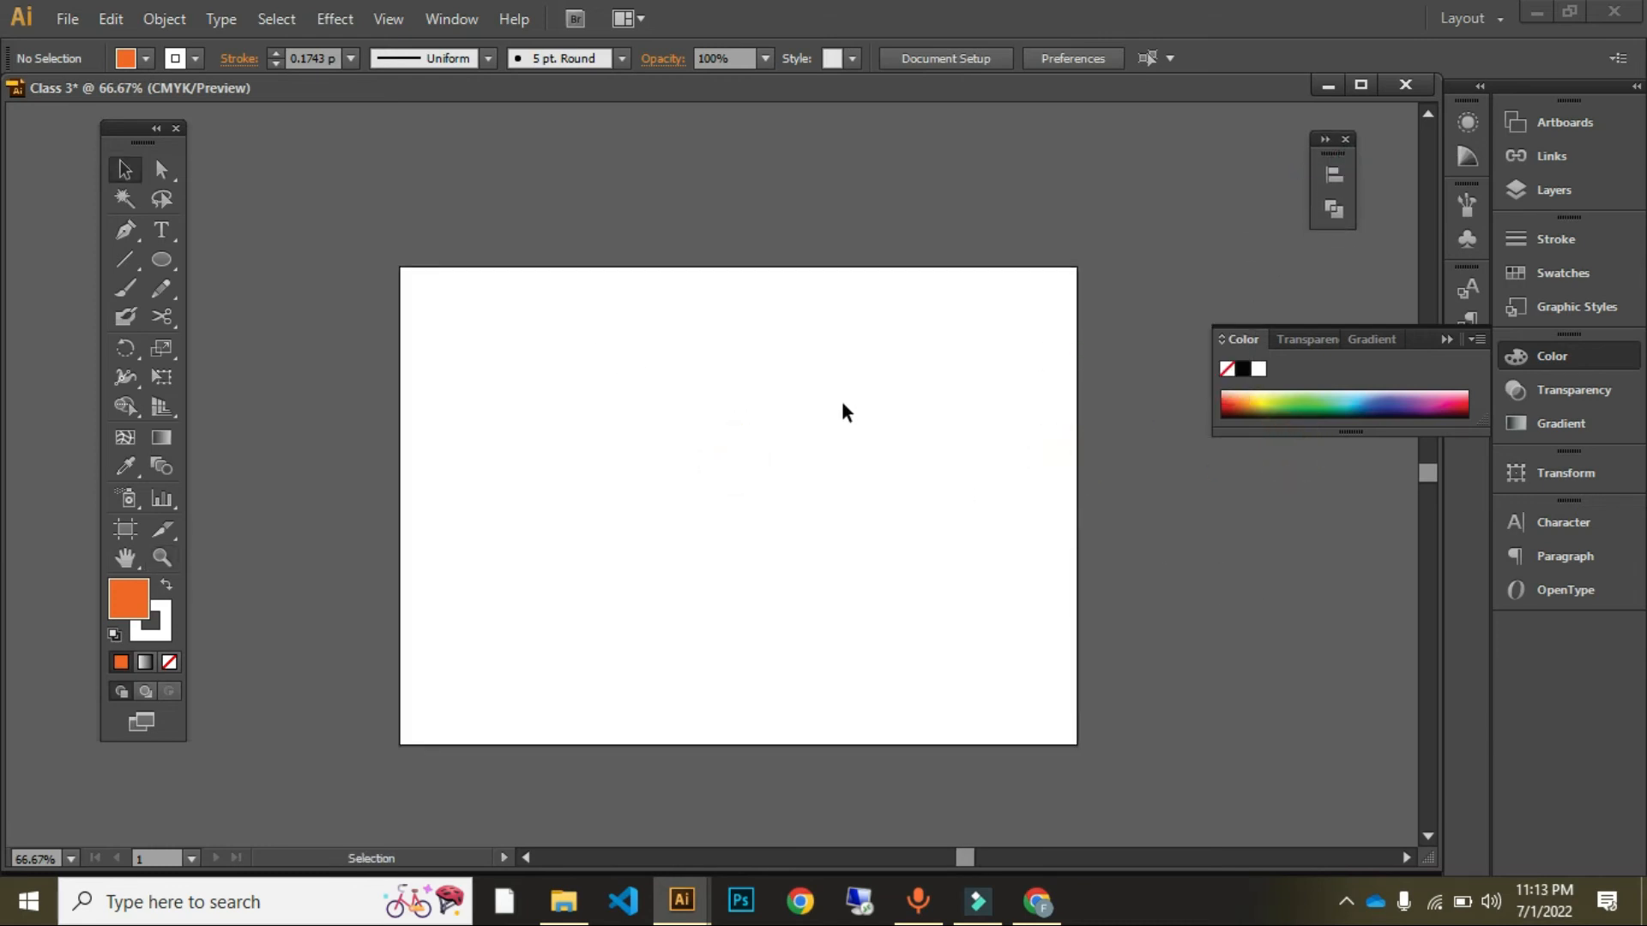
pyautogui.moveTo(839, 396); pyautogui.dragTo(864, 340)
pyautogui.press('z')
pyautogui.click(837, 345)
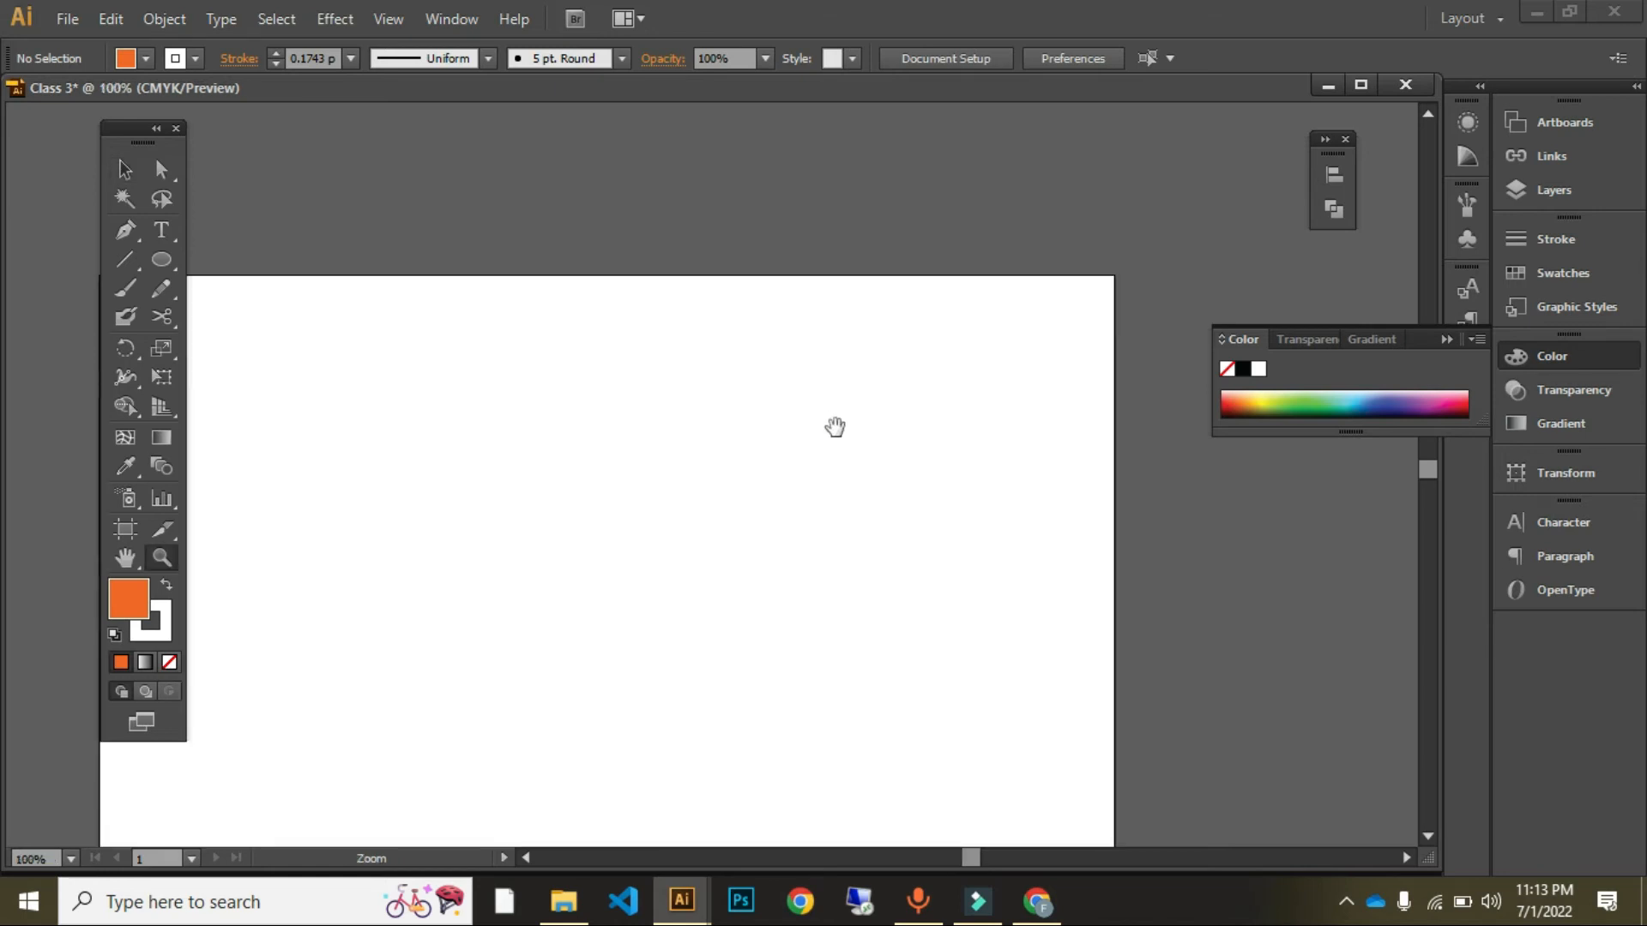
pyautogui.keyDown('alt'); pyautogui.click(964, 276); pyautogui.keyUp('alt')
pyautogui.moveTo(877, 448); pyautogui.dragTo(987, 330)
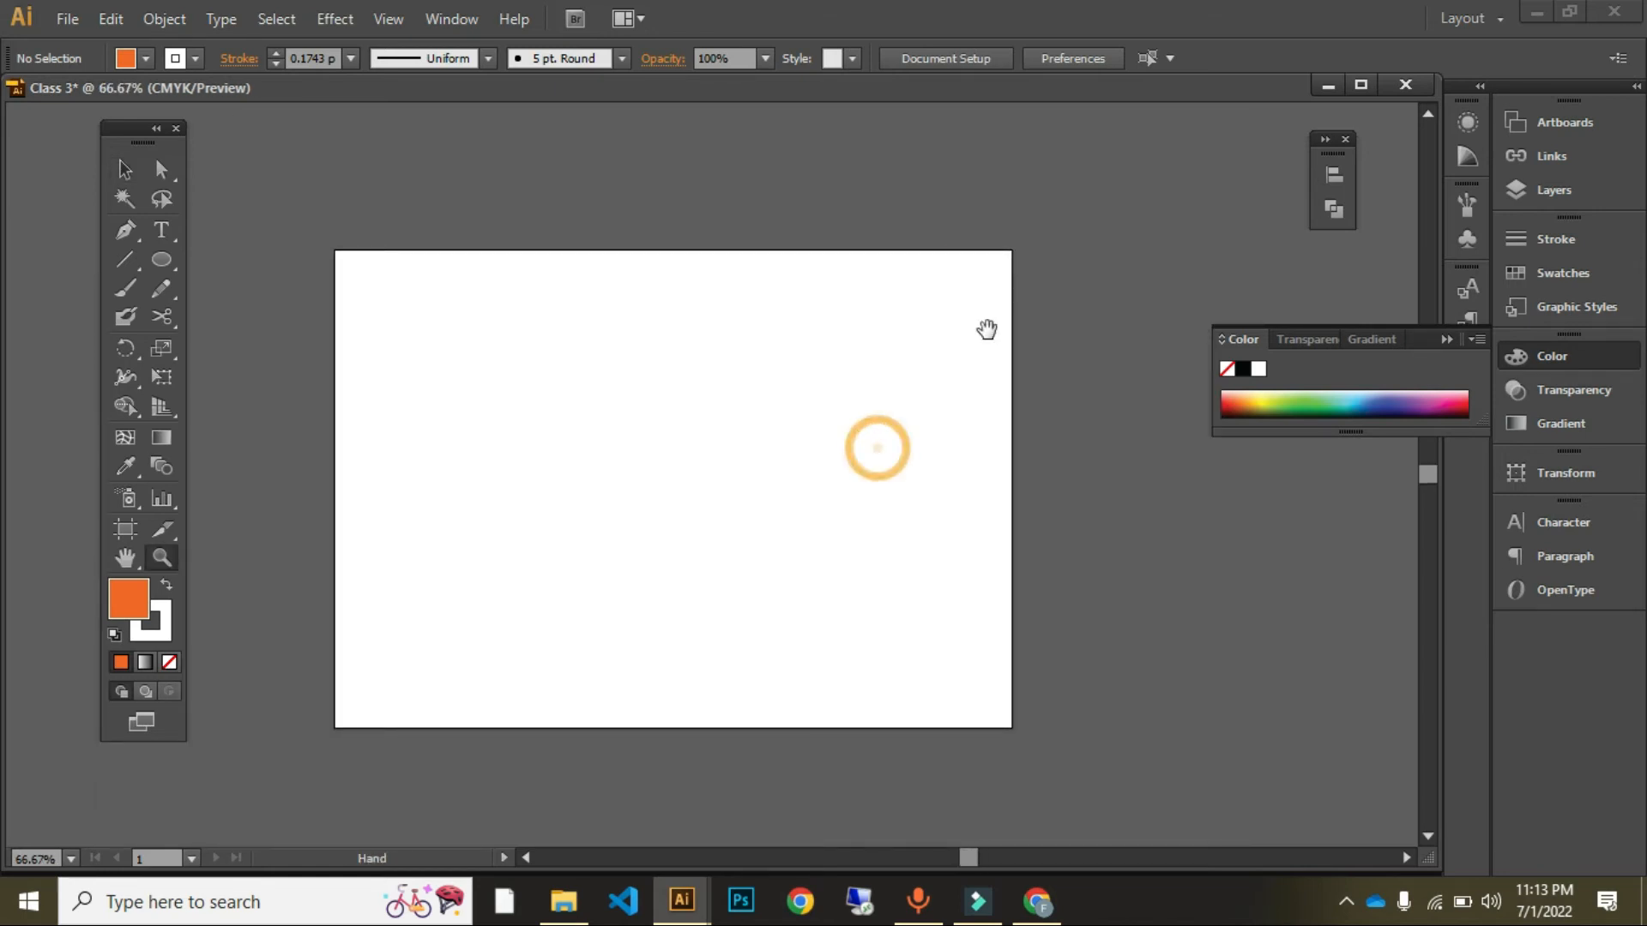
# Step: Copy the Behance "Perfect Rotation" flower image from the Google results in Chrome and paste it into the Illustrator document
pyautogui.click(1037, 901)
pyautogui.rightClick(1206, 404)
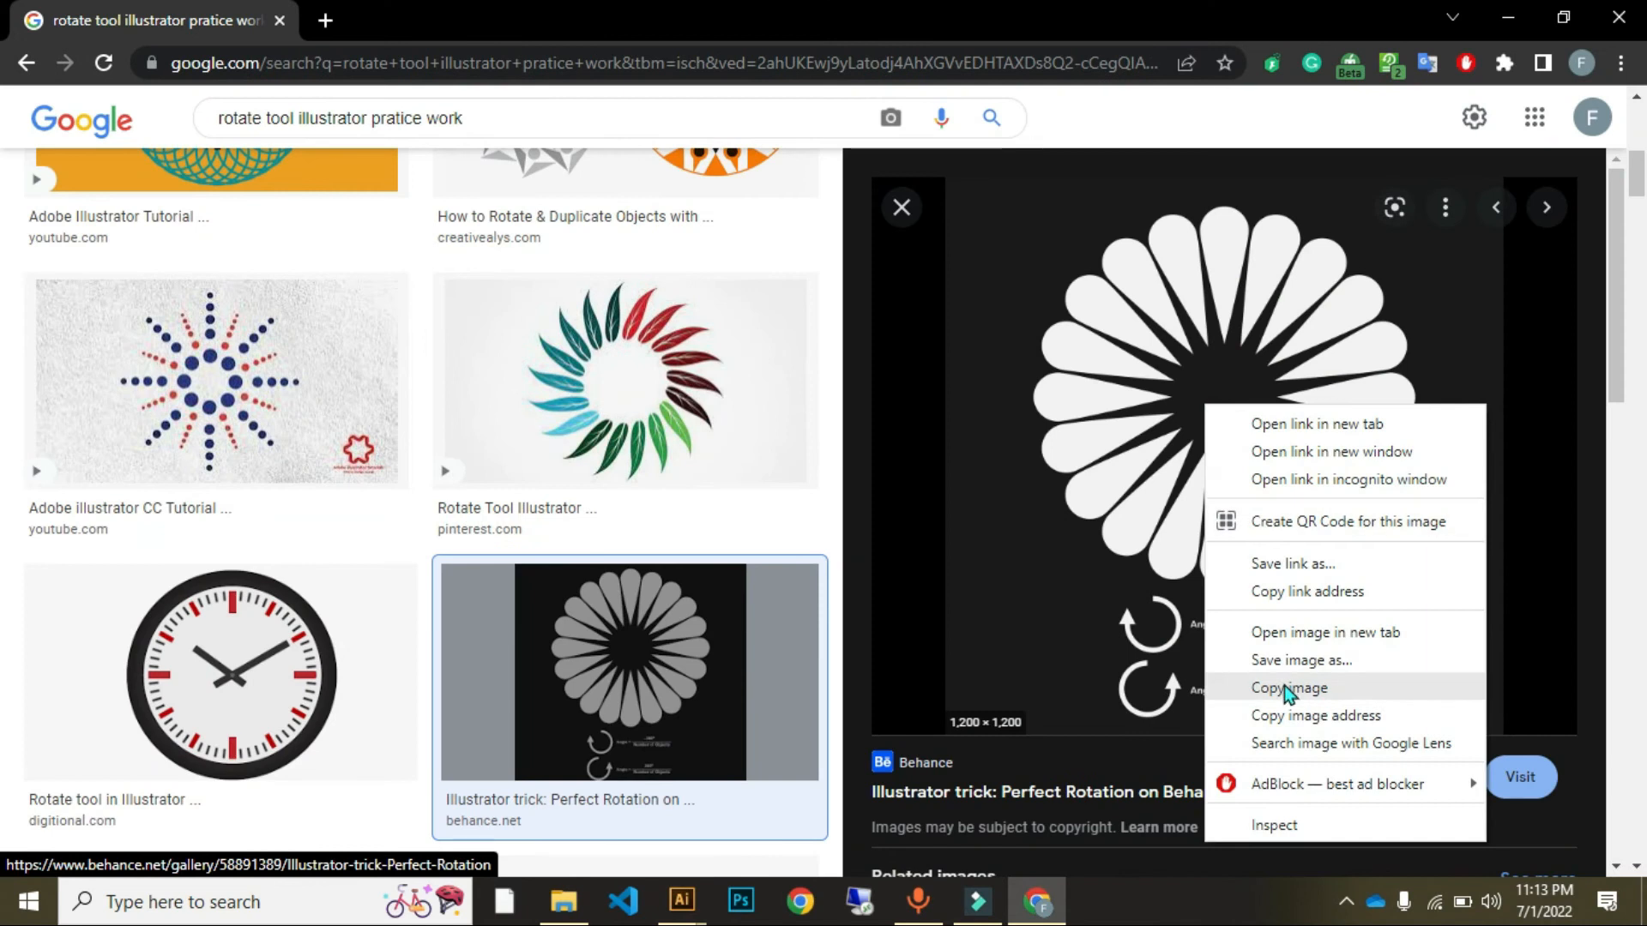
pyautogui.click(1284, 687)
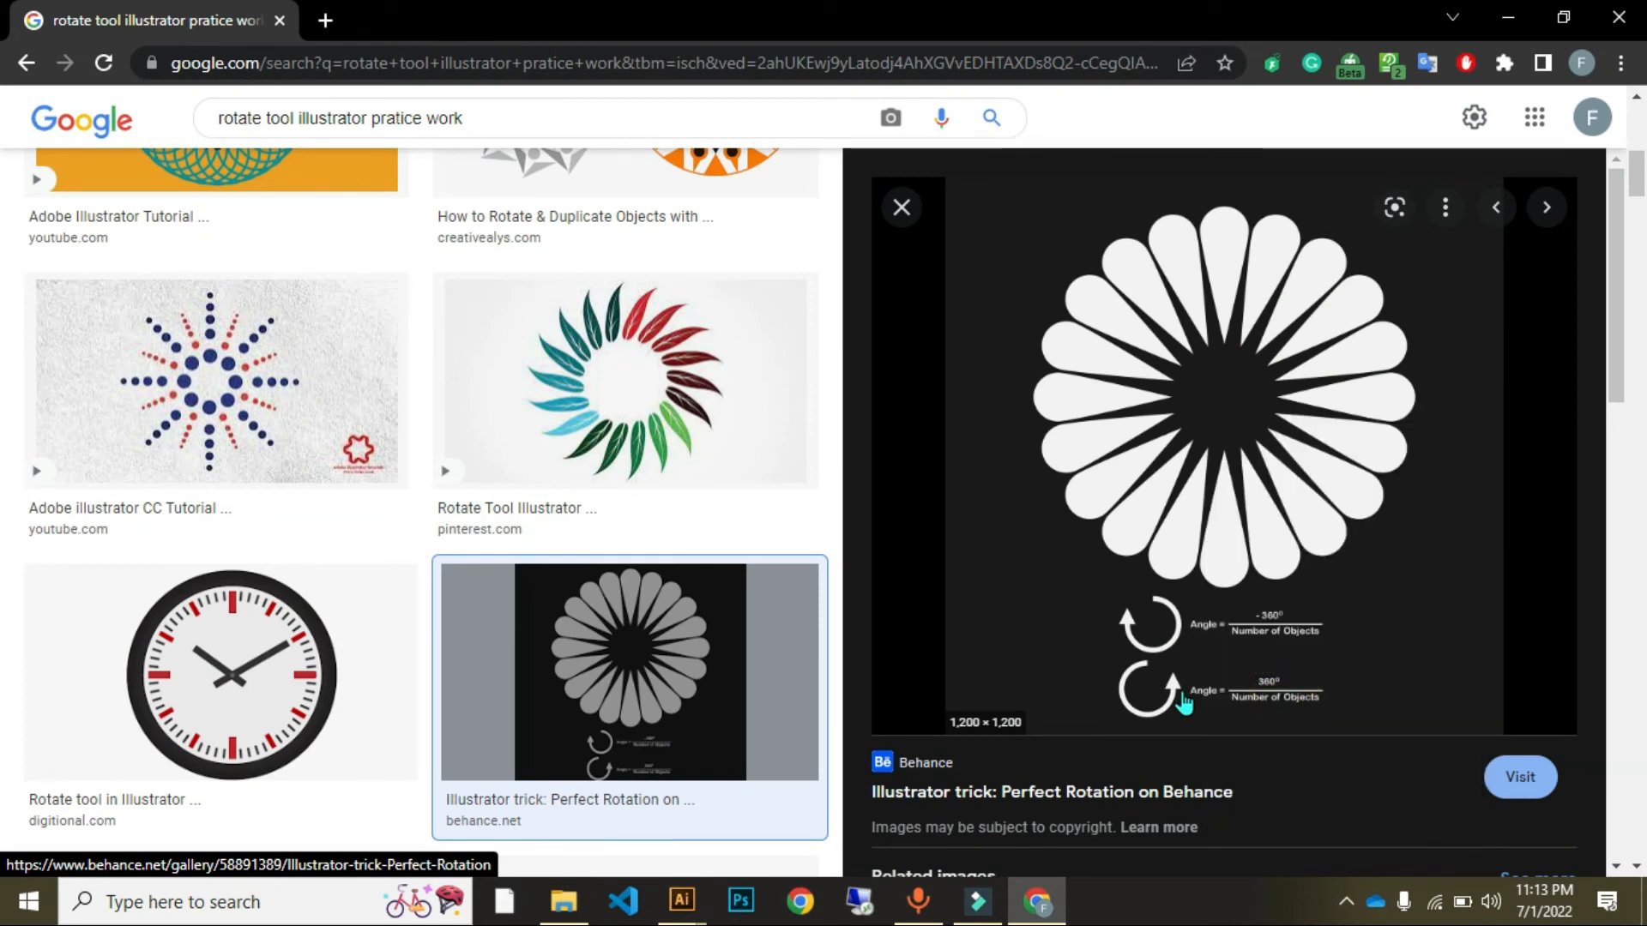
pyautogui.hotkey('alt', 'Tab')
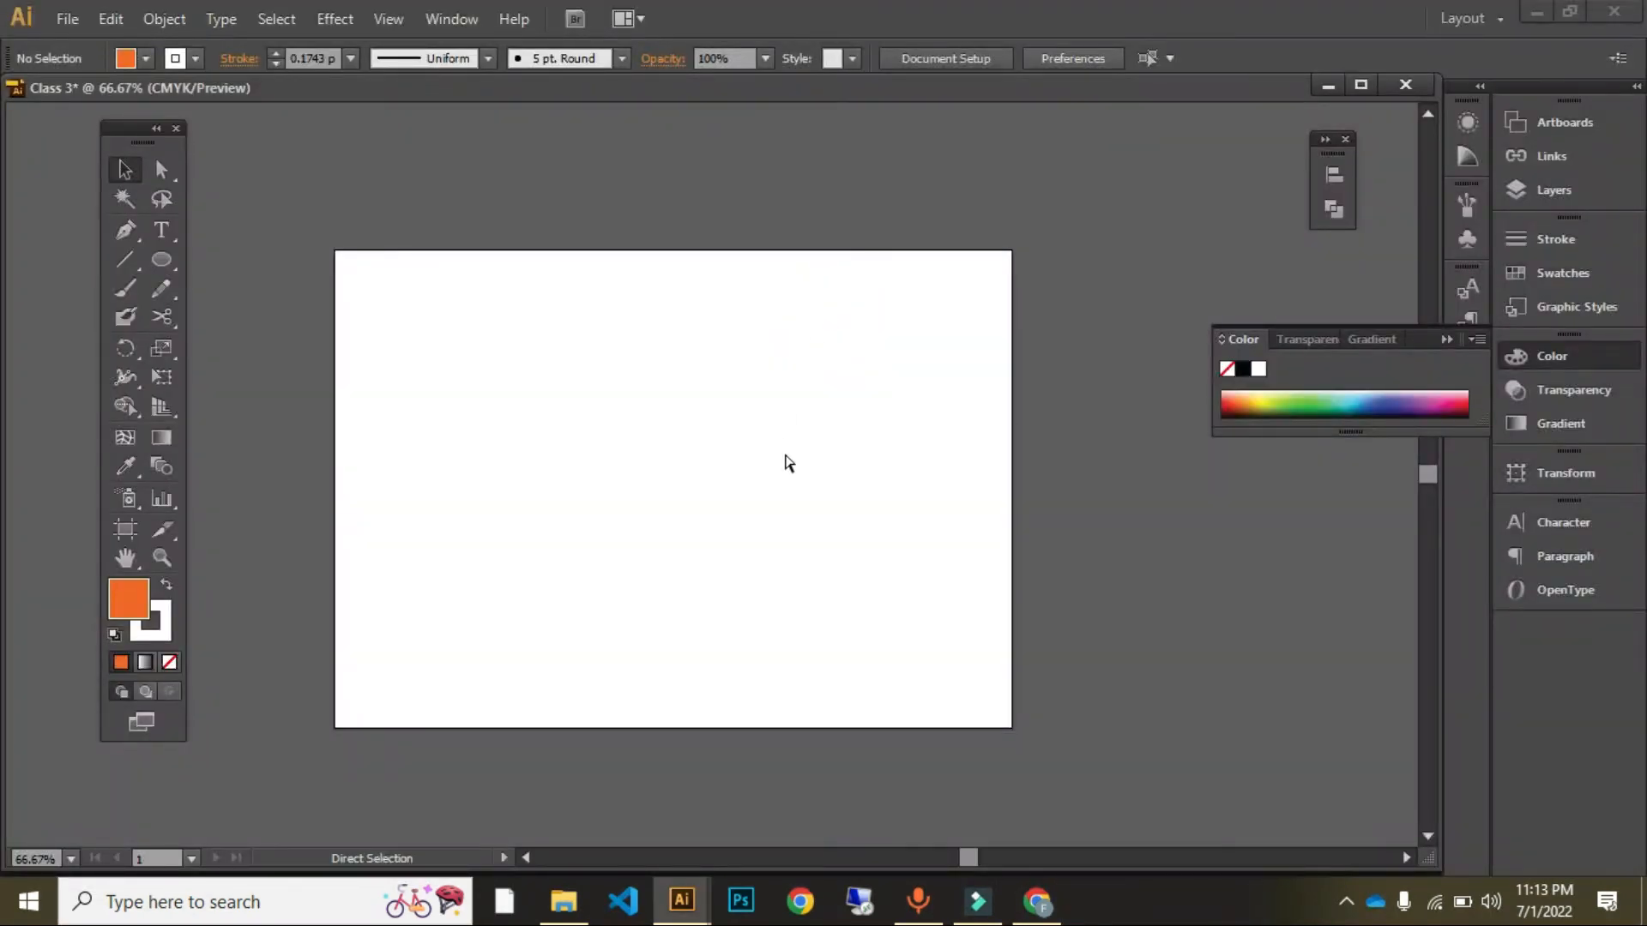
pyautogui.hotkey('ctrl', 'v')
# Step: Scale the pasted flower image down to fit within the artboard and centre it horizontally
pyautogui.scroll(-2, 776, 455)
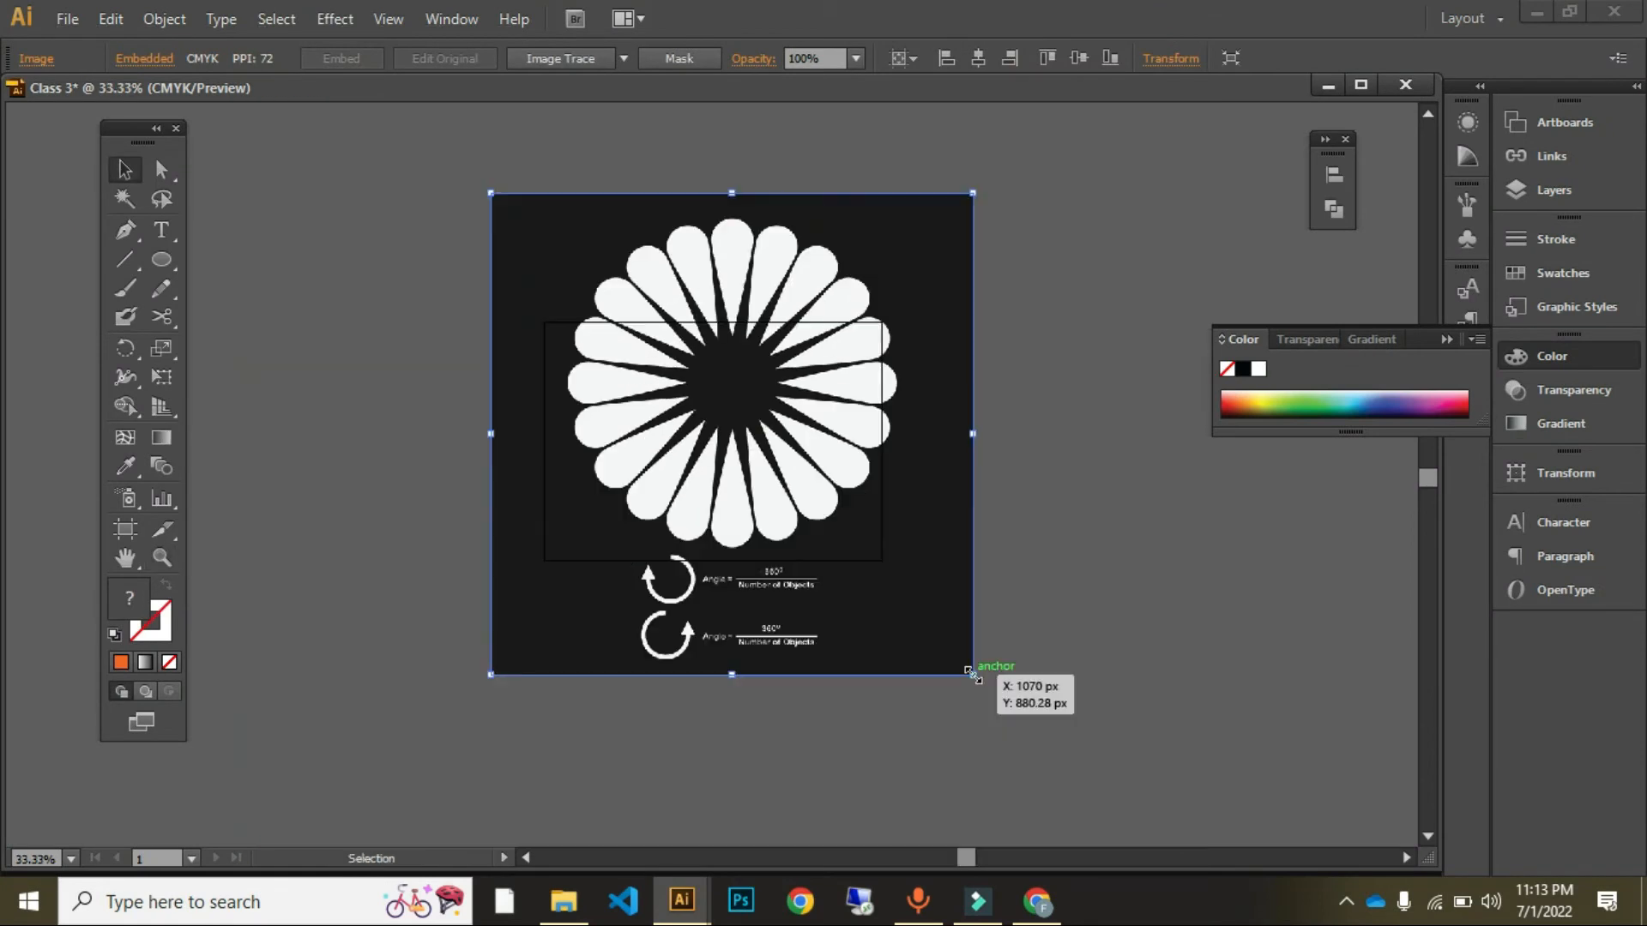
pyautogui.moveTo(970, 672); pyautogui.dragTo(847, 525)
pyautogui.scroll(2, 758, 411)
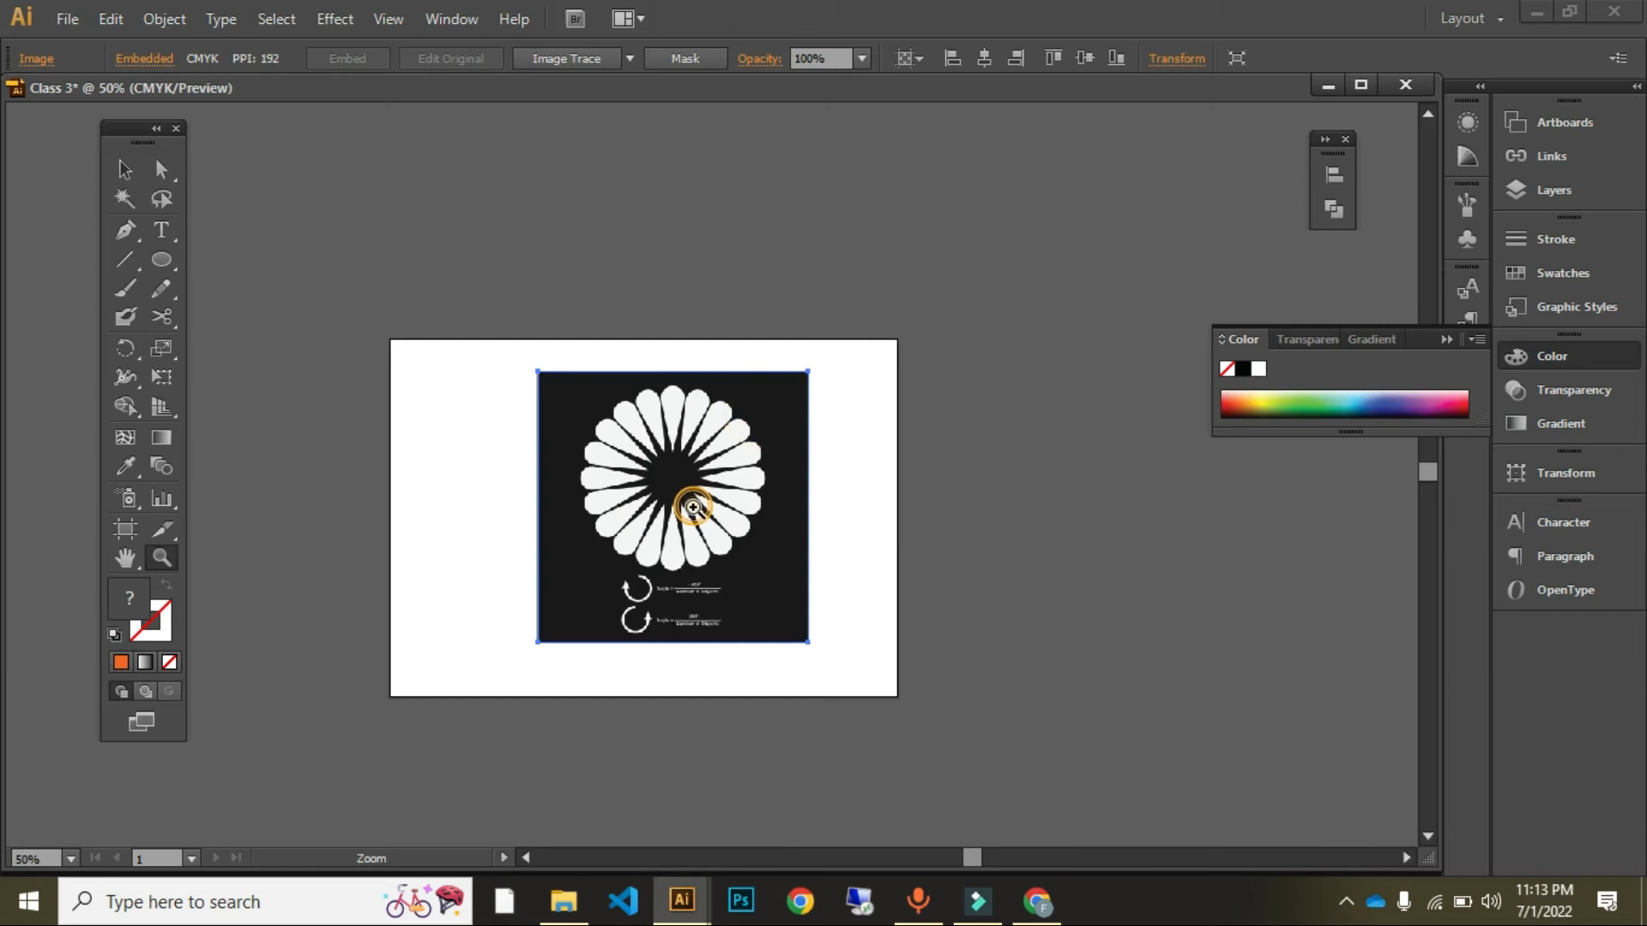
pyautogui.scroll(1, 838, 467)
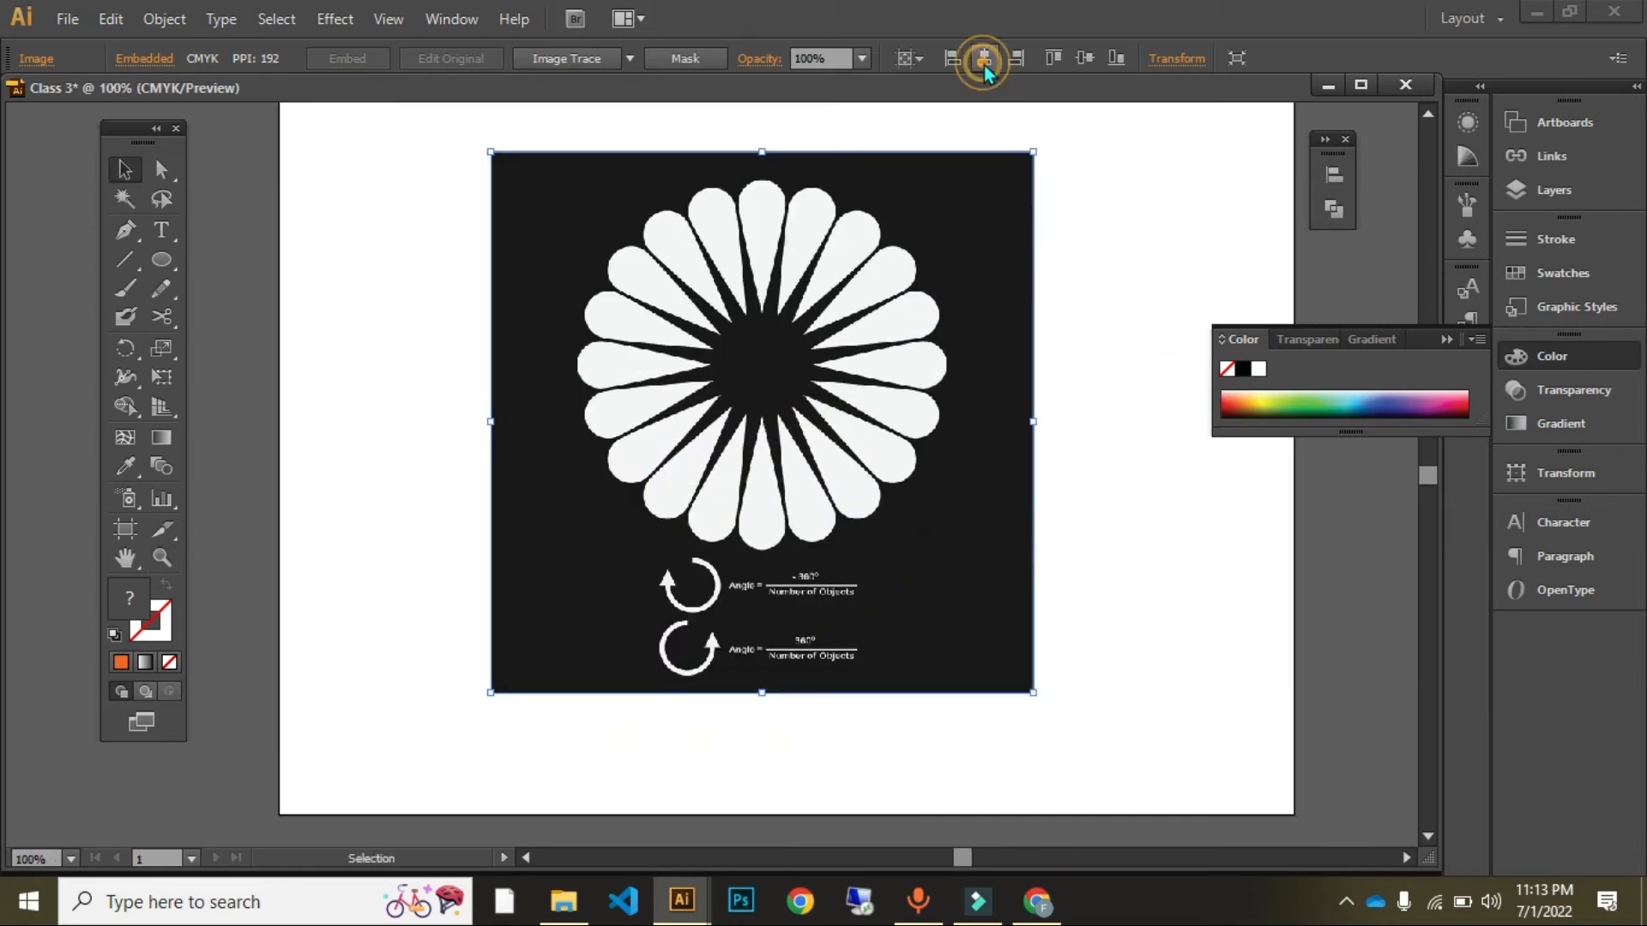
pyautogui.click(399, 251)
# Step: Select the flower image and lock it
pyautogui.moveTo(420, 195); pyautogui.dragTo(795, 525)
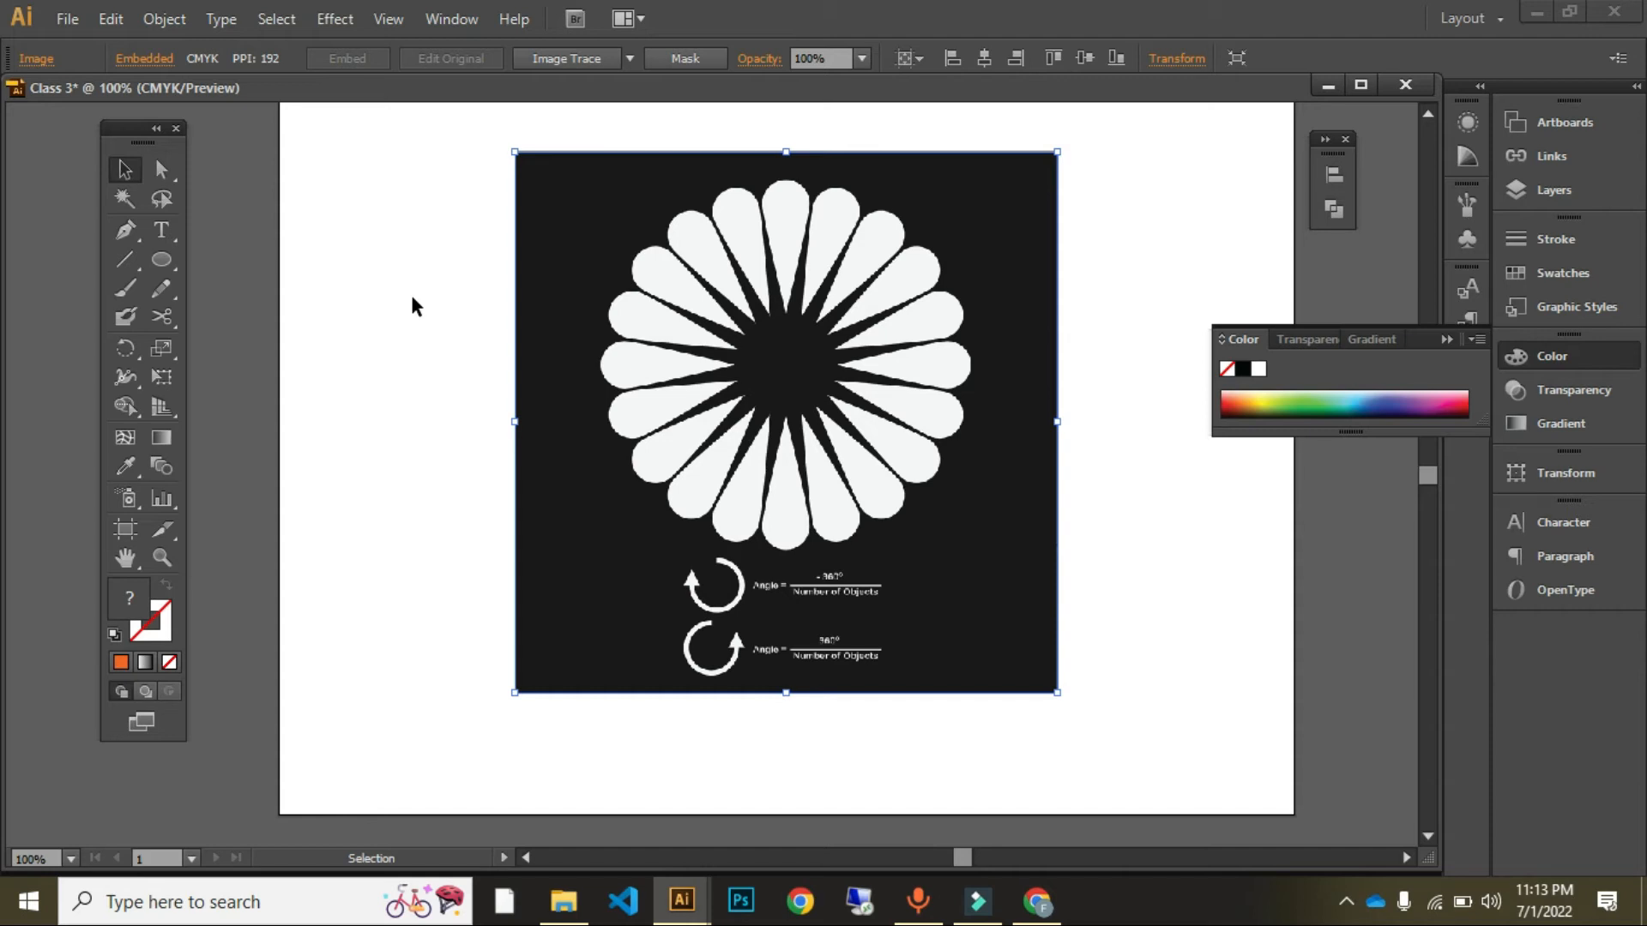
pyautogui.click(164, 19)
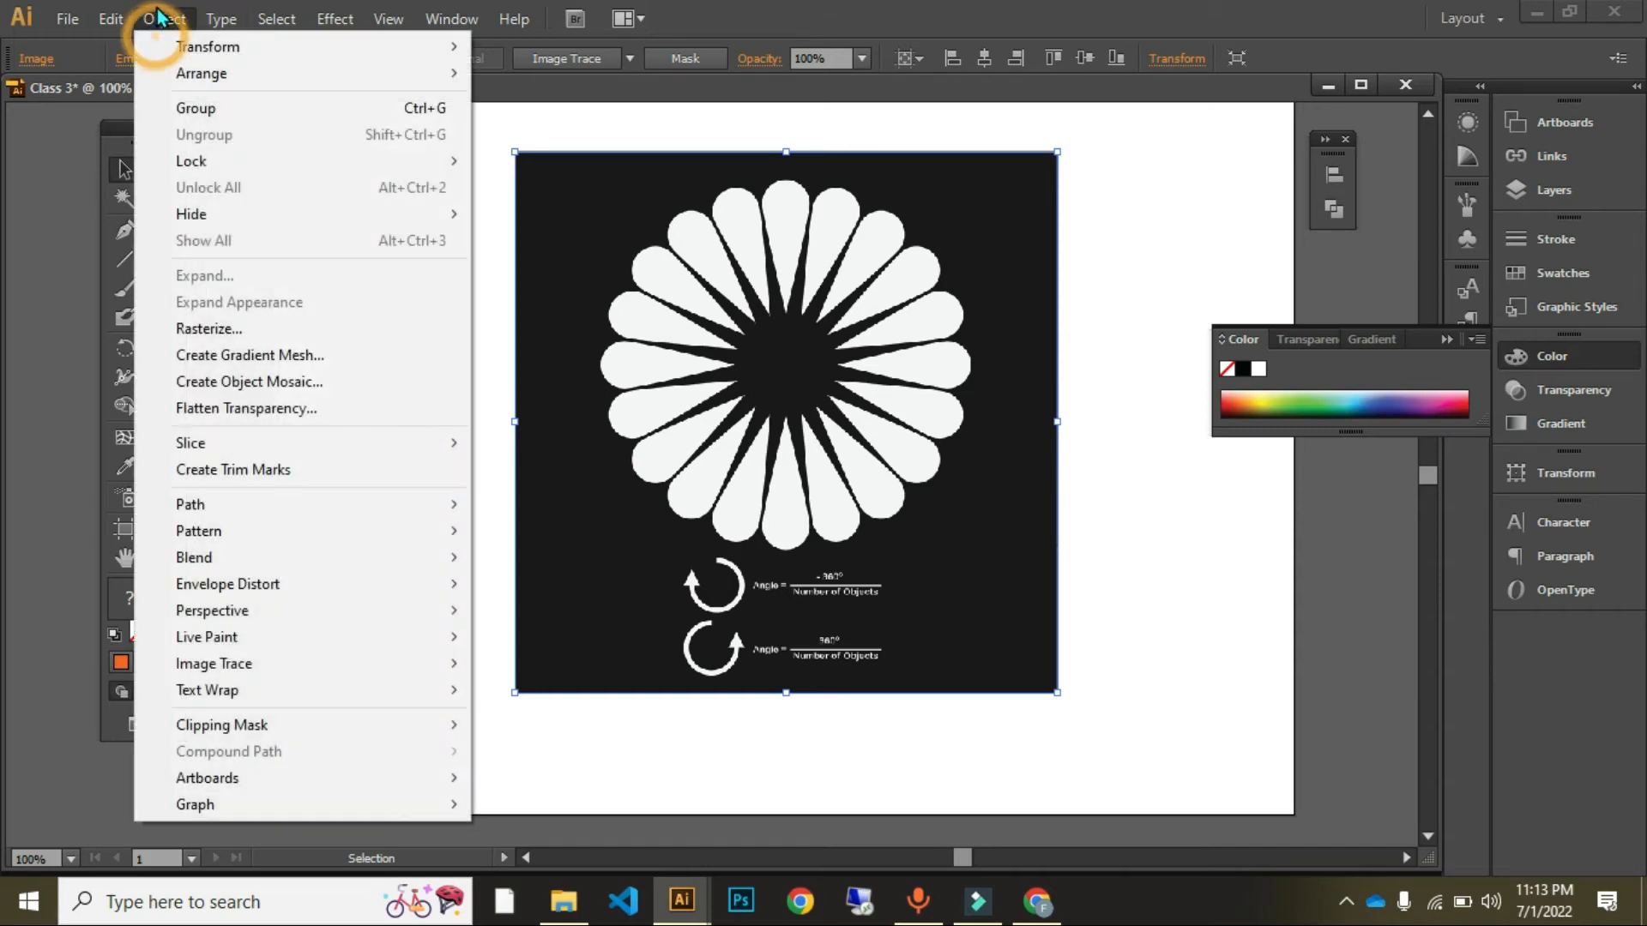
pyautogui.moveTo(266, 167)
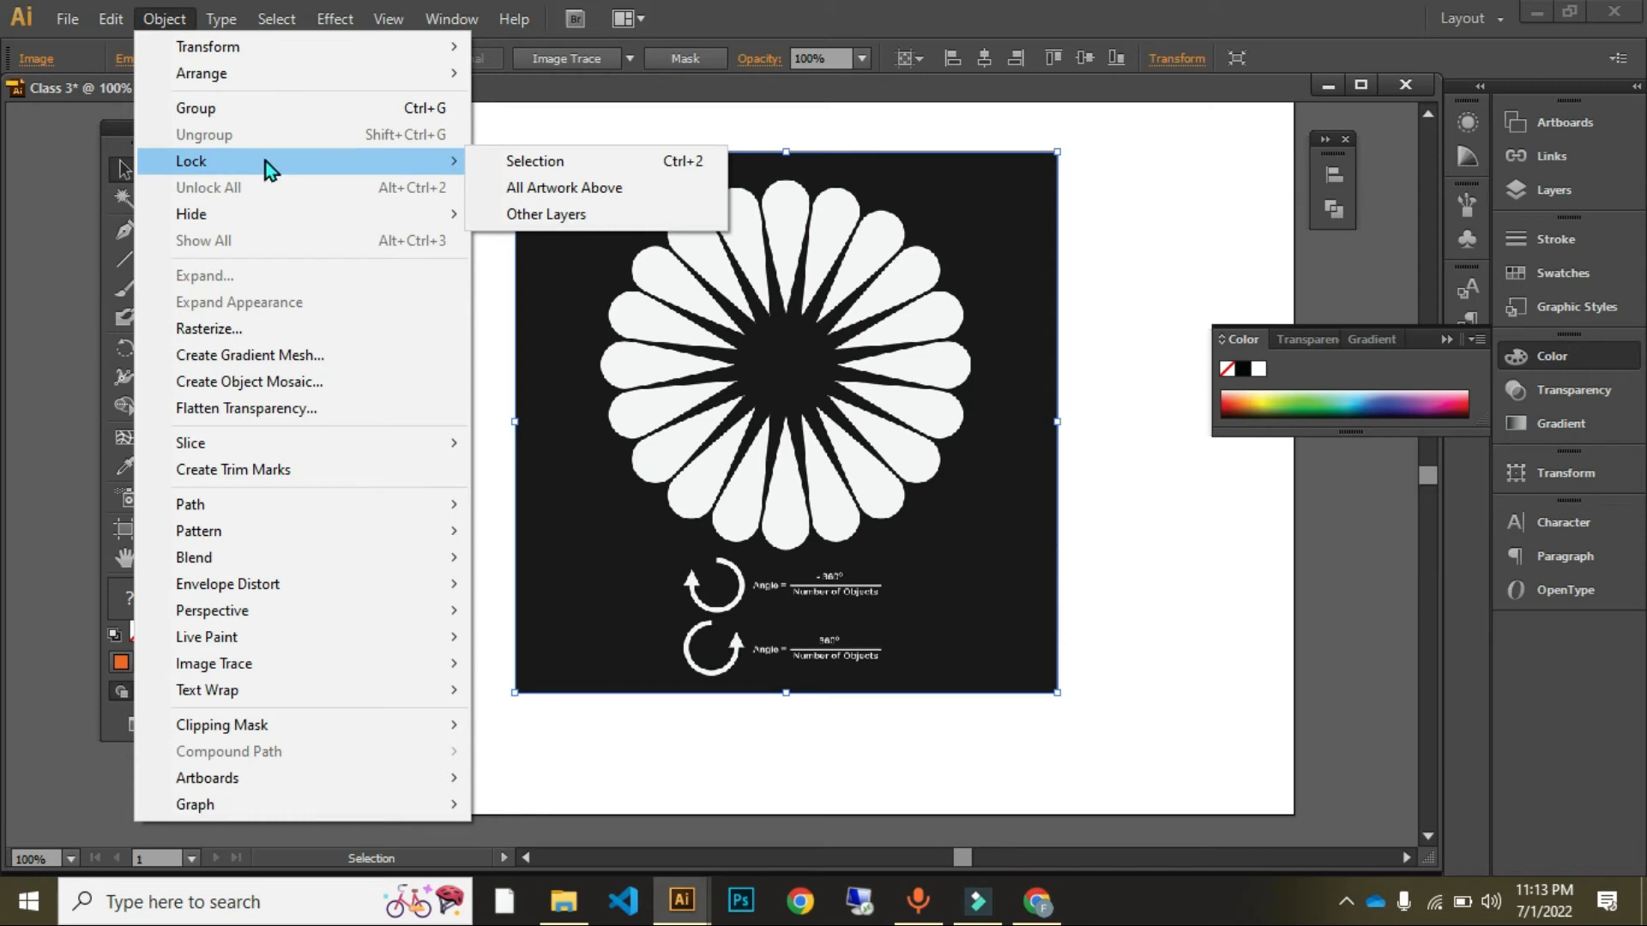
pyautogui.click(520, 168)
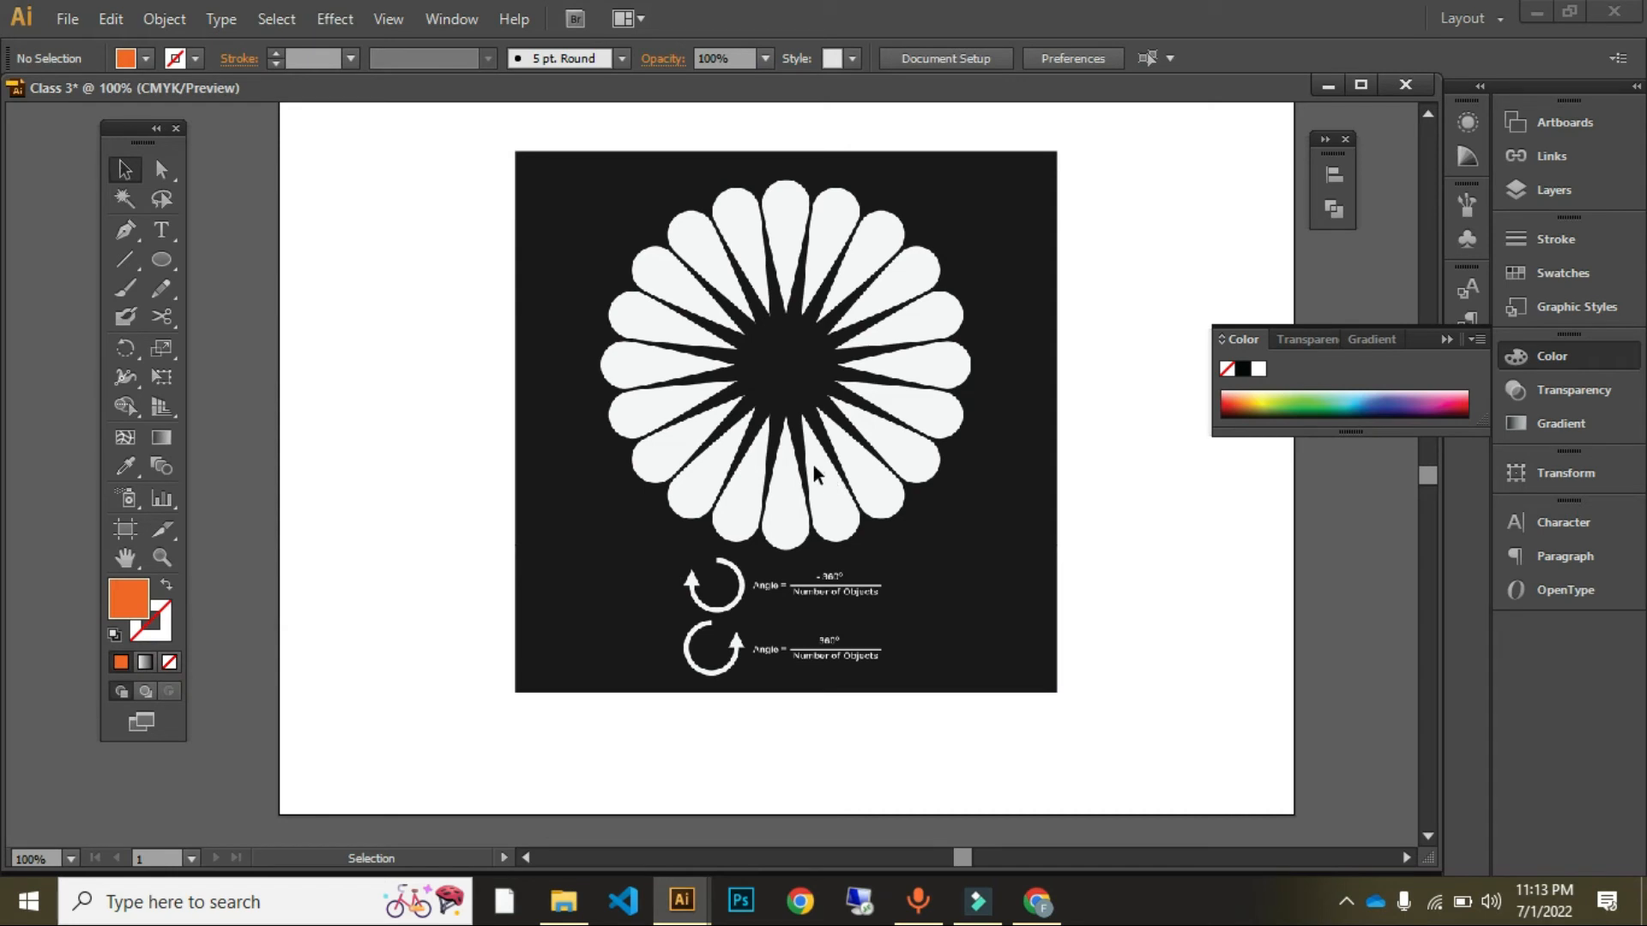
# Step: Unlock all objects and select the flower image again
pyautogui.click(164, 19)
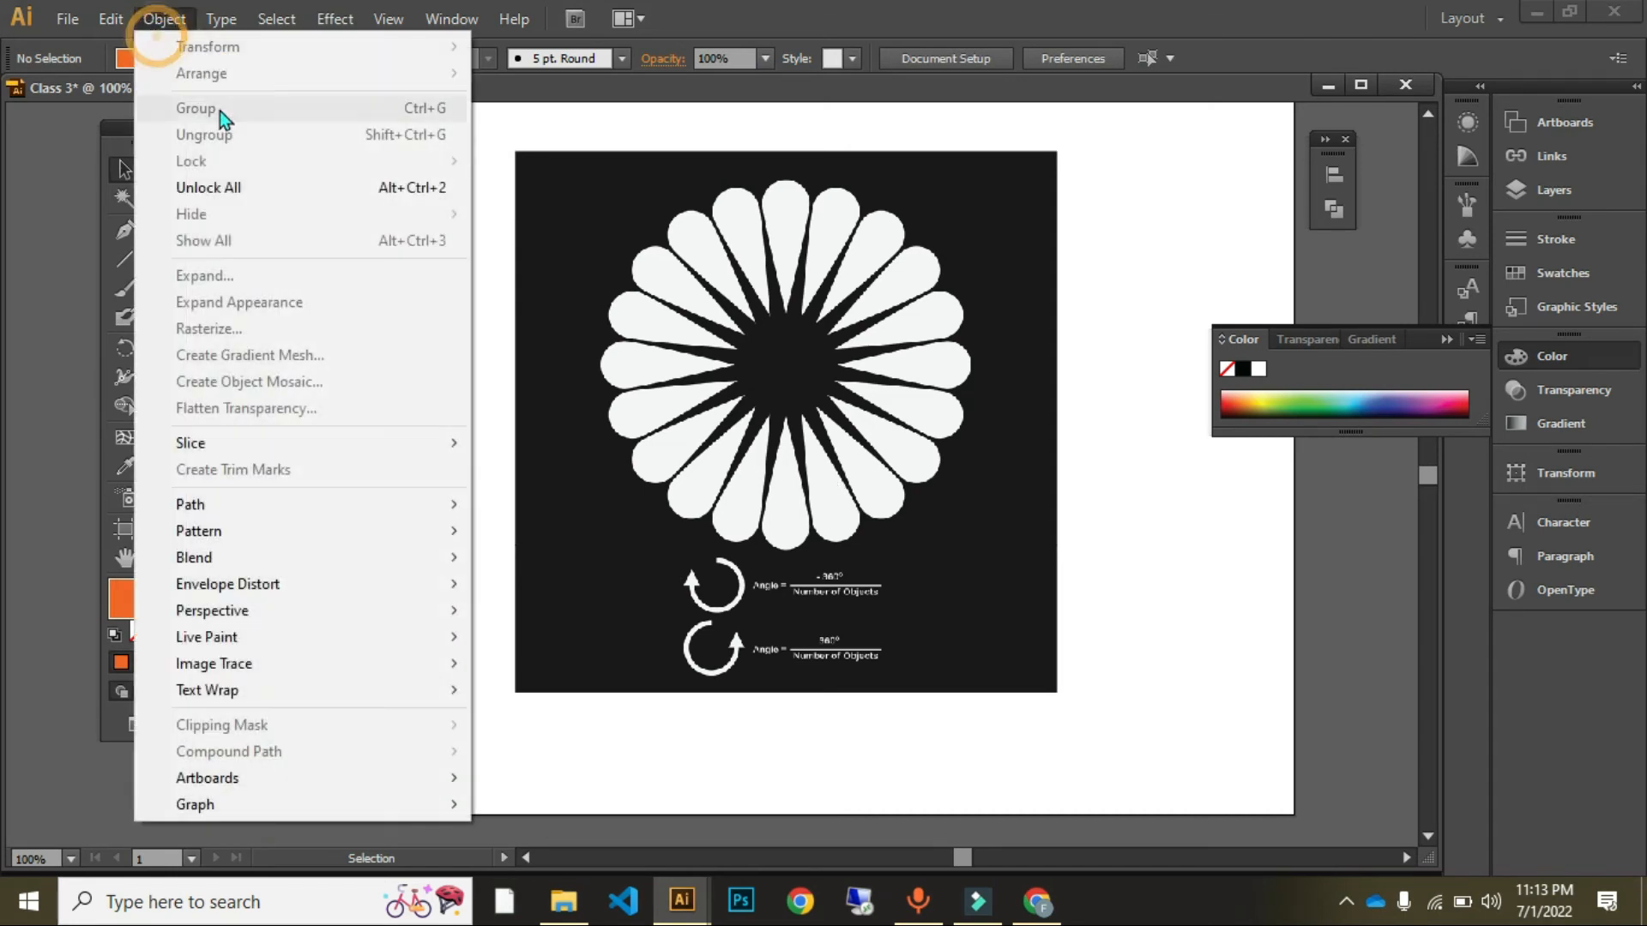
pyautogui.click(260, 188)
pyautogui.click(424, 223)
pyautogui.moveTo(395, 162); pyautogui.dragTo(978, 577)
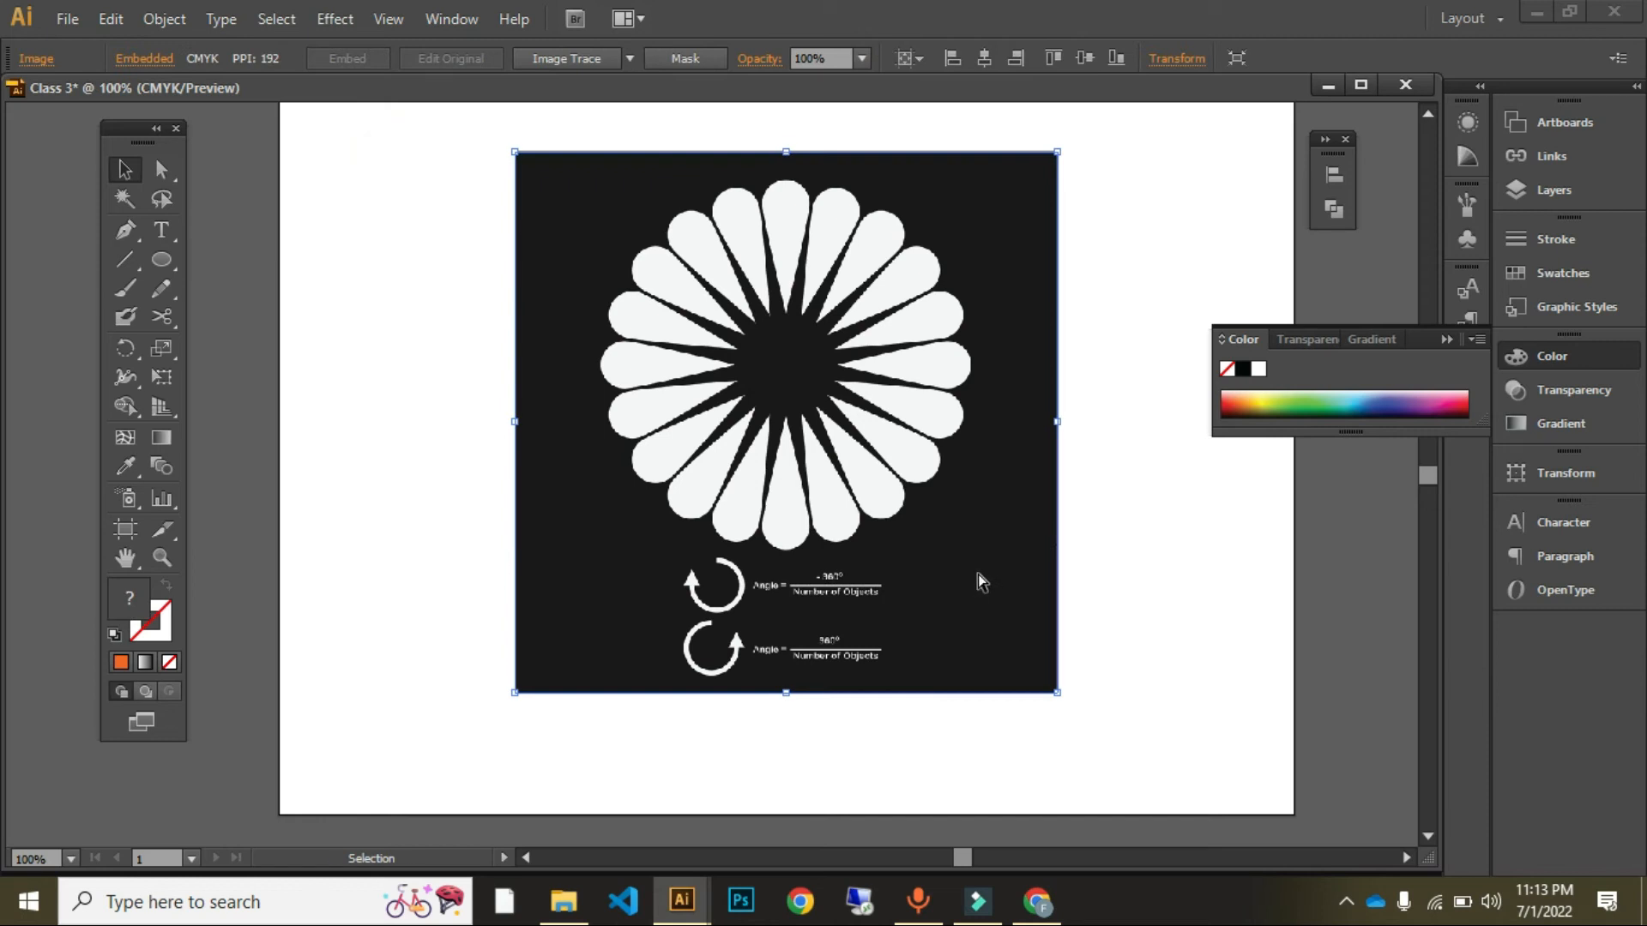
# Step: Lock the flower image again, toggling its lock off and back on once
pyautogui.hotkey('ctrl', '2')
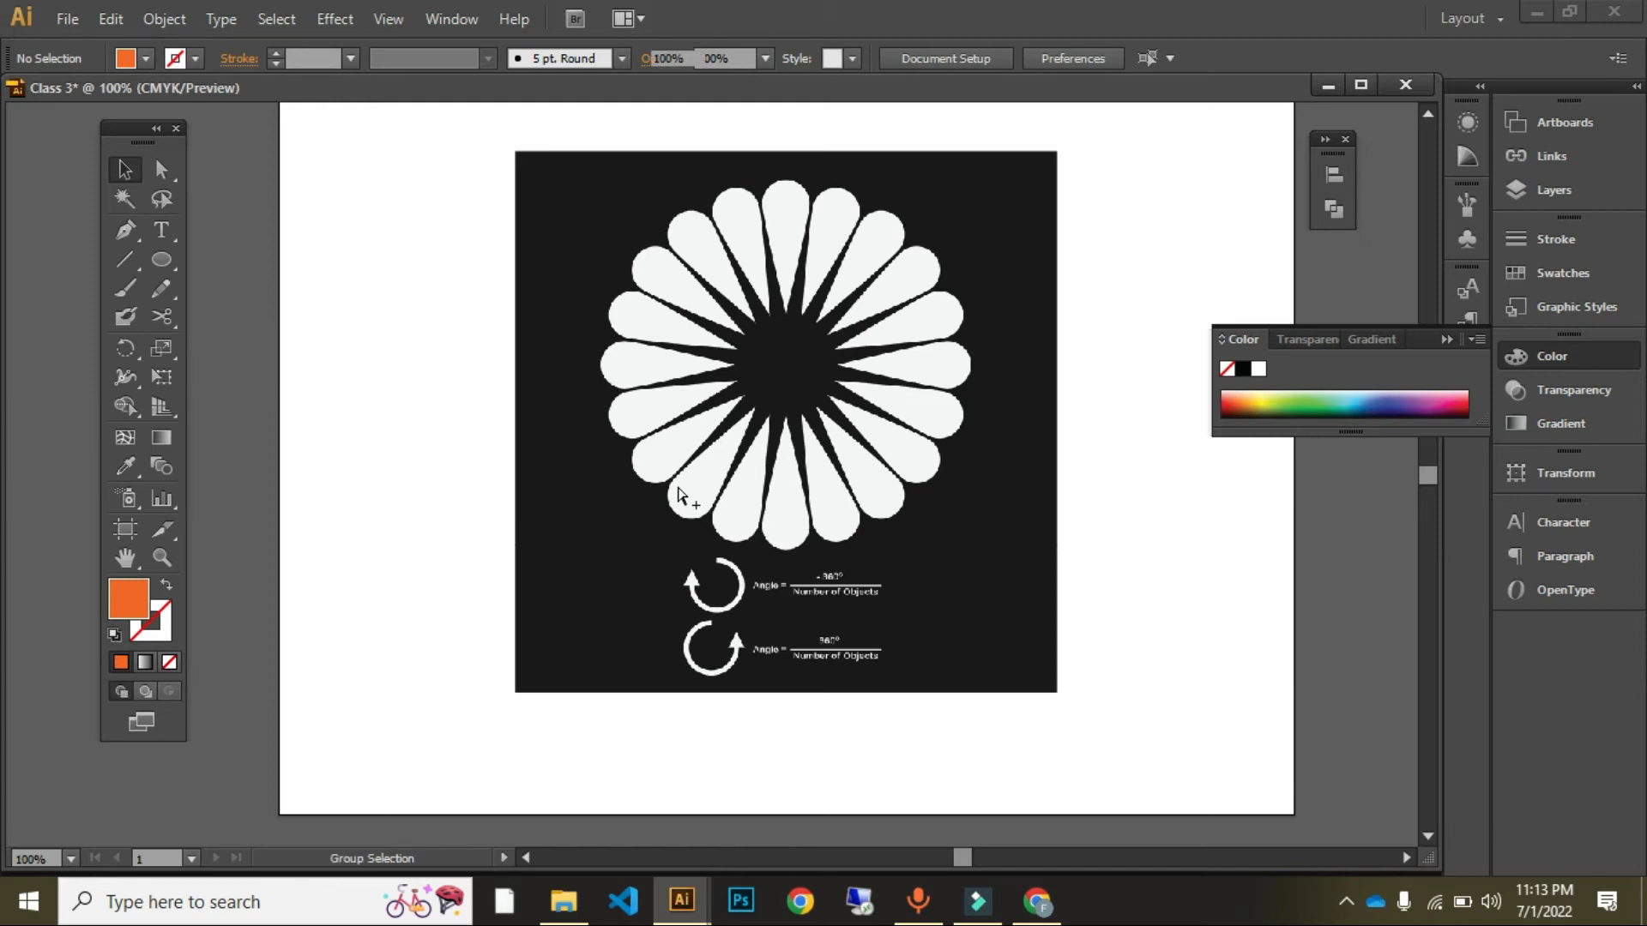
pyautogui.hotkey('ctrl', 'alt', '2')
pyautogui.hotkey('ctrl', '2')
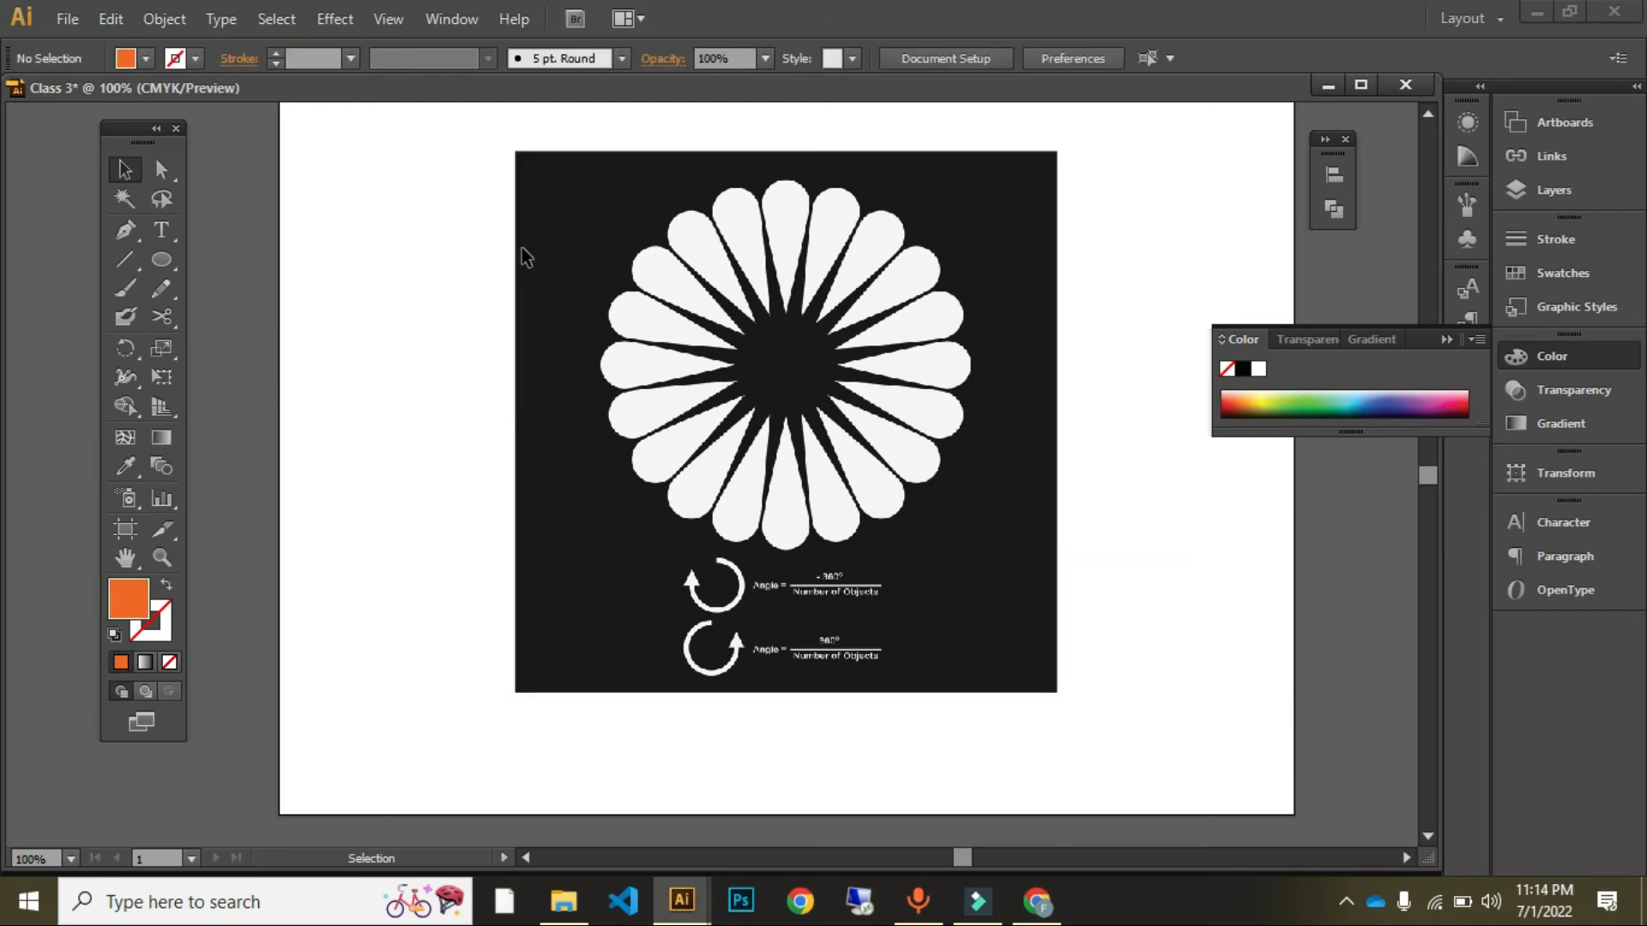
# Step: Shrink the flower image and place it in the artboard's upper-left corner as a reference
pyautogui.click(691, 309)
pyautogui.moveTo(1053, 693); pyautogui.dragTo(386, 186)
# Step: Draw a tall, narrow orange ellipse without a stroke beside the reference image
pyautogui.click(668, 244)
pyautogui.moveTo(809, 295); pyautogui.dragTo(780, 329)
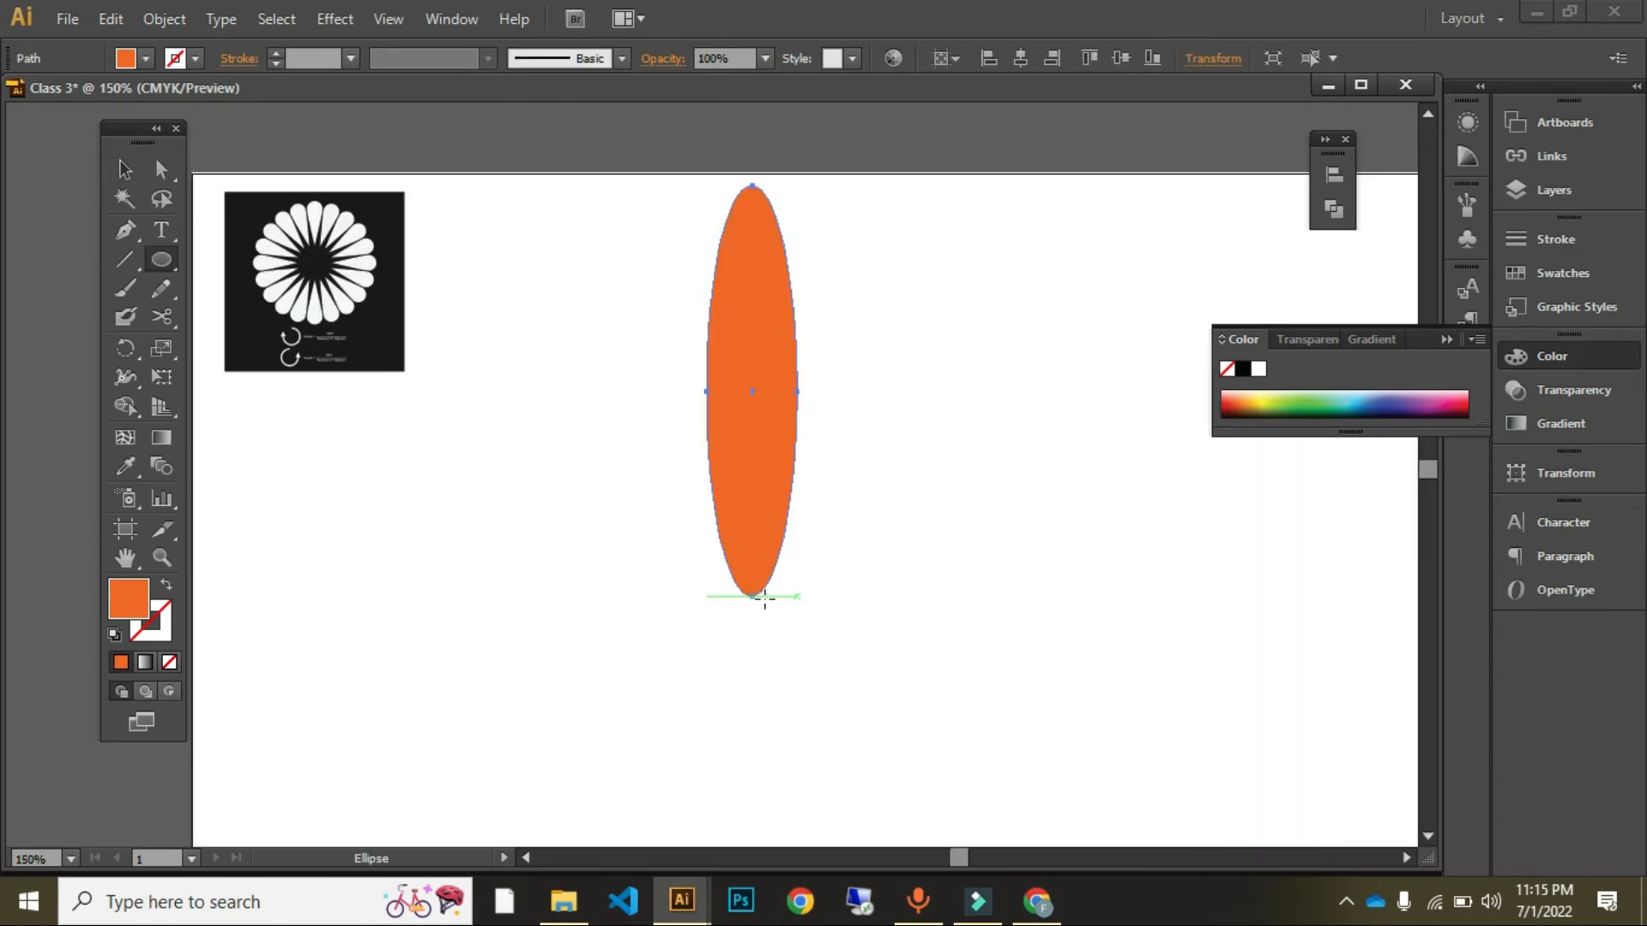
pyautogui.press('v')
pyautogui.click(622, 257)
pyautogui.click(716, 343)
# Step: Convert the ellipse's lowest anchor to a sharp corner to form a petal, and select the shape
pyautogui.press('p')
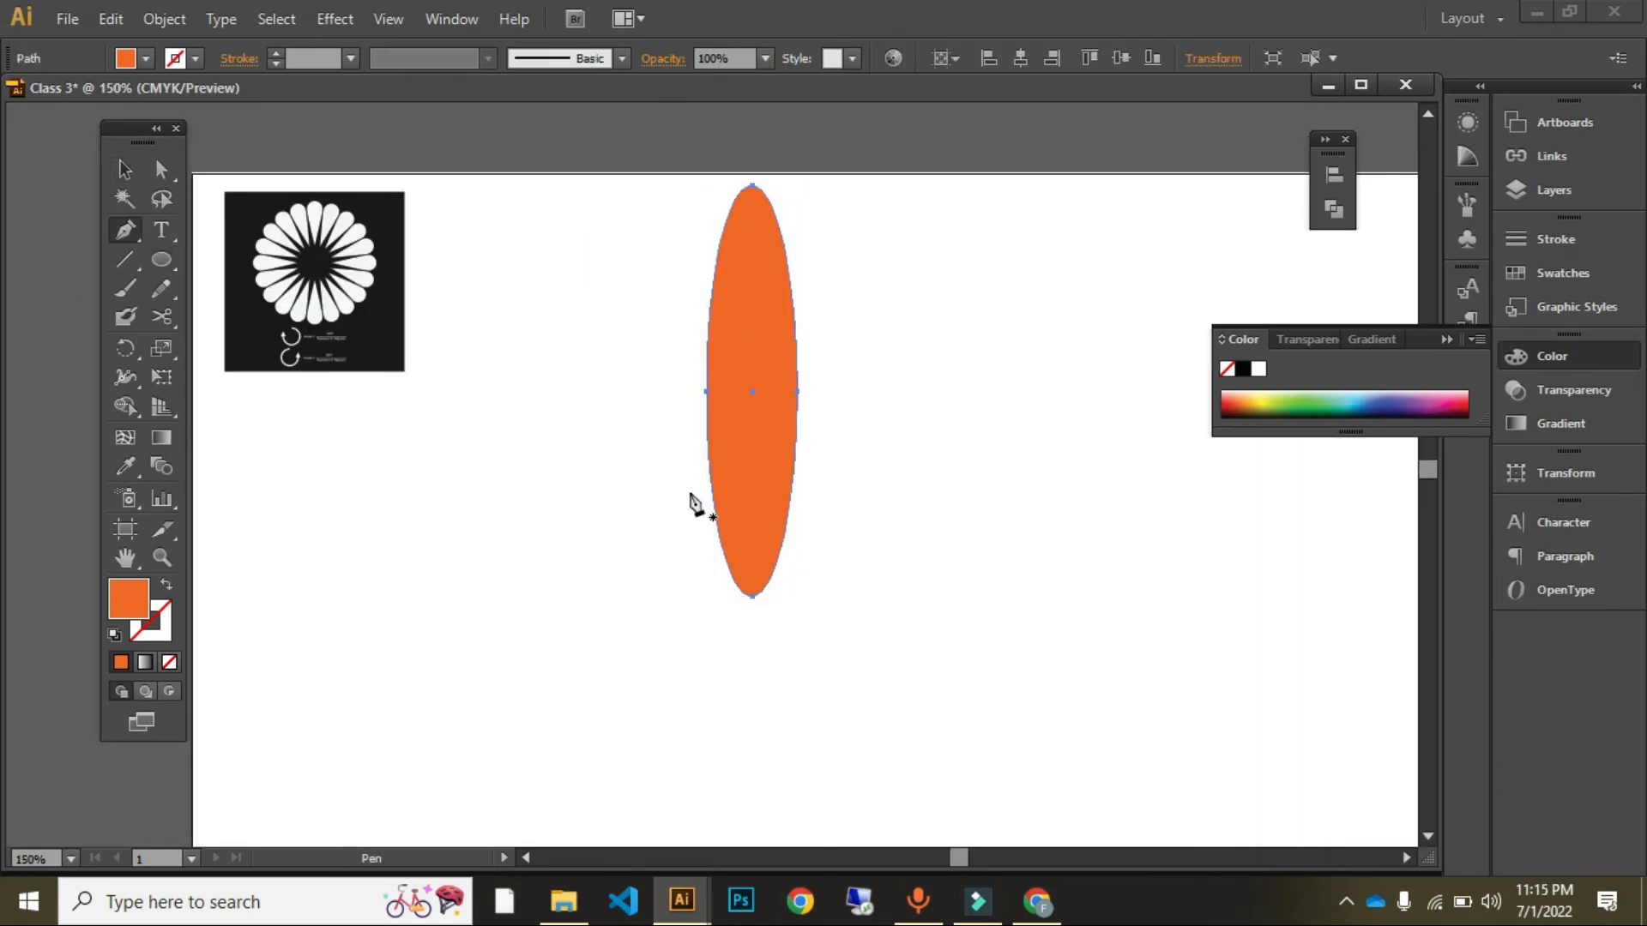
pyautogui.keyDown('alt'); pyautogui.click(753, 594); pyautogui.keyUp('alt')
pyautogui.press('v')
pyautogui.moveTo(570, 231); pyautogui.dragTo(1019, 598)
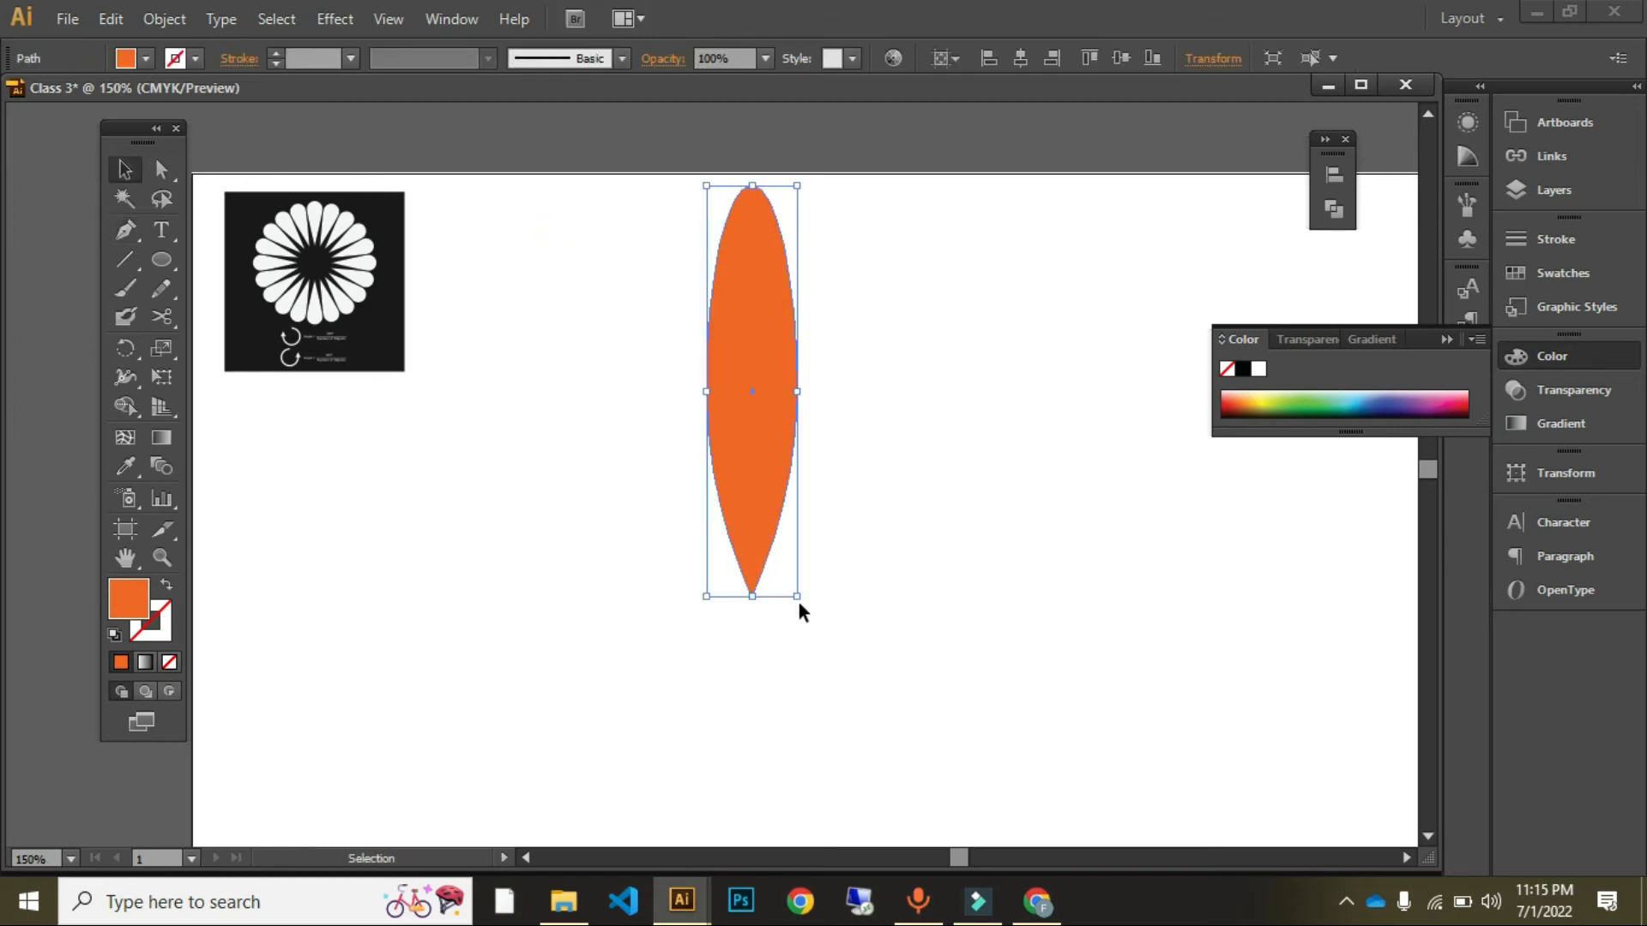
# Step: Scale the orange petal down to slightly less than half its size
pyautogui.moveTo(798, 595); pyautogui.dragTo(772, 485)
pyautogui.click(913, 525)
pyautogui.moveTo(650, 289); pyautogui.dragTo(1003, 479)
pyautogui.press('space')
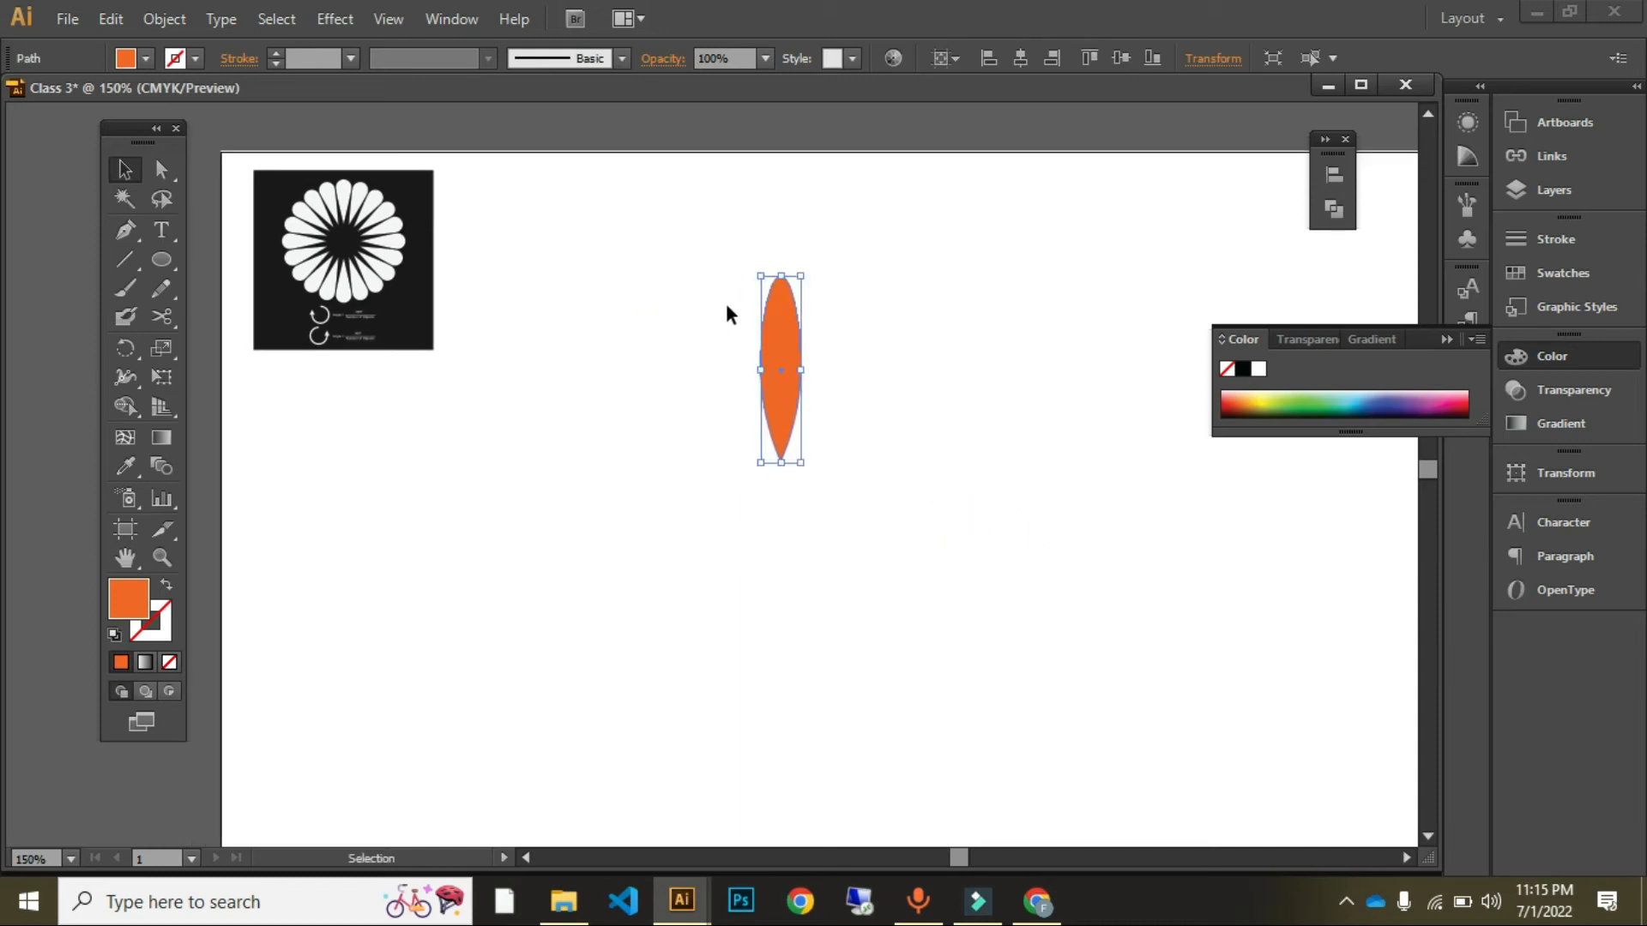
pyautogui.click(897, 330)
pyautogui.moveTo(603, 210); pyautogui.dragTo(946, 488)
# Step: Draw a large circle around the petal, with its top level with the petal's rounded end
pyautogui.click(922, 619)
pyautogui.moveTo(161, 259); pyautogui.dragTo(311, 295)
pyautogui.click(317, 316)
pyautogui.moveTo(687, 257); pyautogui.dragTo(847, 792)
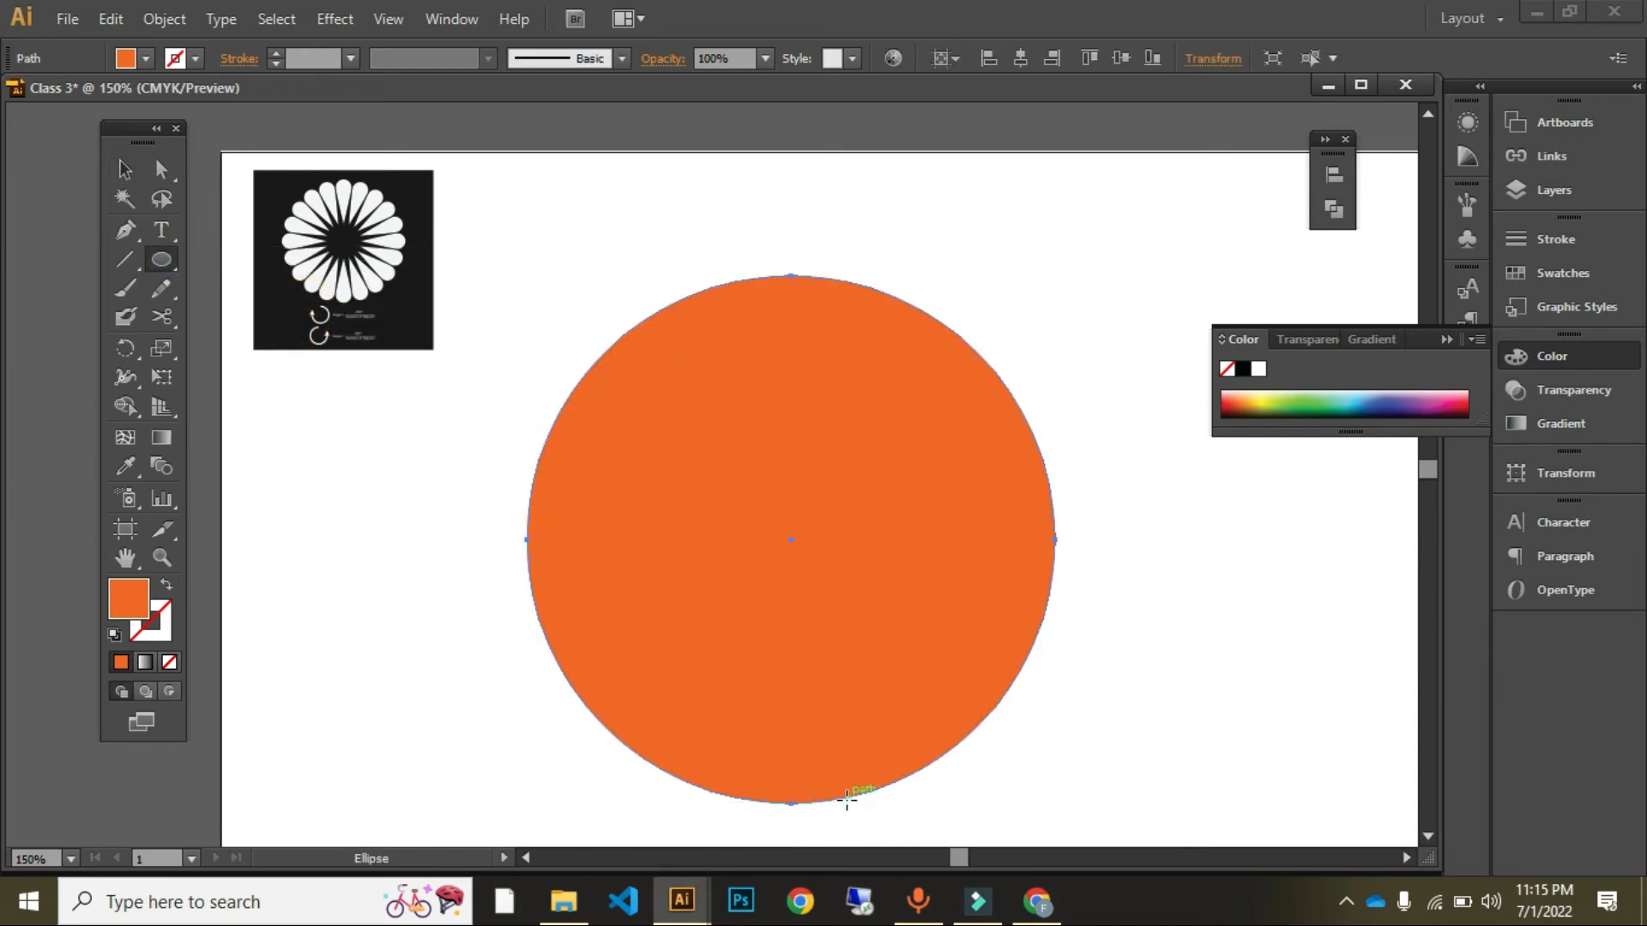
# Step: Swap the circle's fill and stroke to leave only an orange outline, and set the stroke weight to 2 pt
pyautogui.click(168, 590)
pyautogui.press('v')
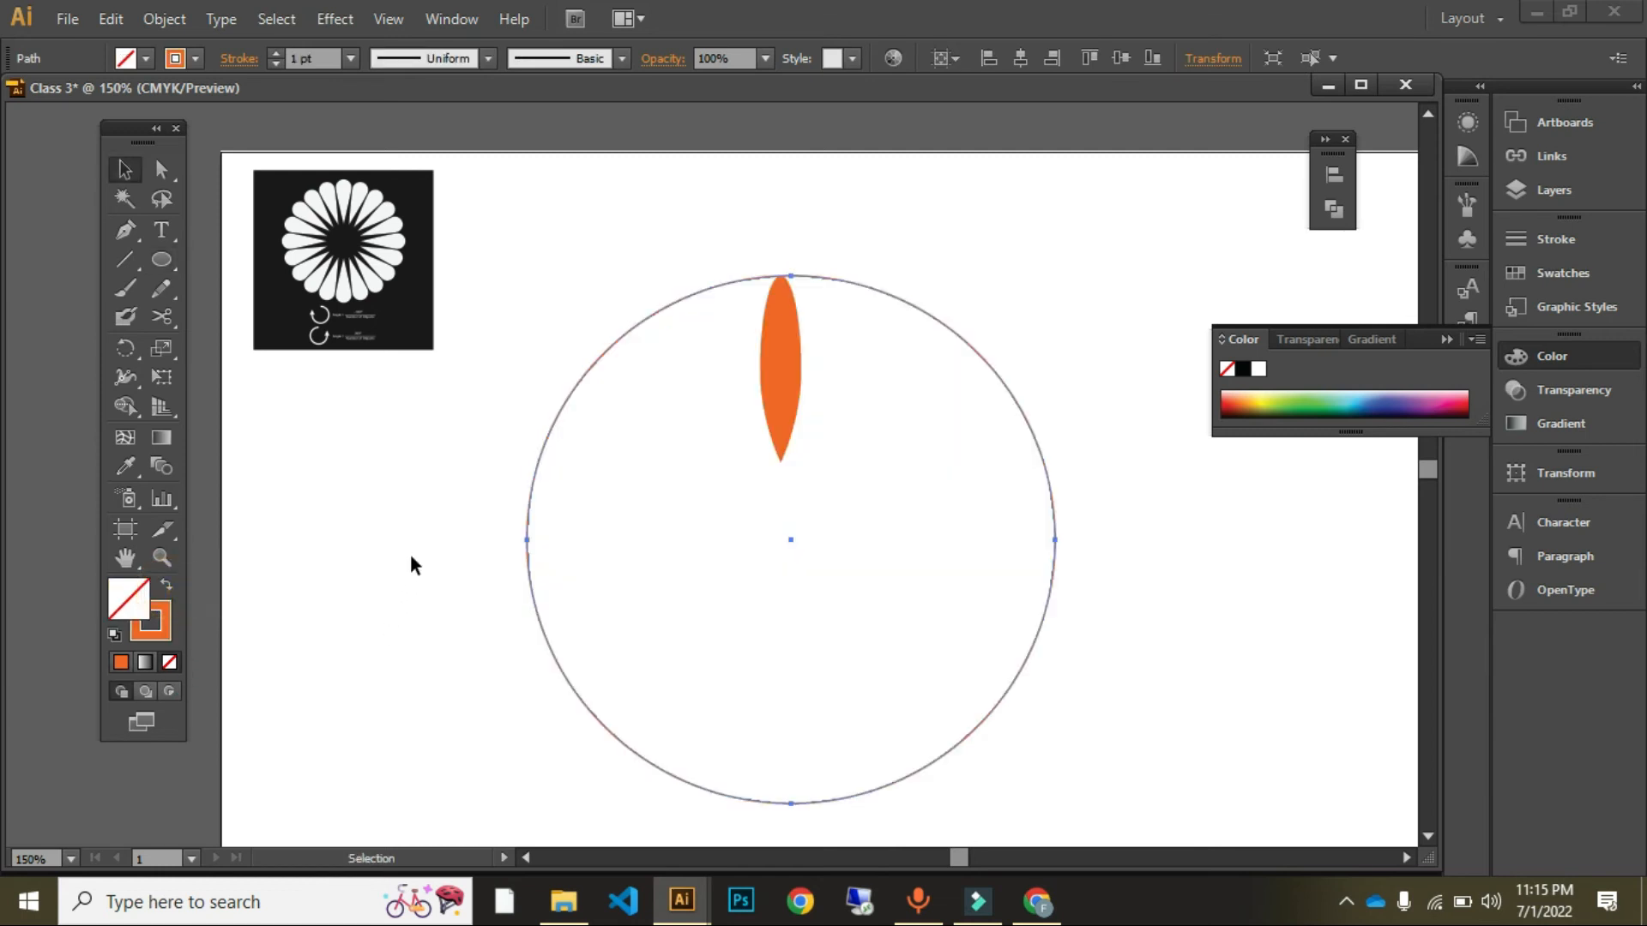
pyautogui.click(276, 65)
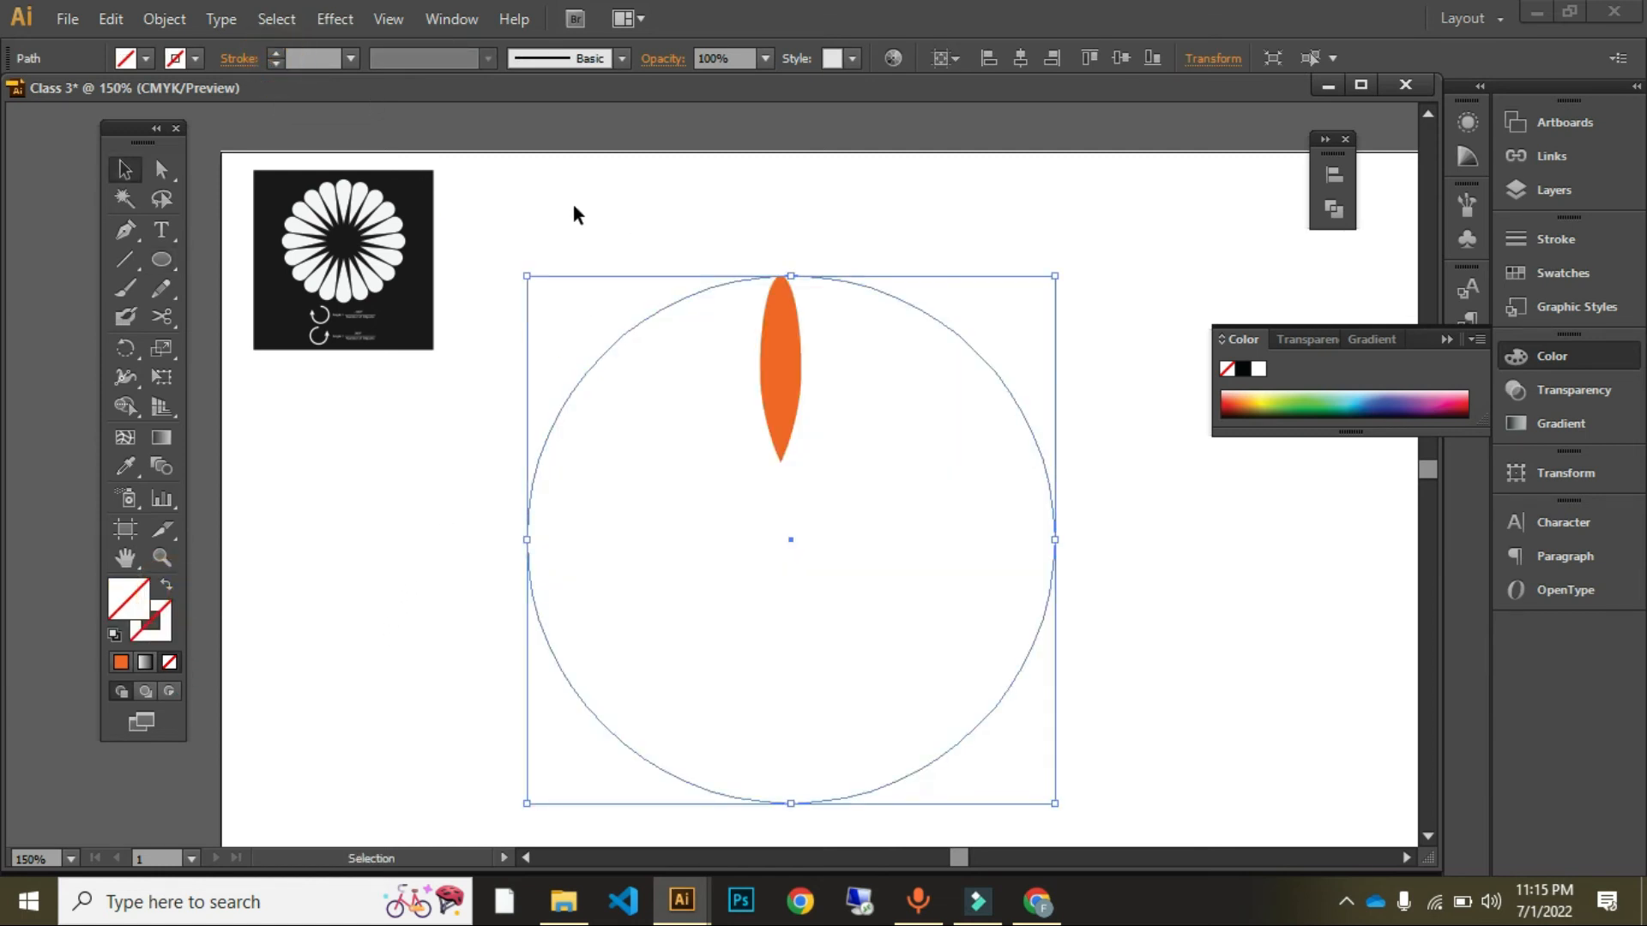
pyautogui.click(277, 54)
pyautogui.click(277, 54)
# Step: Select the petal together with the circle and centre both horizontally on the artboard
pyautogui.keyDown('shift'); pyautogui.click(781, 405); pyautogui.keyUp('shift')
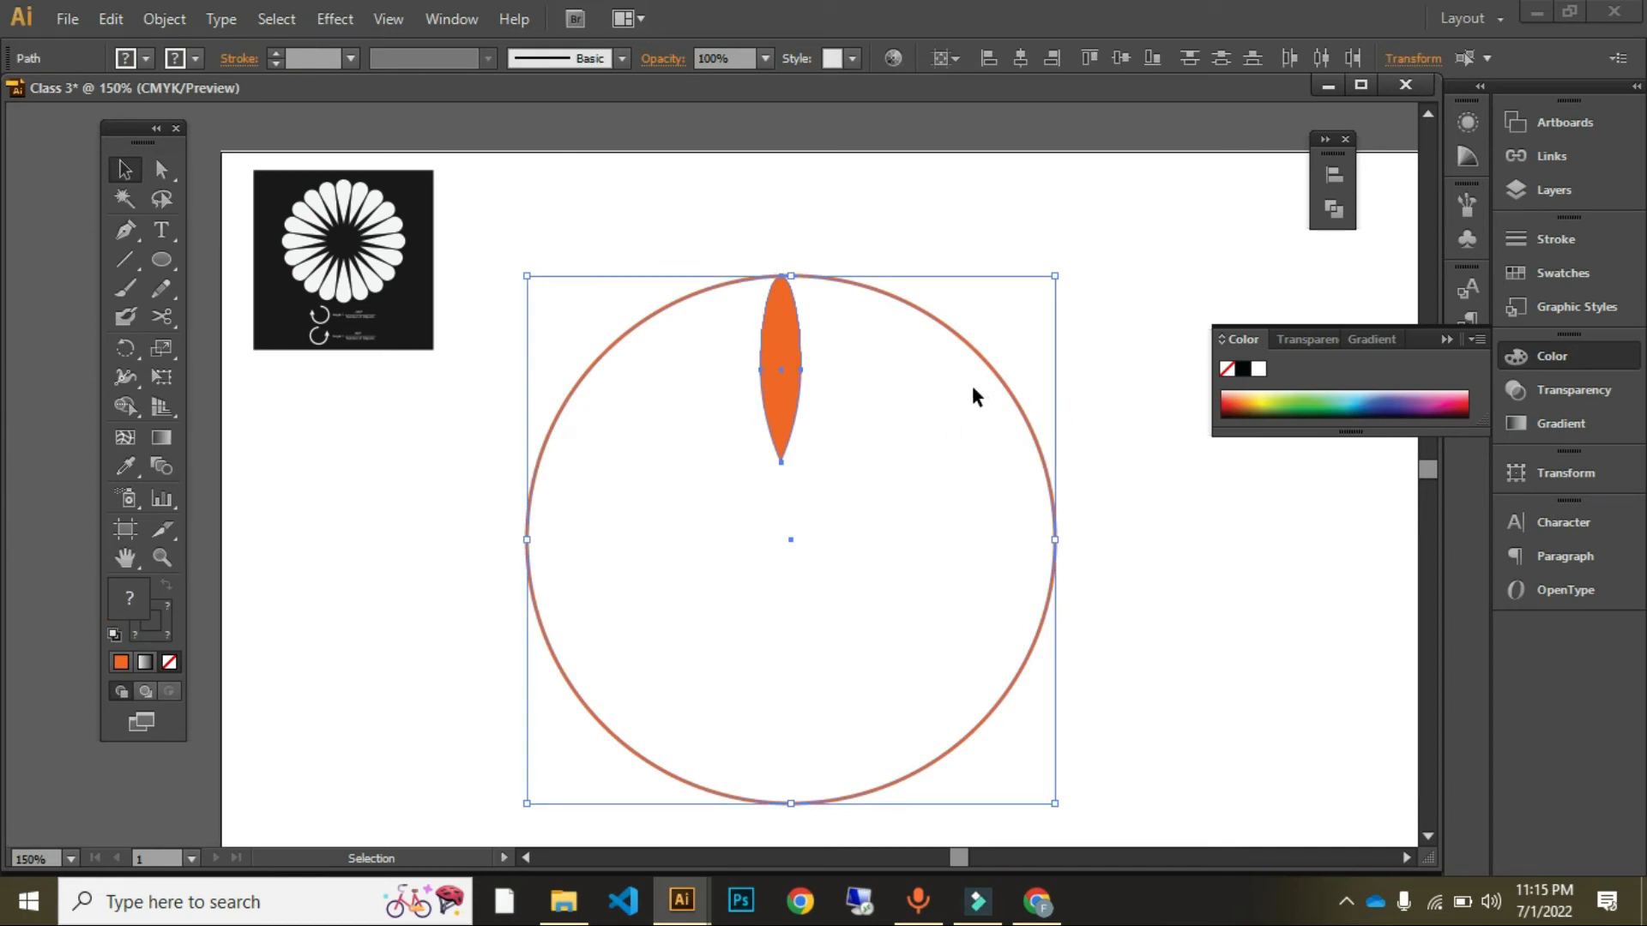
pyautogui.click(1332, 176)
pyautogui.click(1099, 213)
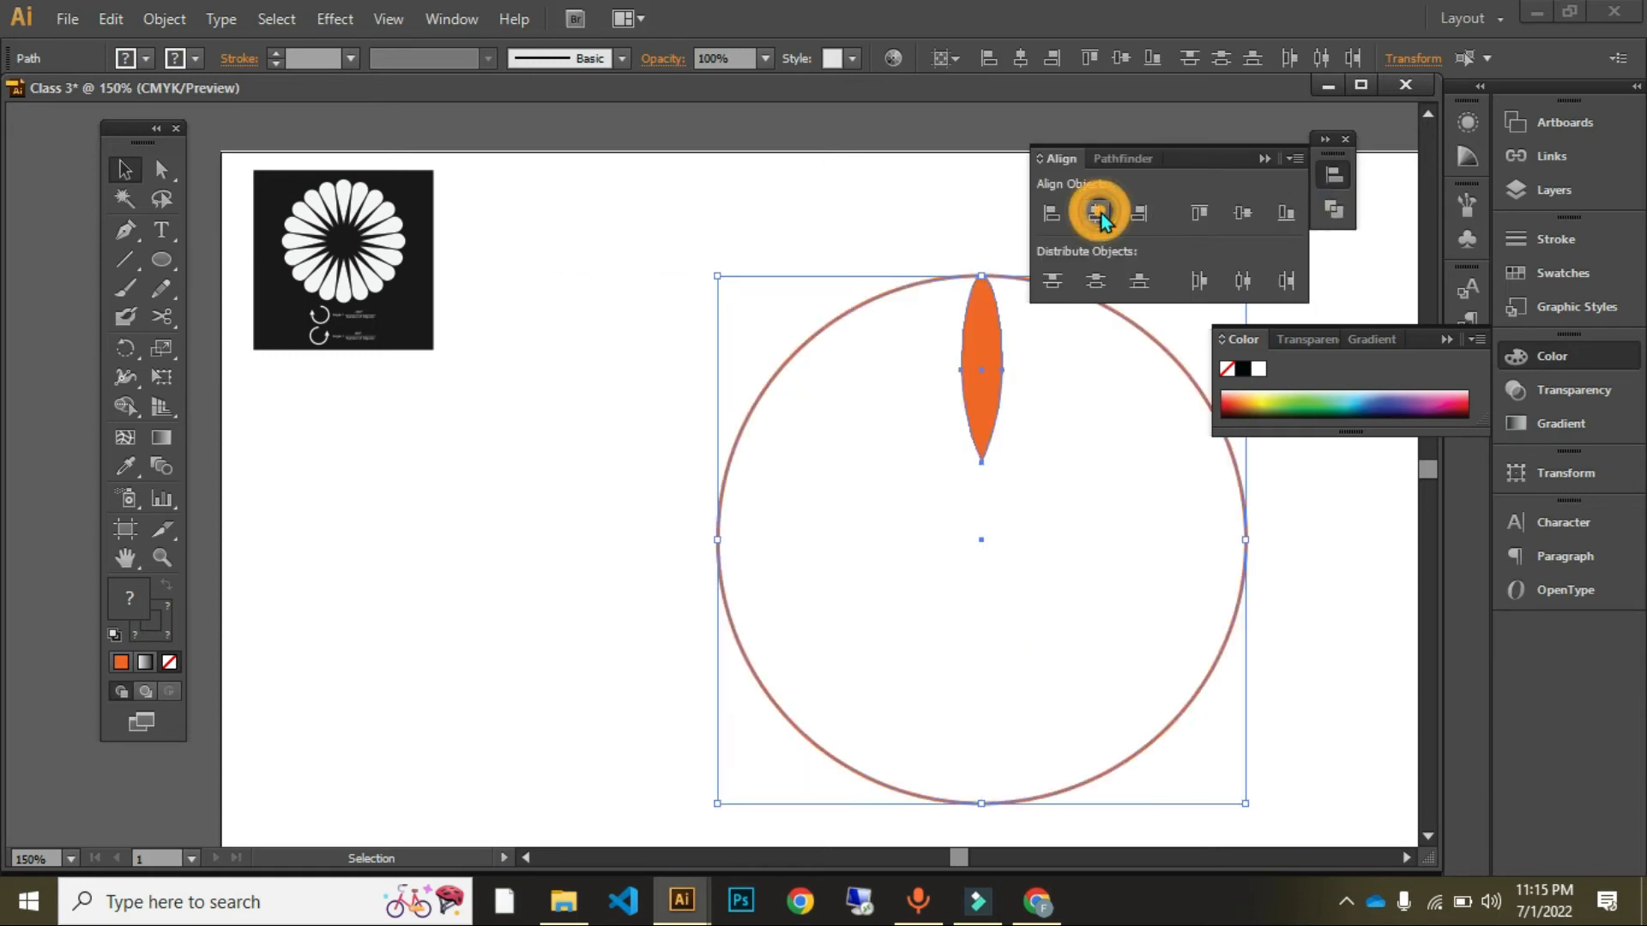
# Step: Detach the Align panel from its icon group, move it clear of the circle, and deselect the artwork
pyautogui.moveTo(1198, 158); pyautogui.dragTo(1291, 147)
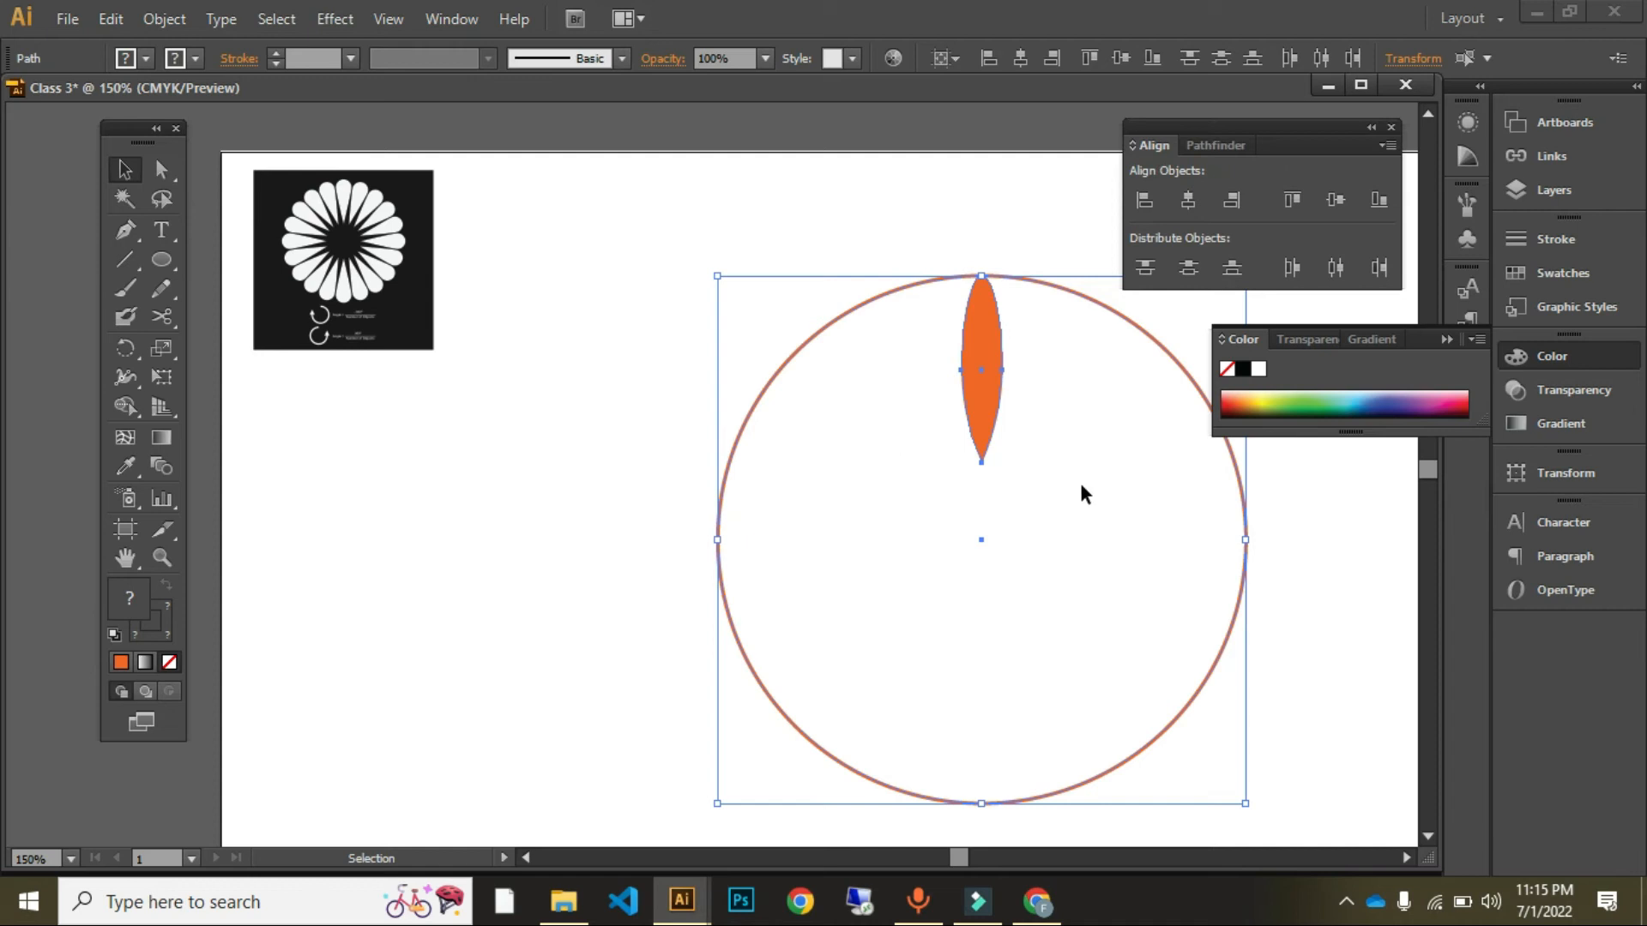
pyautogui.moveTo(1104, 484); pyautogui.dragTo(911, 403)
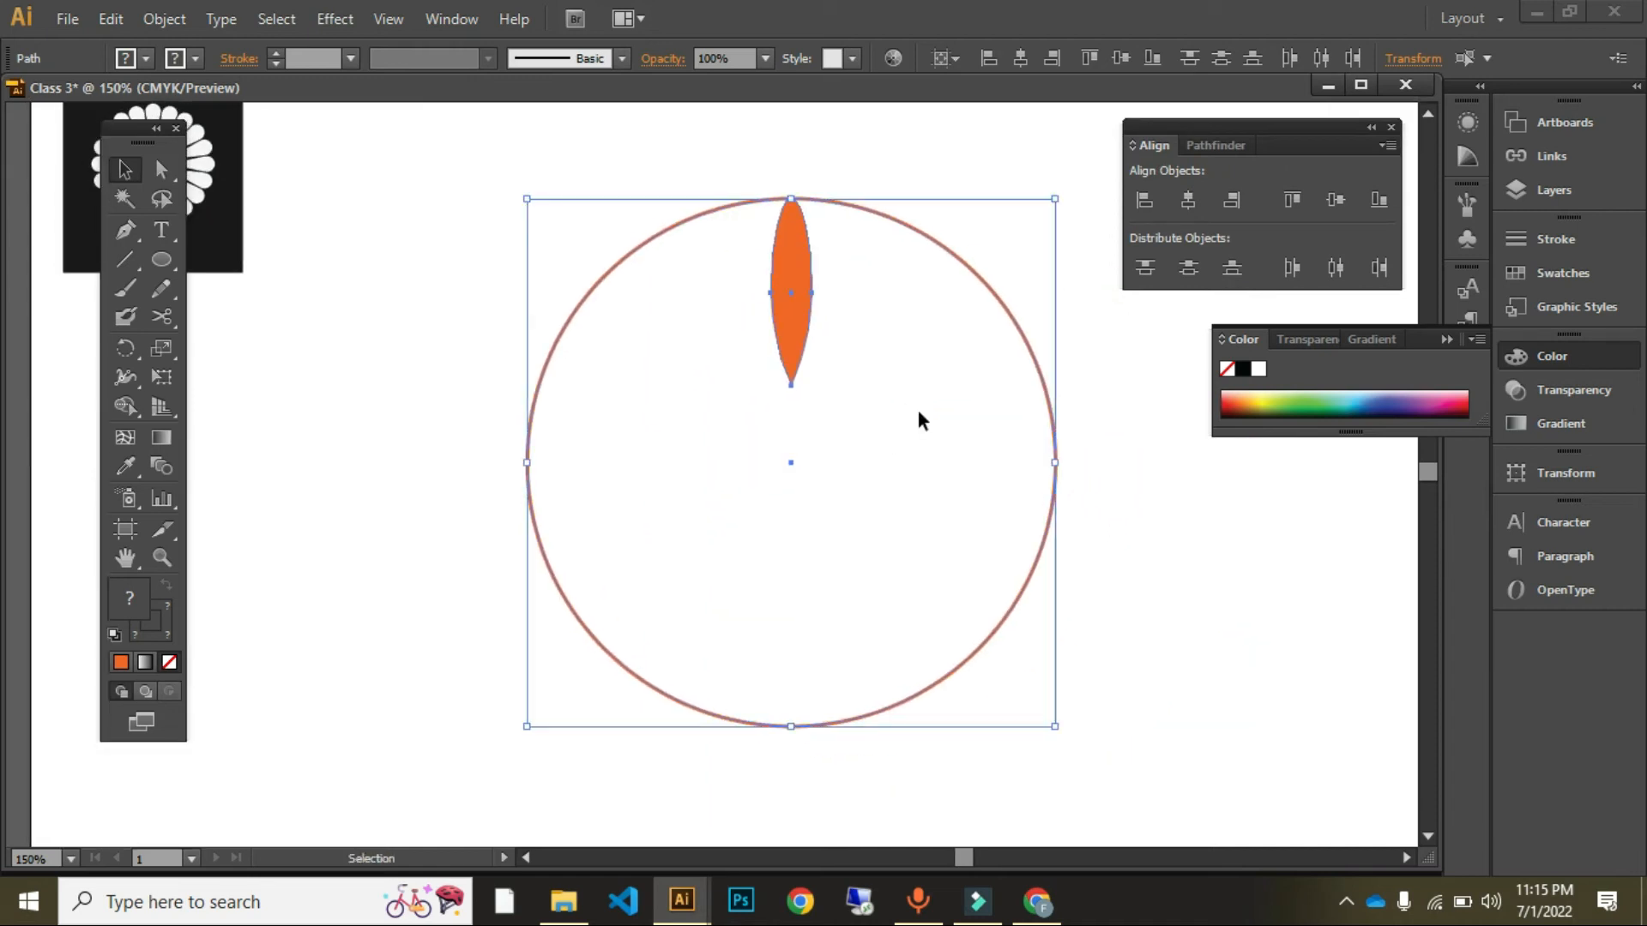
pyautogui.click(471, 287)
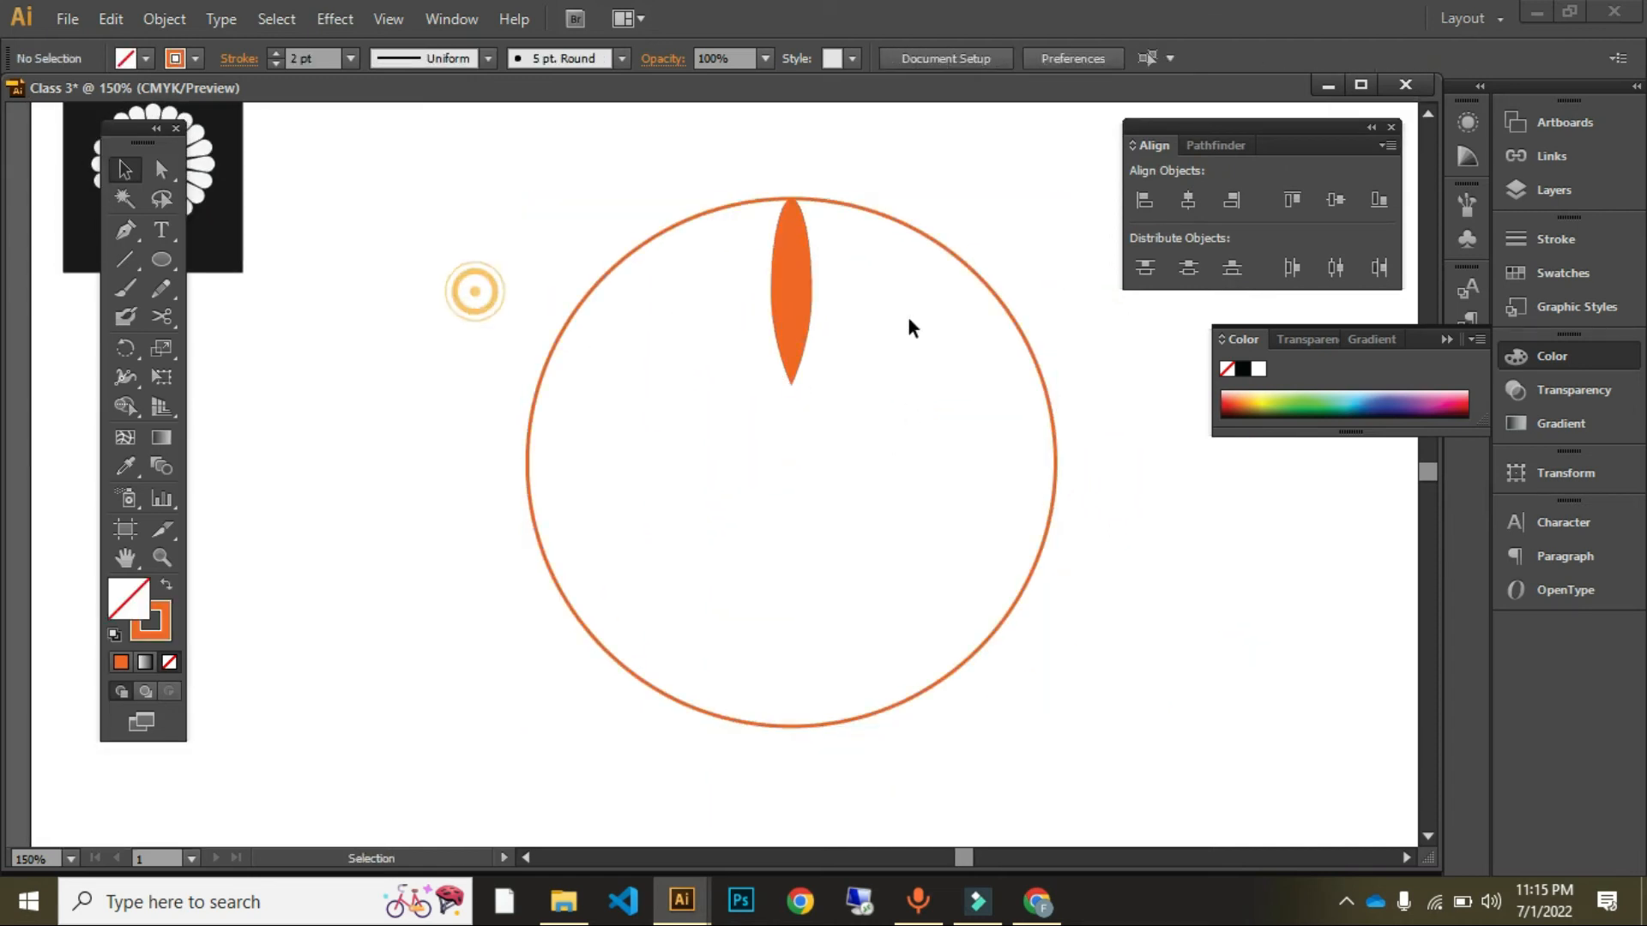
# Step: Move the petal down and off-centre, and re-centre it horizontally with the circle as the key object
pyautogui.moveTo(808, 298); pyautogui.dragTo(642, 343)
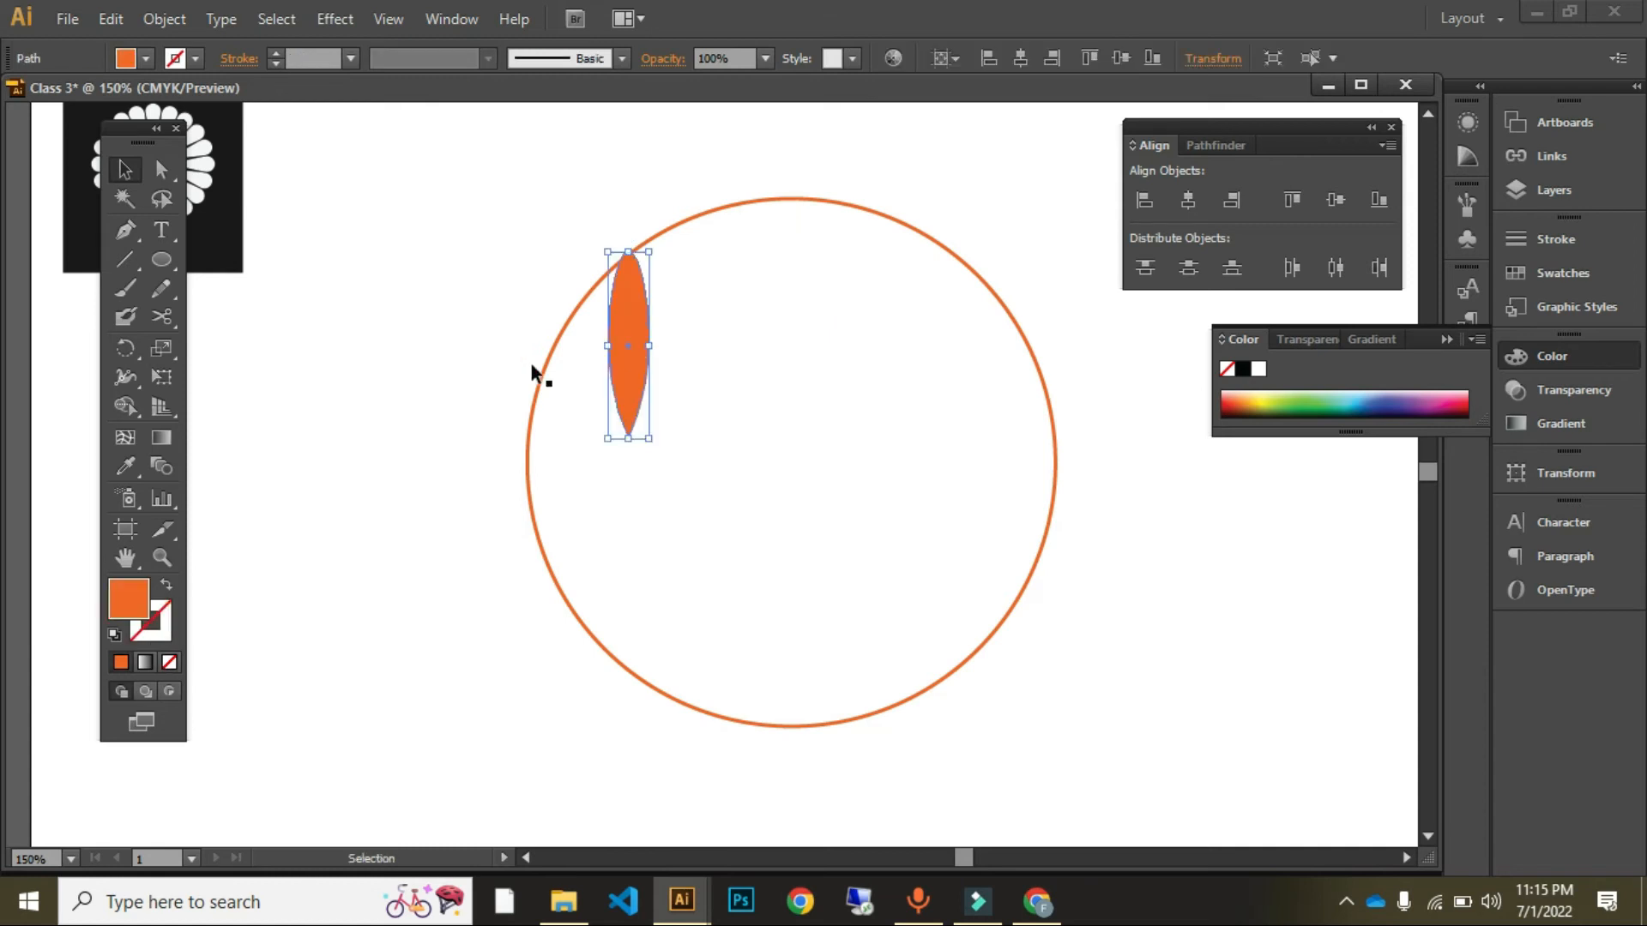
pyautogui.moveTo(500, 221); pyautogui.dragTo(949, 601)
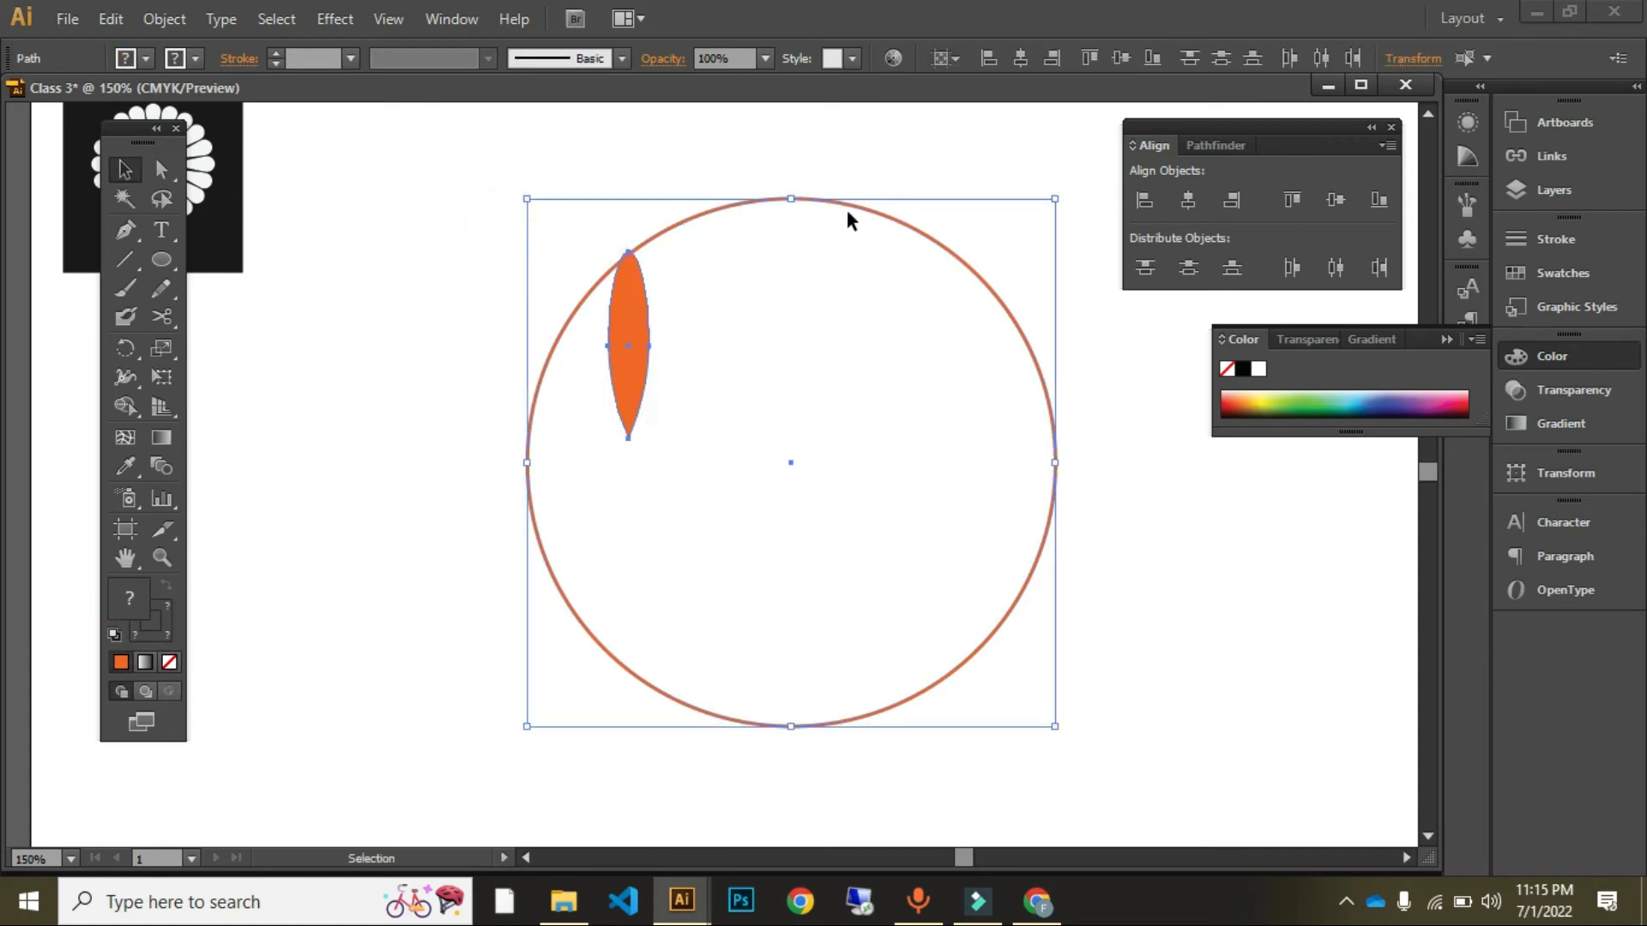
pyautogui.click(856, 209)
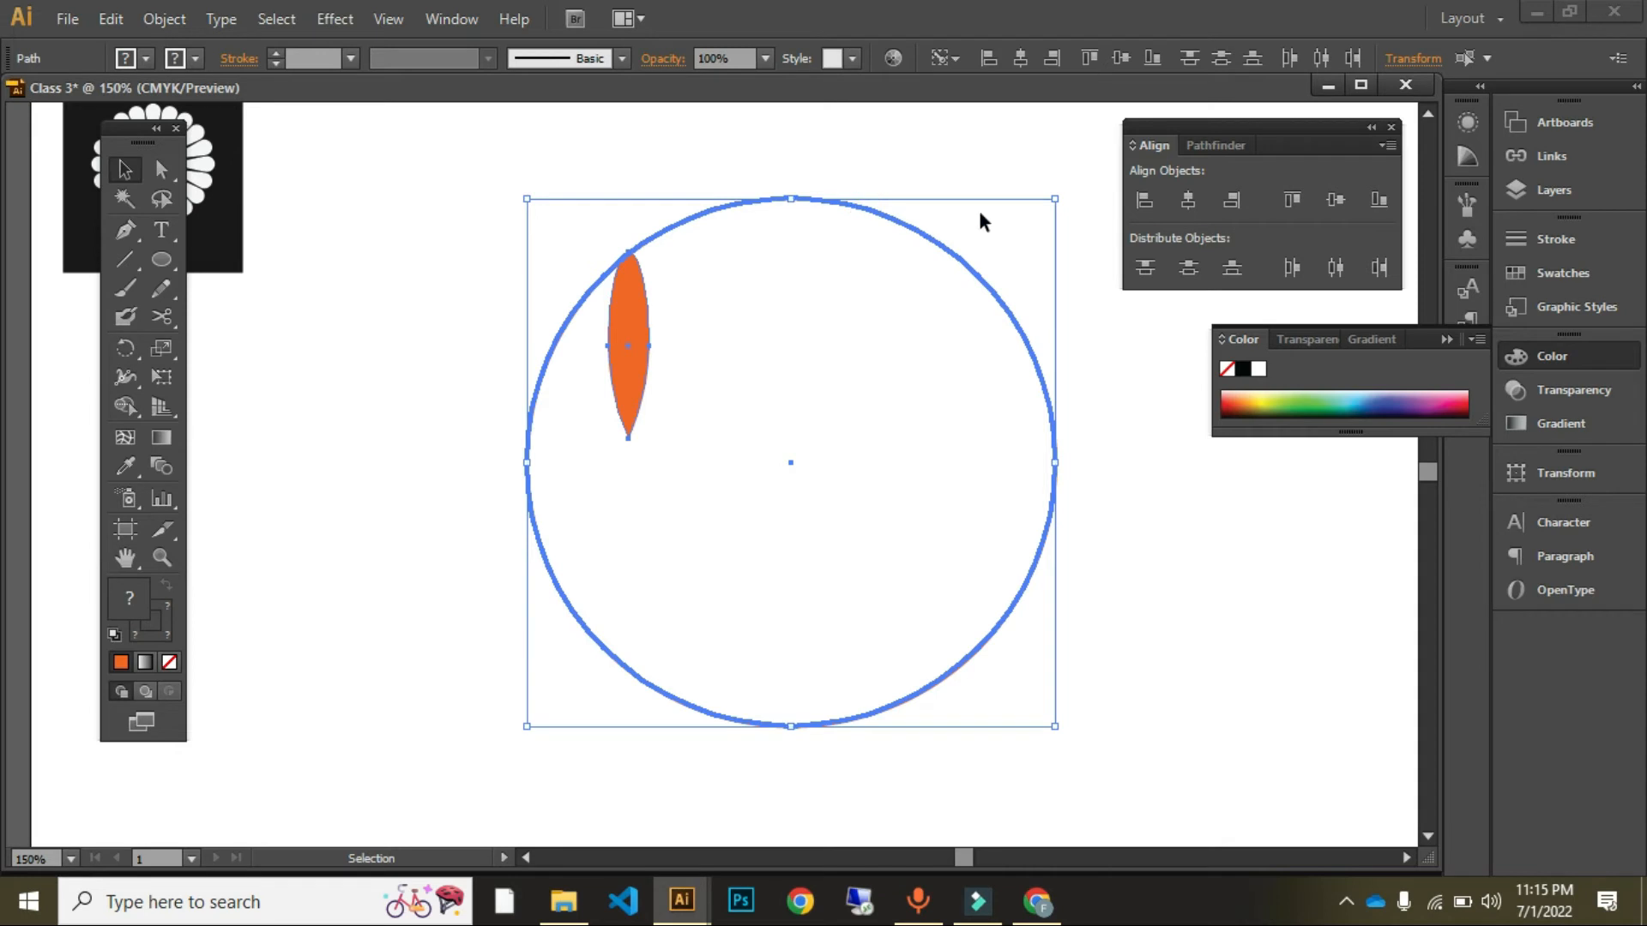
pyautogui.click(1189, 202)
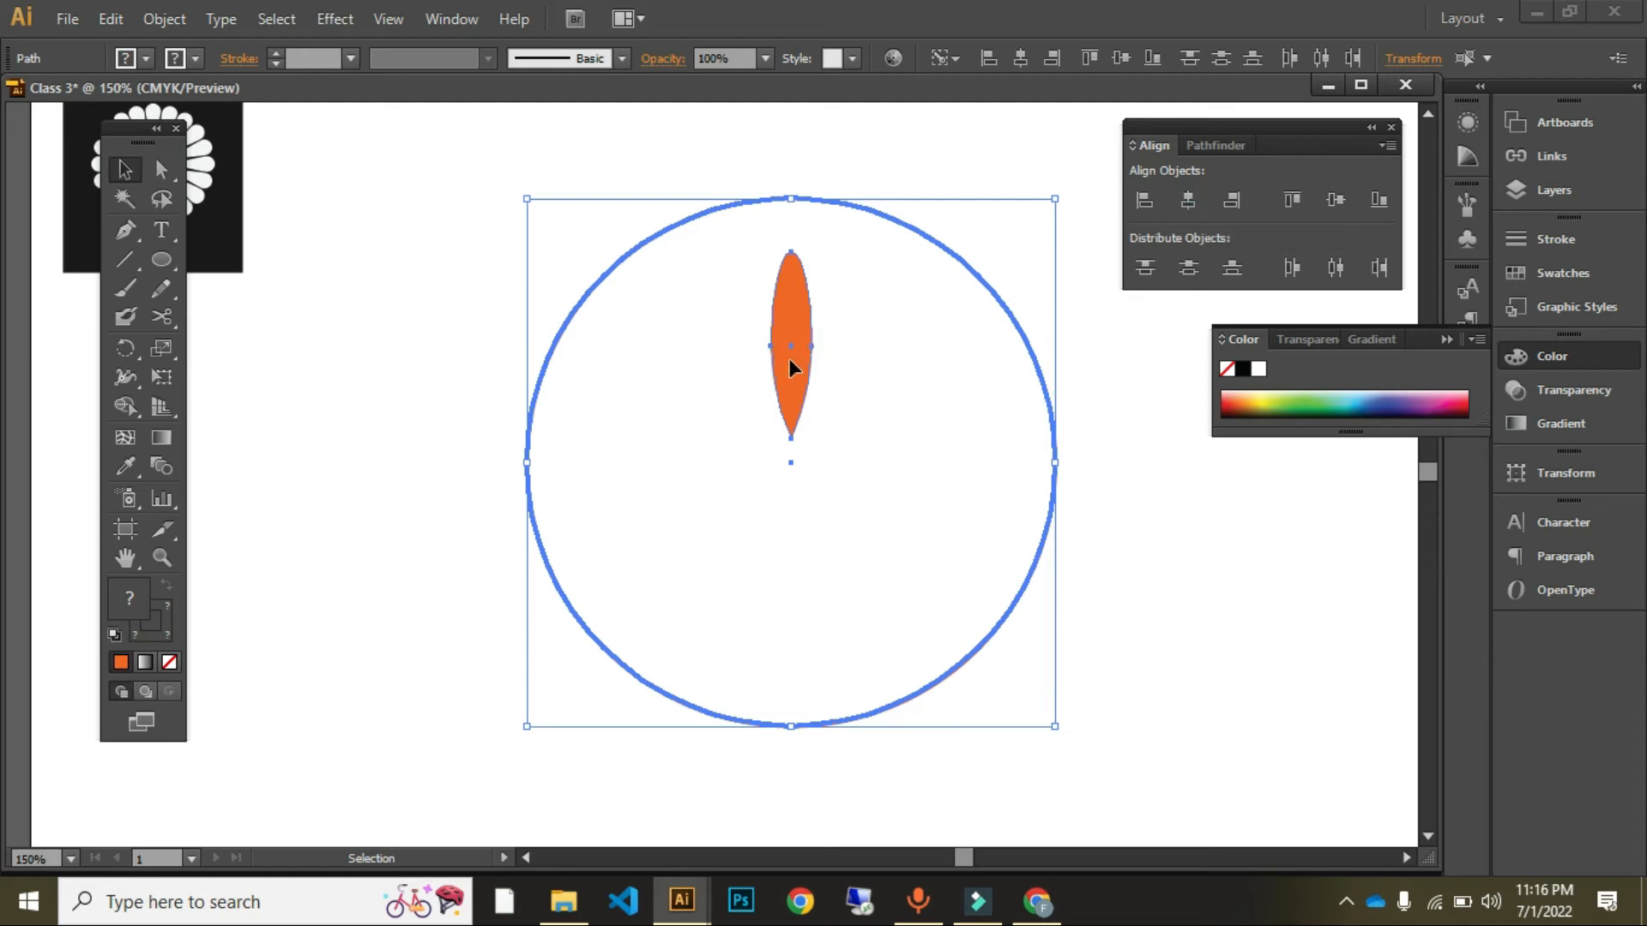
# Step: Align the petal's top edge with the top of the circle as the key object, and deselect the artwork
pyautogui.click(1300, 199)
pyautogui.click(846, 136)
pyautogui.moveTo(644, 169); pyautogui.dragTo(887, 409)
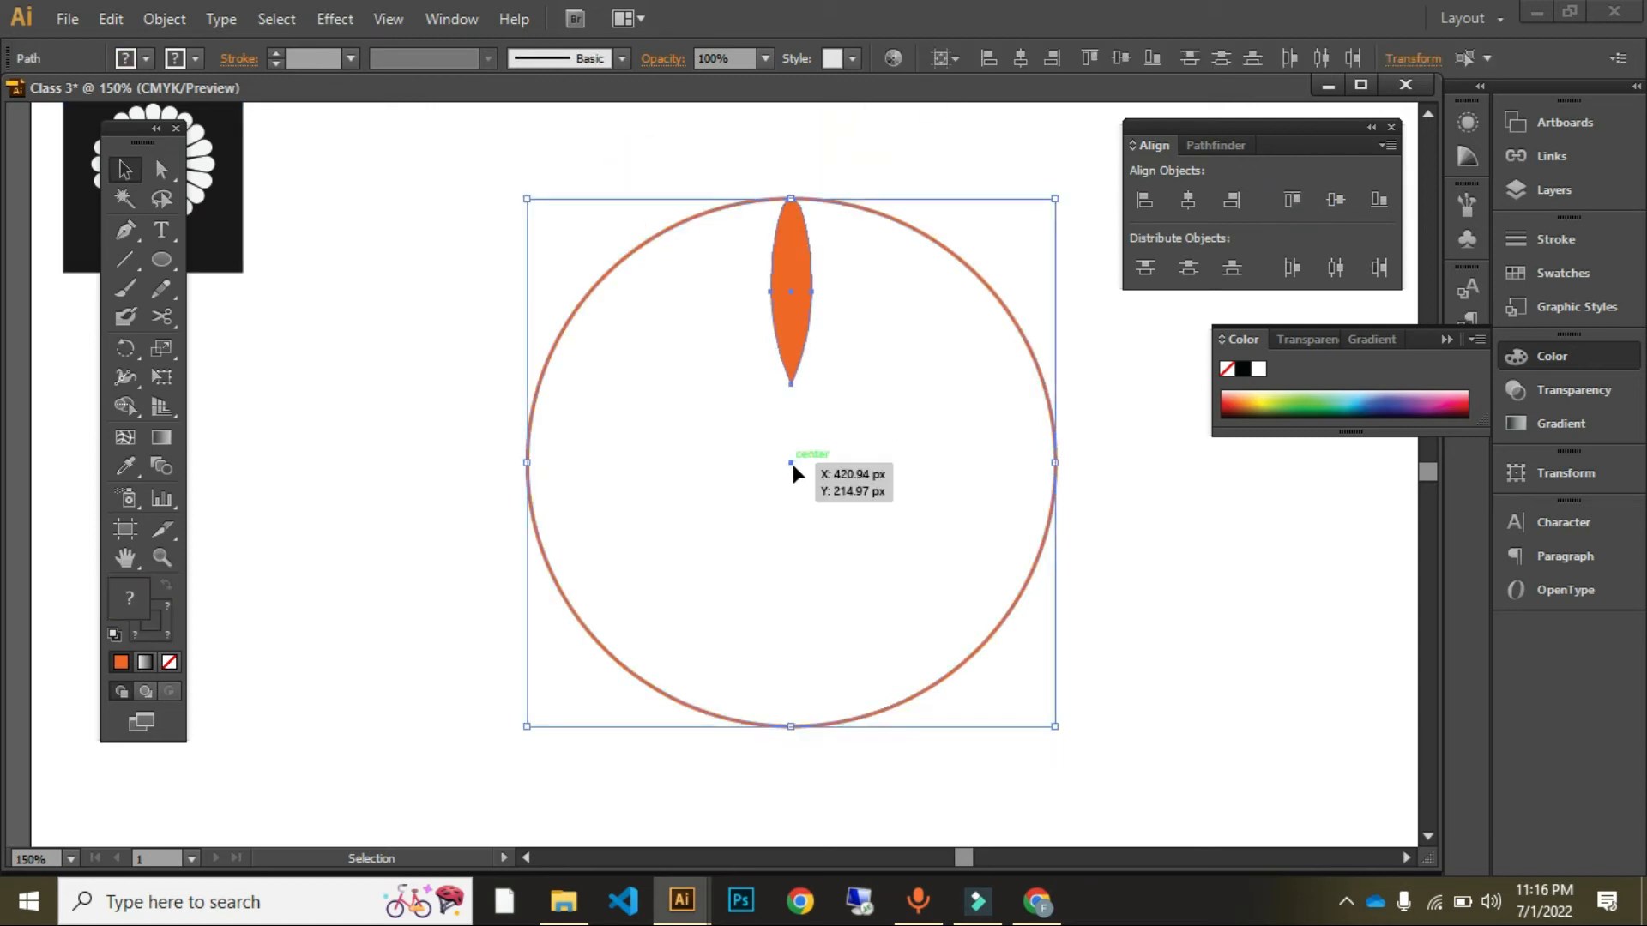
pyautogui.click(485, 283)
# Step: Rotate a copy of the petal by 15° about the circle's centre, comparing it with the preview on and off
pyautogui.click(799, 275)
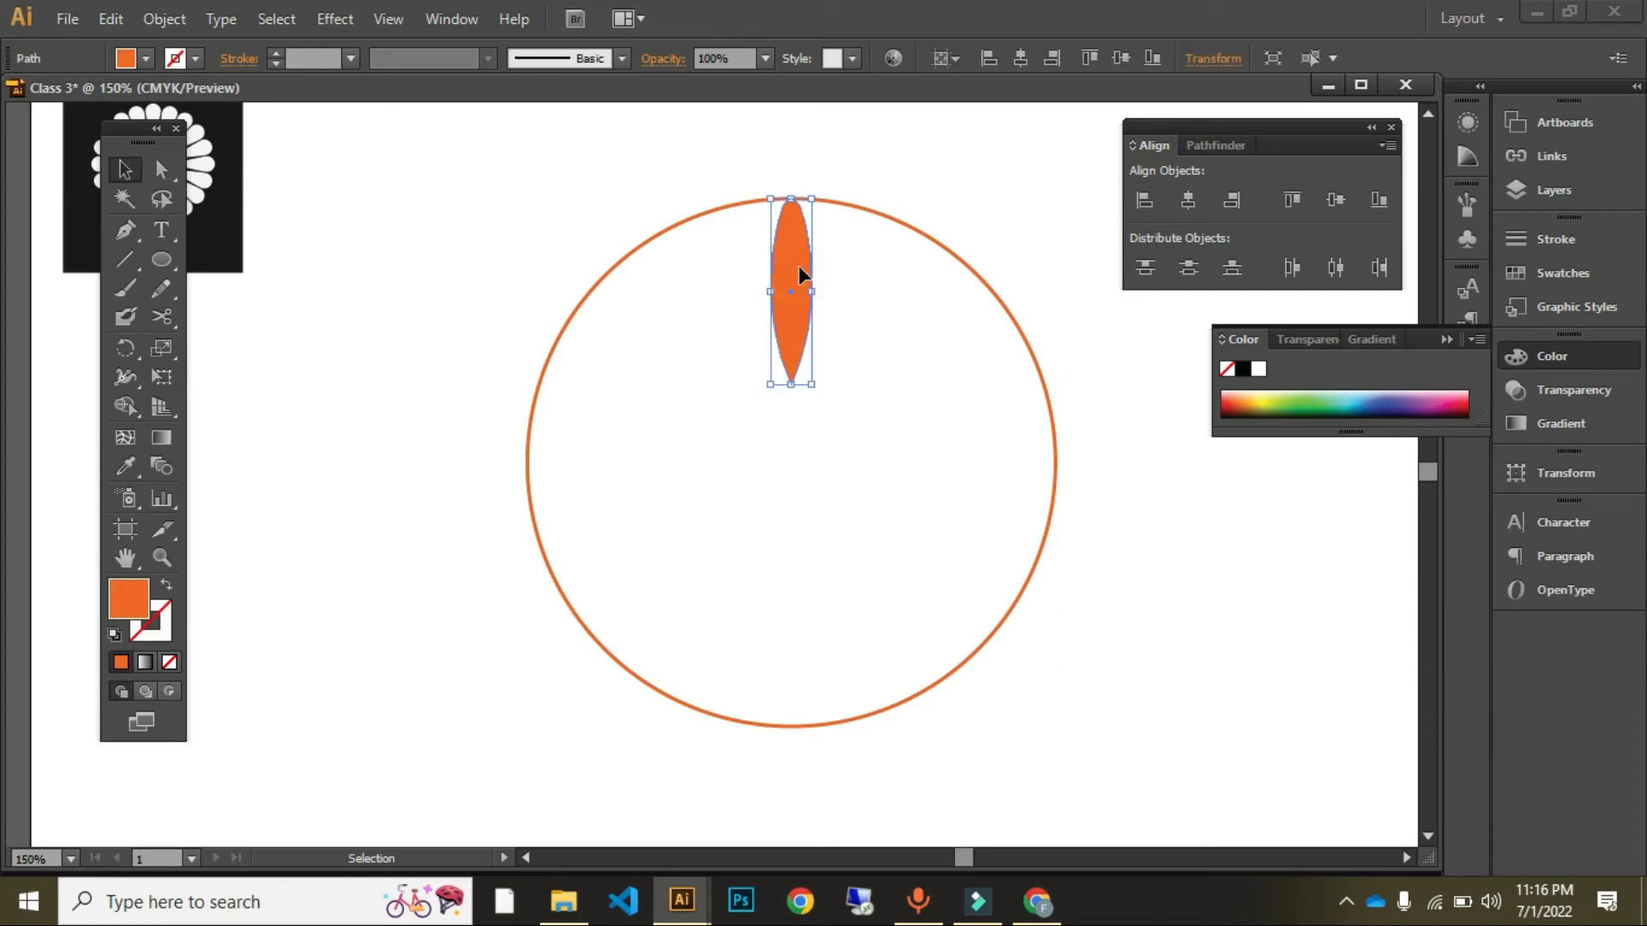
pyautogui.press('r')
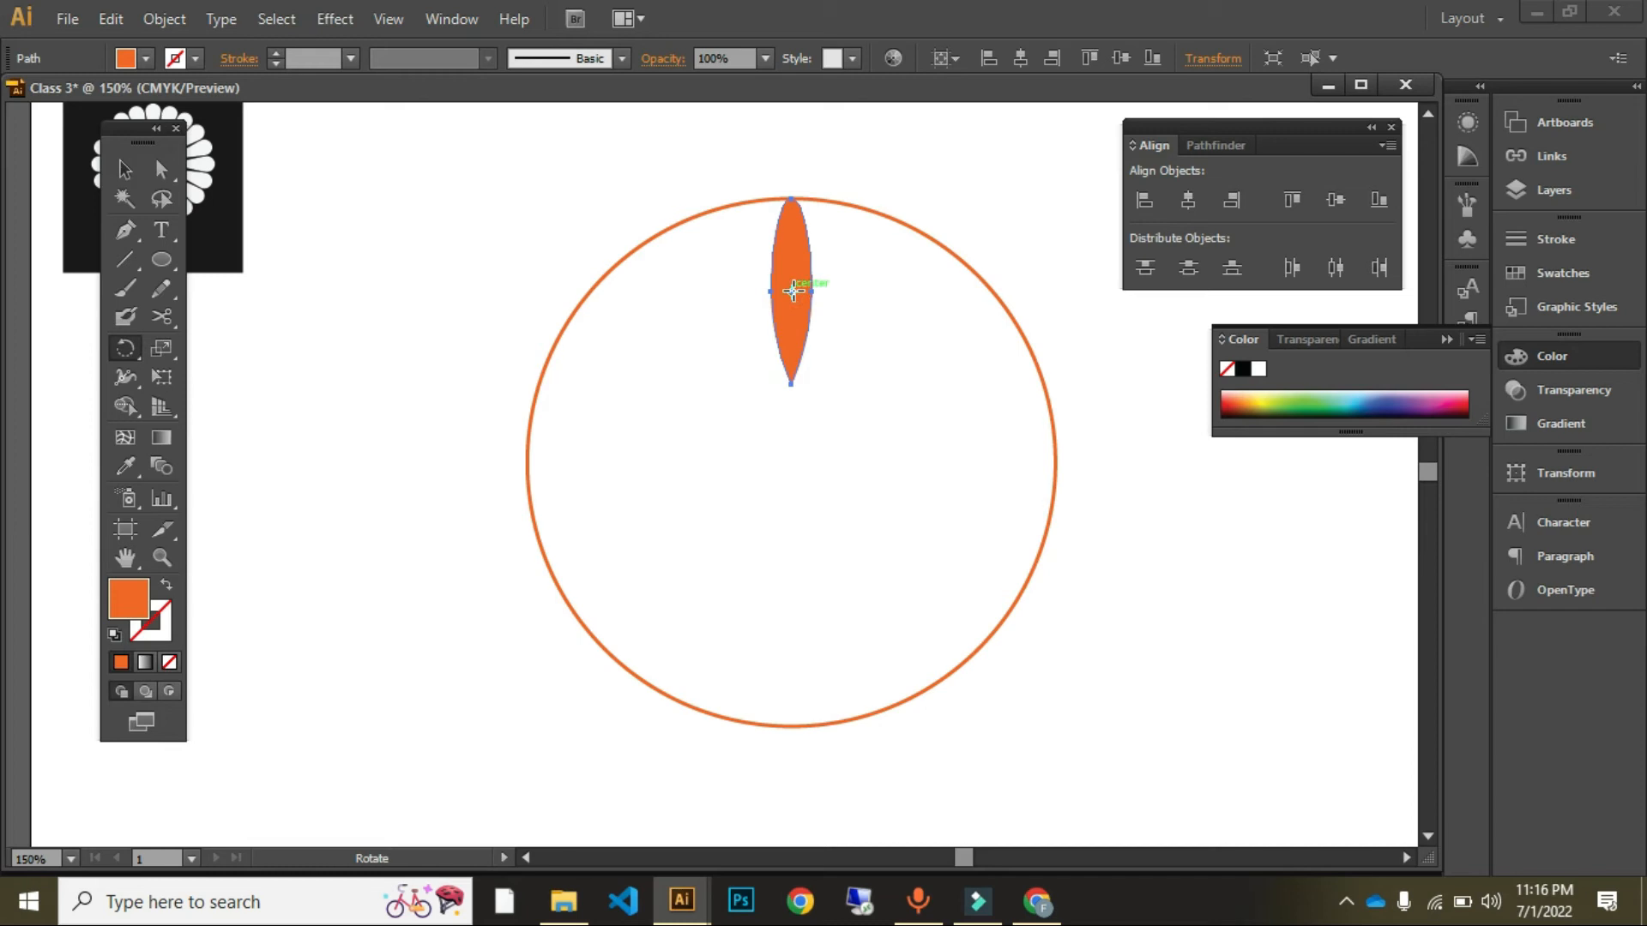
pyautogui.keyDown('alt'); pyautogui.click(793, 462); pyautogui.keyUp('alt')
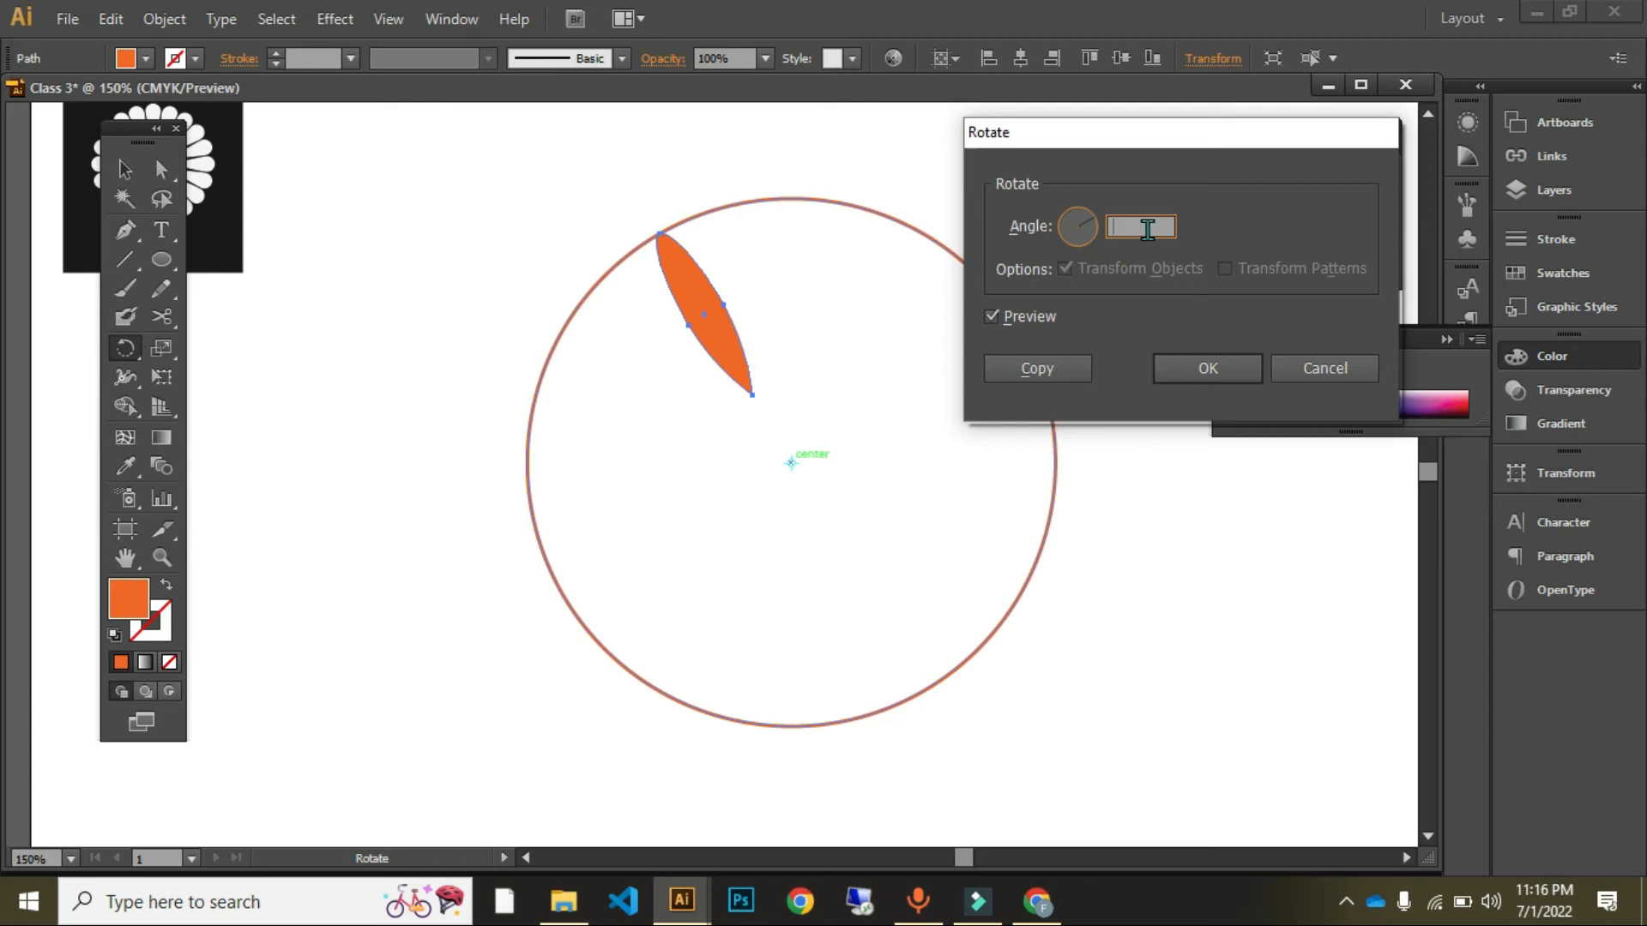
pyautogui.write('3')
pyautogui.click(995, 319)
pyautogui.click(996, 318)
pyautogui.click(996, 319)
pyautogui.click(996, 318)
pyautogui.click(996, 318)
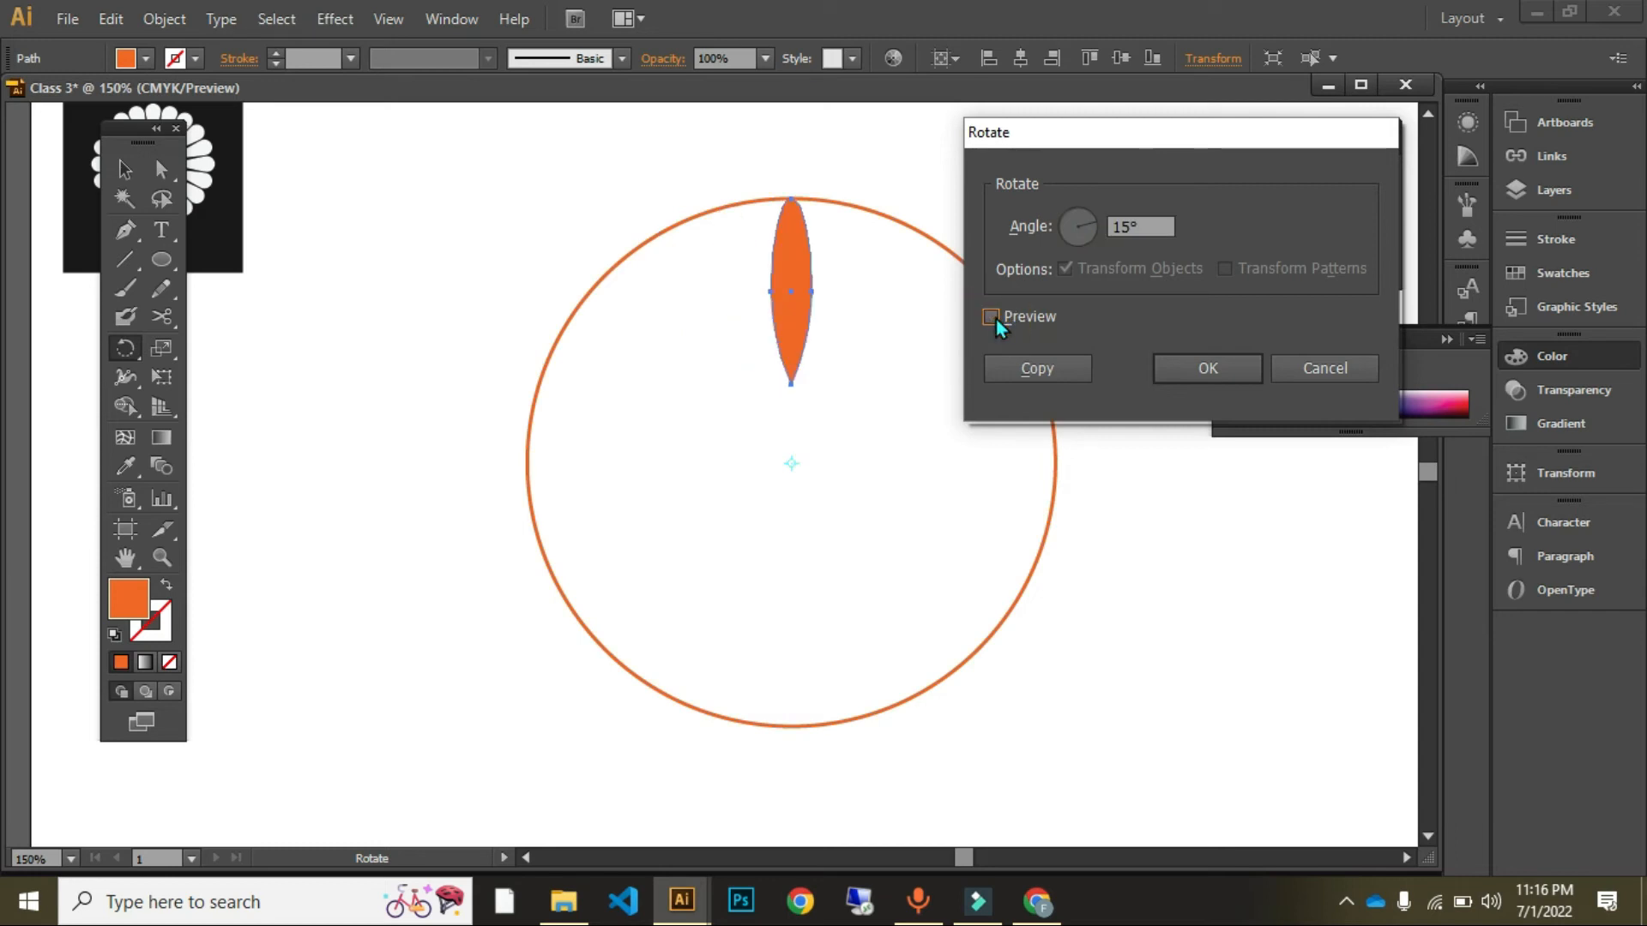
pyautogui.click(993, 317)
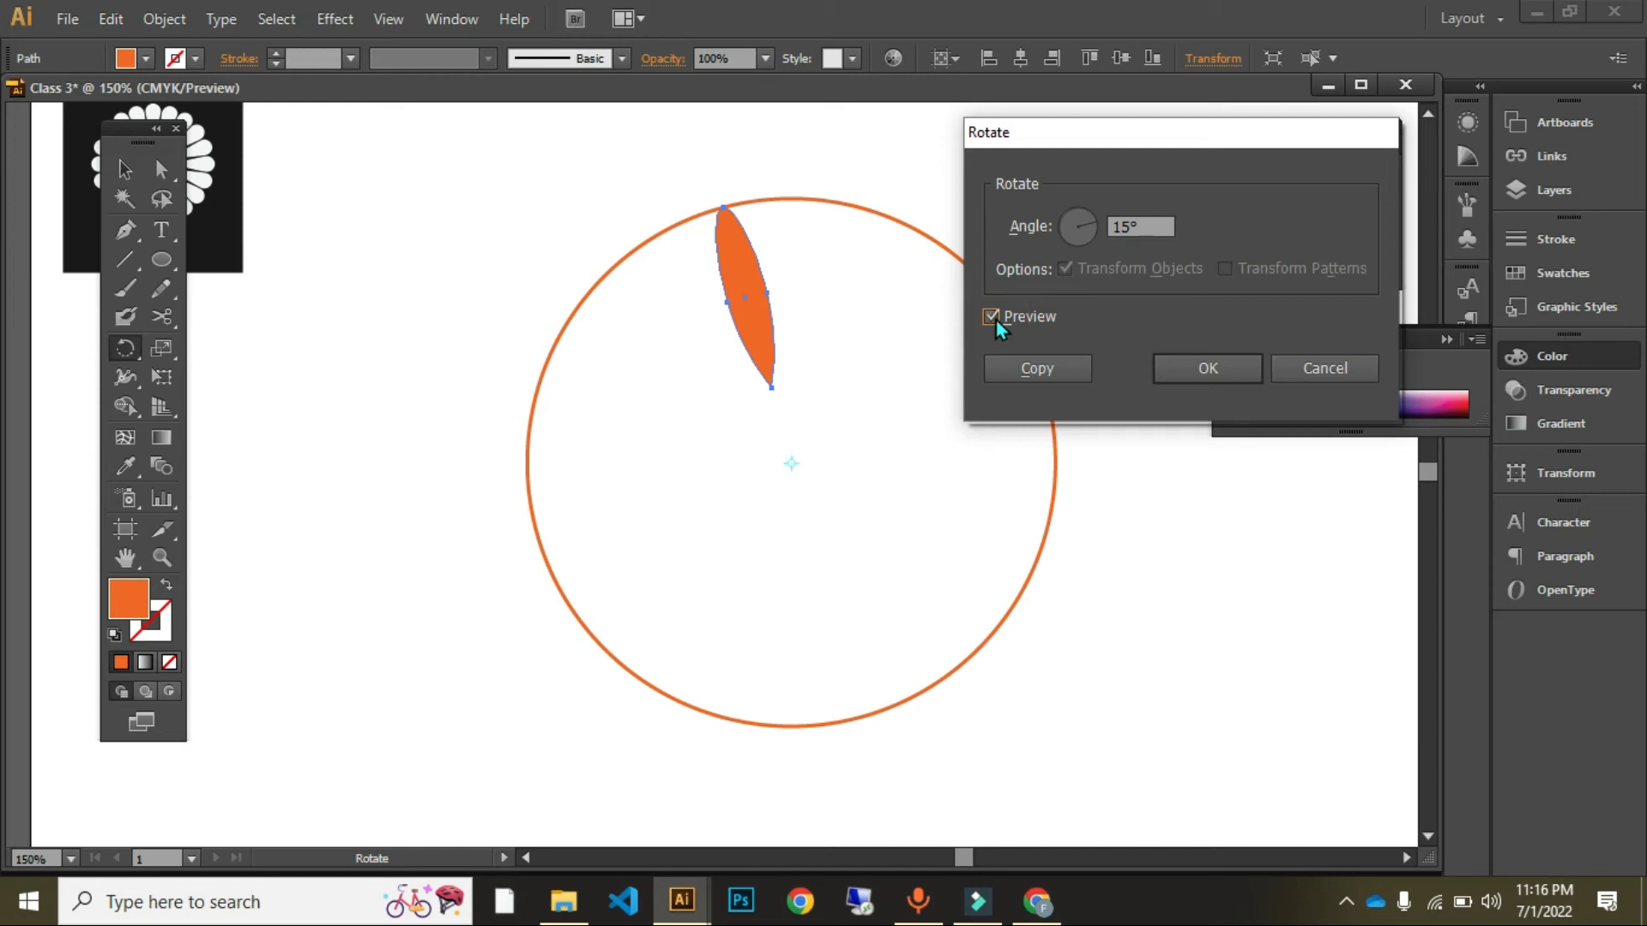
pyautogui.click(992, 317)
pyautogui.click(992, 318)
pyautogui.click(1052, 376)
# Step: Repeat the rotated copy around the circle's centre until 24 petals complete the ring, and deselect the artwork
pyautogui.hotkey('ctrl', 'd')
pyautogui.hotkey('ctrl', 'd')
pyautogui.hotkey('ctrl', 'd')
pyautogui.hotkey('ctrl', 'd')
pyautogui.hotkey('ctrl', 'd')
pyautogui.hotkey('ctrl', 'd')
pyautogui.hotkey('ctrl', 'd')
pyautogui.hotkey('ctrl', 'd')
pyautogui.hotkey('ctrl', 'd')
pyautogui.hotkey('ctrl', 'd')
pyautogui.hotkey('ctrl', 'd')
pyautogui.hotkey('ctrl', 'd')
pyautogui.hotkey('ctrl', 'd')
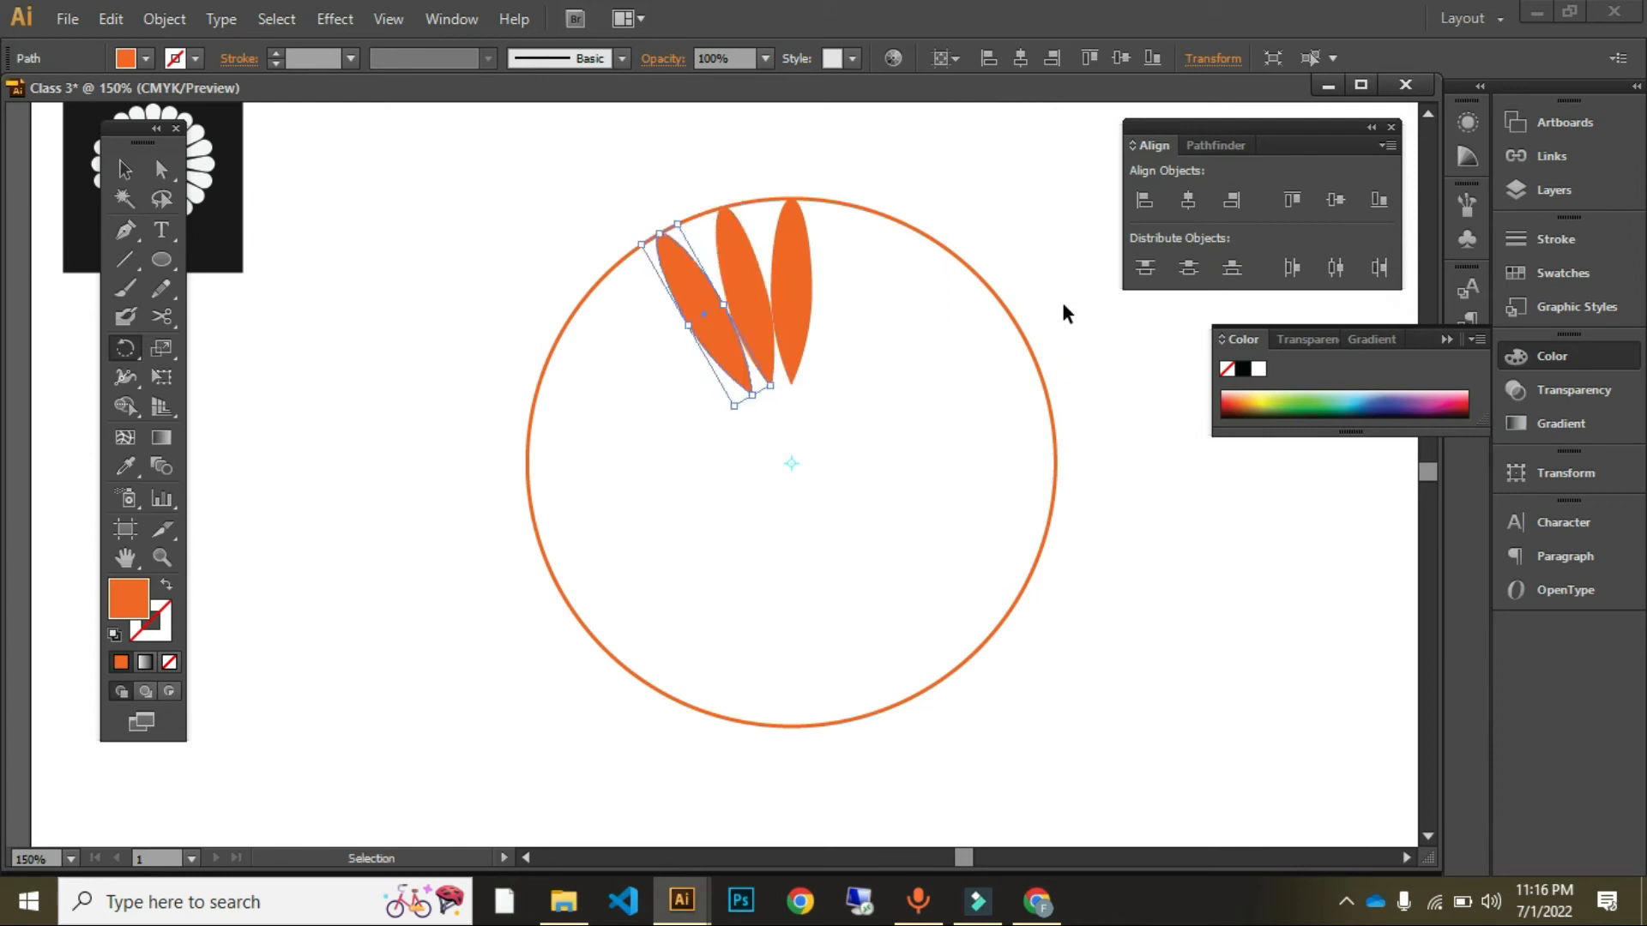
pyautogui.hotkey('ctrl', 'd')
pyautogui.hotkey('ctrl', 'd')
pyautogui.hotkey('ctrl', 'd')
pyautogui.hotkey('ctrl', 'd')
pyautogui.hotkey('ctrl', 'd')
pyautogui.hotkey('ctrl', 'd')
pyautogui.hotkey('ctrl', 'd')
pyautogui.hotkey('ctrl', 'd')
pyautogui.hotkey('ctrl', 'd')
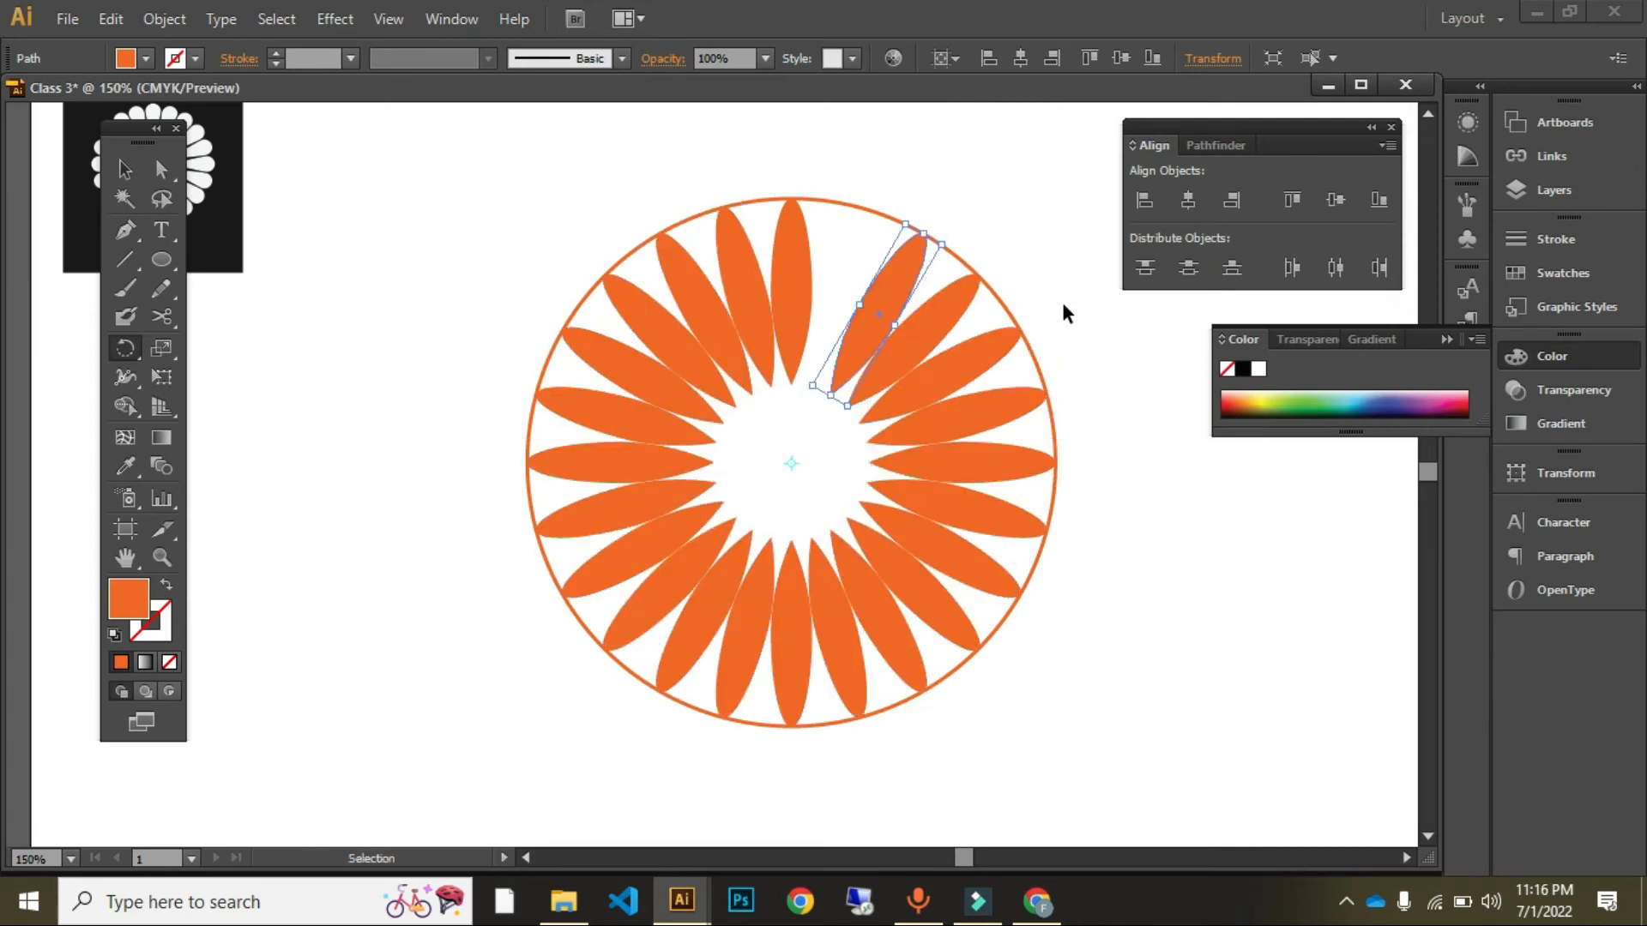
pyautogui.press('v')
pyautogui.click(501, 307)
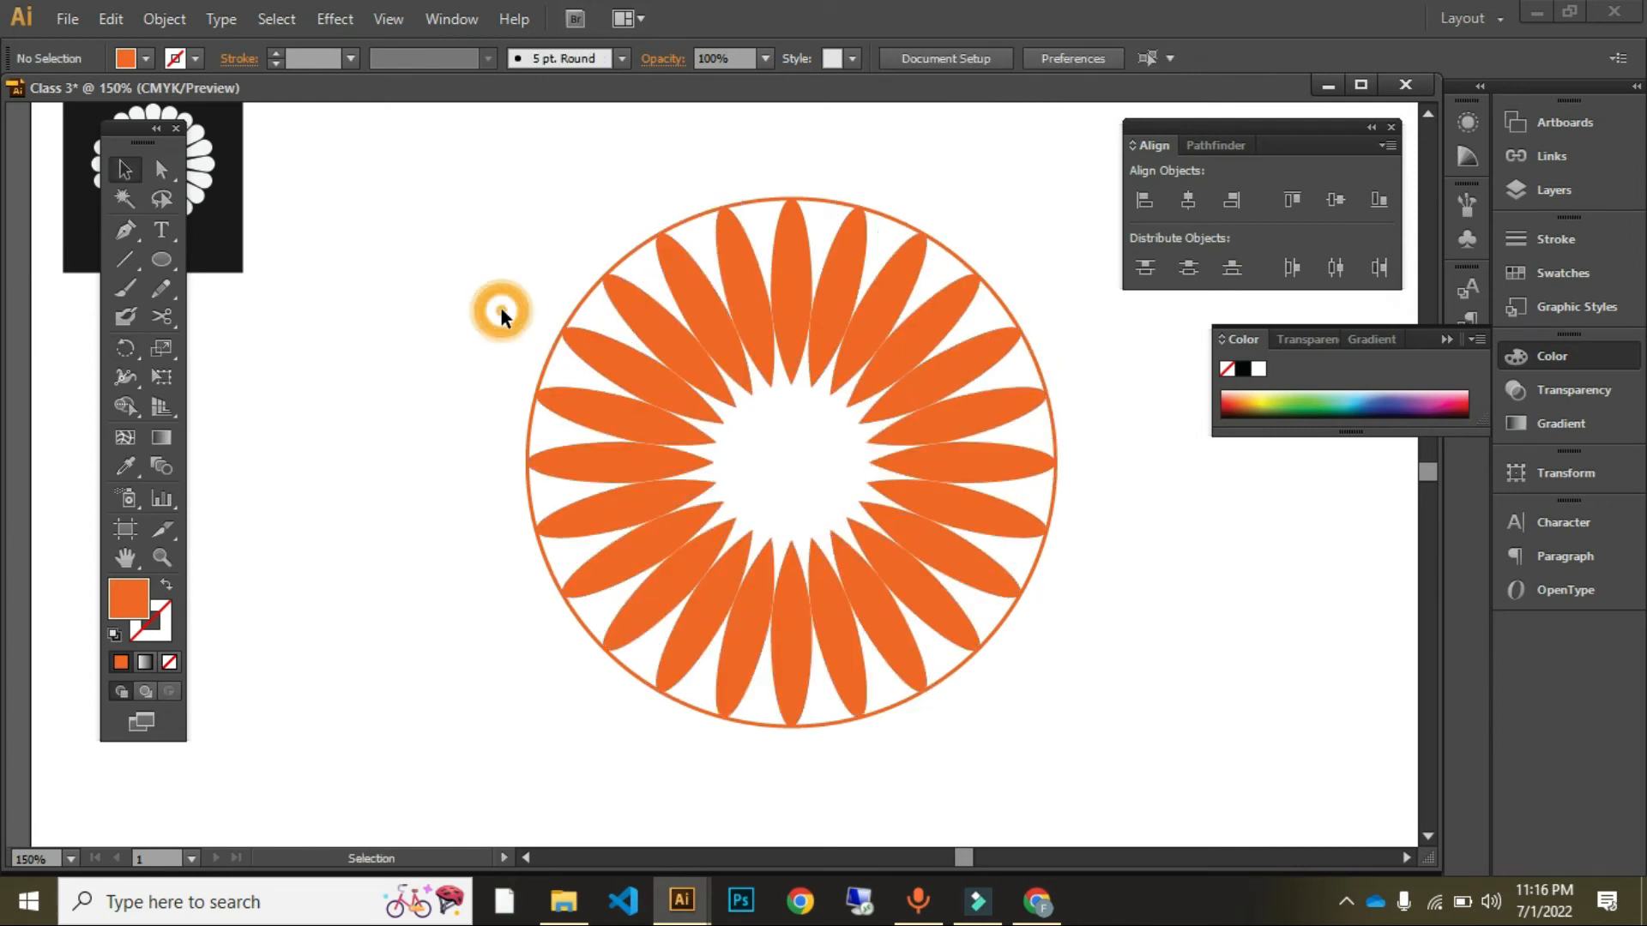
# Step: Delete the orange guide circle around the finished petals
pyautogui.press('z')
pyautogui.keyDown('alt'); pyautogui.click(633, 320); pyautogui.keyUp('alt')
pyautogui.click(560, 339)
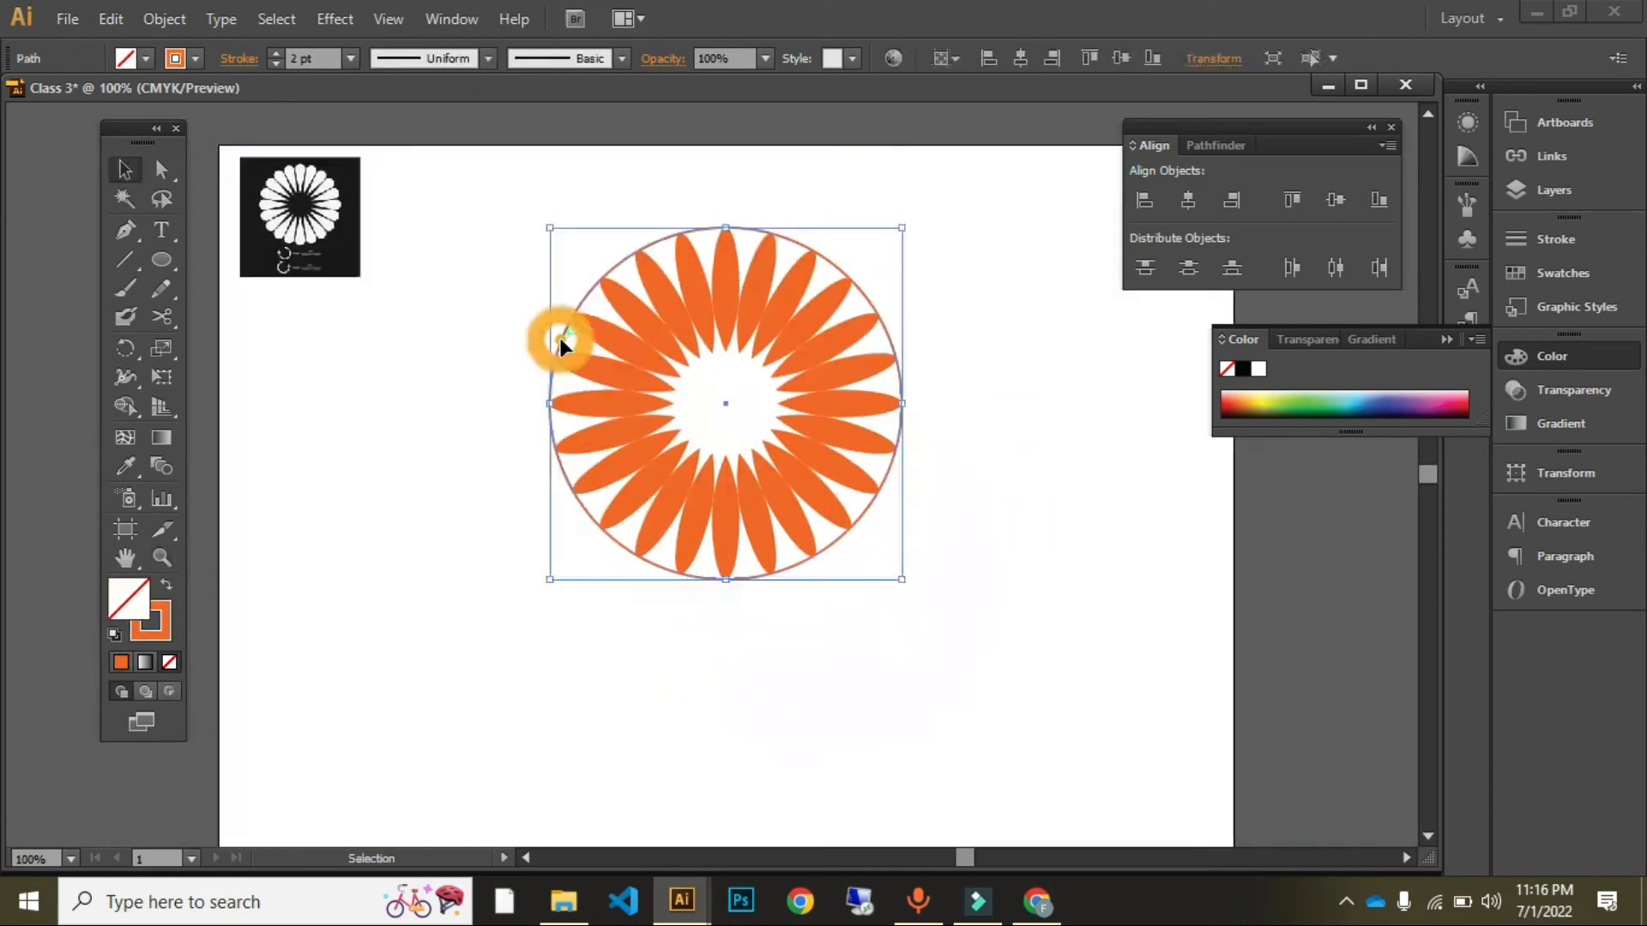
pyautogui.press('Delete')
# Step: Select all the petals, fill them with black, and reselect the whole flower
pyautogui.moveTo(530, 226); pyautogui.dragTo(1142, 726)
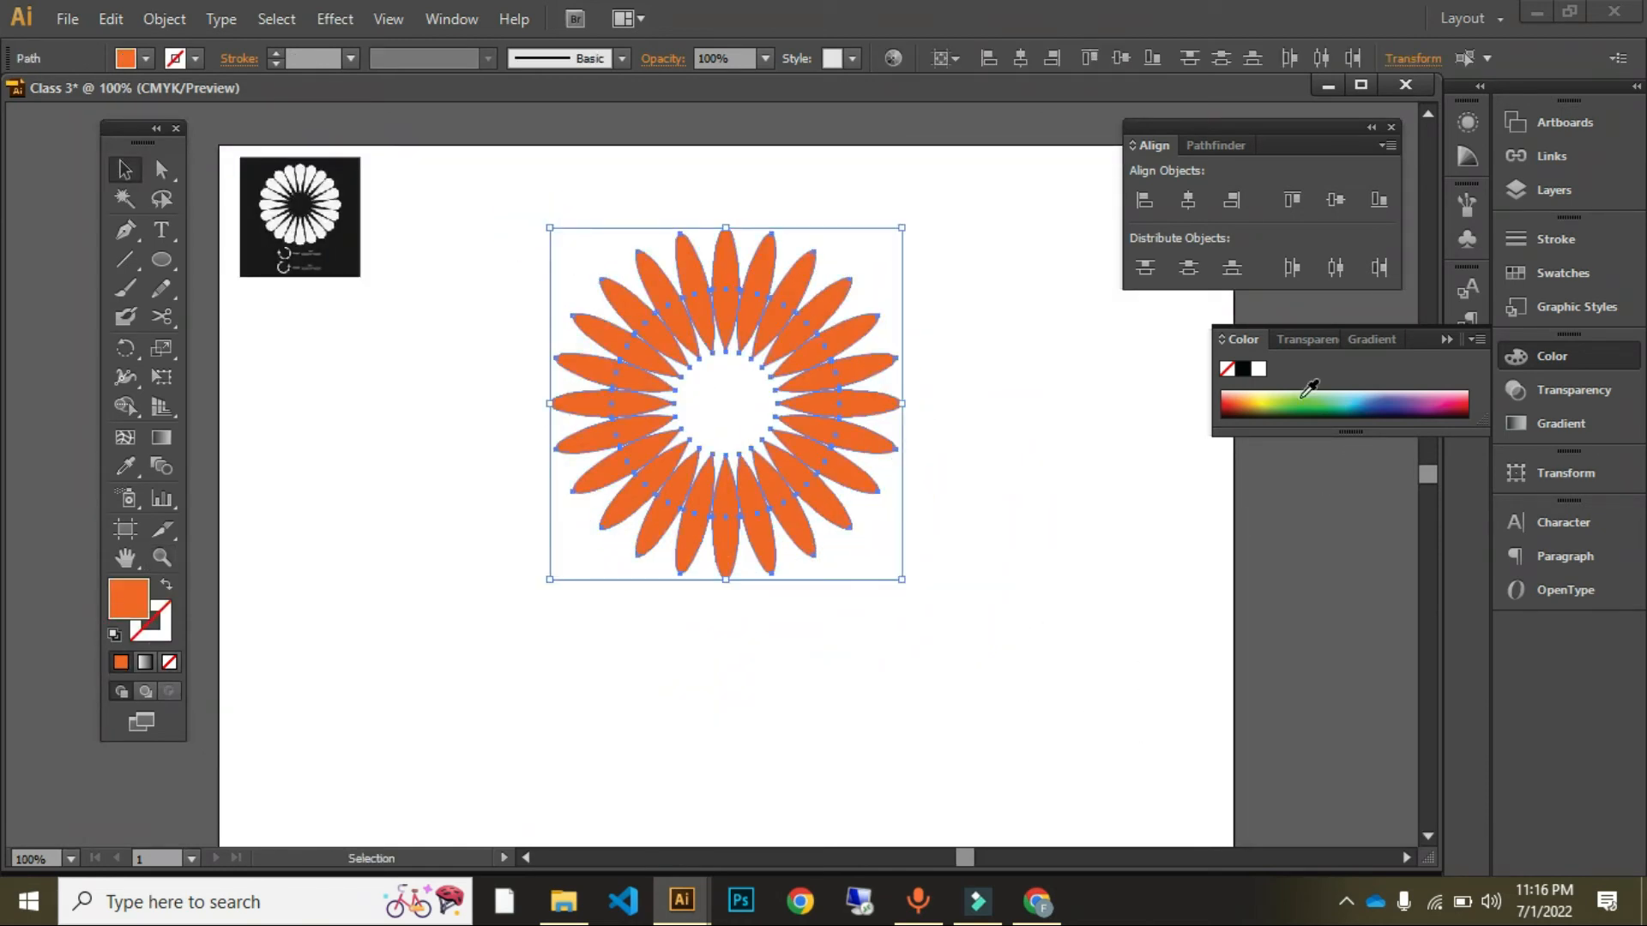
pyautogui.click(1243, 369)
pyautogui.click(977, 391)
pyautogui.moveTo(502, 237); pyautogui.dragTo(981, 657)
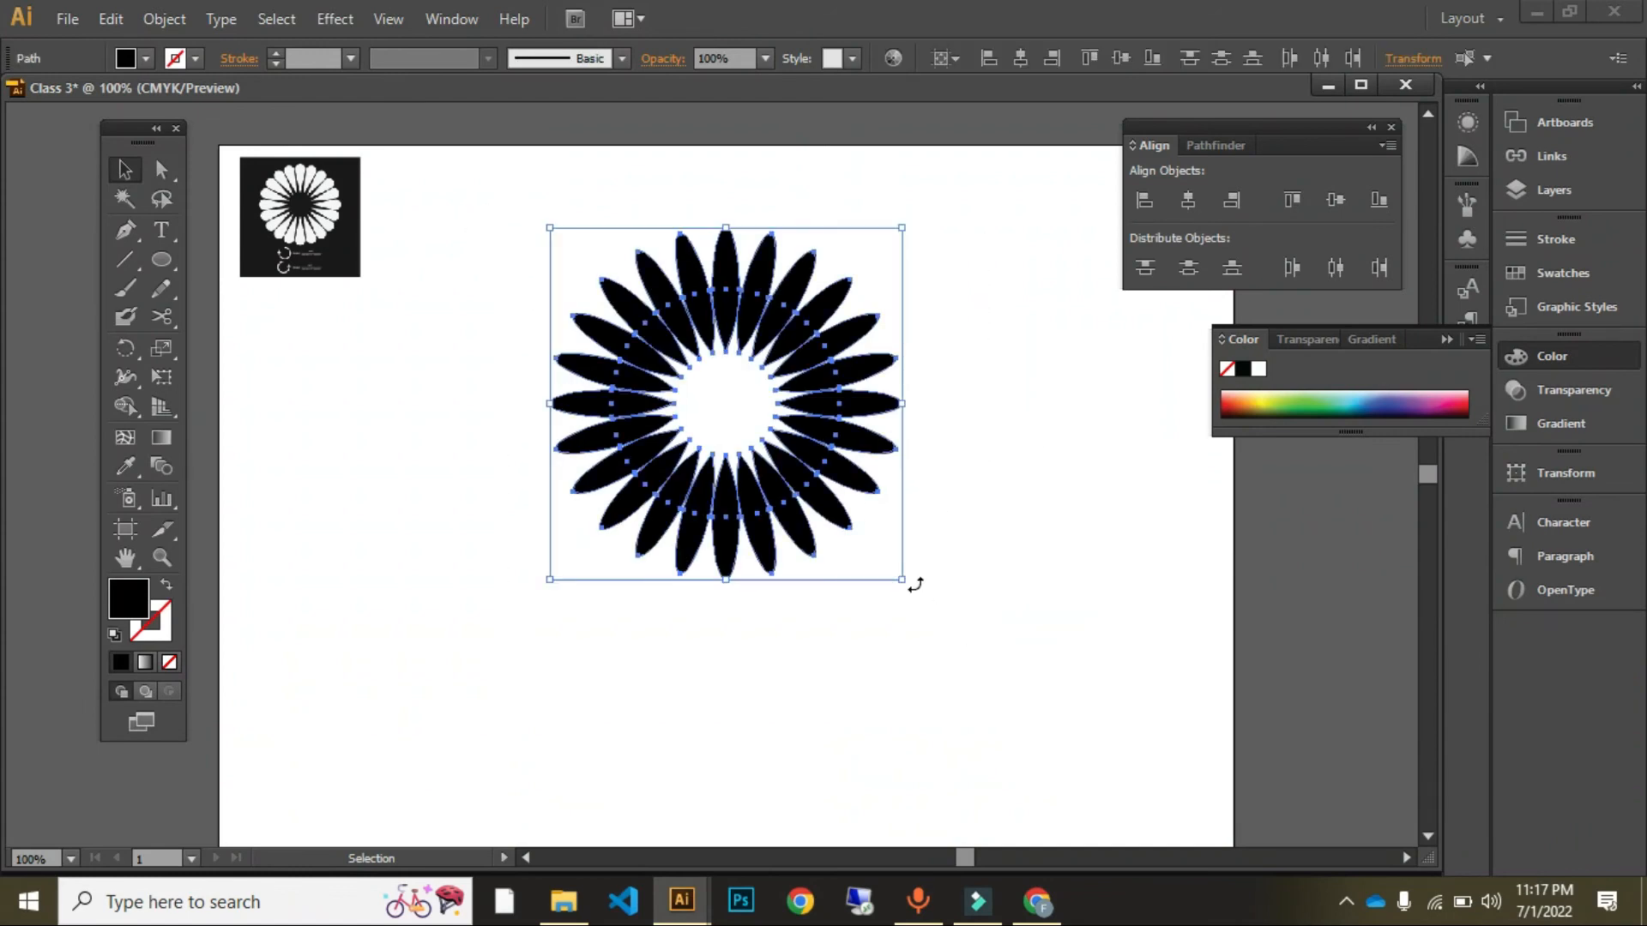
# Step: Undo the black fill and delete all the petals from the artboard
pyautogui.press('a')
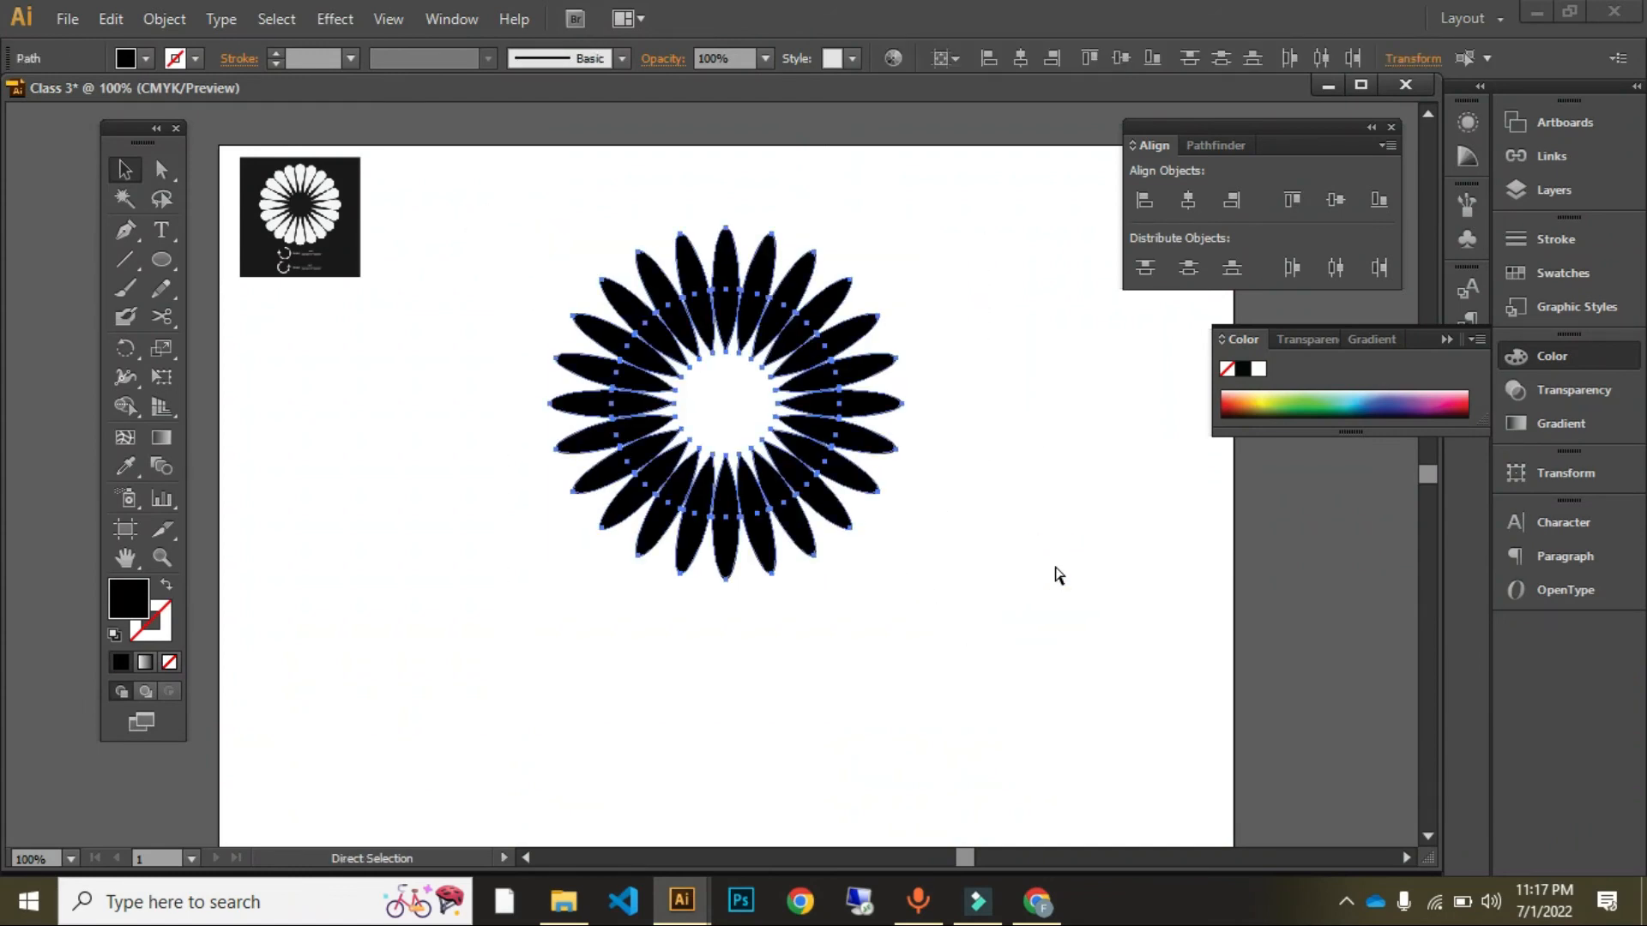
pyautogui.hotkey('ctrl', 'z')
pyautogui.press('v')
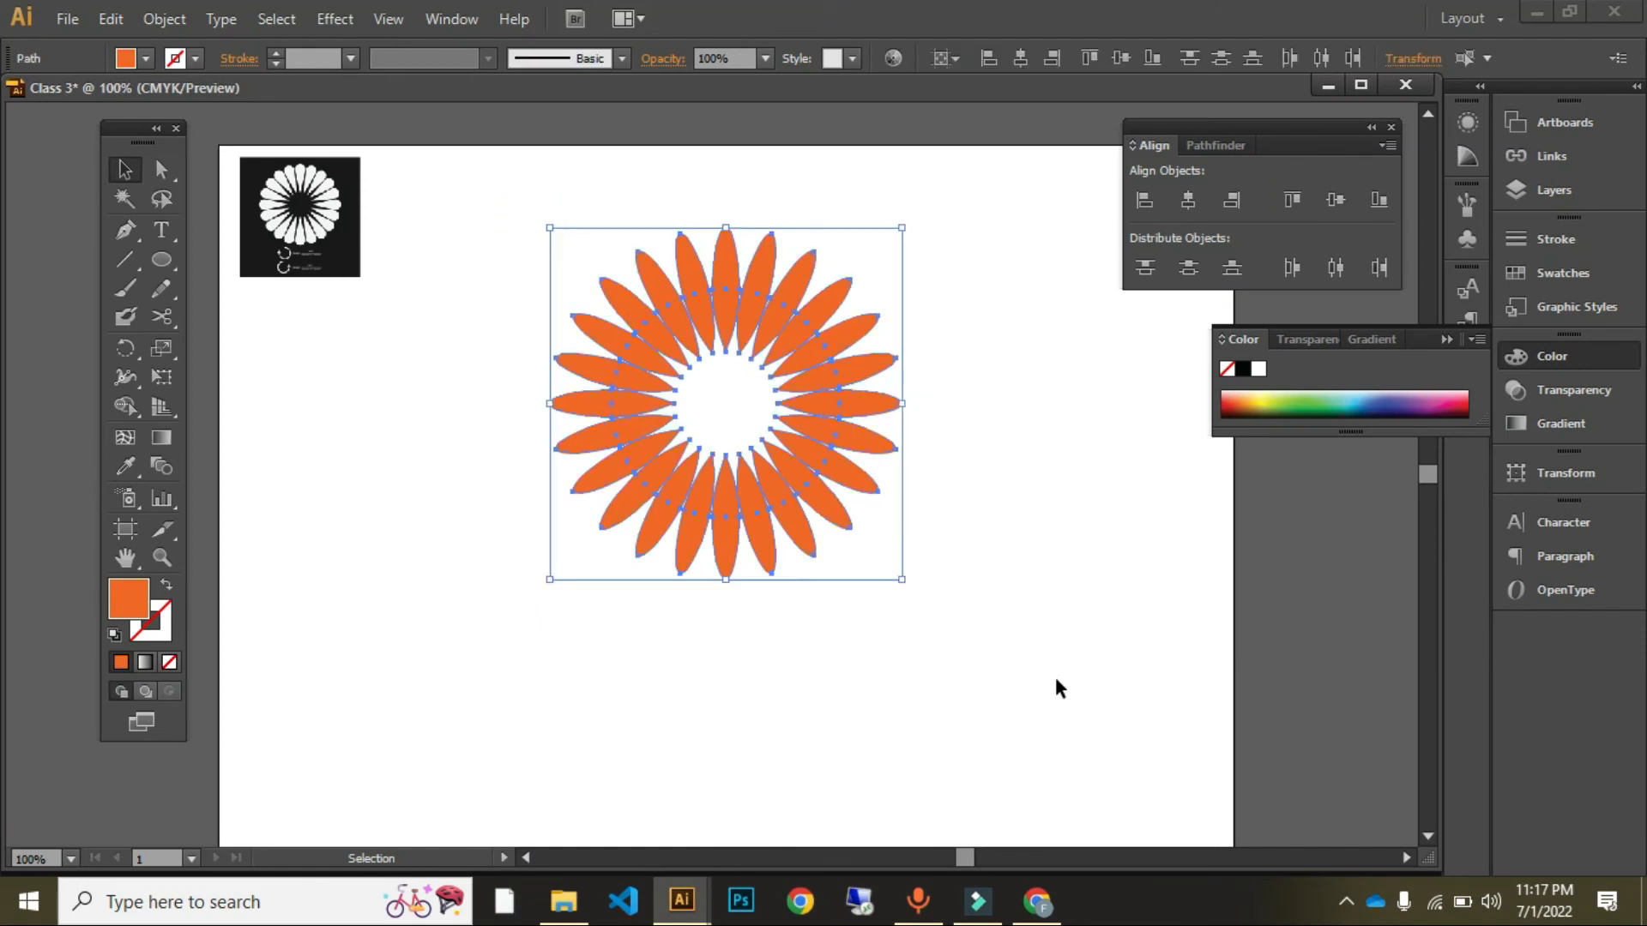
pyautogui.press('Delete')
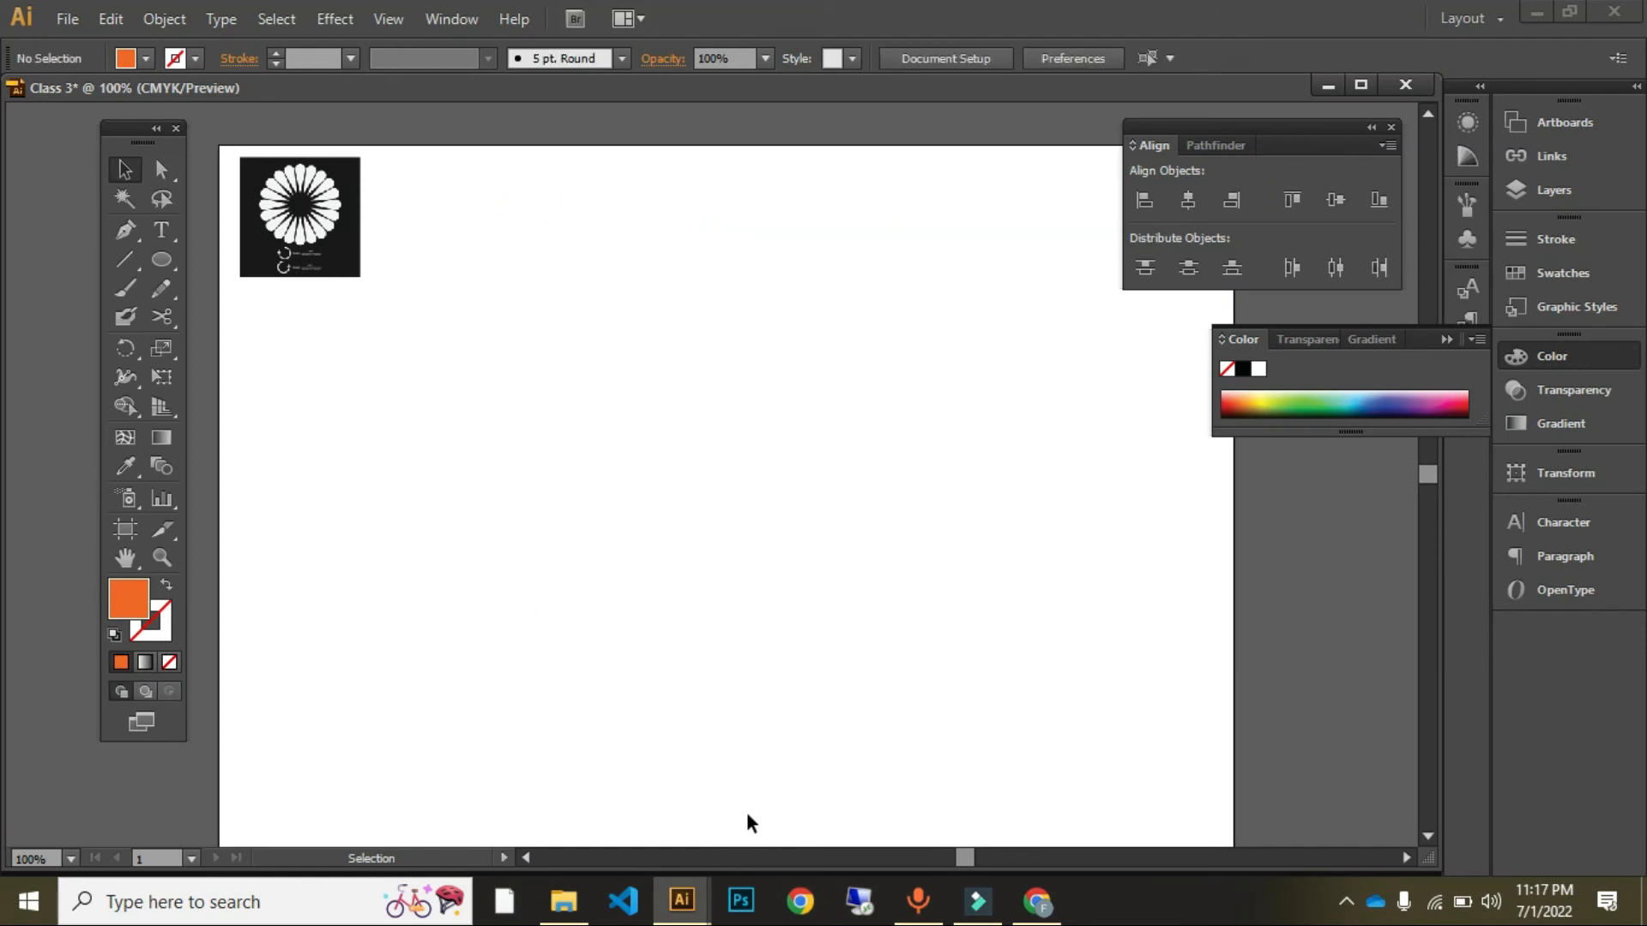
# Step: Place images.png from File Explorer on the artboard and position it near the upper edge beside the flower reference
pyautogui.click(562, 901)
pyautogui.moveTo(867, 219); pyautogui.dragTo(722, 247)
pyautogui.press('space')
pyautogui.press('space')
pyautogui.moveTo(699, 416); pyautogui.dragTo(859, 747)
pyautogui.moveTo(829, 640); pyautogui.dragTo(786, 436)
pyautogui.moveTo(881, 637); pyautogui.dragTo(782, 430)
pyautogui.press('space')
pyautogui.moveTo(985, 652); pyautogui.dragTo(849, 461)
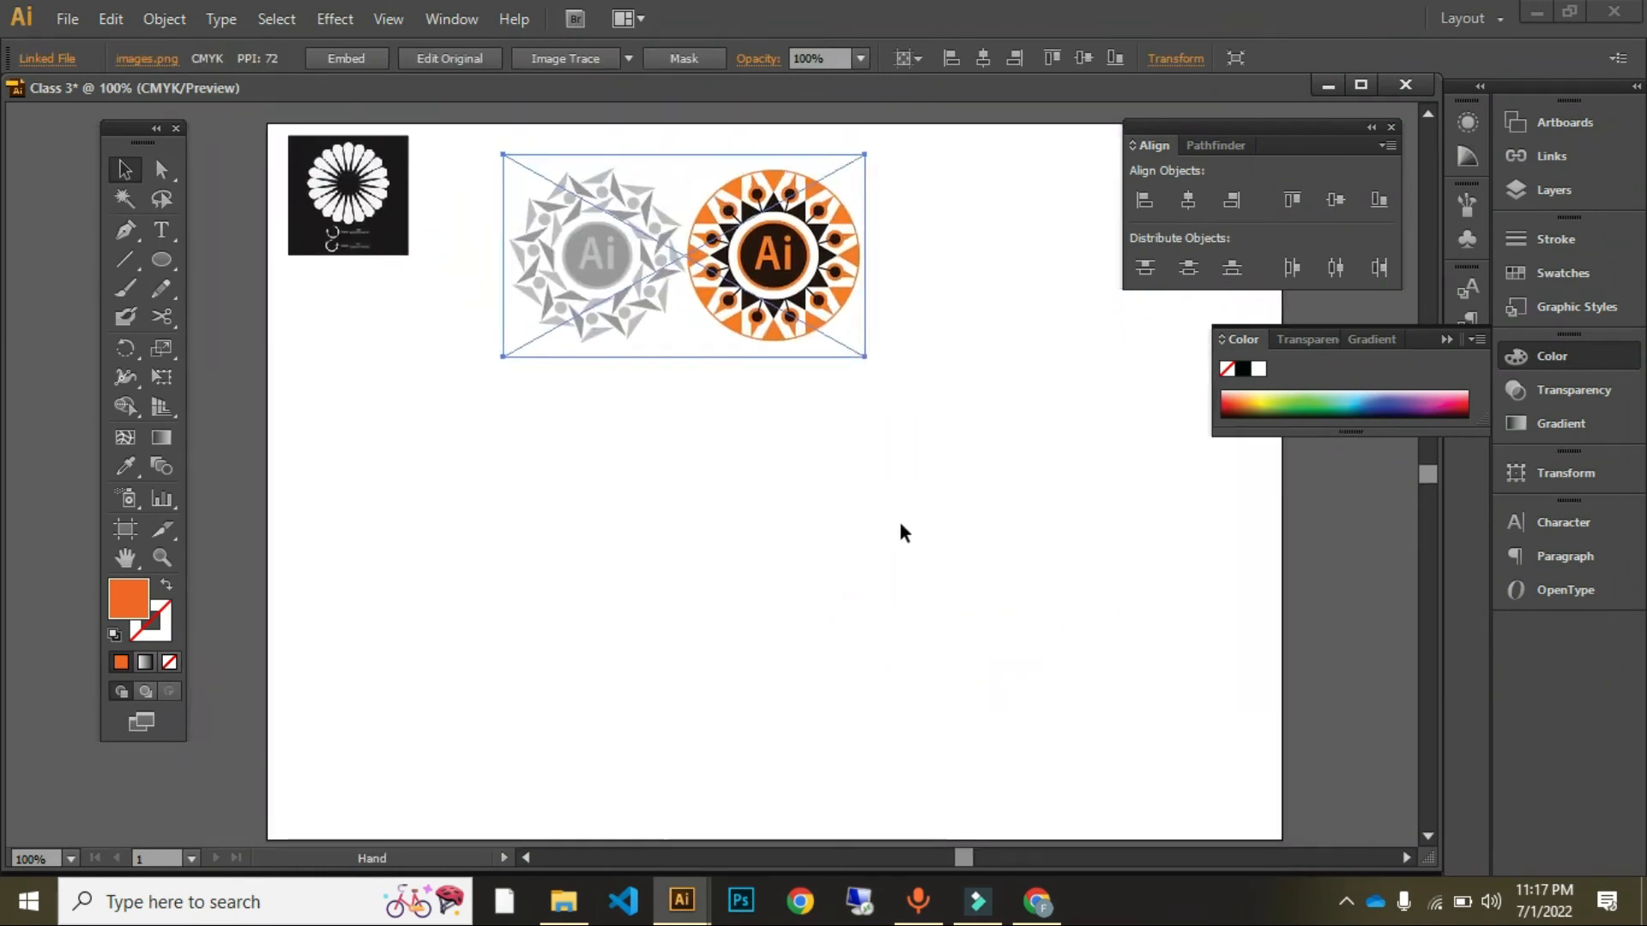
pyautogui.click(697, 234)
pyautogui.moveTo(828, 350); pyautogui.dragTo(800, 339)
pyautogui.click(831, 471)
# Step: Draw a large circle below the placed reference logos and swap its fill and stroke to leave only an orange outline
pyautogui.press('space')
pyautogui.moveTo(963, 475); pyautogui.dragTo(929, 443)
pyautogui.click(162, 259)
pyautogui.moveTo(475, 386)
pyautogui.mouseDown()
pyautogui.moveTo(548, 453)
pyautogui.moveTo(856, 610)
pyautogui.moveTo(898, 596)
pyautogui.mouseUp()
pyautogui.press('v')
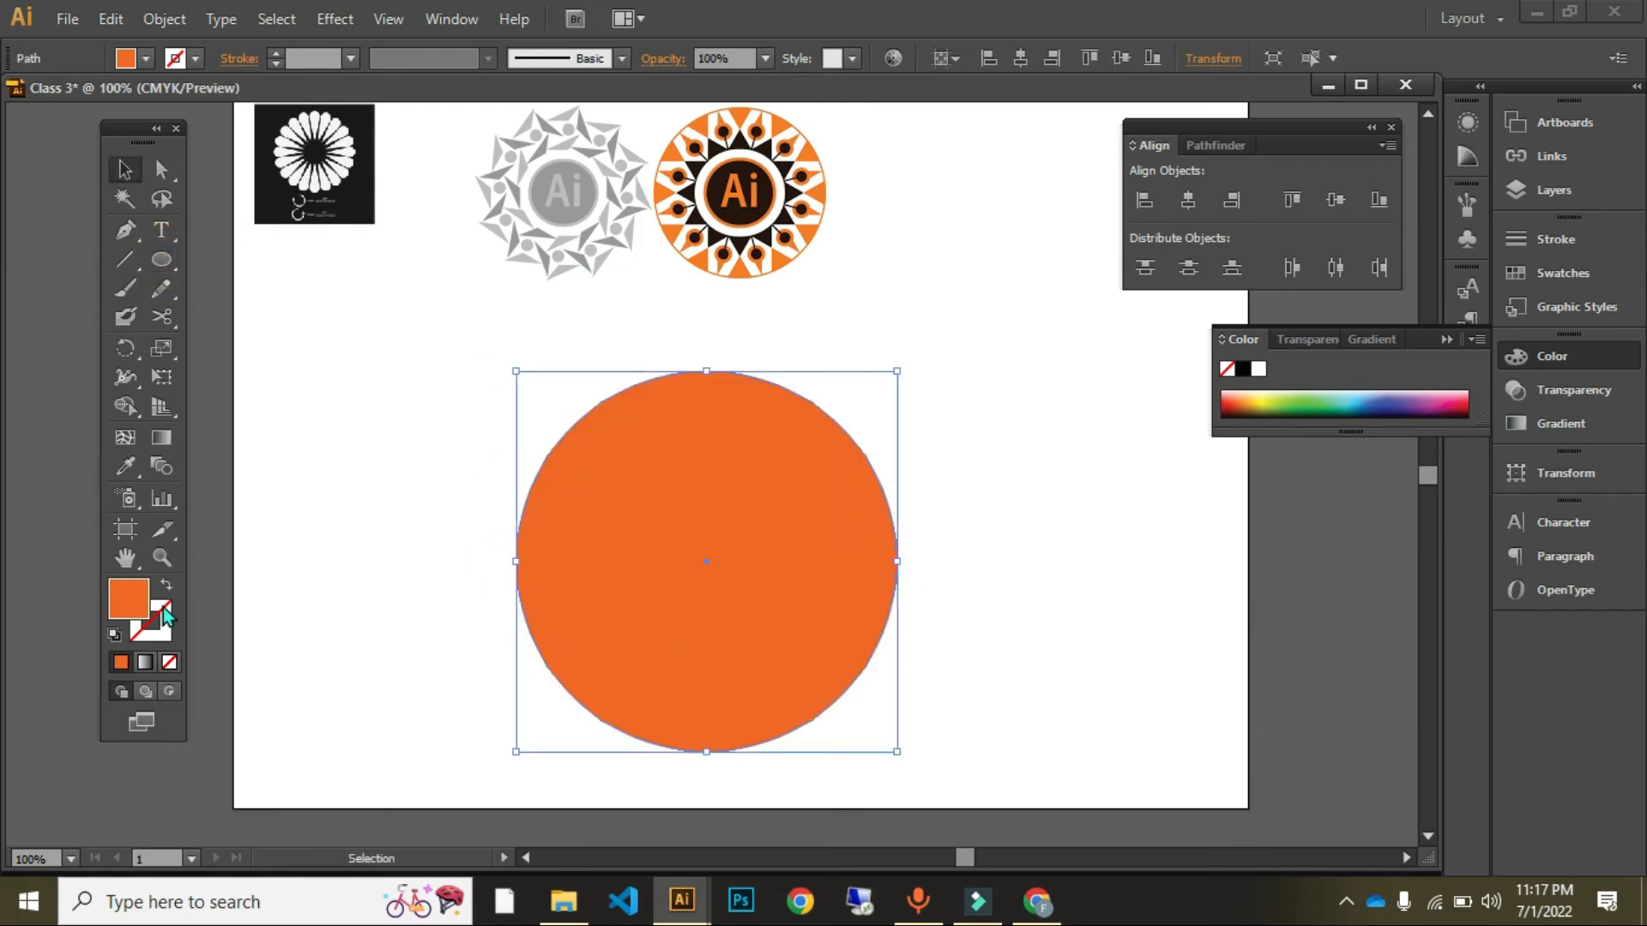
pyautogui.click(166, 584)
pyautogui.click(355, 533)
# Step: Move the circle outline slightly to the right and deselect it
pyautogui.moveTo(412, 411); pyautogui.dragTo(933, 611)
pyautogui.click(426, 452)
pyautogui.moveTo(481, 383); pyautogui.dragTo(617, 489)
pyautogui.click(297, 419)
# Step: Draw a small downward-pointing triangle with the Polygon tool to the upper left of the circle
pyautogui.moveTo(167, 271); pyautogui.dragTo(278, 345)
pyautogui.moveTo(367, 340); pyautogui.dragTo(398, 463)
pyautogui.press('Down')
pyautogui.press('Down')
pyautogui.press('Down')
pyautogui.press('v')
pyautogui.click(282, 361)
# Step: Select the triangle together with the circle and centre both horizontally on the artboard
pyautogui.moveTo(283, 359); pyautogui.dragTo(853, 641)
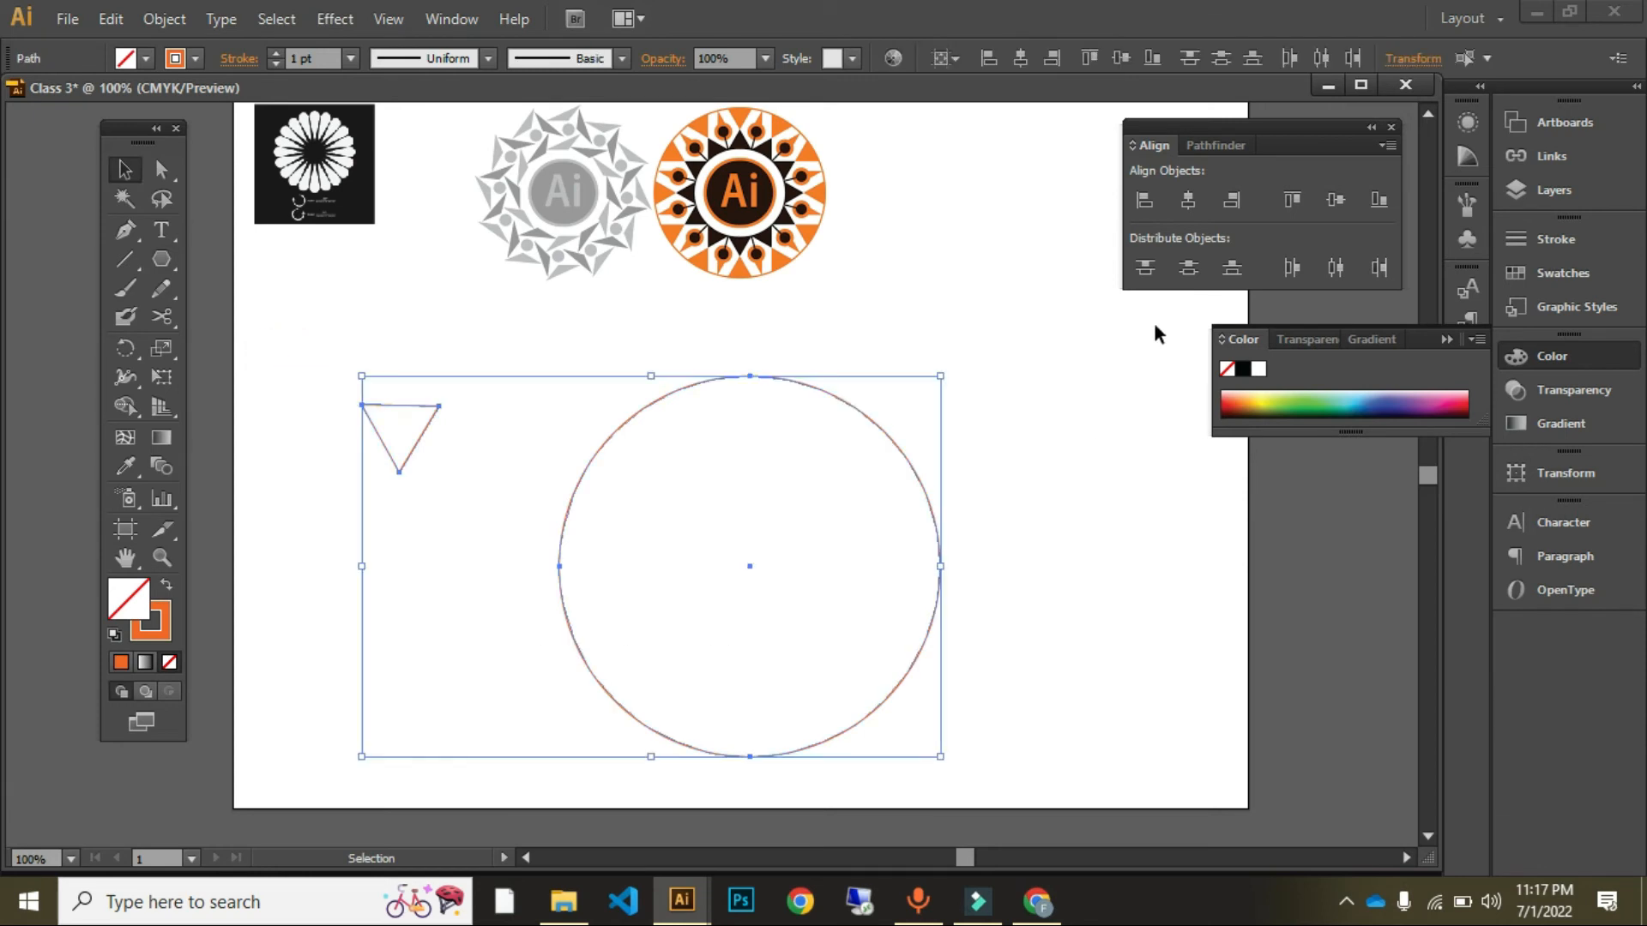
pyautogui.click(1199, 202)
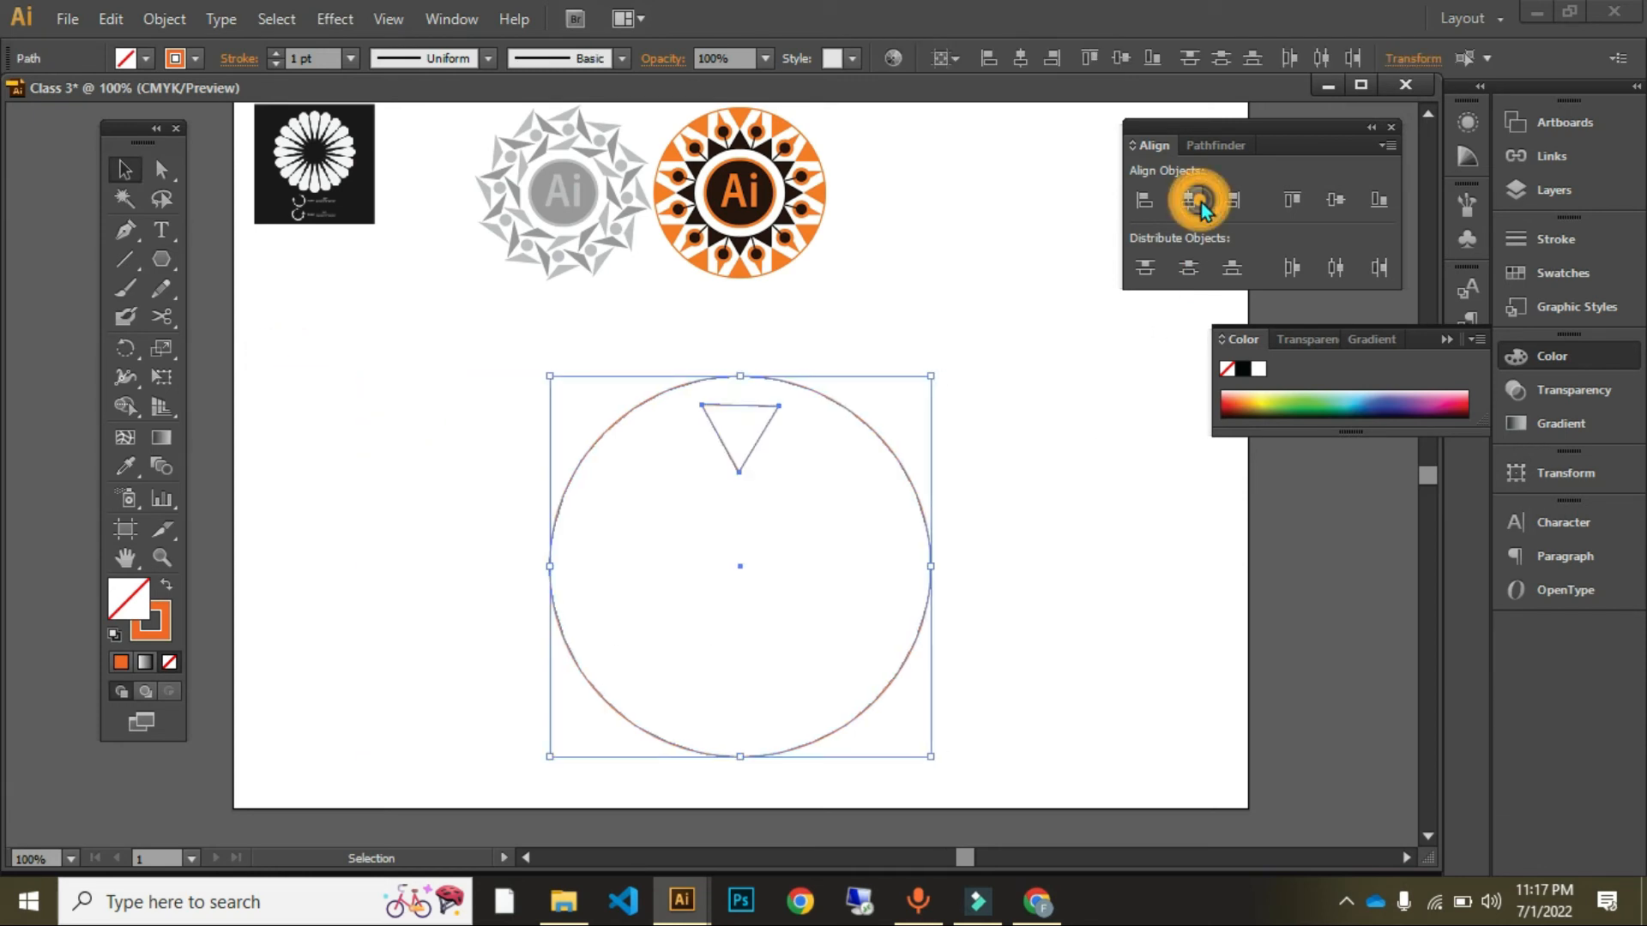
# Step: Try to top-align the triangle and circle to the artboard
pyautogui.click(1292, 201)
pyautogui.press('a')
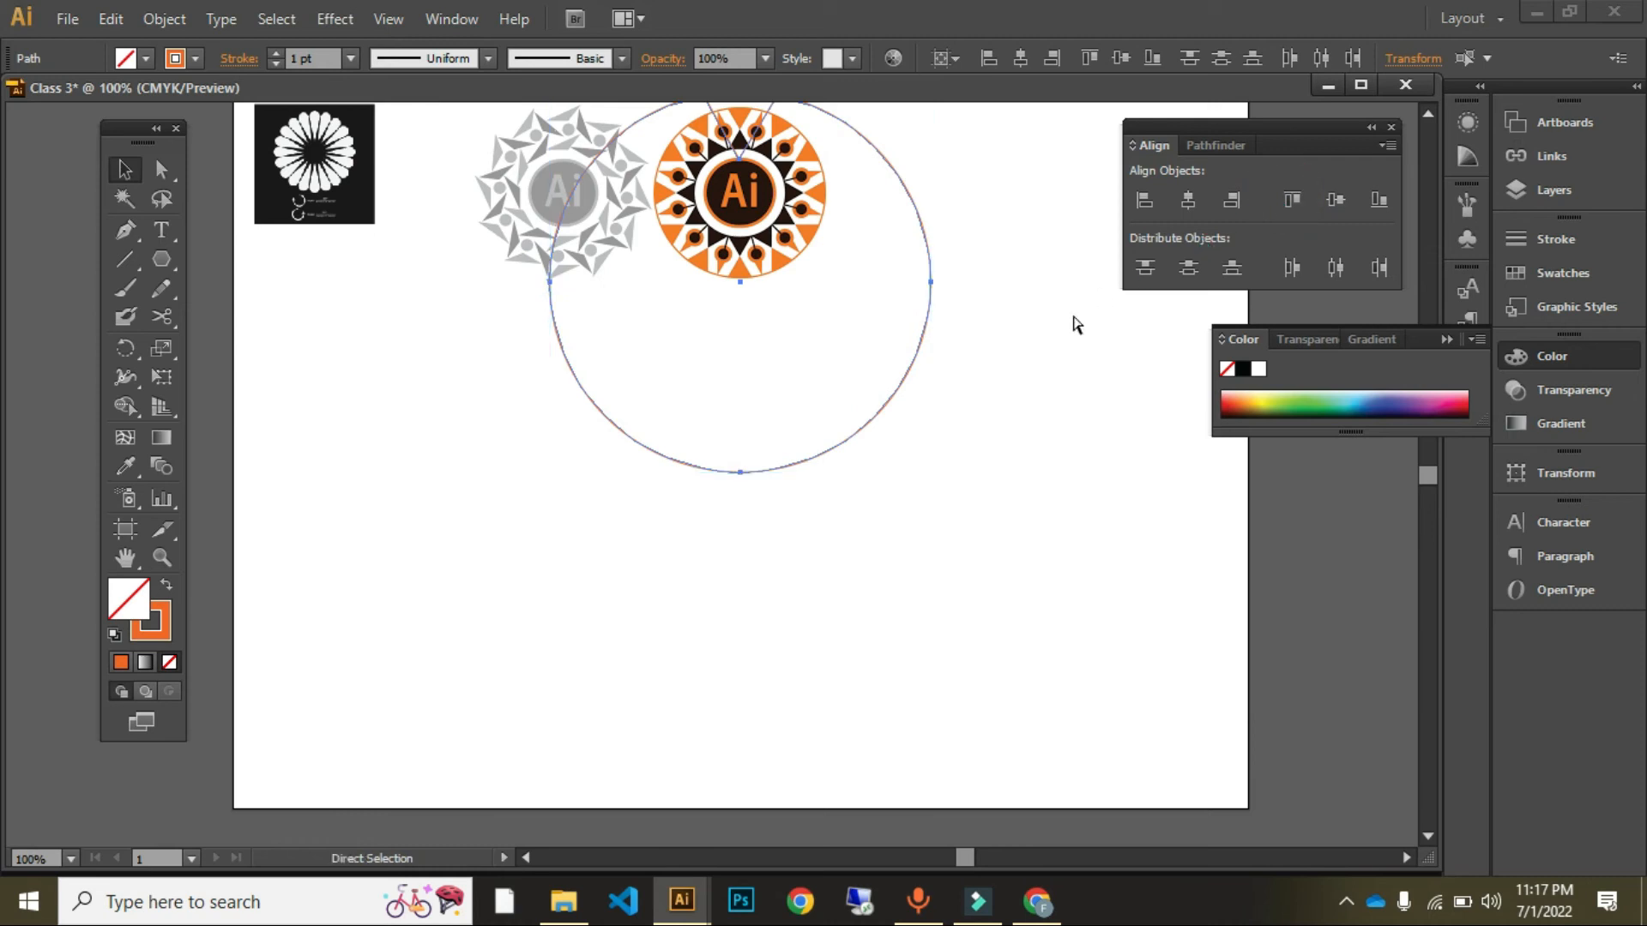
pyautogui.hotkey('ctrl', 'z')
# Step: Align the triangle's top edge to the circle as the key object, and deselect the artwork
pyautogui.click(893, 447)
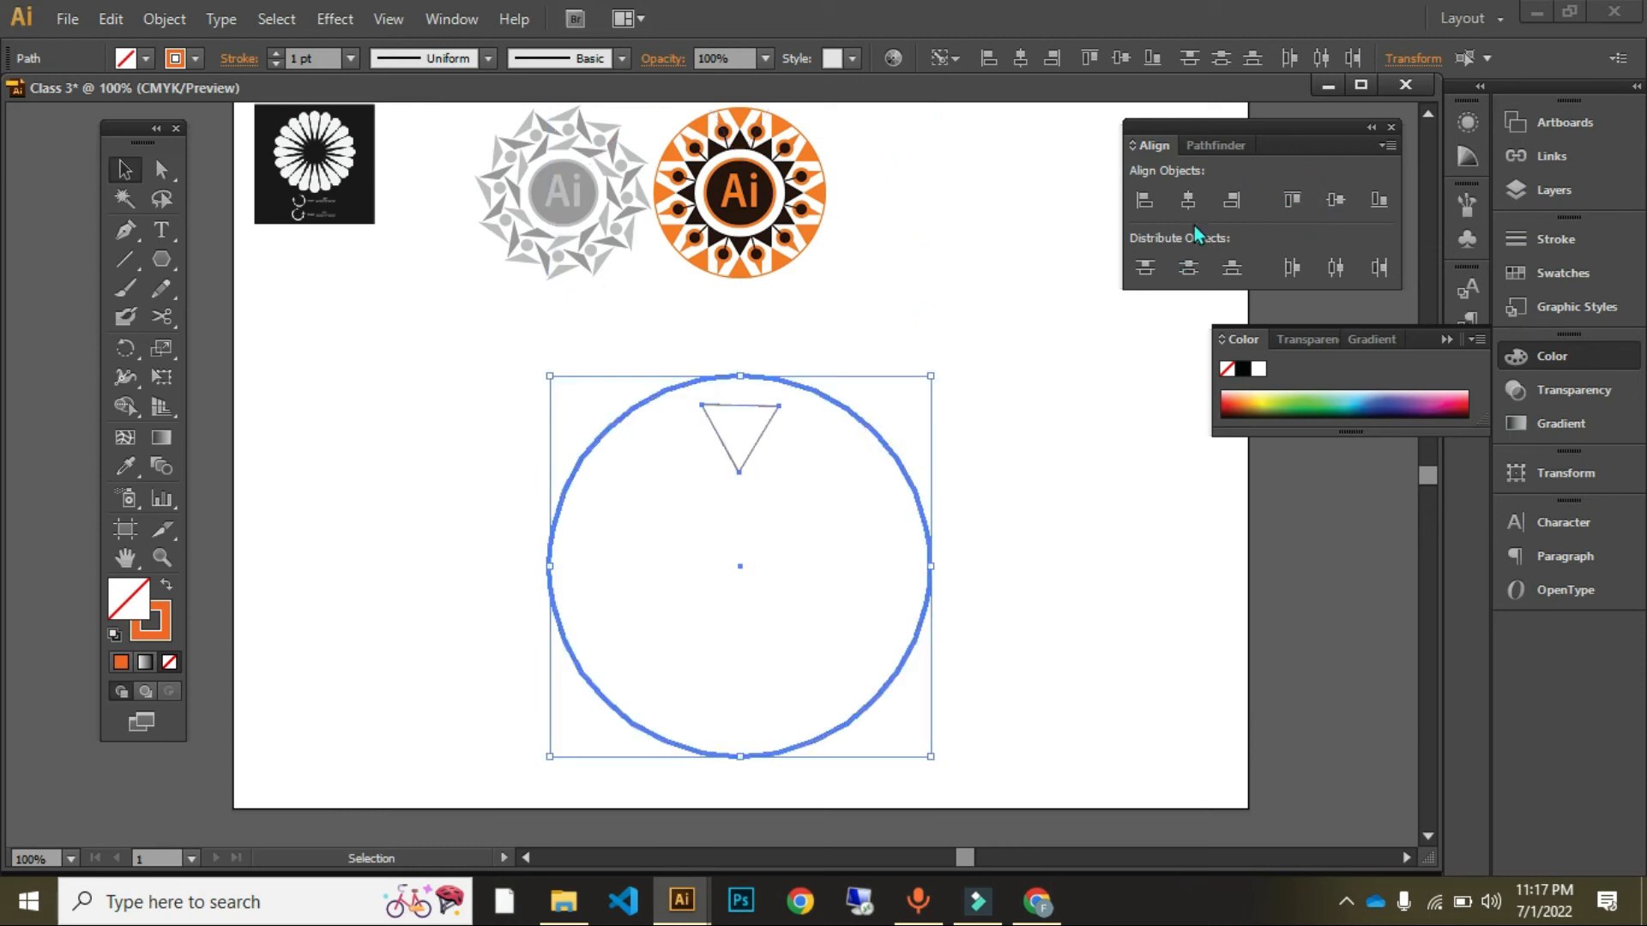
pyautogui.click(1292, 201)
pyautogui.click(1114, 309)
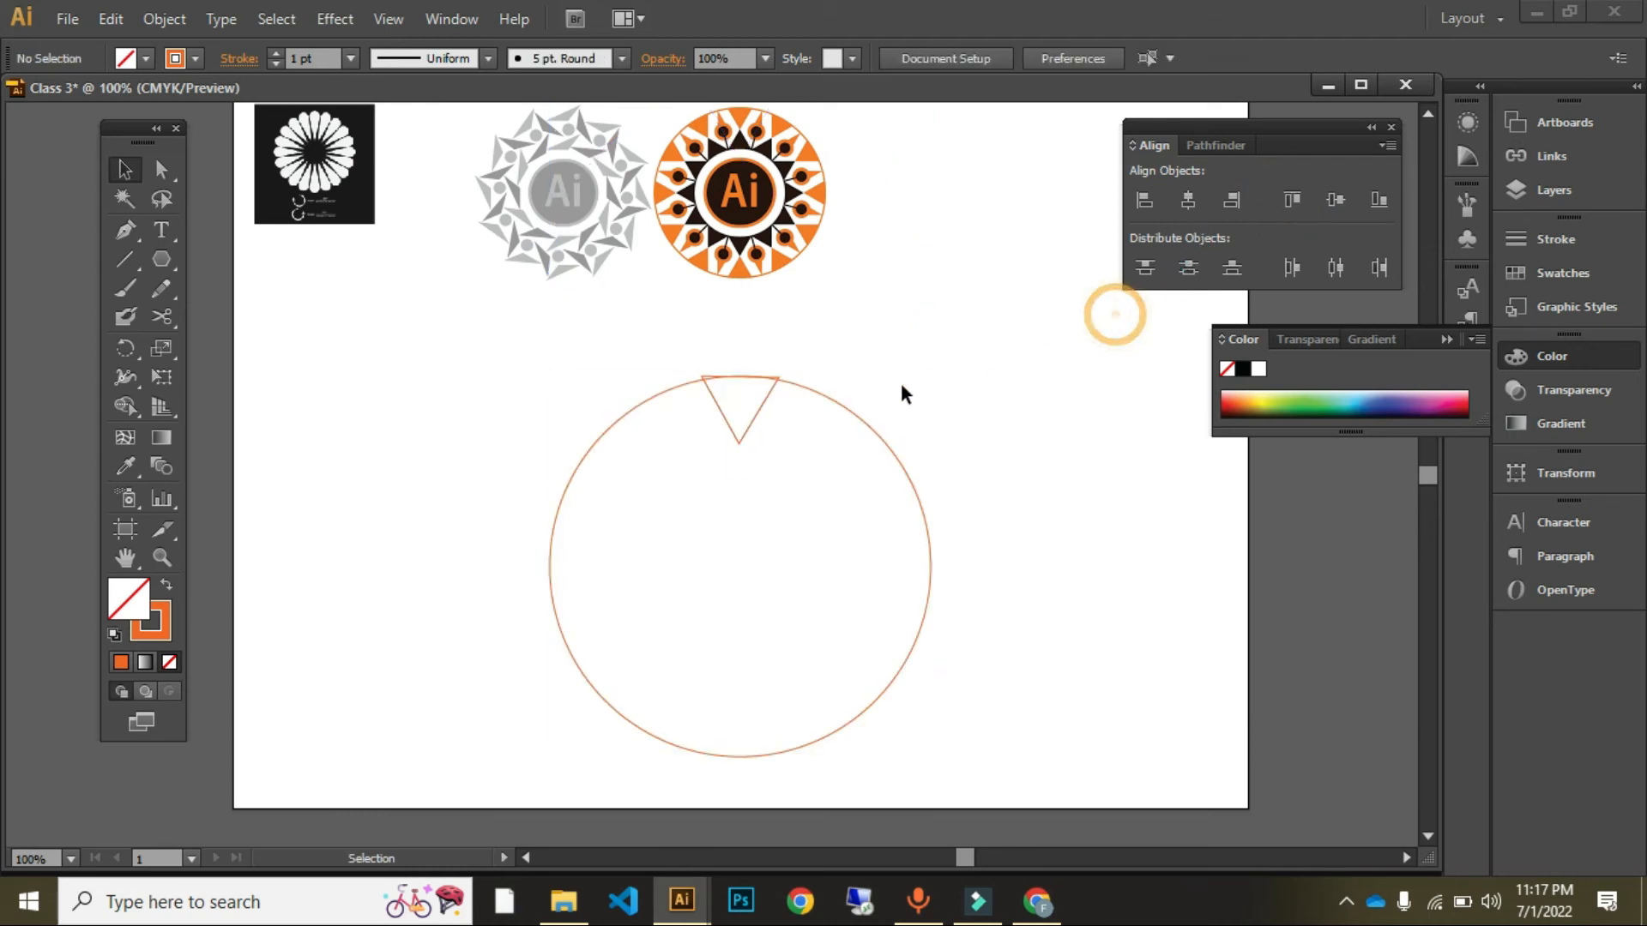
# Step: Examine up close how the triangle's upper corners meet the circle outline, and compare the layout with the reference logos
pyautogui.click(758, 408)
pyautogui.click(1012, 351)
pyautogui.press('z')
pyautogui.click(771, 402)
pyautogui.click(780, 394)
pyautogui.click(524, 531)
pyautogui.keyDown('alt'); pyautogui.click(624, 301); pyautogui.keyUp('alt')
pyautogui.moveTo(776, 570); pyautogui.dragTo(717, 195)
pyautogui.keyDown('alt'); pyautogui.click(720, 241); pyautogui.keyUp('alt')
pyautogui.keyDown('alt'); pyautogui.click(720, 241); pyautogui.keyUp('alt')
pyautogui.moveTo(849, 471); pyautogui.dragTo(822, 299)
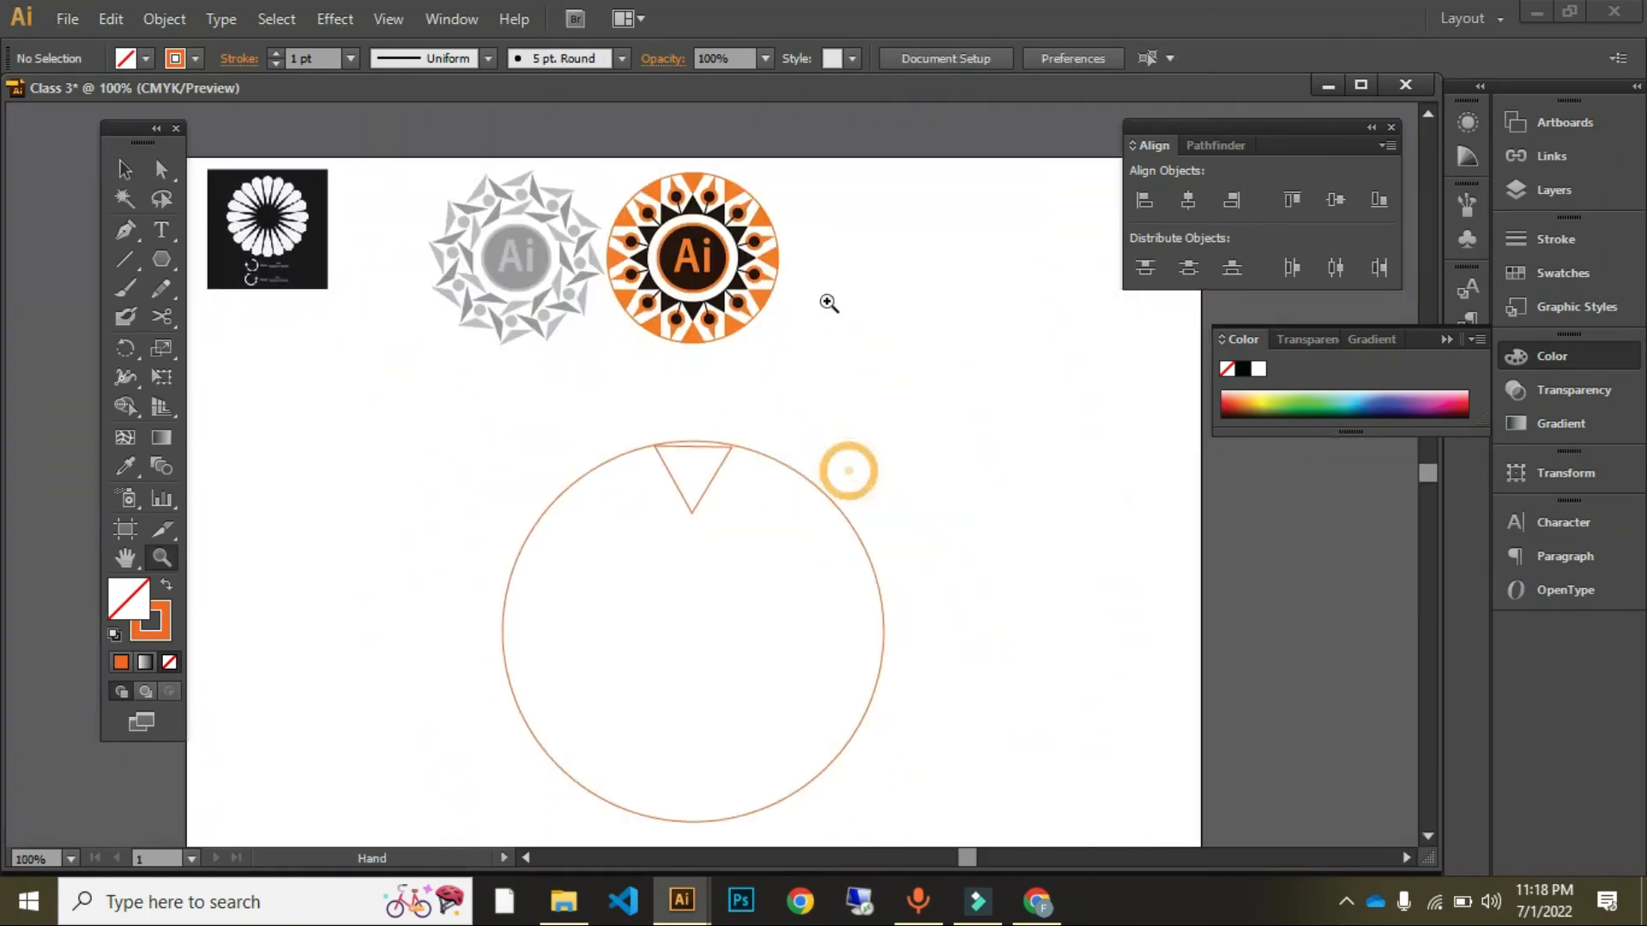
pyautogui.moveTo(782, 557); pyautogui.dragTo(788, 509)
# Step: Swap the triangle's fill and stroke to make it solid orange without an outline
pyautogui.press('v')
pyautogui.click(686, 398)
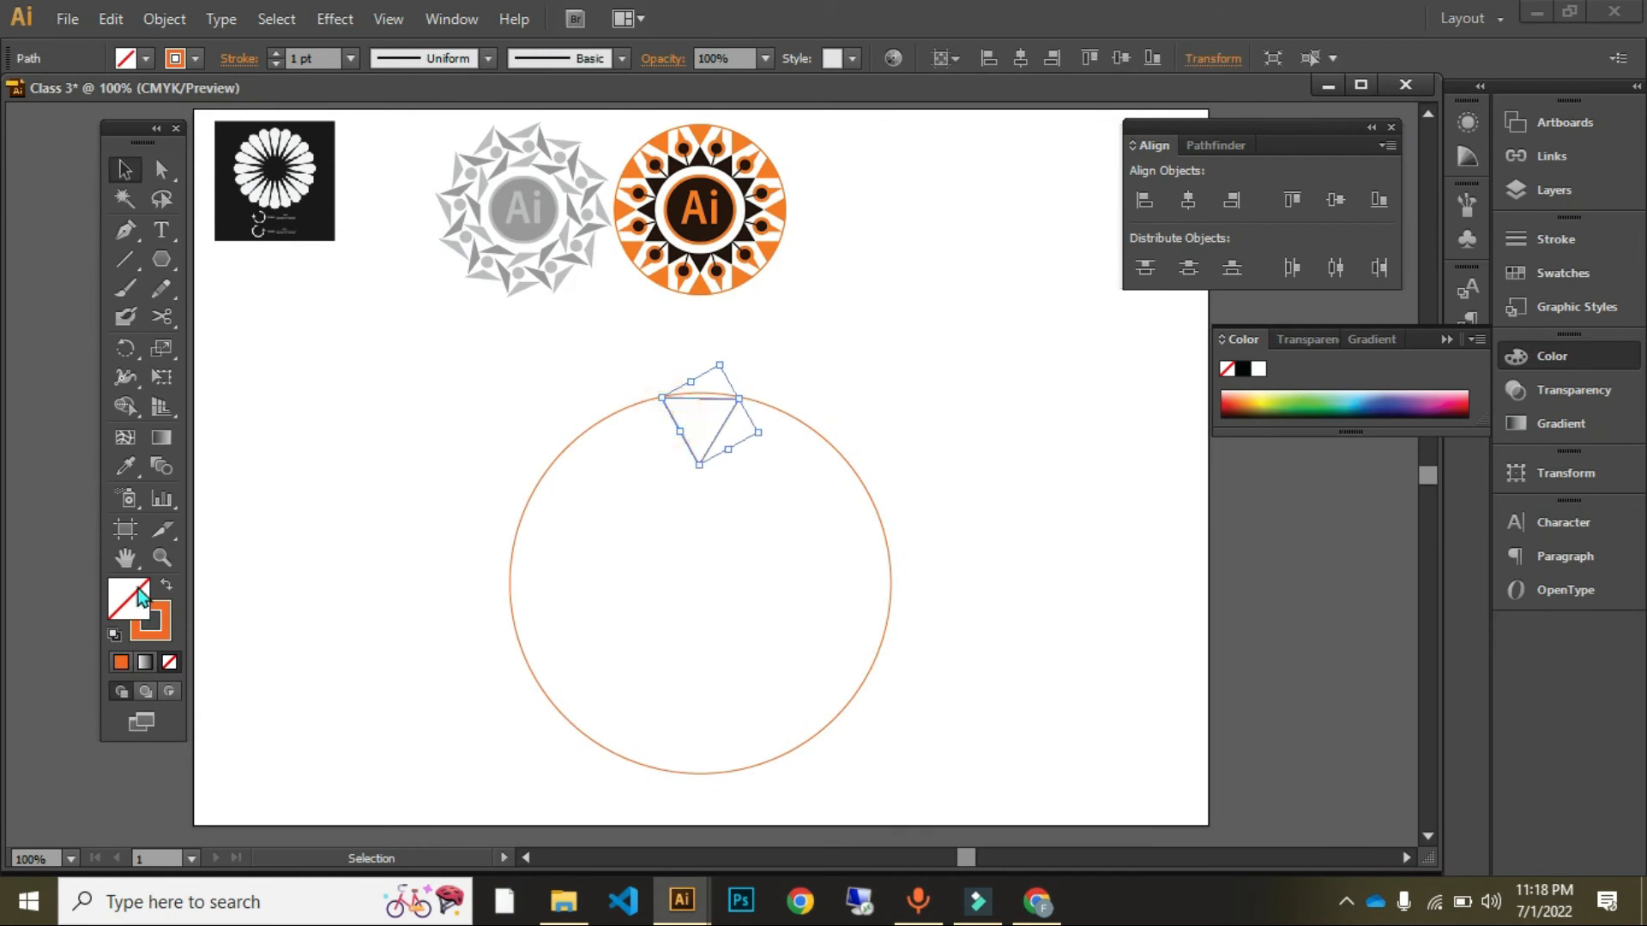
pyautogui.click(162, 589)
pyautogui.click(313, 470)
pyautogui.click(698, 424)
pyautogui.click(718, 546)
pyautogui.click(693, 431)
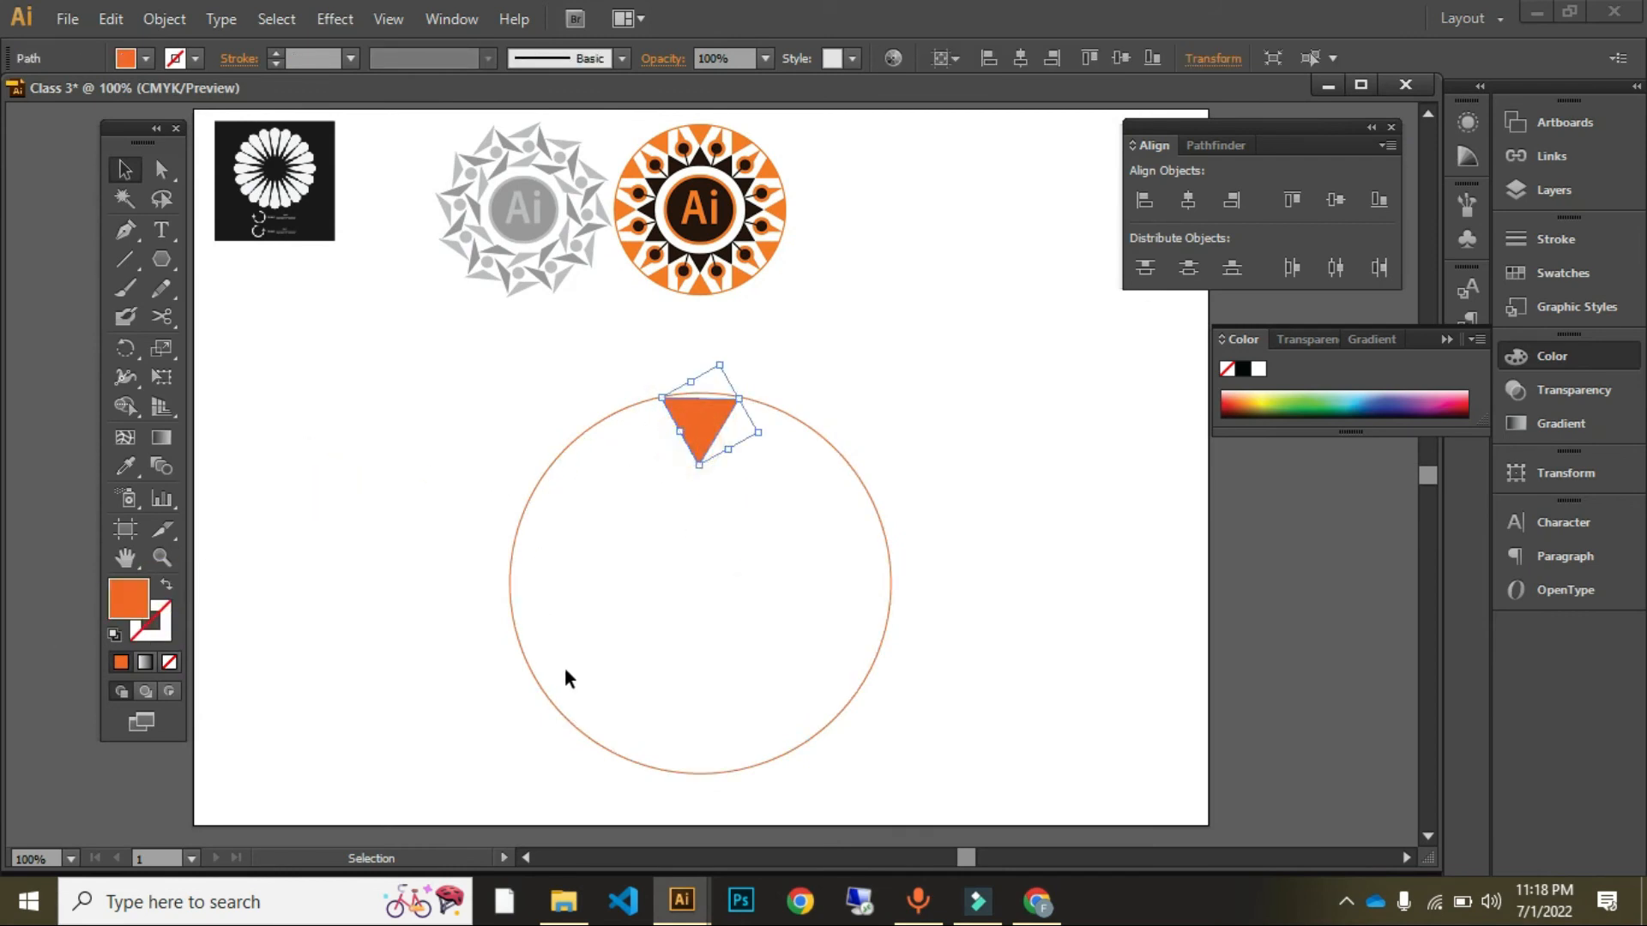
# Step: Rotate a copy of the orange triangle about the circle's centre by one twelfth of 360°
pyautogui.moveTo(459, 397); pyautogui.dragTo(566, 506)
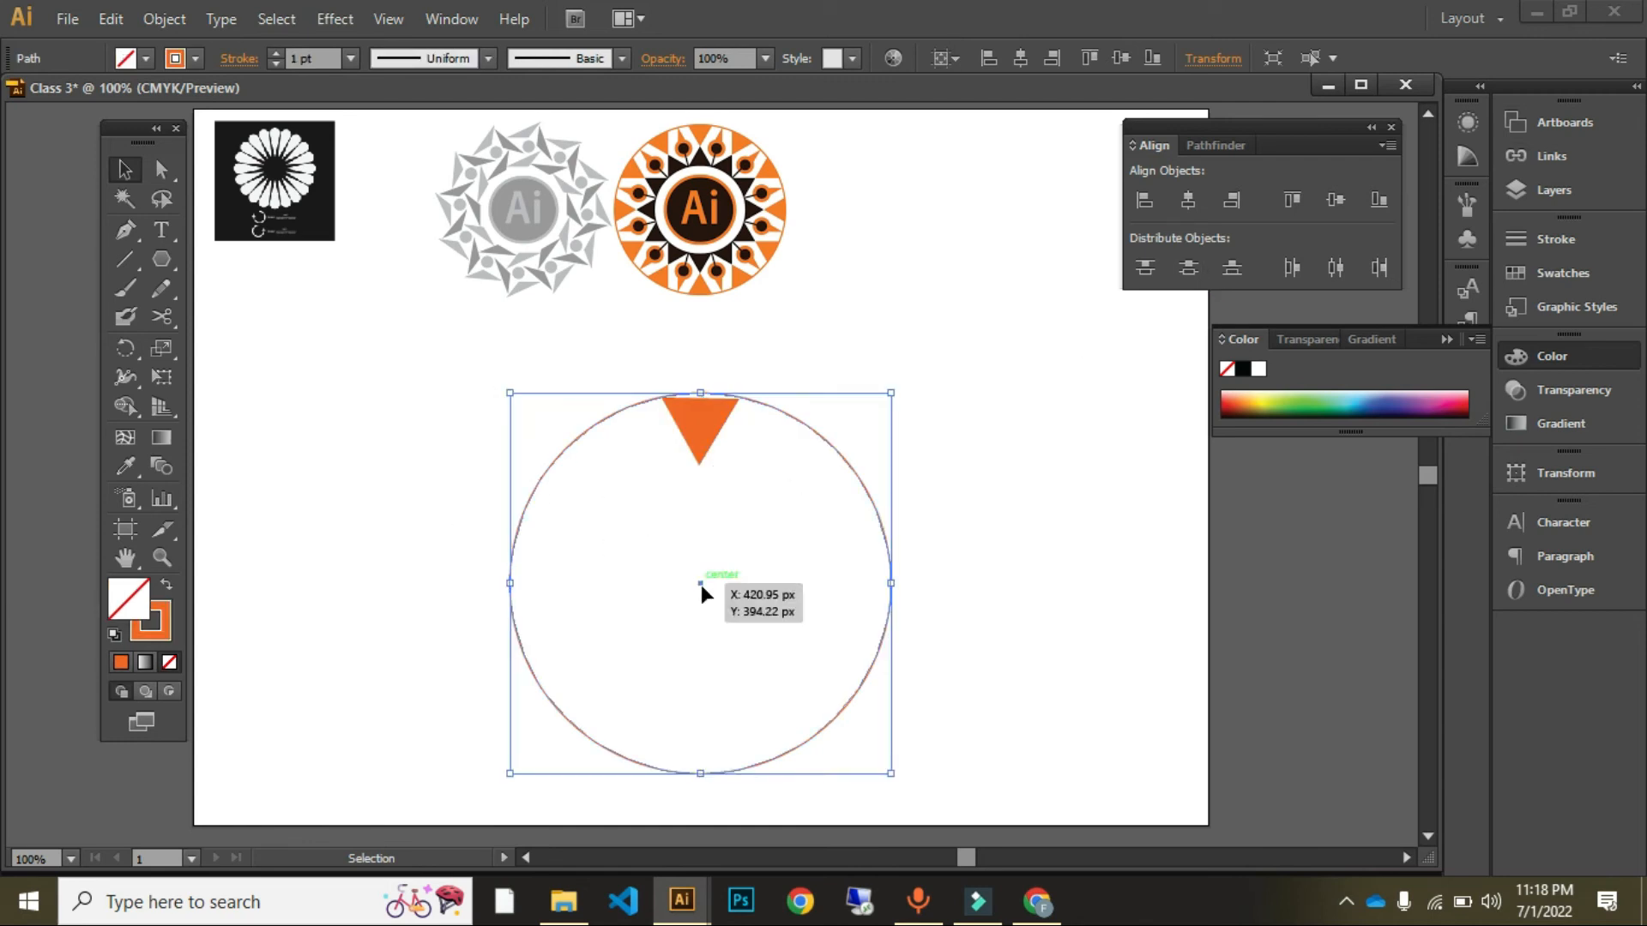
pyautogui.click(679, 400)
pyautogui.press('r')
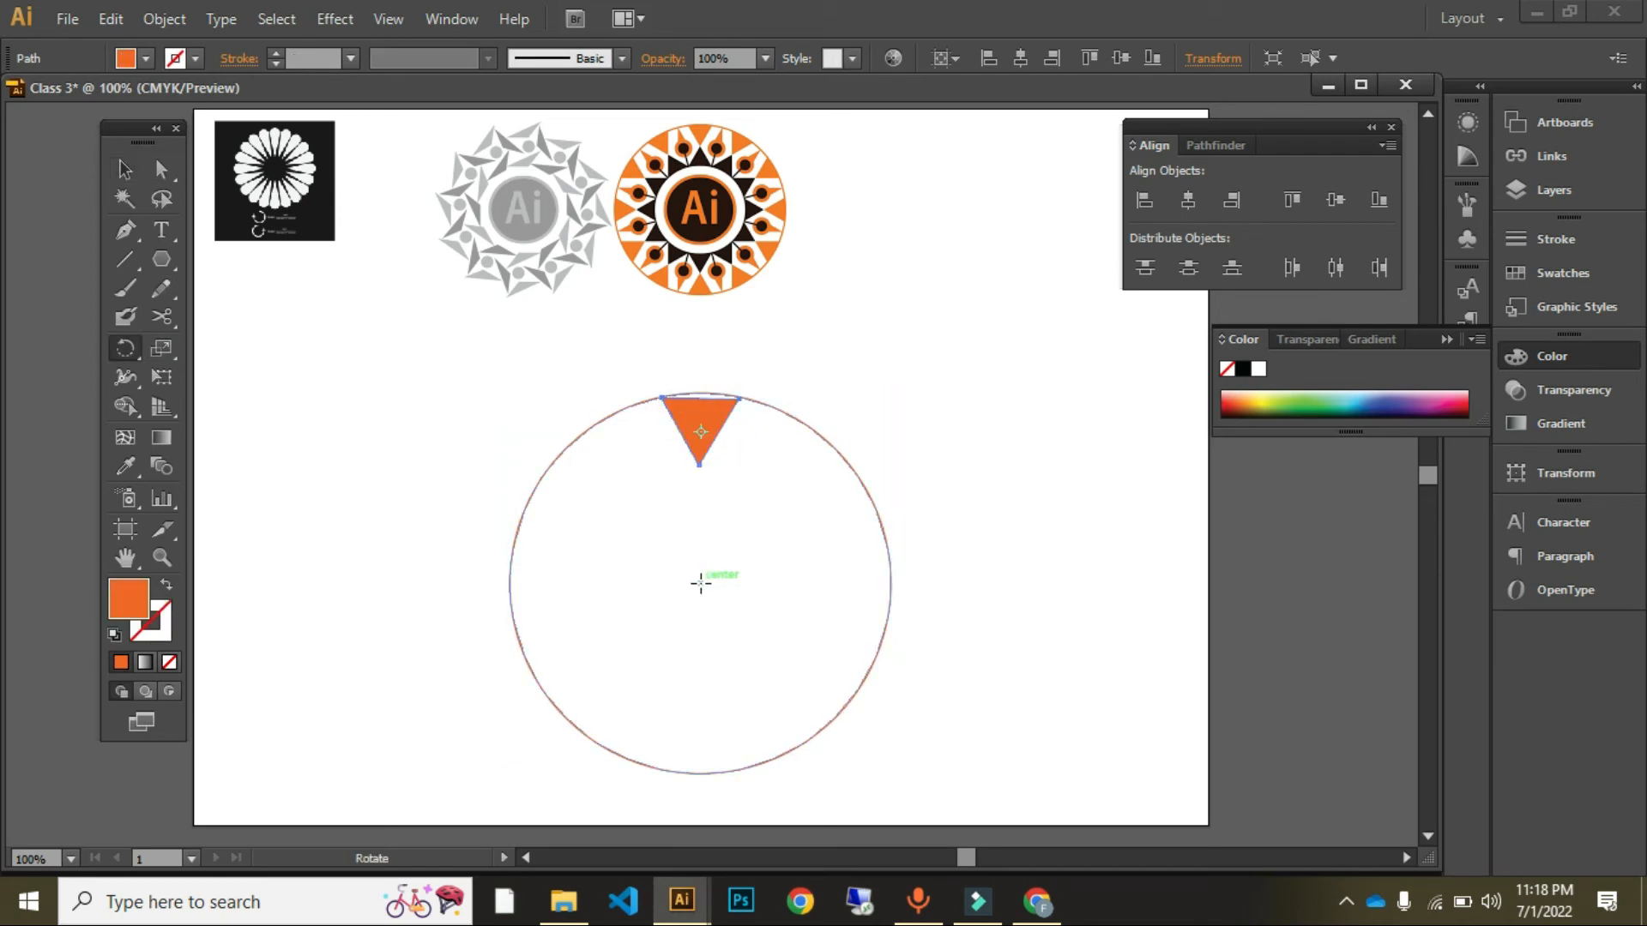
pyautogui.keyDown('alt'); pyautogui.click(701, 584); pyautogui.keyUp('alt')
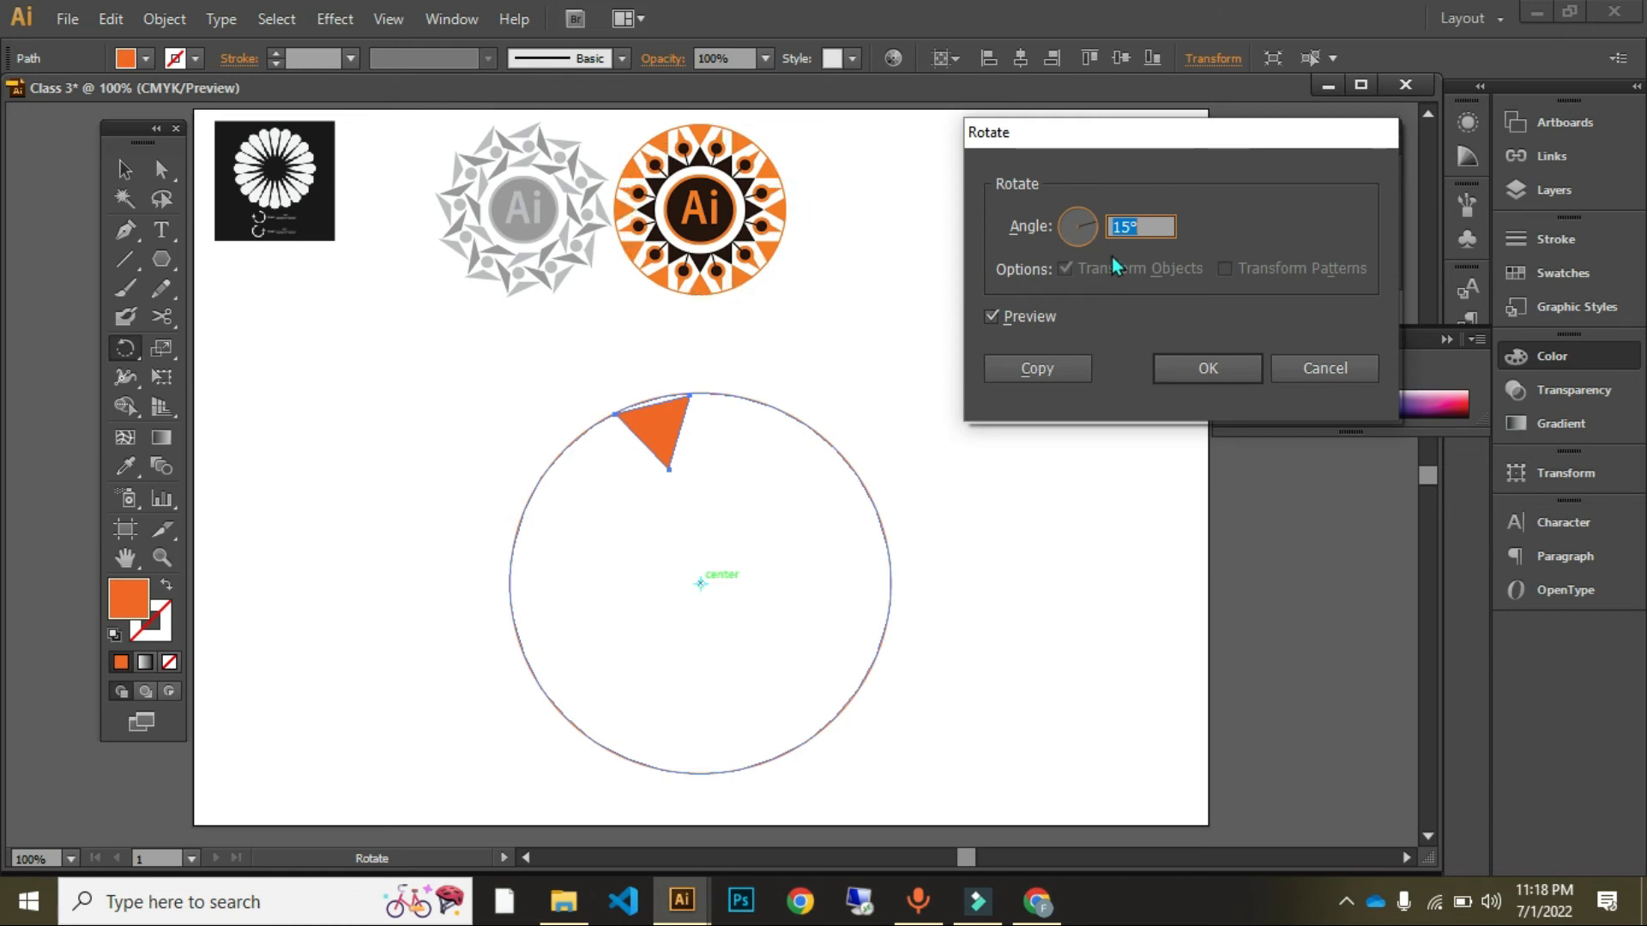
pyautogui.write('360')
pyautogui.click(1008, 370)
# Step: Repeat the rotated copy until twelve triangles ring the inside of the circle, and deselect the artwork
pyautogui.hotkey('ctrl', 'd')
pyautogui.hotkey('ctrl', 'd')
pyautogui.hotkey('ctrl', 'd')
pyautogui.hotkey('ctrl', 'd')
pyautogui.hotkey('ctrl', 'd')
pyautogui.hotkey('ctrl', 'd')
pyautogui.hotkey('ctrl', 'd')
pyautogui.hotkey('ctrl', 'd')
pyautogui.hotkey('ctrl', 'd')
pyautogui.hotkey('ctrl', 'd')
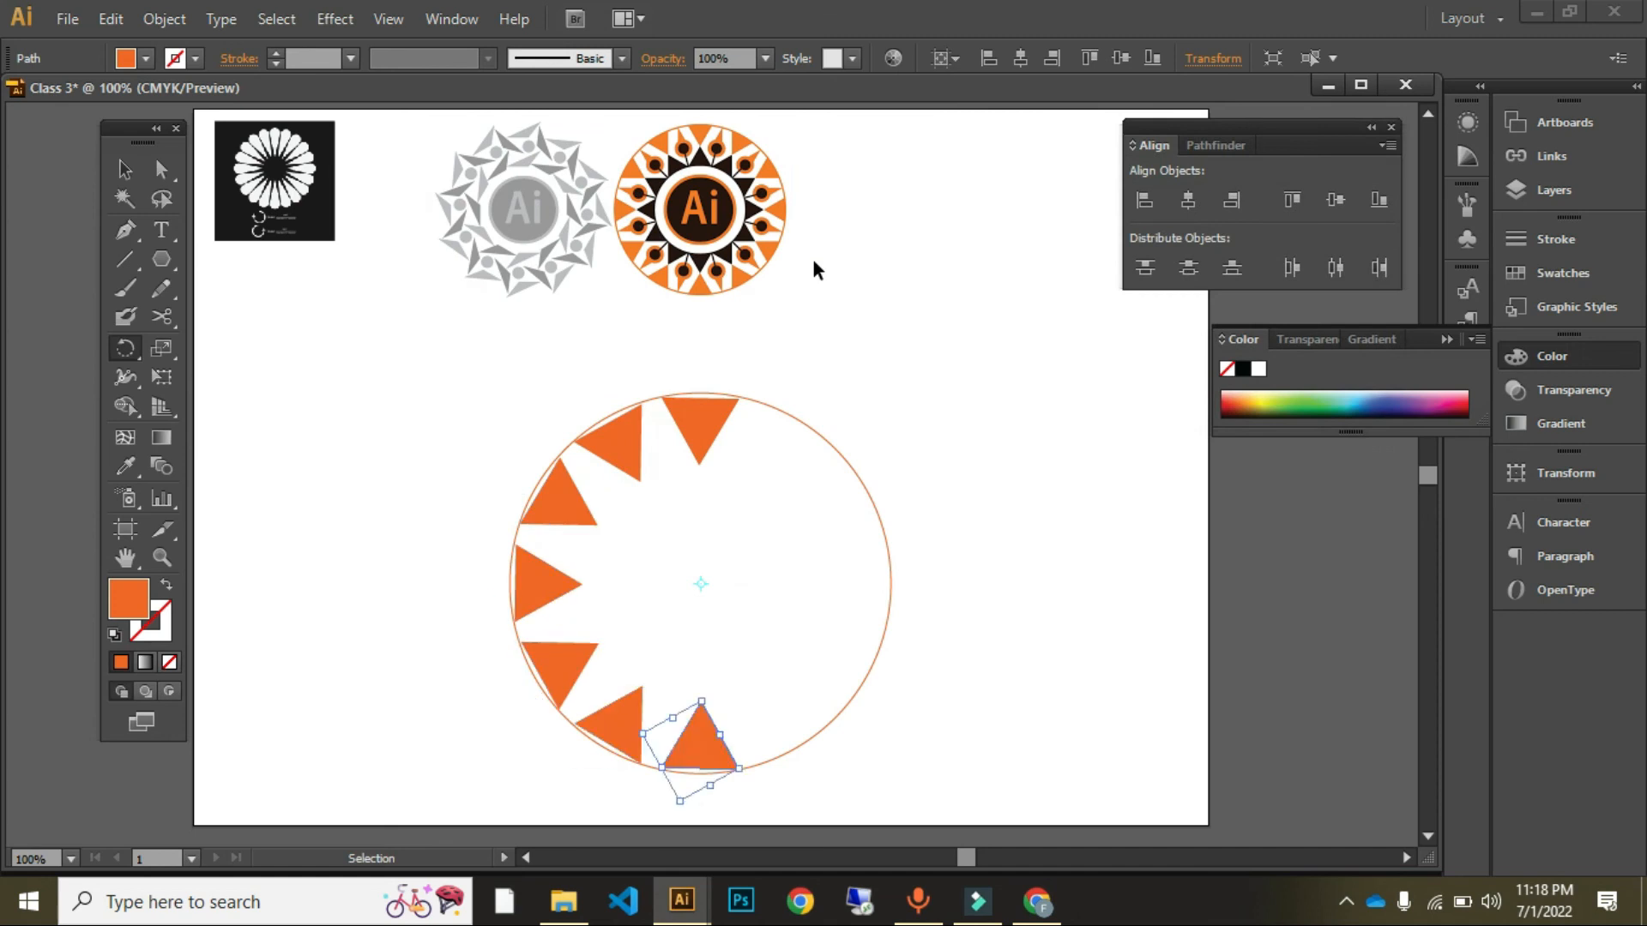
pyautogui.press('v')
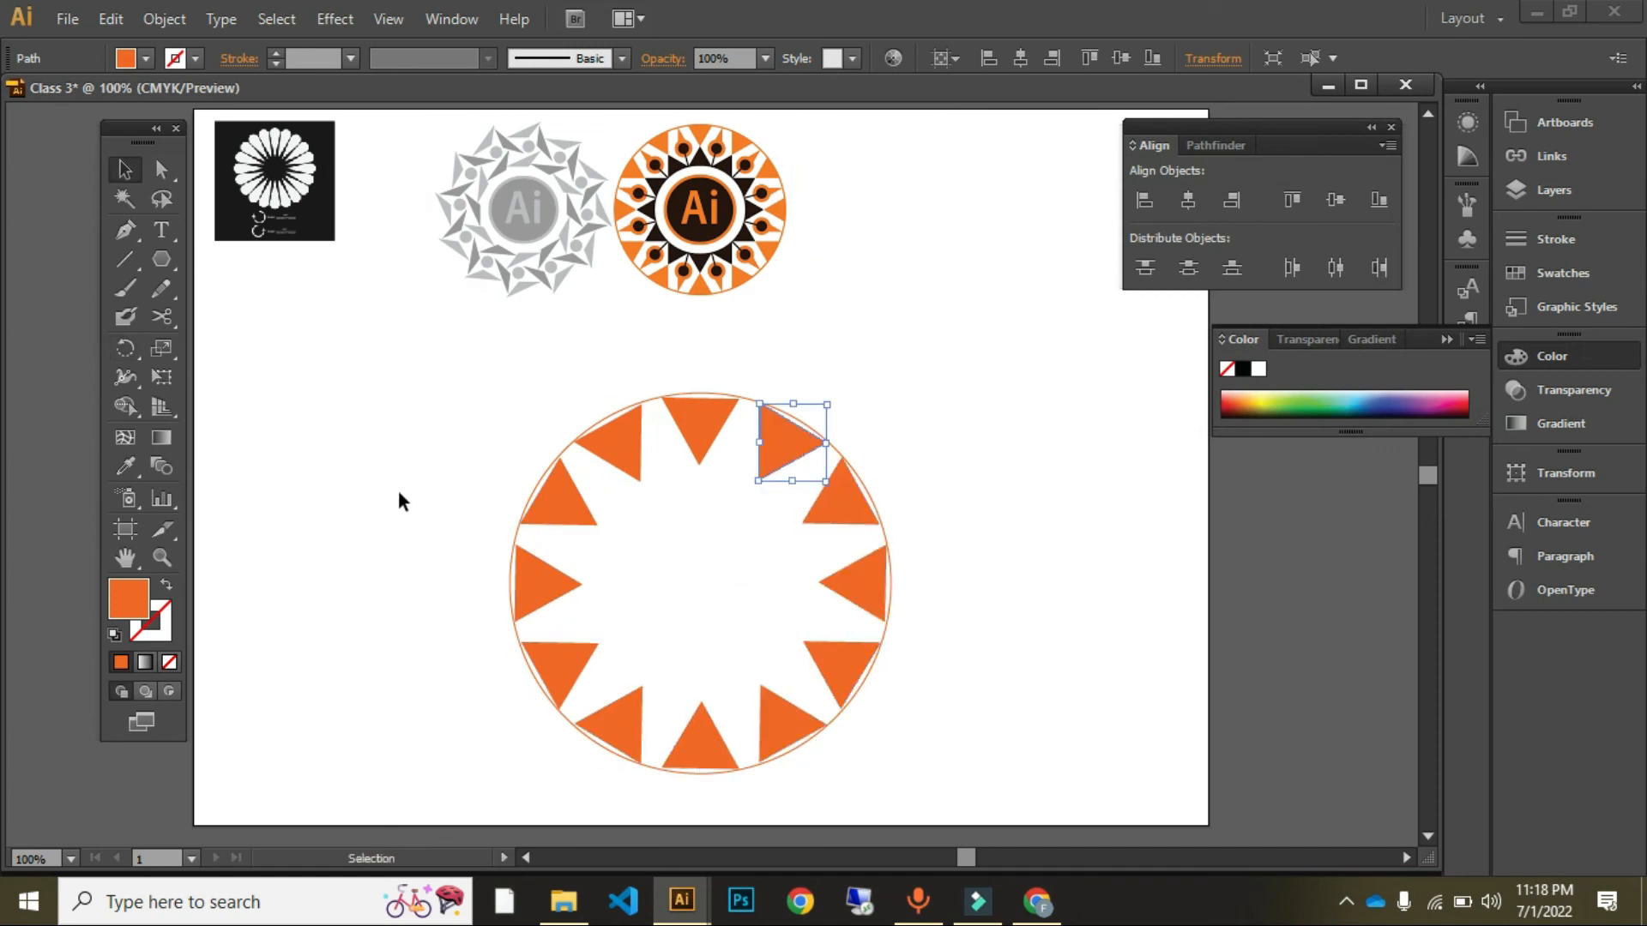
pyautogui.click(416, 423)
pyautogui.moveTo(477, 438); pyautogui.dragTo(534, 490)
pyautogui.click(431, 481)
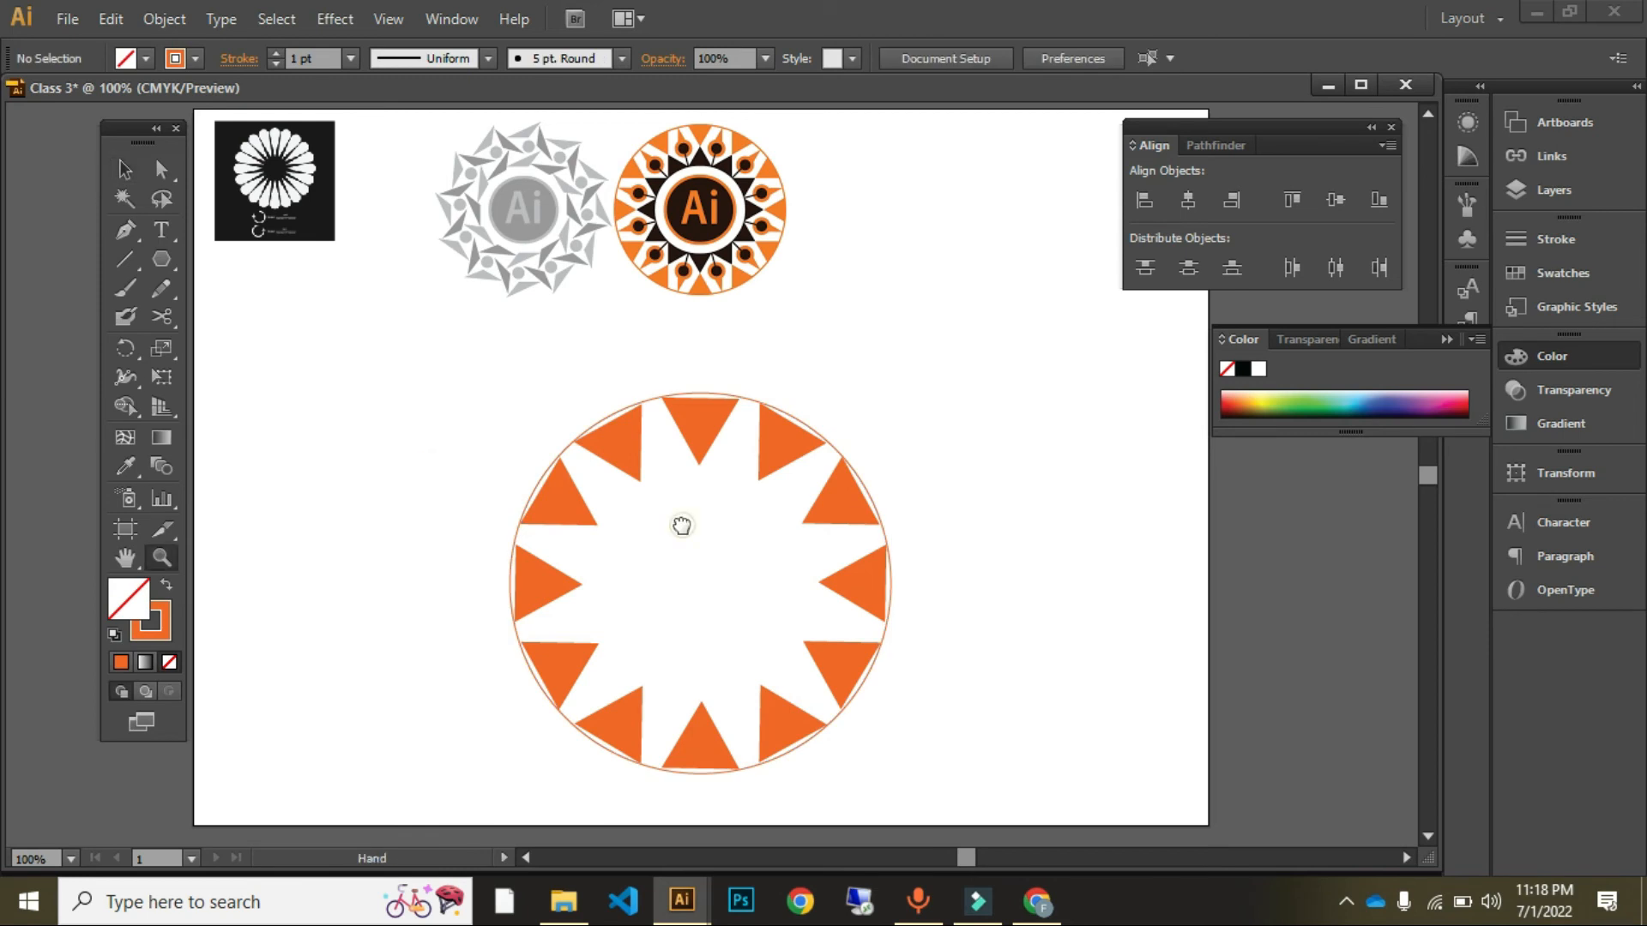
# Step: Examine the triangles, pins and inner rings of the orange and black Ai reference logo up close
pyautogui.moveTo(686, 530); pyautogui.dragTo(676, 483)
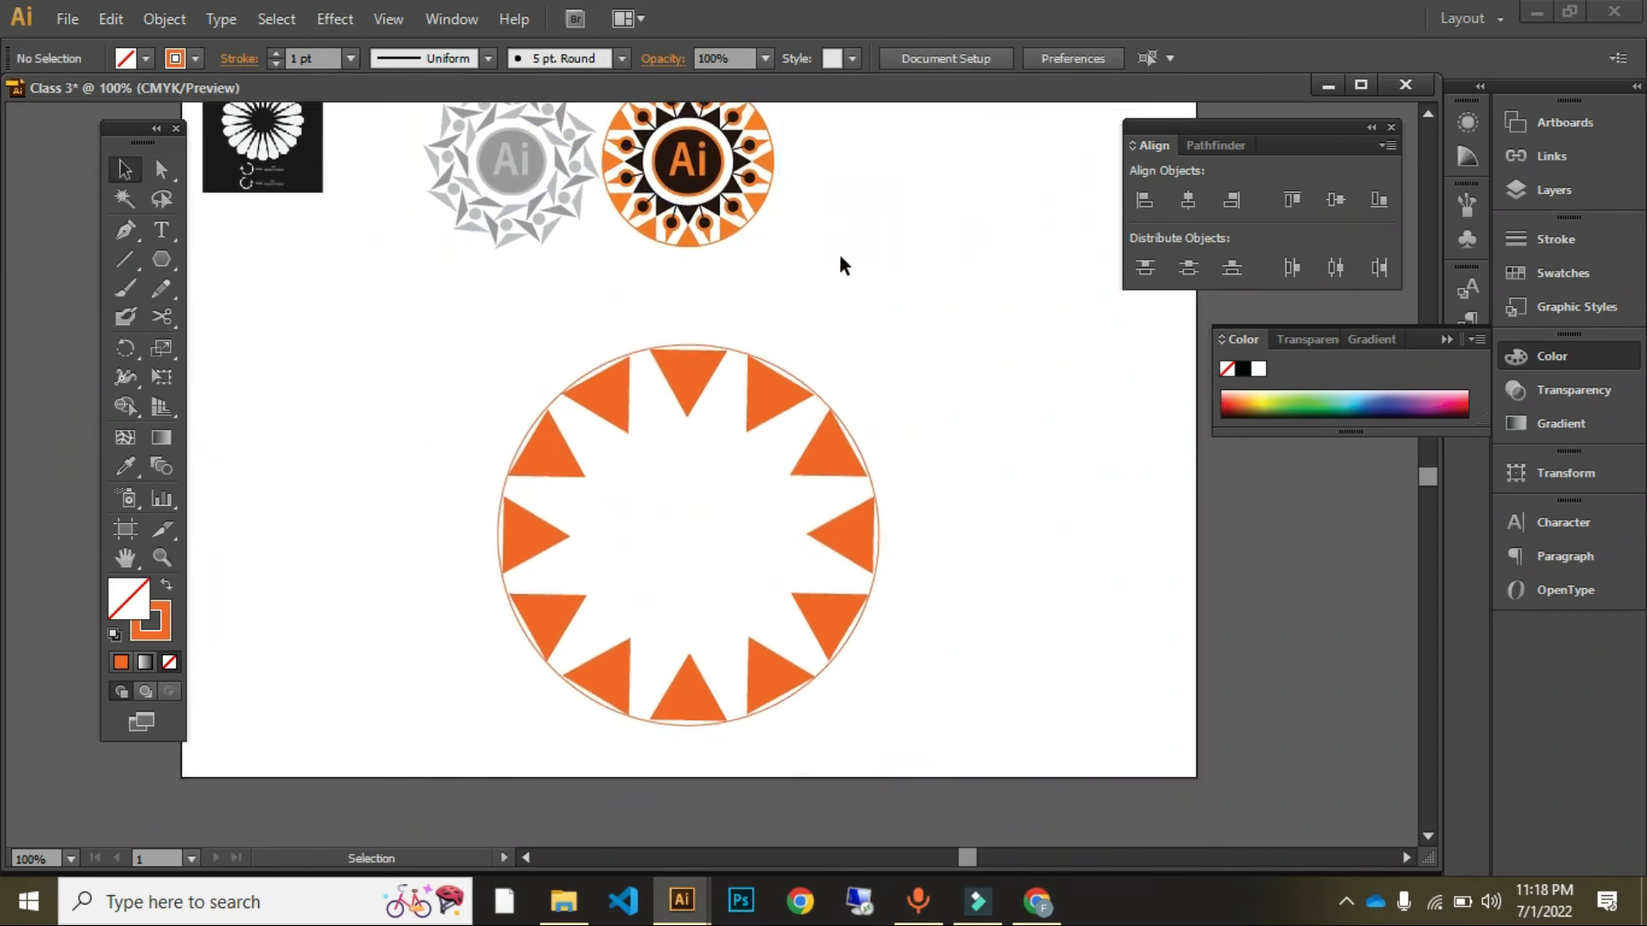
pyautogui.press('z')
pyautogui.click(712, 163)
pyautogui.click(629, 348)
pyautogui.click(701, 677)
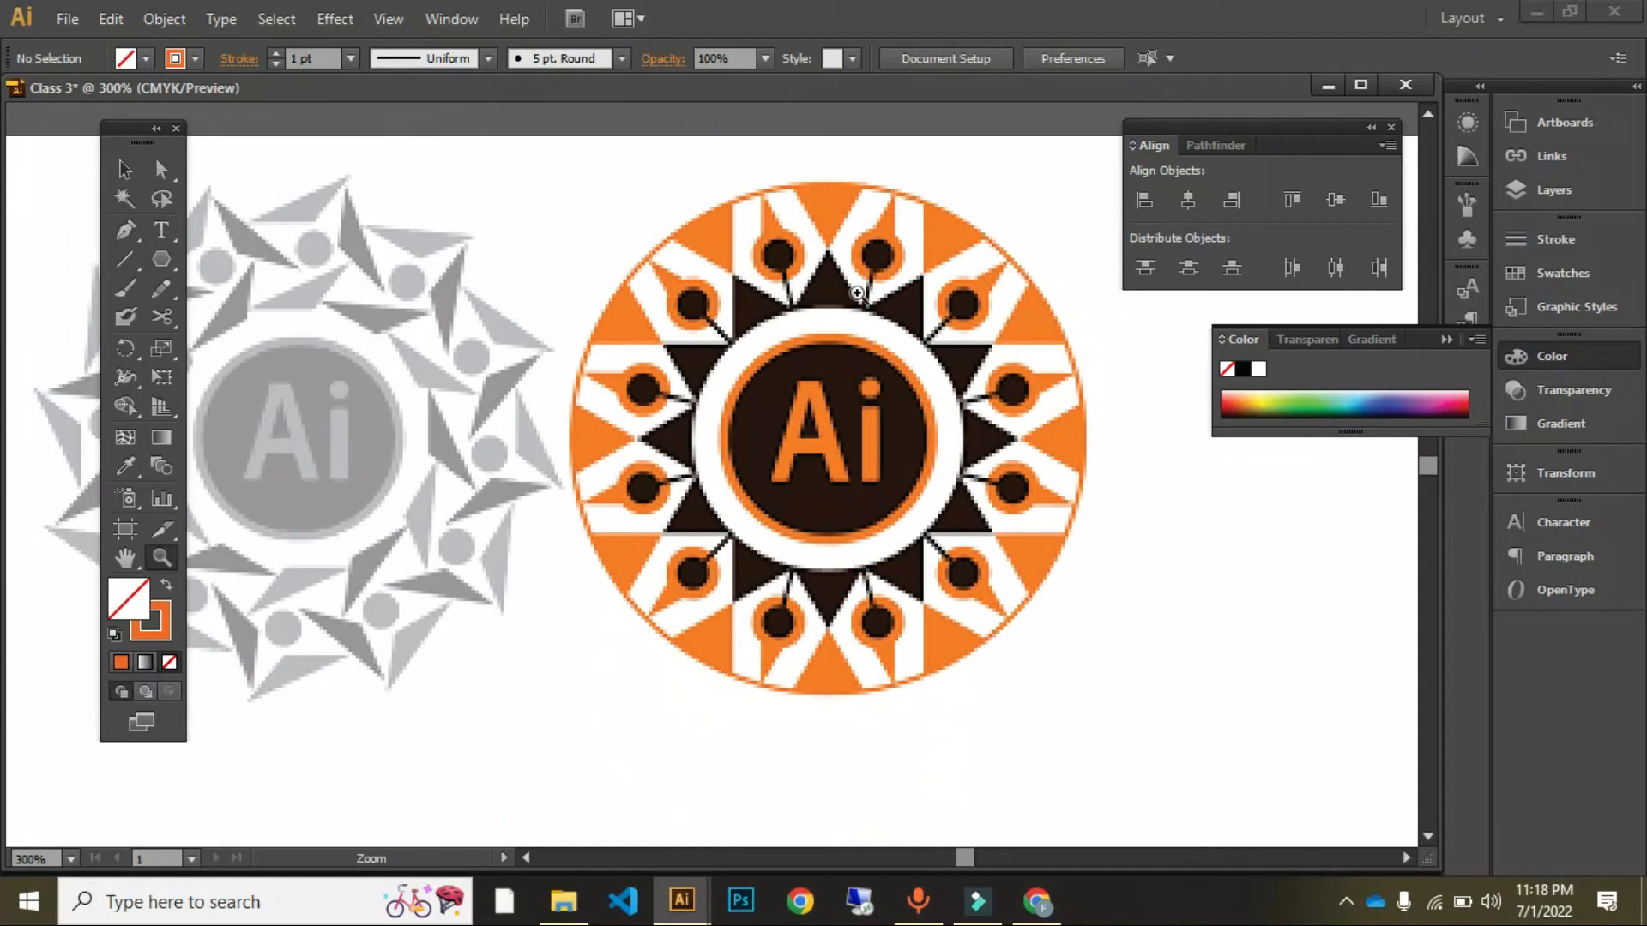
pyautogui.hscroll(3, 858, 294)
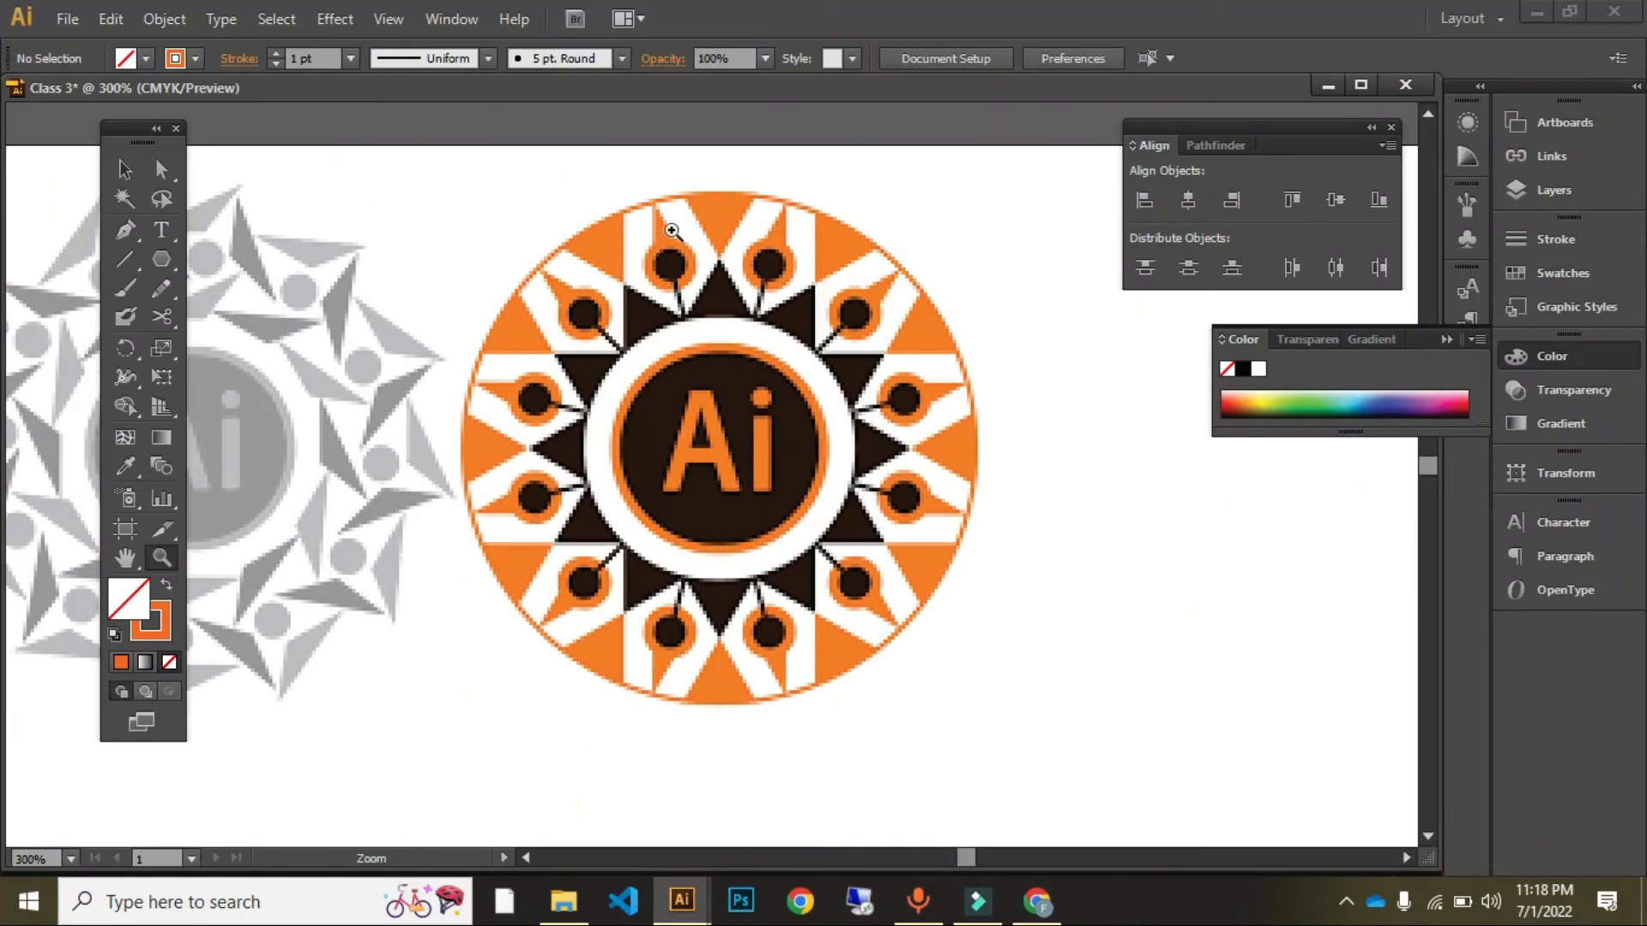
pyautogui.moveTo(924, 354); pyautogui.dragTo(656, 309)
pyautogui.press('v')
pyautogui.click(892, 348)
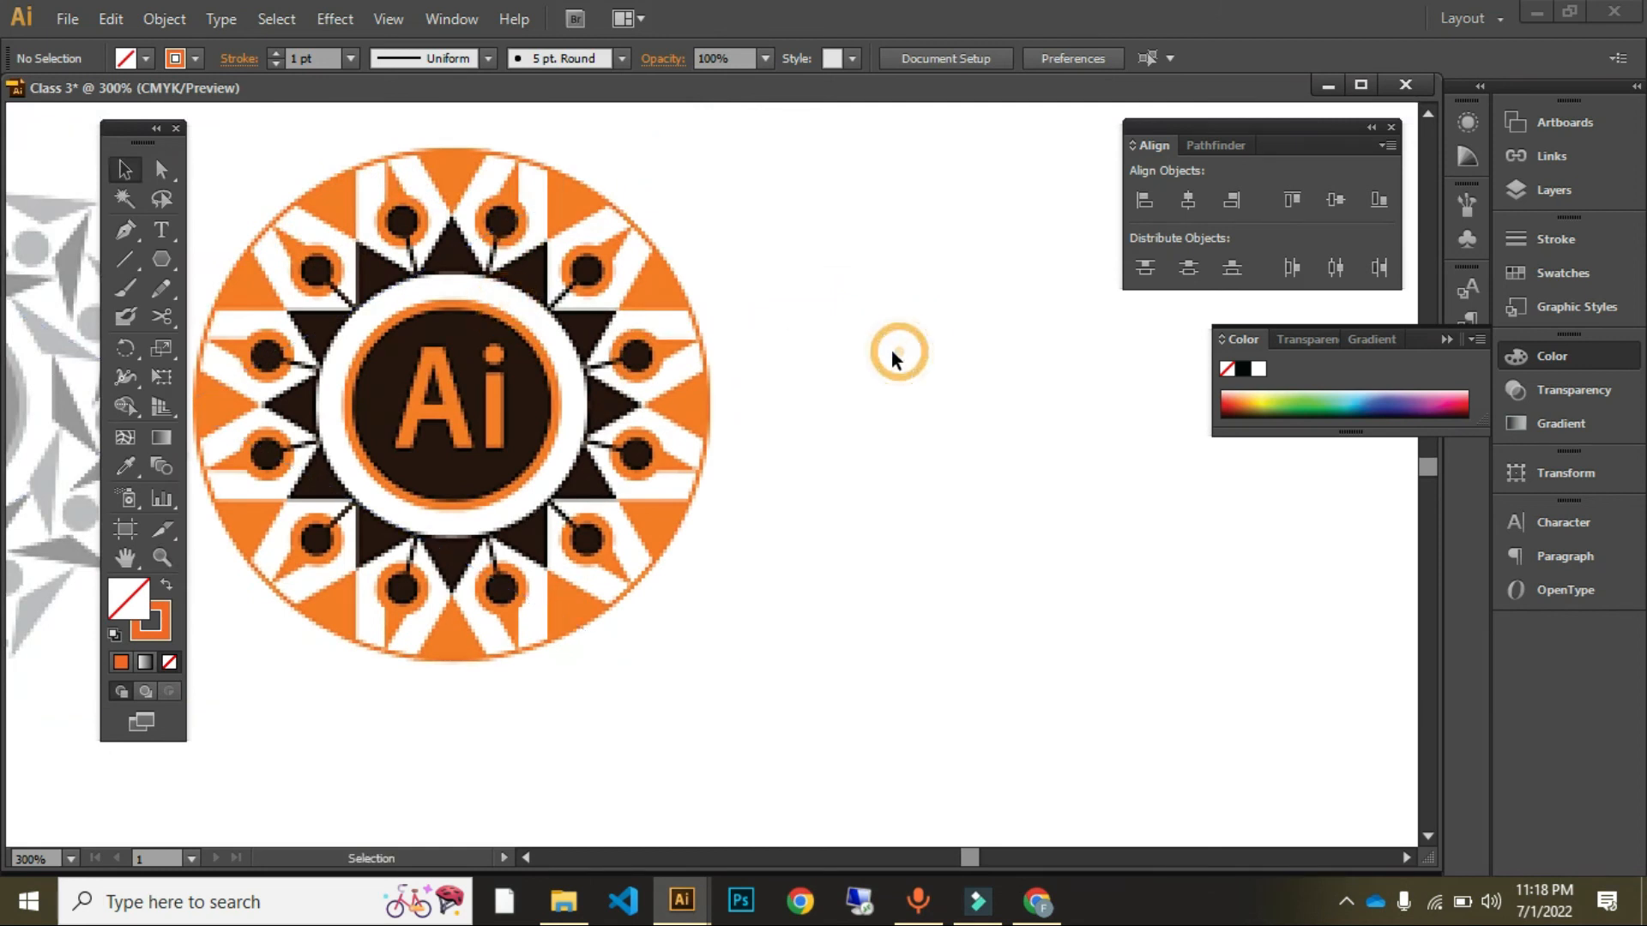
# Step: Draw a small circle beside the orange and black reference logo and make it solid orange without an outline
pyautogui.press('l')
pyautogui.moveTo(834, 238); pyautogui.dragTo(906, 307)
pyautogui.press('v')
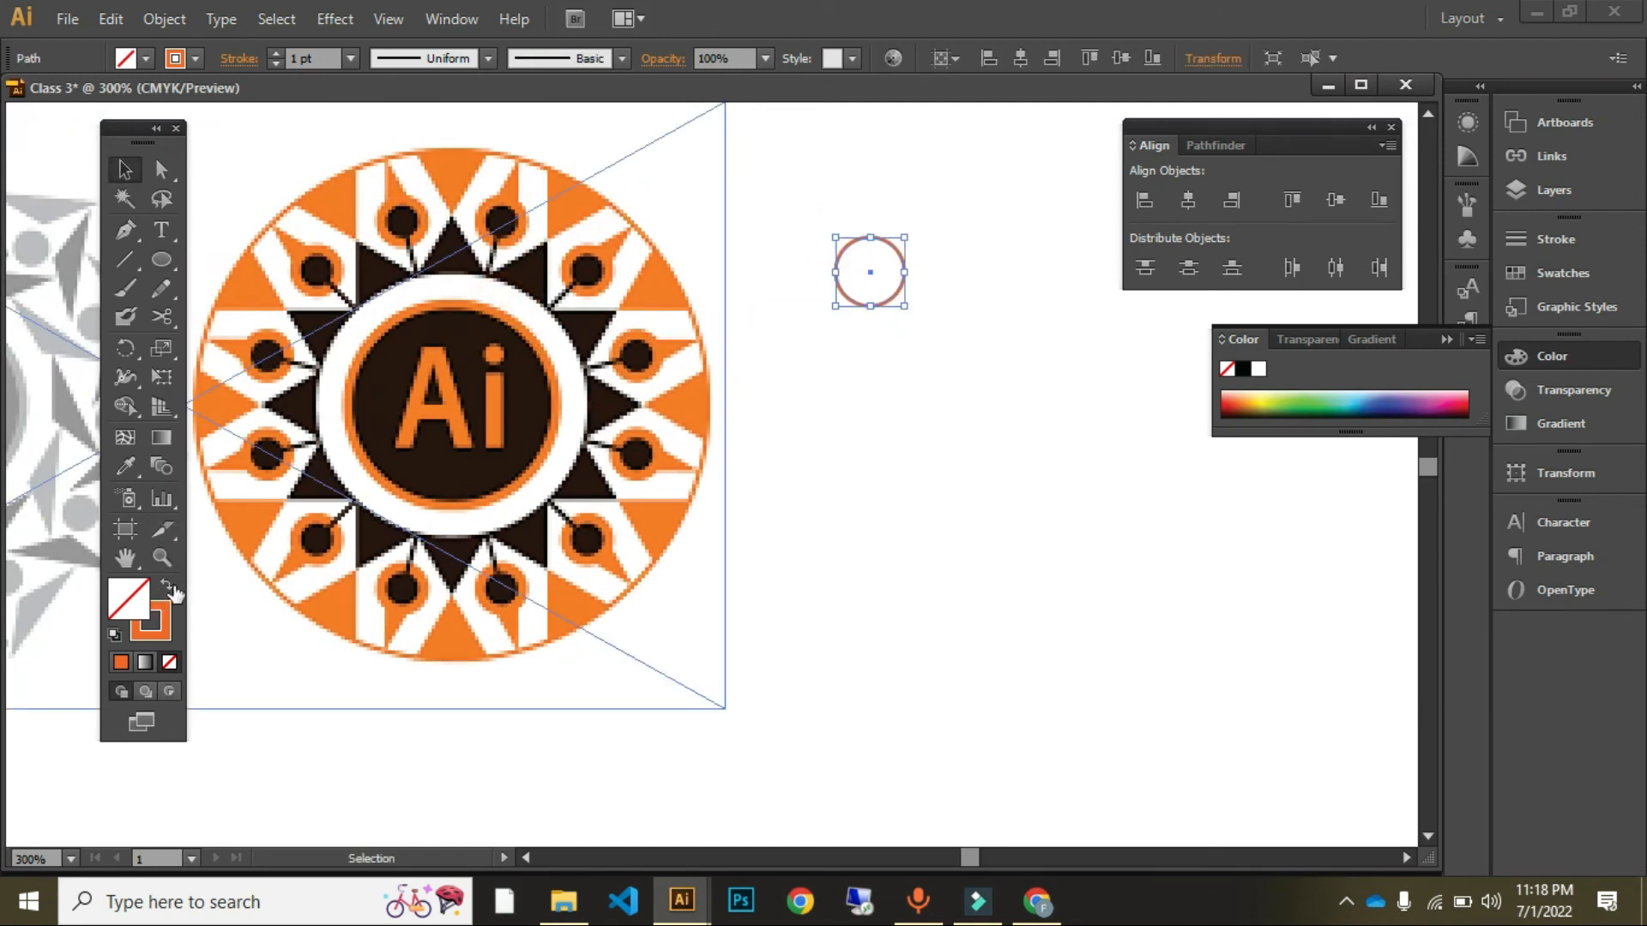
pyautogui.hotkey('shift', 'x')
pyautogui.click(1027, 428)
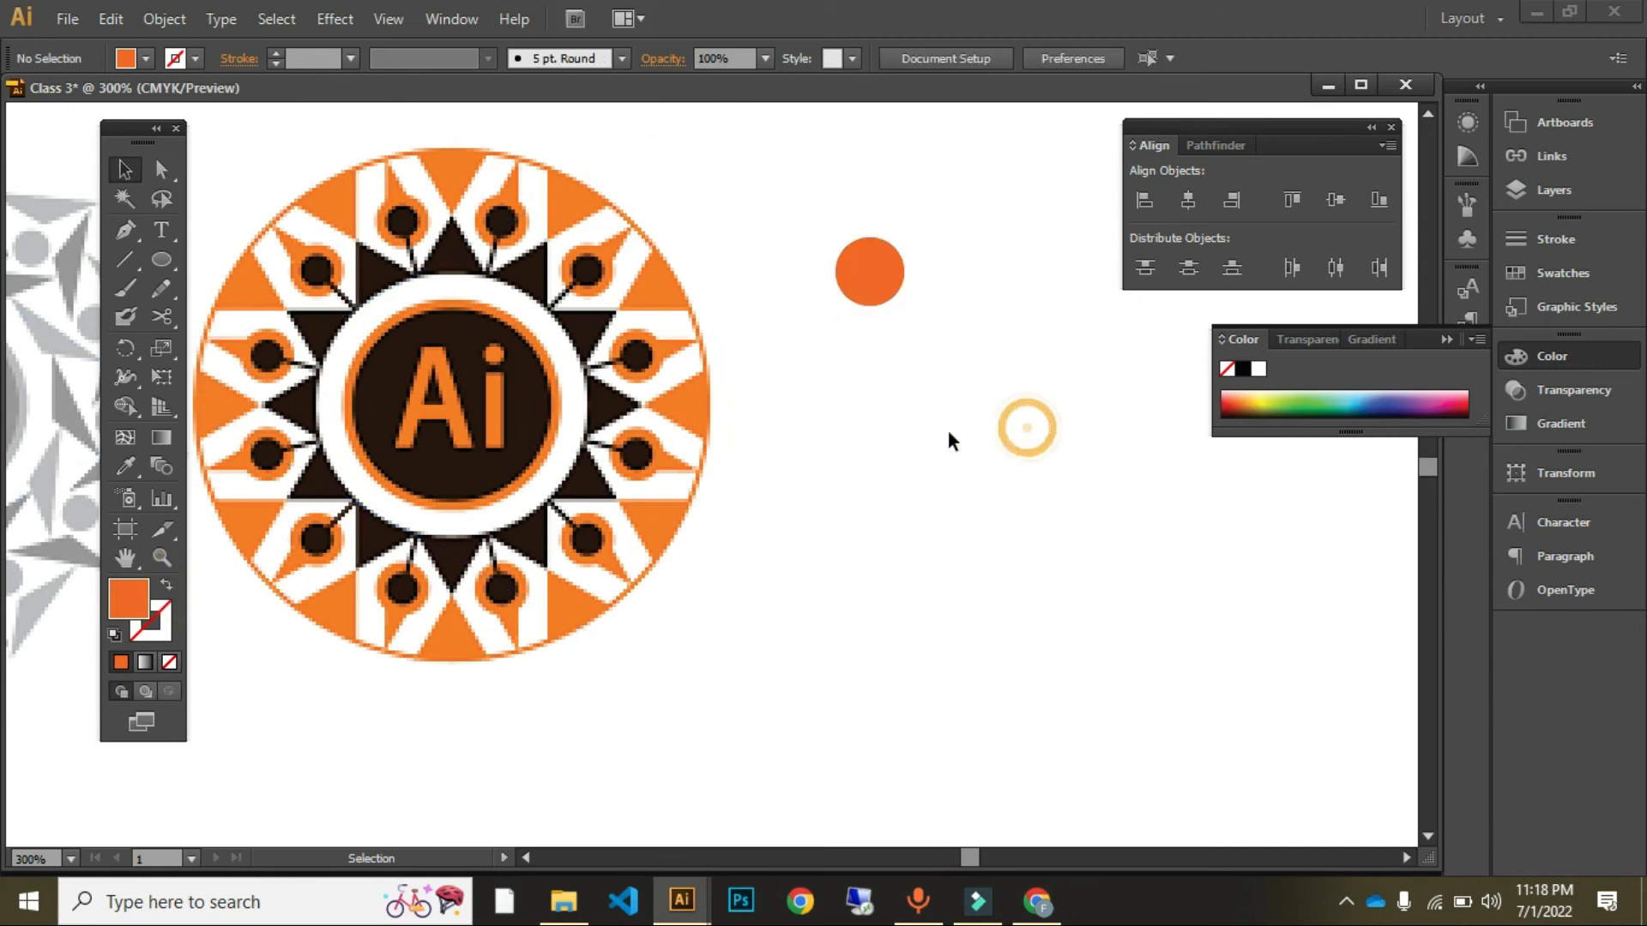
# Step: Draw a solid orange triangle above the small circle with the Polygon tool and scale it to about the circle's width
pyautogui.click(161, 260)
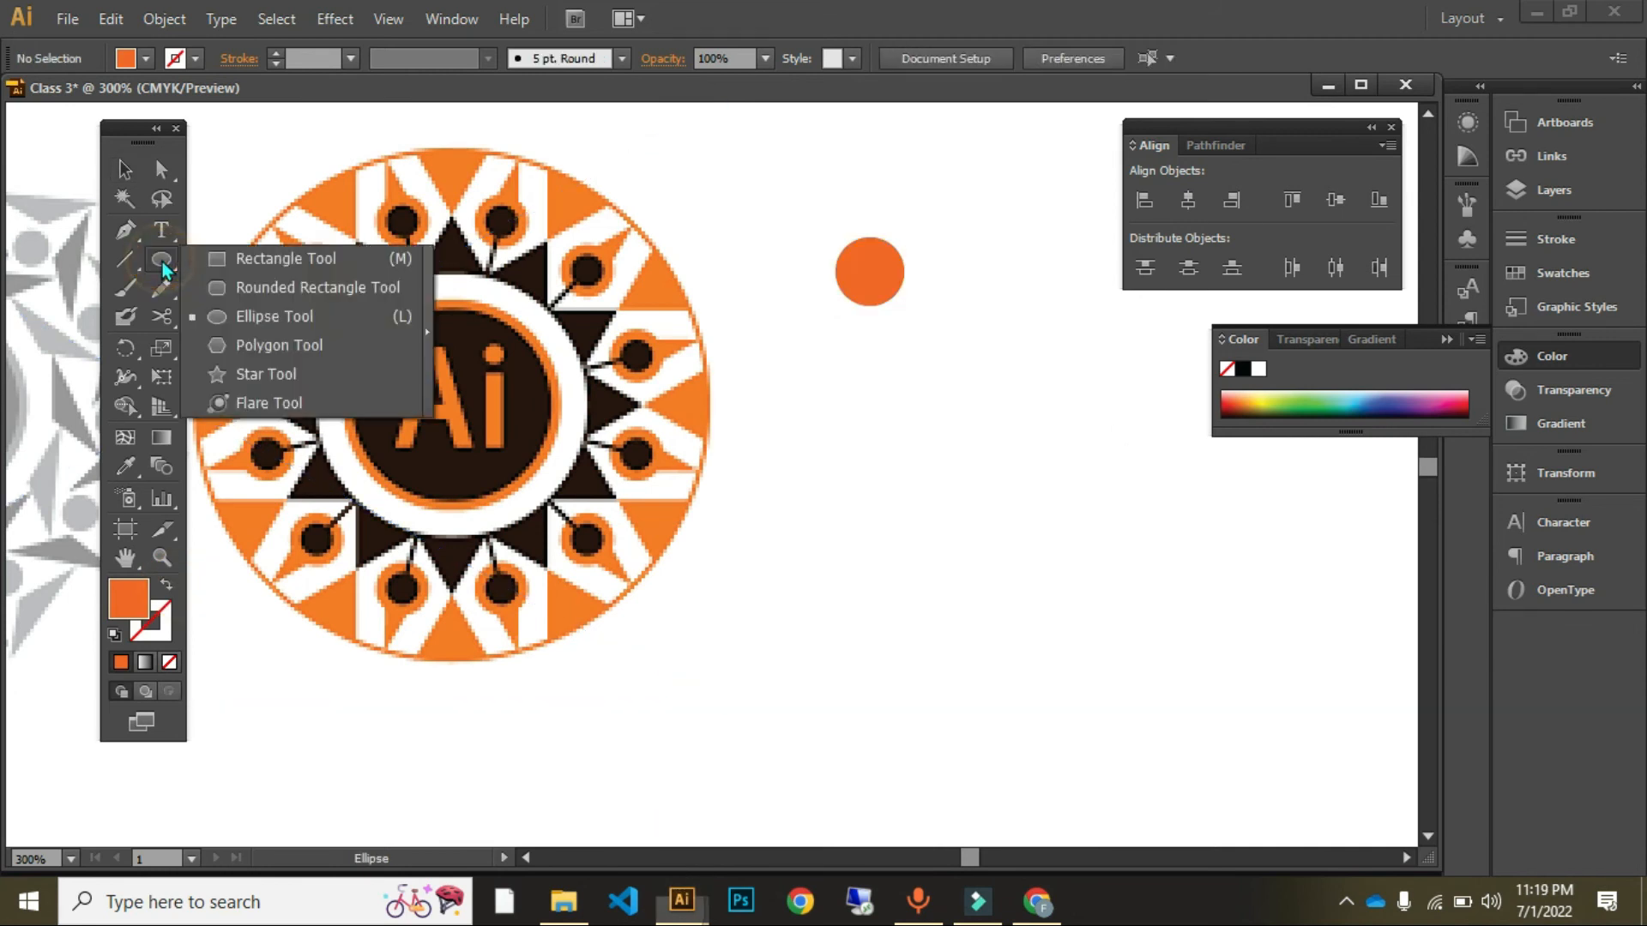
pyautogui.click(255, 343)
pyautogui.moveTo(857, 436); pyautogui.dragTo(857, 219)
pyautogui.press('v')
pyautogui.click(875, 499)
pyautogui.moveTo(936, 218); pyautogui.dragTo(905, 247)
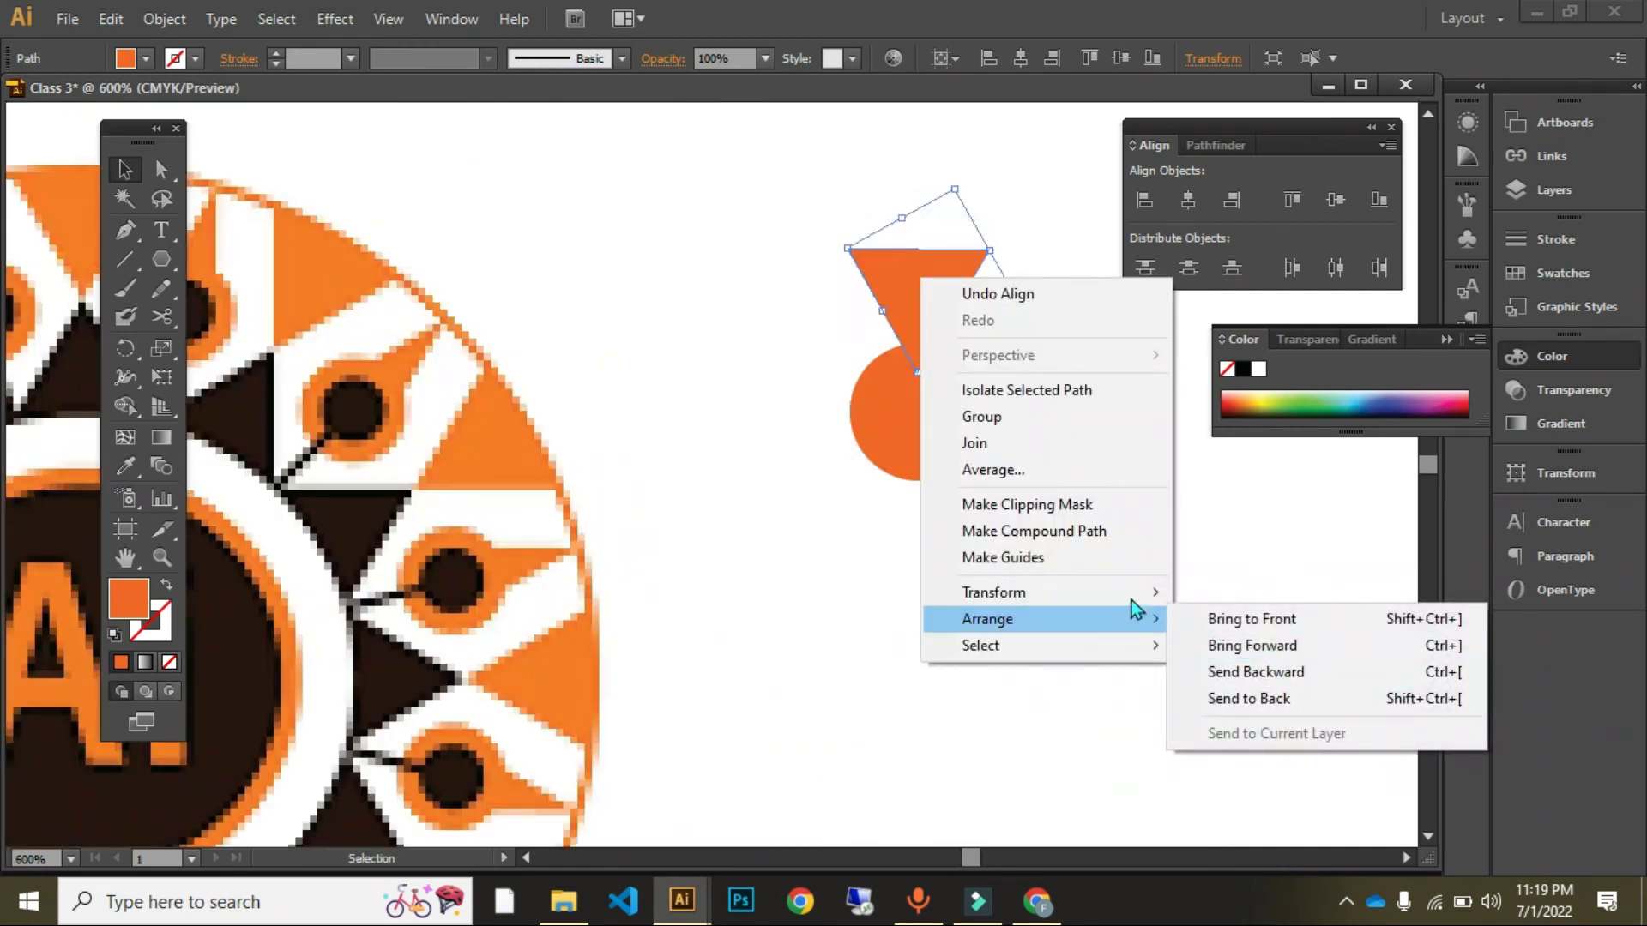
# Step: Reflect the triangle across the horizontal axis so that it points upwards over the circle, and deselect it
pyautogui.moveTo(1132, 592)
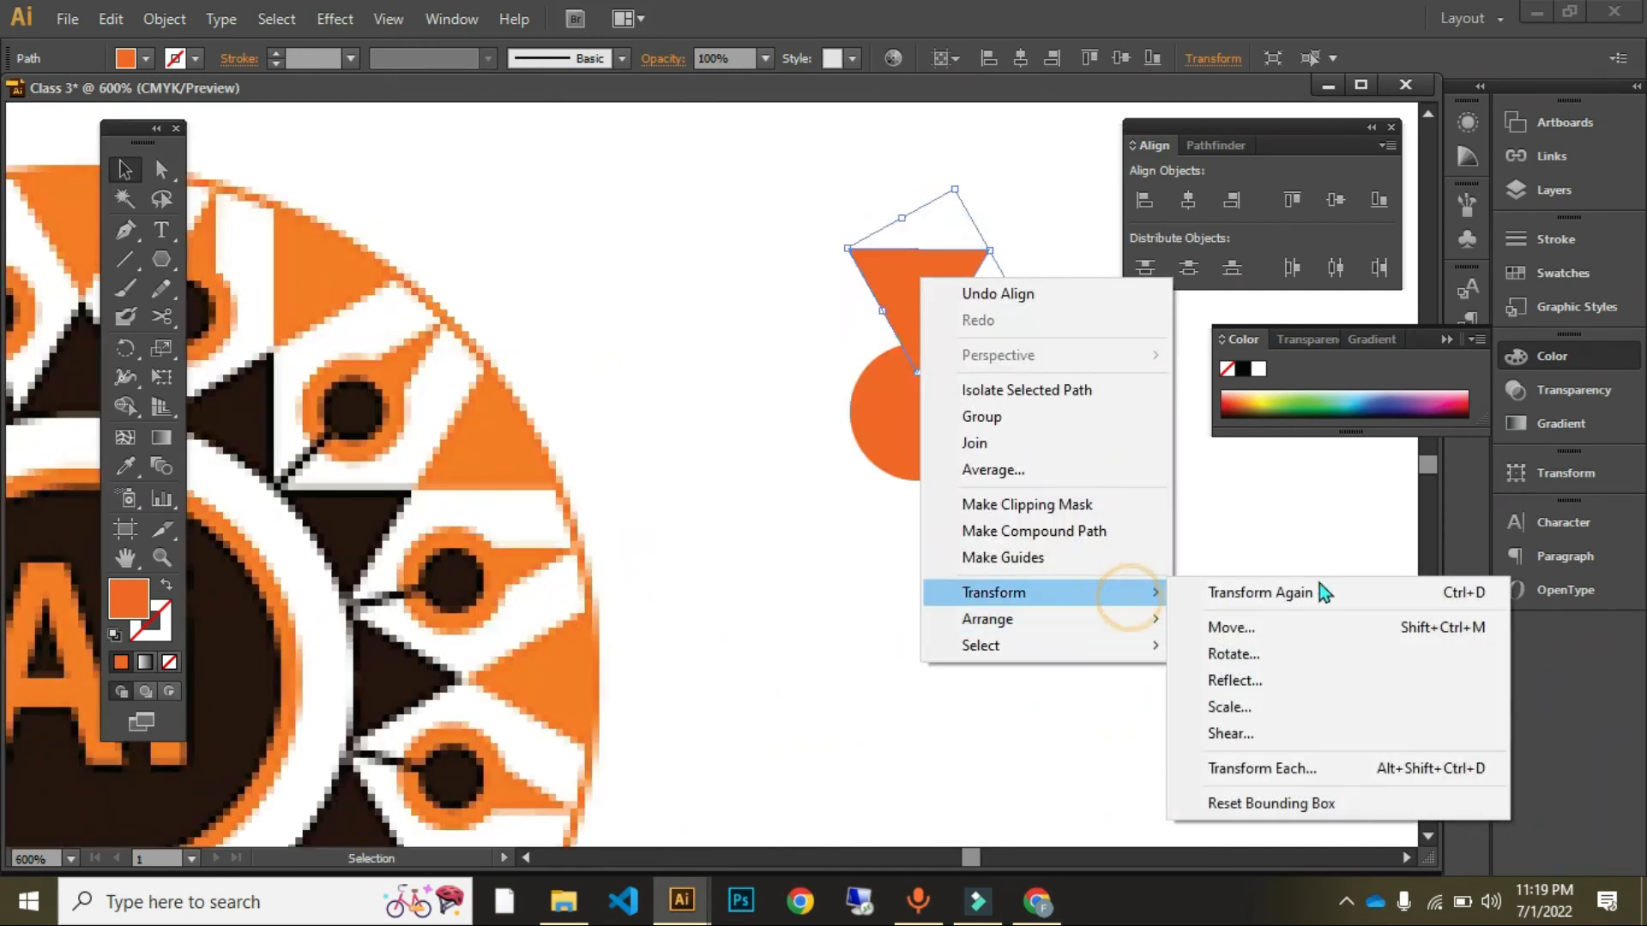
pyautogui.click(1313, 679)
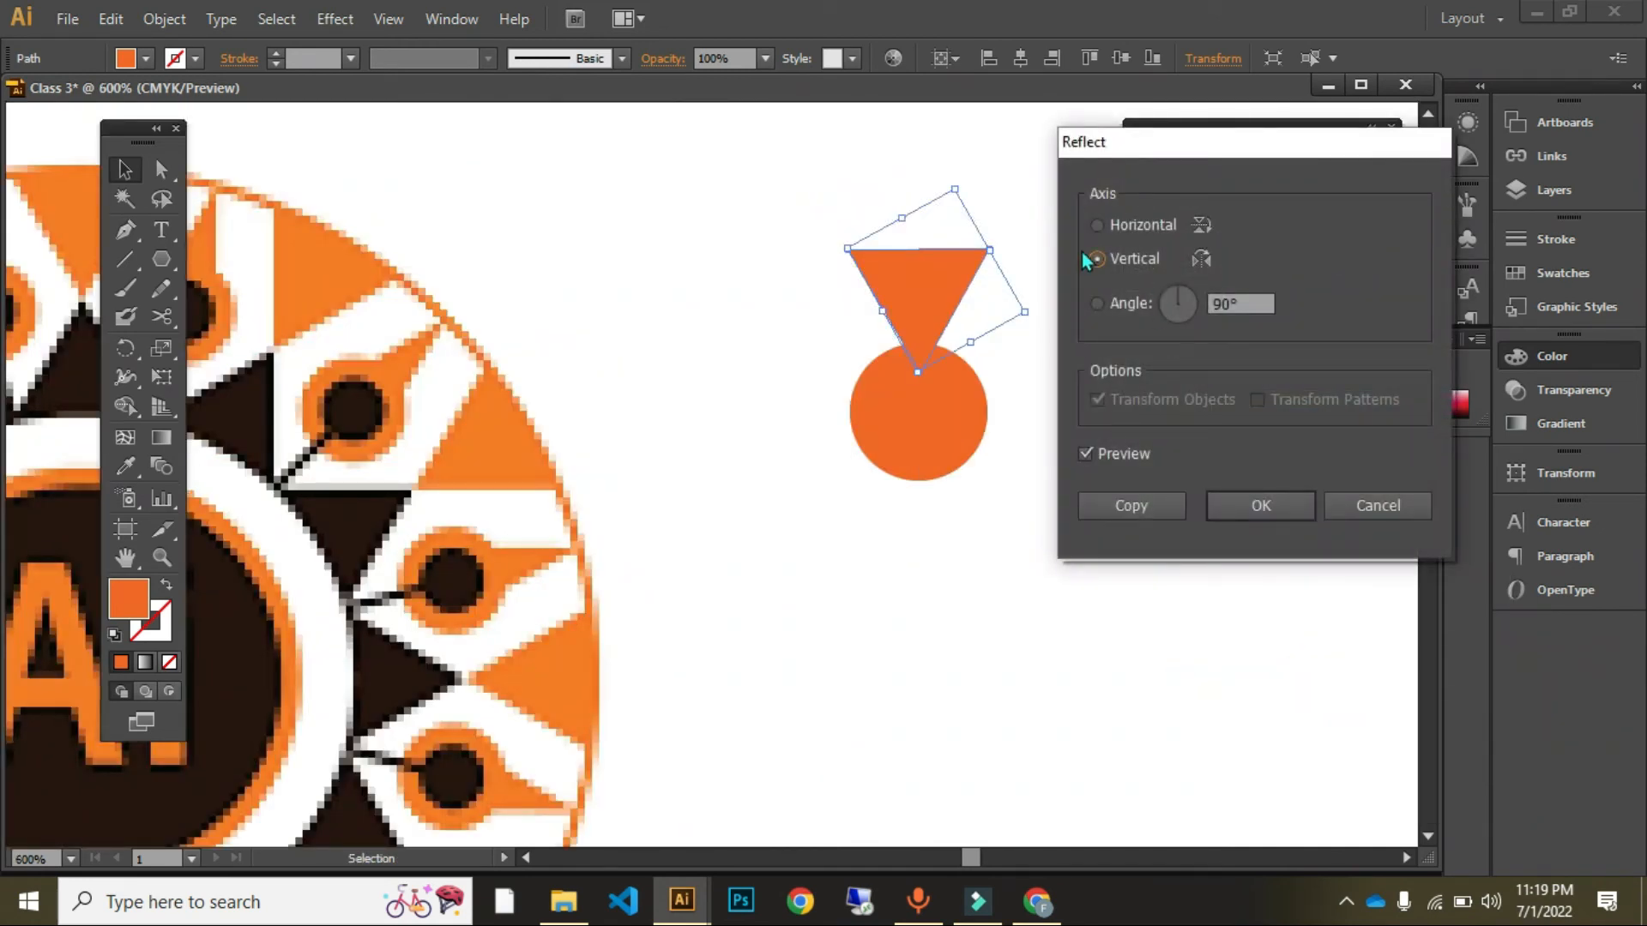
pyautogui.click(1097, 224)
pyautogui.click(1263, 502)
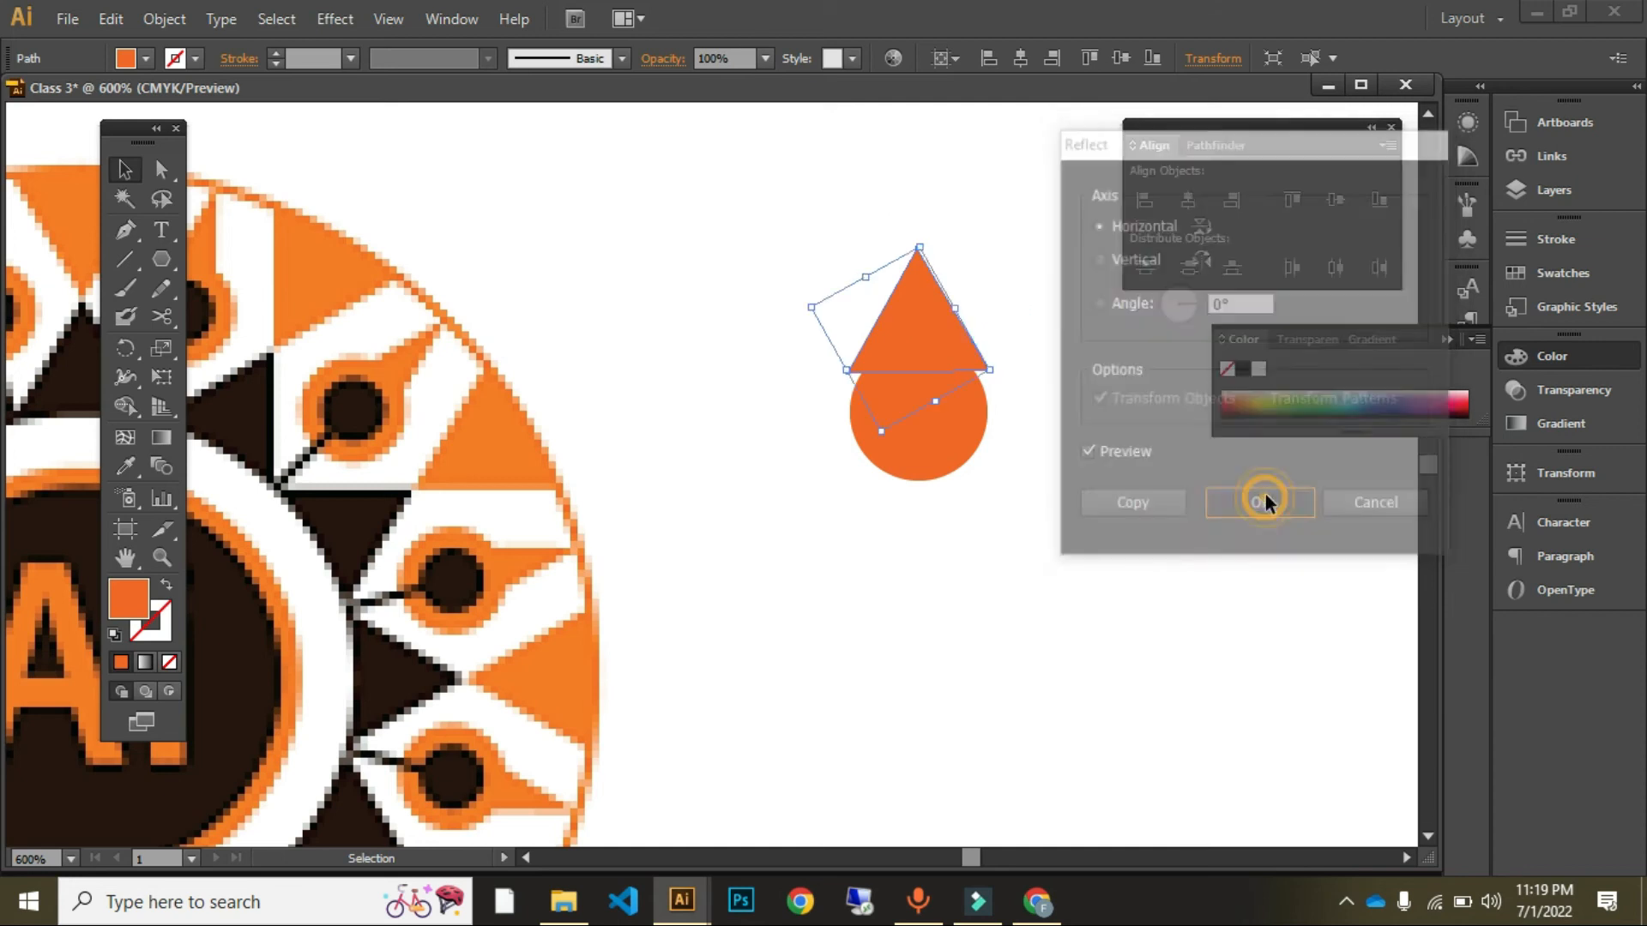
pyautogui.click(1056, 496)
# Step: Move the triangle's two base corners inwards inside the circle to form a narrow spike
pyautogui.press('z')
pyautogui.click(670, 480)
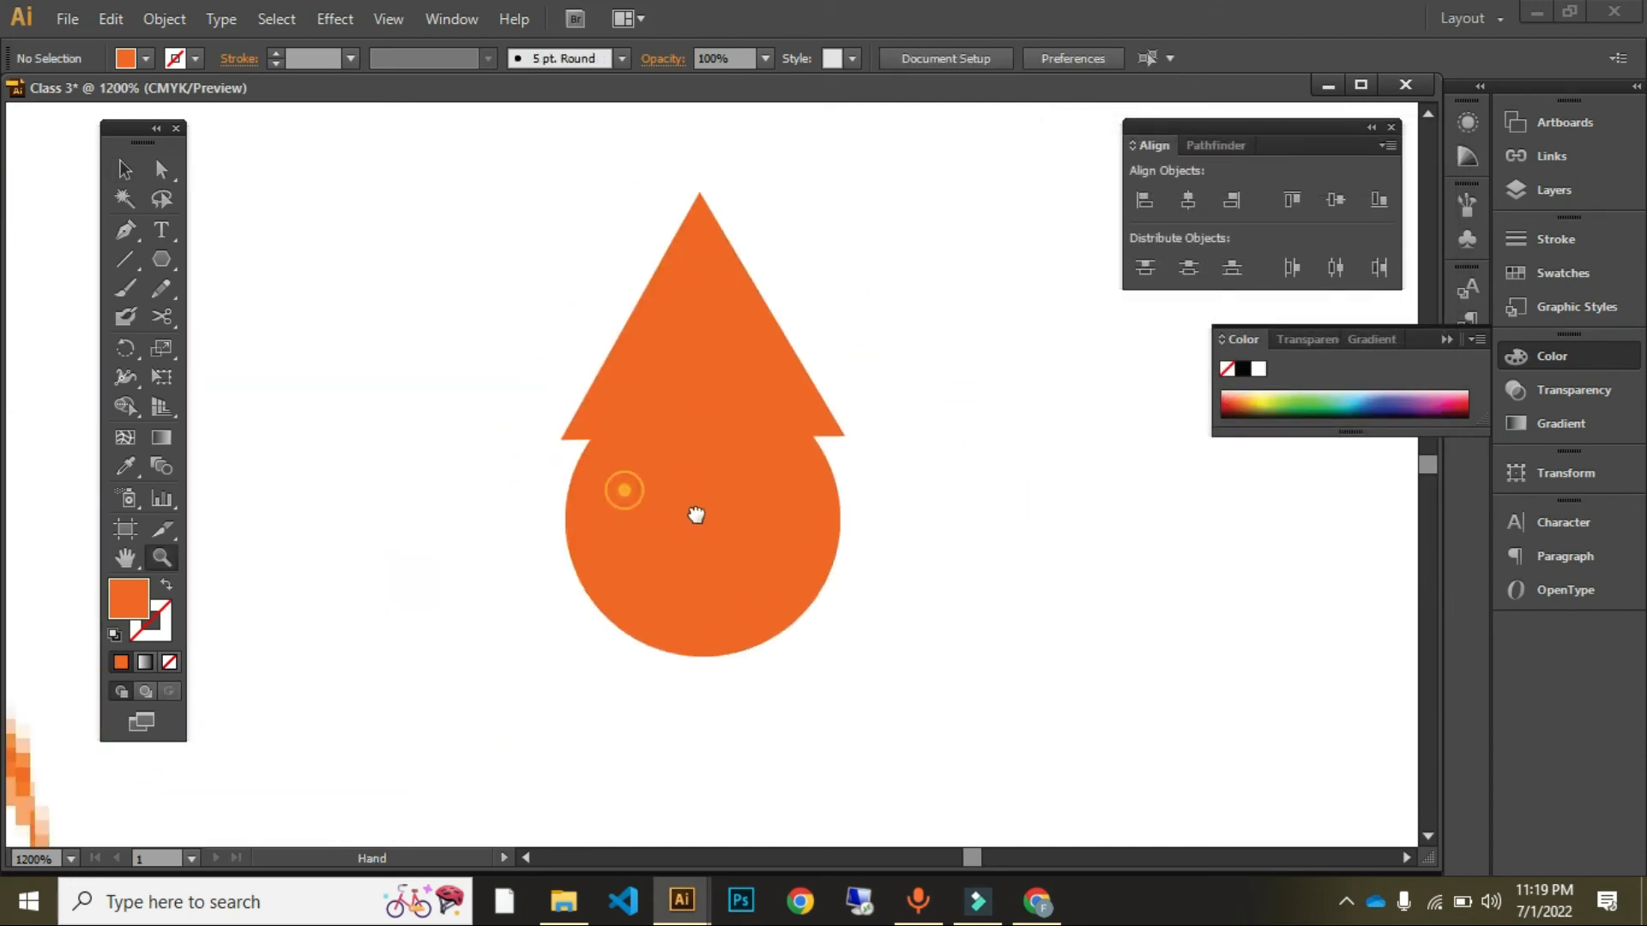
pyautogui.press('v')
pyautogui.click(661, 373)
pyautogui.click(161, 169)
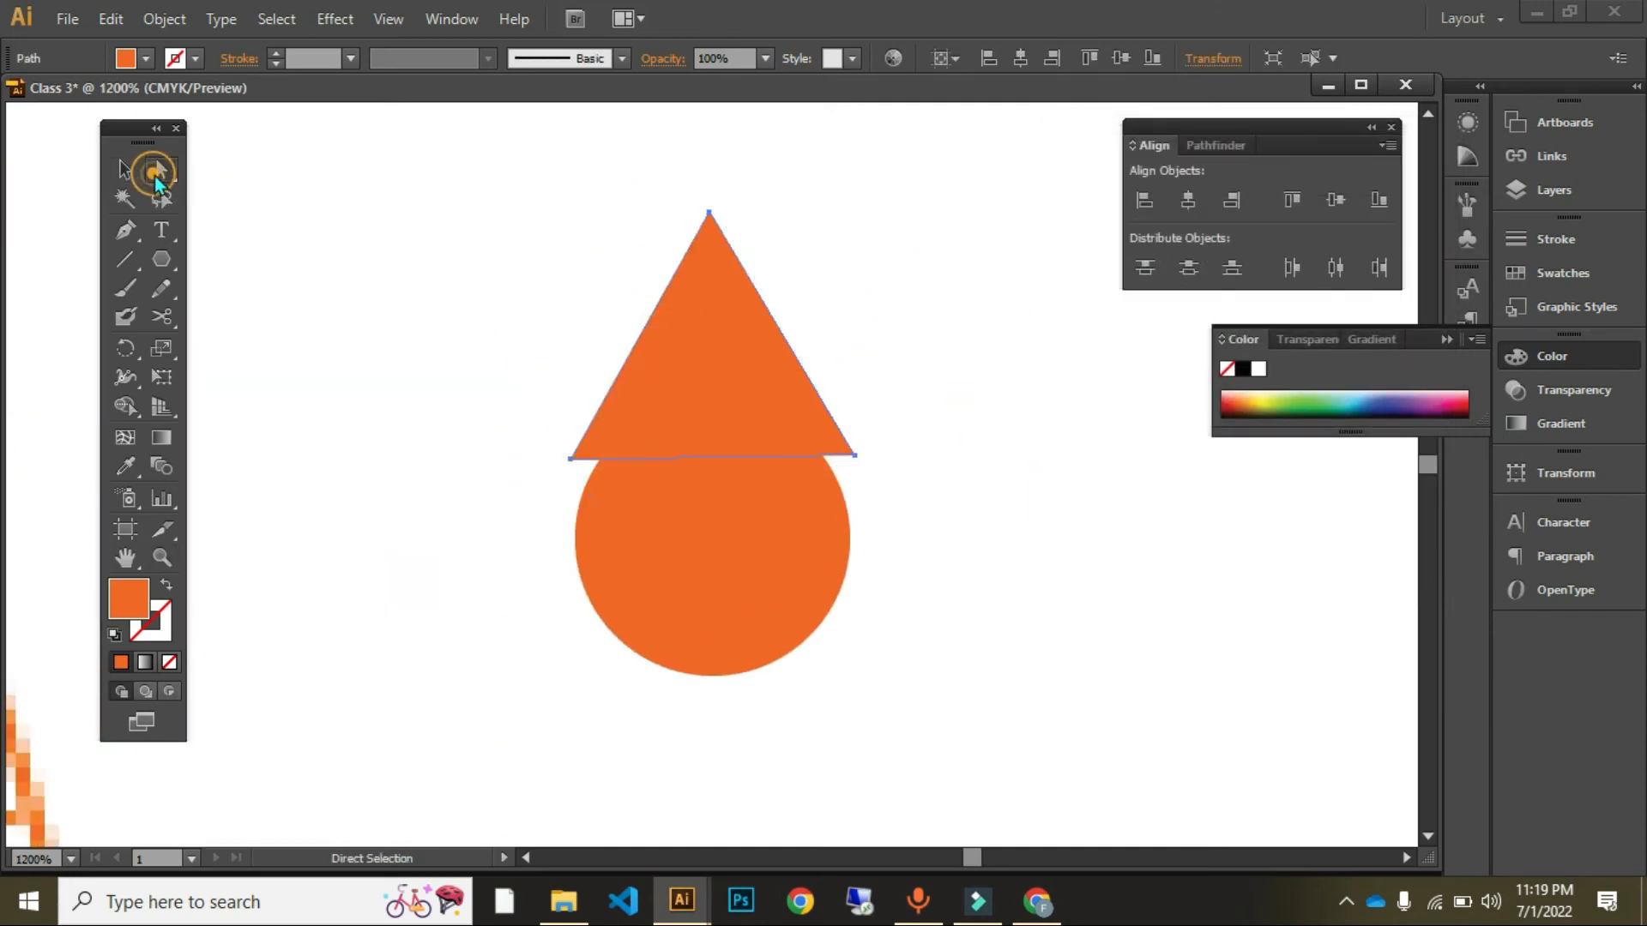
pyautogui.moveTo(572, 458); pyautogui.dragTo(668, 458)
pyautogui.moveTo(854, 455); pyautogui.dragTo(738, 457)
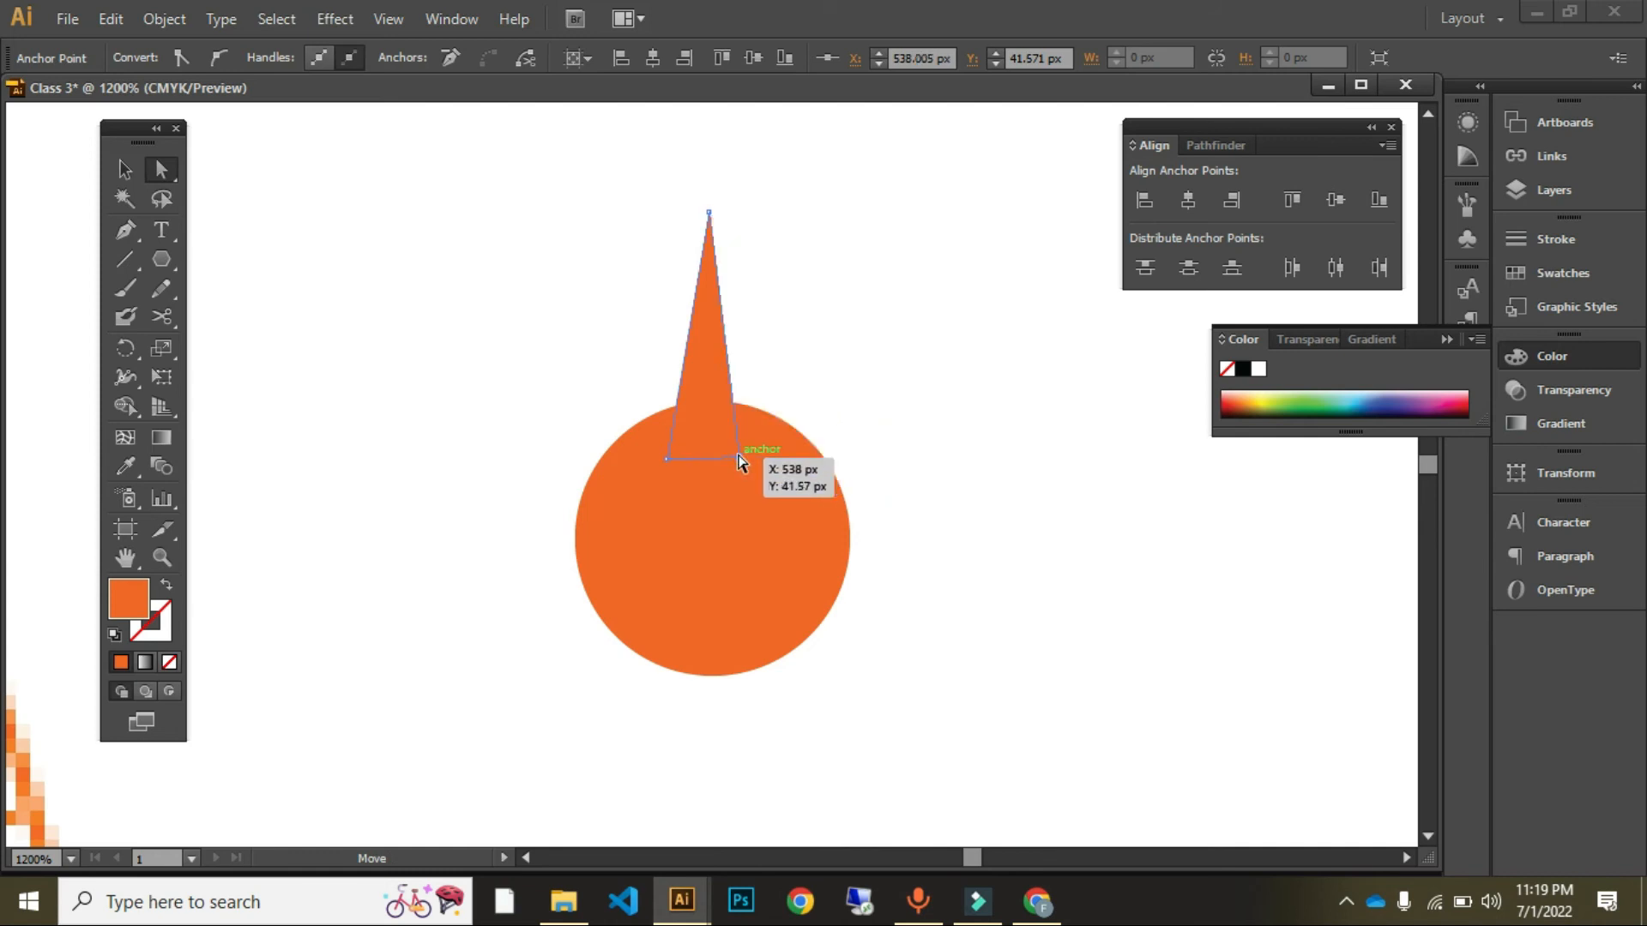
# Step: Centre the spike horizontally on the small circle, using the circle as the key object
pyautogui.press('v')
pyautogui.moveTo(527, 297); pyautogui.dragTo(961, 616)
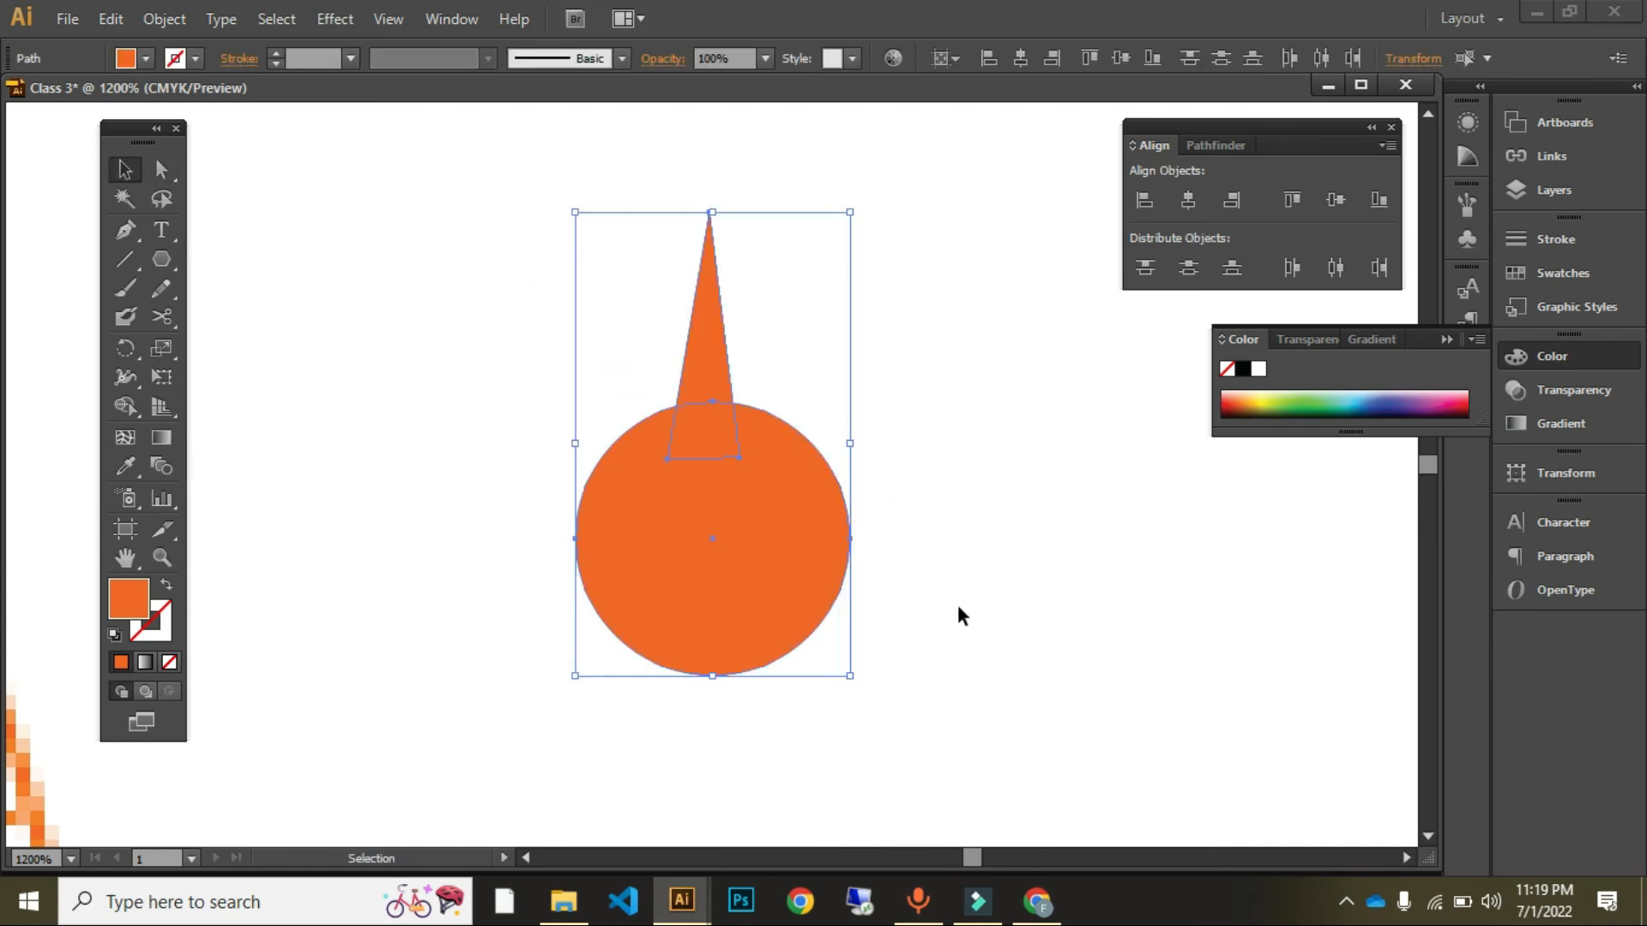
pyautogui.click(758, 489)
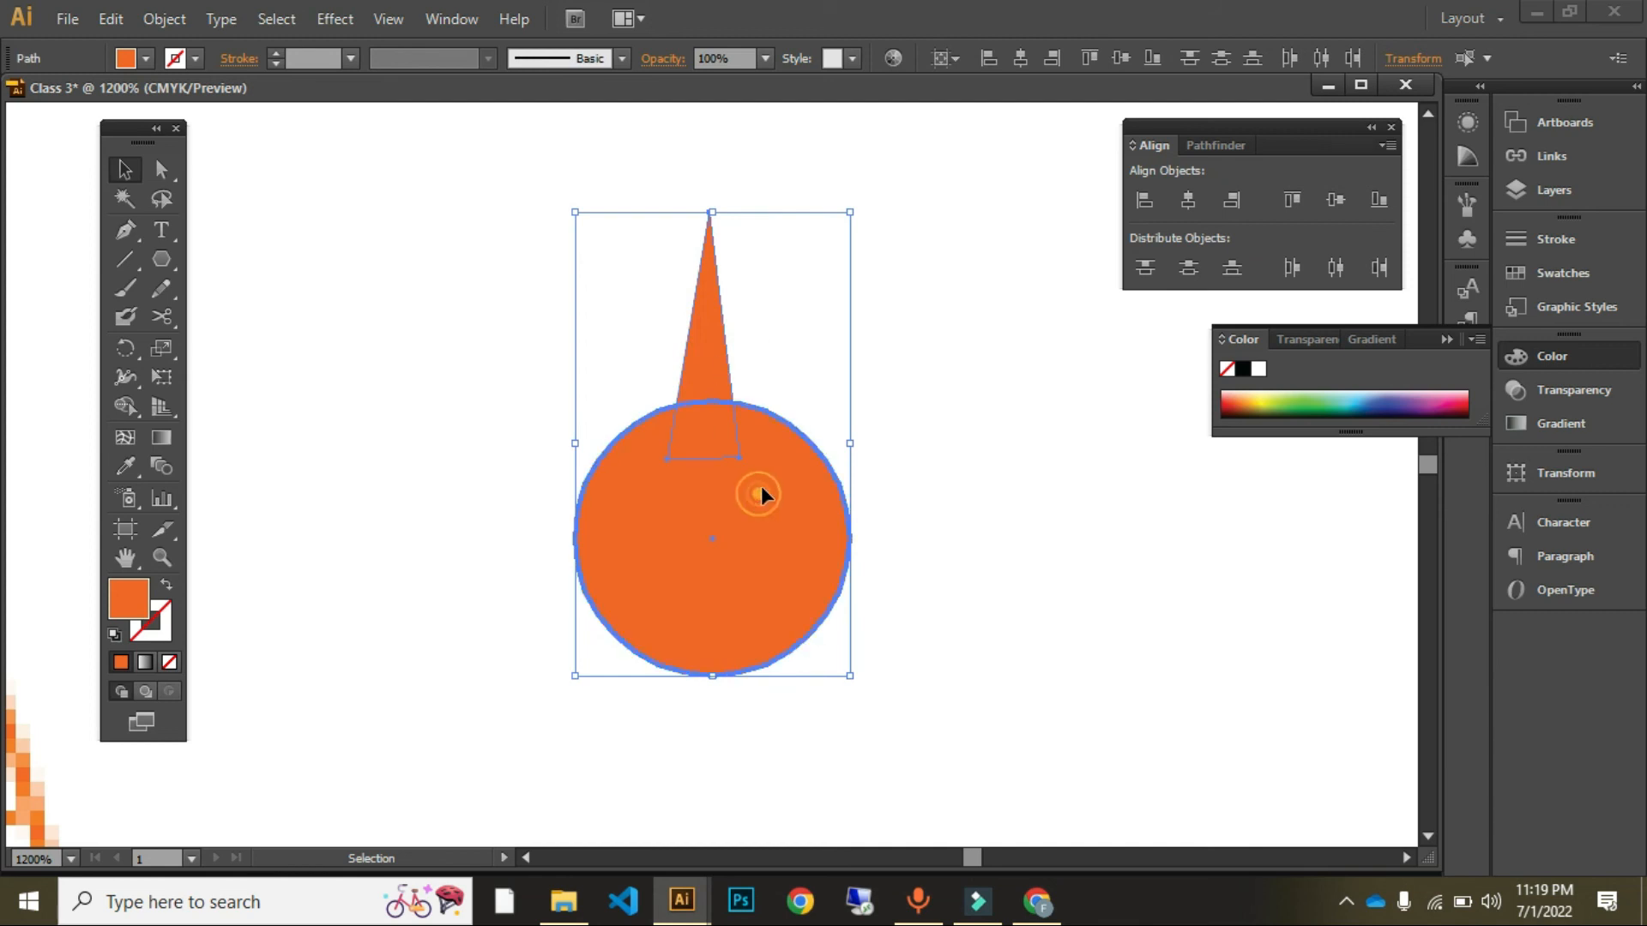
pyautogui.click(1020, 58)
pyautogui.click(1010, 381)
# Step: Merge the spike and the circle into a single pin shape with the Shape Builder tool, and deselect it
pyautogui.moveTo(496, 266); pyautogui.dragTo(1002, 636)
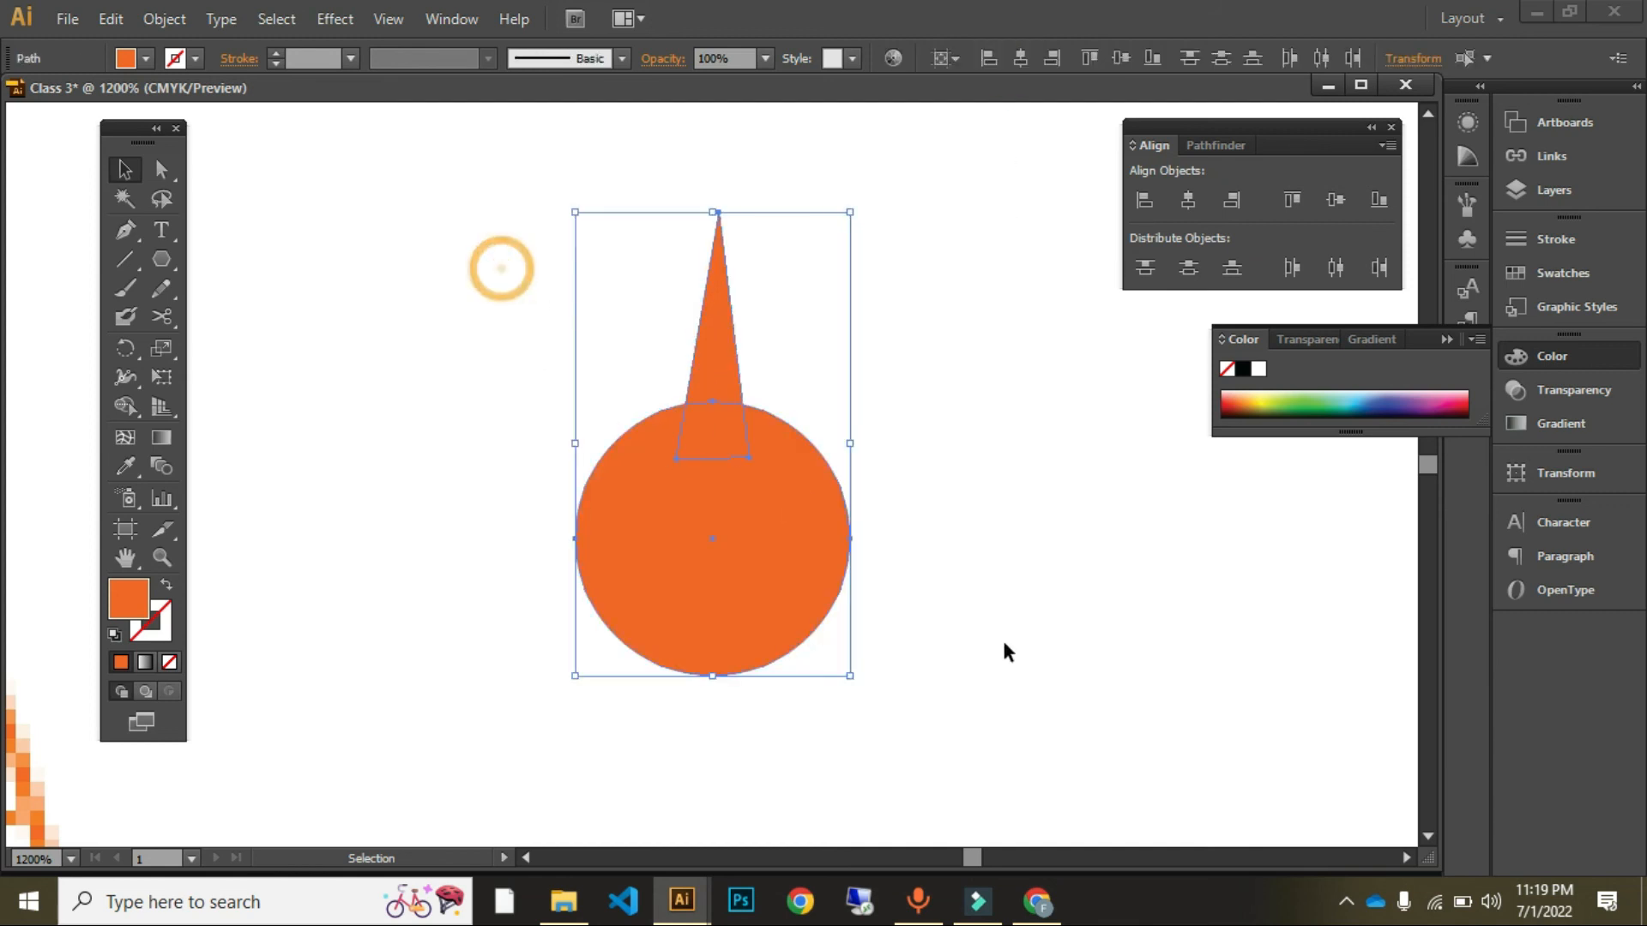
pyautogui.click(125, 408)
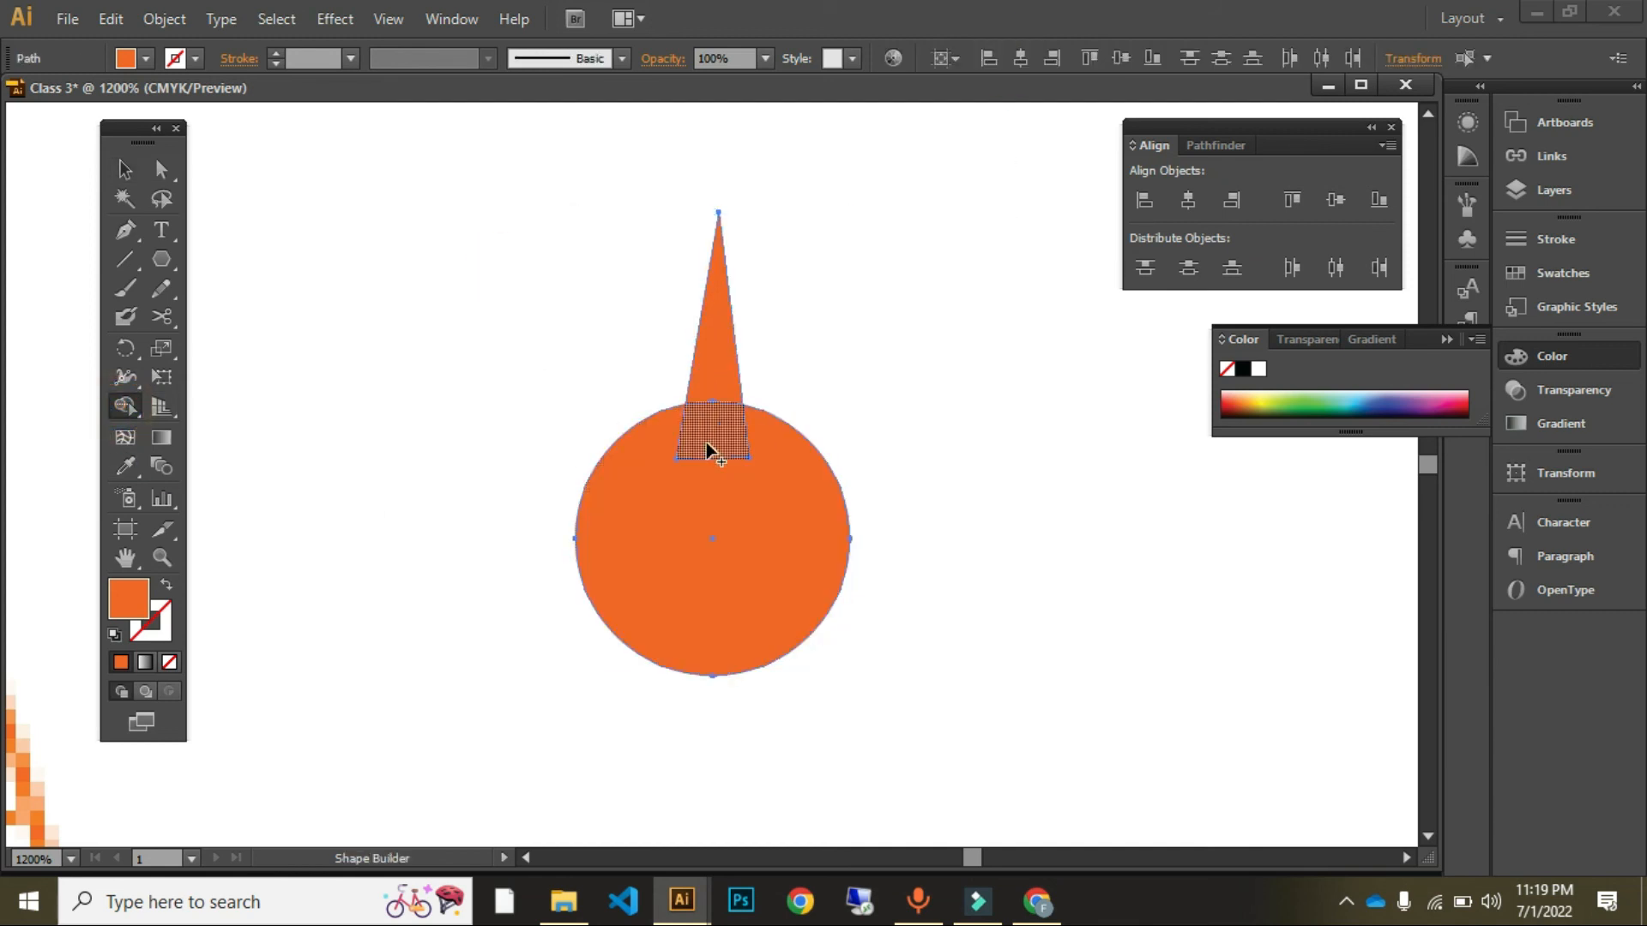
pyautogui.keyDown('alt'); pyautogui.click(721, 314); pyautogui.keyUp('alt')
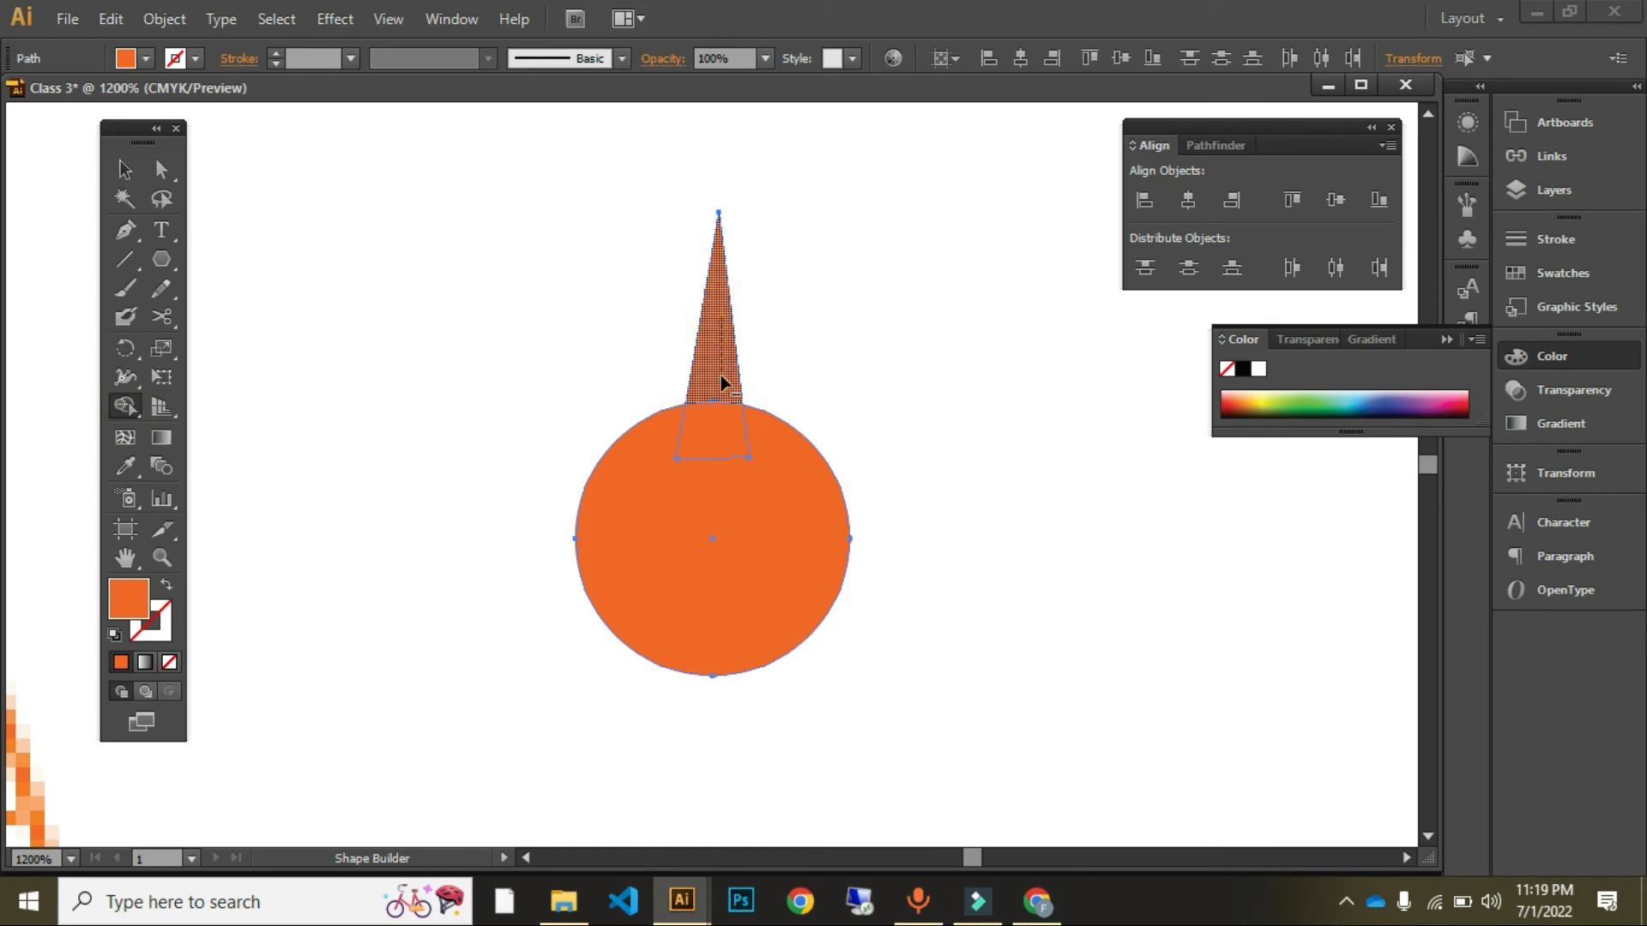
pyautogui.hotkey('ctrl', 'z')
pyautogui.moveTo(724, 319)
pyautogui.mouseDown()
pyautogui.moveTo(718, 520)
pyautogui.moveTo(718, 441)
pyautogui.mouseUp()
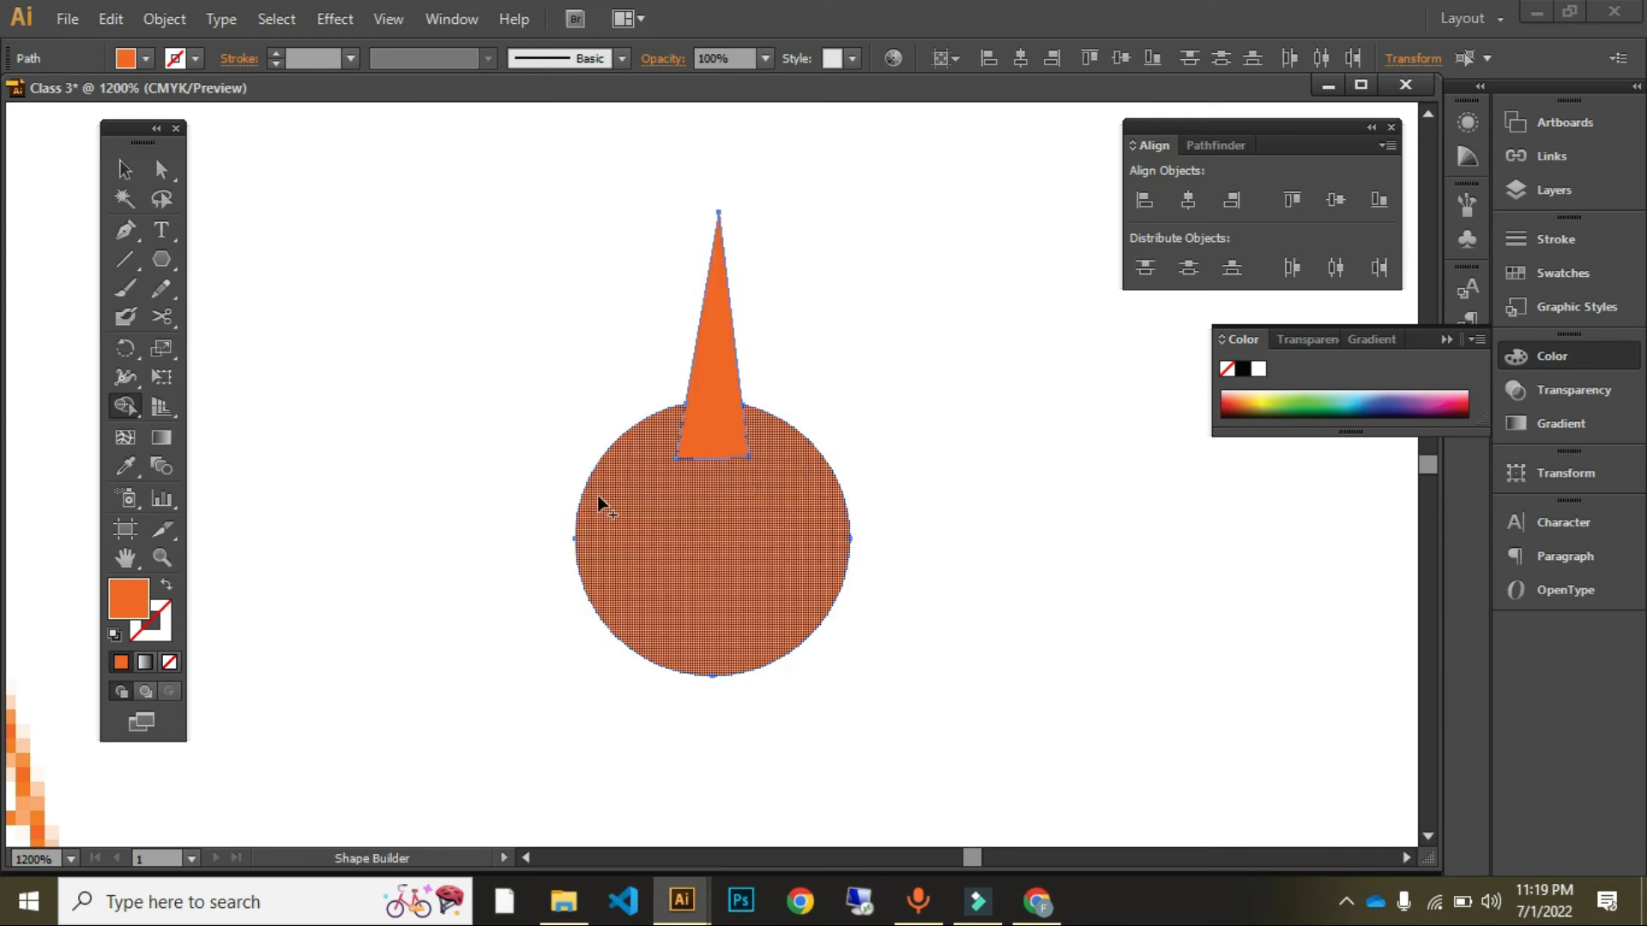
pyautogui.press('v')
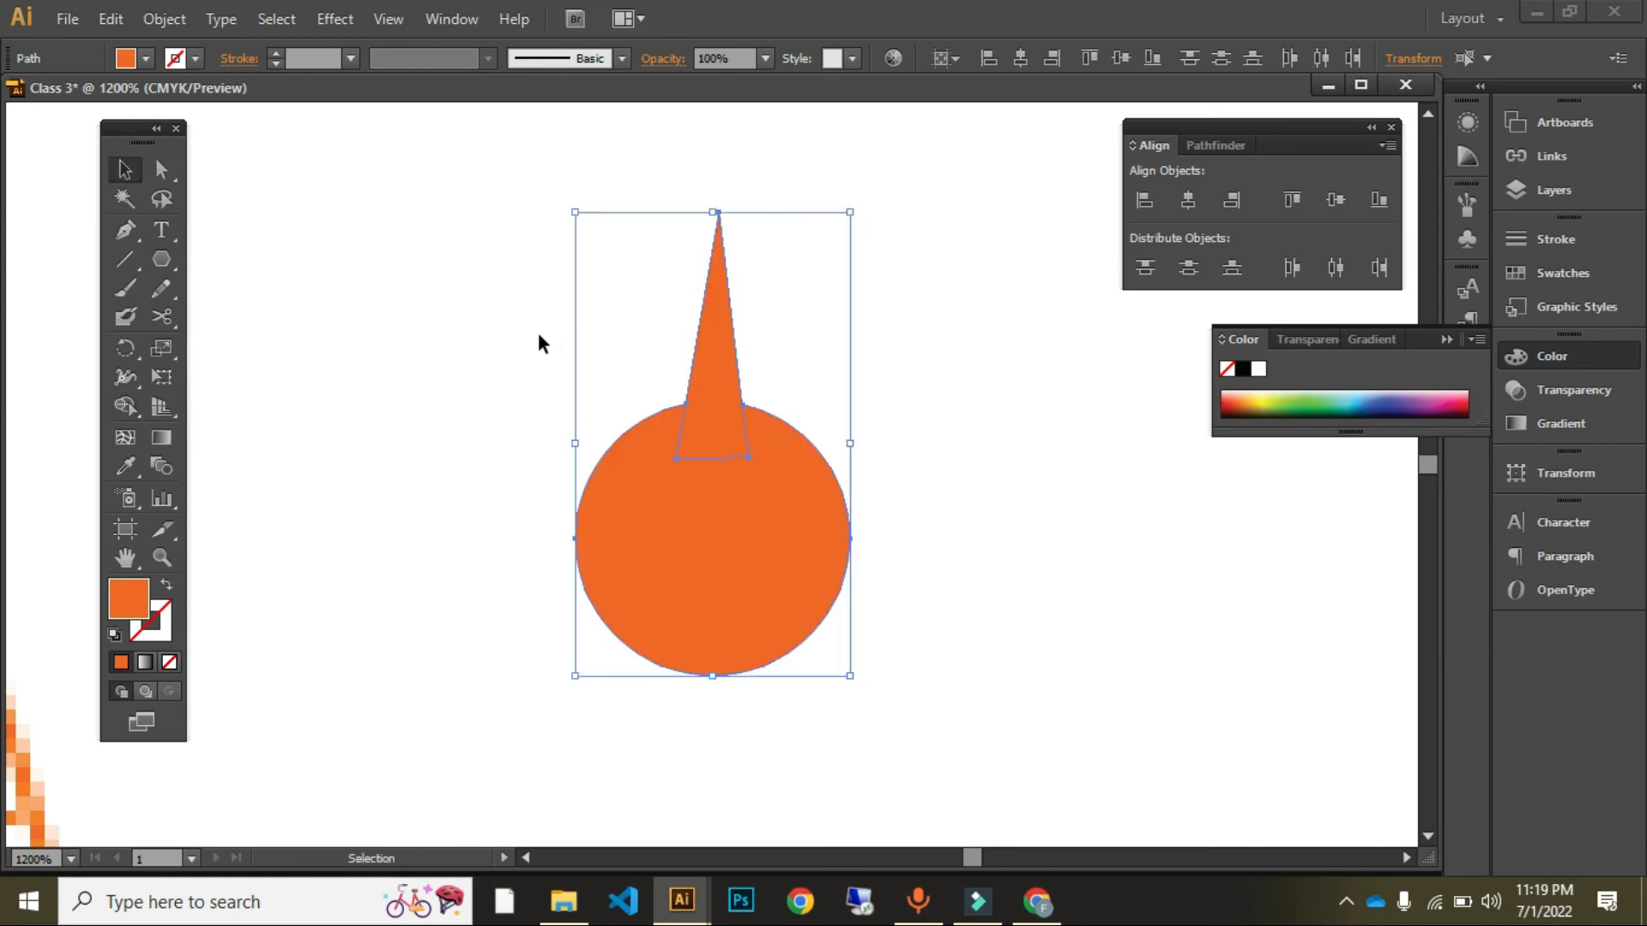
pyautogui.click(134, 405)
pyautogui.moveTo(725, 379); pyautogui.dragTo(583, 557)
pyautogui.press('v')
pyautogui.click(416, 303)
# Step: Move the pin shape into the triangle ring, between the top triangle and its left neighbour
pyautogui.moveTo(408, 269); pyautogui.dragTo(934, 686)
pyautogui.press('z')
pyautogui.keyDown('alt'); pyautogui.click(934, 677); pyautogui.keyUp('alt')
pyautogui.keyDown('alt'); pyautogui.click(933, 676); pyautogui.keyUp('alt')
pyautogui.keyDown('alt'); pyautogui.click(934, 677); pyautogui.keyUp('alt')
pyautogui.keyDown('alt'); pyautogui.click(685, 604); pyautogui.keyUp('alt')
pyautogui.keyDown('alt'); pyautogui.click(684, 604); pyautogui.keyUp('alt')
pyautogui.keyDown('alt'); pyautogui.click(685, 604); pyautogui.keyUp('alt')
pyautogui.moveTo(757, 656); pyautogui.dragTo(926, 521)
pyautogui.moveTo(891, 453); pyautogui.dragTo(992, 599)
pyautogui.press('v')
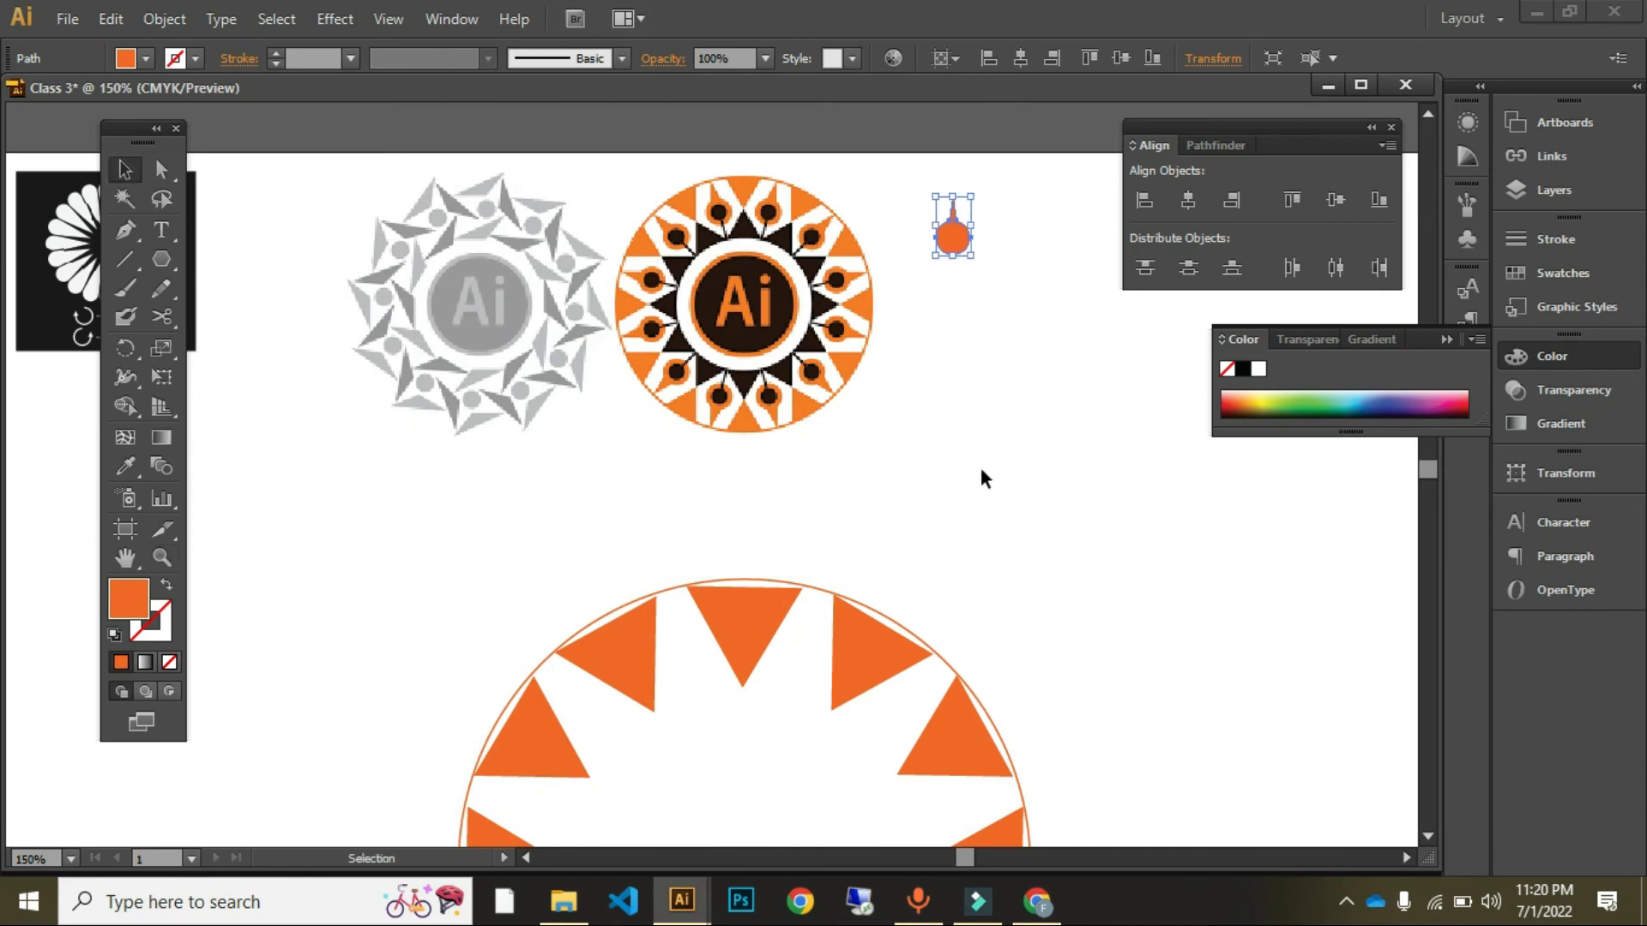
pyautogui.moveTo(955, 247); pyautogui.dragTo(692, 674)
# Step: Centre the pin horizontally on the large guide circle, using the guide circle as the key object
pyautogui.moveTo(965, 609); pyautogui.dragTo(896, 491)
pyautogui.press('z')
pyautogui.click(658, 512)
pyautogui.click(735, 532)
pyautogui.press('v')
pyautogui.click(583, 211)
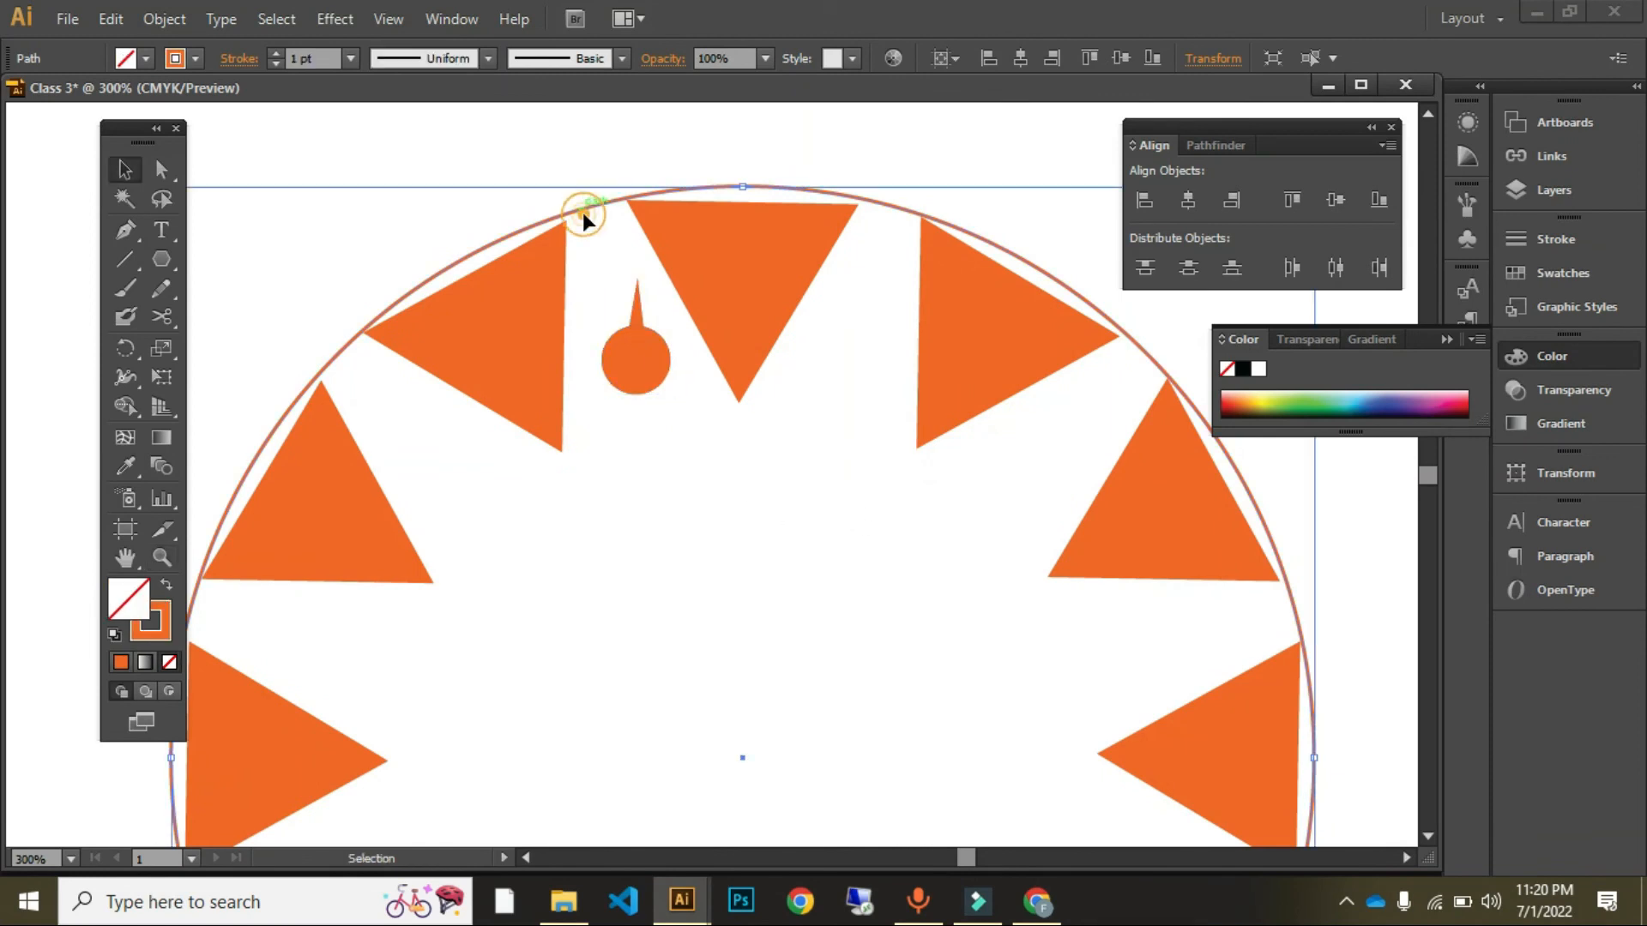
pyautogui.keyDown('shift'); pyautogui.click(633, 357); pyautogui.keyUp('shift')
pyautogui.click(576, 211)
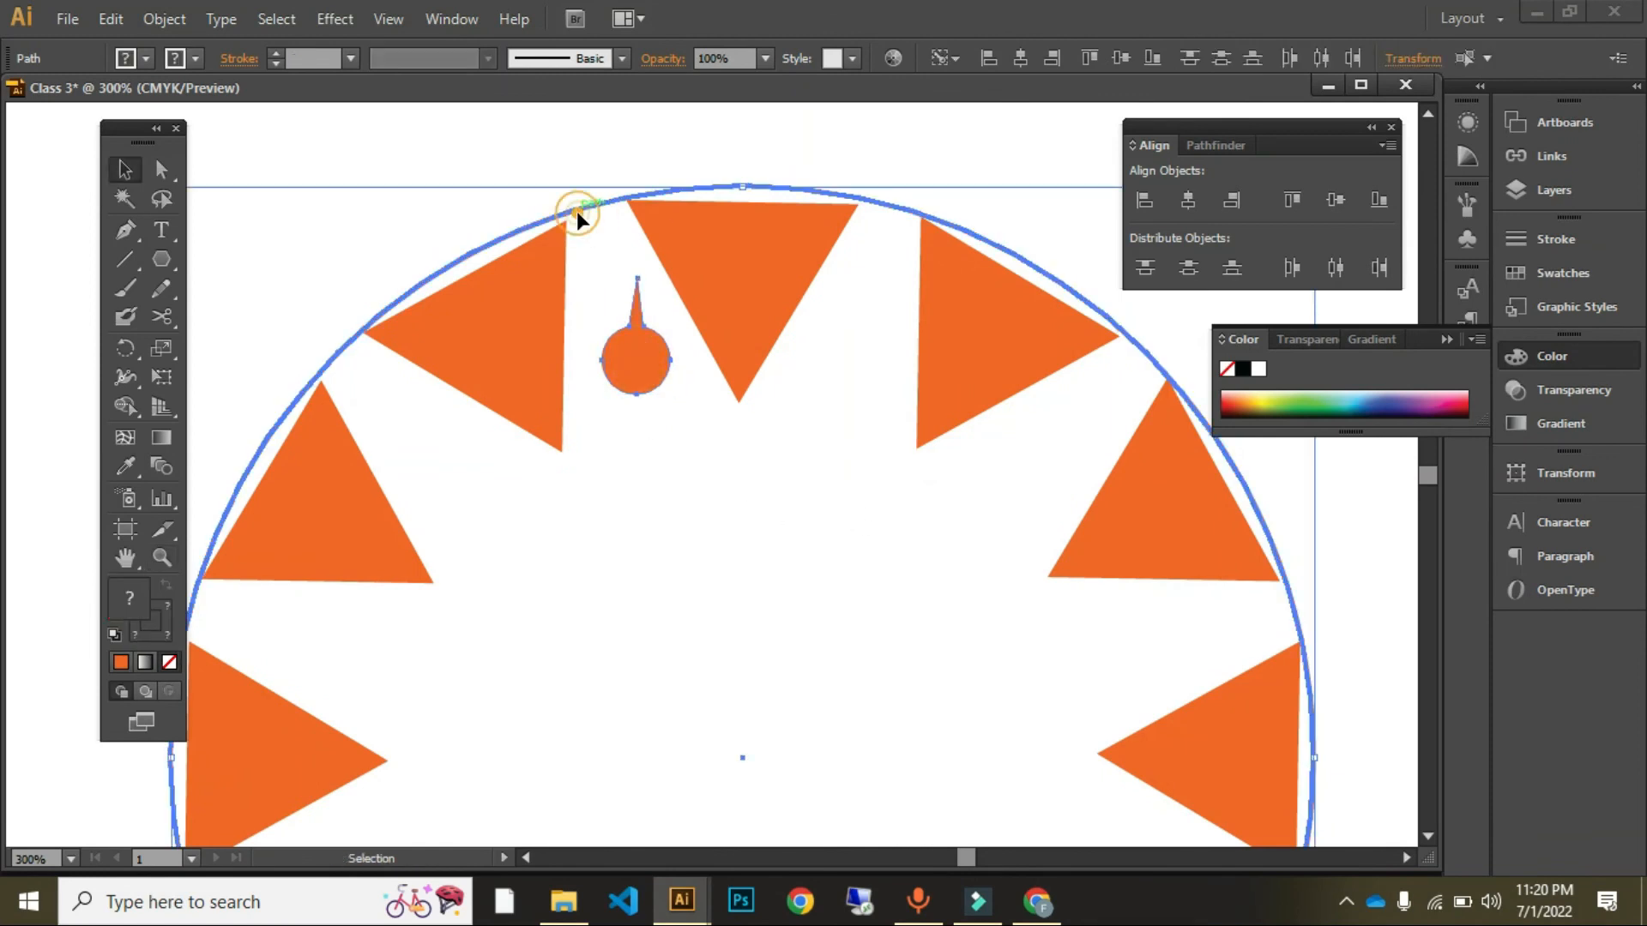
pyautogui.click(1188, 200)
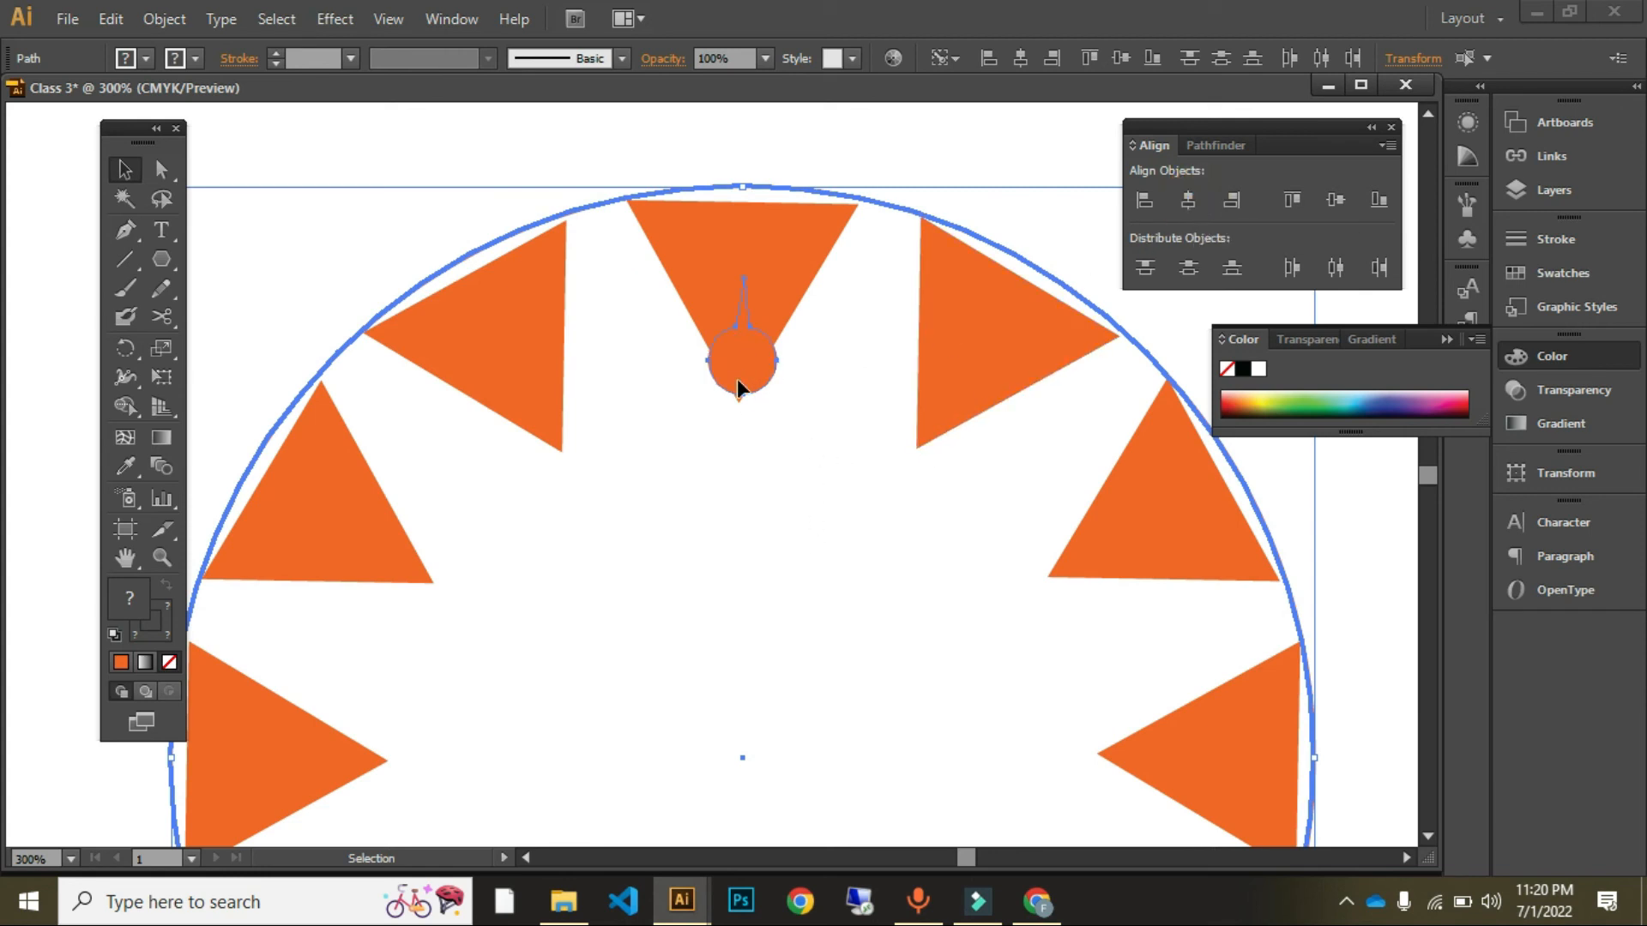
# Step: Enlarge the pin slightly over the top triangle of the ring and deselect it
pyautogui.press('z')
pyautogui.keyDown('alt'); pyautogui.click(758, 438); pyautogui.keyUp('alt')
pyautogui.keyDown('alt'); pyautogui.click(757, 438); pyautogui.keyUp('alt')
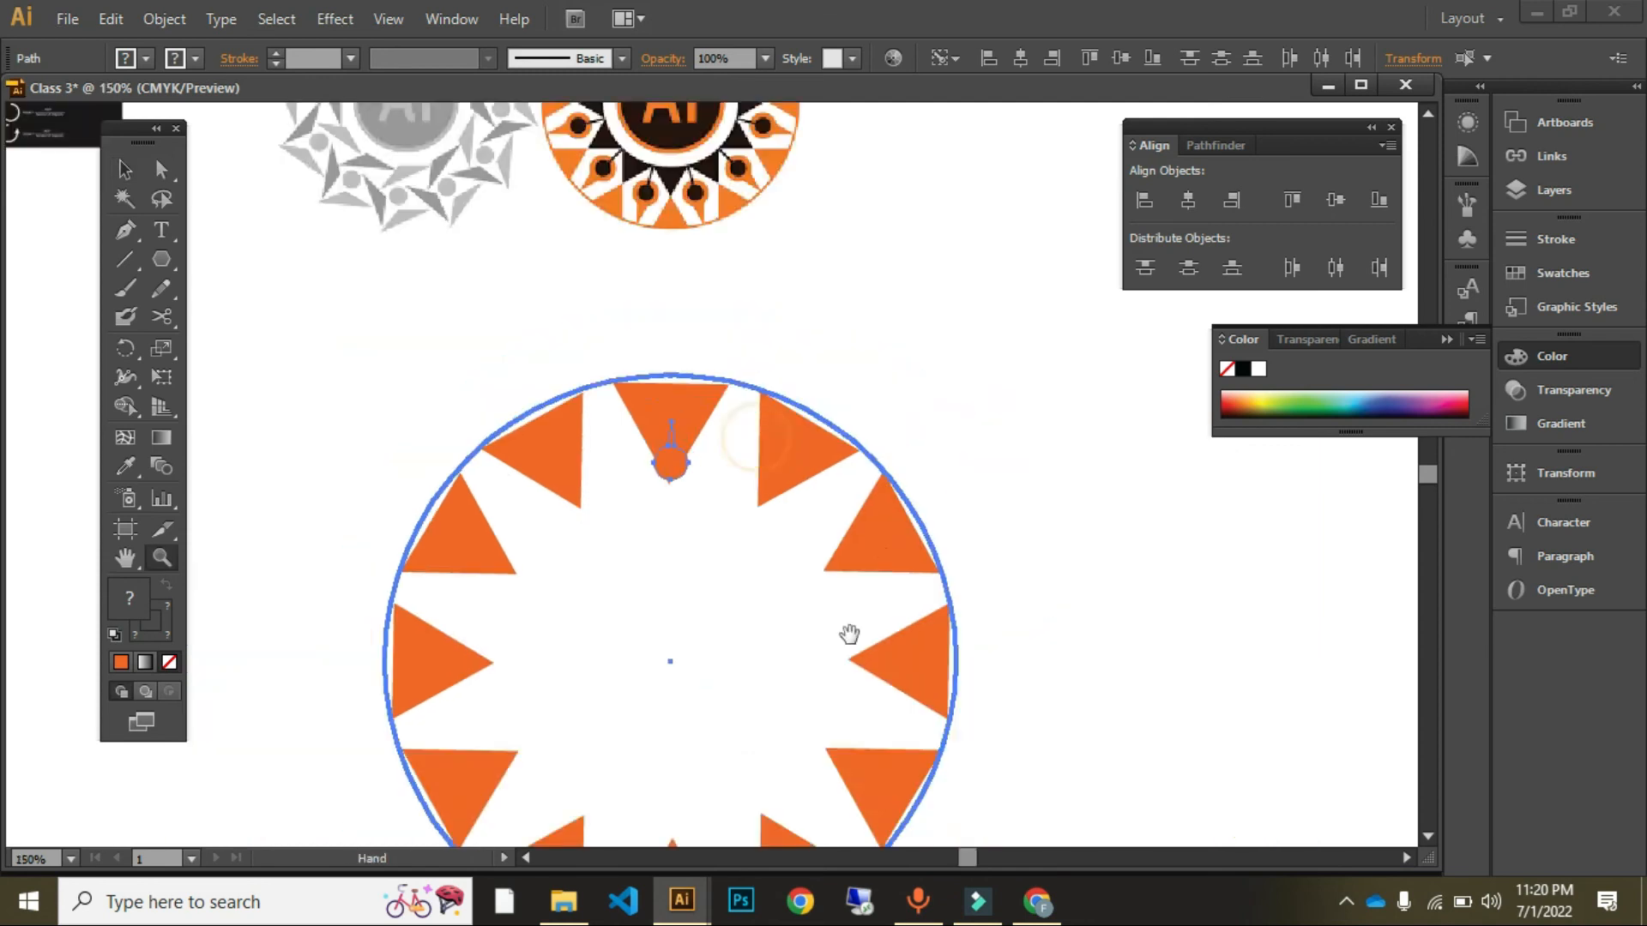
pyautogui.moveTo(849, 635); pyautogui.dragTo(970, 342)
pyautogui.keyDown('alt'); pyautogui.click(897, 323); pyautogui.keyUp('alt')
pyautogui.moveTo(860, 261); pyautogui.dragTo(934, 320)
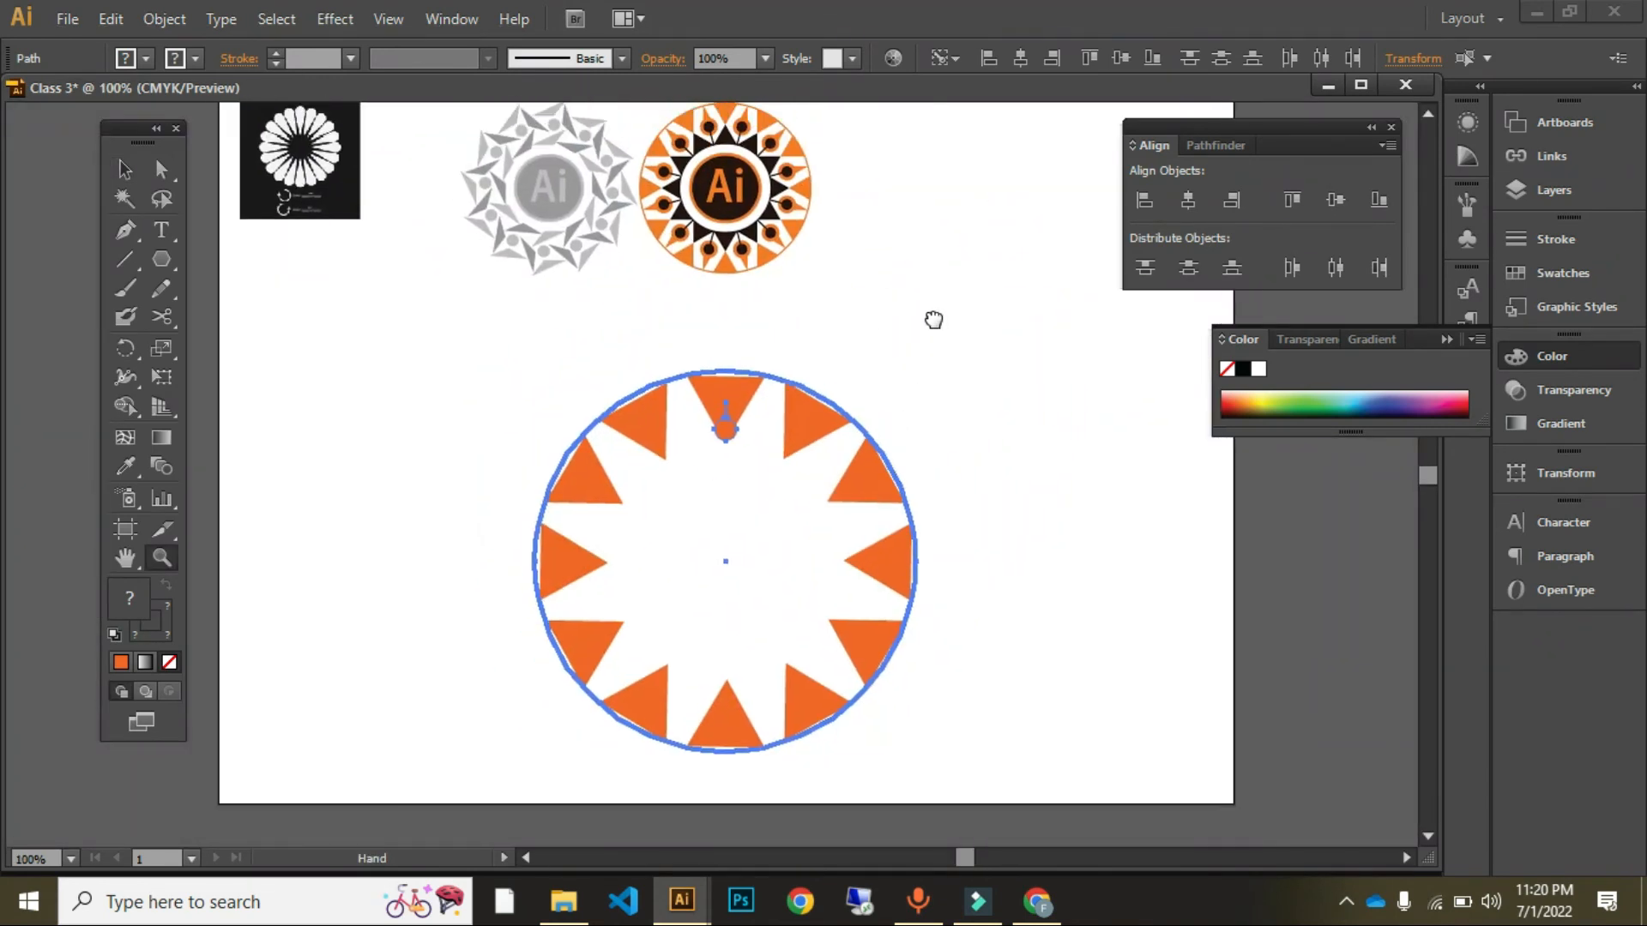
pyautogui.press('v')
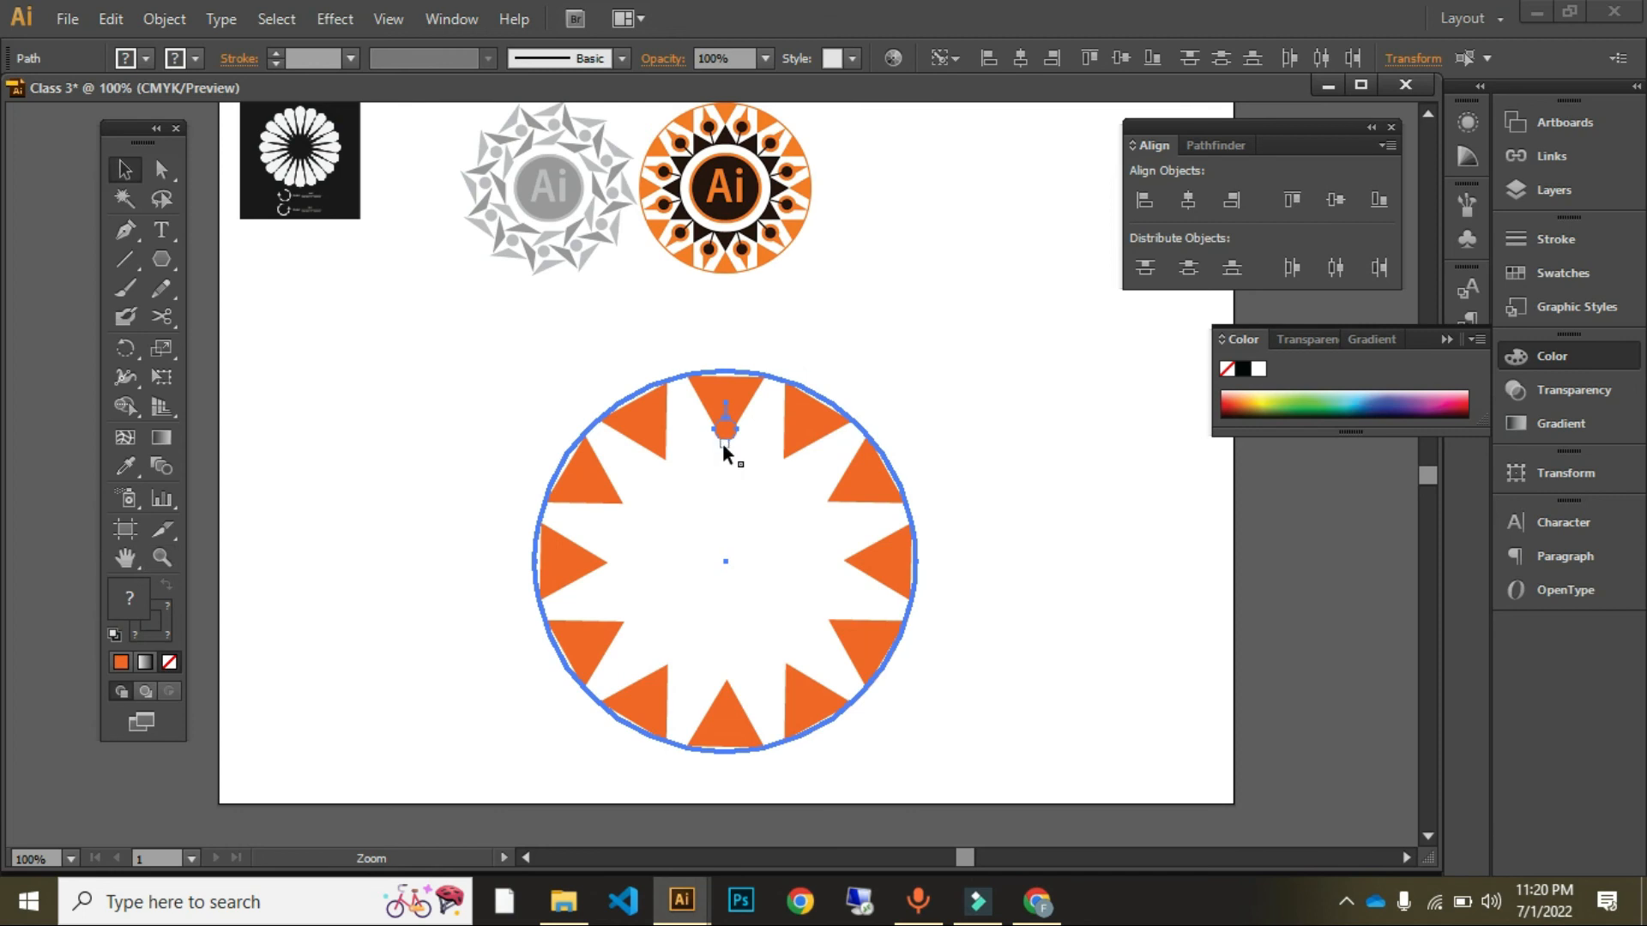
pyautogui.click(725, 433)
pyautogui.click(386, 414)
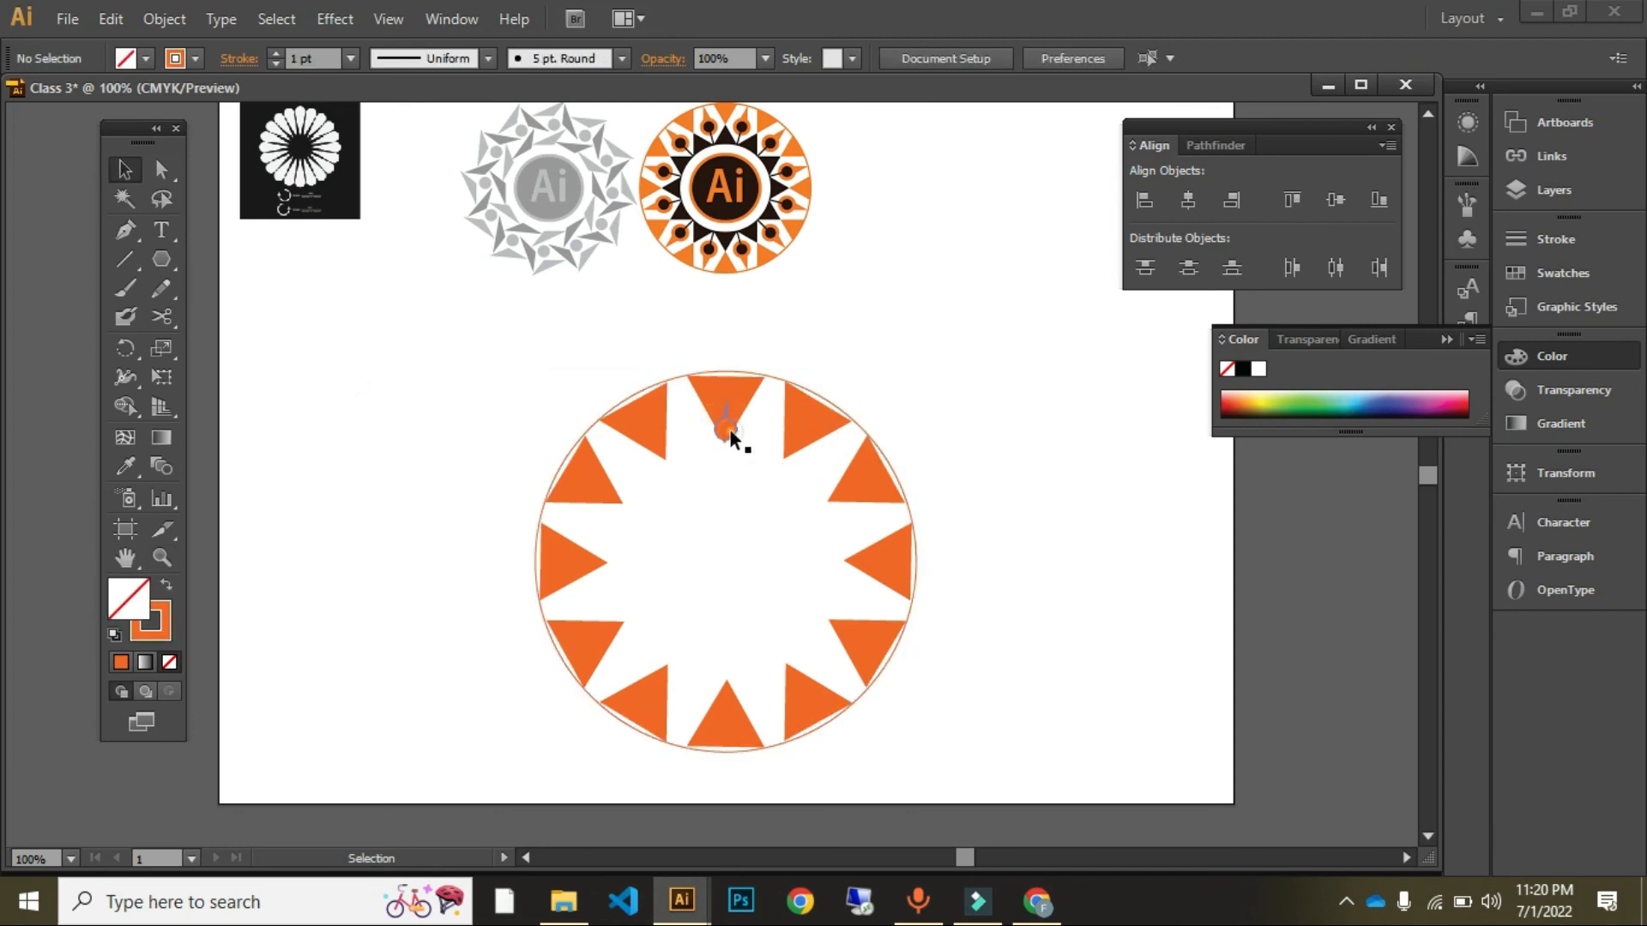
pyautogui.click(728, 429)
pyautogui.moveTo(741, 443)
pyautogui.mouseDown()
pyautogui.moveTo(736, 429)
pyautogui.moveTo(744, 455)
pyautogui.mouseUp()
pyautogui.click(912, 378)
# Step: Start a rotation of the enlarged pin with the guide circle's centre as the pivot
pyautogui.click(728, 435)
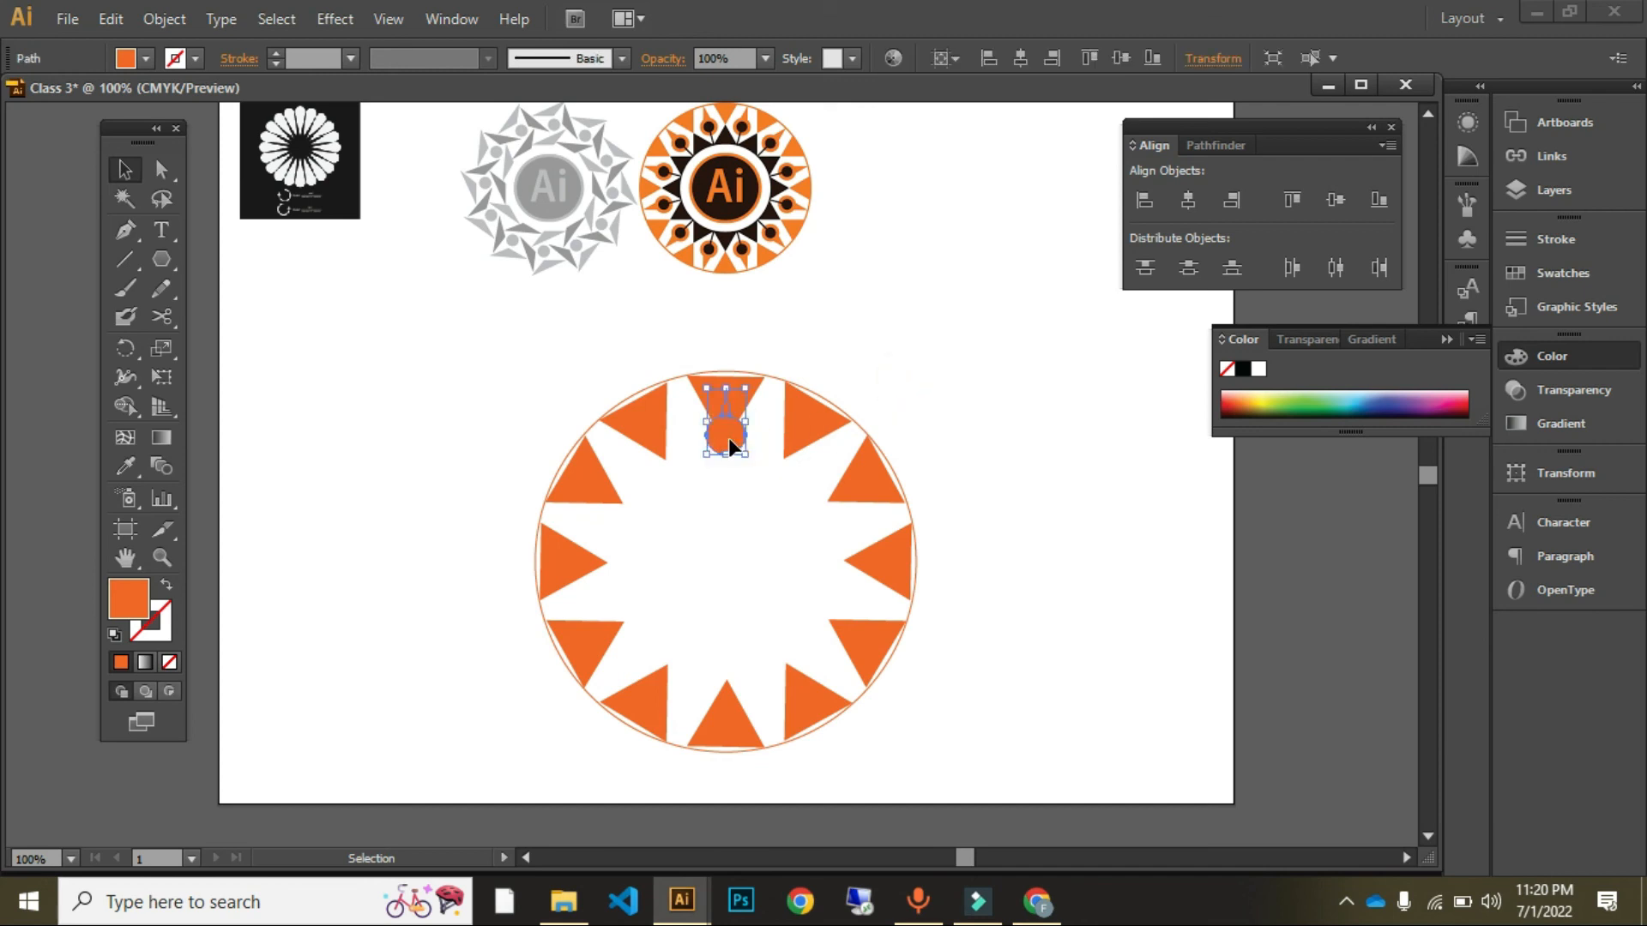
pyautogui.click(417, 334)
pyautogui.click(729, 433)
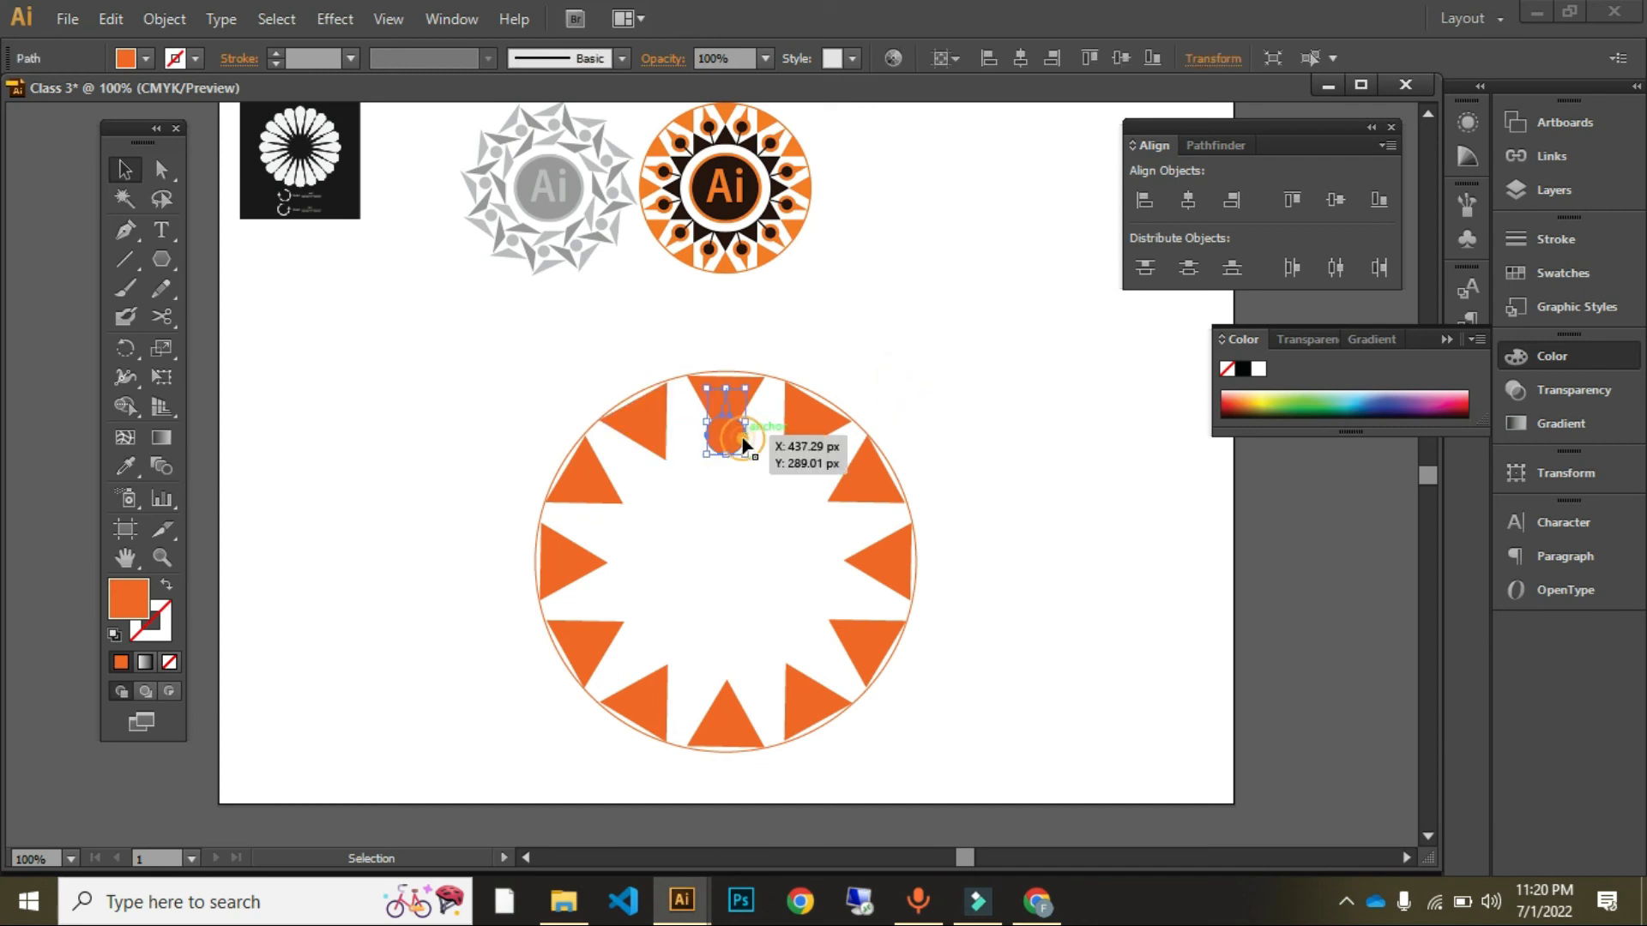
pyautogui.click(126, 348)
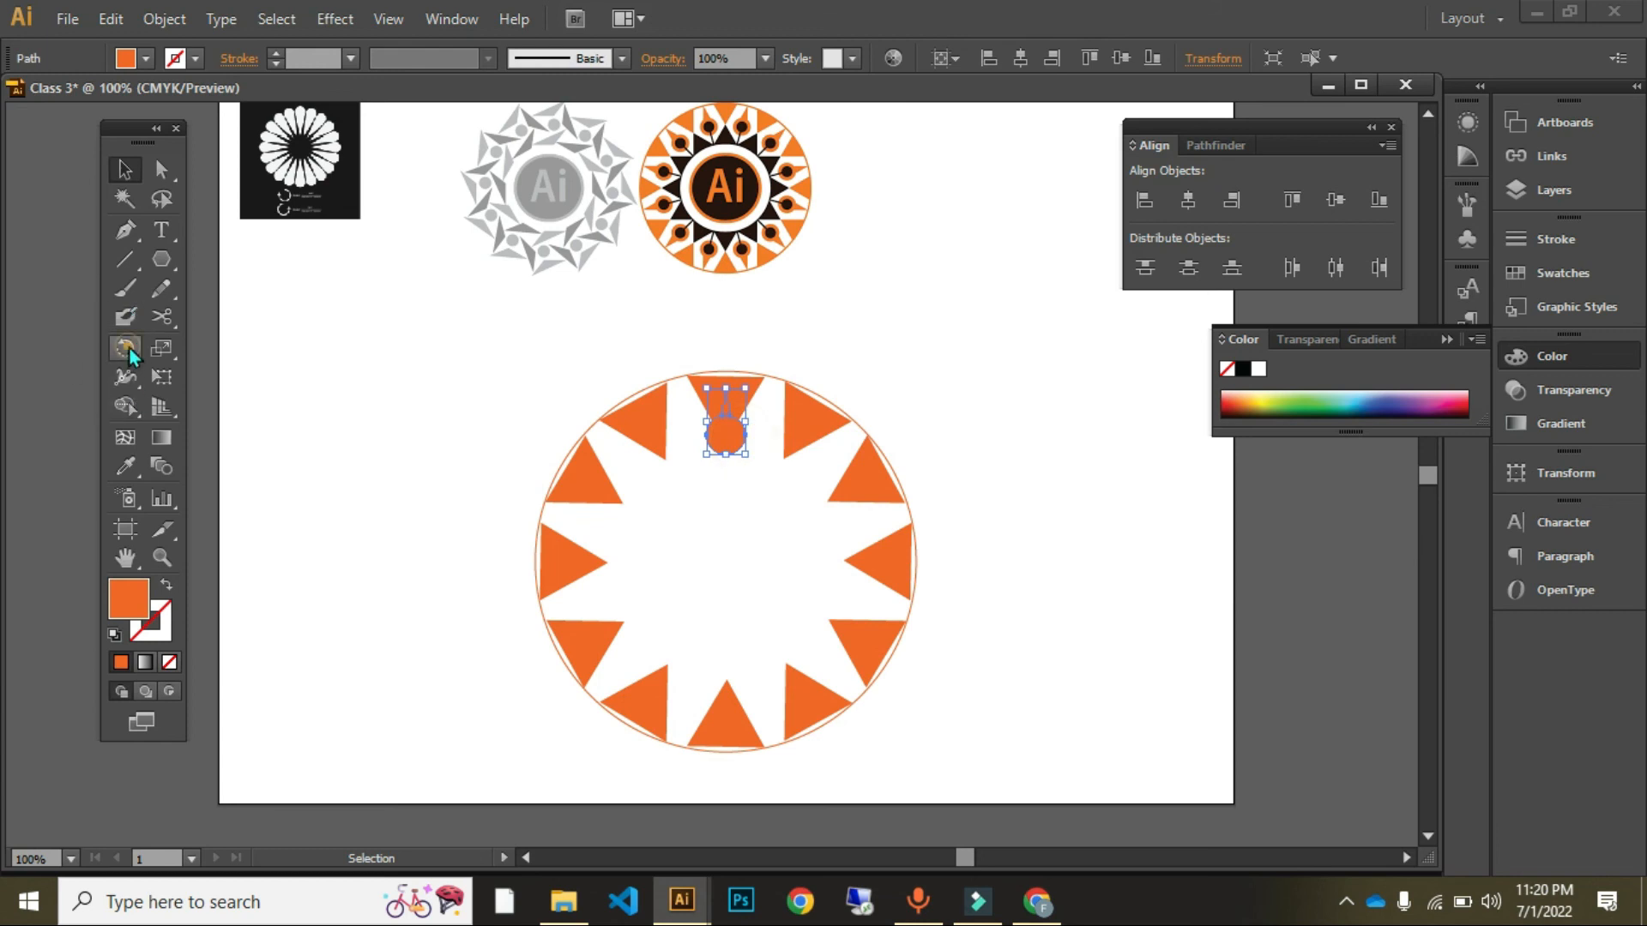
pyautogui.keyDown('alt'); pyautogui.click(726, 561); pyautogui.keyUp('alt')
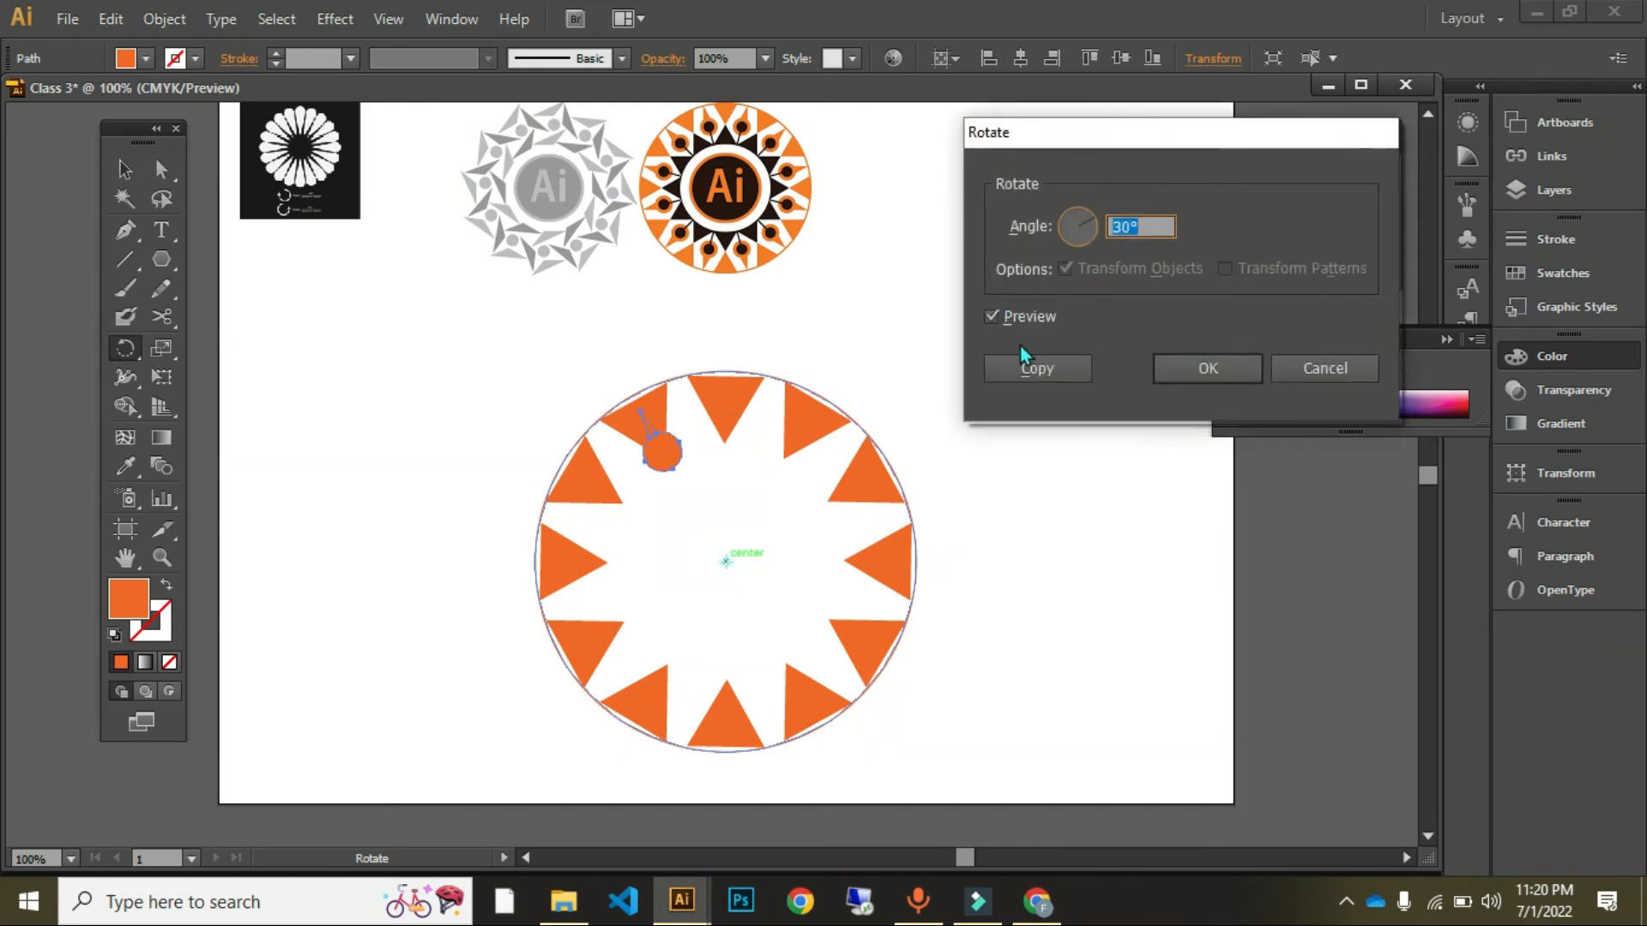
# Step: Preview different rotation angles for the pin around the guide circle's centre and create a copy rotated by 15°
pyautogui.click(993, 316)
pyautogui.click(1143, 228)
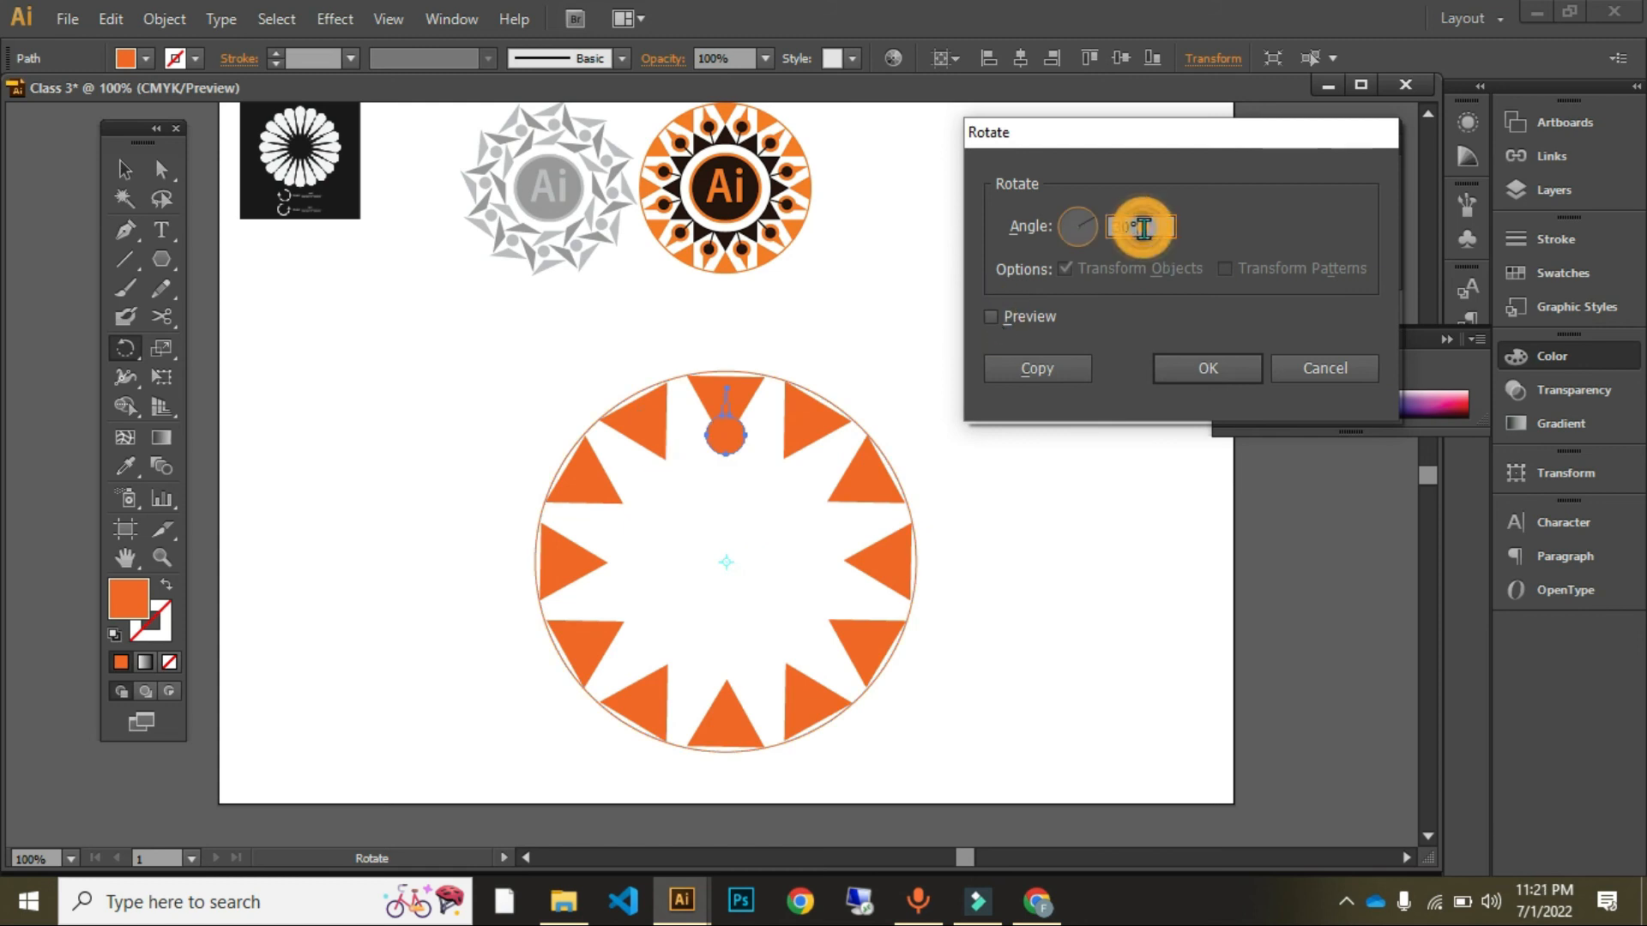
pyautogui.press('BackSpace')
pyautogui.press('BackSpace')
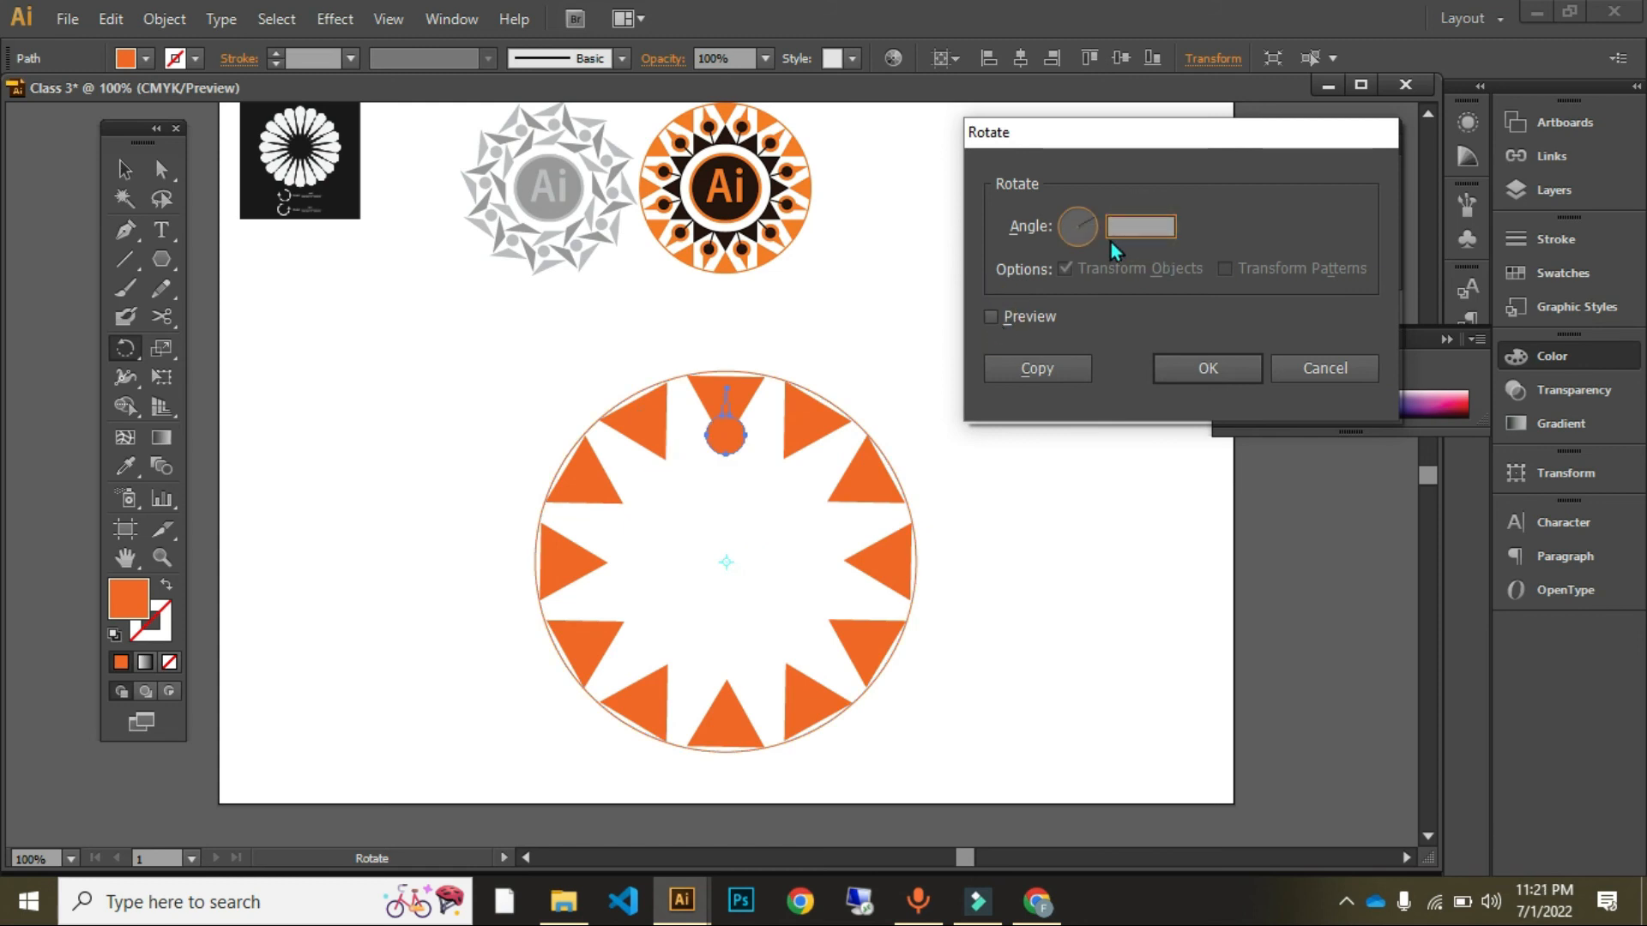
pyautogui.click(992, 317)
pyautogui.click(1152, 234)
pyautogui.press('Down')
pyautogui.press('Down')
pyautogui.press('Down')
pyautogui.press('Down')
pyautogui.press('Down')
pyautogui.press('Down')
pyautogui.press('Down')
pyautogui.press('Down')
pyautogui.press('Down')
pyautogui.press('Down')
pyautogui.press('Down')
pyautogui.press('Down')
pyautogui.press('Down')
pyautogui.press('Down')
pyautogui.press('Down')
pyautogui.press('Down')
pyautogui.press('Down')
pyautogui.press('Down')
pyautogui.press('Down')
pyautogui.press('Down')
pyautogui.press('Down')
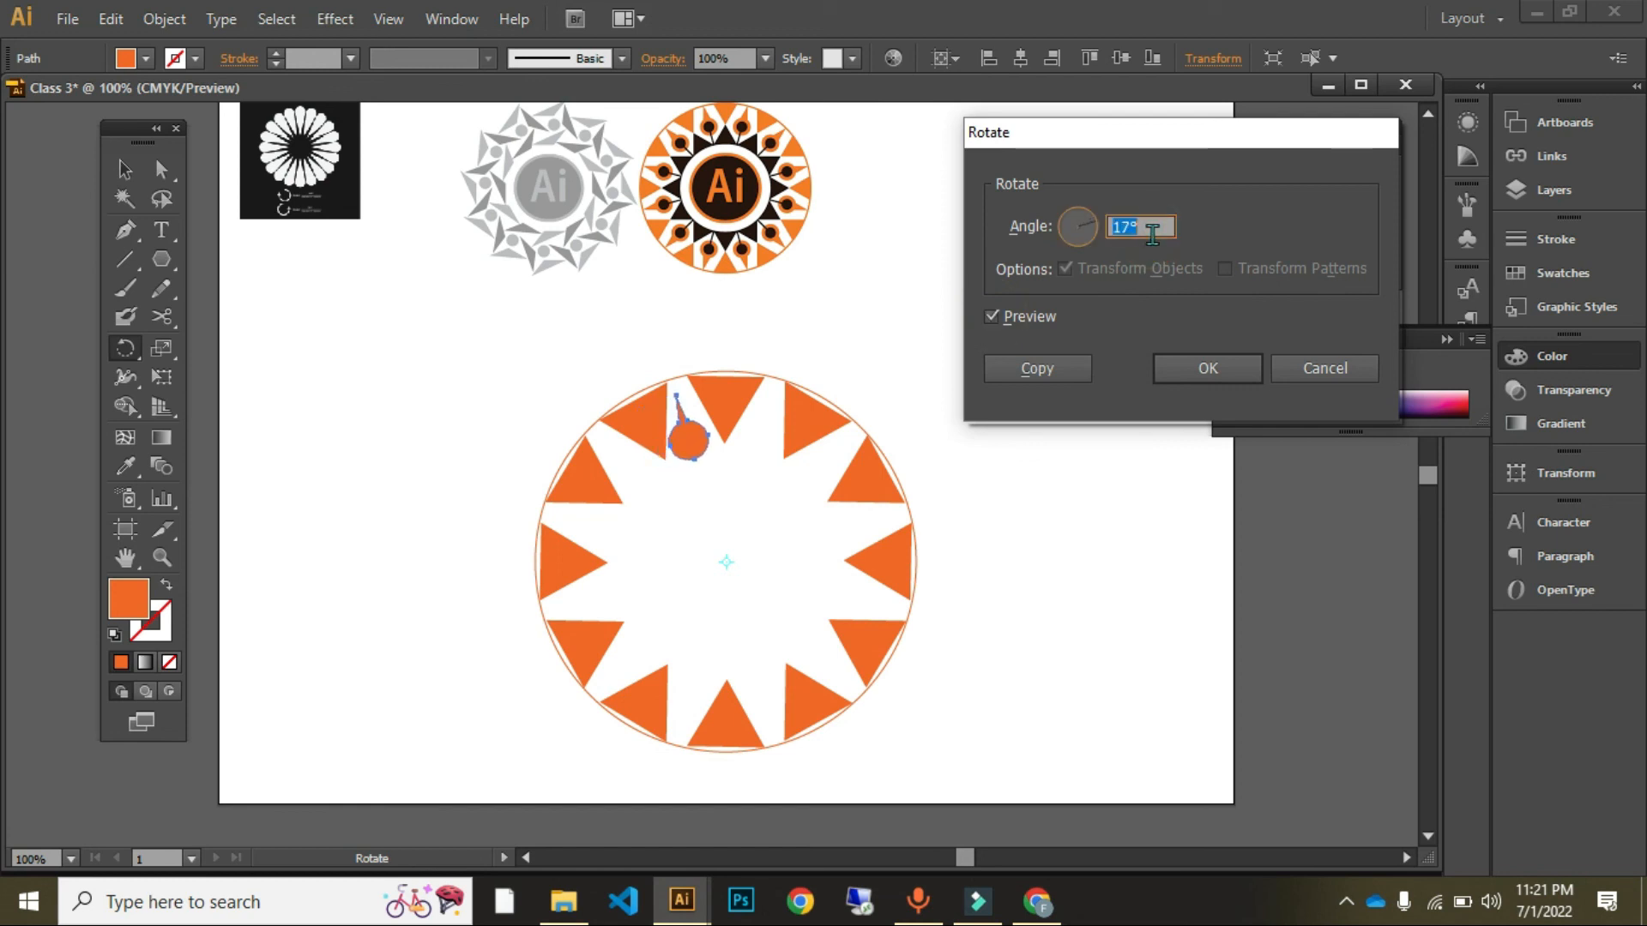
pyautogui.press('Down')
pyautogui.press('Down')
pyautogui.press('Down')
pyautogui.press('Down')
pyautogui.press('Down')
pyautogui.press('Down')
pyautogui.press('Down')
pyautogui.press('Down')
pyautogui.press('Down')
pyautogui.press('Down')
pyautogui.press('Down')
pyautogui.press('Down')
pyautogui.press('Down')
pyautogui.press('Down')
pyautogui.press('Down')
pyautogui.press('Down')
pyautogui.press('Down')
pyautogui.press('Down')
pyautogui.press('Down')
pyautogui.press('Down')
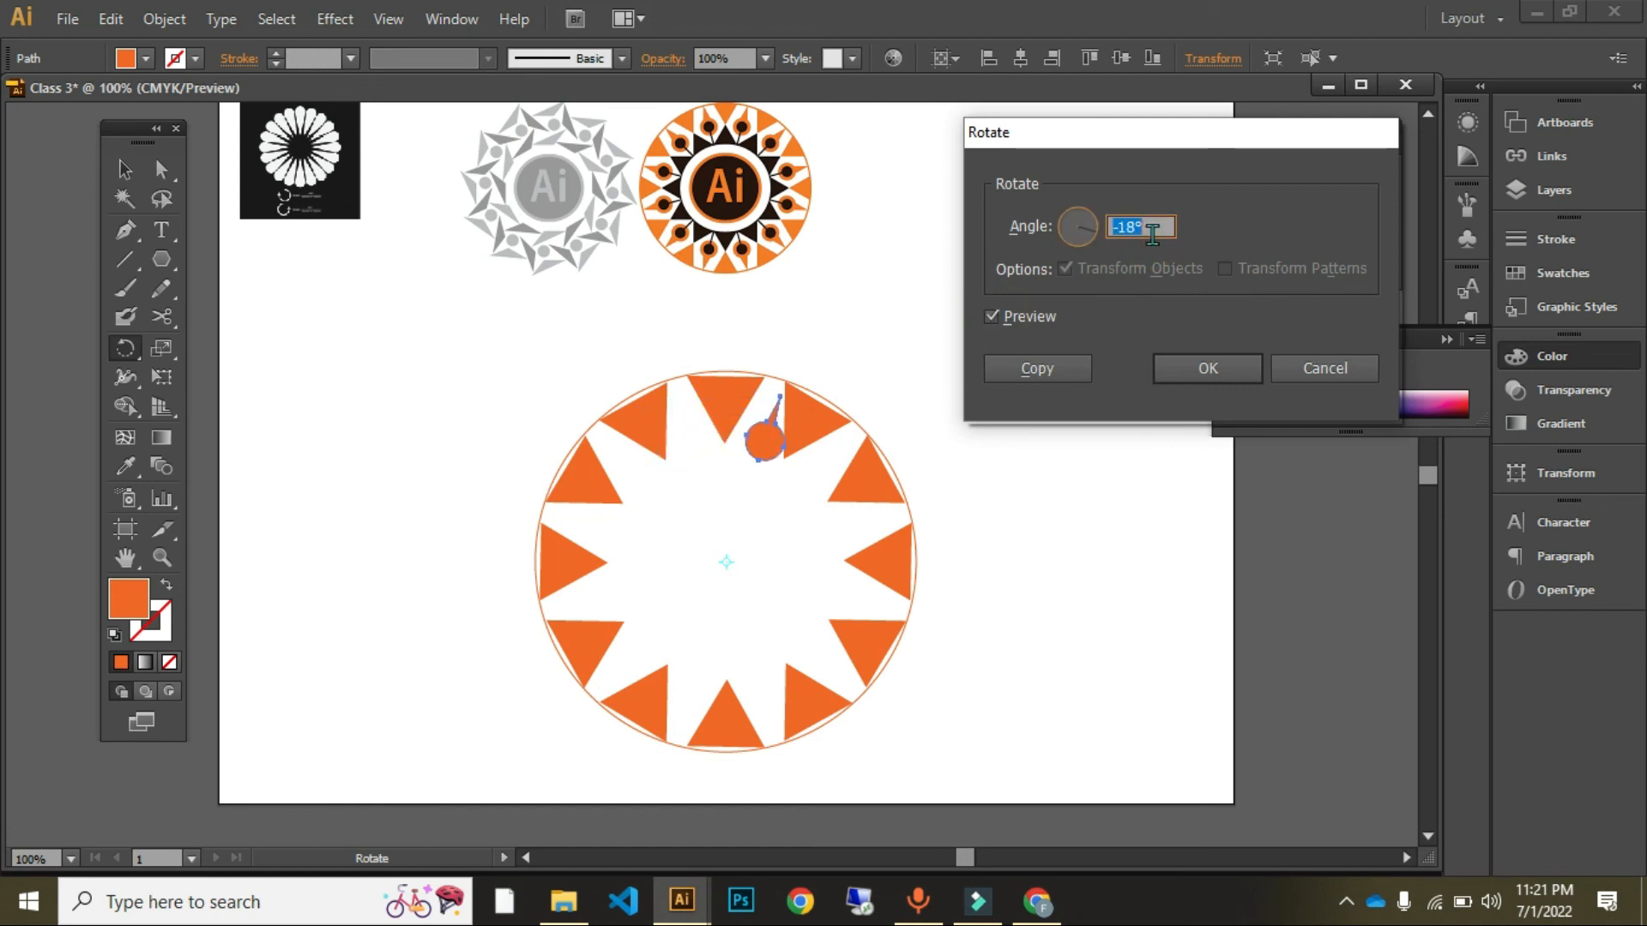
pyautogui.press('Up')
pyautogui.press('Up')
pyautogui.press('Up')
pyautogui.press('Up')
pyautogui.press('Up')
pyautogui.press('Up')
pyautogui.press('Up')
pyautogui.press('Up')
pyautogui.press('Up')
pyautogui.press('Up')
pyautogui.press('Up')
pyautogui.press('Up')
pyautogui.press('Up')
pyautogui.press('Up')
pyautogui.press('Up')
pyautogui.press('Up')
pyautogui.press('Up')
pyautogui.press('Up')
pyautogui.press('Up')
pyautogui.press('Up')
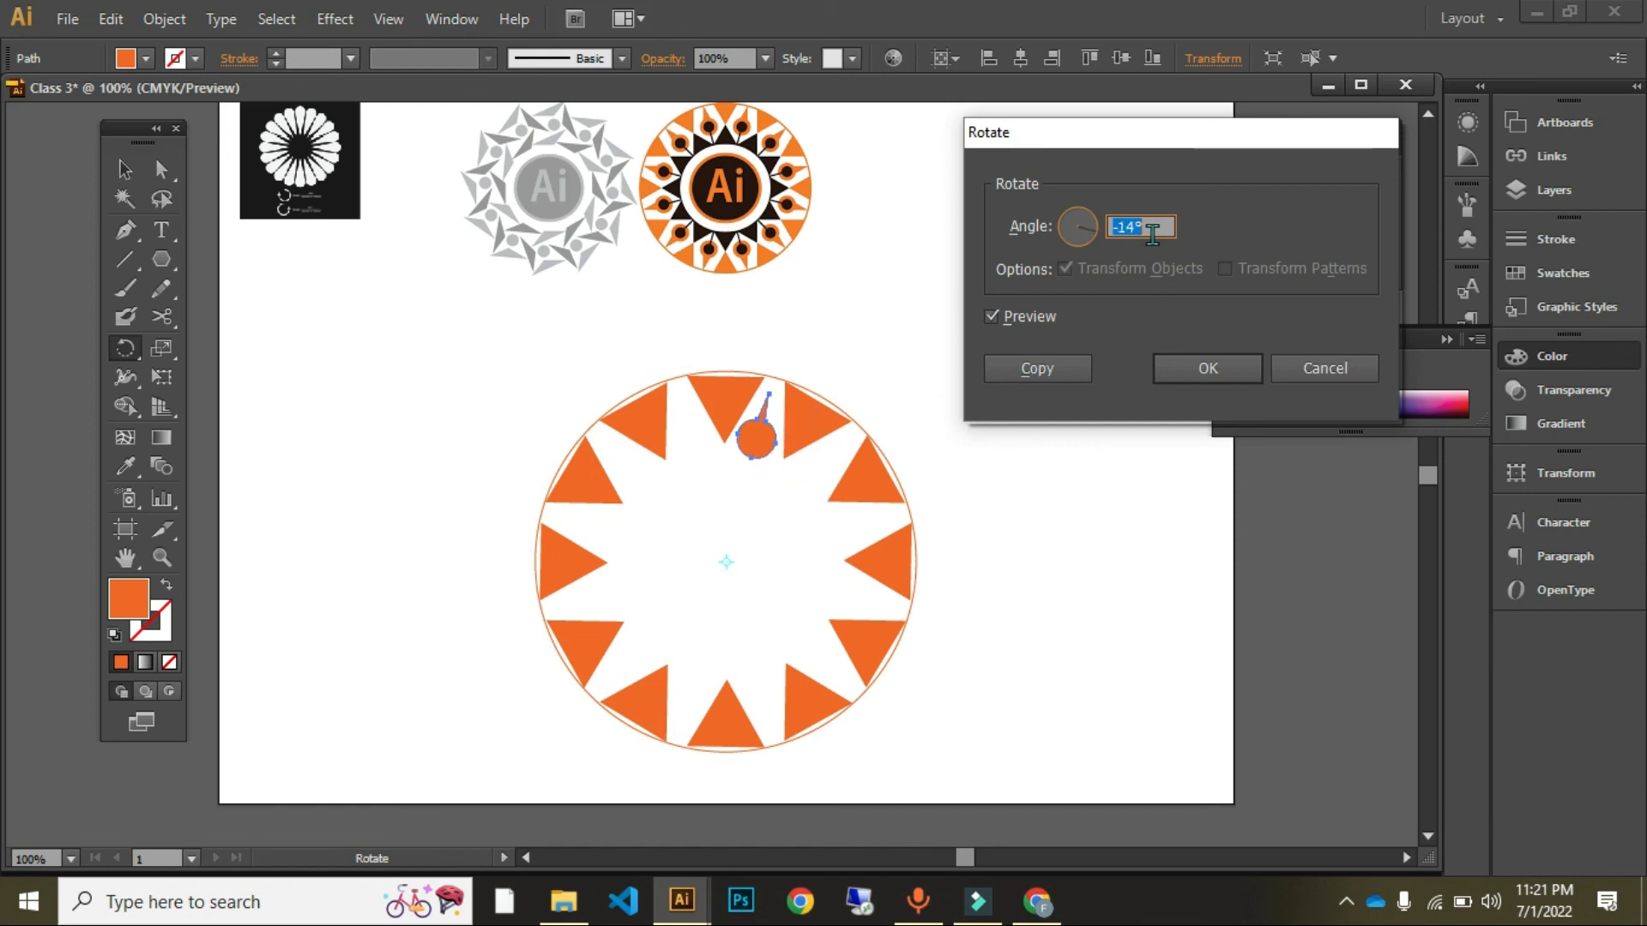
pyautogui.press('Up')
pyautogui.press('Up')
pyautogui.press('Up')
pyautogui.press('Up')
pyautogui.press('Down')
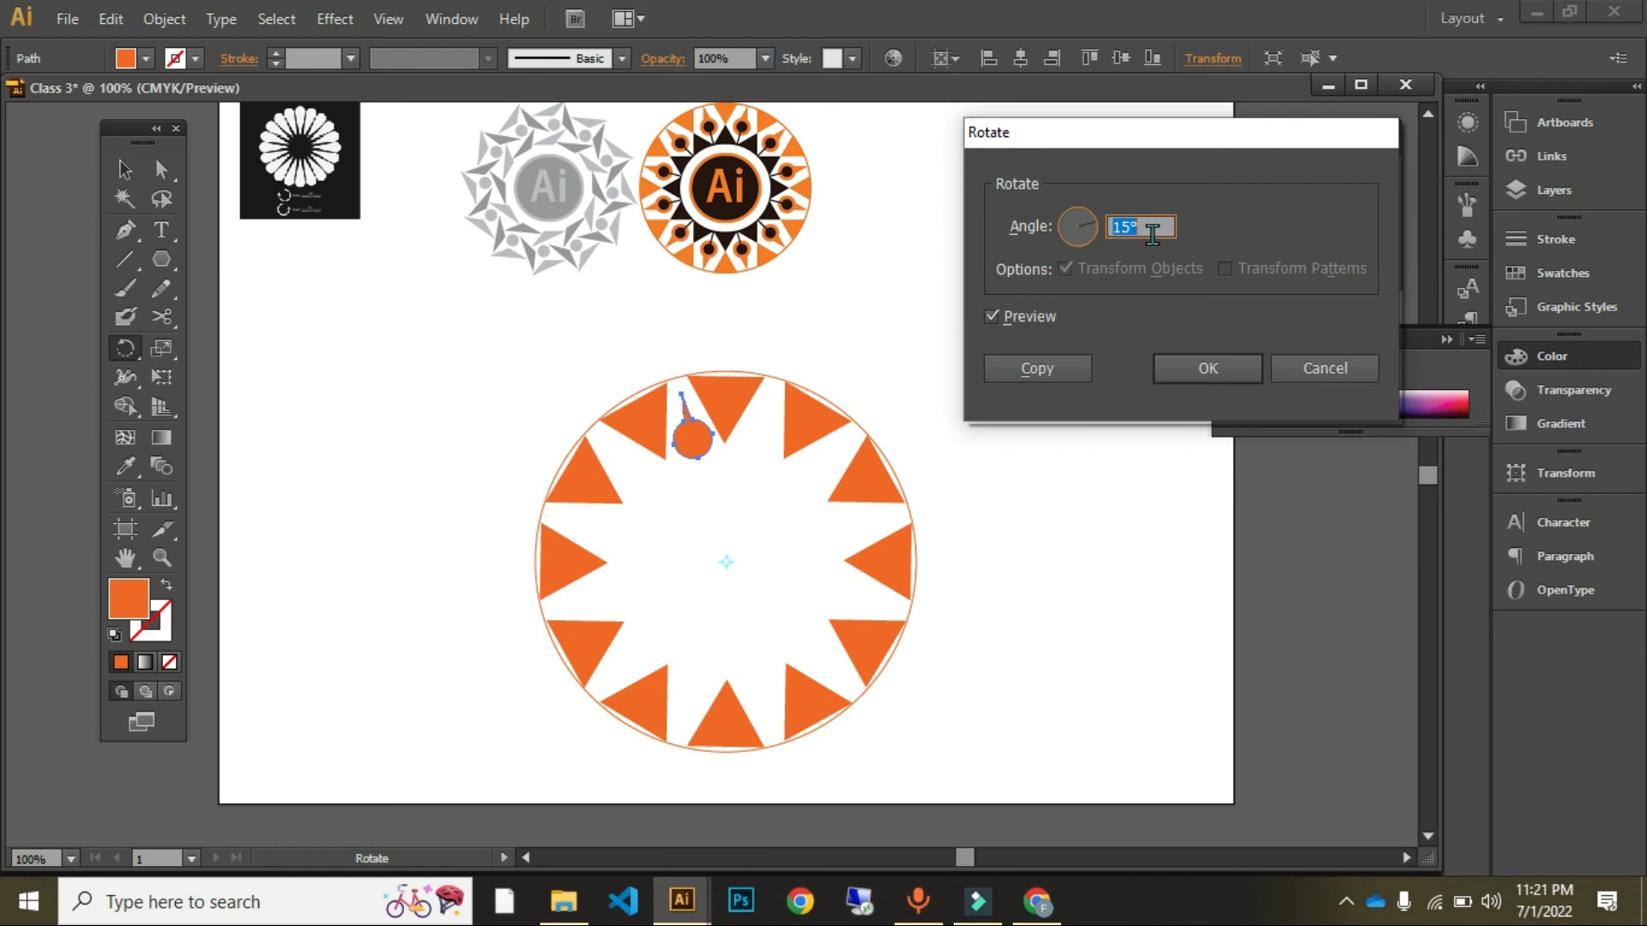
pyautogui.press('Down')
pyautogui.press('Down')
pyautogui.press('Down')
pyautogui.press('Up')
pyautogui.press('Up')
pyautogui.press('Up')
pyautogui.press('Up')
pyautogui.press('Down')
pyautogui.click(1037, 368)
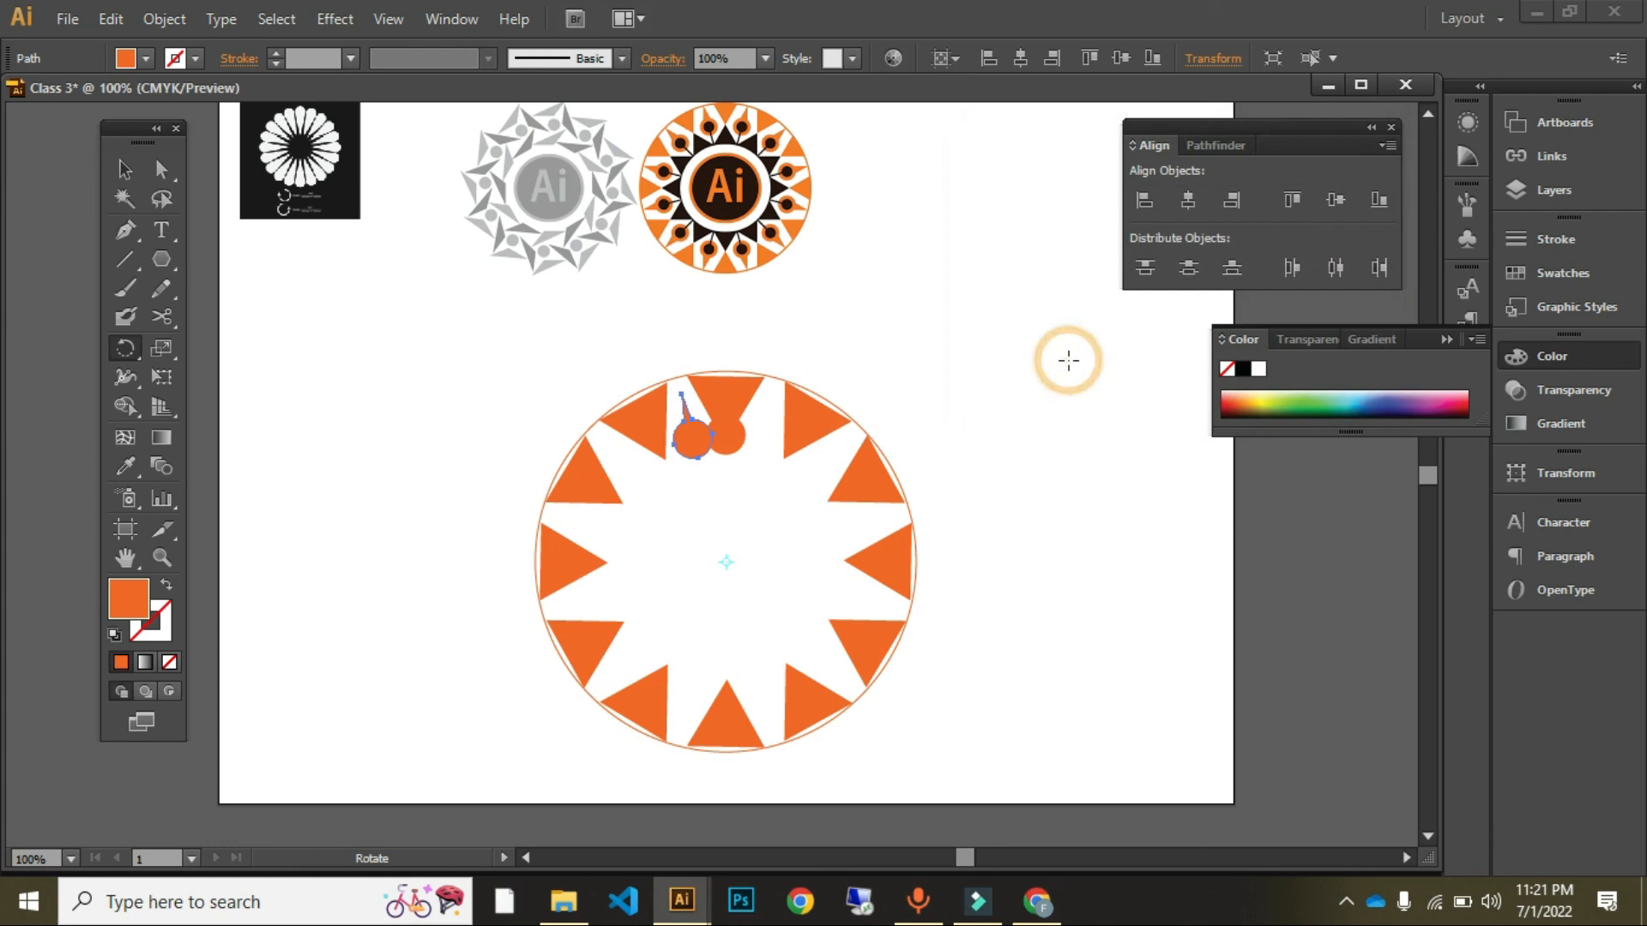
# Step: Undo the rotated pin copy and deselect the original pin over the top triangle
pyautogui.press('v')
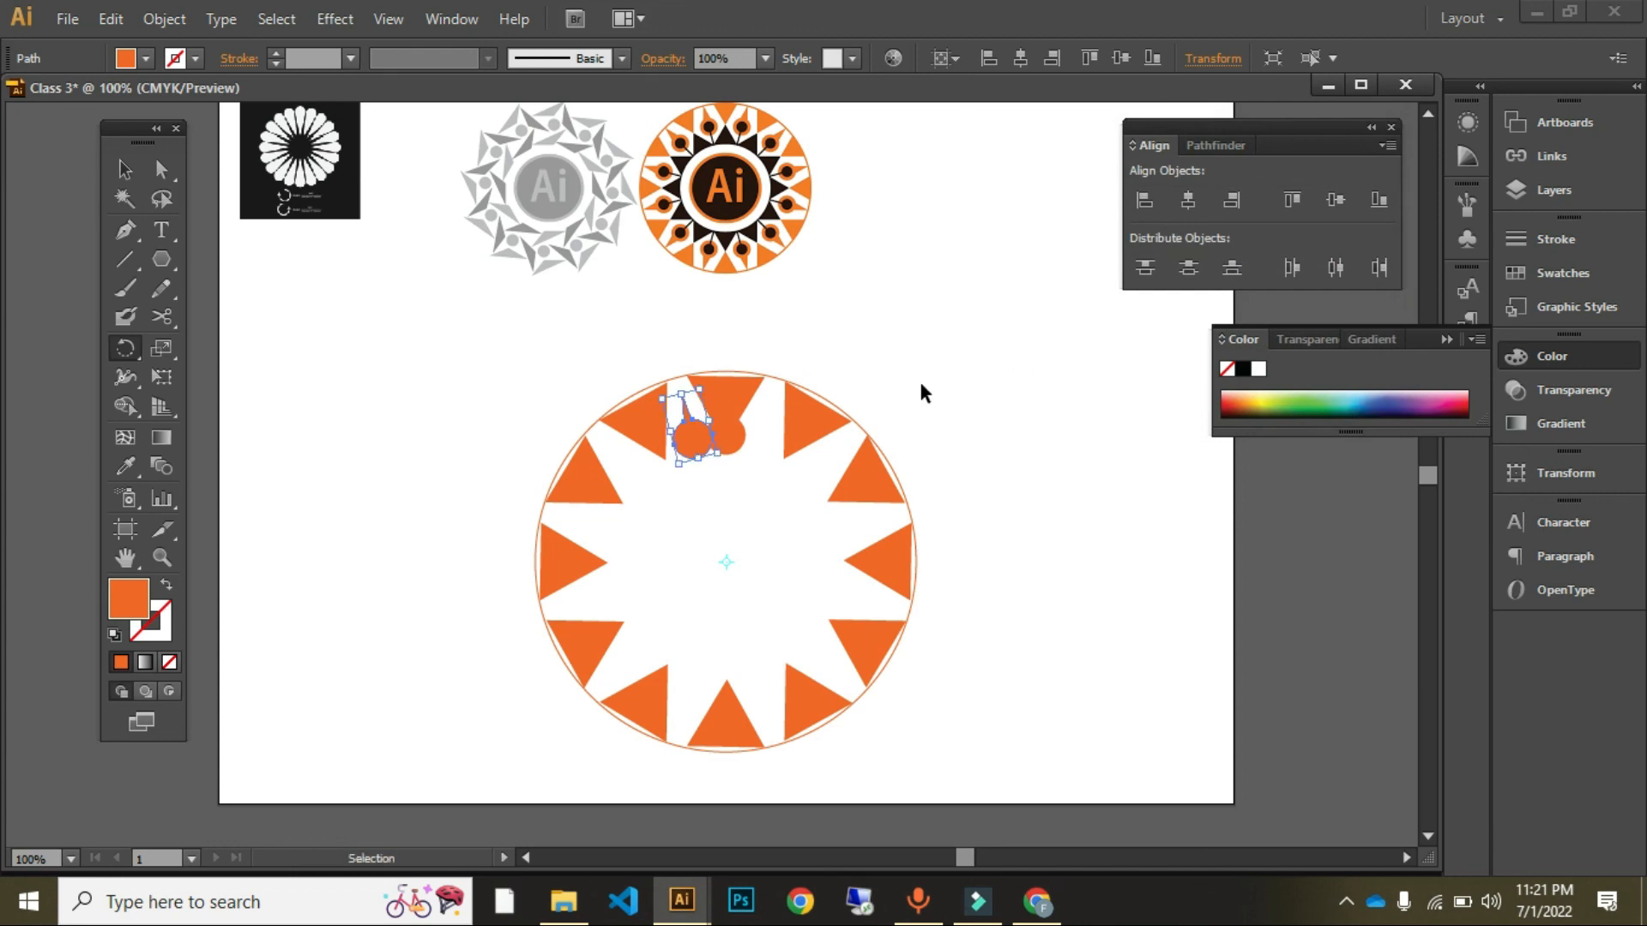
pyautogui.hotkey('ctrl', 'z')
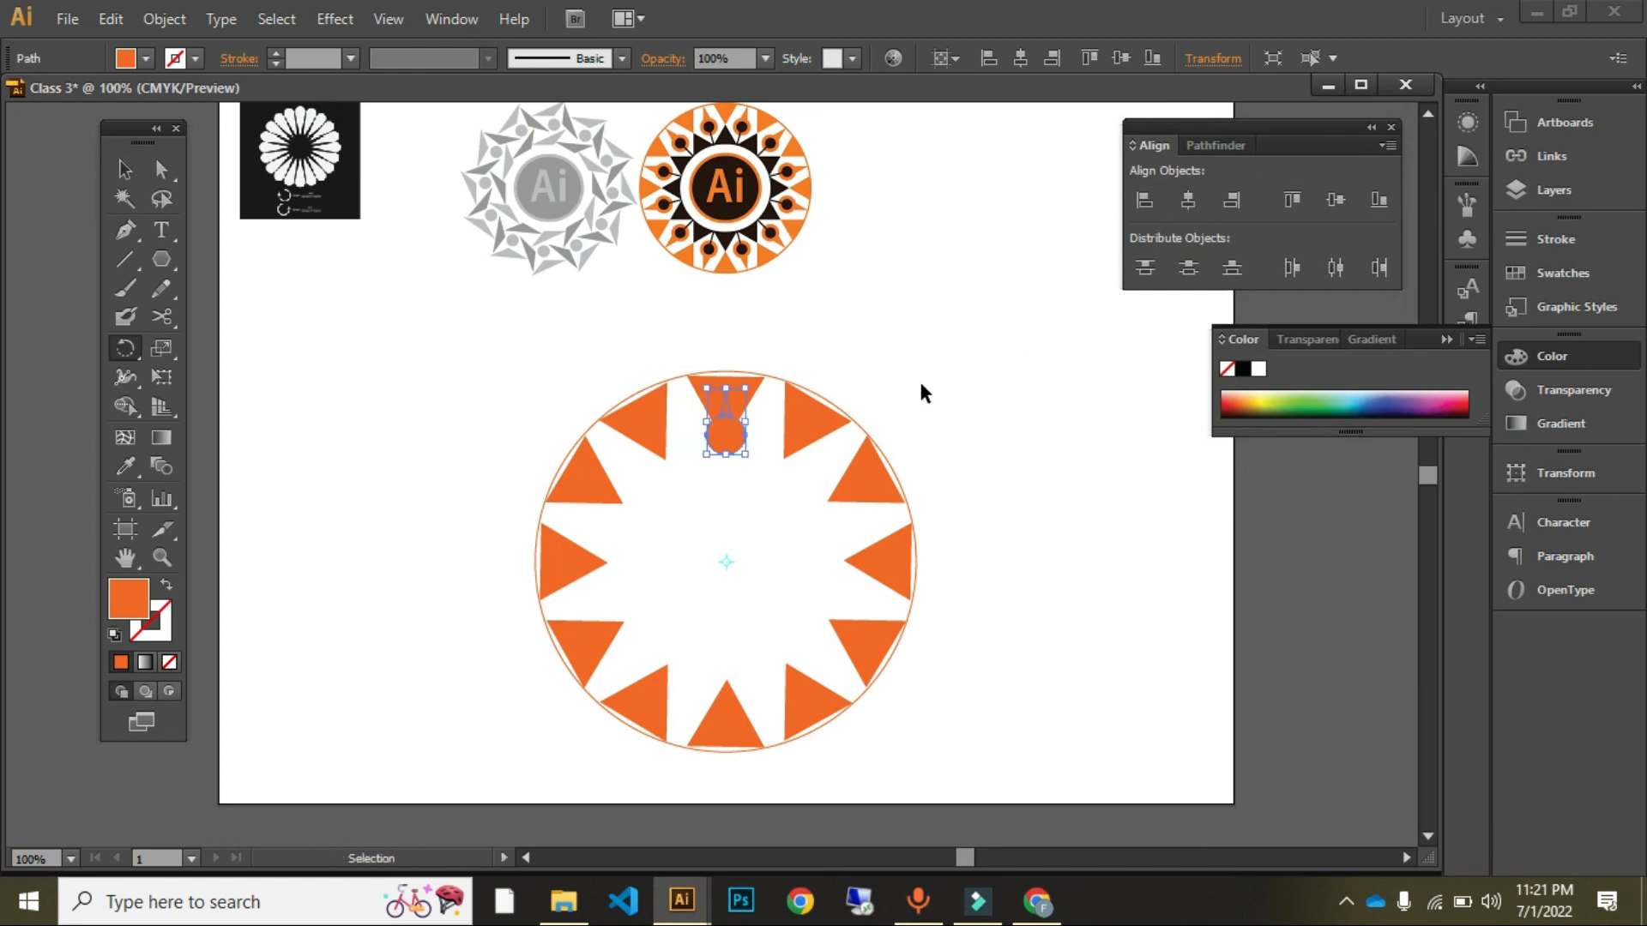
pyautogui.hotkey('ctrl', 'z')
pyautogui.hotkey('ctrl', 'shift', 'z')
pyautogui.click(923, 386)
pyautogui.click(721, 438)
pyautogui.press('v')
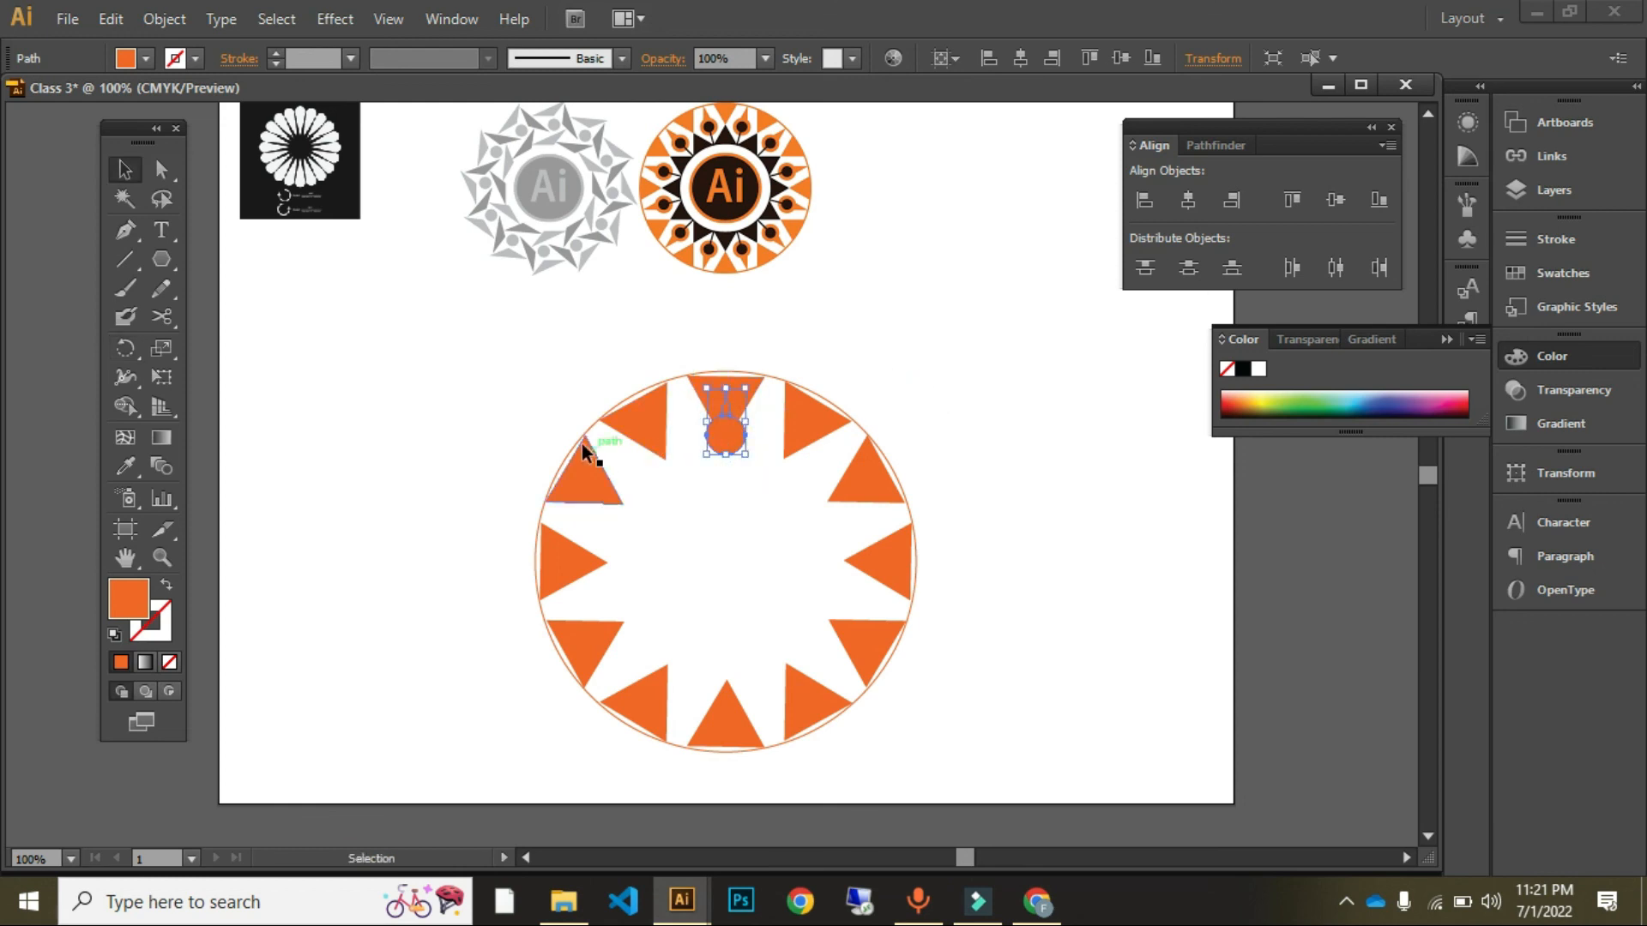
pyautogui.click(575, 421)
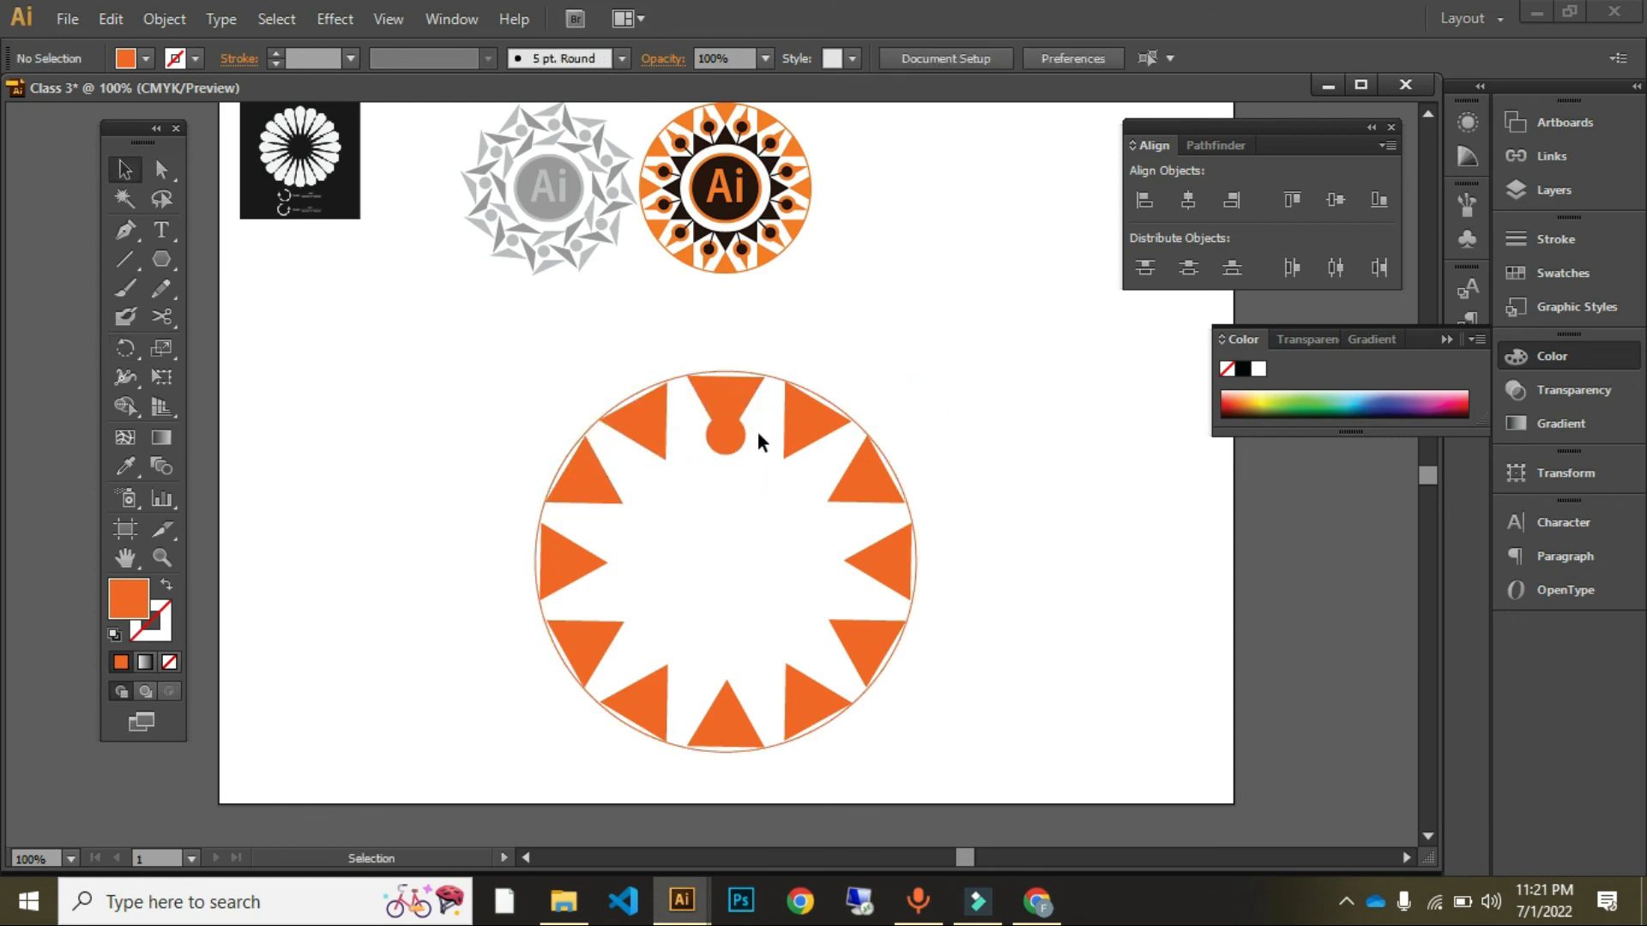
# Step: Create a copy of the top pin rotated by 15° about the guide circle's centre
pyautogui.click(726, 435)
pyautogui.press('r')
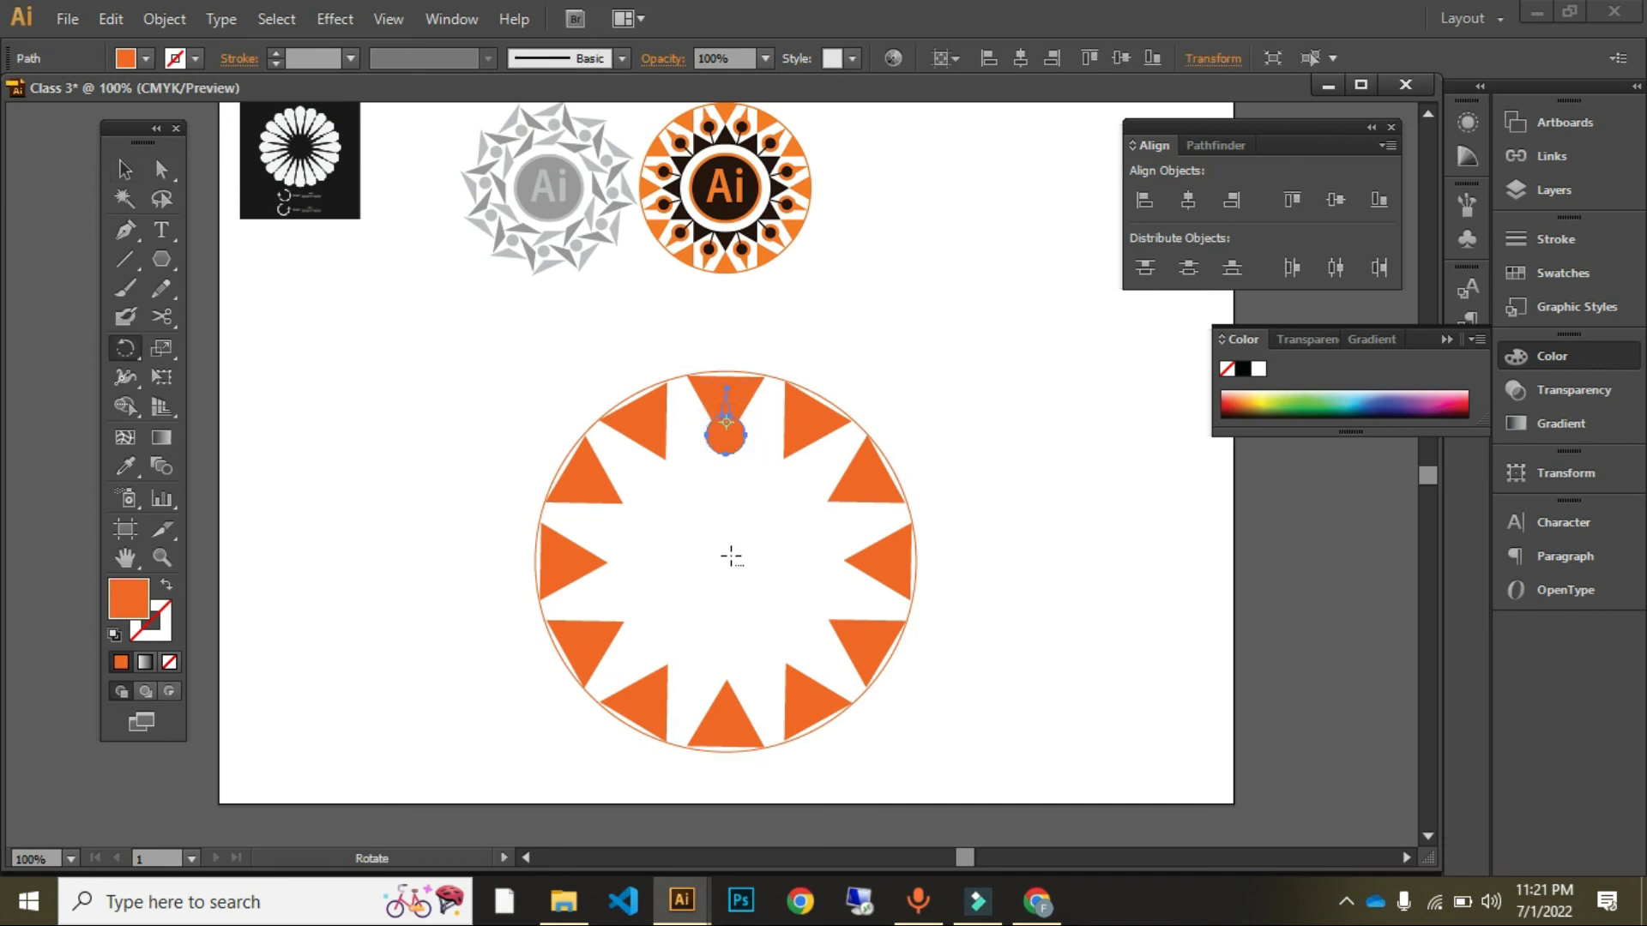
pyautogui.keyDown('alt'); pyautogui.click(727, 563); pyautogui.keyUp('alt')
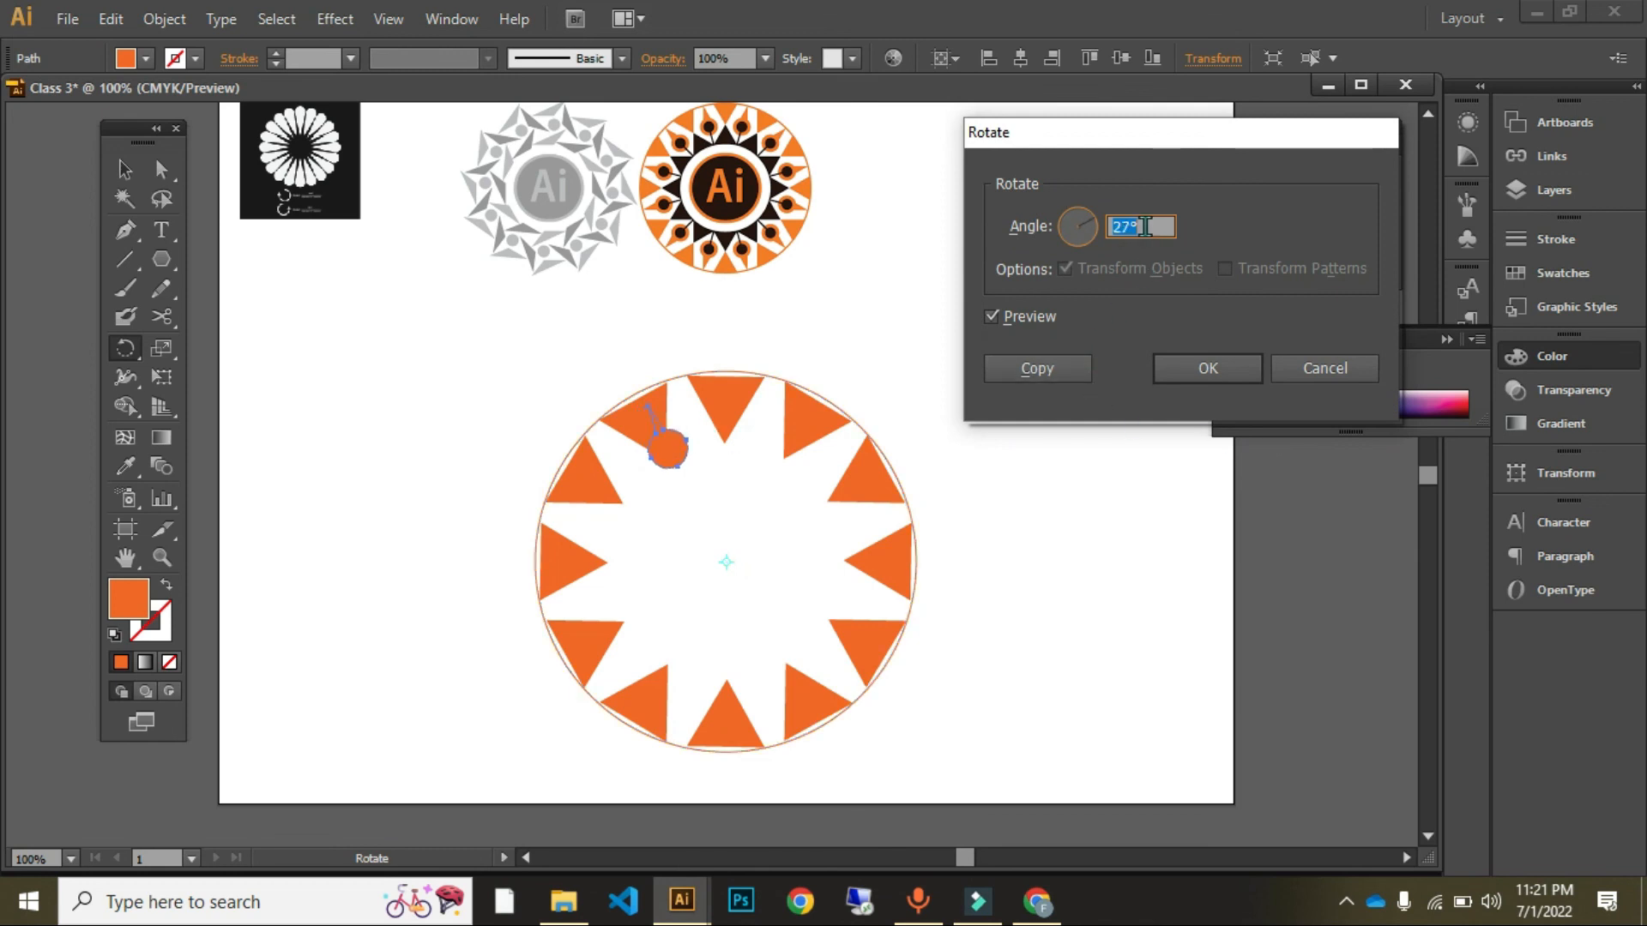
pyautogui.write('15')
pyautogui.press('Tab')
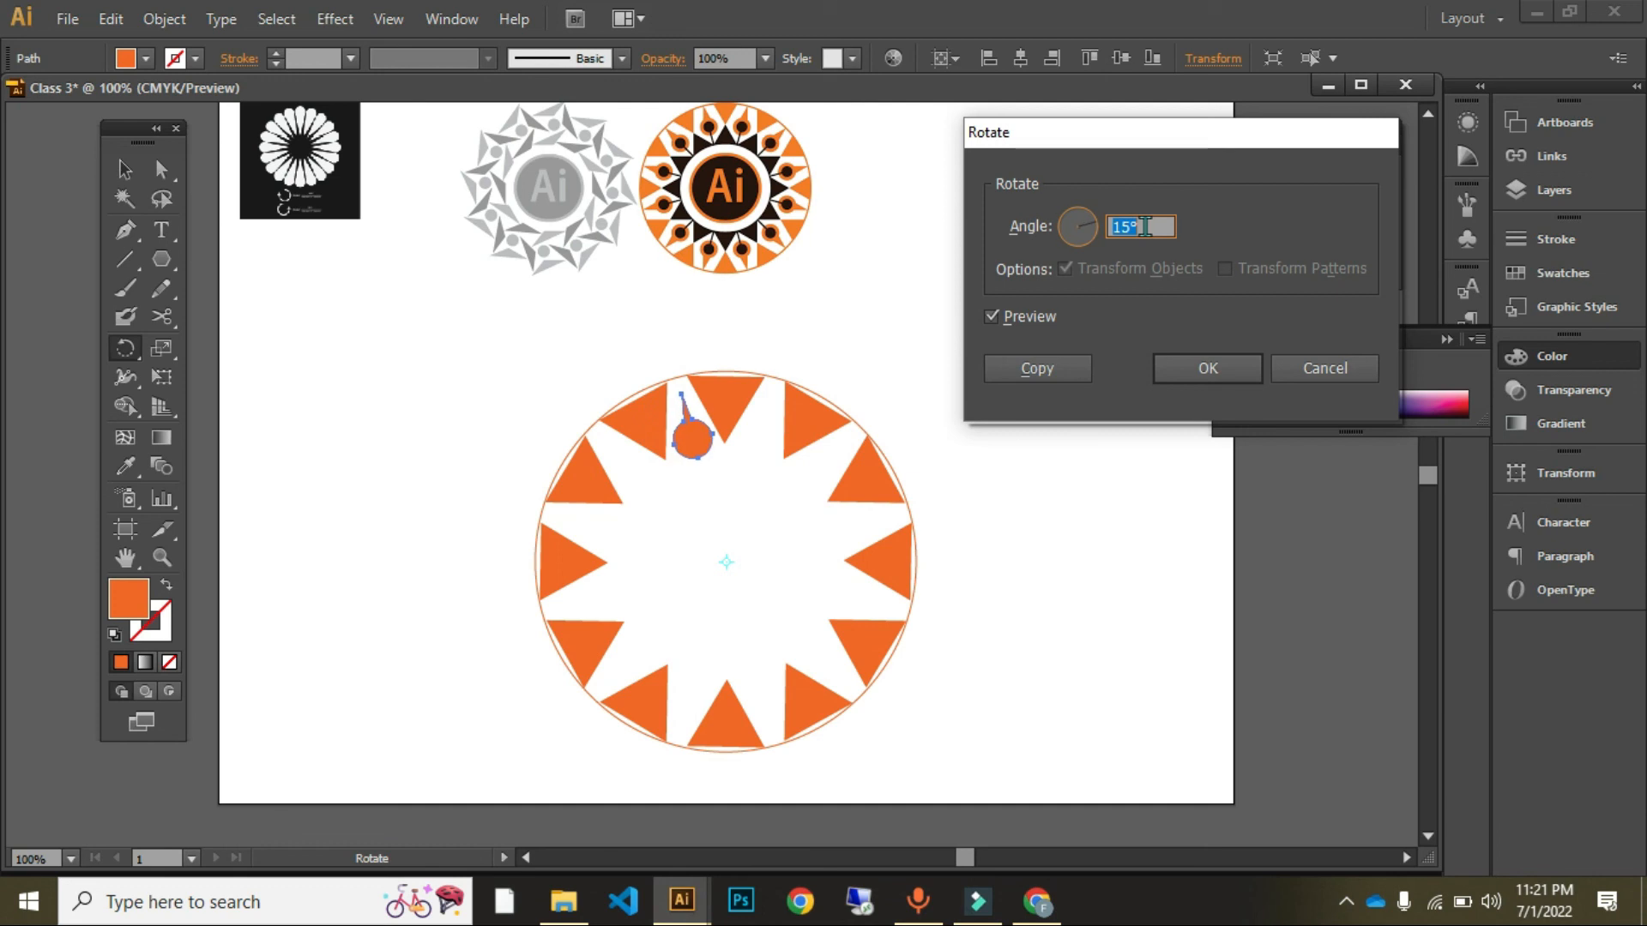
pyautogui.click(1038, 368)
# Step: Repeat the 15° rotated copy until pins fill the whole ring, and deselect the last one
pyautogui.hotkey('ctrl', 'd')
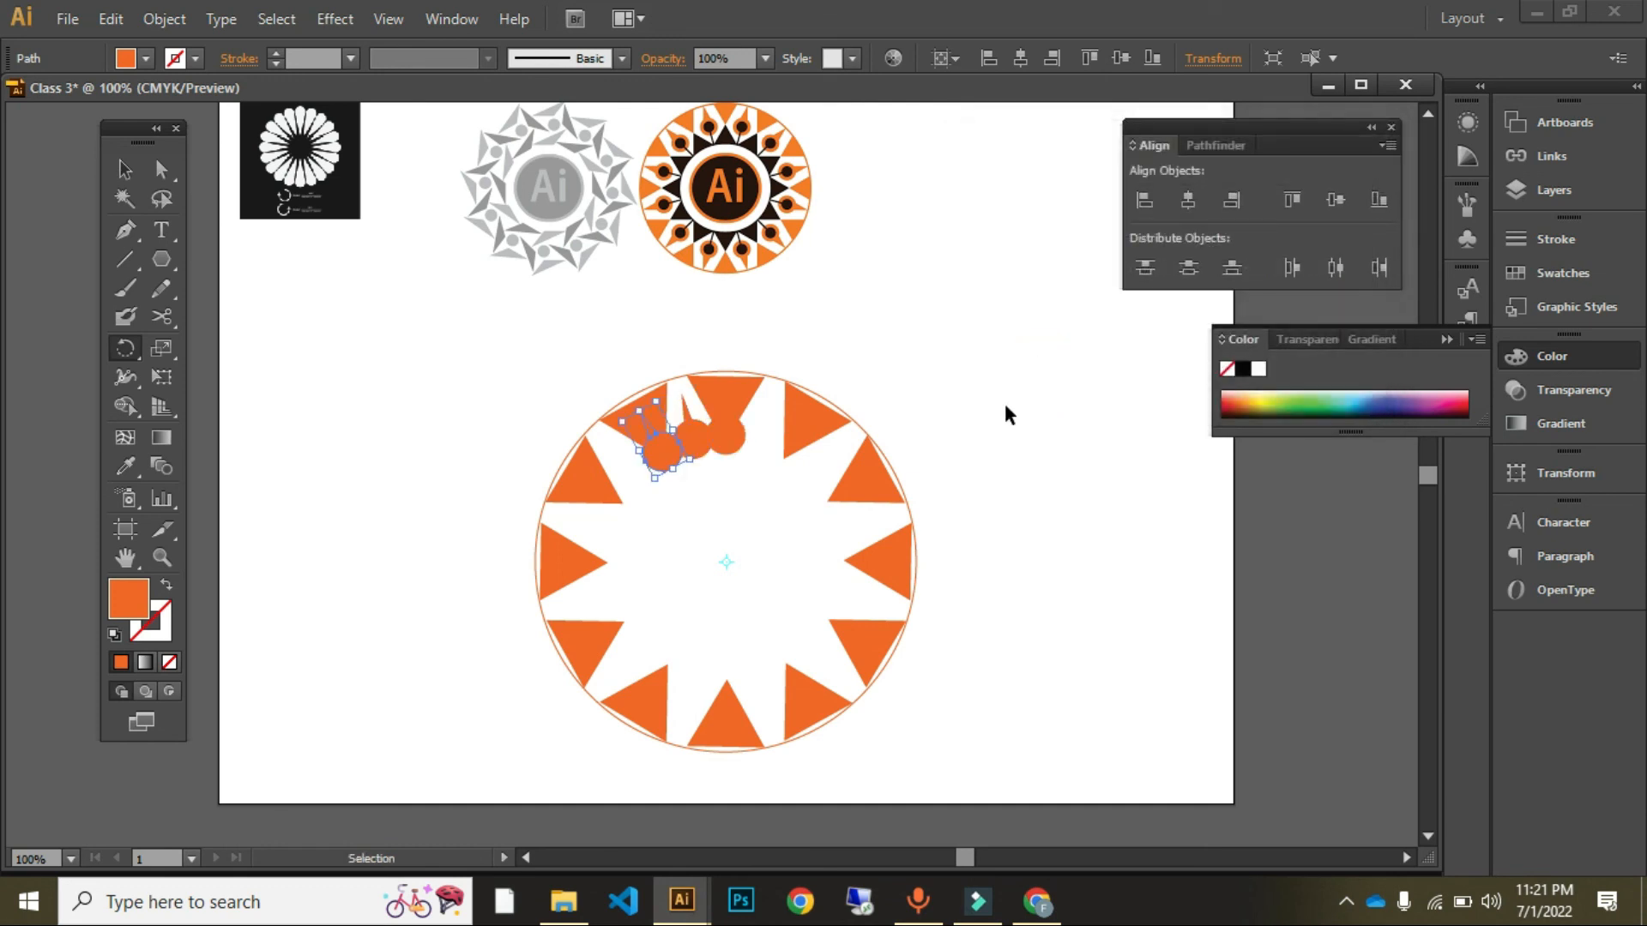
pyautogui.hotkey('ctrl', 'd')
pyautogui.hotkey('ctrl', 'd')
pyautogui.hotkey('ctrl', 'd')
pyautogui.hotkey('ctrl', 'd')
pyautogui.hotkey('ctrl', 'd')
pyautogui.hotkey('ctrl', 'd')
pyautogui.hotkey('ctrl', 'd')
pyautogui.hotkey('ctrl', 'd')
pyautogui.hotkey('ctrl', 'd')
pyautogui.hotkey('ctrl', 'd')
pyautogui.hotkey('ctrl', 'd')
pyautogui.hotkey('ctrl', 'd')
pyautogui.hotkey('ctrl', 'd')
pyautogui.hotkey('ctrl', 'd')
pyautogui.hotkey('ctrl', 'd')
pyautogui.hotkey('ctrl', 'd')
pyautogui.hotkey('ctrl', 'd')
pyautogui.hotkey('ctrl', 'd')
pyautogui.hotkey('ctrl', 'd')
pyautogui.hotkey('ctrl', 'd')
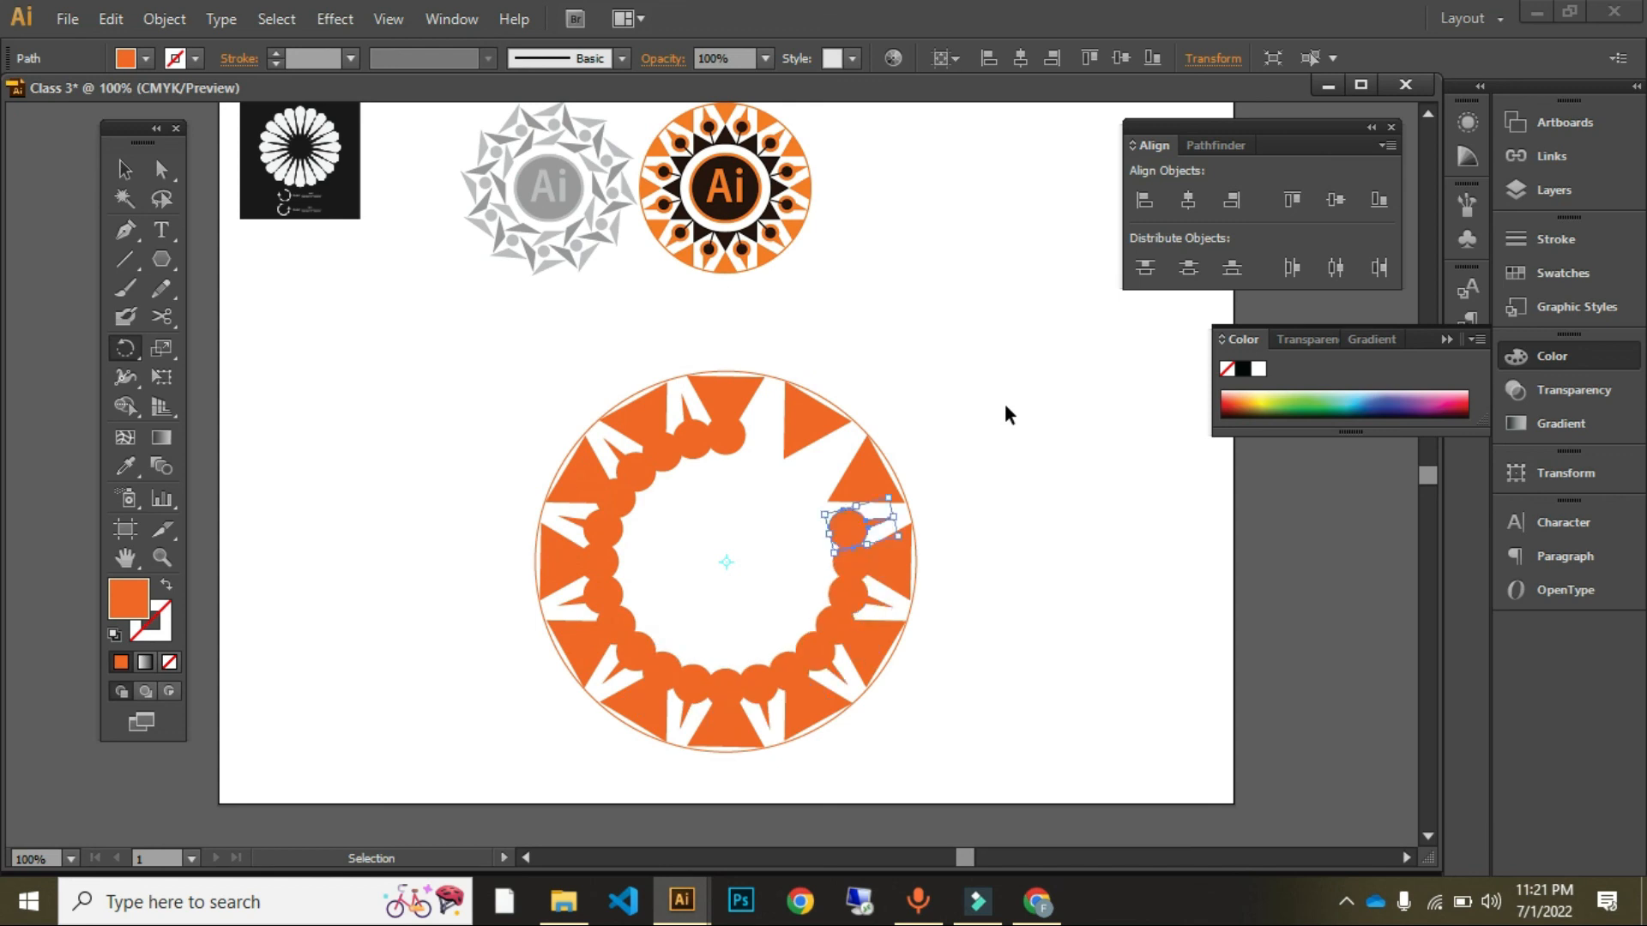
pyautogui.press('v')
pyautogui.click(1063, 402)
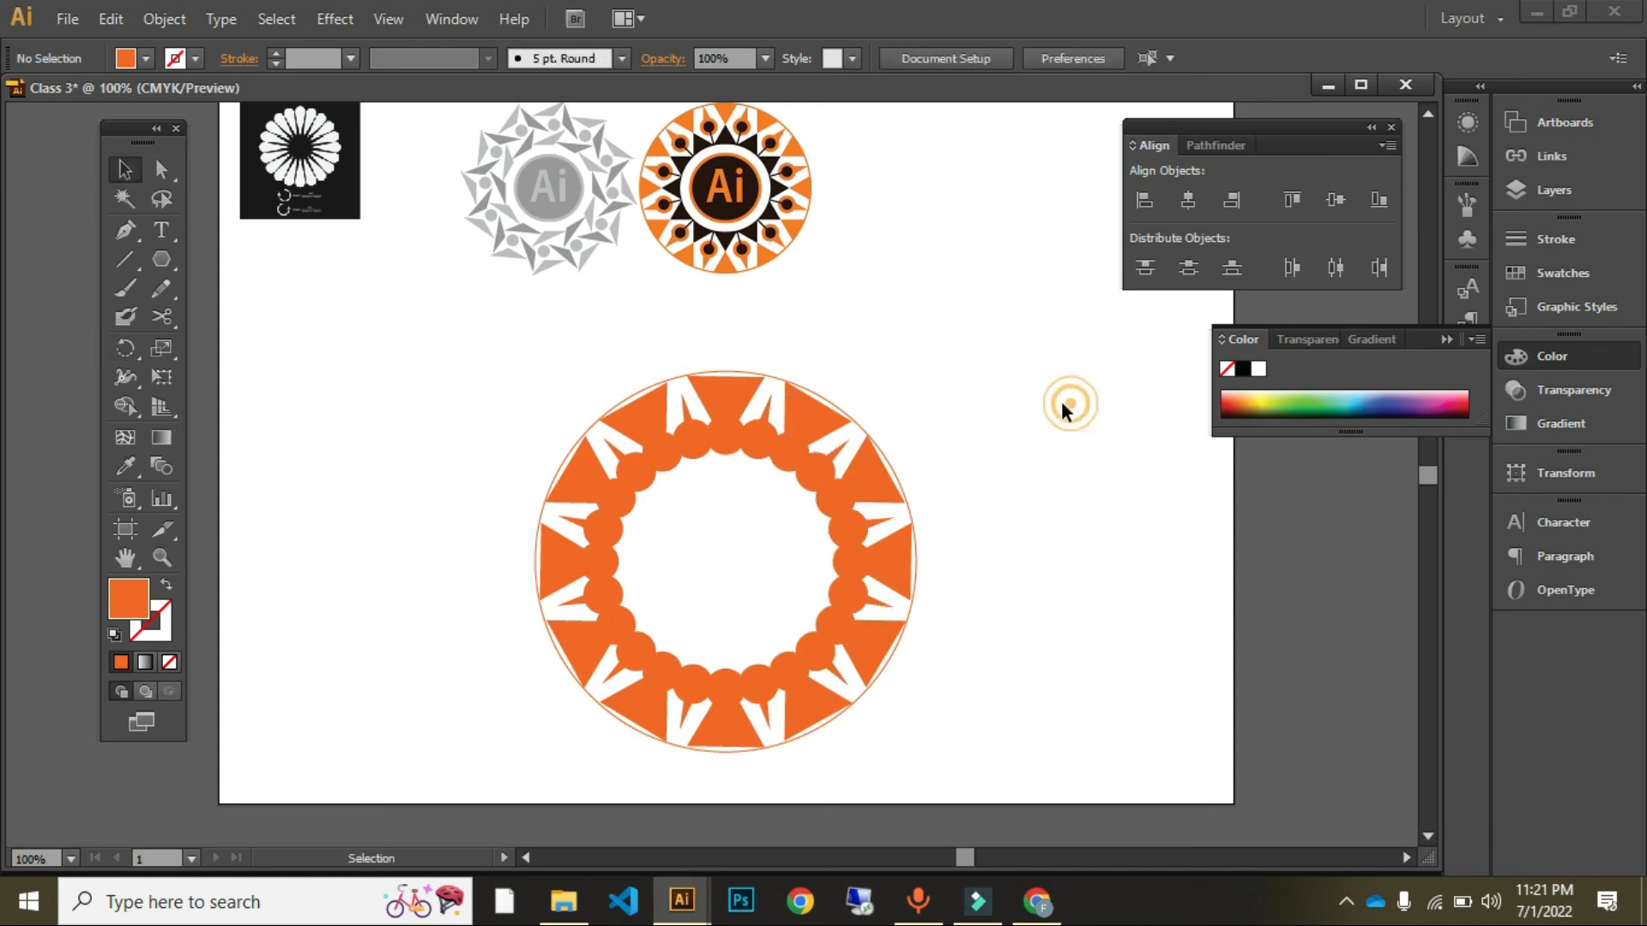
# Step: Delete every second pin, the ones lying over the triangles, keeping only those in the gaps
pyautogui.keyDown('shift'); pyautogui.click(802, 450); pyautogui.keyUp('shift')
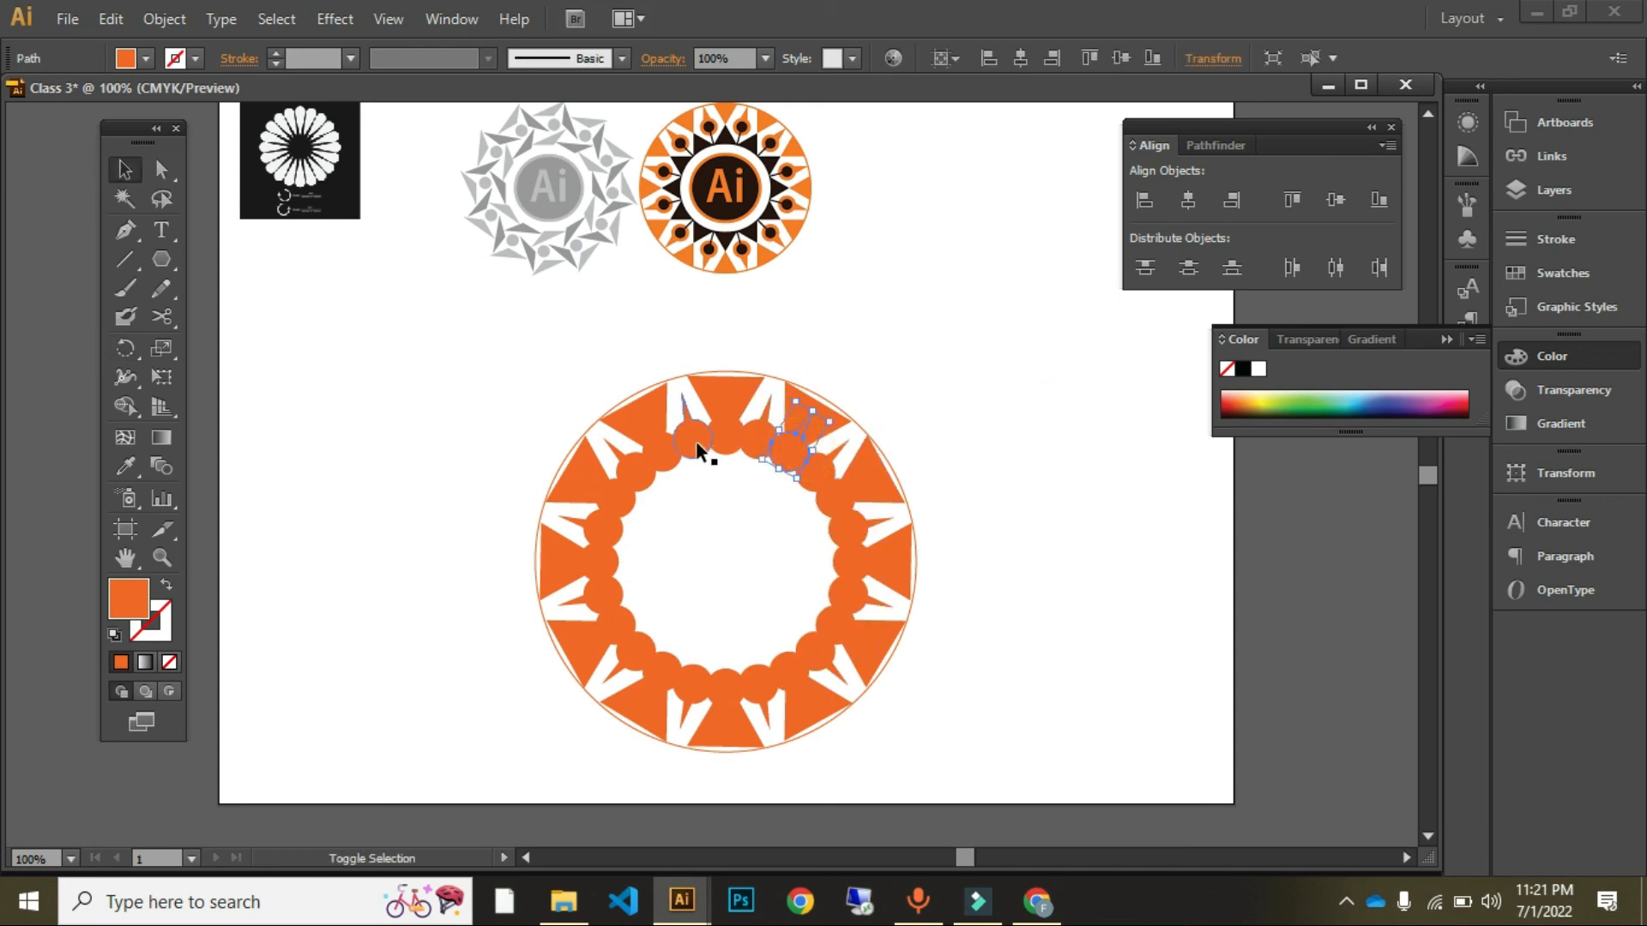
pyautogui.keyDown('shift'); pyautogui.click(721, 445); pyautogui.keyUp('shift')
pyautogui.keyDown('shift'); pyautogui.click(661, 448); pyautogui.keyUp('shift')
pyautogui.keyDown('shift'); pyautogui.click(615, 496); pyautogui.keyUp('shift')
pyautogui.keyDown('shift'); pyautogui.click(603, 570); pyautogui.keyUp('shift')
pyautogui.keyDown('shift'); pyautogui.click(612, 623); pyautogui.keyUp('shift')
pyautogui.keyDown('shift'); pyautogui.click(664, 675); pyautogui.keyUp('shift')
pyautogui.keyDown('shift'); pyautogui.click(693, 683); pyautogui.keyUp('shift')
pyautogui.keyDown('shift'); pyautogui.click(725, 686); pyautogui.keyUp('shift')
pyautogui.keyDown('shift'); pyautogui.click(758, 683); pyautogui.keyUp('shift')
pyautogui.keyDown('shift'); pyautogui.click(788, 672); pyautogui.keyUp('shift')
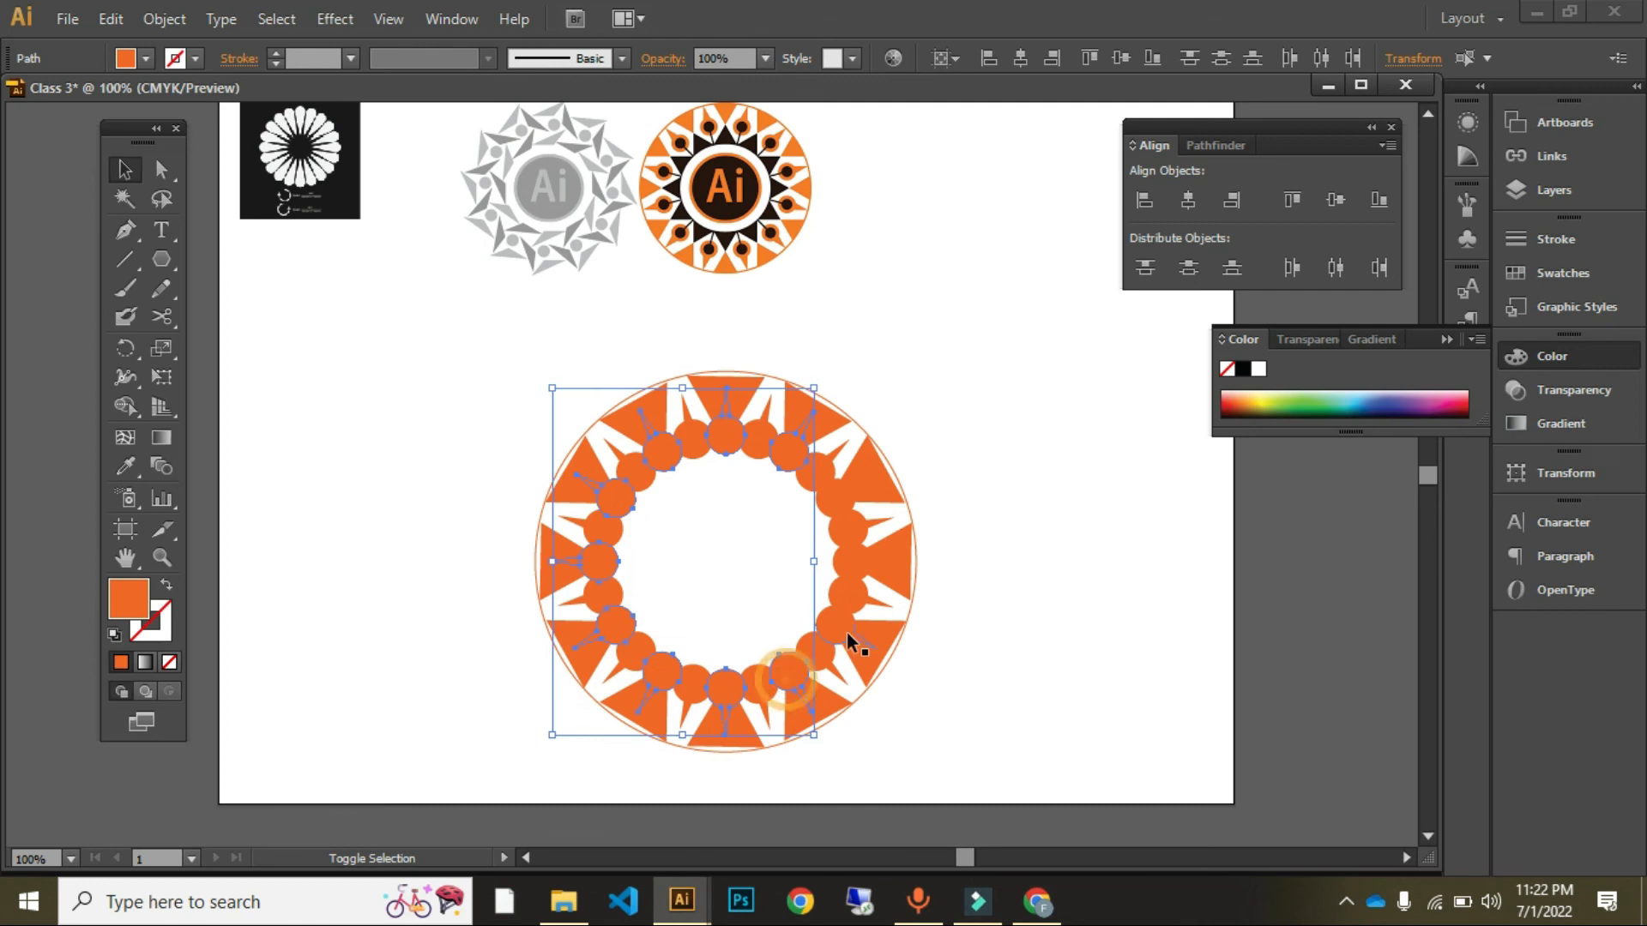
pyautogui.keyDown('shift'); pyautogui.click(837, 625); pyautogui.keyUp('shift')
pyautogui.keyDown('shift'); pyautogui.click(850, 558); pyautogui.keyUp('shift')
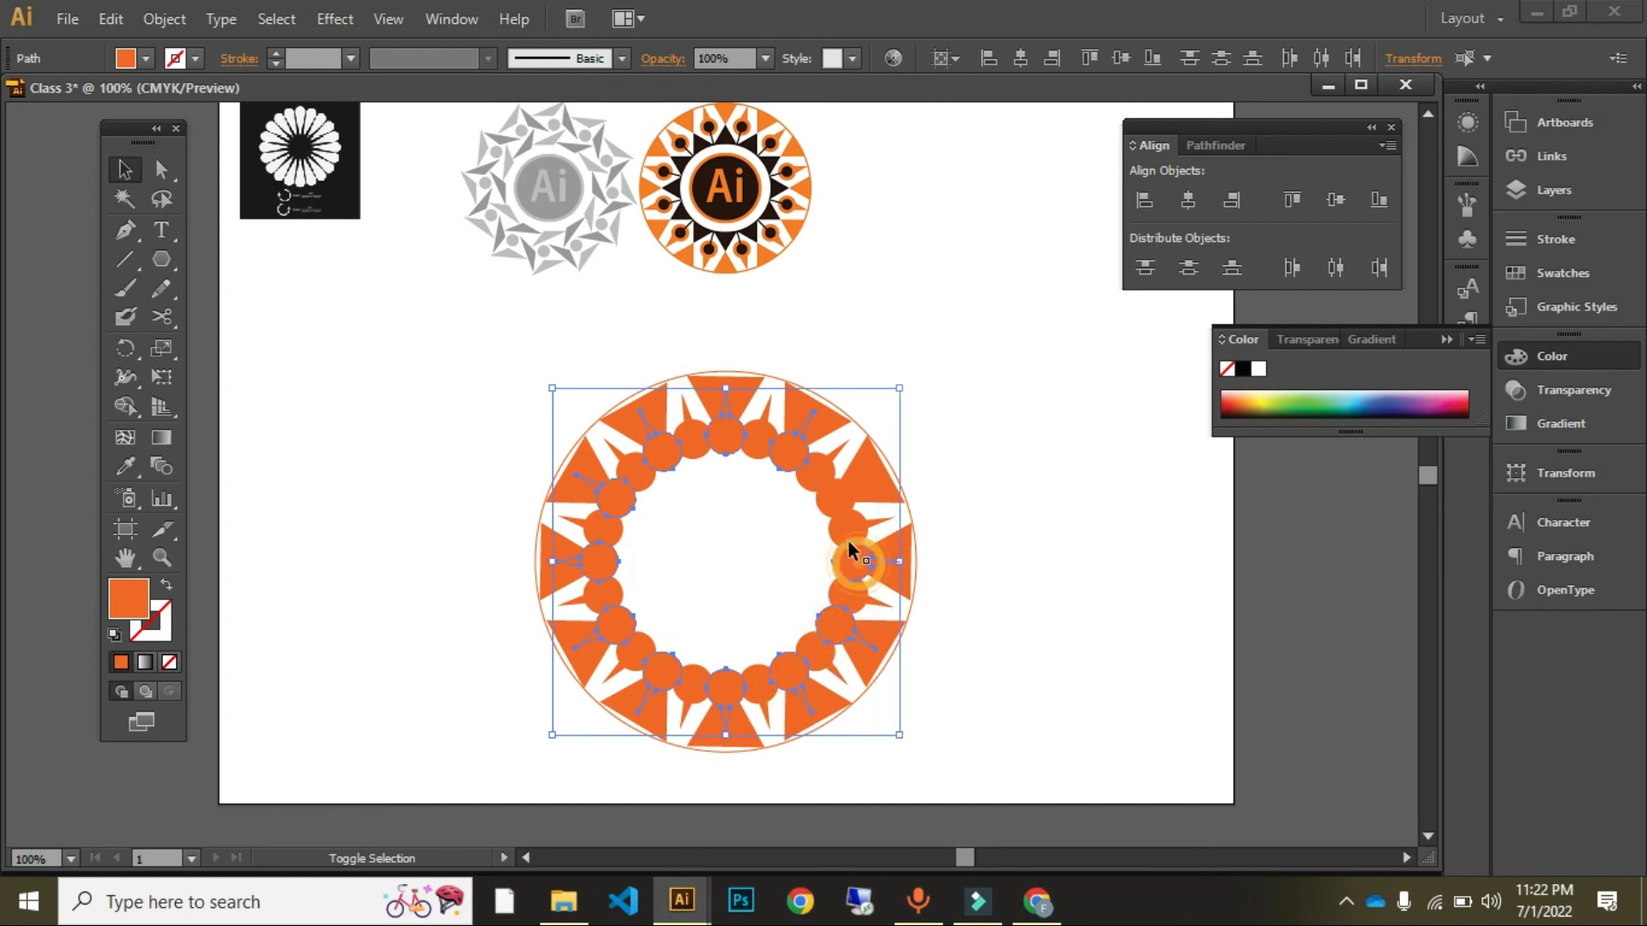
pyautogui.press('Delete')
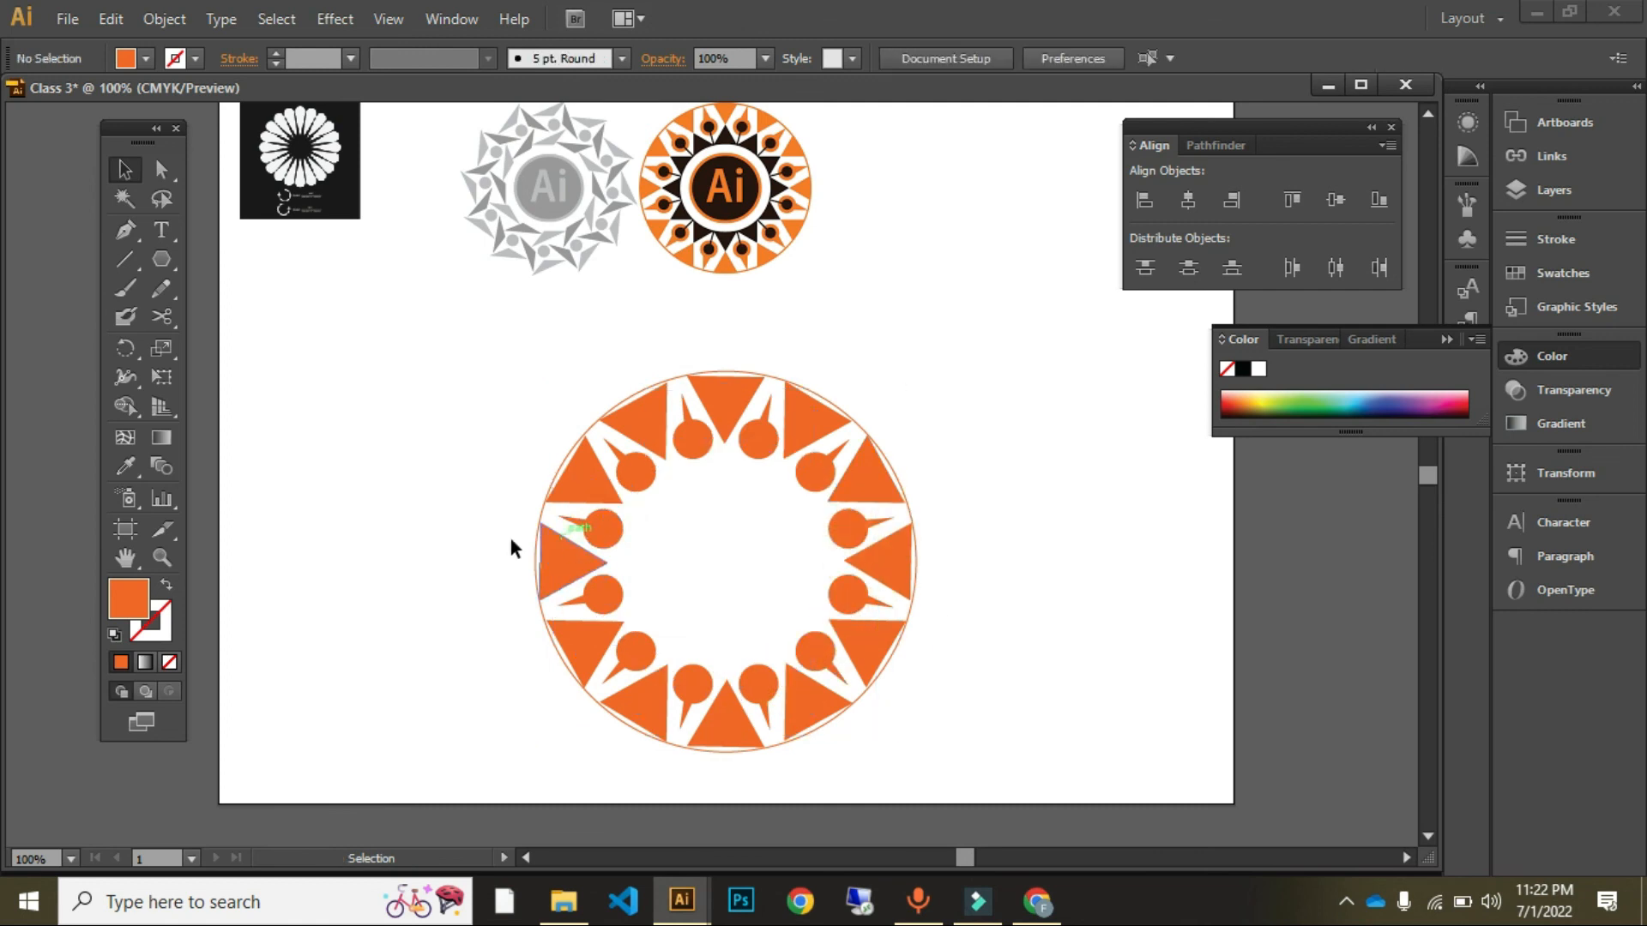
# Step: Examine the ring of alternating triangles and pins up close and compare it with the orange and black reference emblem
pyautogui.moveTo(717, 545); pyautogui.dragTo(1043, 738)
pyautogui.click(1083, 658)
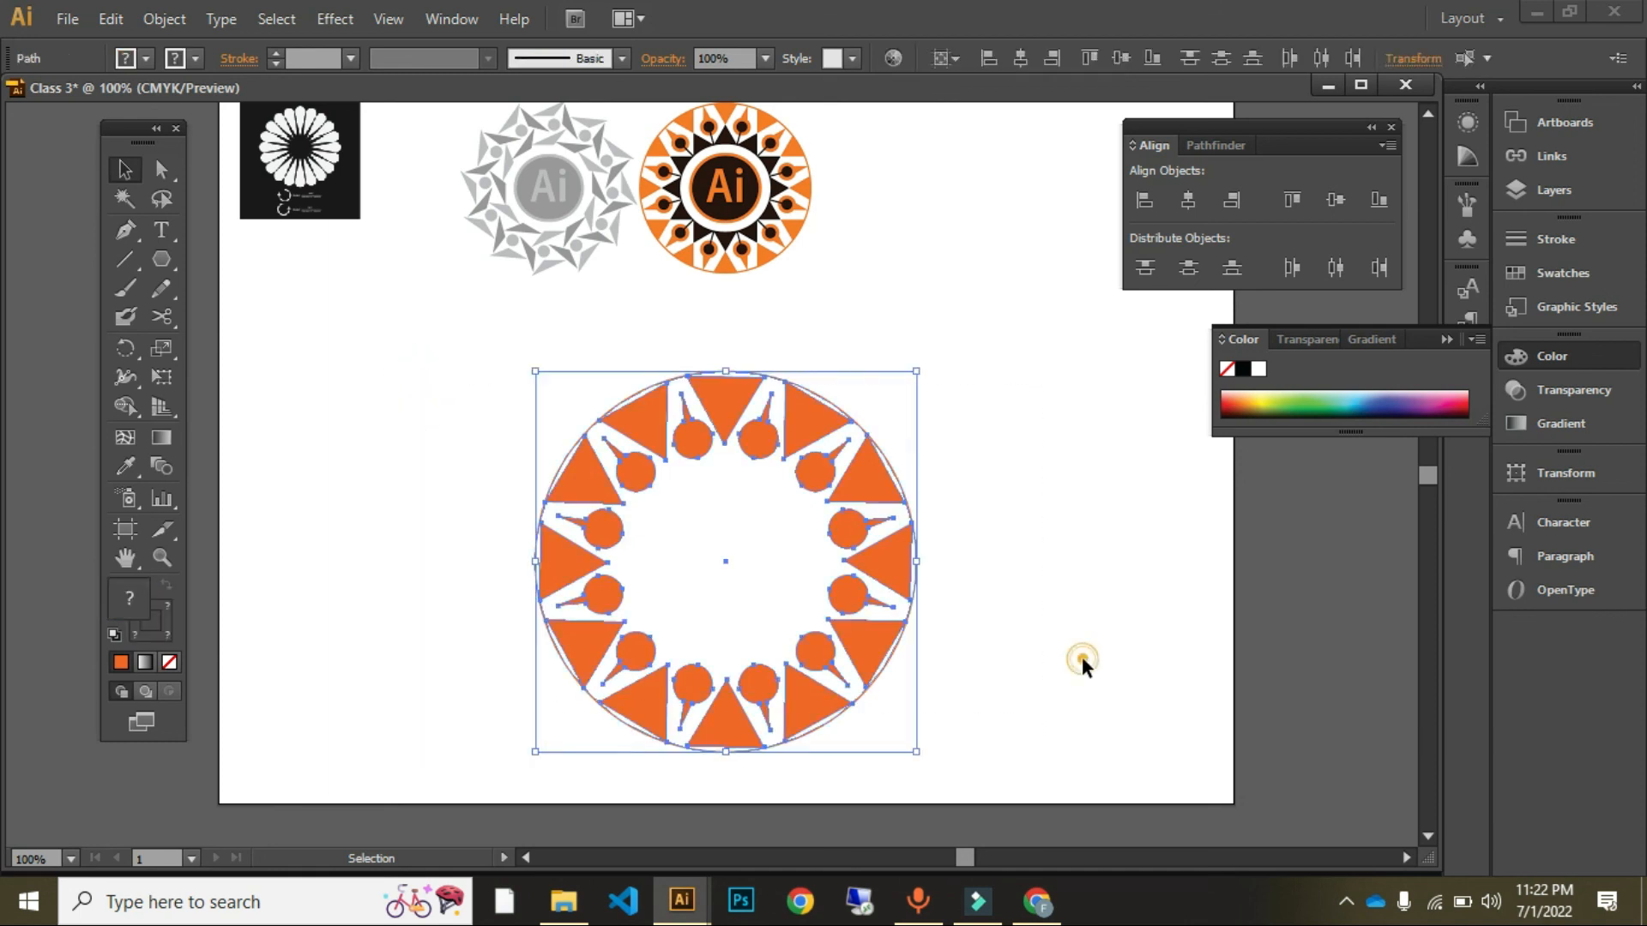
pyautogui.press('z')
pyautogui.click(782, 626)
pyautogui.click(710, 374)
pyautogui.press('space')
pyautogui.moveTo(620, 351); pyautogui.dragTo(801, 582)
pyautogui.press('space')
pyautogui.moveTo(781, 525); pyautogui.dragTo(746, 327)
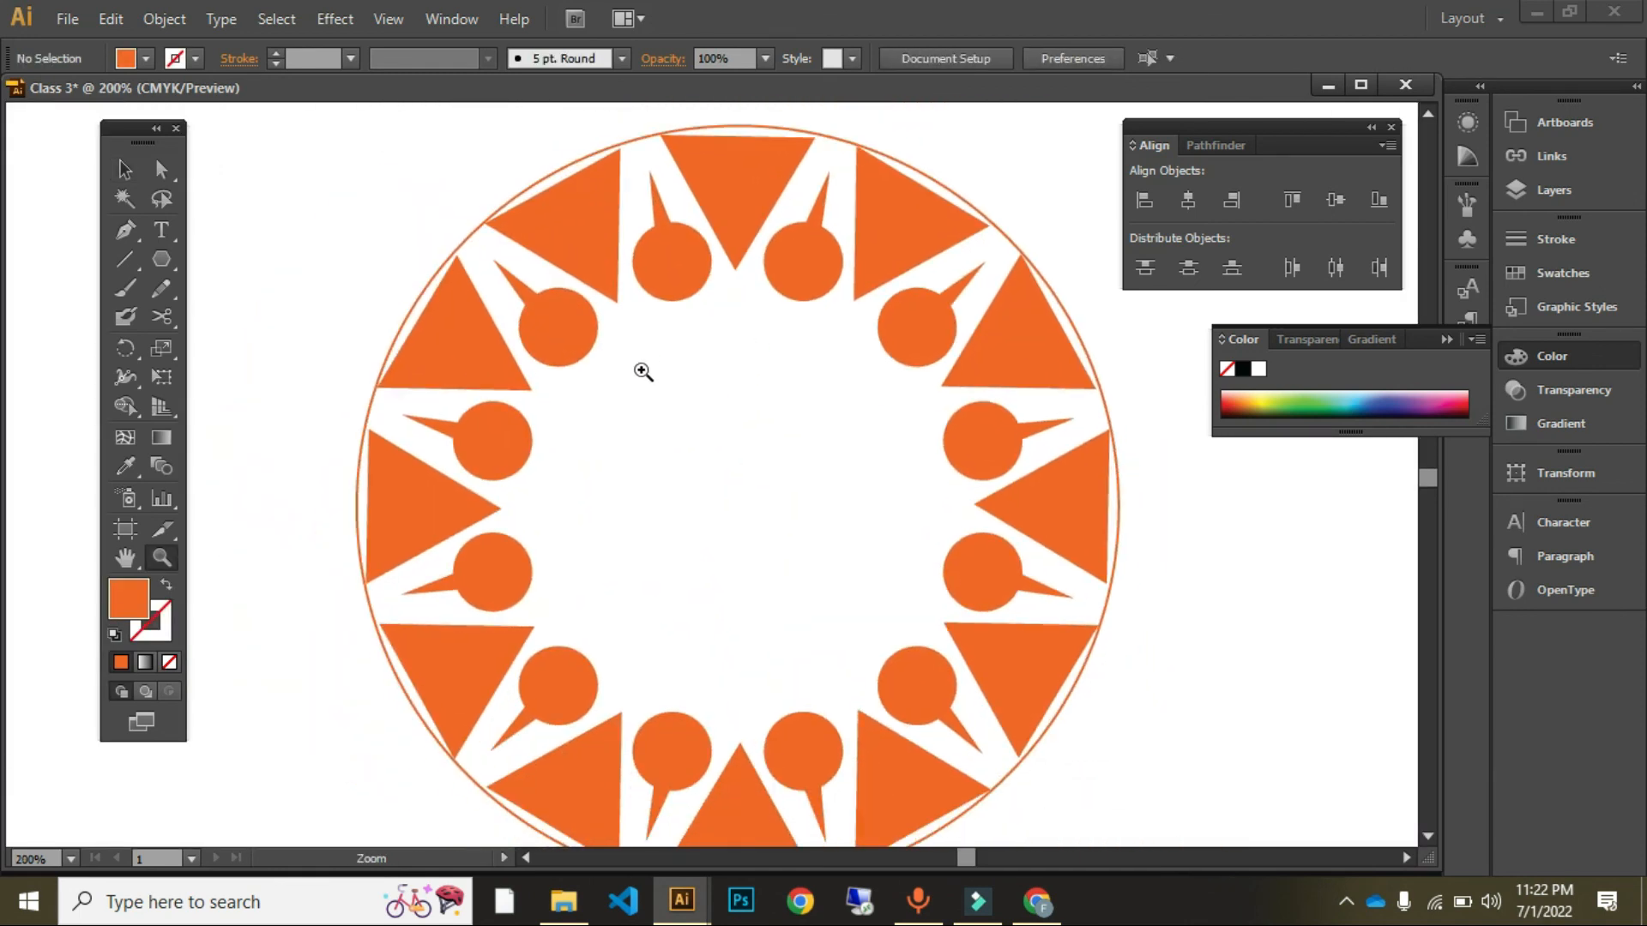
pyautogui.click(780, 362)
pyautogui.keyDown('alt'); pyautogui.click(779, 362); pyautogui.keyUp('alt')
pyautogui.keyDown('alt'); pyautogui.click(779, 362); pyautogui.keyUp('alt')
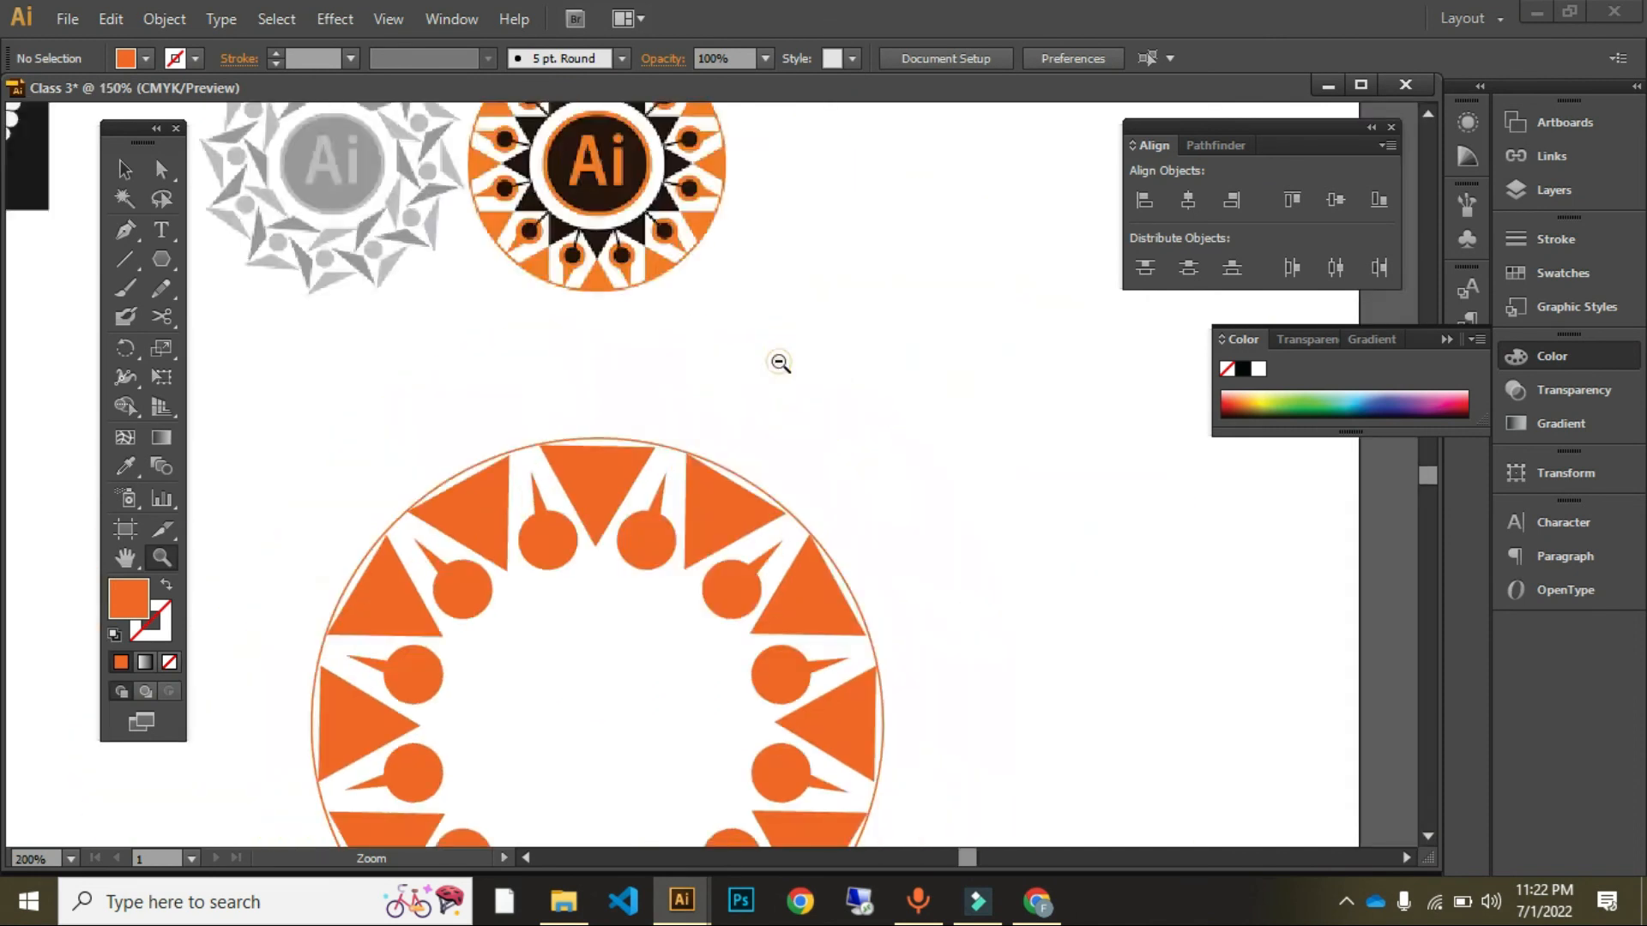
pyautogui.keyDown('alt'); pyautogui.click(780, 362); pyautogui.keyUp('alt')
pyautogui.press('space')
pyautogui.moveTo(688, 631); pyautogui.dragTo(746, 446)
pyautogui.click(658, 439)
pyautogui.press('space')
pyautogui.moveTo(867, 647); pyautogui.dragTo(824, 507)
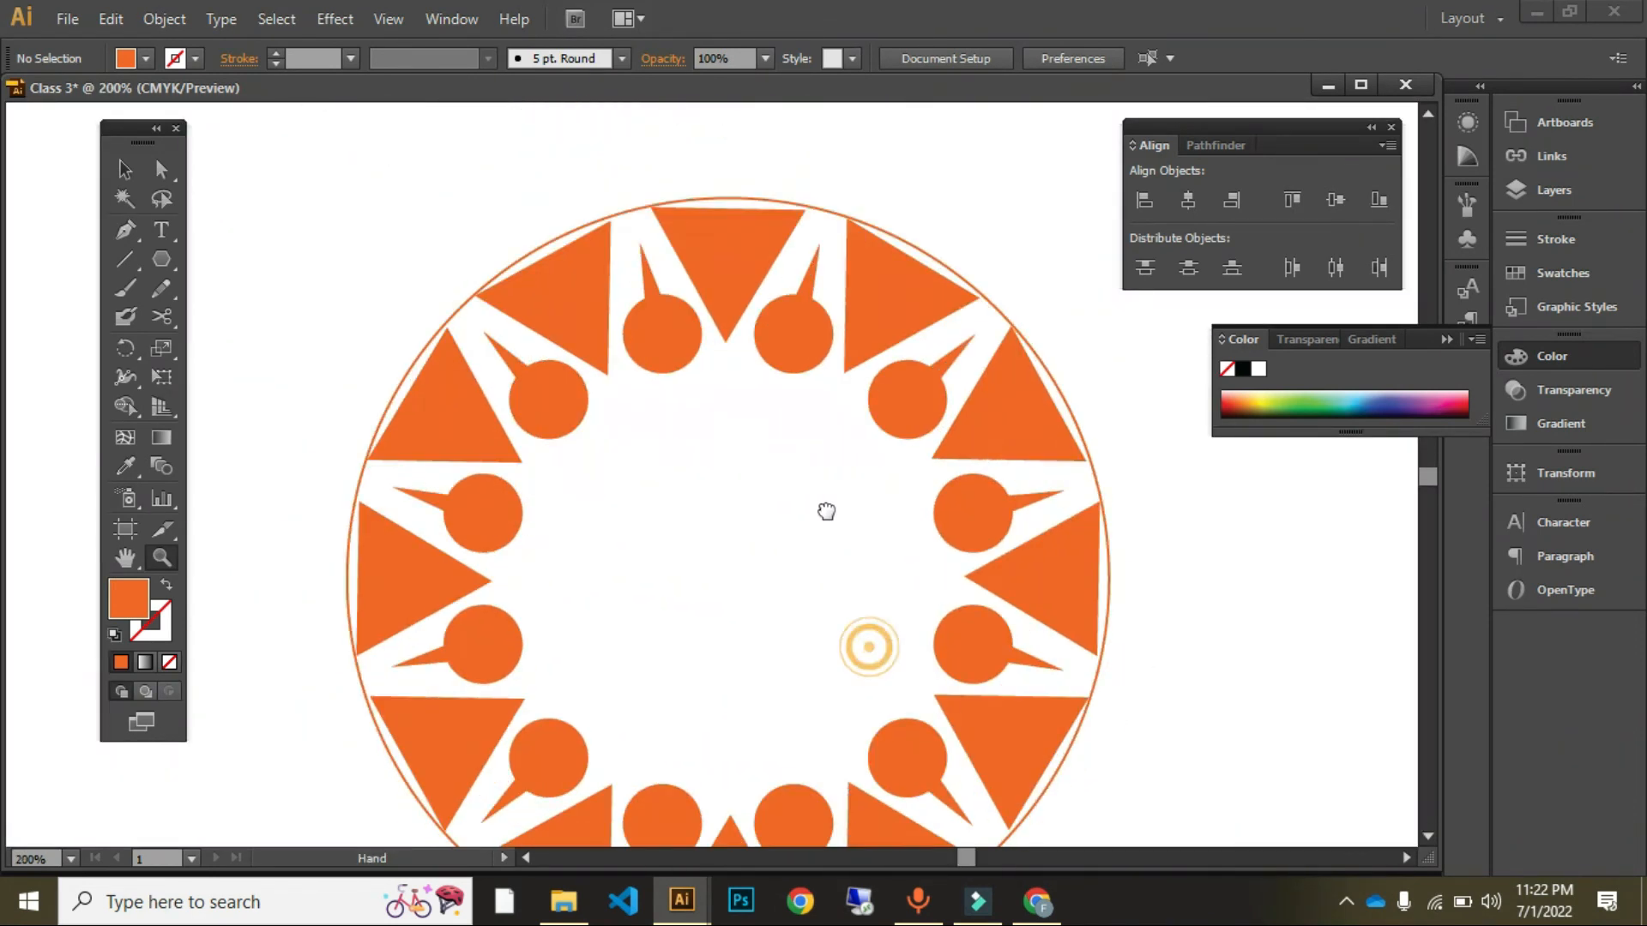
# Step: Draw a small circle outside the ring, up and to its left, and fill it black
pyautogui.press('v')
pyautogui.moveTo(161, 259); pyautogui.dragTo(302, 317)
pyautogui.moveTo(269, 177); pyautogui.dragTo(316, 250)
pyautogui.press('v')
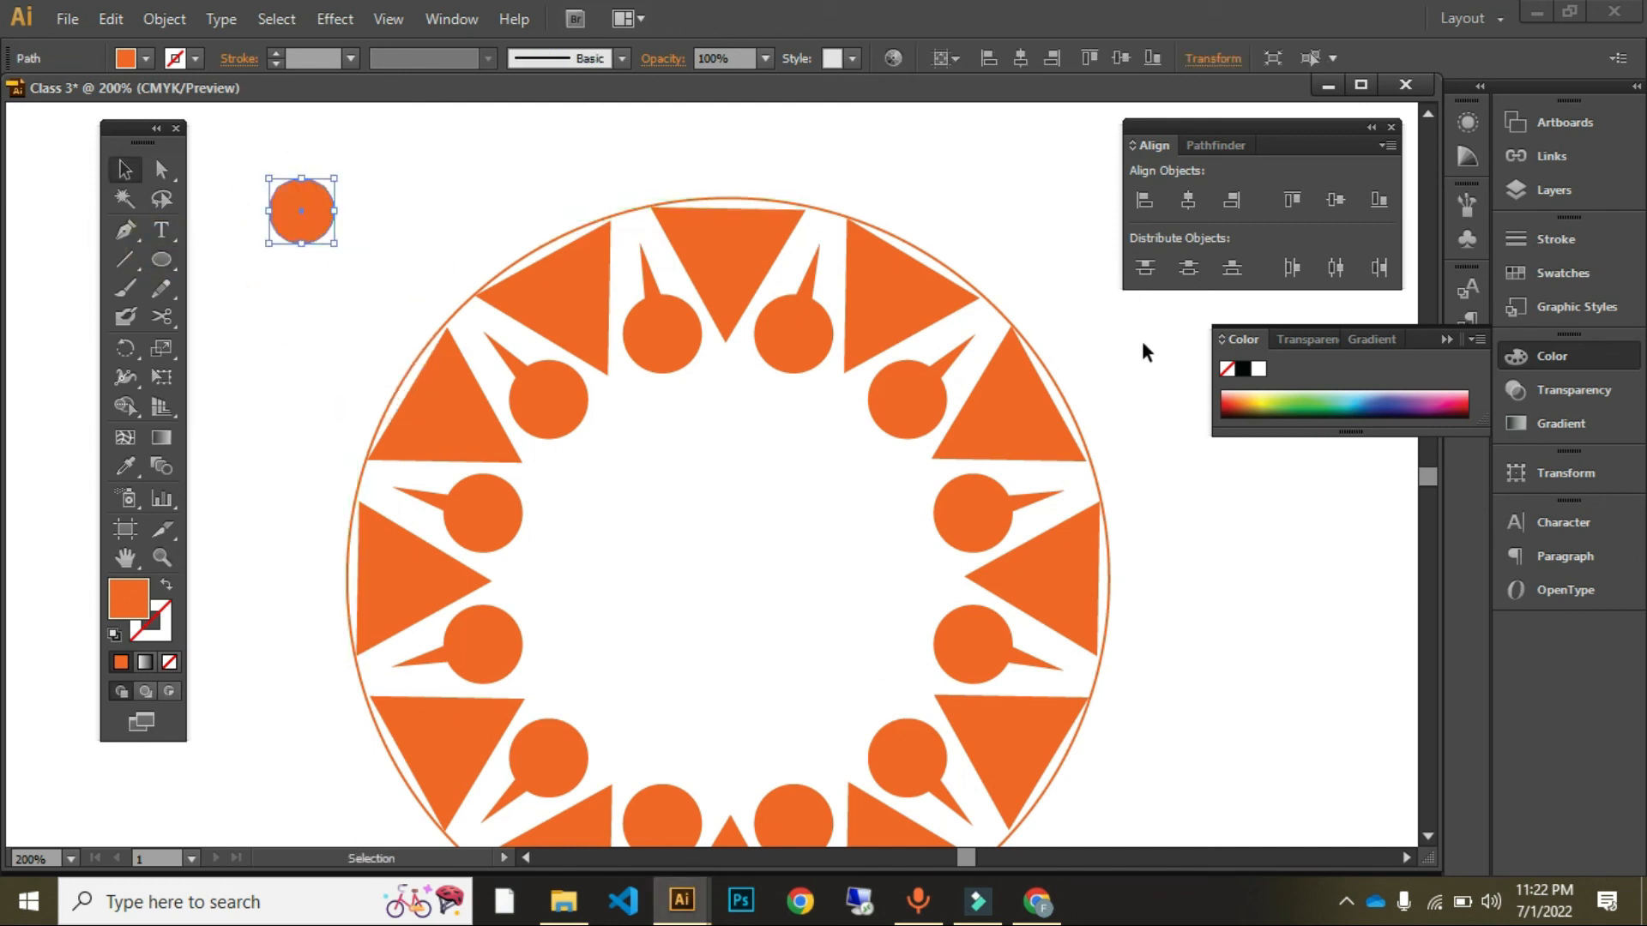
pyautogui.click(1242, 368)
# Step: Fit the black circle inside the head of the pin left of the top triangle and centre it horizontally on that pin
pyautogui.moveTo(307, 216); pyautogui.dragTo(650, 328)
pyautogui.click(690, 350)
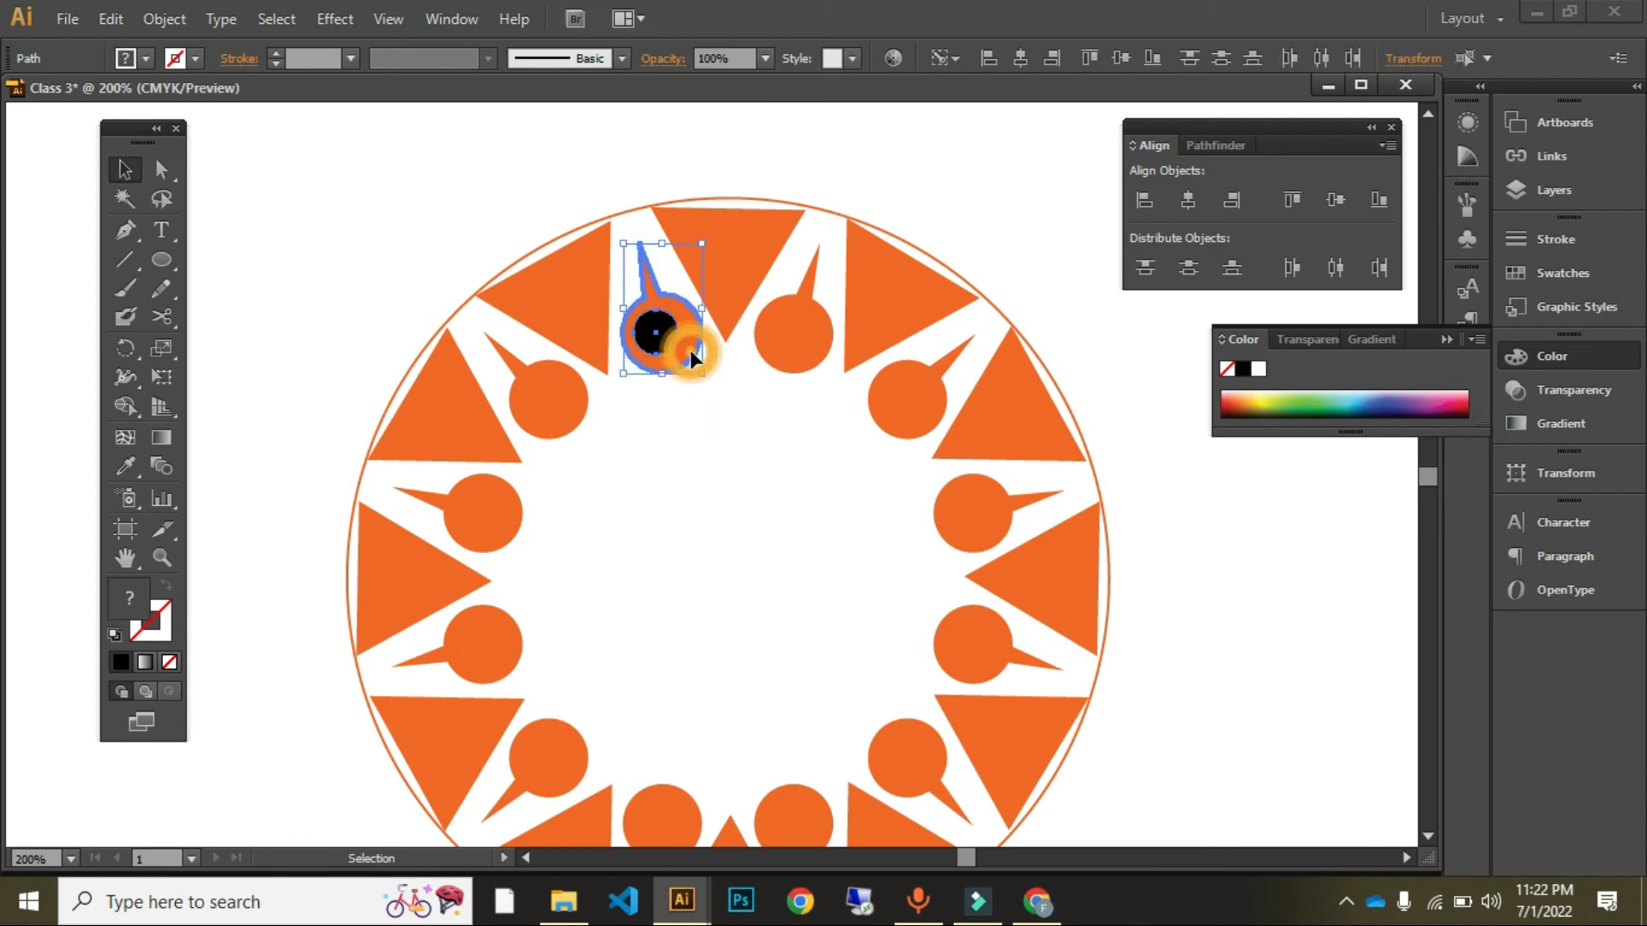
pyautogui.click(1187, 200)
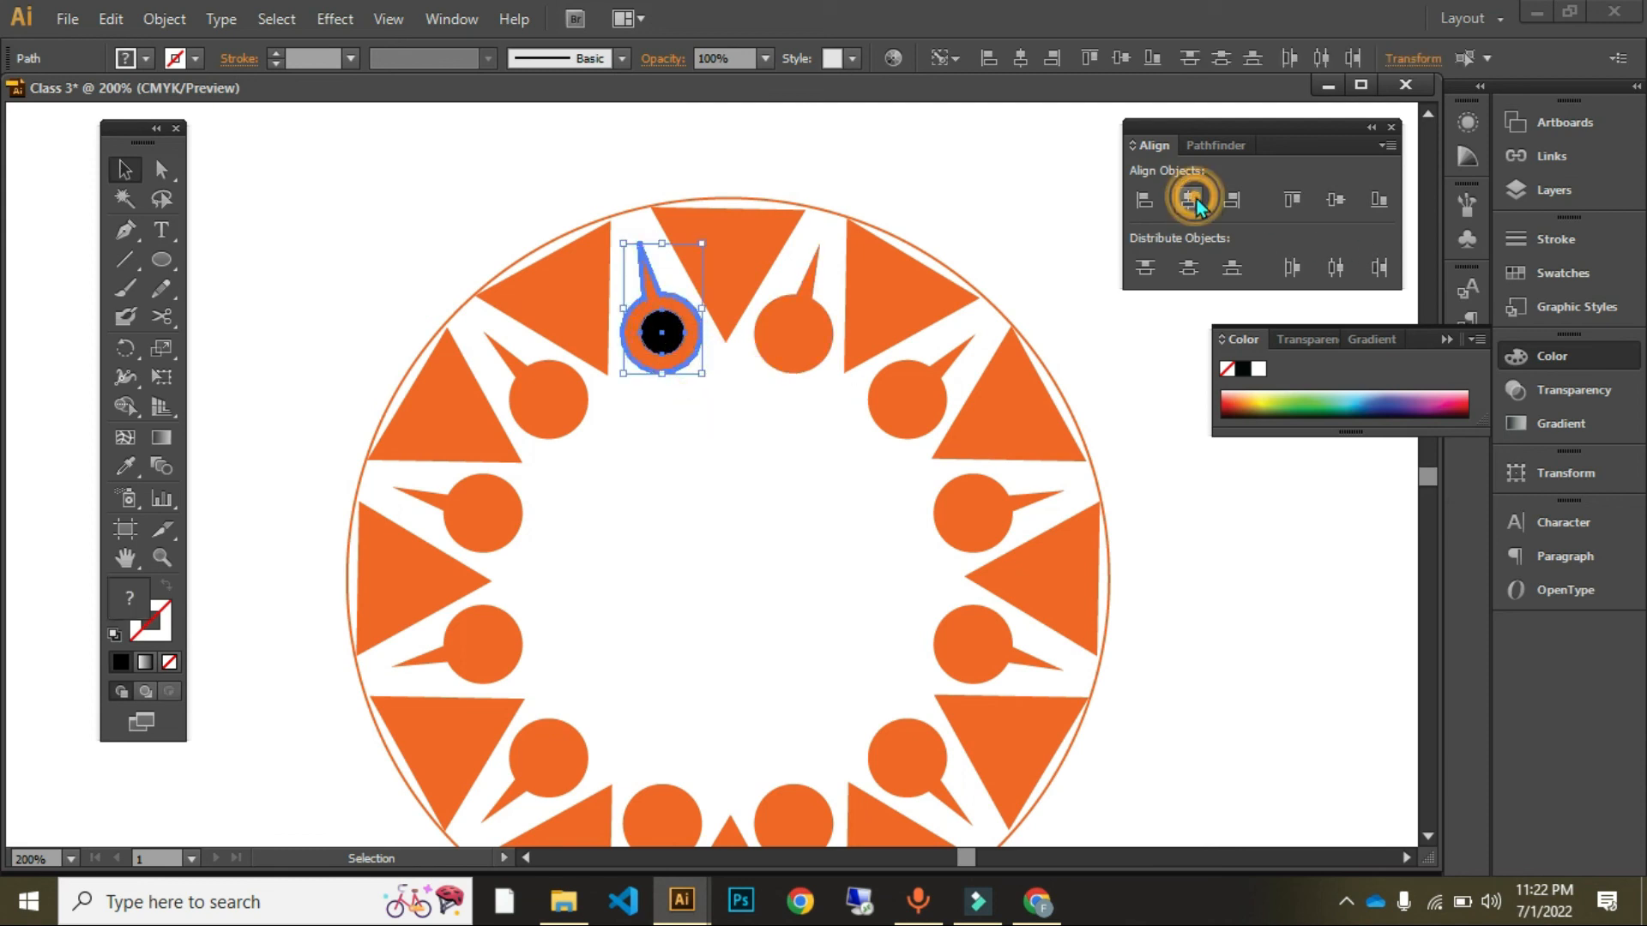
pyautogui.click(401, 209)
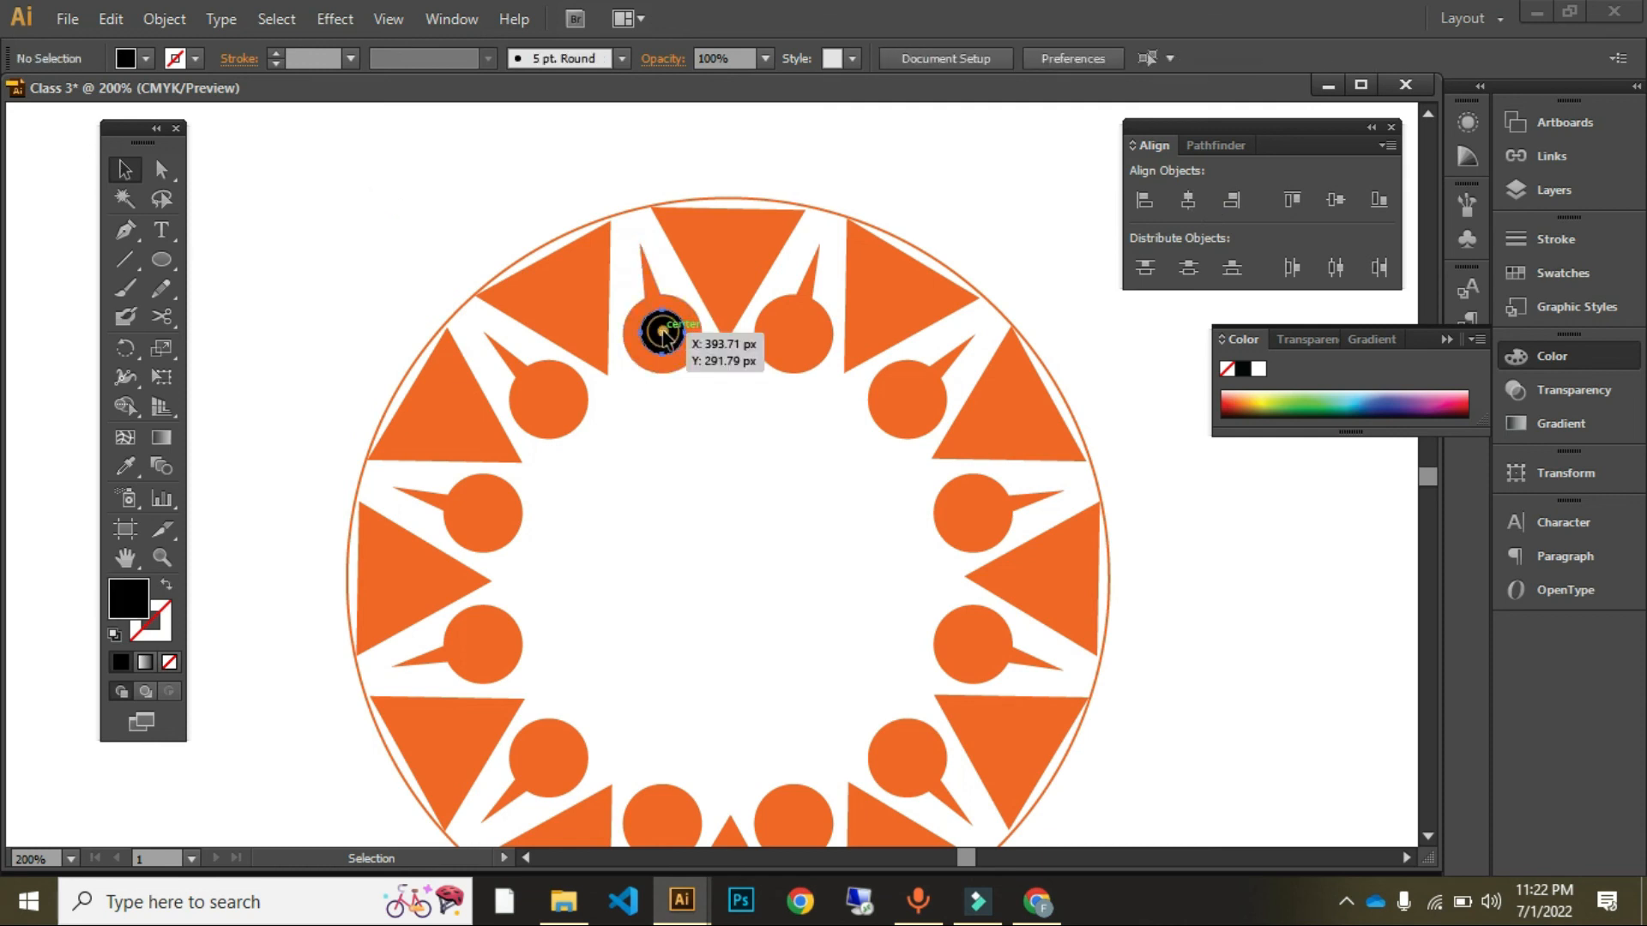
pyautogui.click(660, 332)
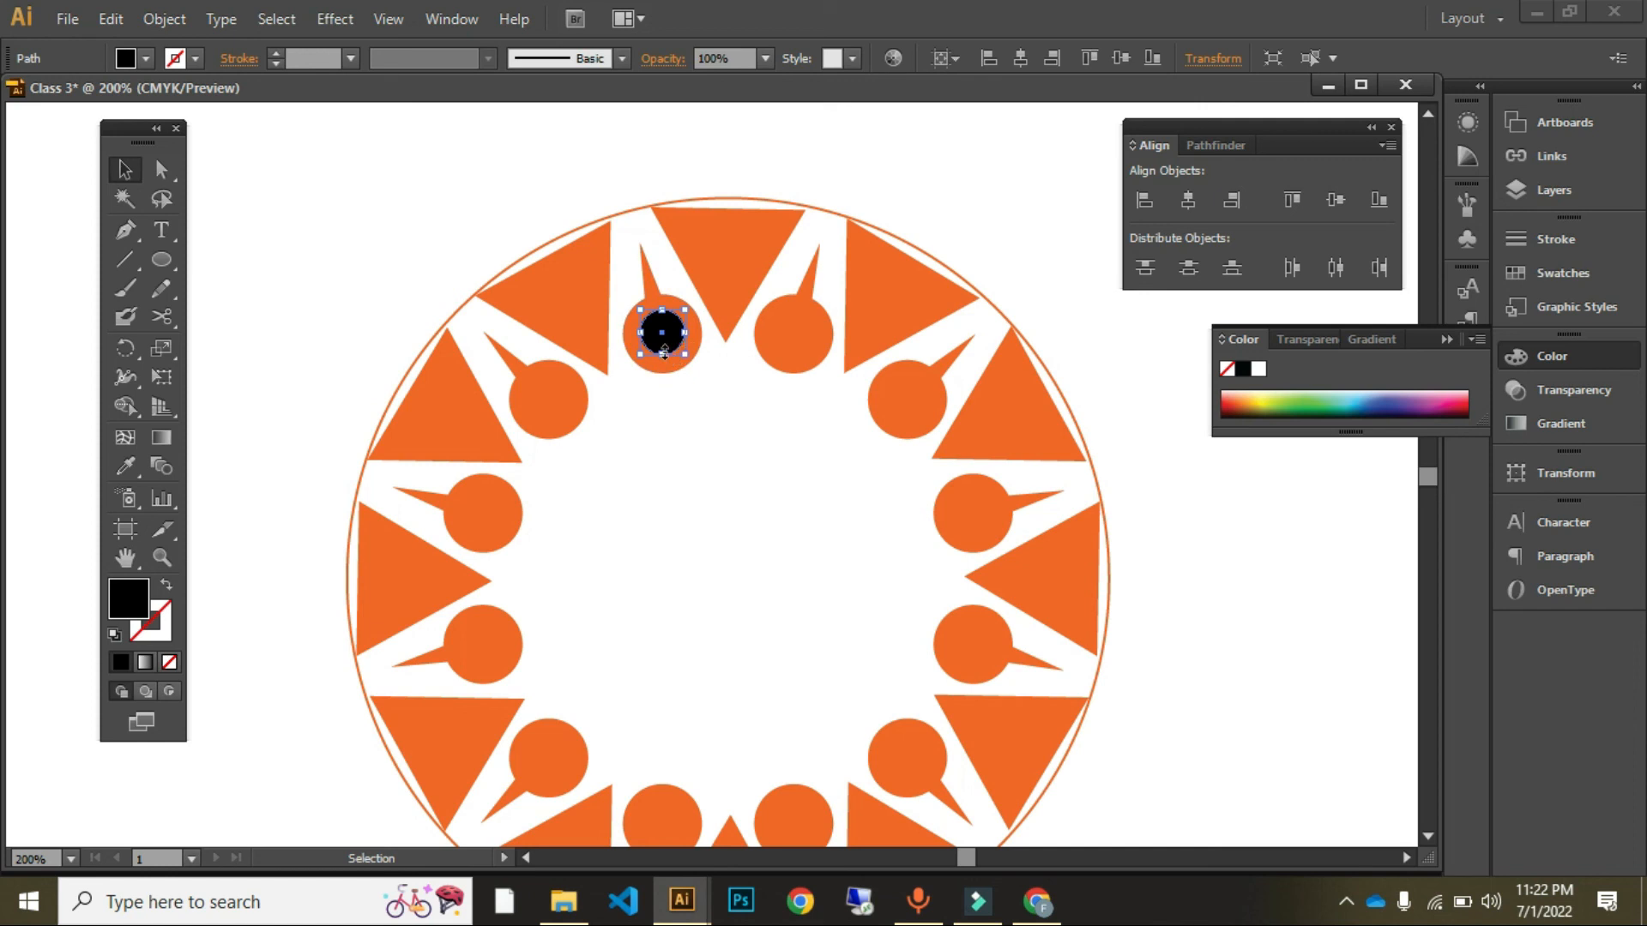
# Step: Create a copy of the black dot rotated 30° about the centre of the guide circle
pyautogui.press('r')
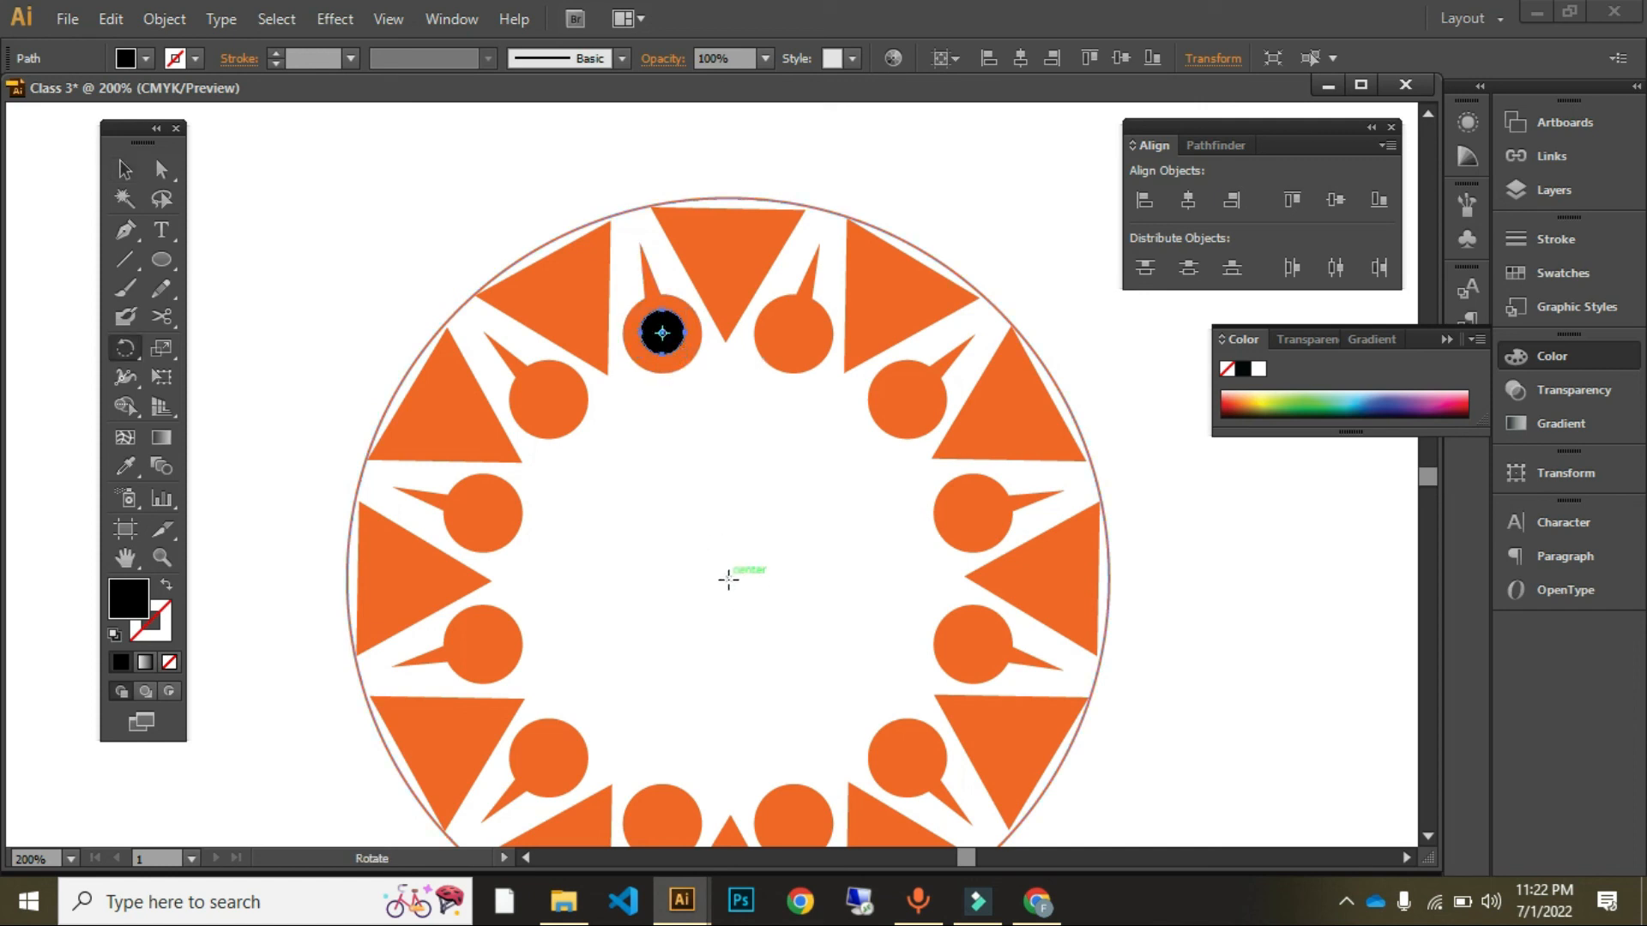
pyautogui.keyDown('alt'); pyautogui.click(728, 580); pyautogui.keyUp('alt')
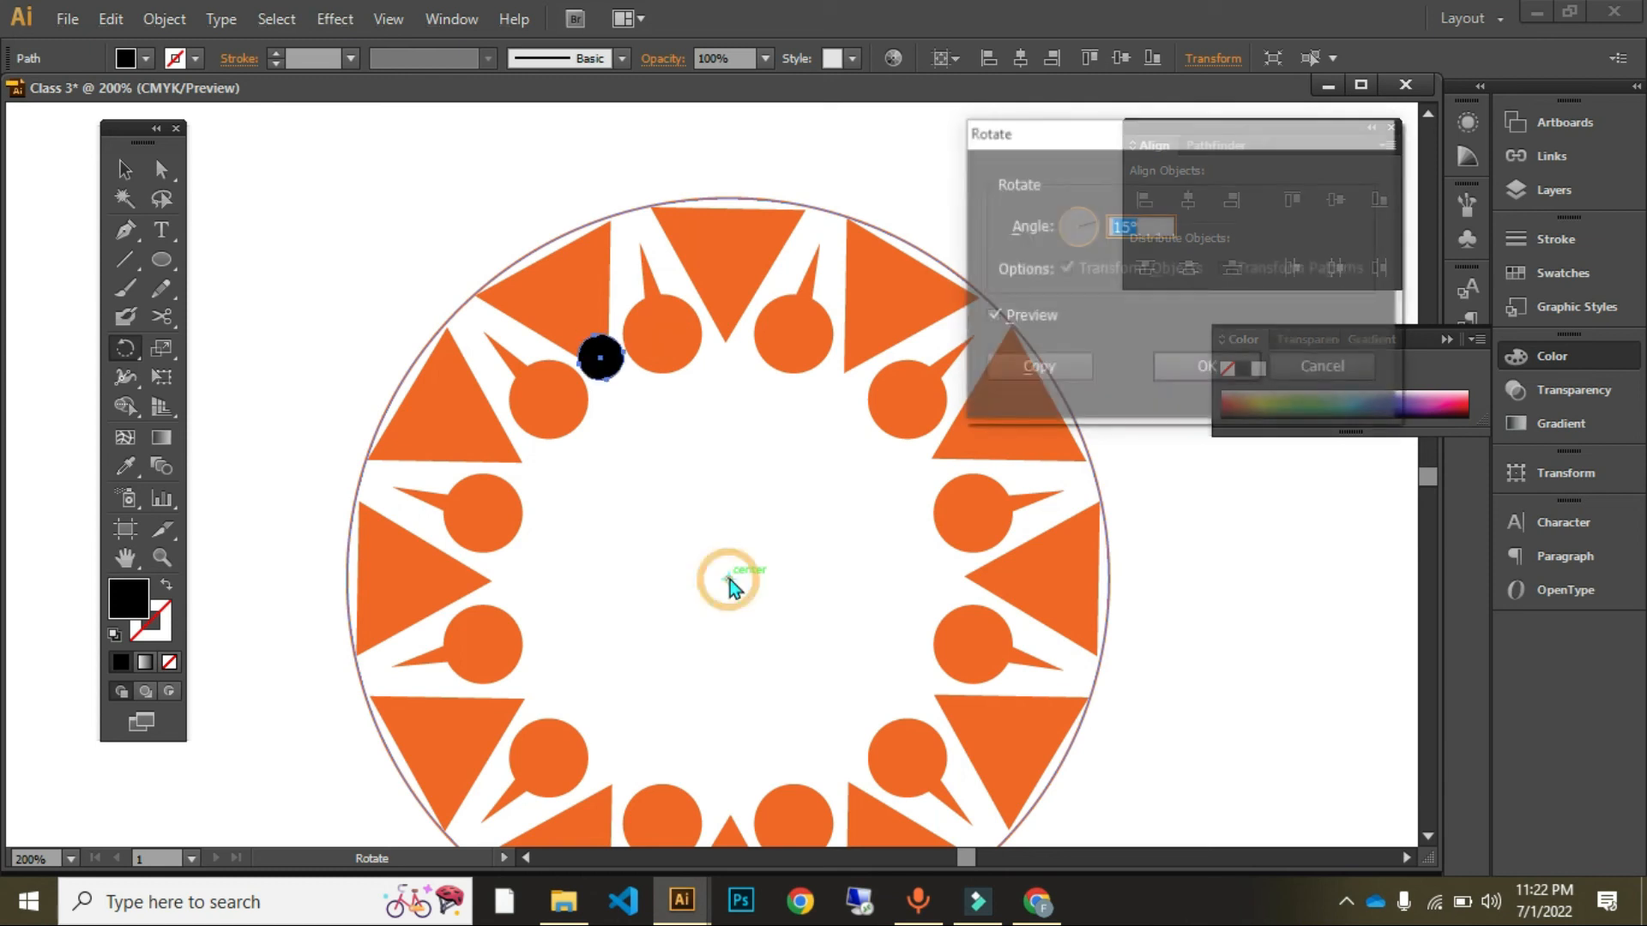
pyautogui.press('Up')
pyautogui.press('Up')
pyautogui.press('Up')
pyautogui.press('Up')
pyautogui.press('Up')
pyautogui.press('Up')
pyautogui.press('Up')
pyautogui.press('Up')
pyautogui.press('Up')
pyautogui.press('Up')
pyautogui.press('Up')
pyautogui.press('Up')
pyautogui.press('Up')
pyautogui.press('Up')
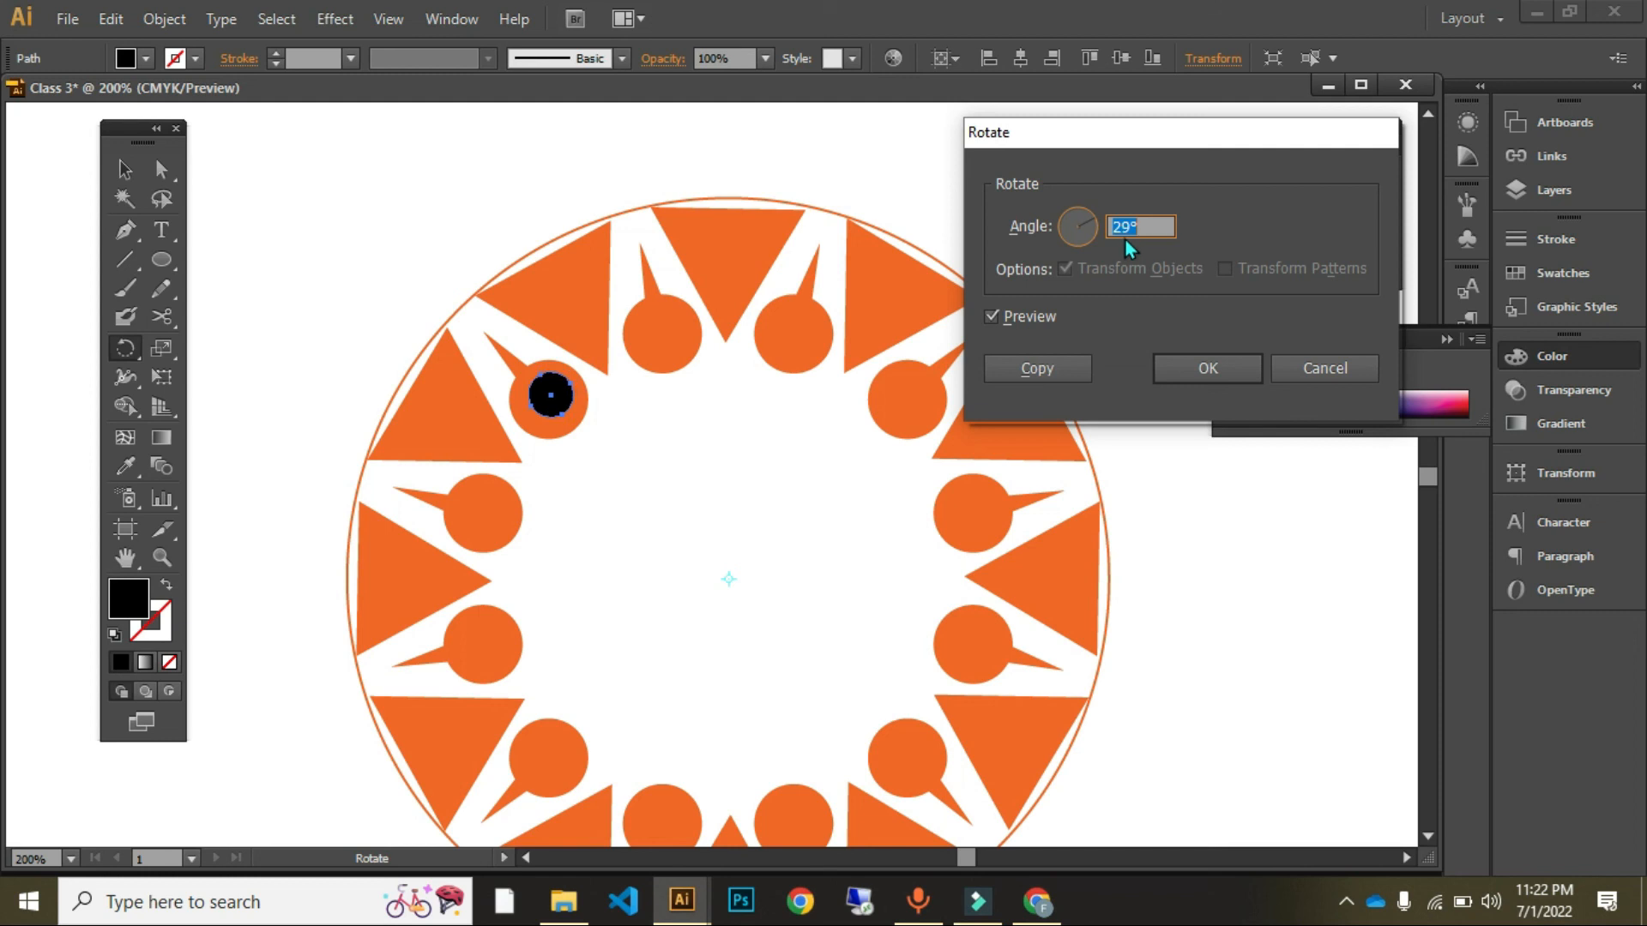
pyautogui.press('Up')
pyautogui.click(1072, 365)
# Step: Repeat the rotated copy of the black dot ten times so every pin head gets one, and deselect it
pyautogui.hotkey('ctrl', 'd')
pyautogui.hotkey('ctrl', 'd')
pyautogui.hotkey('ctrl', 'd')
pyautogui.hotkey('ctrl', 'd')
pyautogui.hotkey('ctrl', 'd')
pyautogui.hotkey('ctrl', 'd')
pyautogui.hotkey('ctrl', 'd')
pyautogui.hotkey('ctrl', 'd')
pyautogui.hotkey('ctrl', 'd')
pyautogui.hotkey('ctrl', 'd')
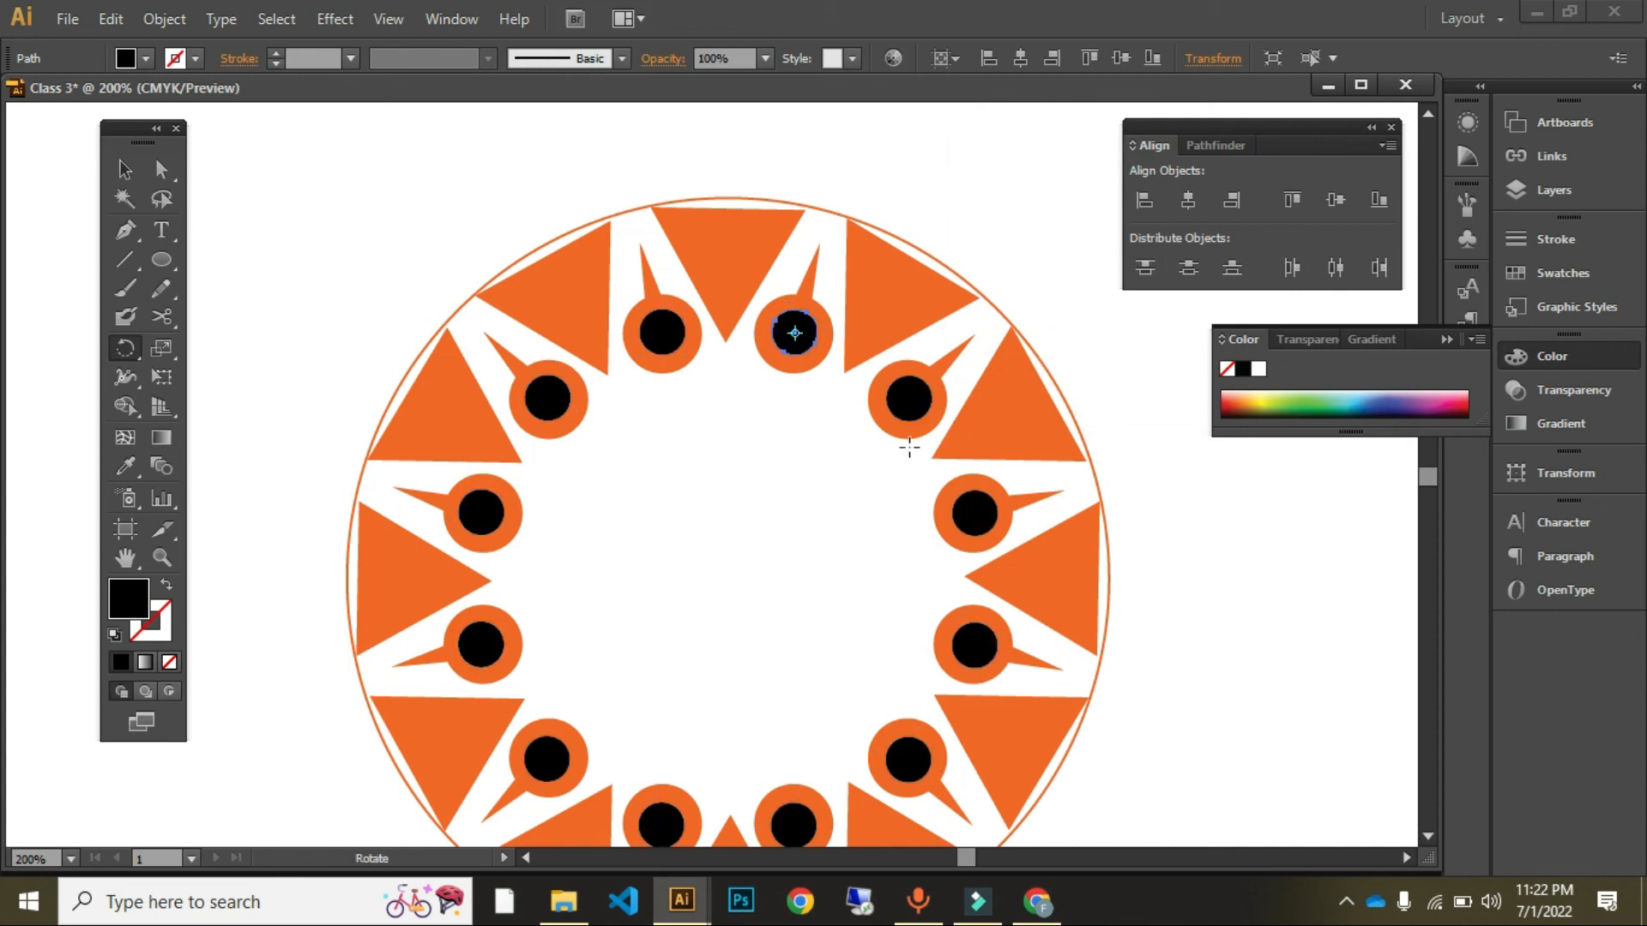
pyautogui.press('v')
pyautogui.click(718, 463)
# Step: Delete the thin orange guide circle surrounding the ring of triangles and pins
pyautogui.hotkey('ctrl', '-')
pyautogui.hotkey('ctrl', '-')
pyautogui.hotkey('ctrl', '-')
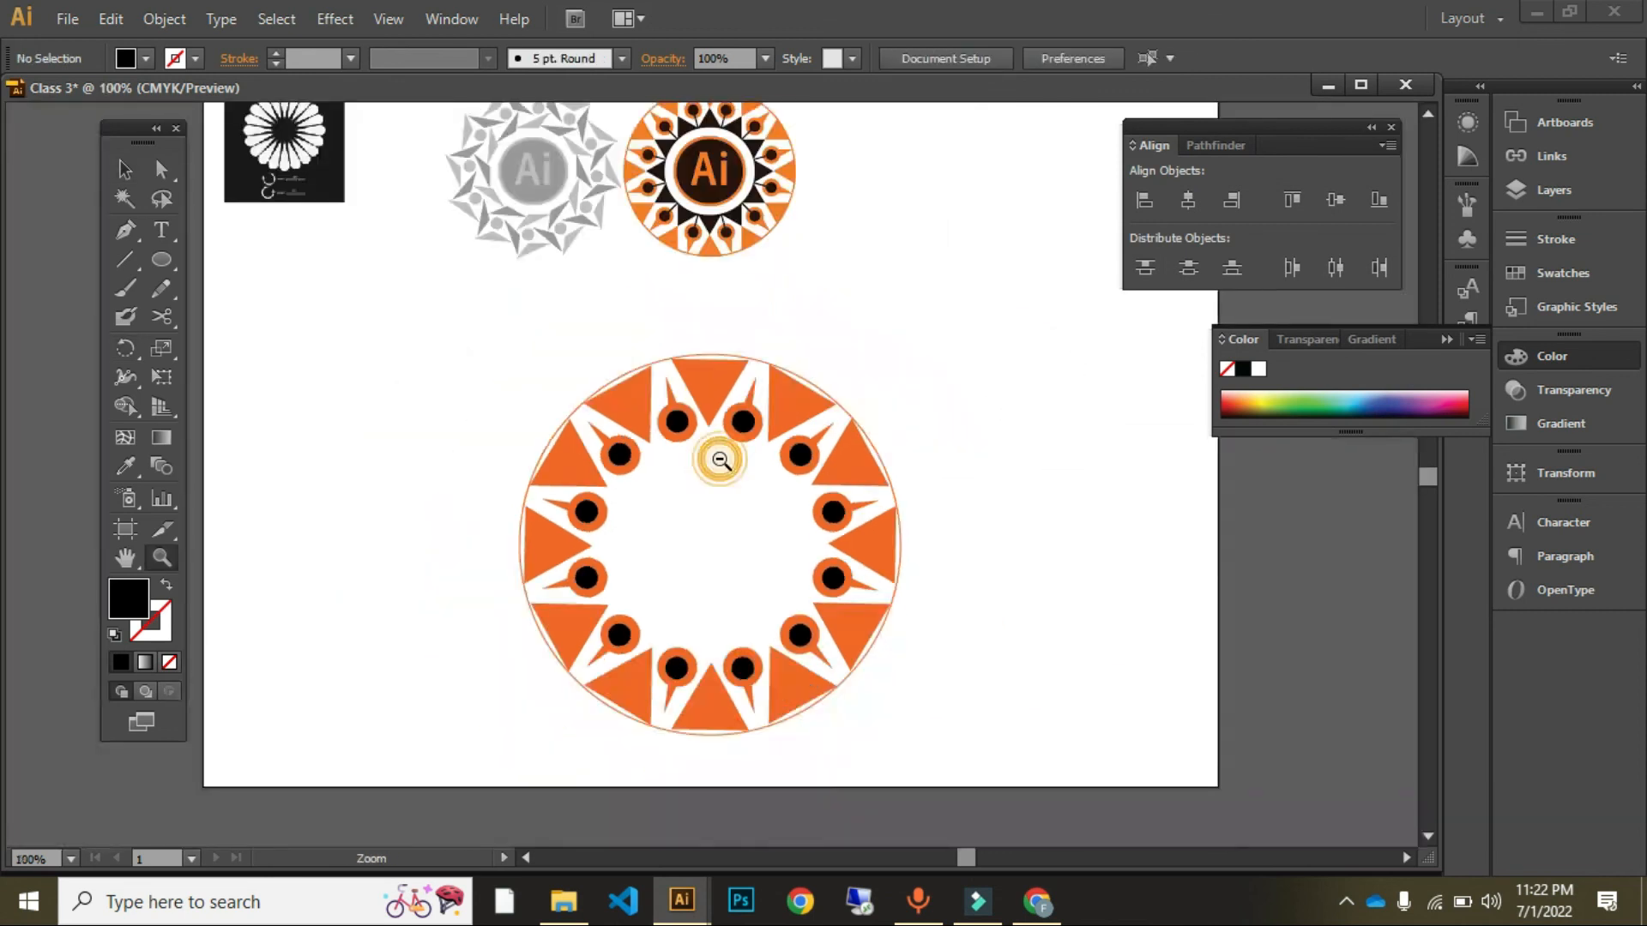
pyautogui.click(832, 489)
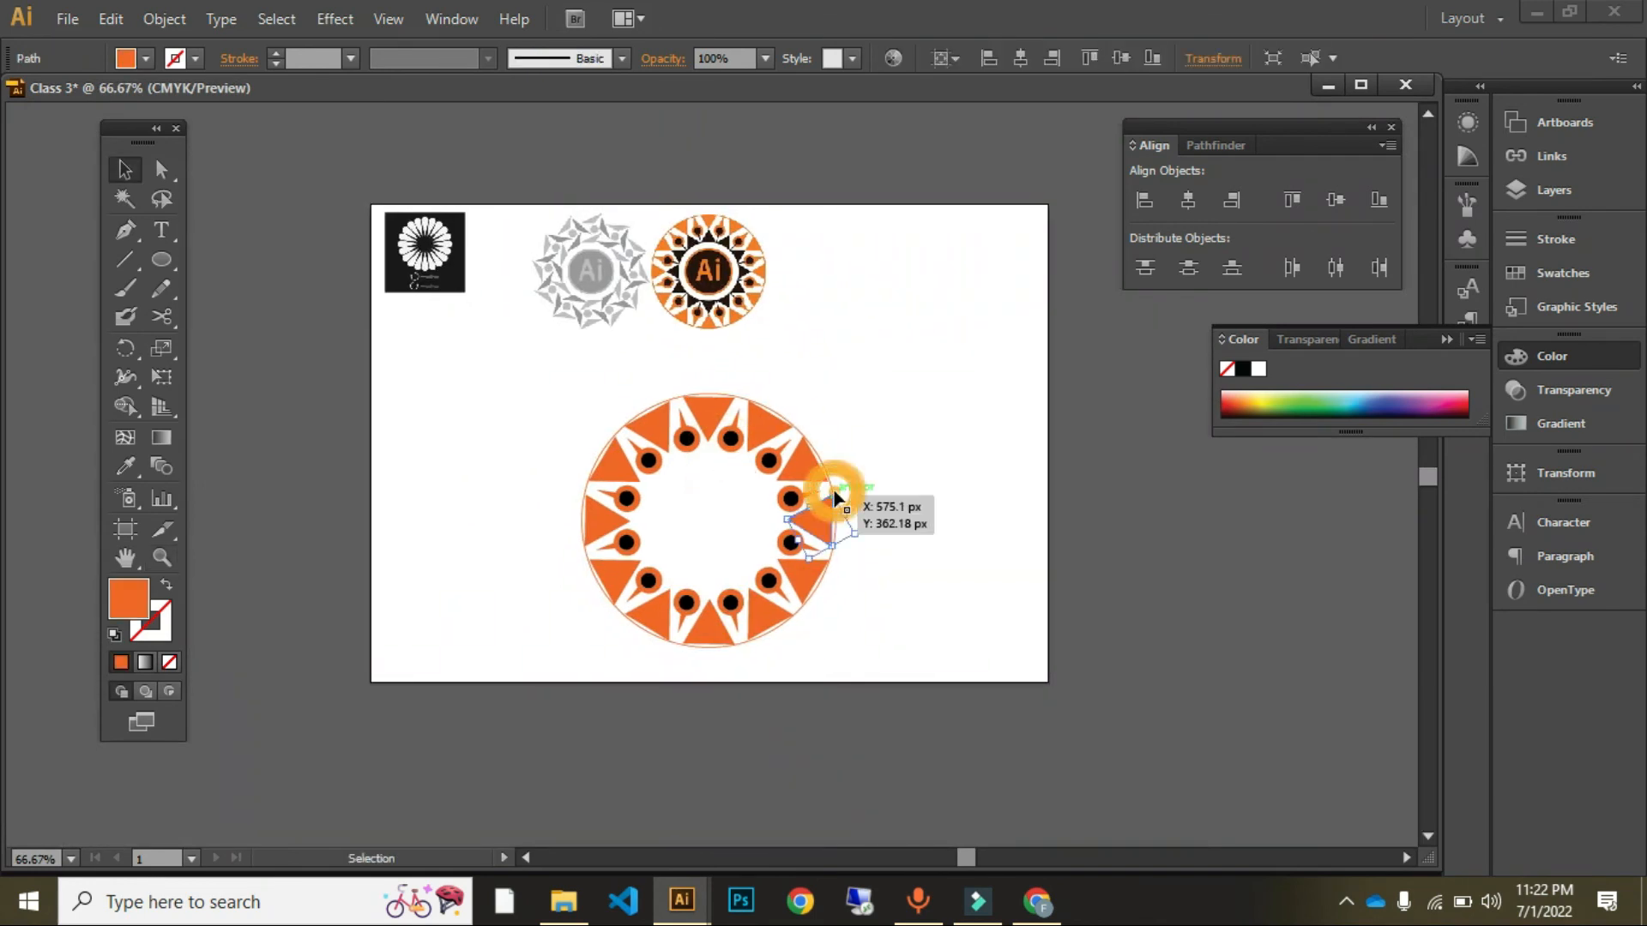
pyautogui.click(868, 463)
pyautogui.click(834, 491)
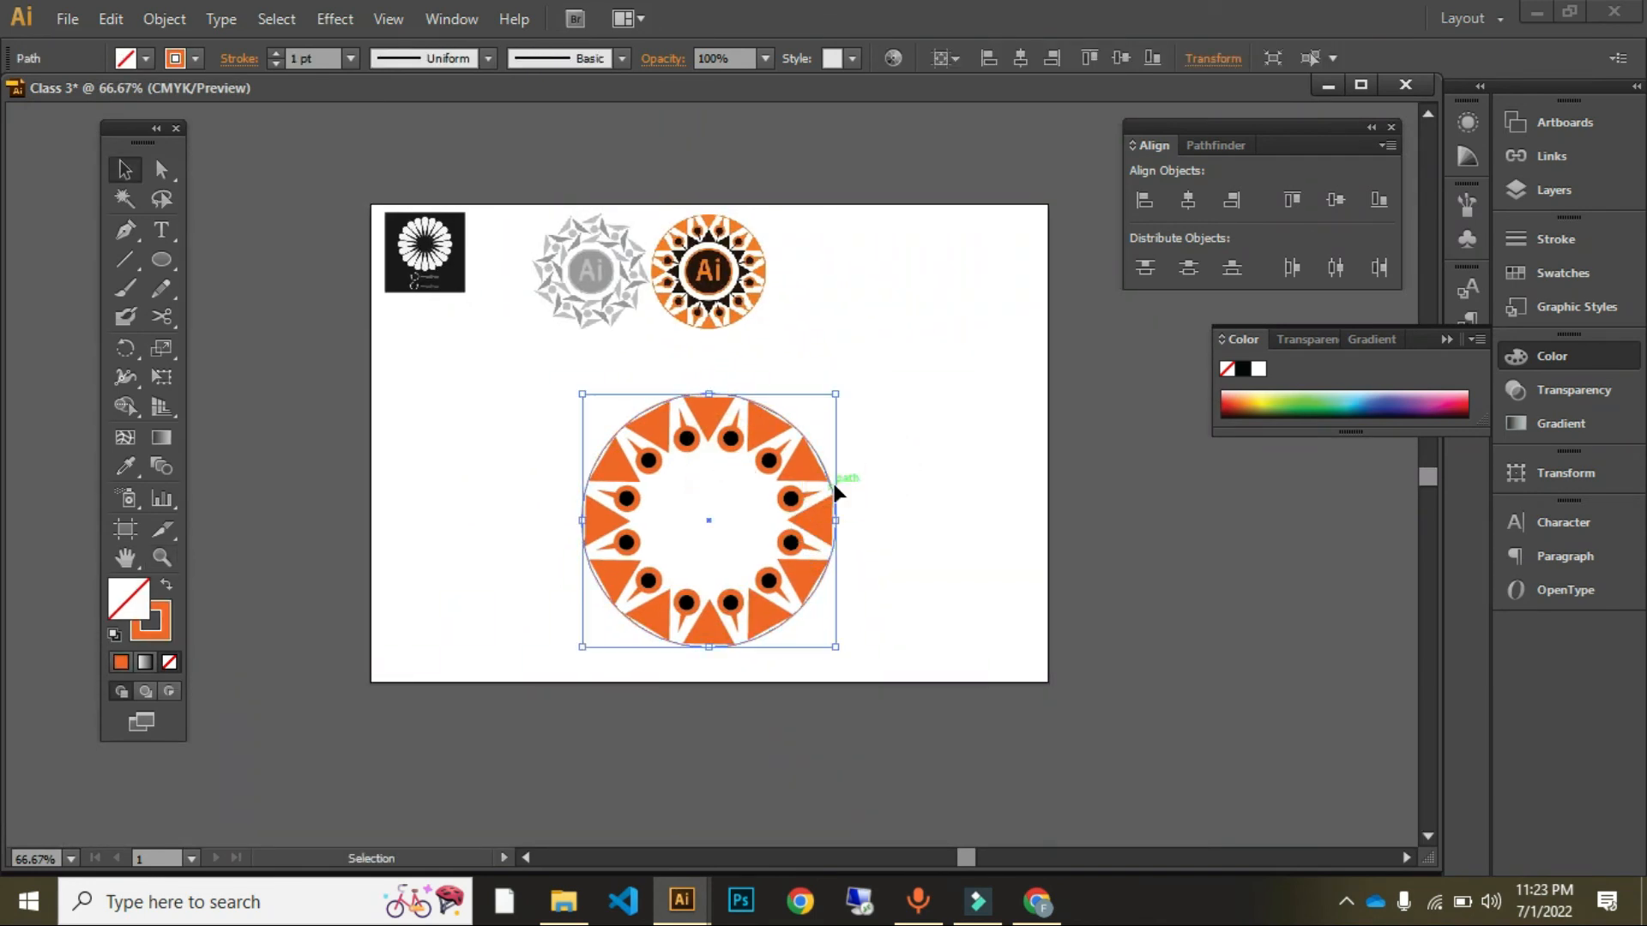
pyautogui.press('Delete')
# Step: Clear the artboard by deleting the finished ring and the reference artwork above it
pyautogui.moveTo(559, 384); pyautogui.dragTo(964, 577)
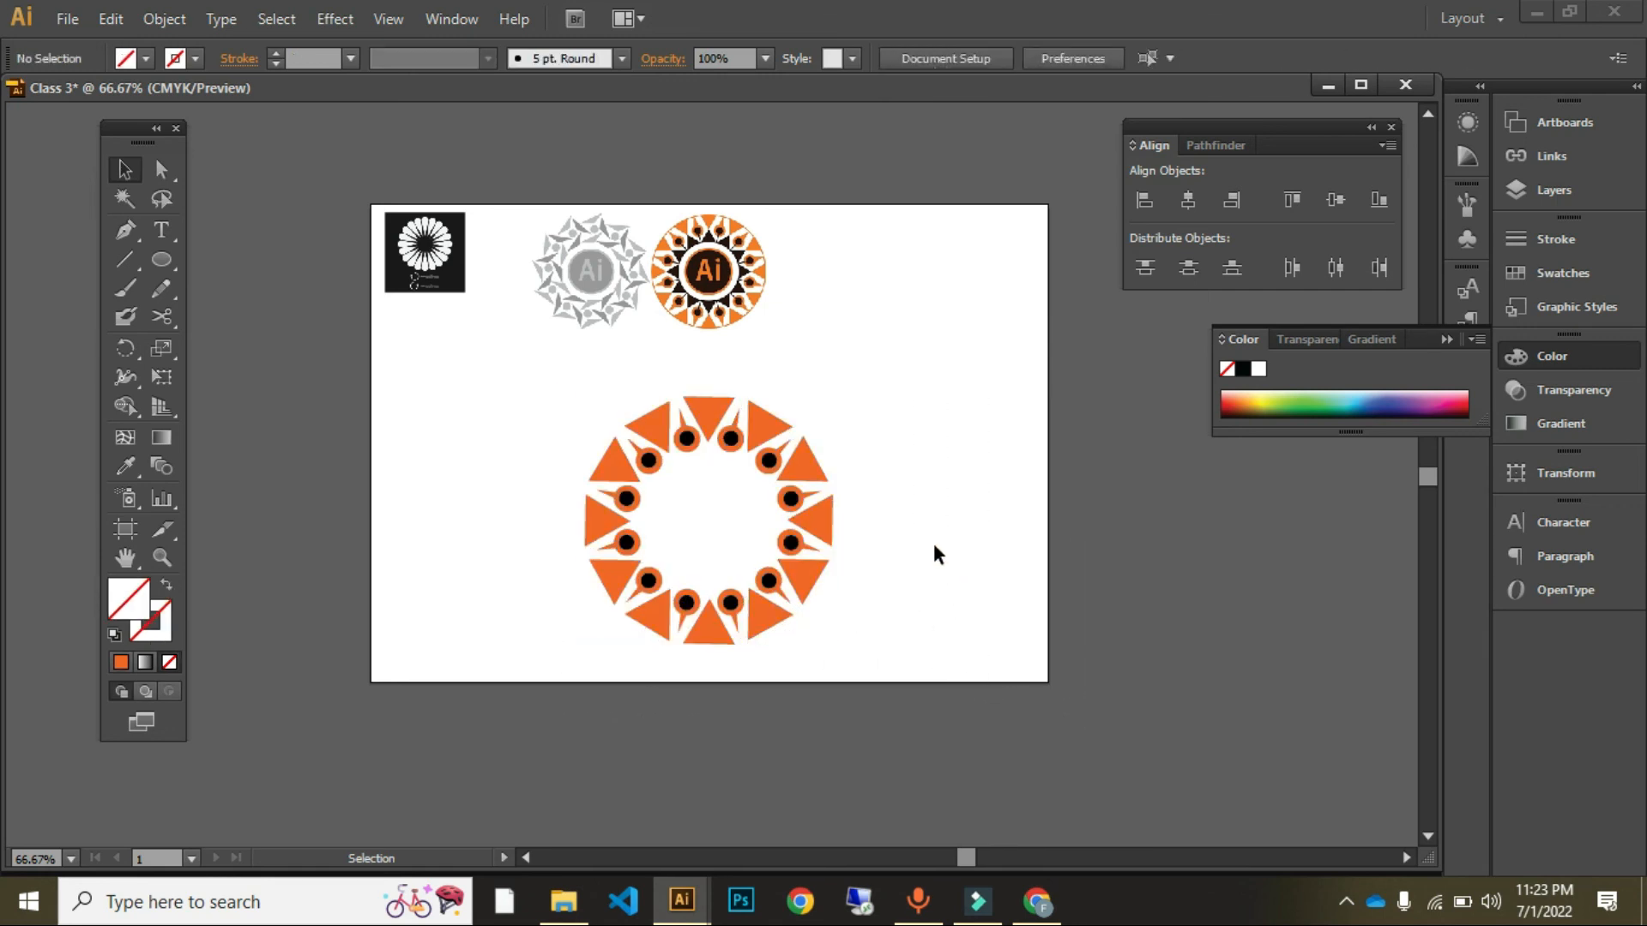
pyautogui.moveTo(543, 393); pyautogui.dragTo(857, 659)
pyautogui.press('Delete')
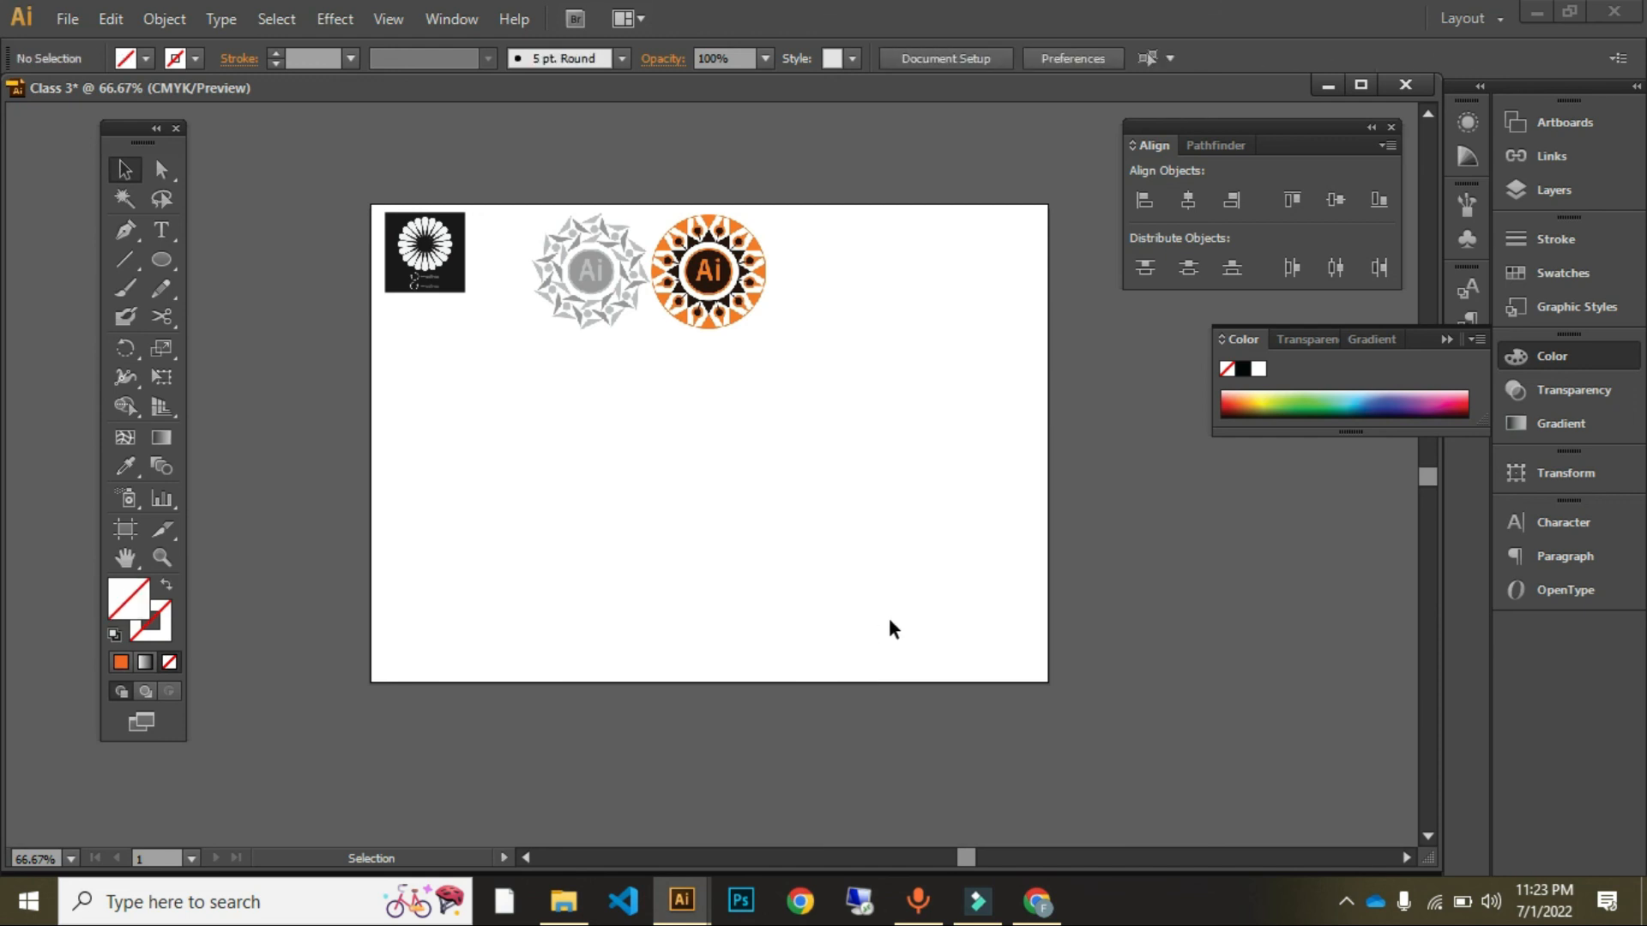
pyautogui.click(672, 467)
pyautogui.moveTo(342, 172); pyautogui.dragTo(897, 503)
pyautogui.press('Delete')
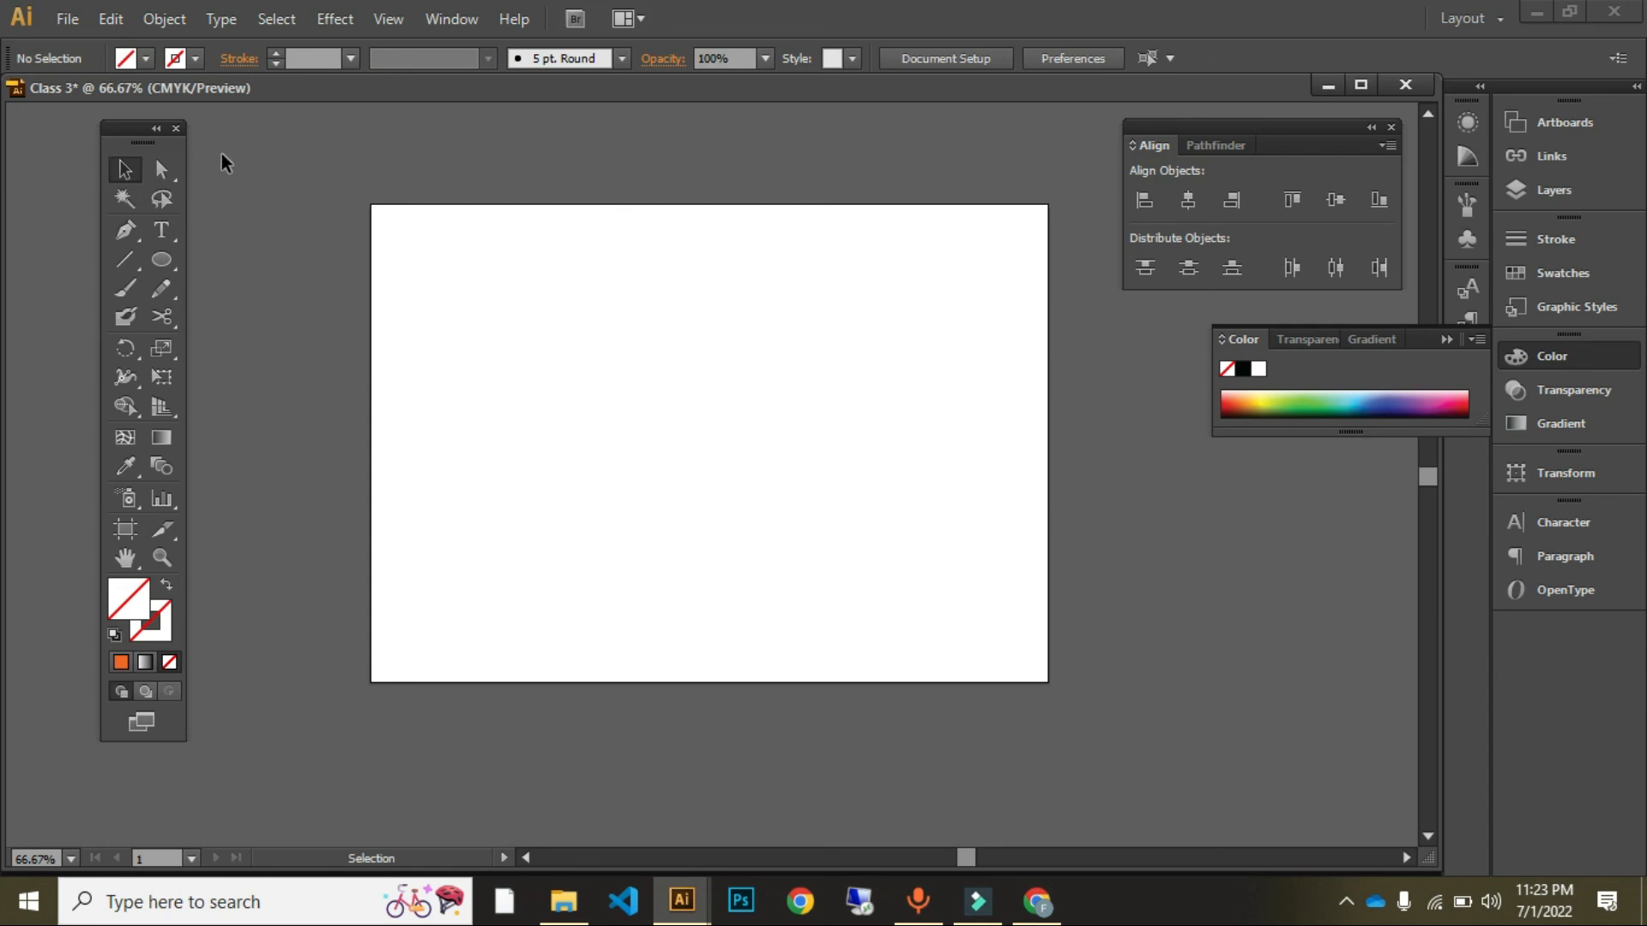
# Step: Dock the floating toolbox at the window's edge and add centred 166.15 pt text reading "Rotate tool" with "R" on a second line
pyautogui.moveTo(151, 130); pyautogui.dragTo(55, 101)
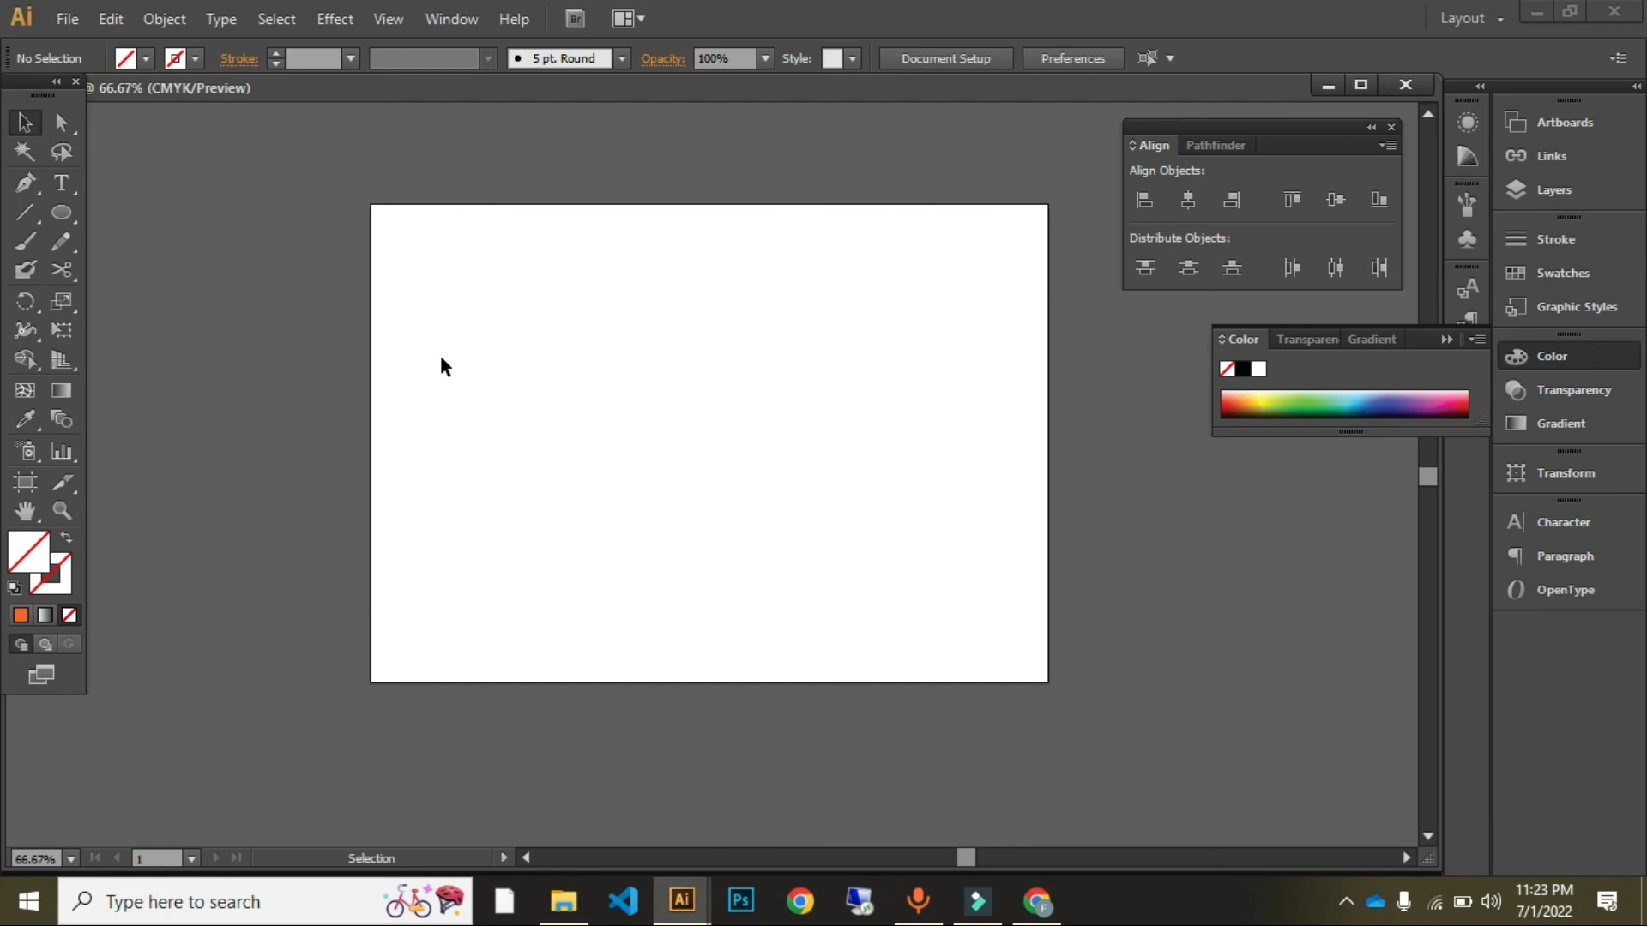
pyautogui.click(63, 184)
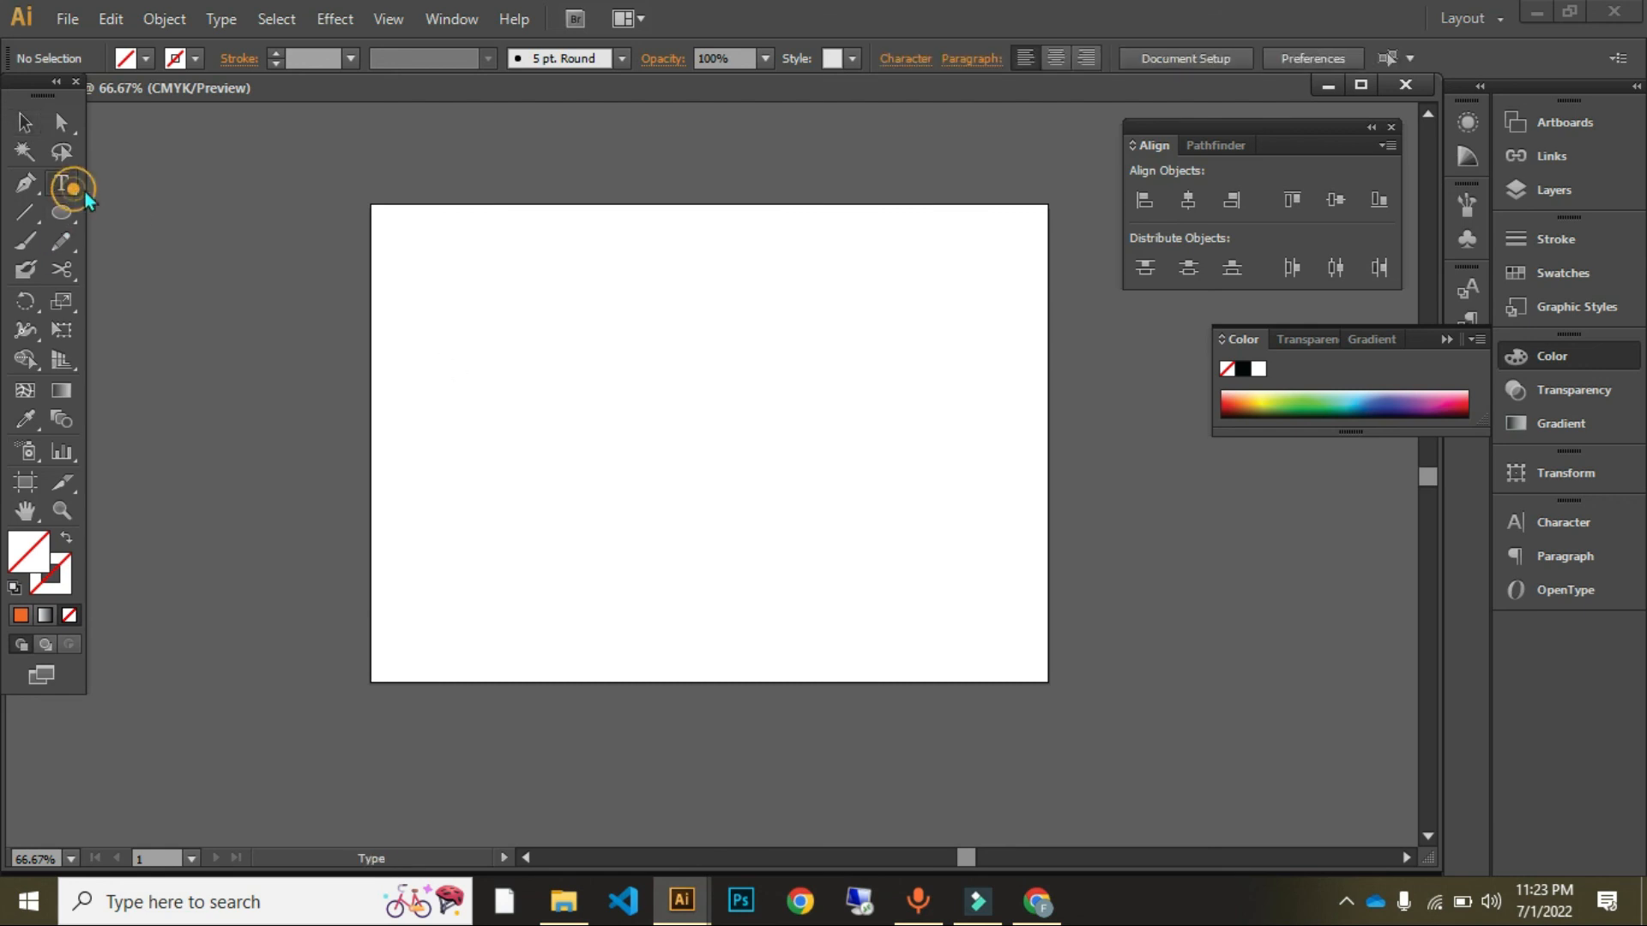
pyautogui.click(515, 287)
pyautogui.write('Rotate to')
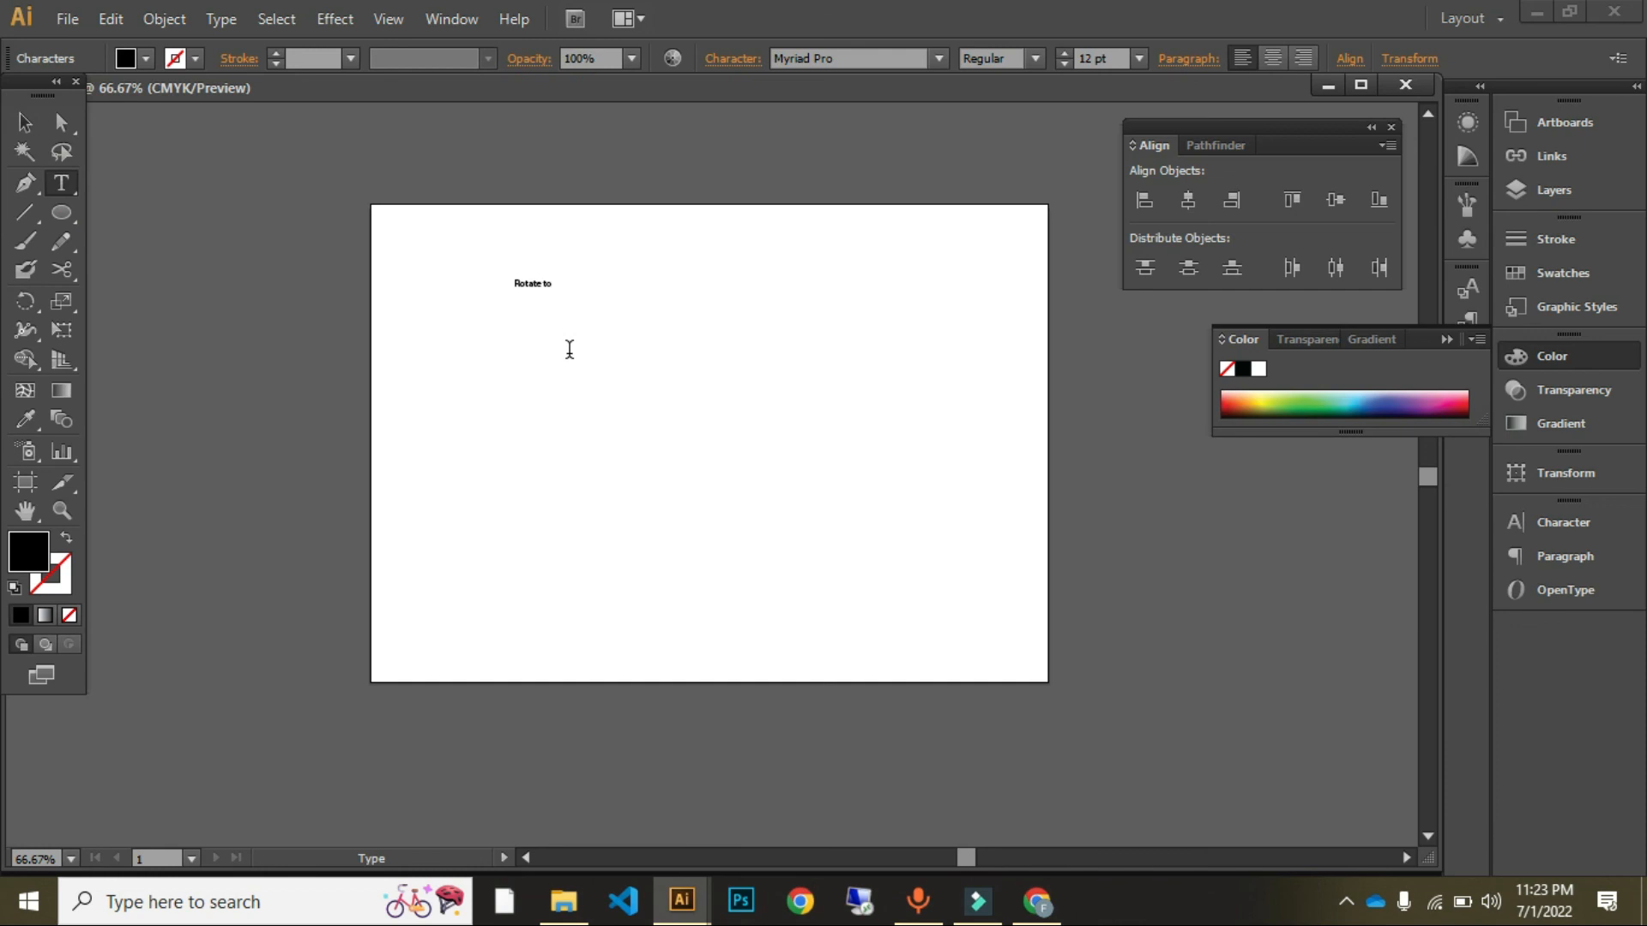
pyautogui.press('Escape')
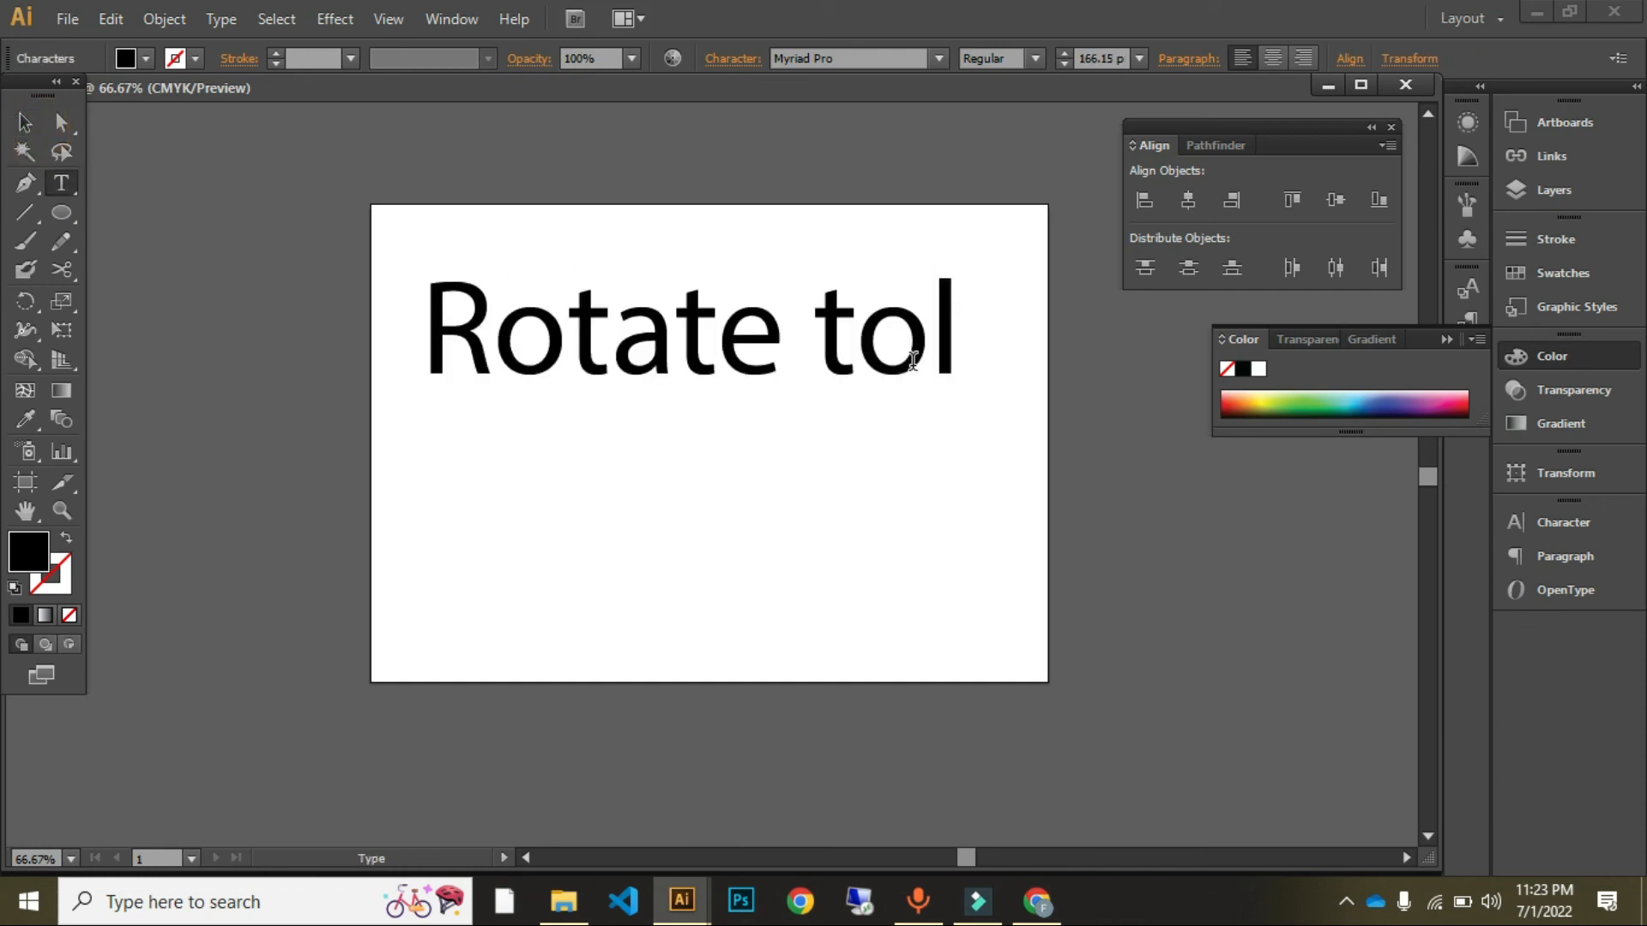
pyautogui.write('o')
pyautogui.click(31, 123)
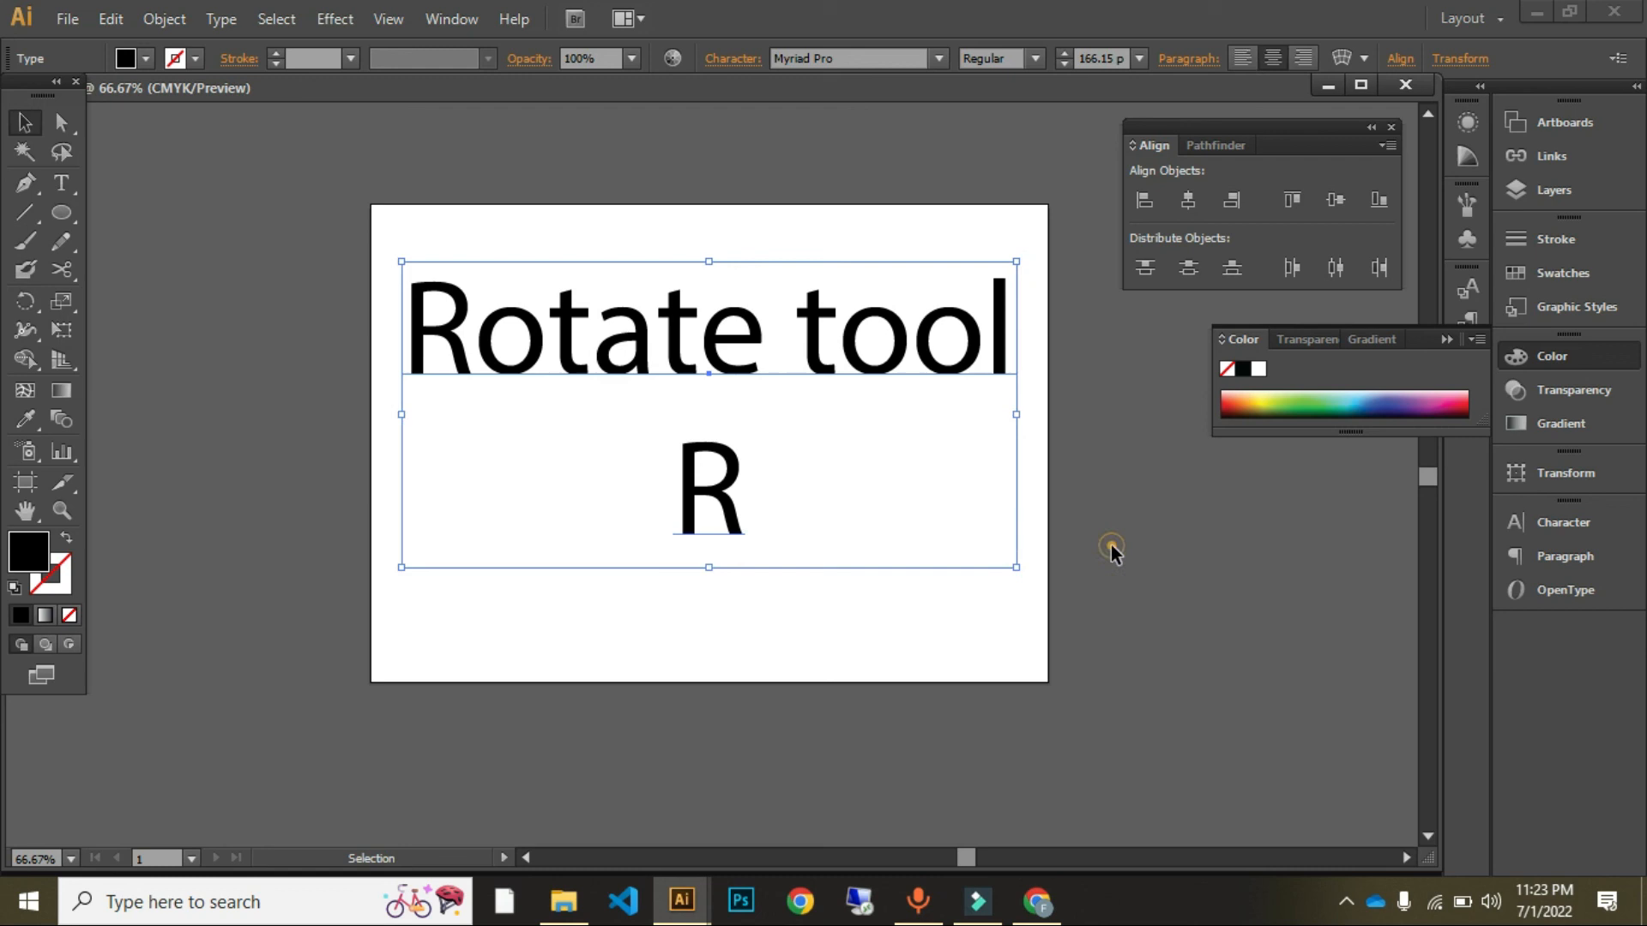
pyautogui.click(1107, 549)
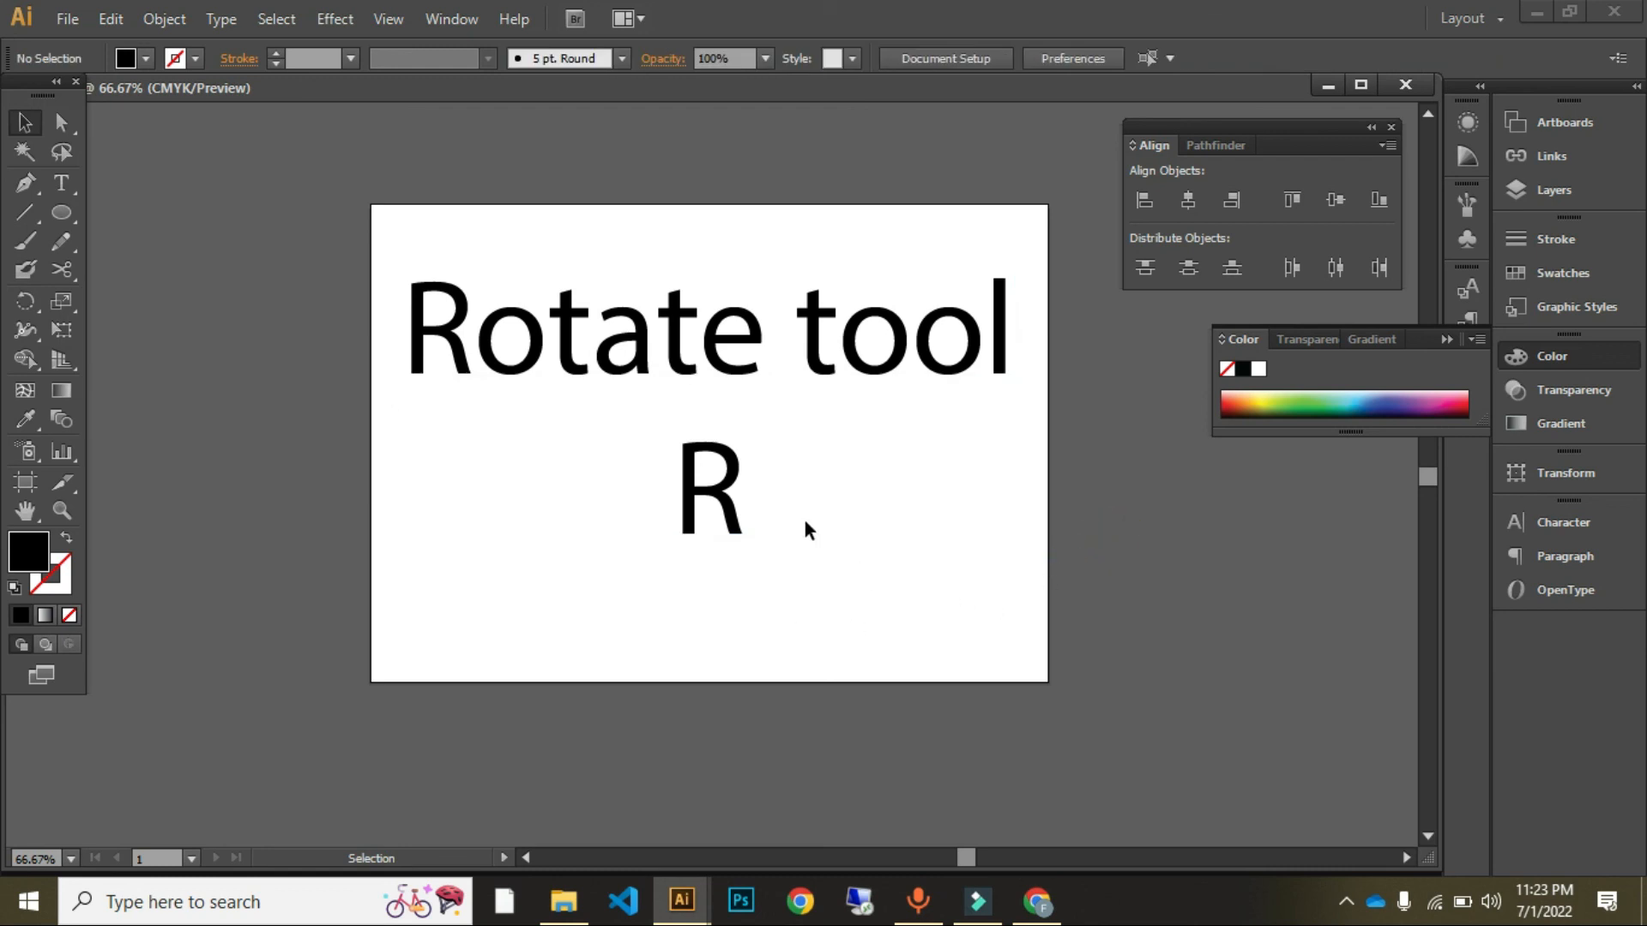
pyautogui.click(746, 336)
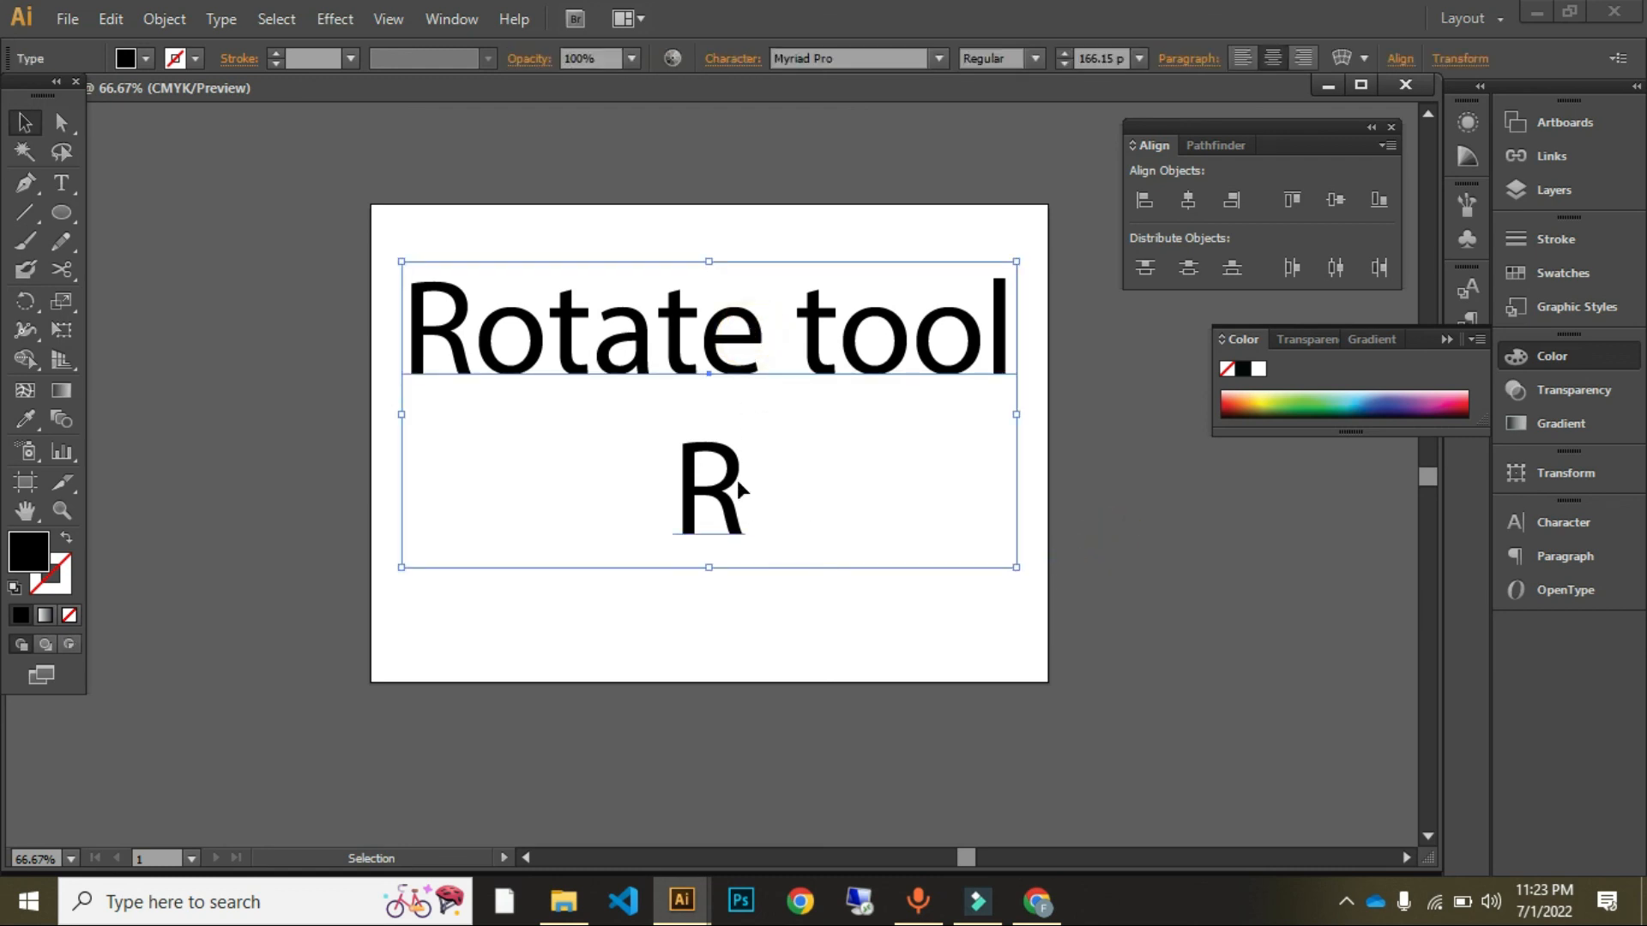
pyautogui.doubleClick(739, 490)
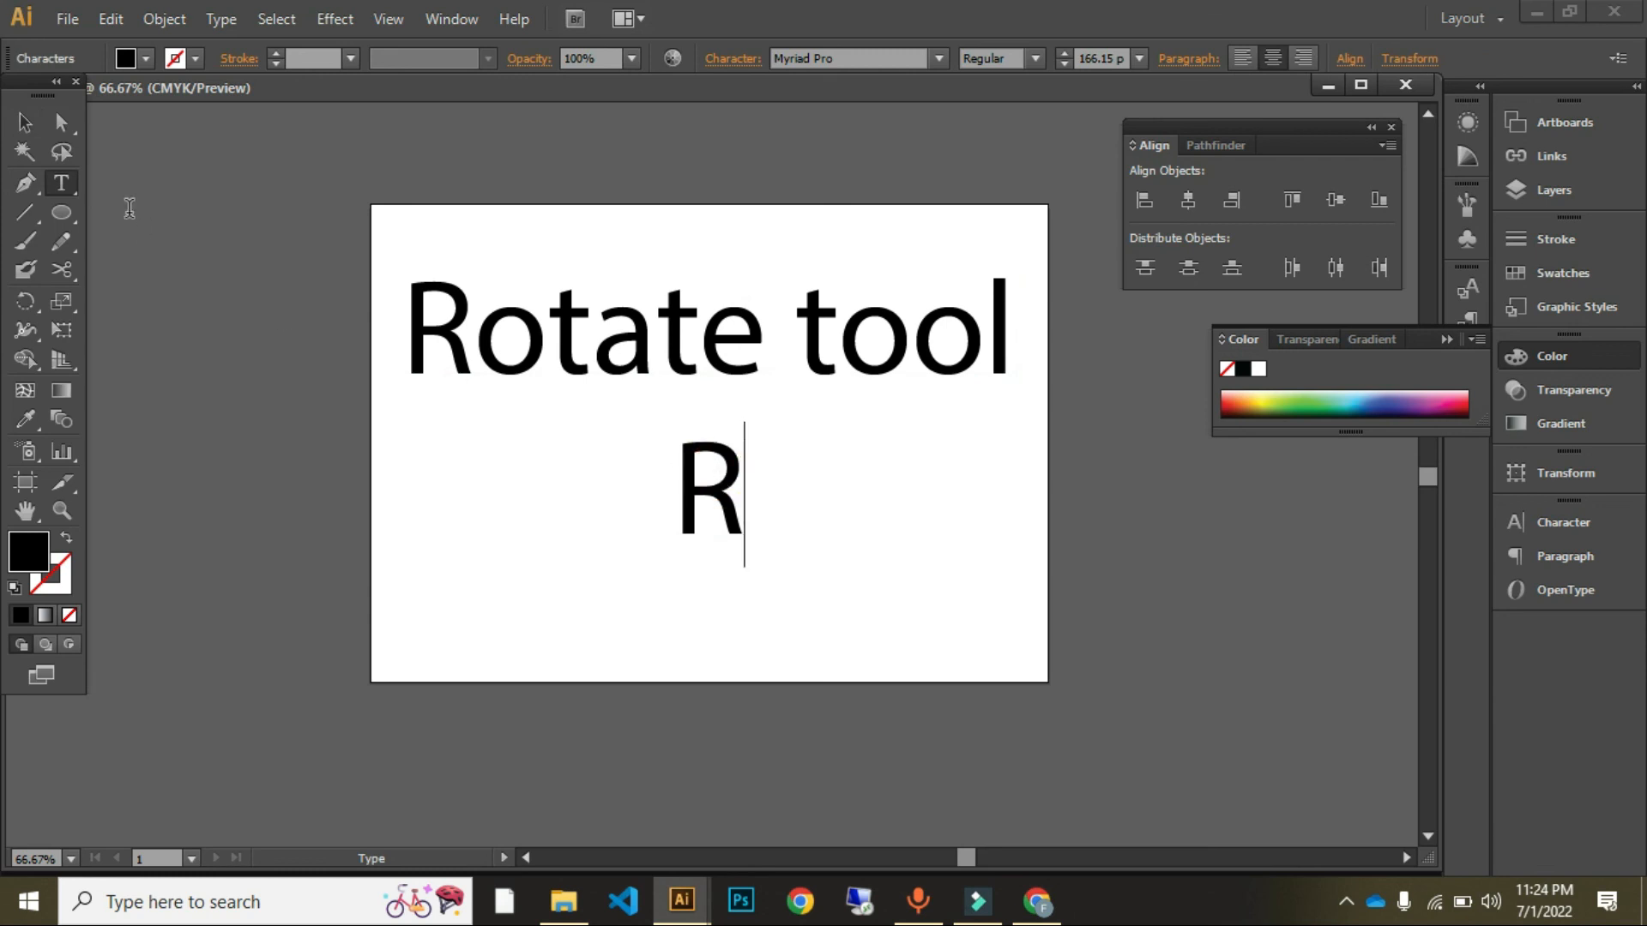
pyautogui.click(24, 122)
pyautogui.click(612, 656)
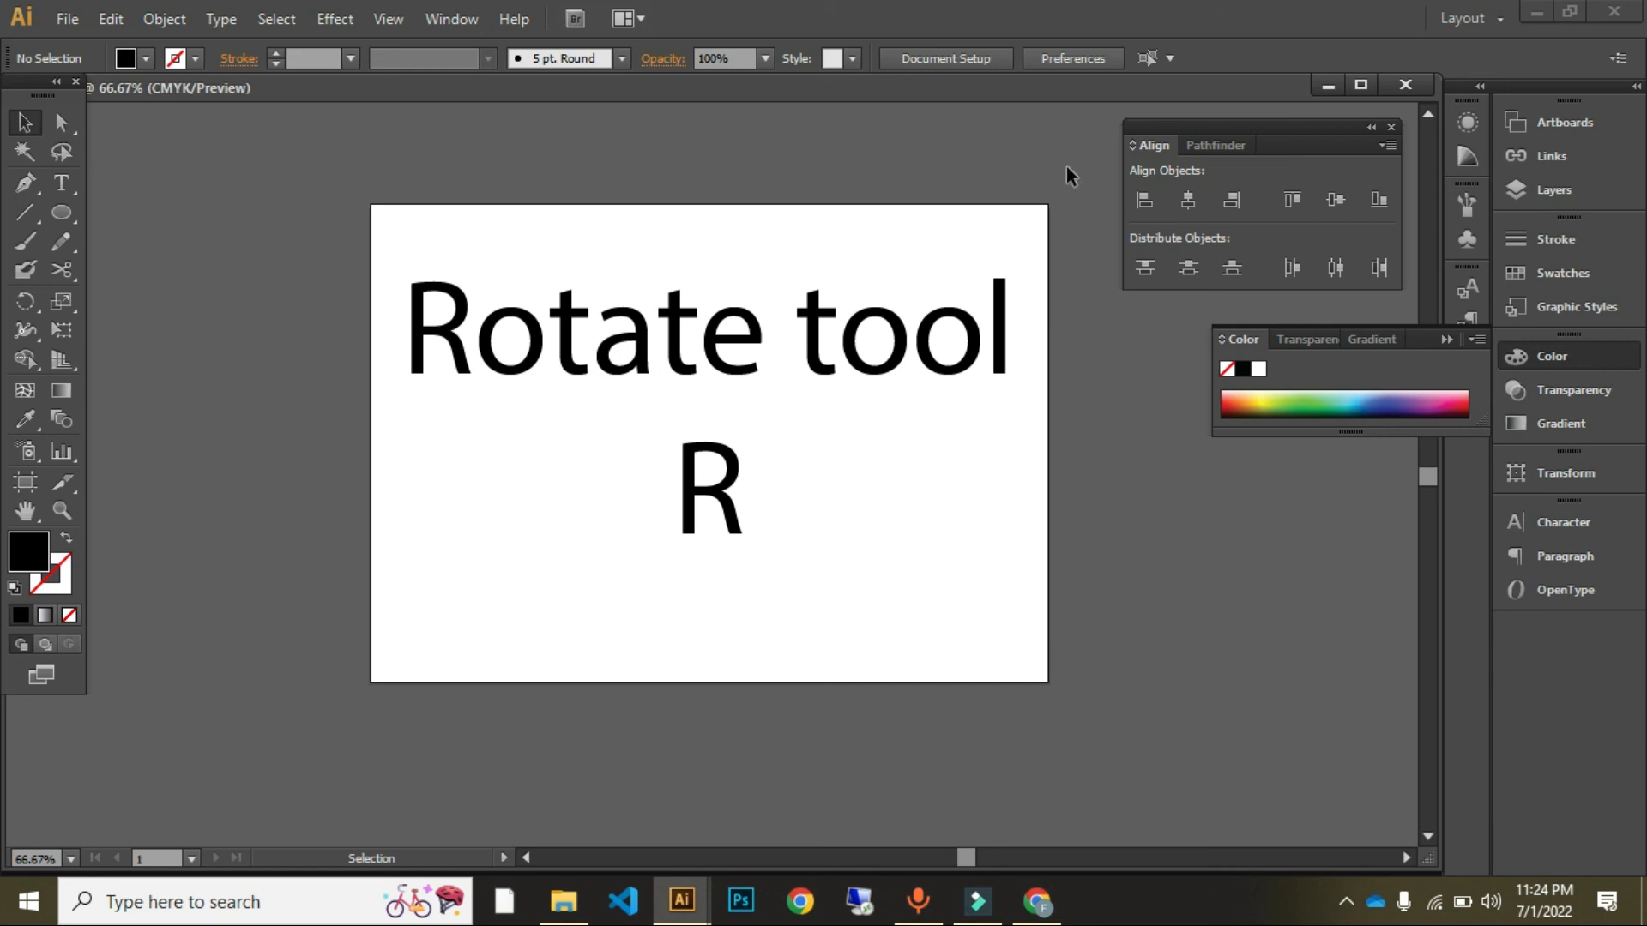
# Step: Reorder the panel group so Align comes after Pathfinder, and select the "Rotate tool" text
pyautogui.moveTo(1154, 146); pyautogui.dragTo(1226, 161)
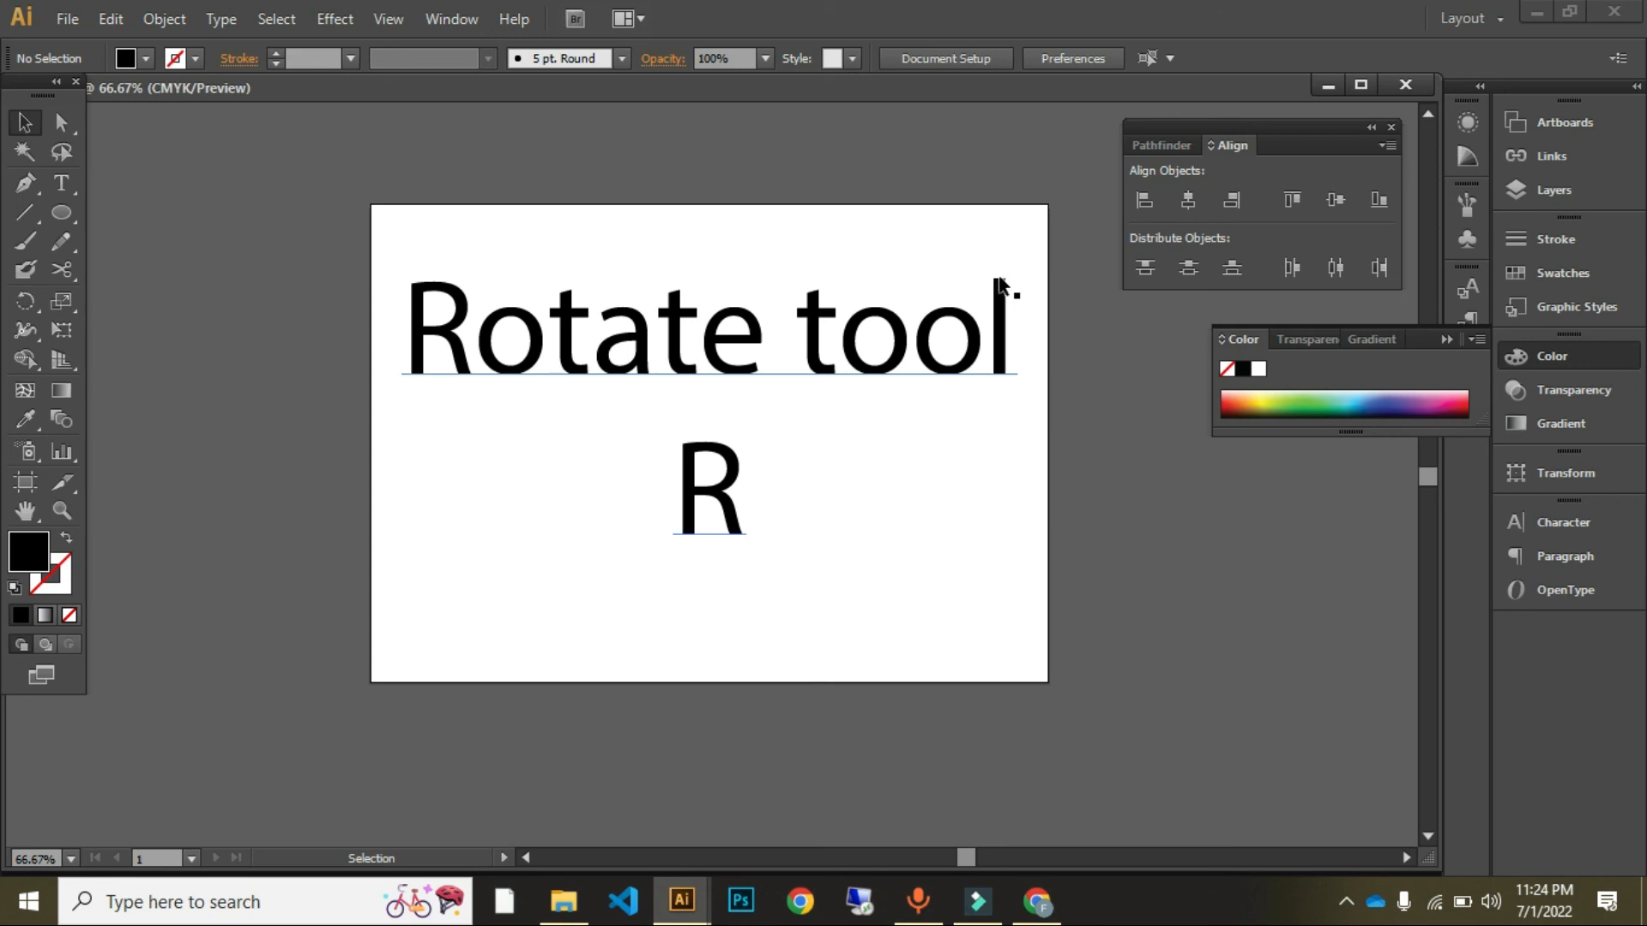
pyautogui.click(1003, 301)
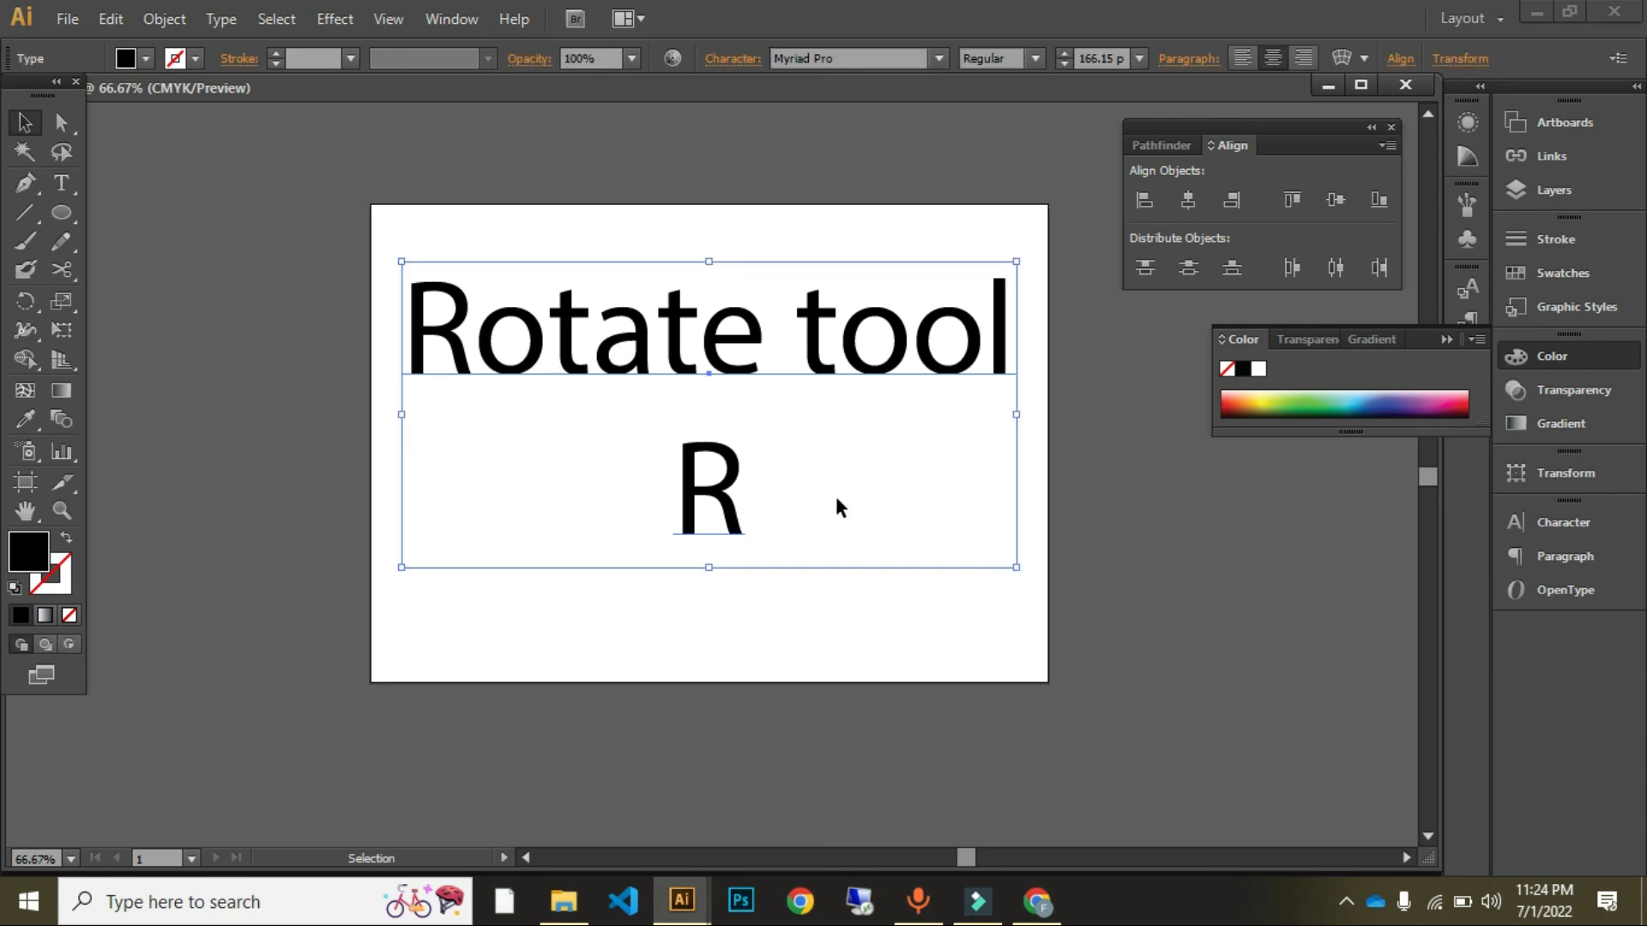